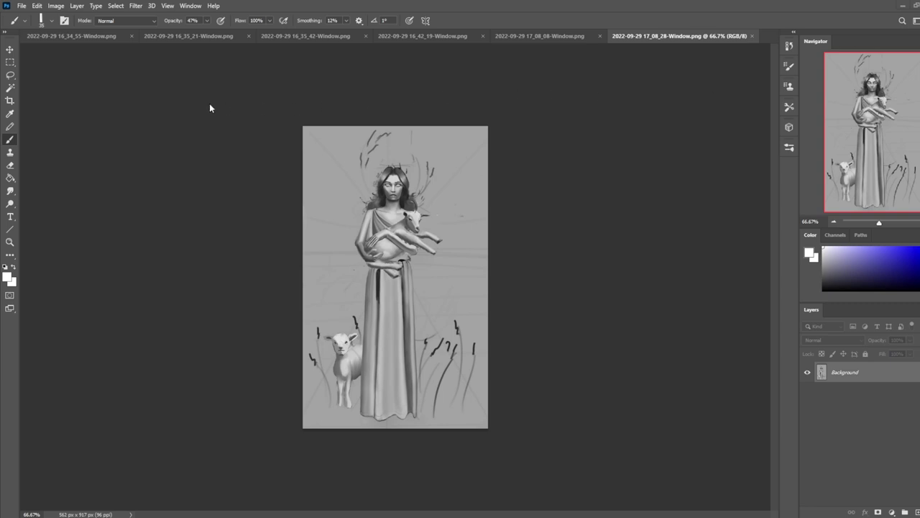
Step: Switch to the browser's Hercules God of War image results and enlarge the Hercules vs Baldur comparison
key("alt+Tab")
left_click_drag(476, 50, 458, 30)
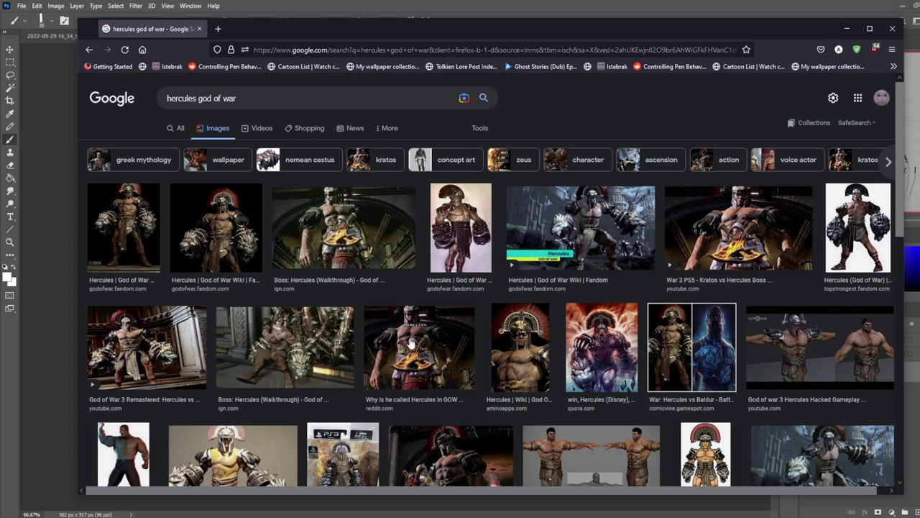
scroll(453, 324, "down", 2)
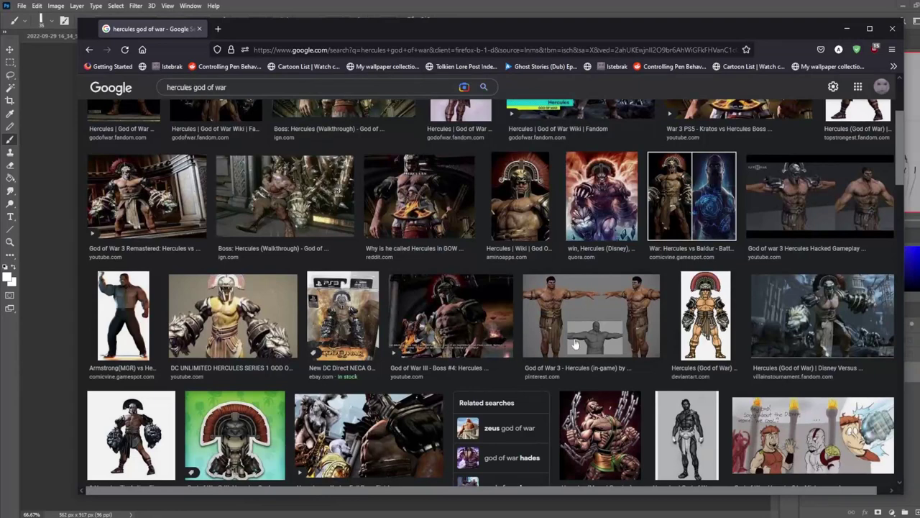
left_click(726, 184)
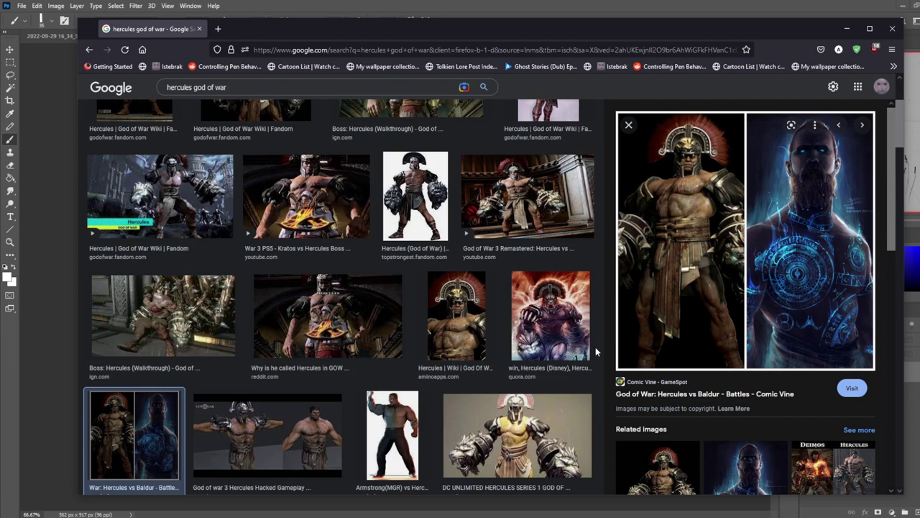
scroll(596, 346, "up", 5)
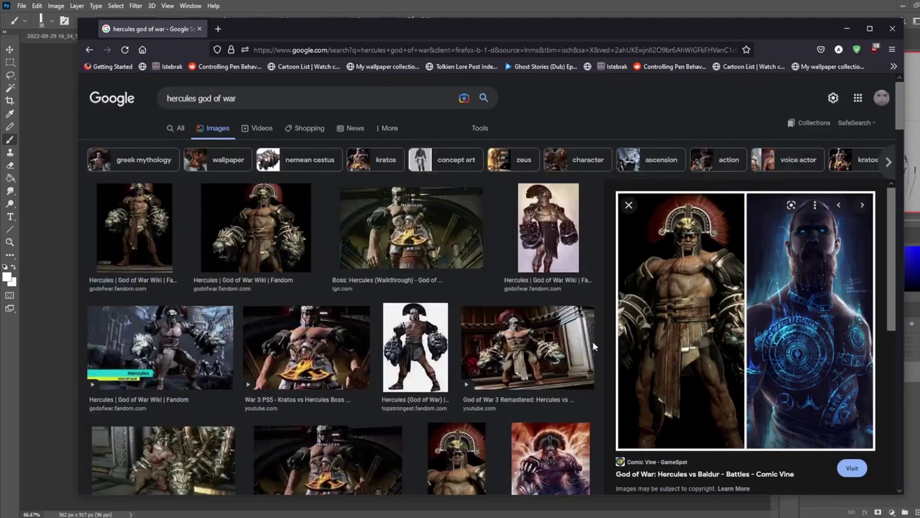
Step: Change the image search to "god of war tyr"
left_click(264, 98)
type("tyr")
key("Return")
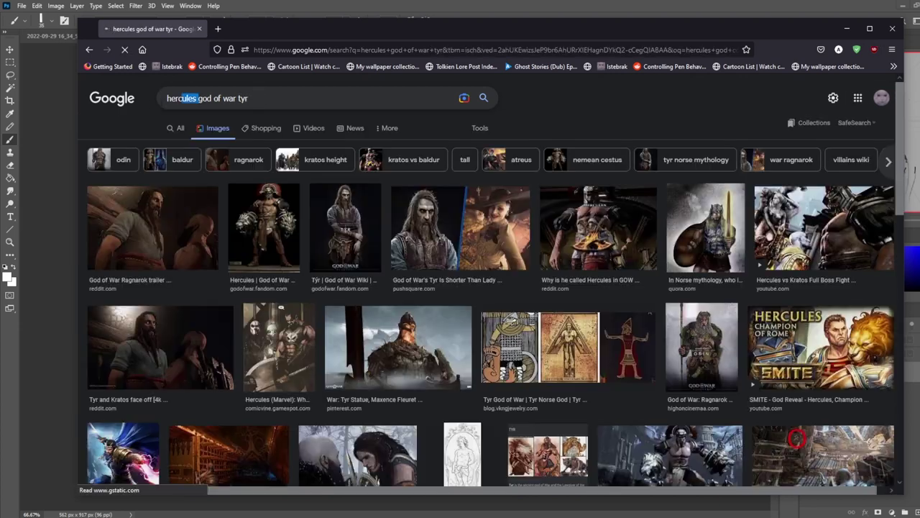
left_click_drag(195, 99, 150, 102)
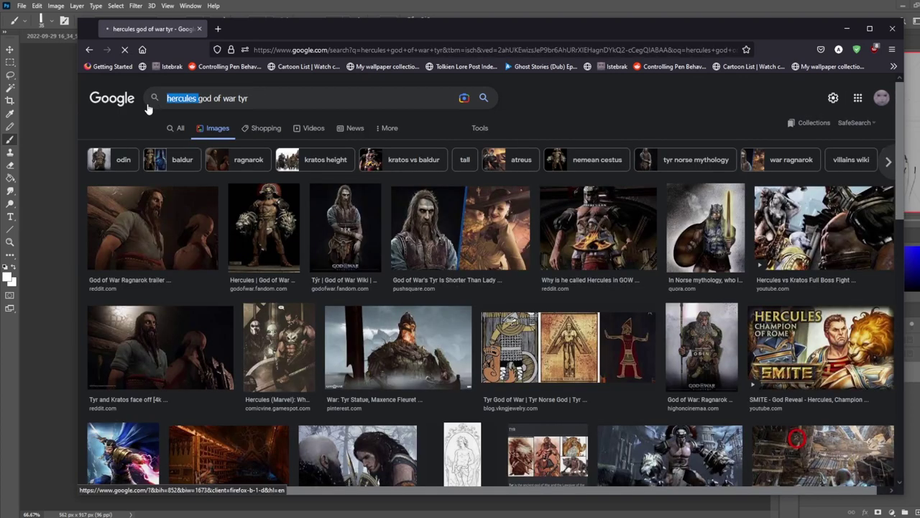
key("BackSpace")
key("Return")
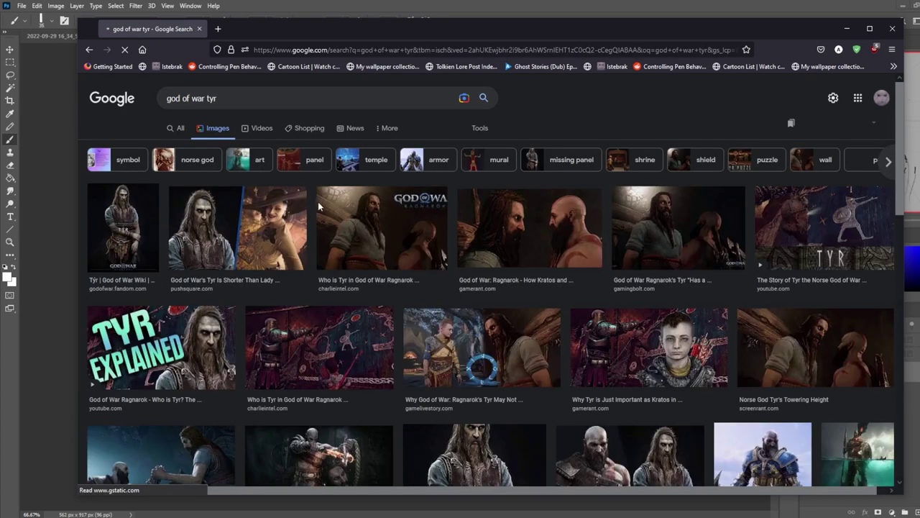
Step: Enlarge the first, second and GamingBolt Tyr results and look through their related images
left_click(219, 227)
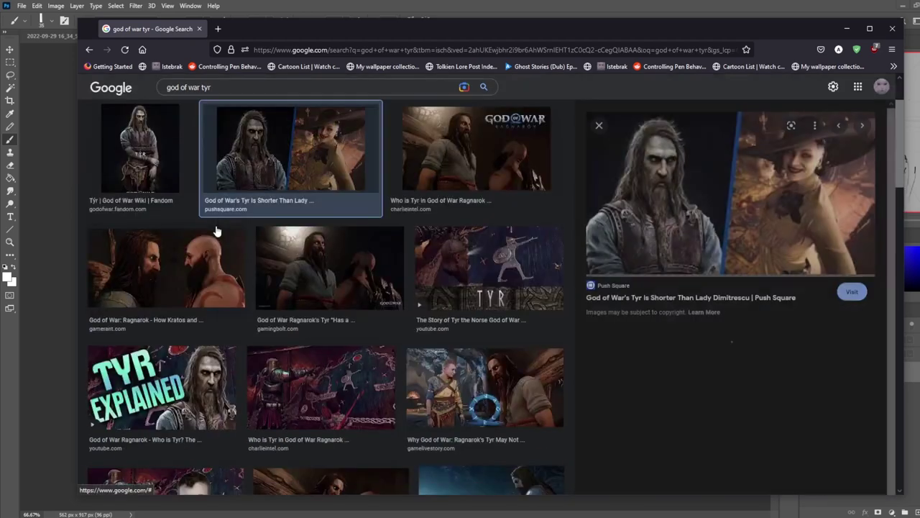
left_click(144, 153)
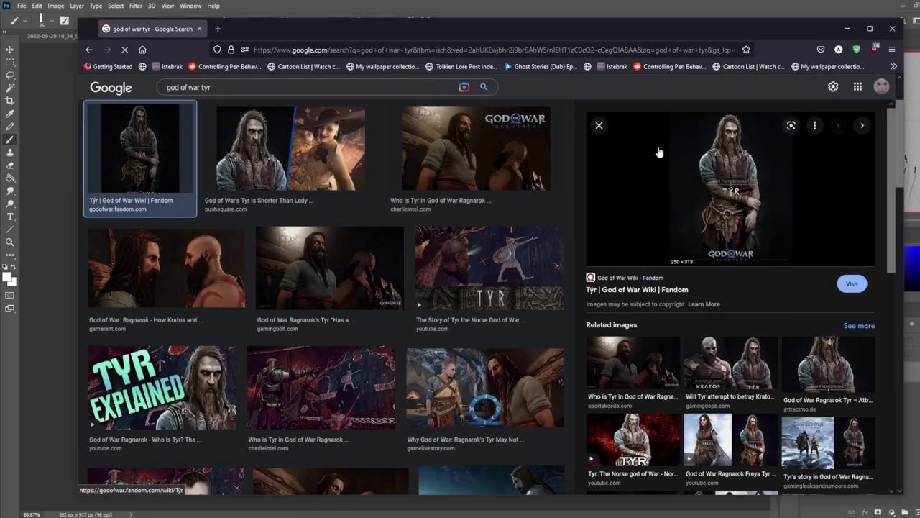
left_click(343, 267)
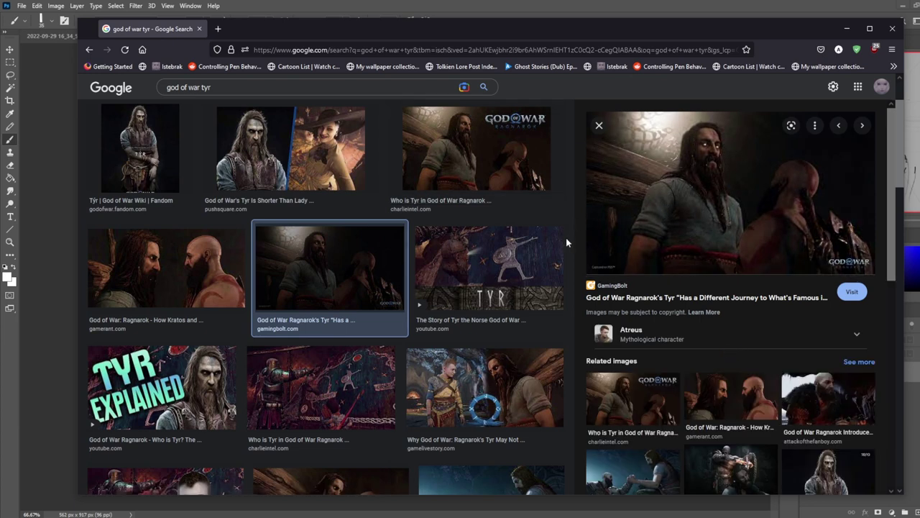
scroll(566, 237, "down", 2)
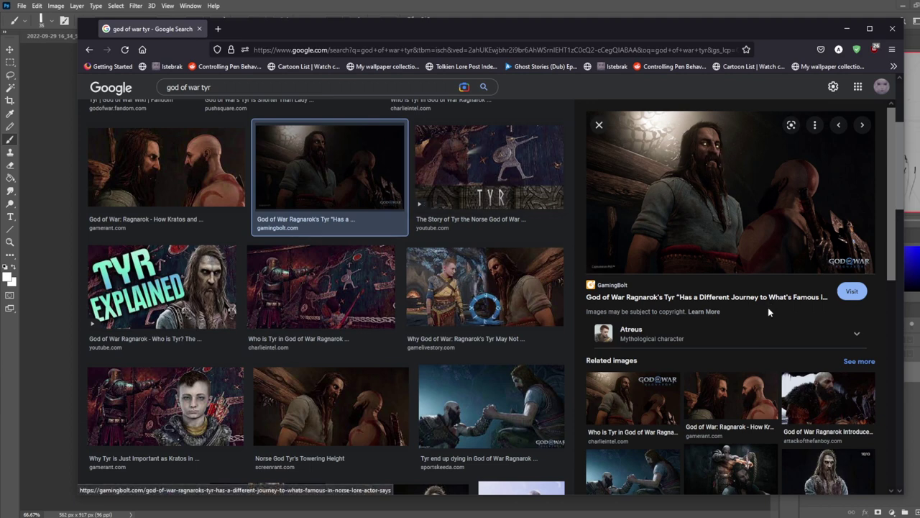
scroll(773, 348, "down", 3)
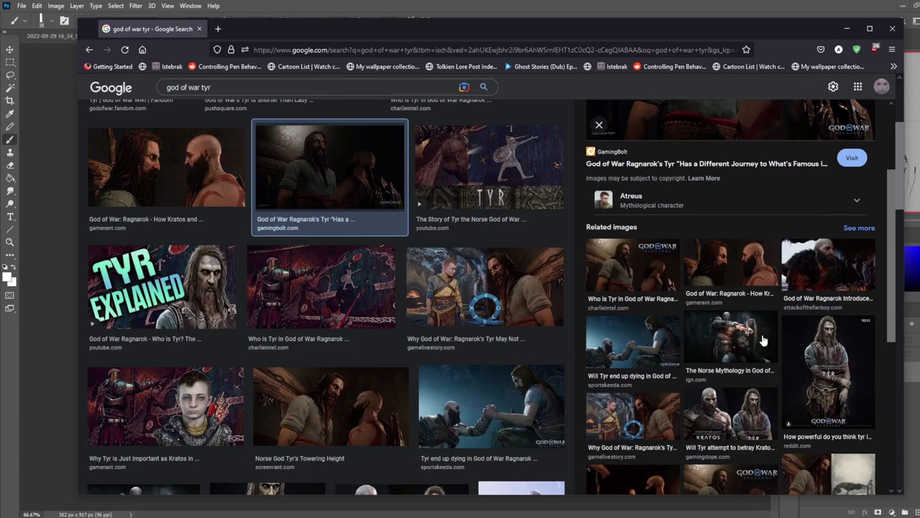
scroll(759, 345, "down", 4)
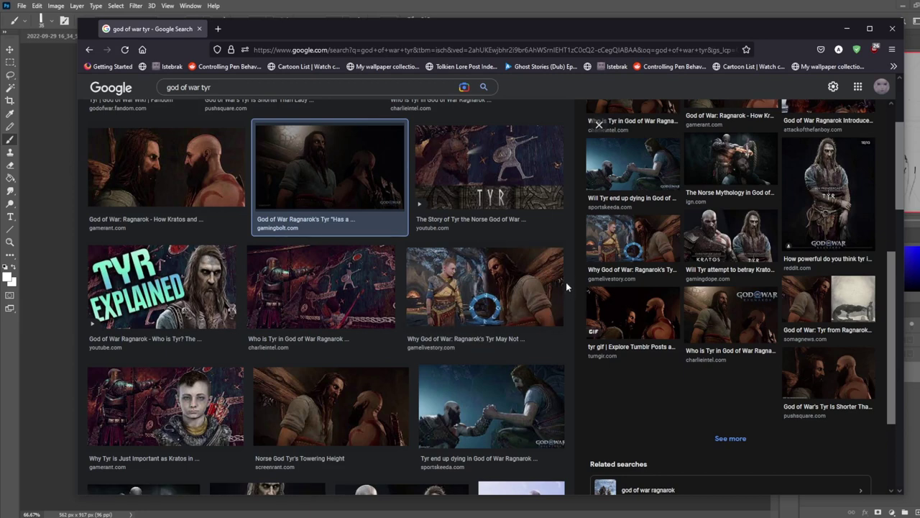
scroll(566, 281, "down", 1)
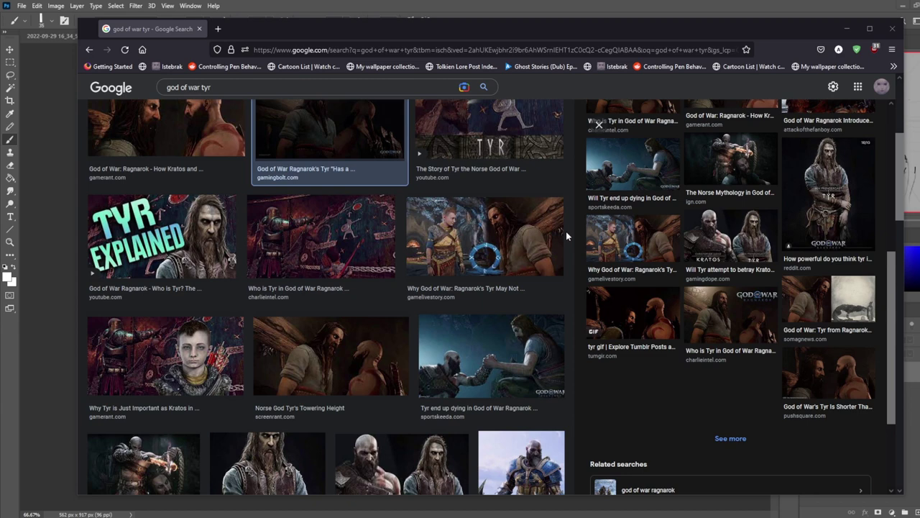
left_click(463, 5)
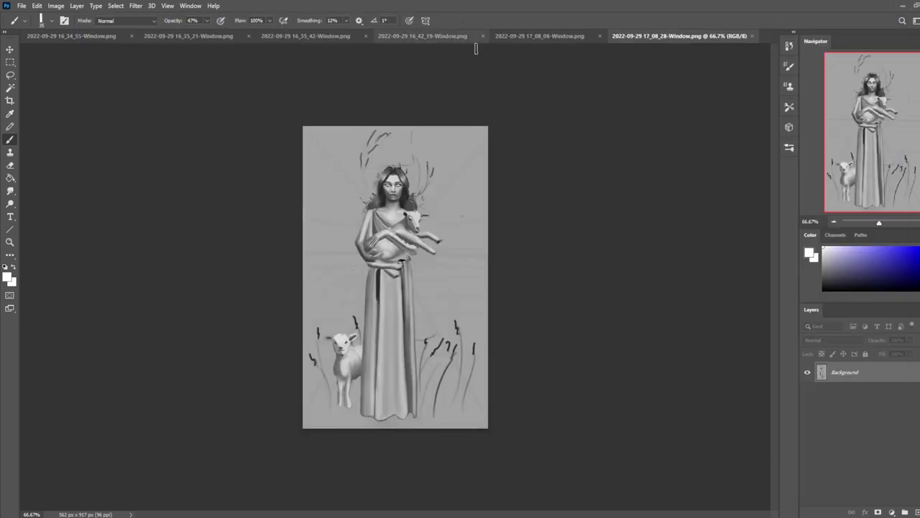
left_click(558, 37)
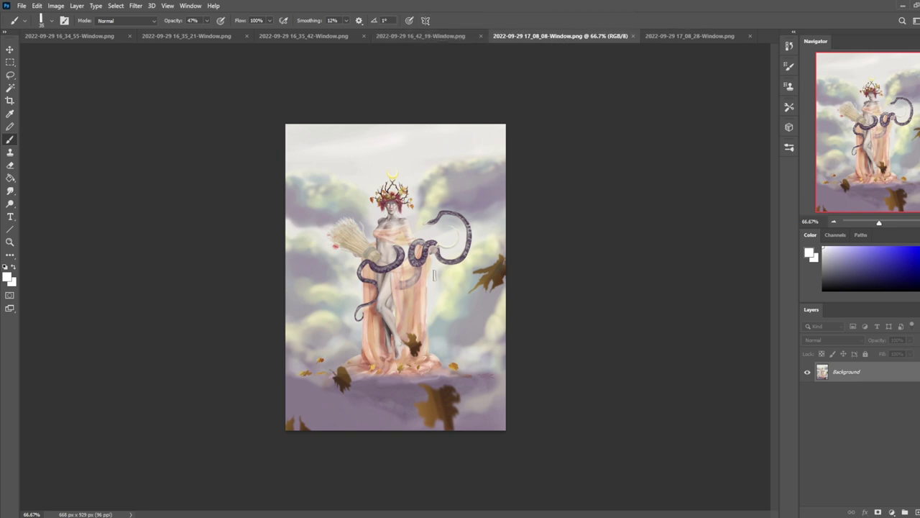
left_click(438, 35)
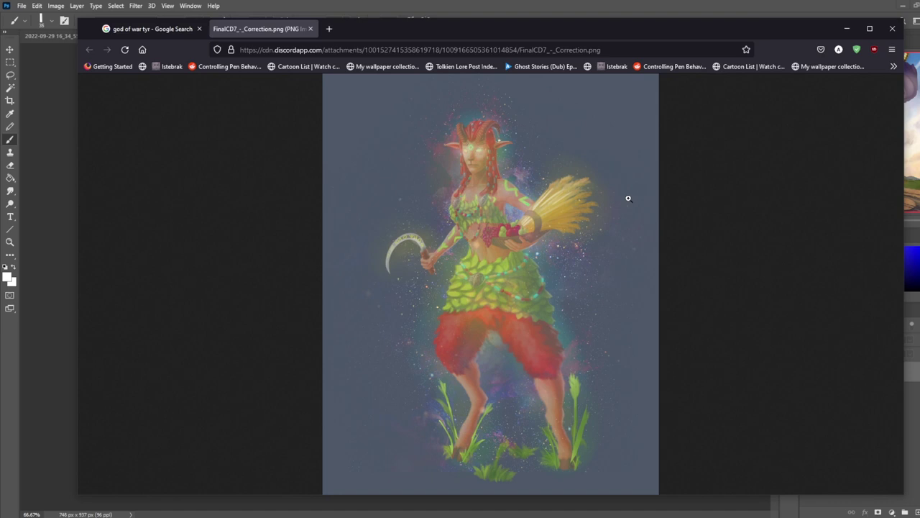
Step: Go back to the Tyr image results and enlarge the full-body Tyr portrait, the Kratos handshake scene and the Htxt story trailer image
left_click(151, 29)
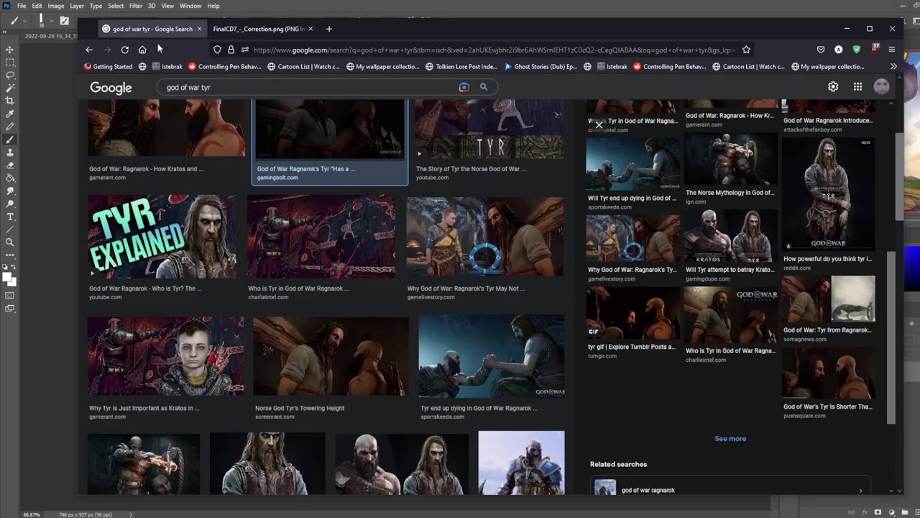
left_click(830, 186)
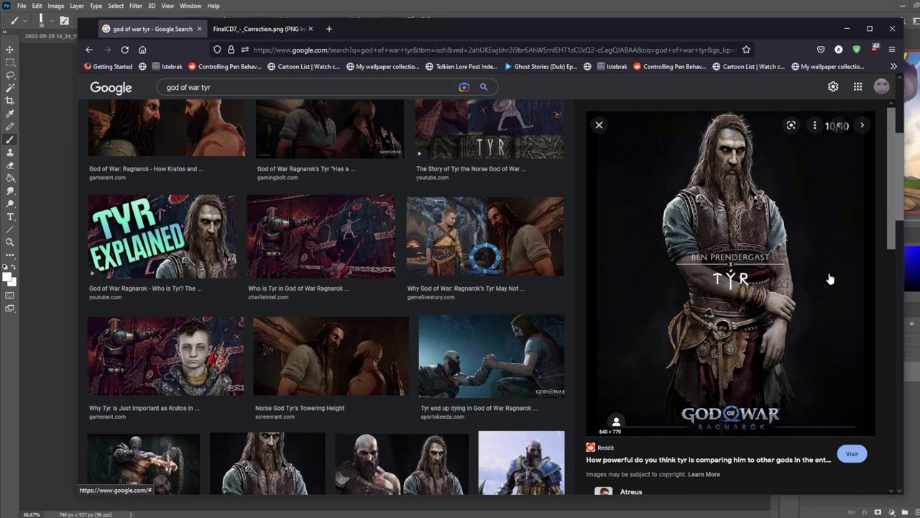
left_click(507, 361)
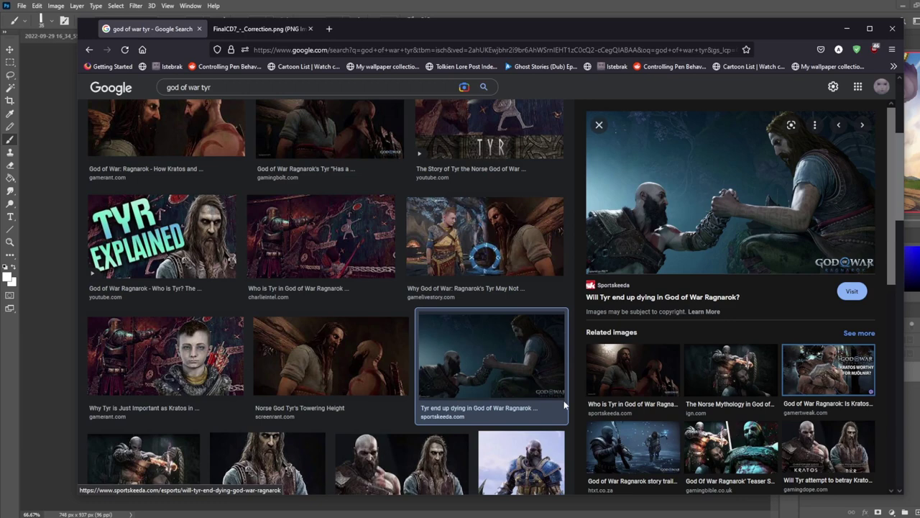
scroll(573, 374, "down", 3)
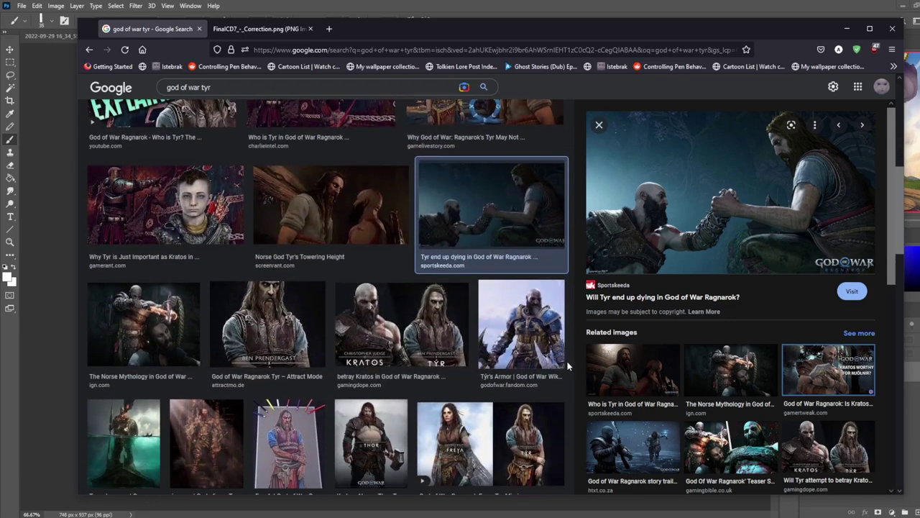
left_click(642, 457)
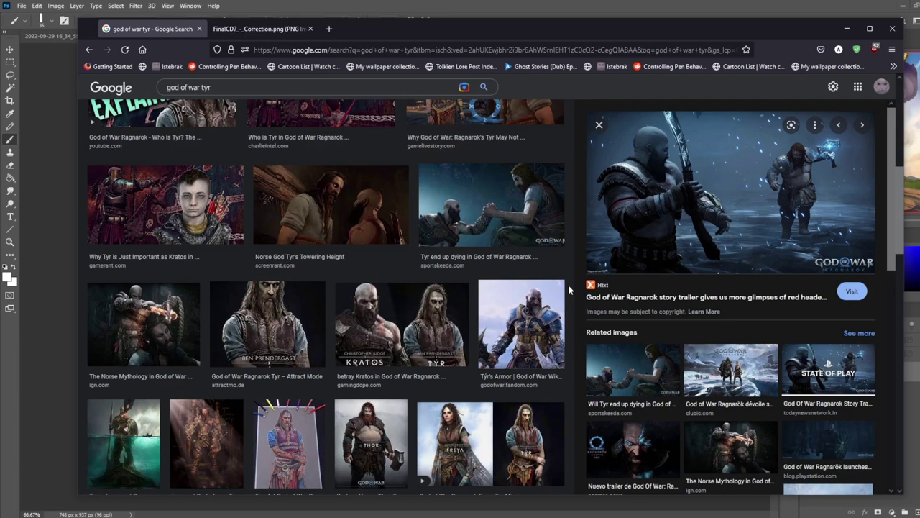
Step: Look through the remaining Tyr image results and close the browser window to return to Photoshop
scroll(568, 290, "down", 3)
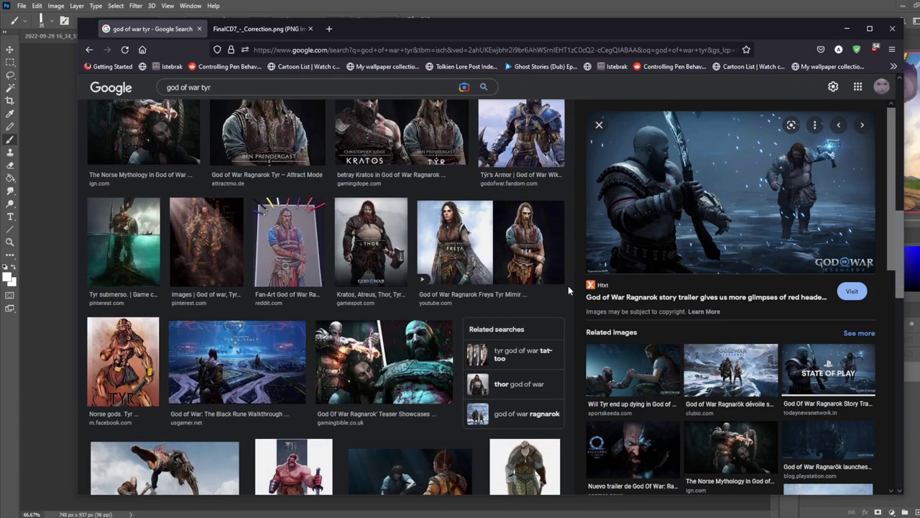
scroll(567, 282, "down", 4)
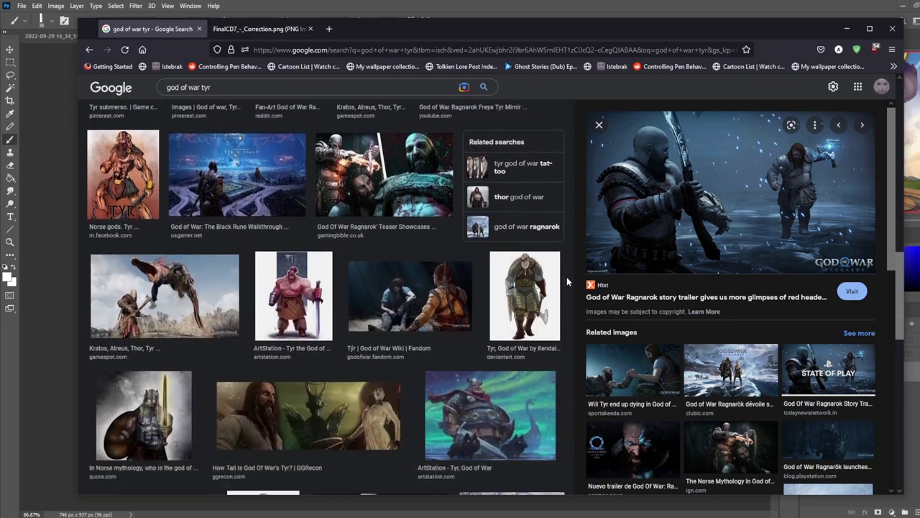
scroll(567, 282, "down", 1)
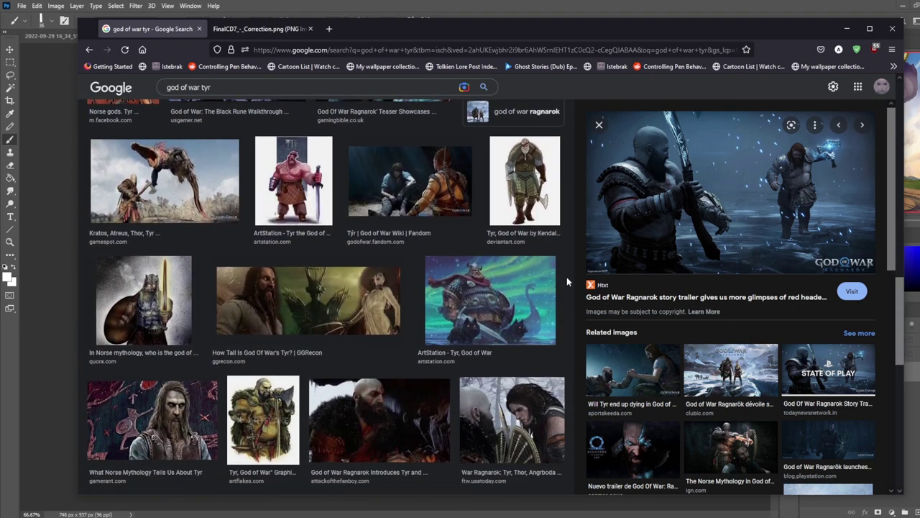
left_click(891, 31)
left_click(528, 119)
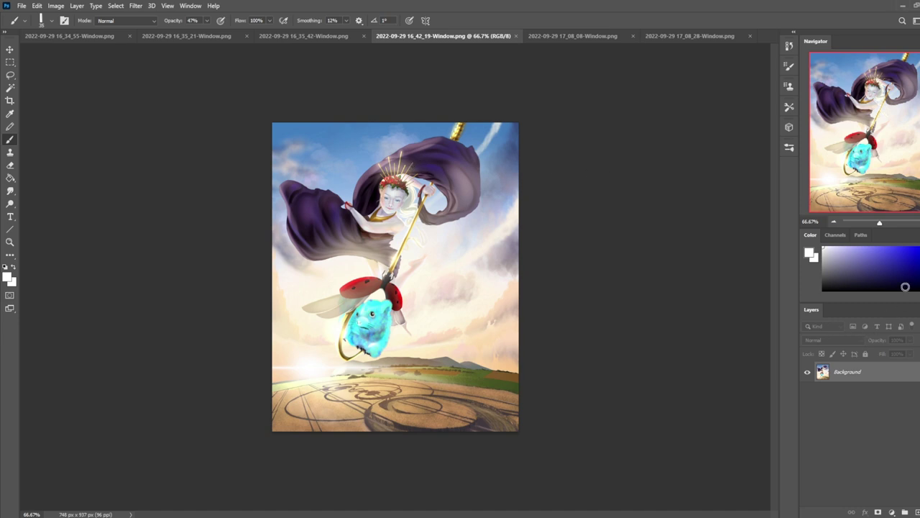
Step: Set the brush to bright red at size 5 and 100% opacity, trying a short stroke at the staff's lower end and undoing it
left_click(917, 249)
left_click(919, 249)
left_click(667, 289)
key("[")
key("[")
key("[")
key("[")
key("[")
key("[")
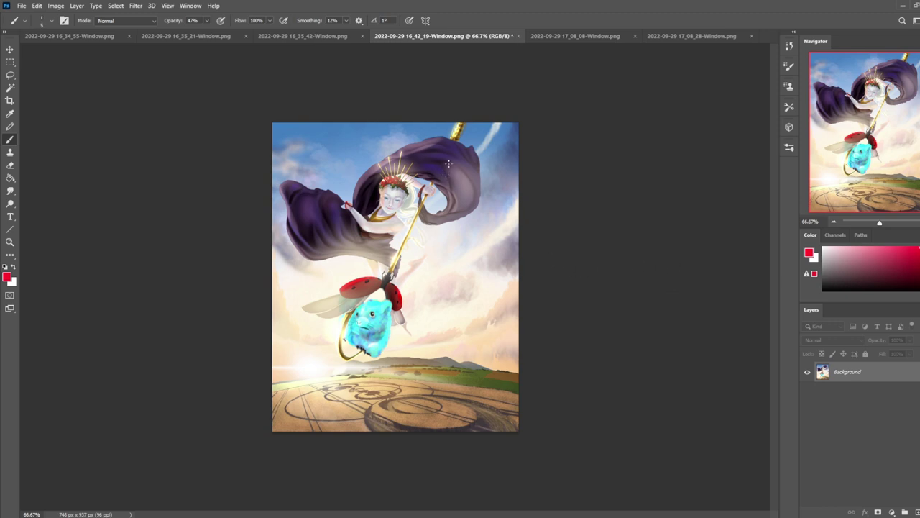
left_click_drag(207, 20, 243, 34)
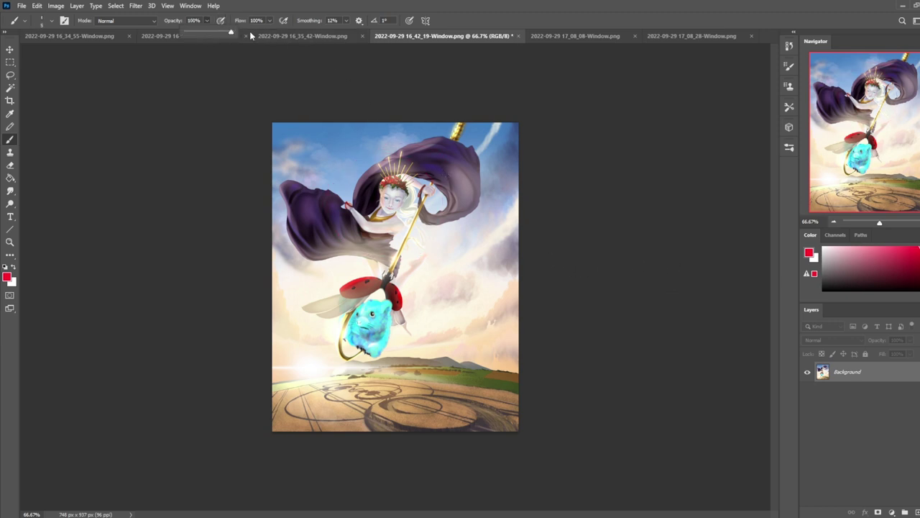
mouse_move(388, 272)
left_mouse_down()
mouse_move(460, 155)
mouse_move(393, 273)
left_mouse_up()
key("ctrl+z")
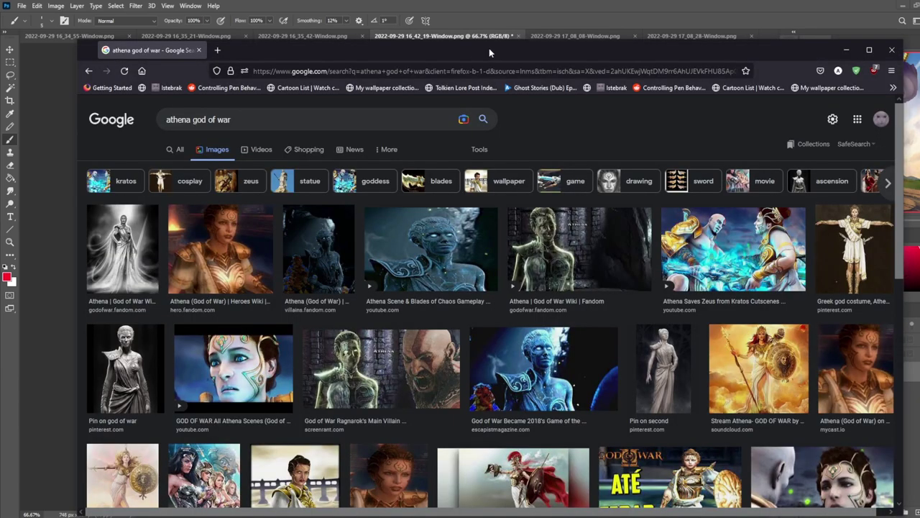
Step: Reposition the browser window and look through the "athena god of war" image results
left_click_drag(489, 48, 496, 25)
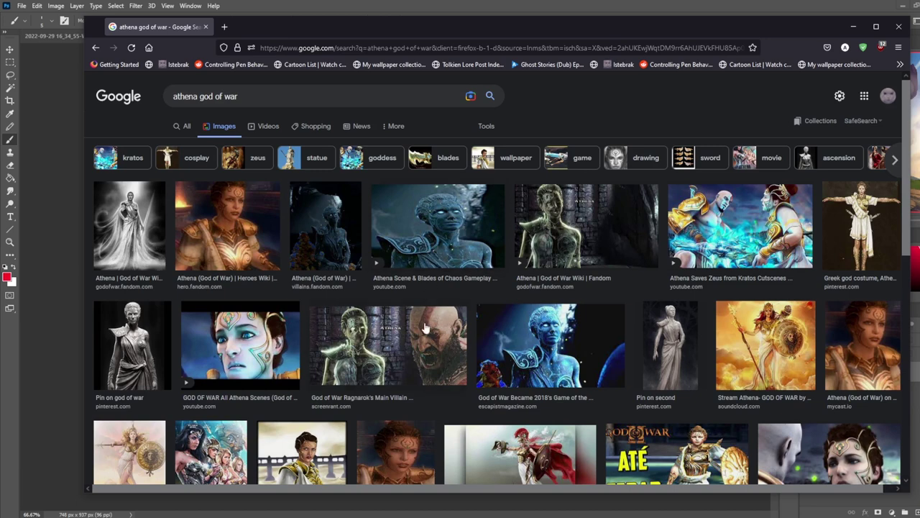
scroll(479, 363, "down", 3)
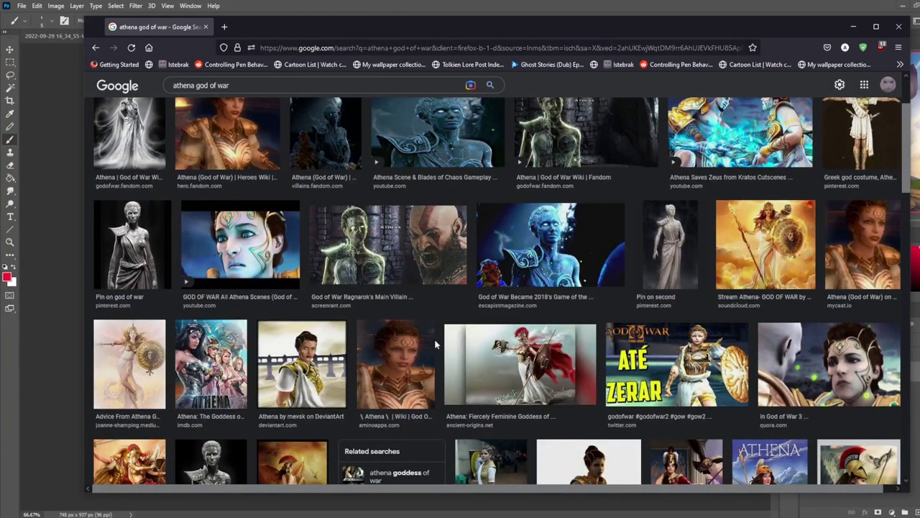
scroll(535, 347, "up", 3)
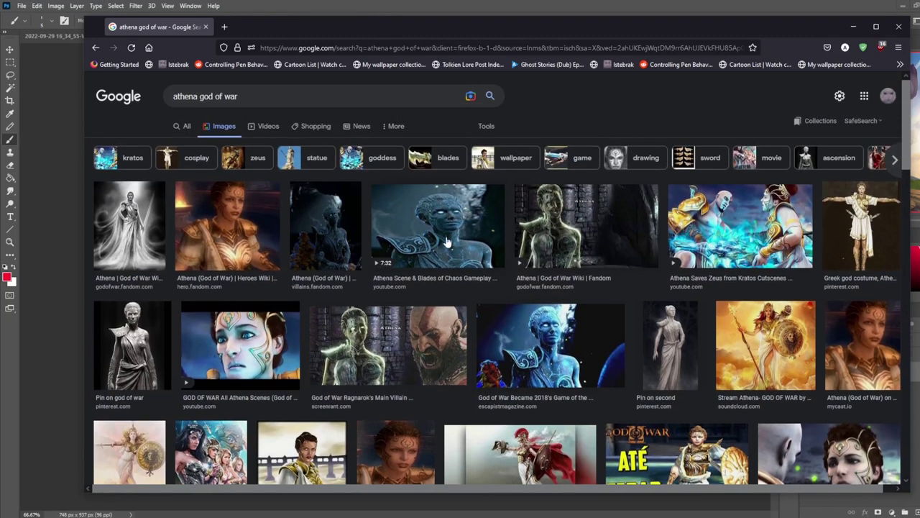
Step: Change the image search to "athena god of war 4" and look through the results for Athena references
left_click(311, 95)
type("4")
key("Return")
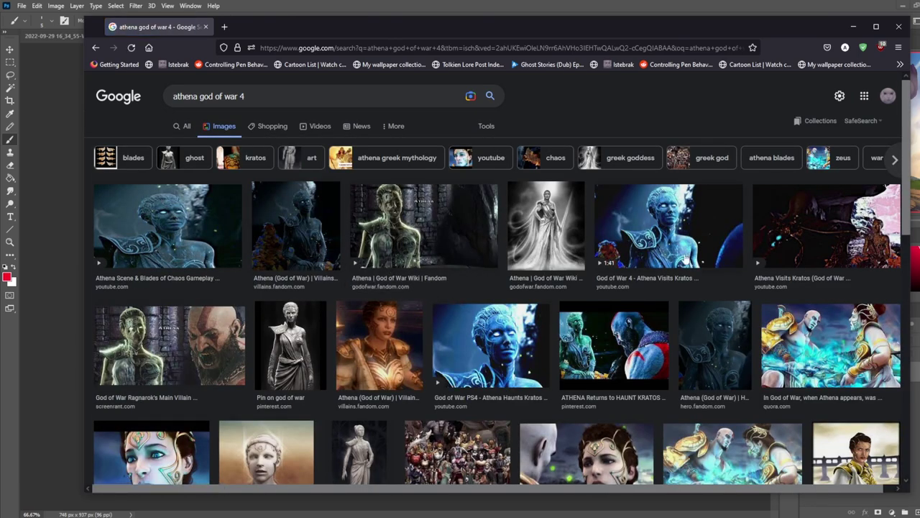
scroll(672, 311, "down", 3)
scroll(676, 313, "down", 4)
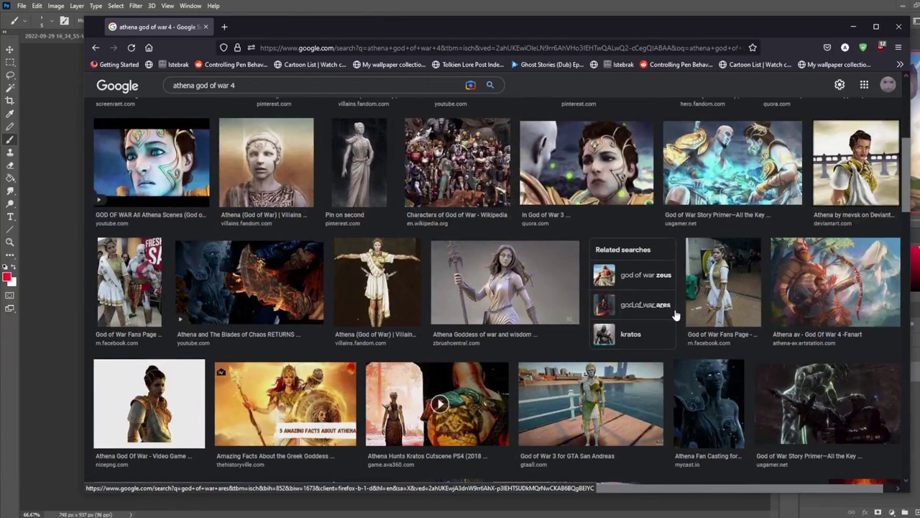
scroll(255, 229, "down", 3)
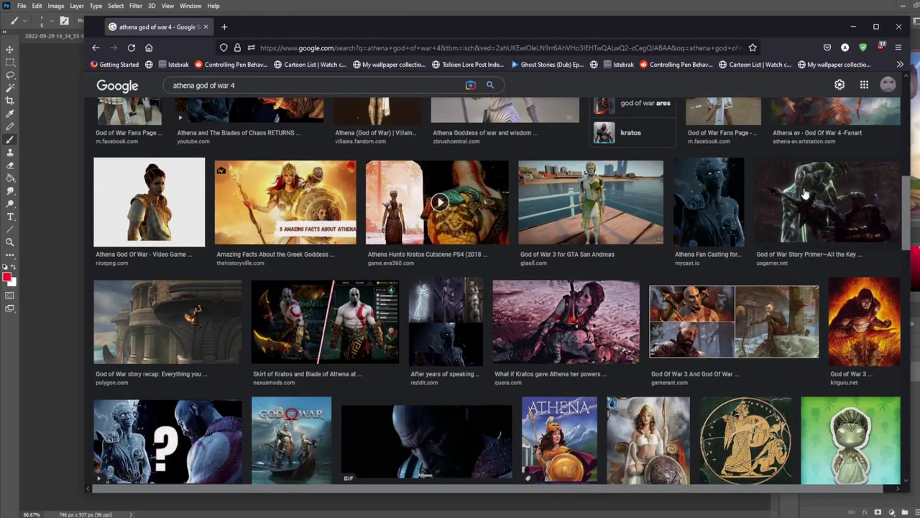
Step: Examine the ghostly Athena images with glowing eyes, previewing two results, and close the image search to return to Photoshop
scroll(718, 266, "up", 4)
scroll(719, 266, "up", 5)
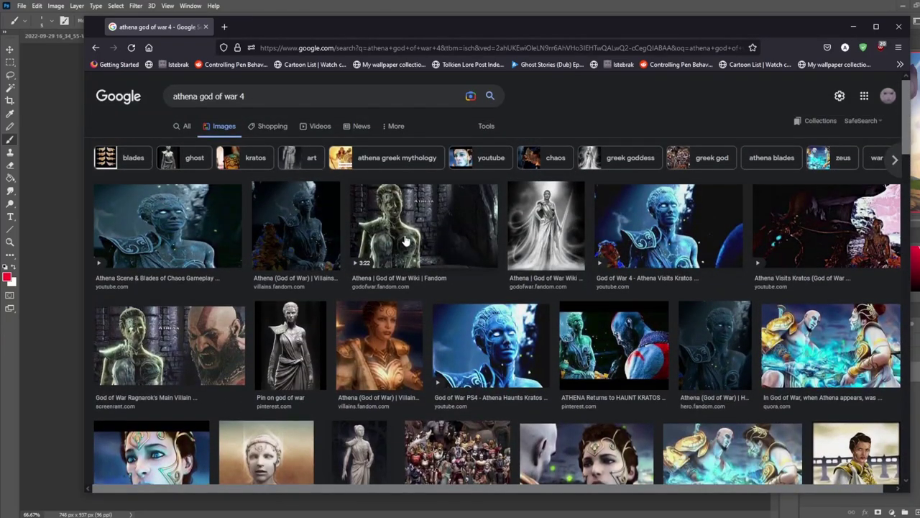
left_click(307, 220)
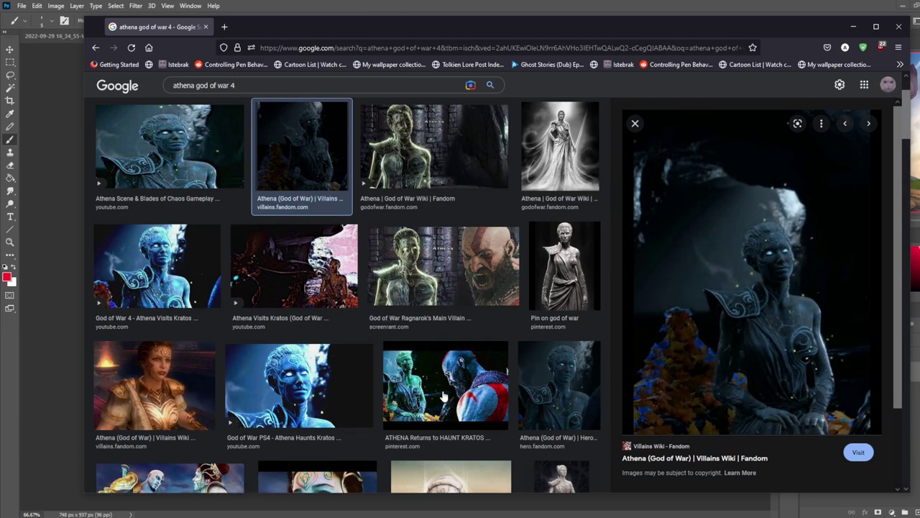
scroll(394, 376, "up", 2)
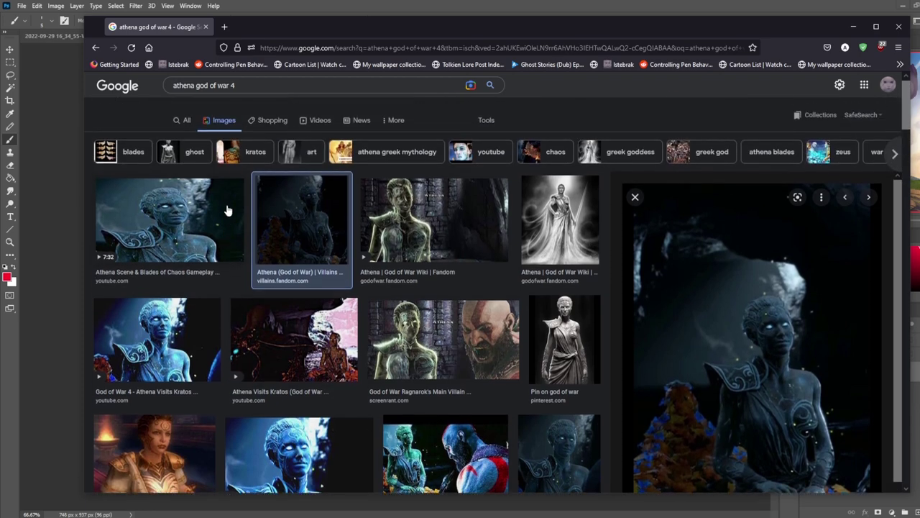
left_click(316, 346)
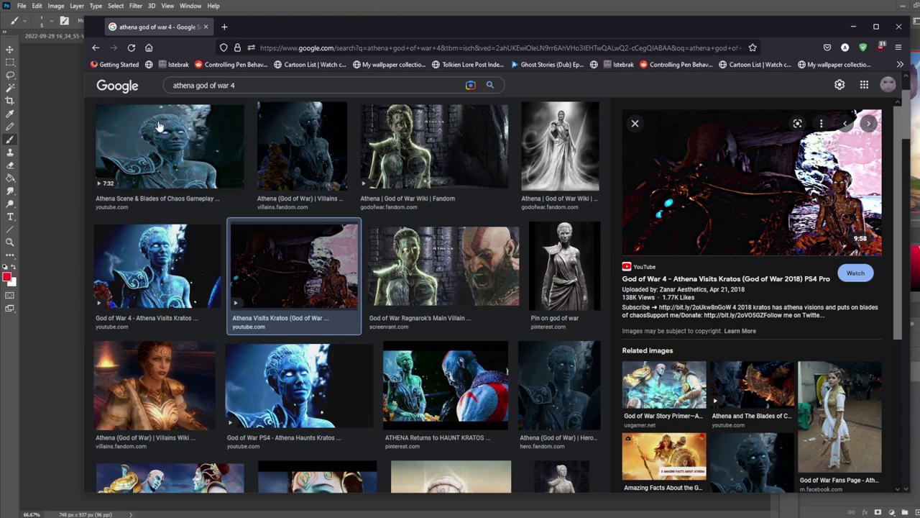
left_click(205, 28)
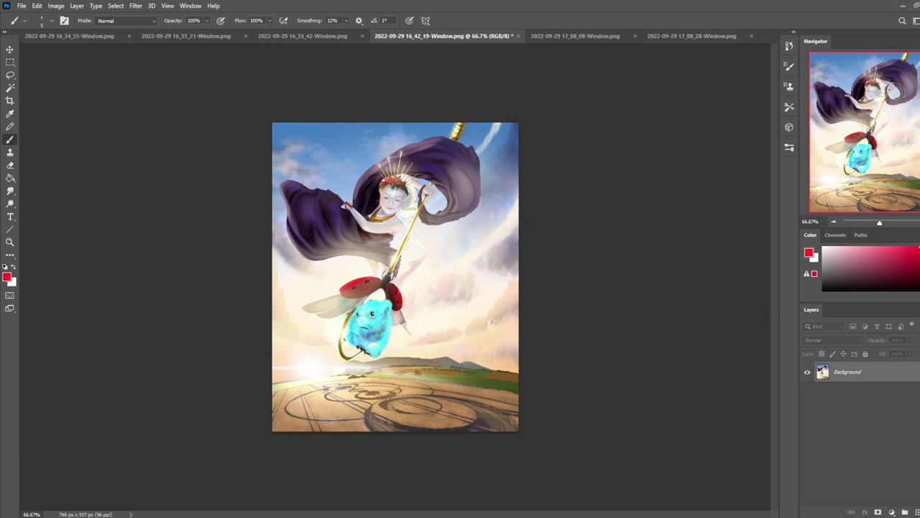
Step: Paint over the girl's blue irises with a pale grey sampled from her face
key("z")
left_click_drag(285, 150, 367, 180)
key("b")
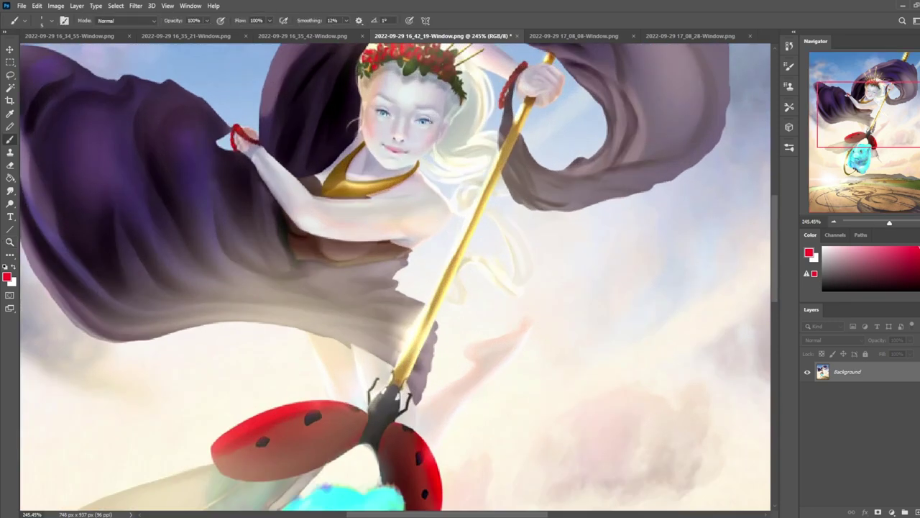
left_click(431, 117, "alt")
left_click_drag(378, 112, 385, 115)
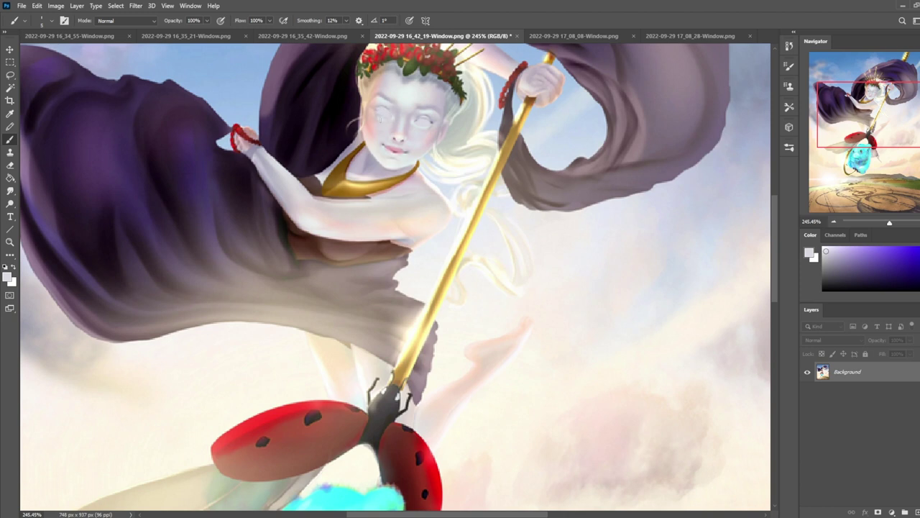
Step: Fill both of the girl's eyes with white so they appear to glow
left_click(823, 250)
left_click_drag(417, 121, 420, 124)
left_click_drag(385, 114, 382, 118)
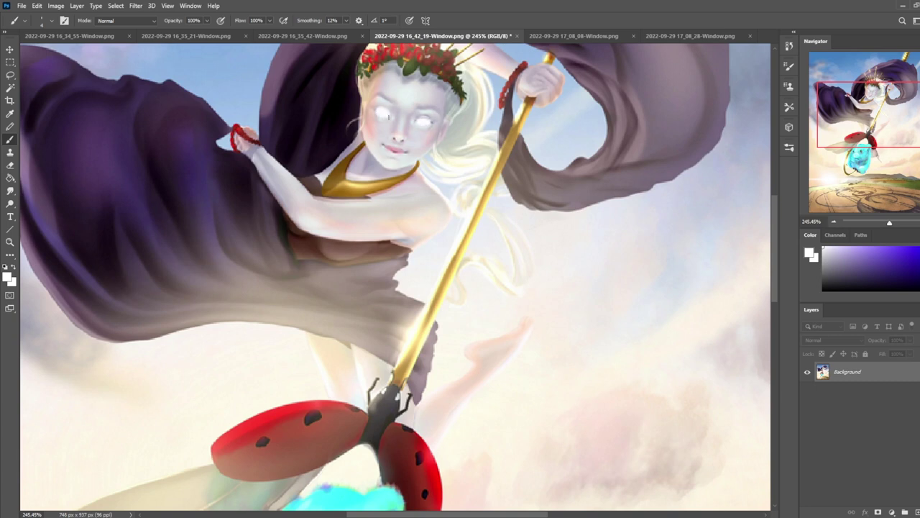
Step: Refine the edges of the glowing white eyes using greys and whites sampled from the face
left_click(445, 112, "alt")
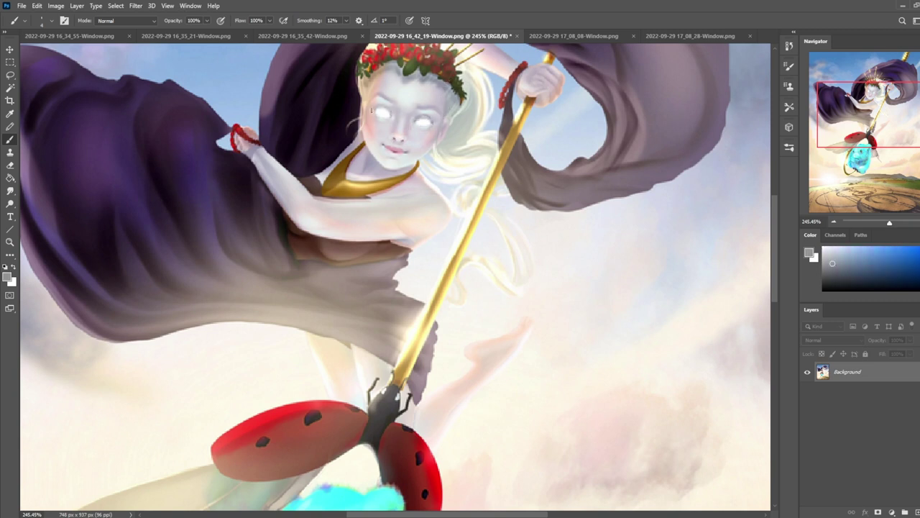
left_click(420, 125)
left_click(422, 121, "alt")
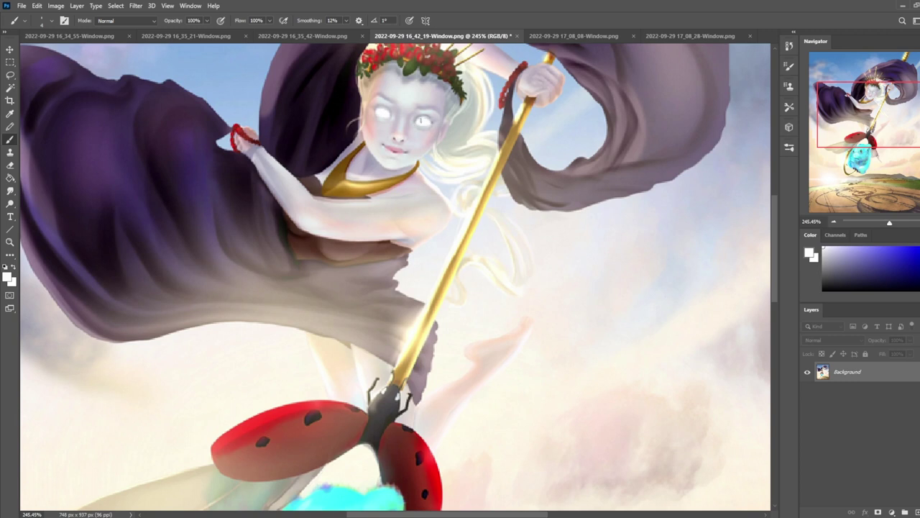
left_click(386, 112, "alt")
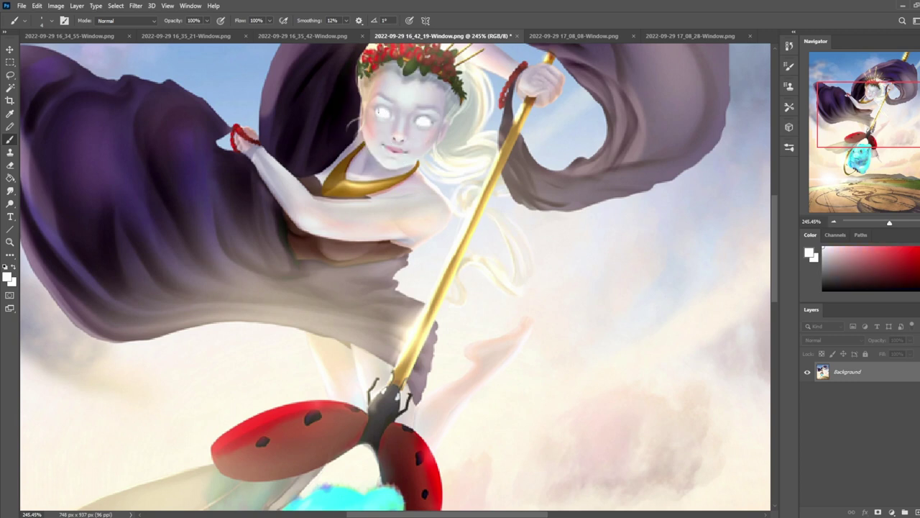
left_click(394, 137, "alt")
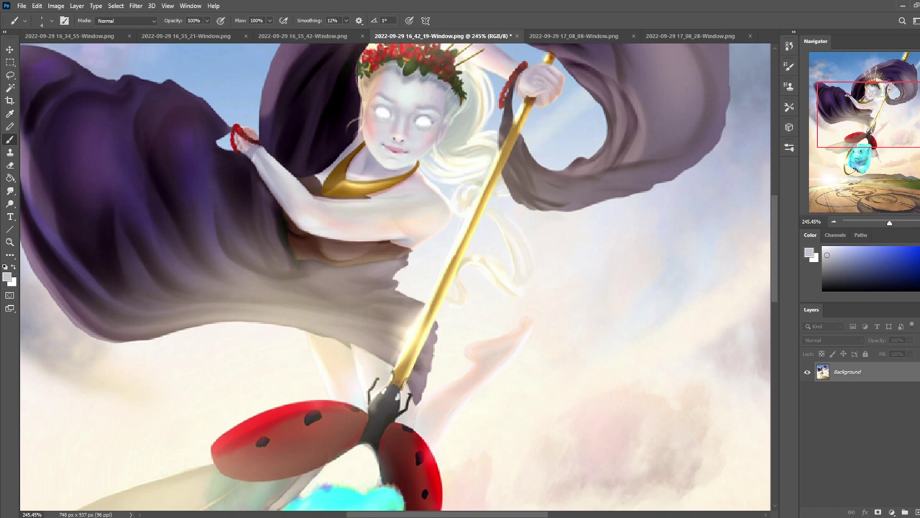
left_click(823, 247)
Step: Touch up the skin around the eyes with sampled pale tones, using the brush at 53% and then 100% opacity, size 3
key("r")
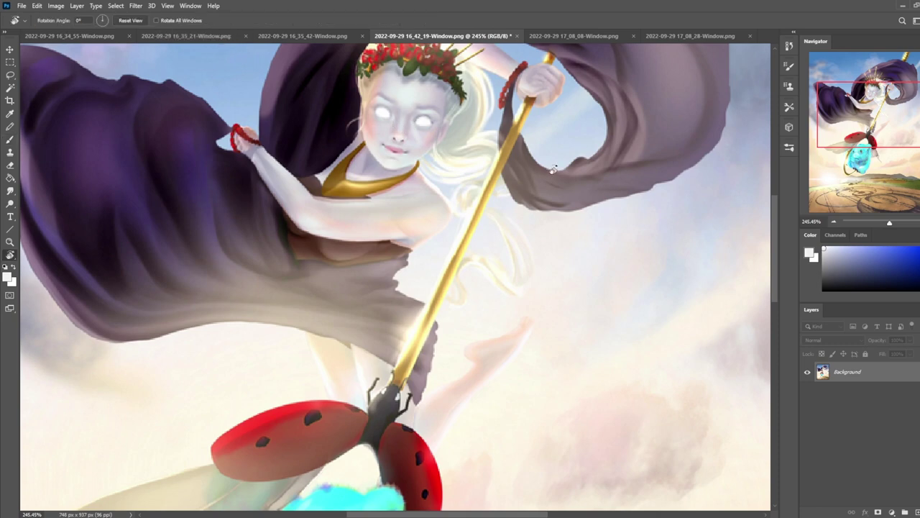
left_click_drag(552, 171, 532, 115)
key("b")
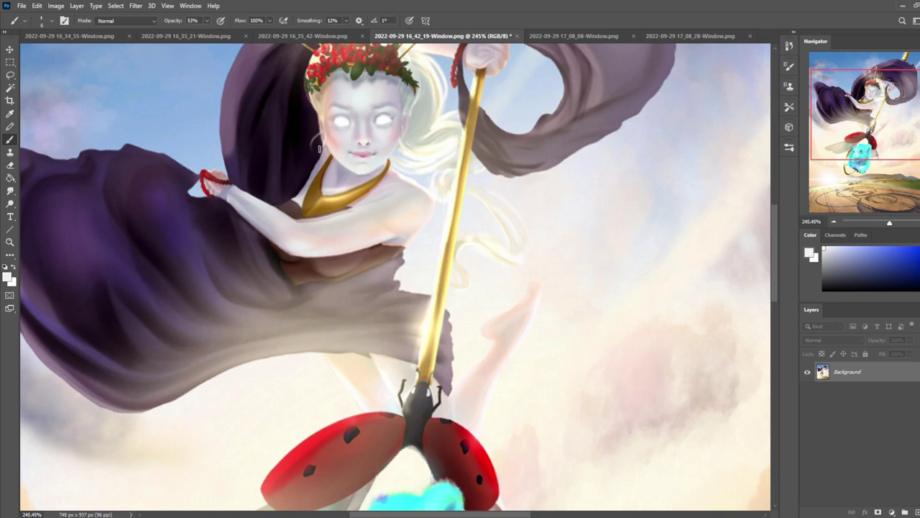
left_click(388, 109, "alt")
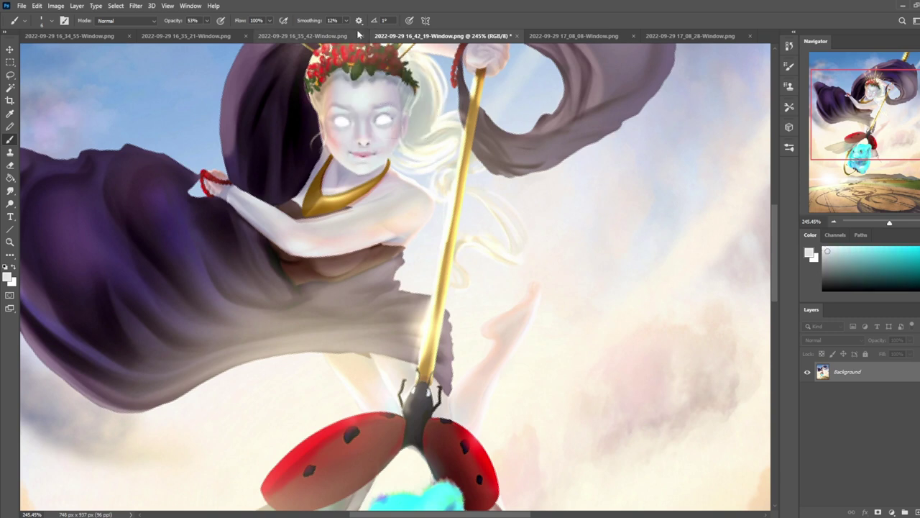
key("0")
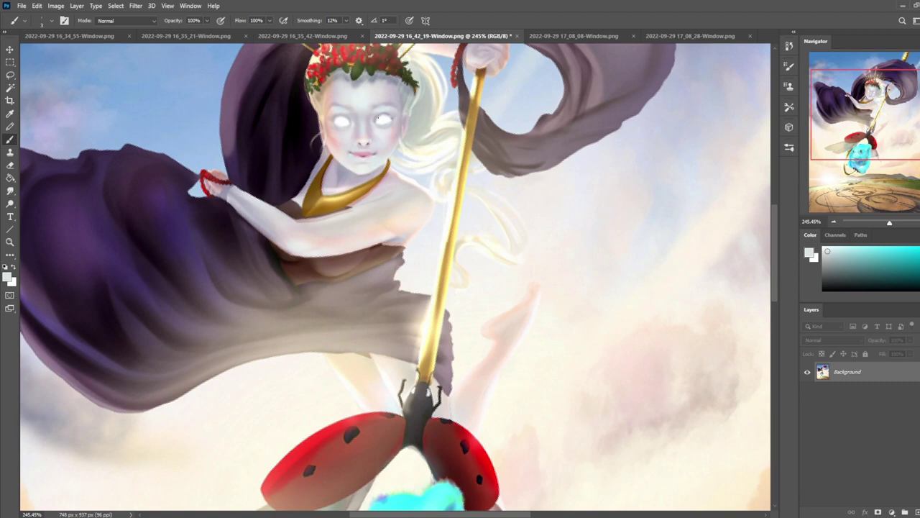
left_click(371, 115, "alt")
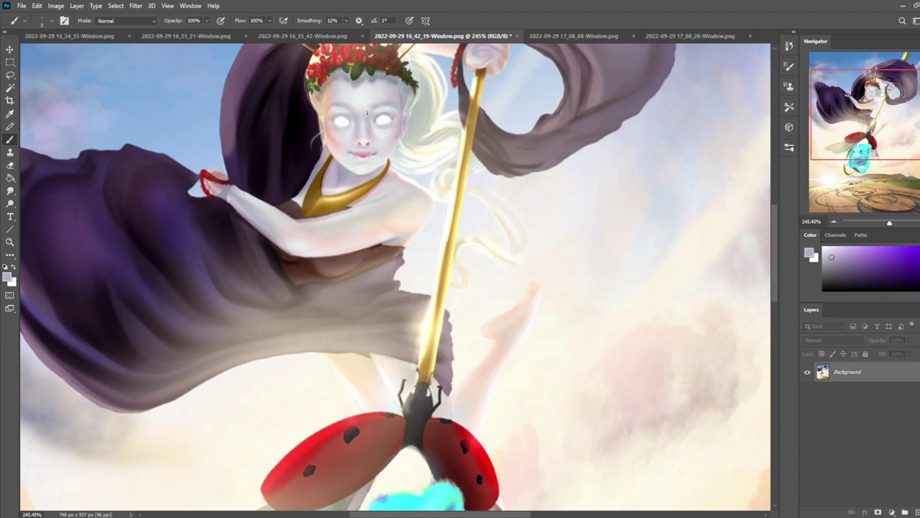
left_click(379, 155, "alt")
Step: Open the Liquify filter for the painting
left_click(136, 6)
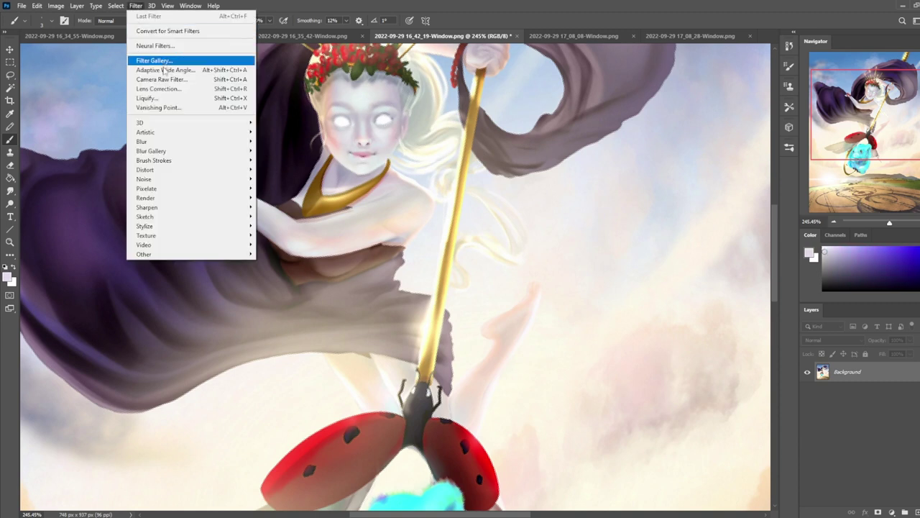
left_click(162, 102)
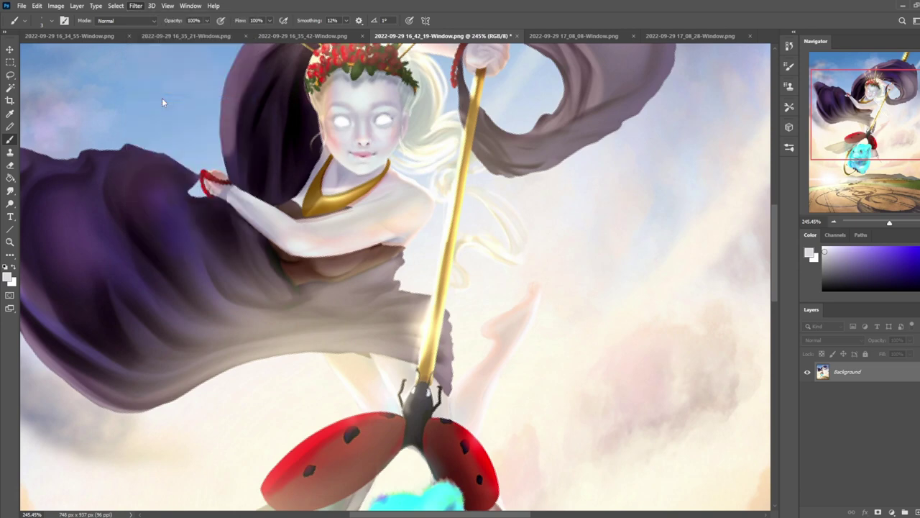
Step: Try the Pucker tool at brush size 25 on the girl's face and undo the change
key("bracketleft")
key("bracketleft")
key("bracketleft")
key("bracketleft")
key("bracketleft")
key("bracketleft")
key("bracketleft")
key("bracketleft")
key("bracketleft")
key("bracketleft")
key("bracketleft")
key("bracketleft")
key("bracketleft")
key("bracketleft")
key("bracketleft")
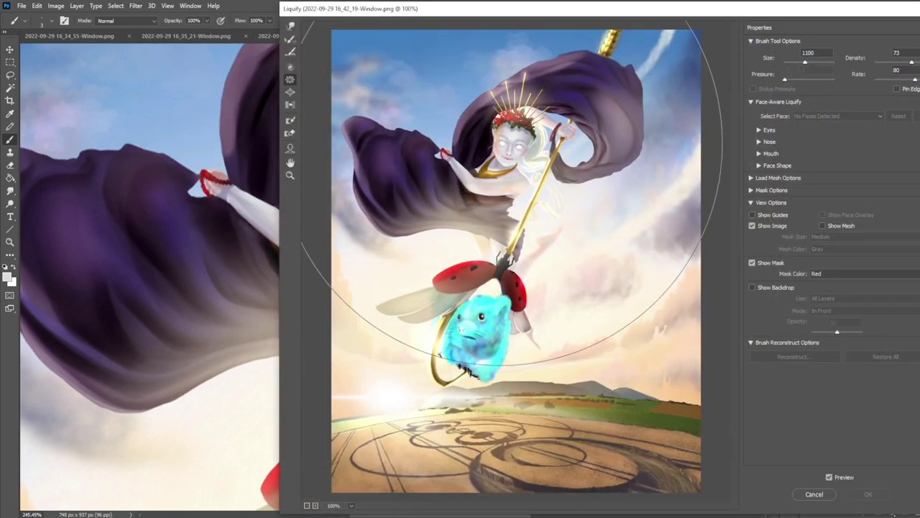
key("bracketright")
key("bracketright")
left_click(501, 156)
key("ctrl+z")
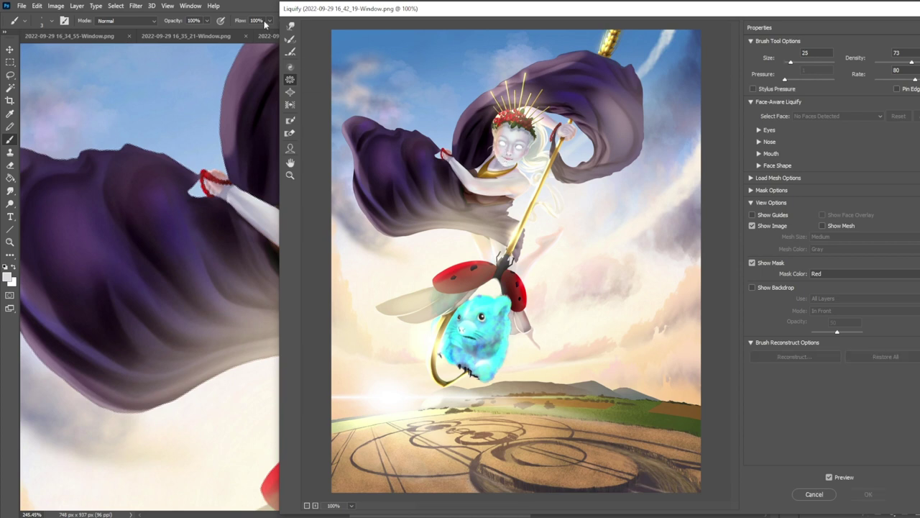
Step: Nudge the girl's lower face with the Forward Warp tool, reducing its brush to sizes 25 and 15, and apply Liquify
left_click(290, 25)
key("bracketleft")
key("bracketleft")
key("bracketleft")
key("bracketleft")
key("bracketleft")
key("bracketleft")
key("bracketleft")
key("bracketleft")
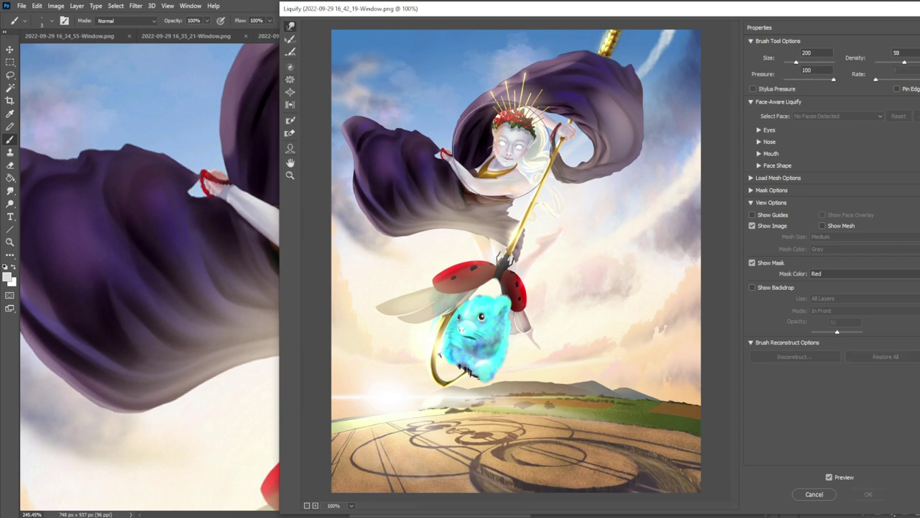
key("bracketleft")
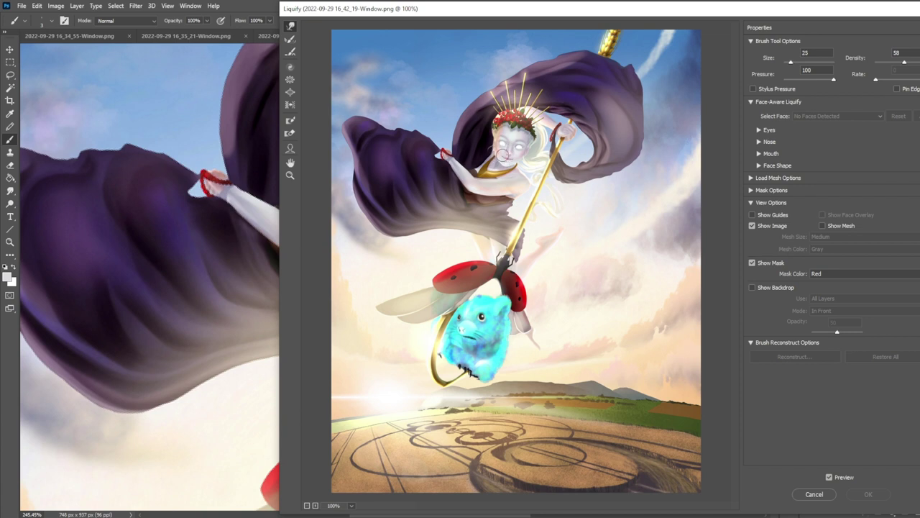
left_click_drag(504, 148, 502, 153)
key("bracketleft")
key("bracketleft")
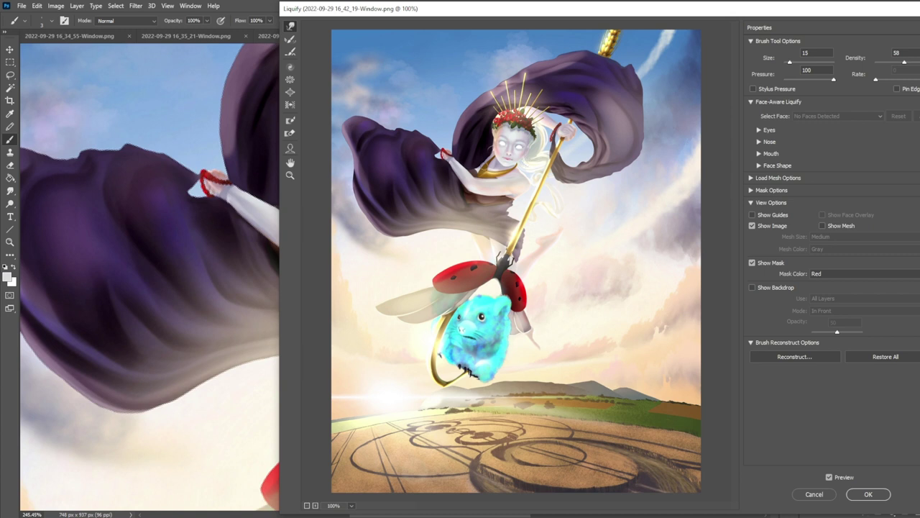
key("b")
left_click(857, 493)
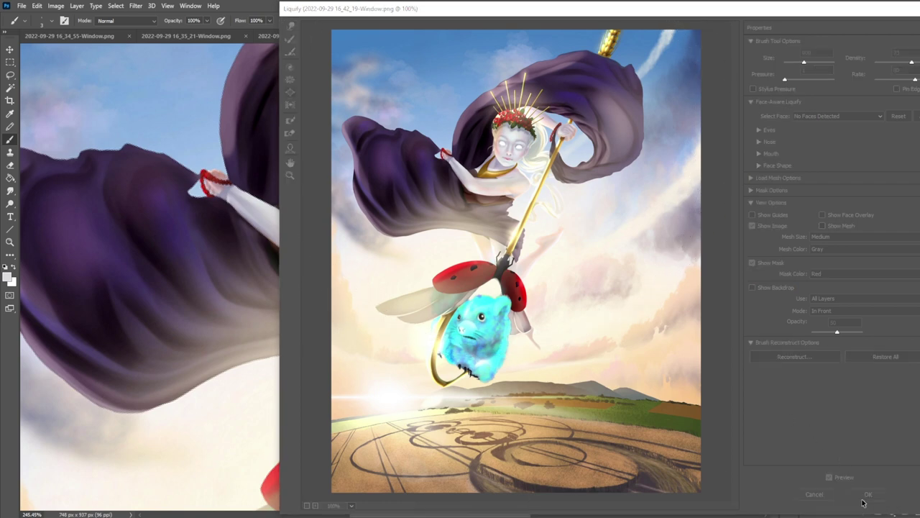
Step: Soften the girl's forehead with a sampled pale tone, using the first skin and blending brush at size 60 and 43% opacity
right_click(367, 124)
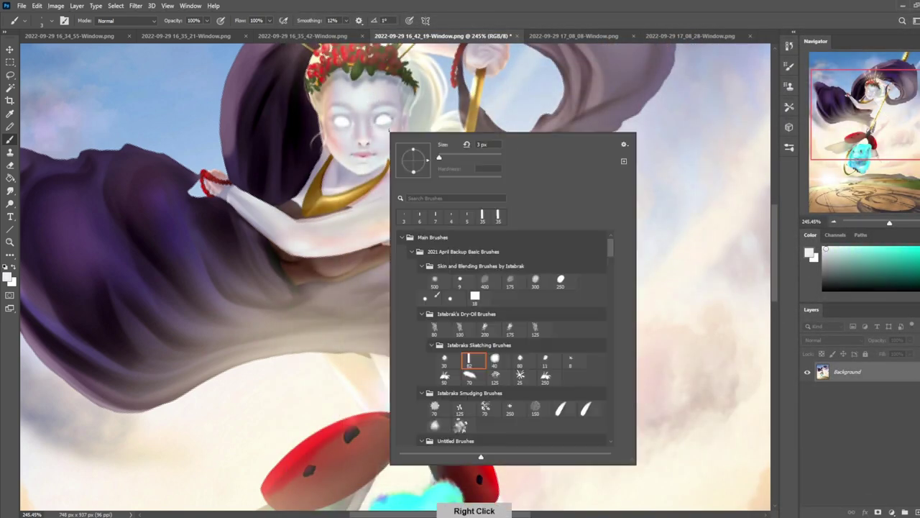
left_click(435, 280)
left_click(360, 123, "alt")
key("bracketleft")
key("bracketleft")
key("bracketleft")
key("bracketleft")
key("bracketleft")
key("bracketleft")
key("bracketleft")
key("bracketleft")
key("bracketleft")
key("bracketleft")
key("bracketleft")
key("bracketleft")
key("bracketleft")
key("bracketleft")
left_click(207, 20)
left_click_drag(210, 32, 181, 33)
left_click(377, 104)
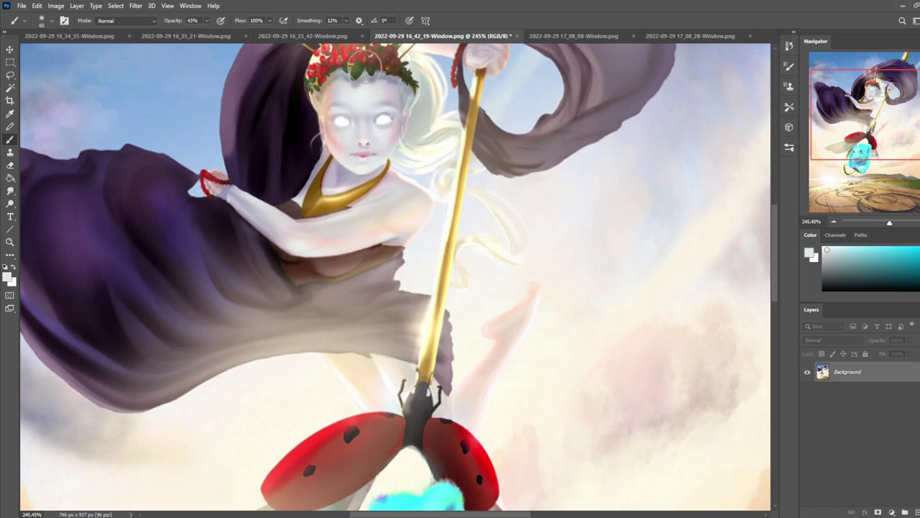
Step: Switch to the Dodge tool with its brush reduced to size 60, and straighten the canvas to show the whole painting
left_click(10, 202)
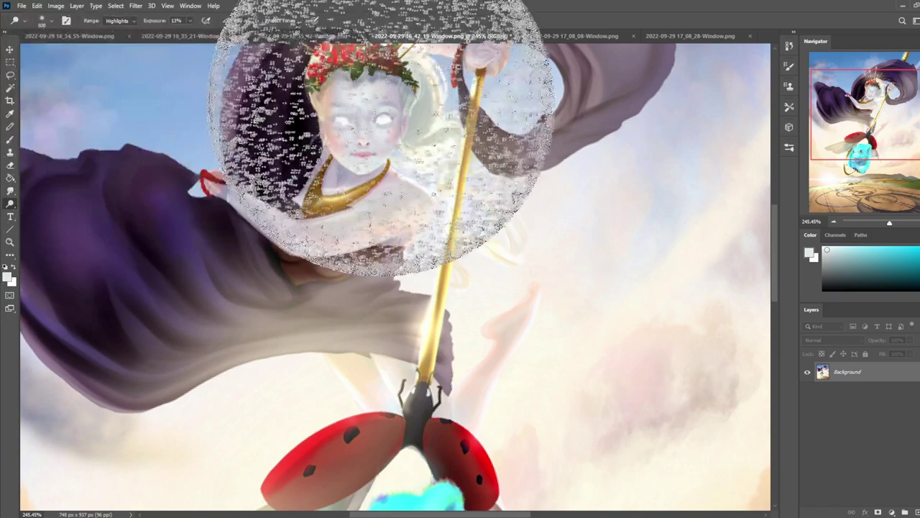
key("bracketleft")
key("bracketleft")
key("bracketleft")
key("bracketleft")
key("bracketleft")
key("bracketleft")
key("bracketleft")
key("bracketleft")
key("bracketleft")
key("bracketleft")
key("bracketleft")
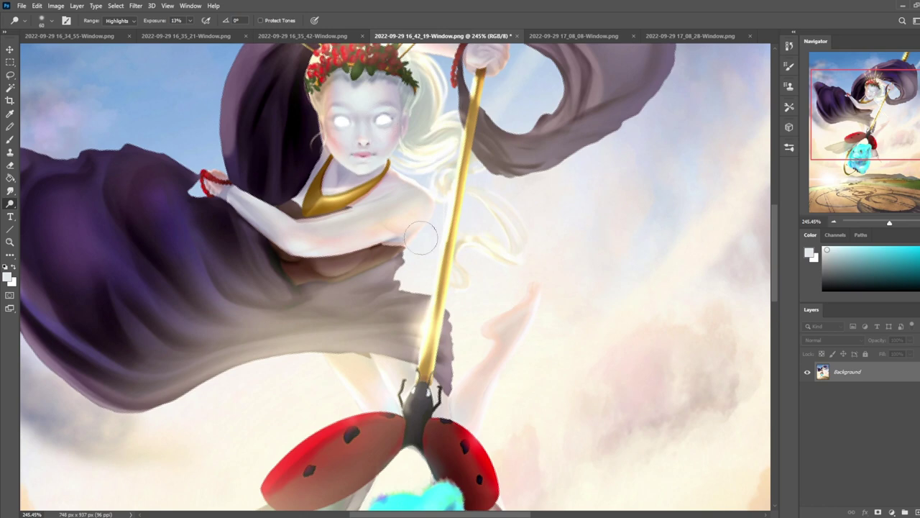
key("ctrl+0")
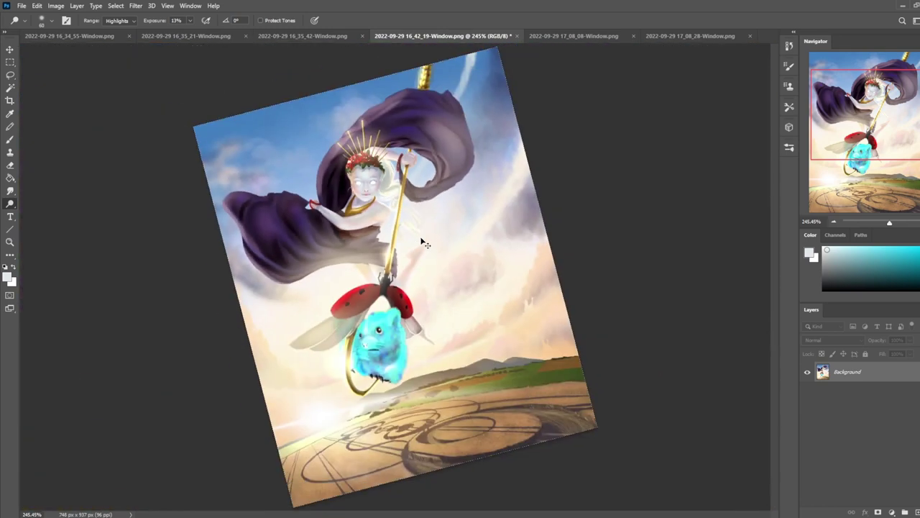
key("Escape")
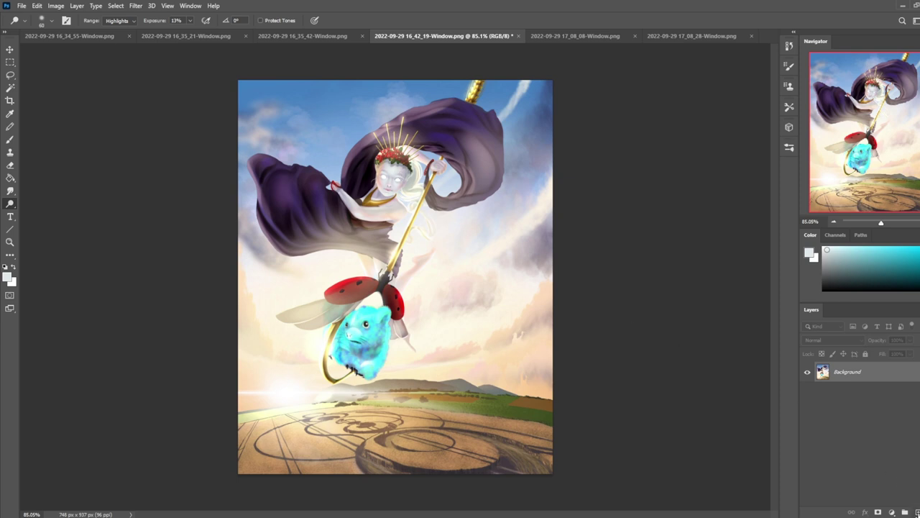
Step: Add a new layer and prepare a soft brush at size 600 and 26% opacity with dark purple sampled from the cape
left_click(904, 511)
key("b")
left_click(313, 201, "alt")
right_click(316, 199)
left_click(413, 335)
left_click(657, 250)
key("]")
key("]")
key("]")
key("[")
left_click(206, 20)
left_click(199, 33)
left_click(230, 112)
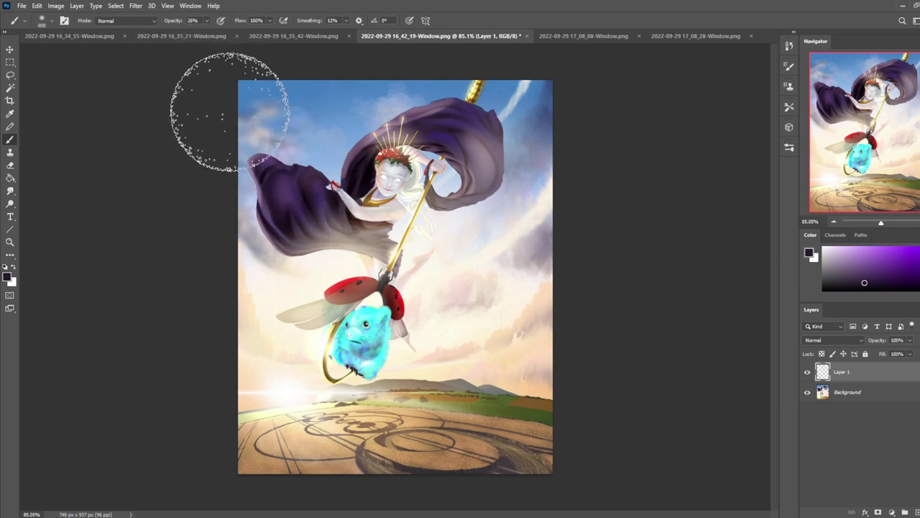
left_click(279, 206, "alt")
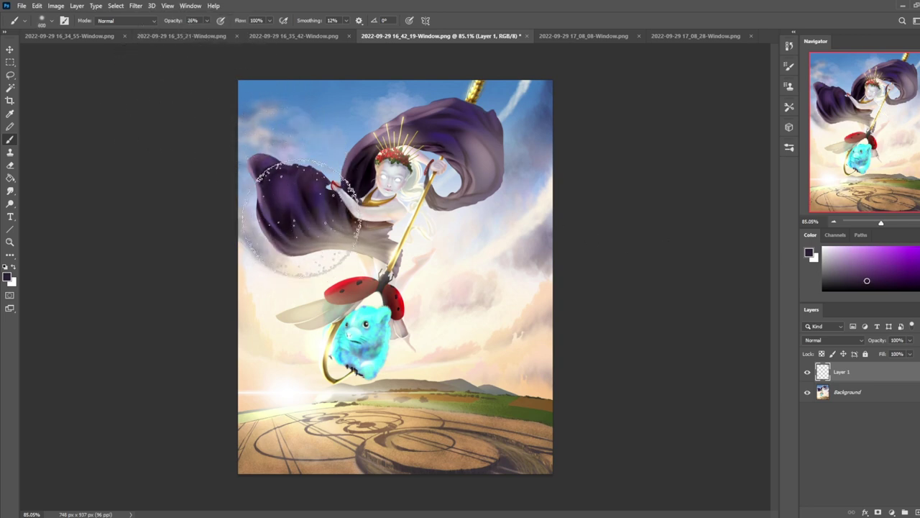
Step: Set the new layer's blend mode to Darken and brush dark purple over the faded lower part of the cape
left_click(835, 343)
left_click(826, 306)
mouse_move(310, 234)
left_mouse_down()
mouse_move(343, 243)
mouse_move(381, 264)
left_mouse_up()
left_click_drag(287, 222, 371, 264)
mouse_move(278, 219)
left_mouse_down()
mouse_move(417, 262)
mouse_move(399, 216)
mouse_move(432, 284)
mouse_move(350, 243)
left_mouse_up()
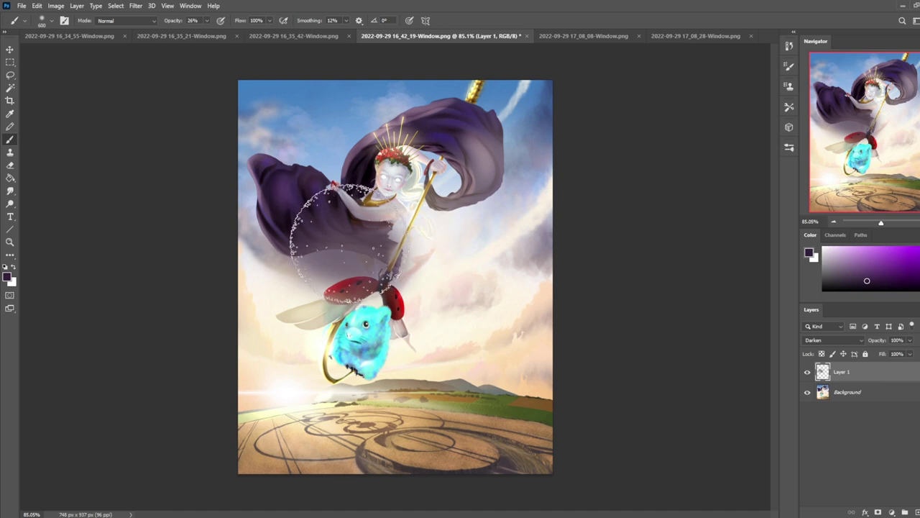
Step: Lasso the area below the cape's lower edge and clear the purple overspill inside it
key("l")
mouse_move(253, 204)
left_mouse_down()
mouse_move(293, 257)
mouse_move(342, 254)
mouse_move(419, 305)
mouse_move(185, 153)
mouse_move(205, 121)
left_mouse_up()
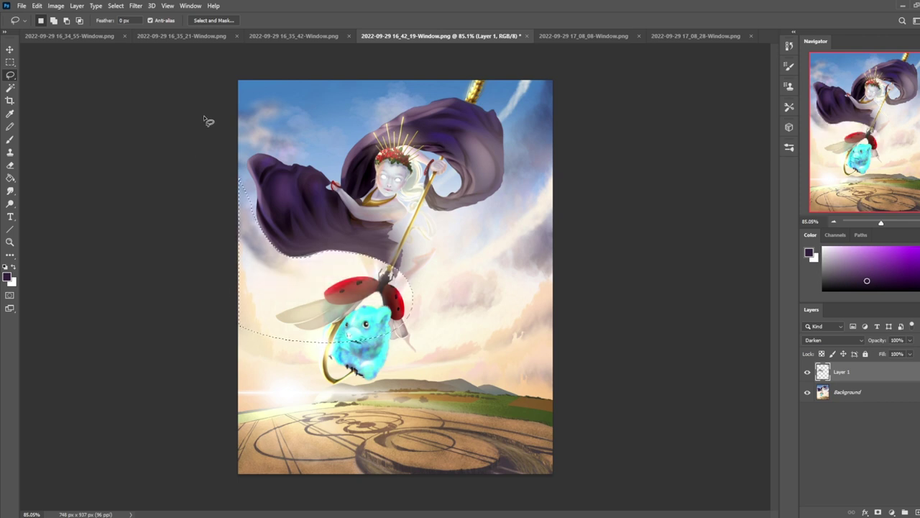
Step: Lasso the purple overspill beside the staff below the girl's dress and clear it from the layer
key("ctrl+d")
left_click_drag(411, 210, 395, 225)
key("Delete")
left_click(430, 311)
left_click_drag(402, 264, 404, 273)
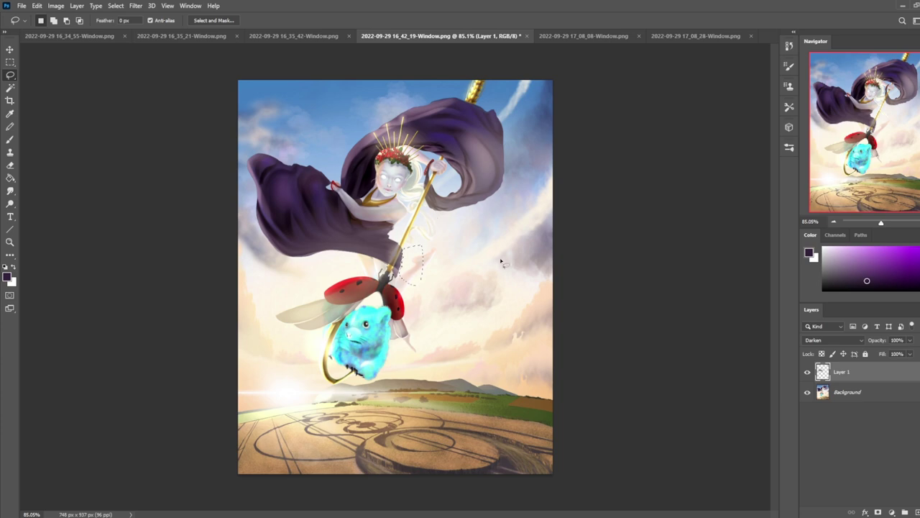
Step: Erase the leftover purple overspill from the girl's torso and dress with a small eraser
key("e")
key("[")
key("[")
key("[")
key("[")
key("[")
key("[")
key("[")
key("[")
key("[")
key("[")
key("[")
key("[")
key("[")
key("[")
key("[")
key("[")
key("[")
key("[")
key("[")
key("[")
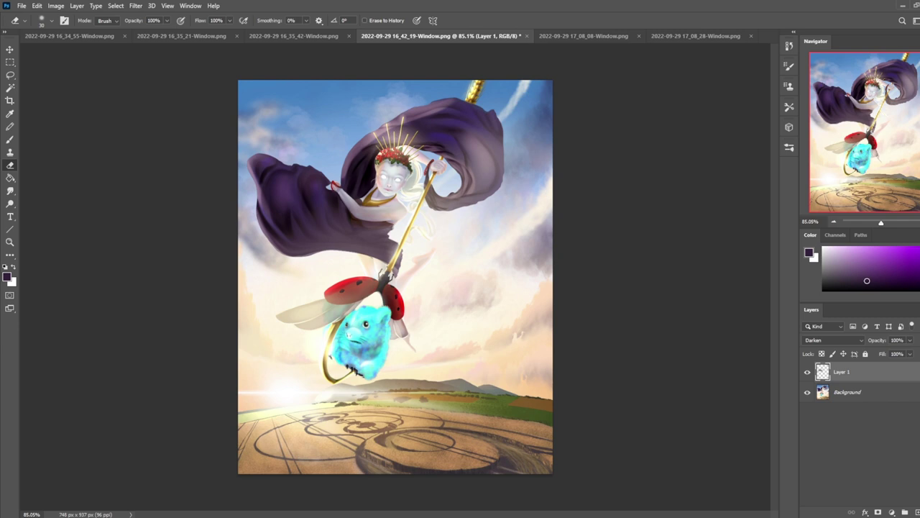
mouse_move(402, 209)
left_mouse_down()
mouse_move(373, 215)
mouse_move(338, 190)
mouse_move(369, 216)
mouse_move(413, 210)
mouse_move(404, 210)
left_mouse_up()
key("[")
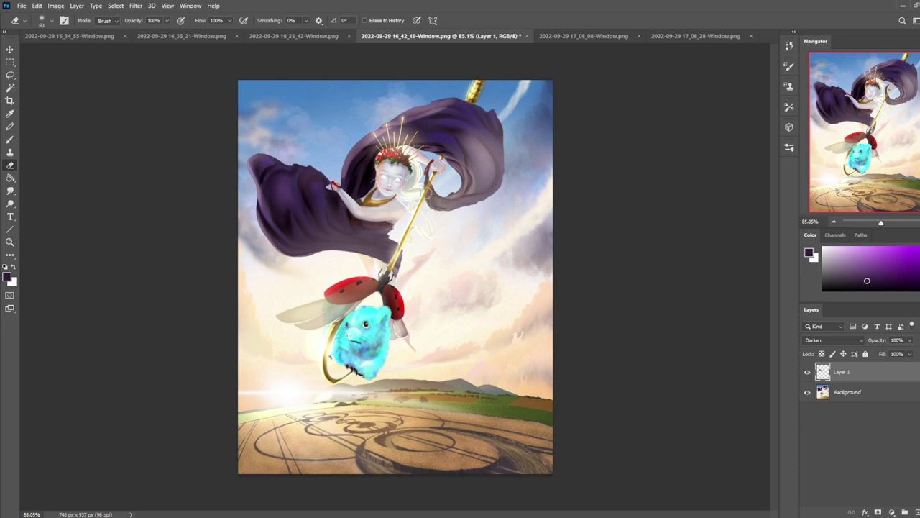
Step: Merge the painted Darken layer into the background
key("b")
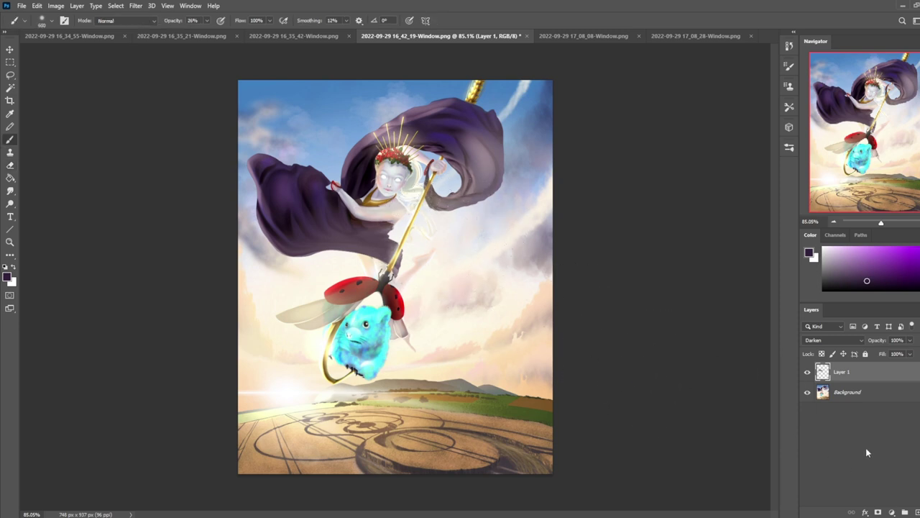
right_click(863, 374)
left_click(789, 390)
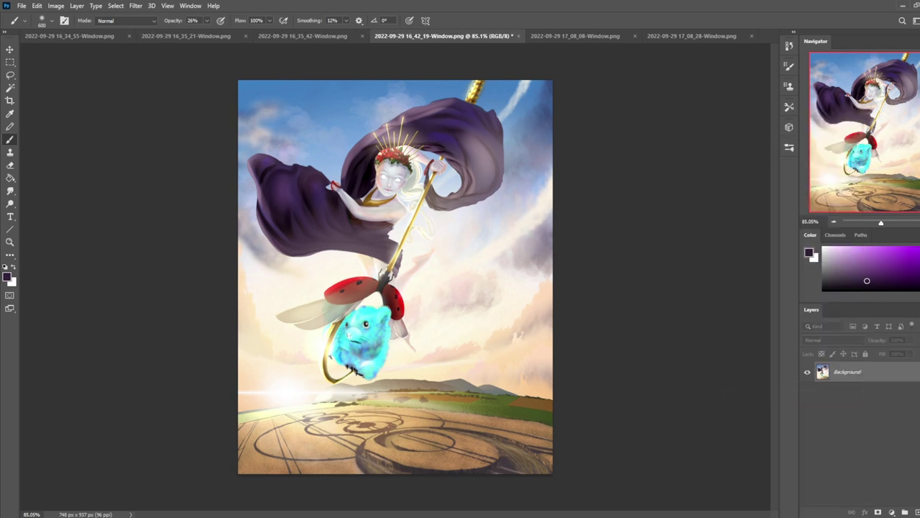
Step: On a new layer, shade the legs below the cape and the beetle's wings in sampled dusky purple with a size 100 brush
left_click(916, 512)
key("[")
key("[")
key("[")
key("[")
key("[")
key("[")
key("[")
key("[")
key("[")
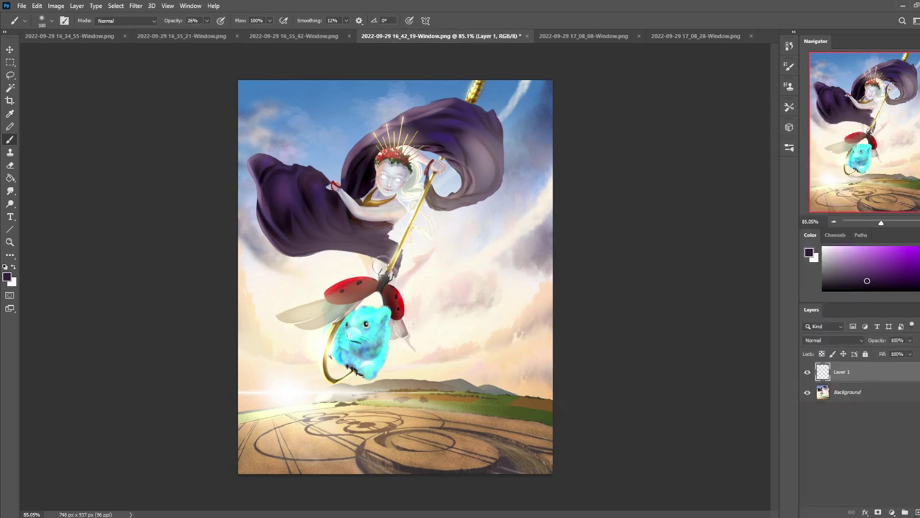
left_click(371, 273, "alt")
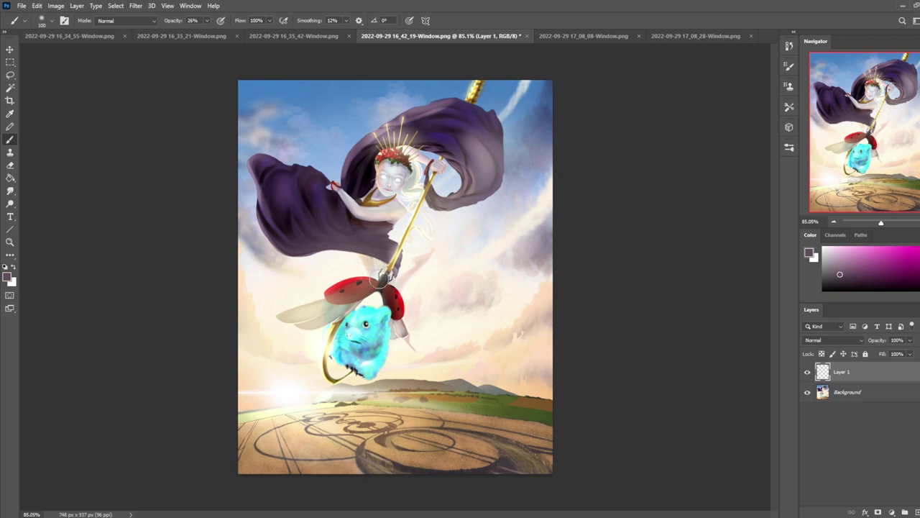
mouse_move(366, 246)
left_mouse_down()
mouse_move(379, 257)
mouse_move(371, 262)
left_mouse_up()
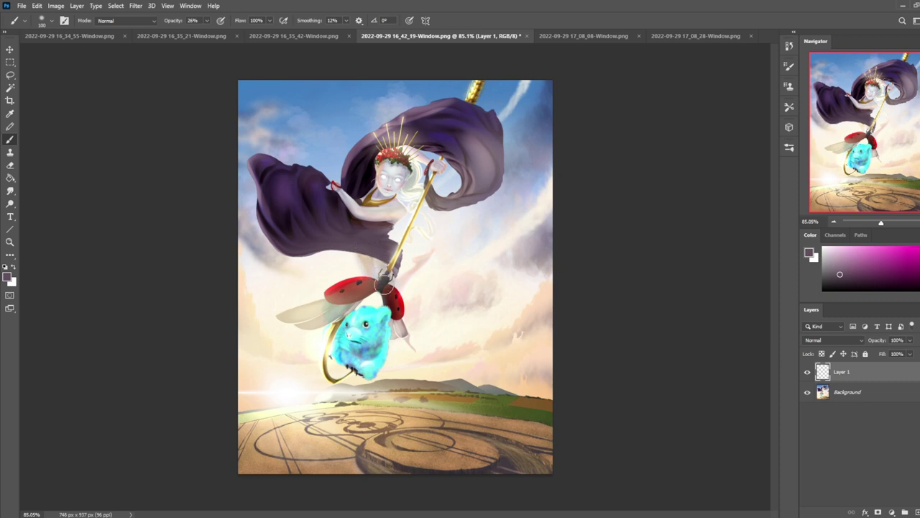
mouse_move(392, 292)
left_mouse_down()
mouse_move(363, 244)
mouse_move(385, 266)
left_mouse_up()
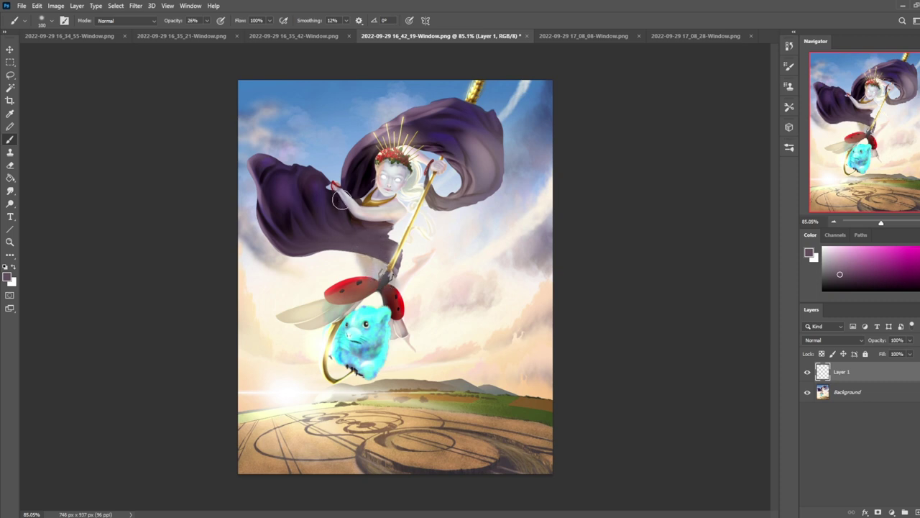
Step: Clean up the leg shading with a size 6 eraser, compare it with the layer hidden, and merge it into the background
key("e")
right_click(424, 252)
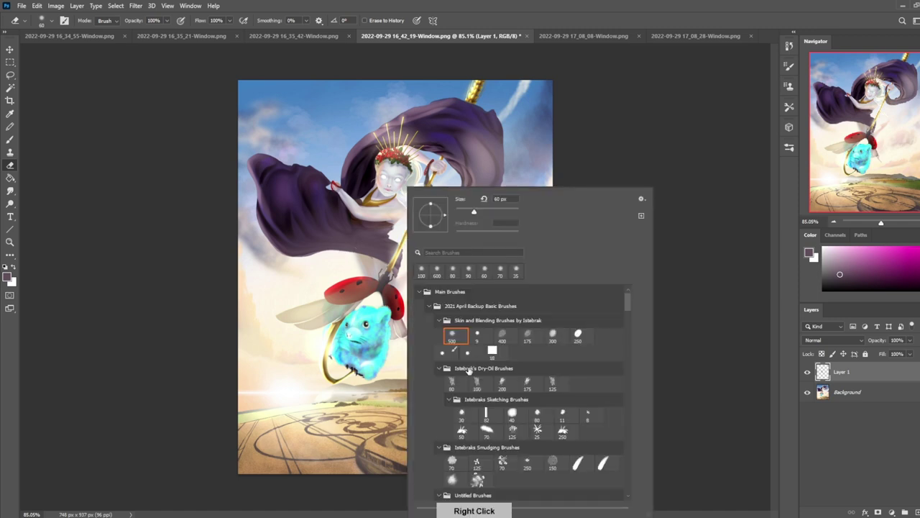
left_click(644, 121)
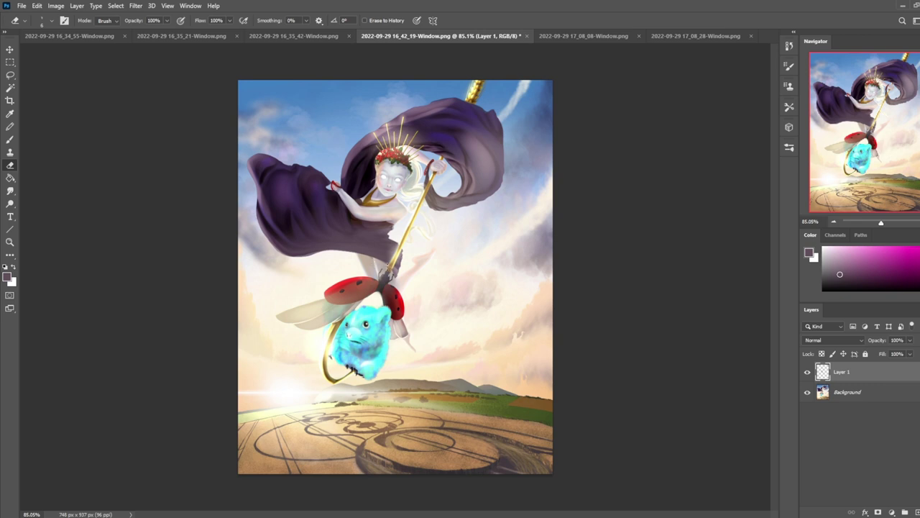
left_click(807, 373)
left_click(809, 373)
right_click(855, 375)
left_click(791, 395)
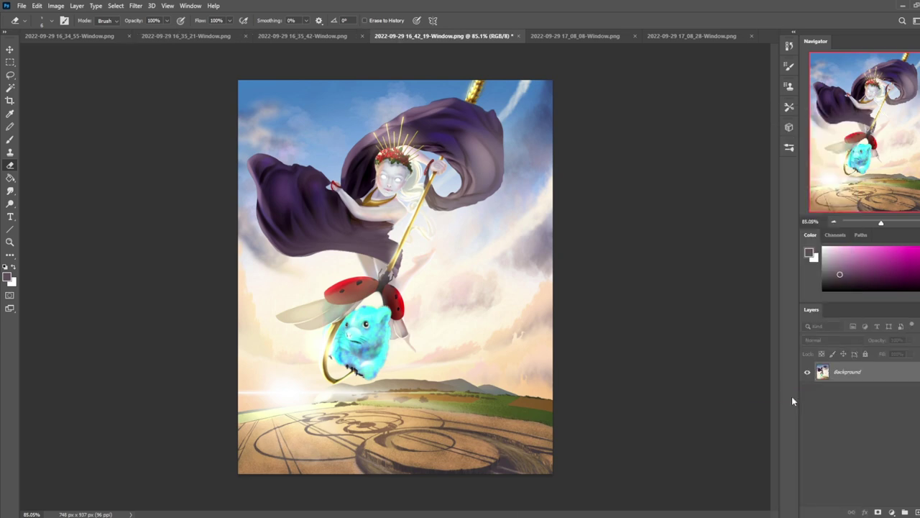
Step: Crop the painting along its right and bottom edges to 657 x 829 px
key("c")
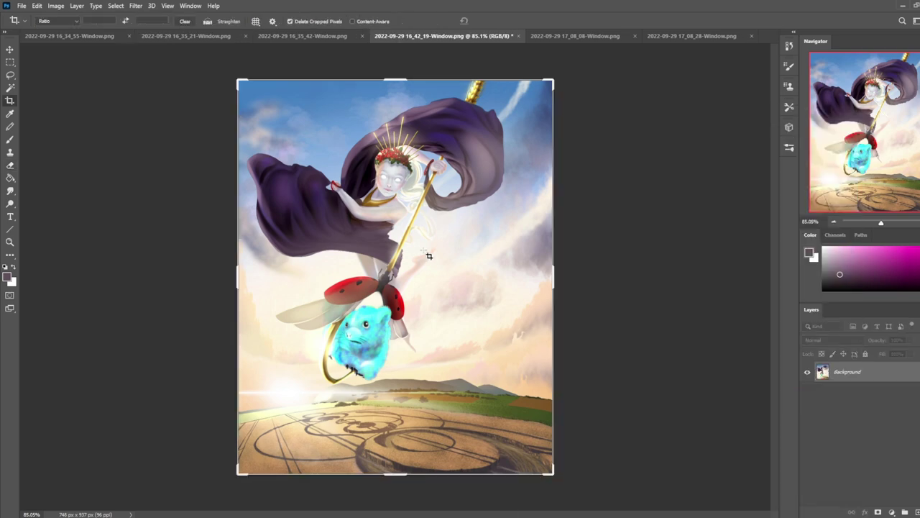
mouse_move(551, 474)
left_mouse_down()
mouse_move(559, 486)
mouse_move(518, 443)
mouse_move(526, 455)
mouse_move(534, 448)
mouse_move(530, 452)
left_mouse_up()
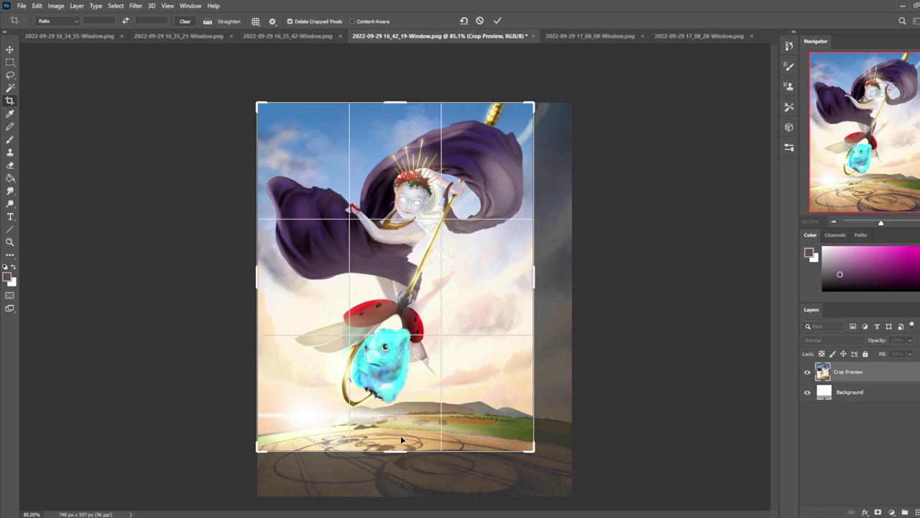
key("Return")
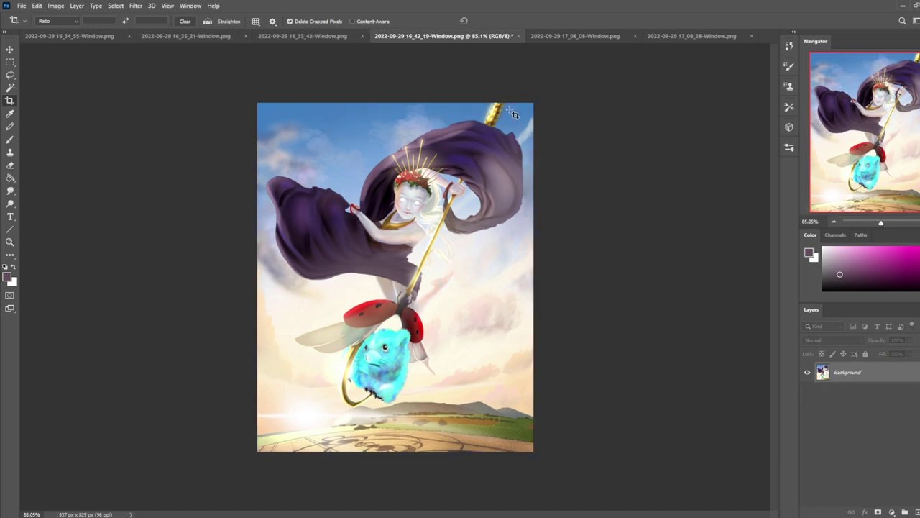
Step: Extend the canvas upward to a height of about 895 px and fill the new strip with blue sampled from the sky
left_click_drag(247, 92, 623, 479)
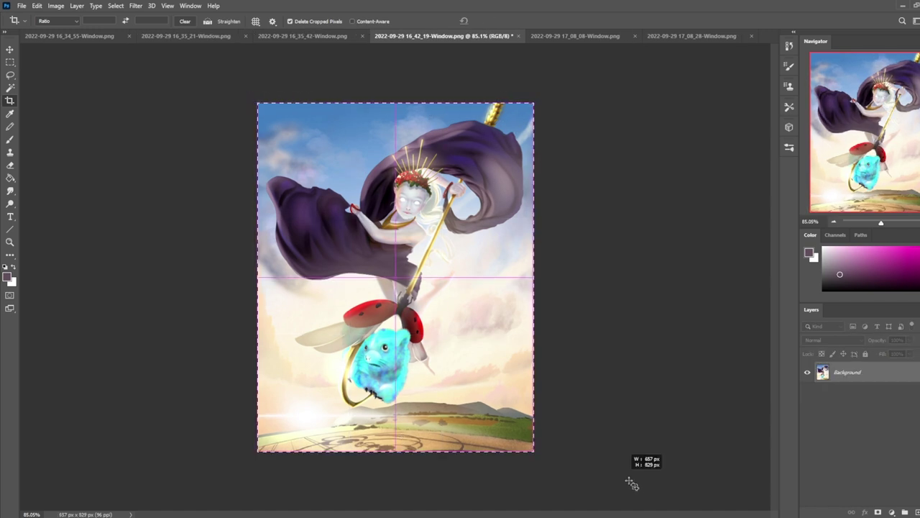
left_click_drag(401, 98, 401, 87)
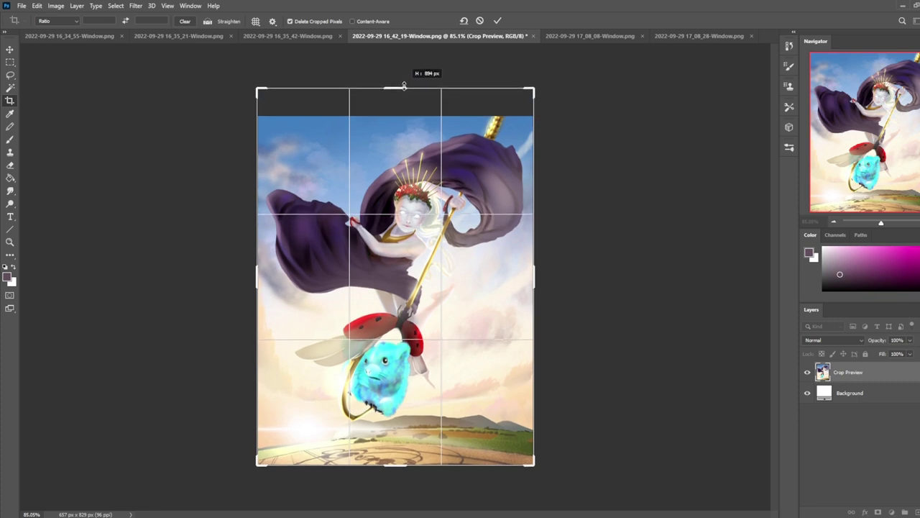
left_click(497, 21)
key("g")
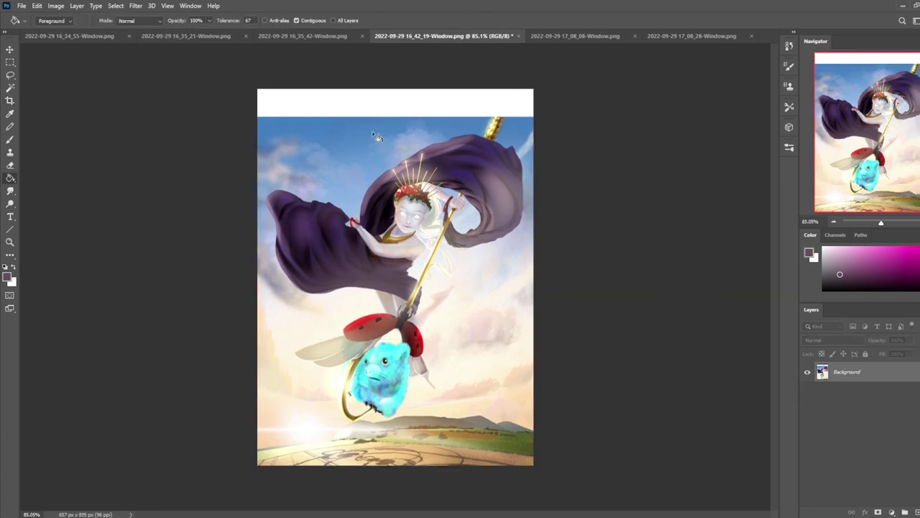
left_click(372, 140, "alt")
left_click(384, 111)
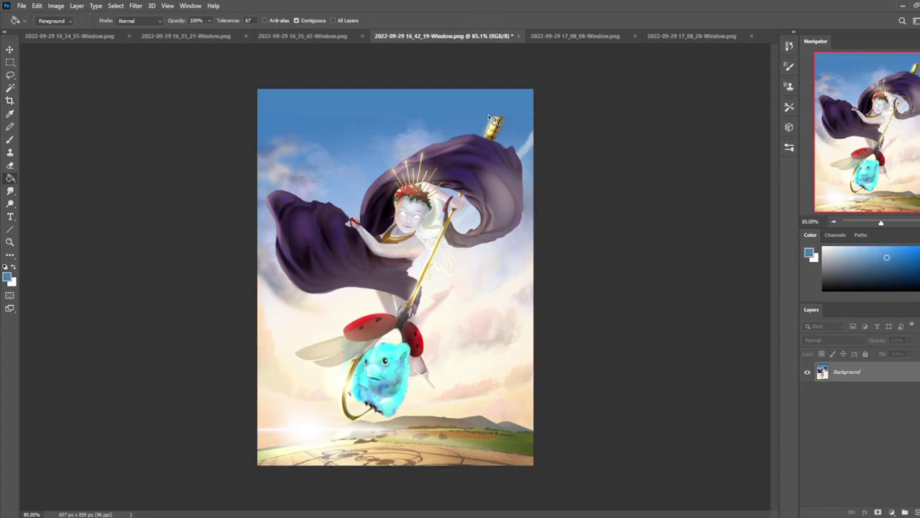
Step: Copy the staff's golden tip to a new layer and move it up to lengthen the staff
key("l")
mouse_move(499, 114)
left_mouse_down()
mouse_move(519, 122)
mouse_move(491, 140)
left_mouse_up()
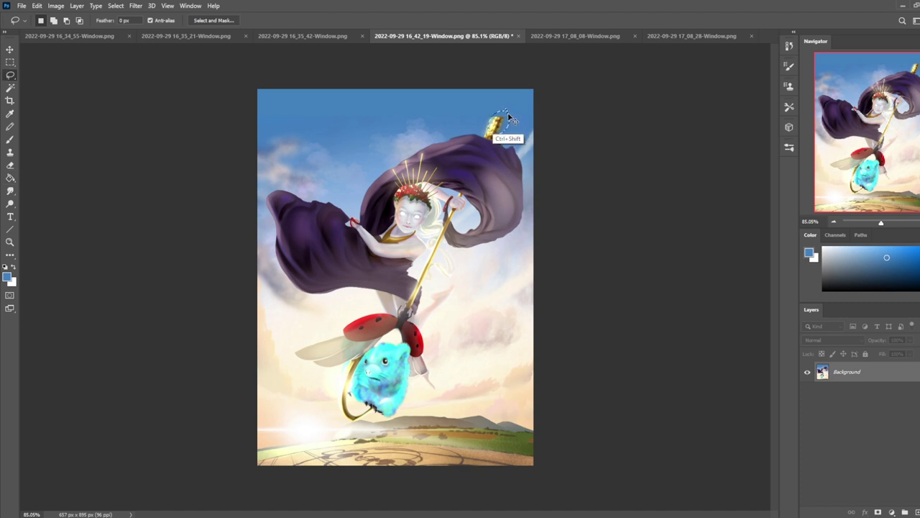
key("ctrl+j")
key("v")
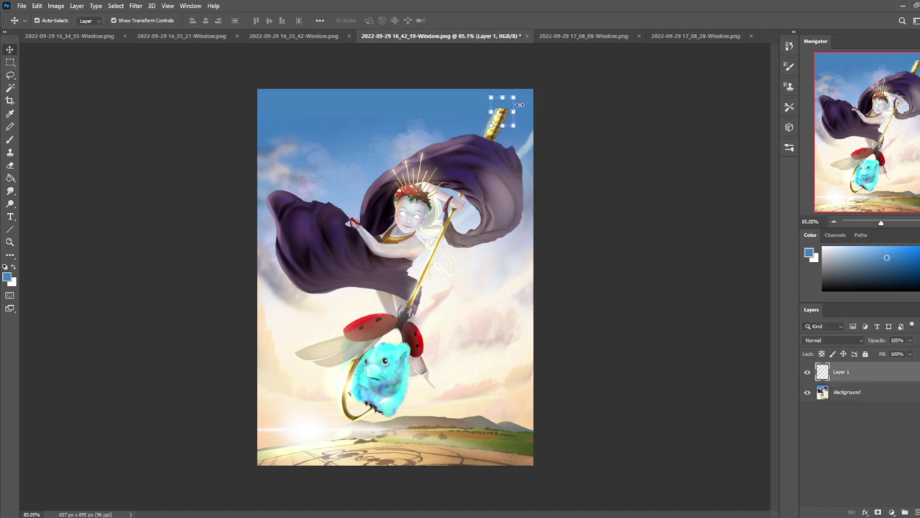
Step: Trim the copied staff tip to a tapered end with a size 20 eraser and merge it into the background
key("e")
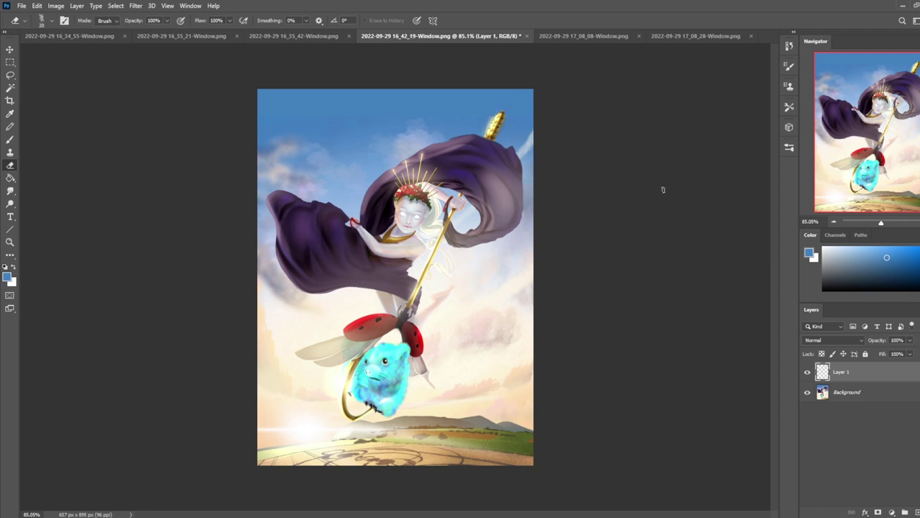
right_click(837, 380)
left_click(747, 392)
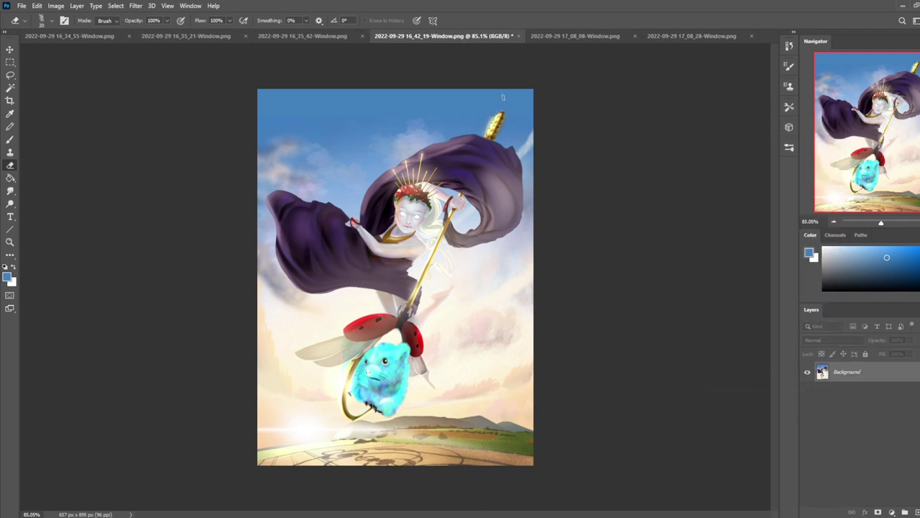
Step: Touch up the fringe around the staff's tip with a size 9 dry-oil brush at 75% opacity, and pick a bright red colour
left_click(493, 130, "alt")
left_click(467, 204)
key("b")
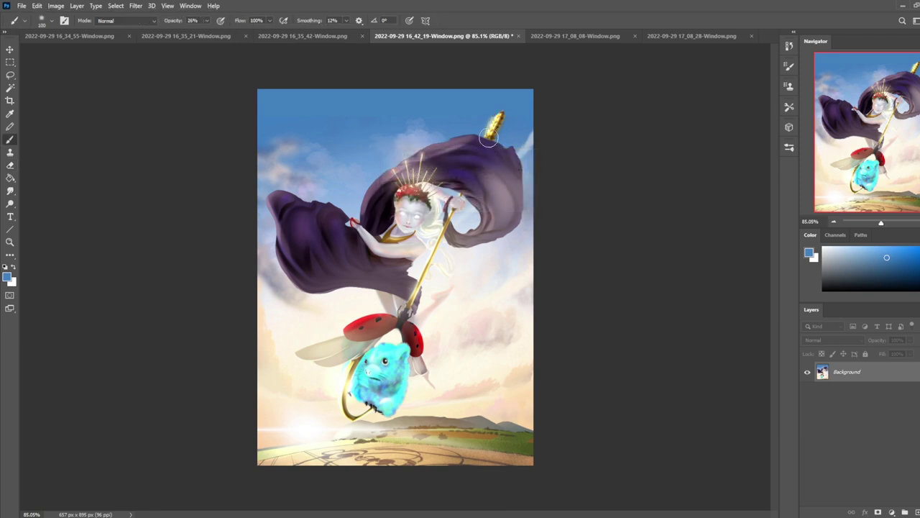
right_click(500, 168)
left_click(551, 363)
left_click(671, 117)
key("7")
key("5")
left_click(919, 248)
left_click(918, 249)
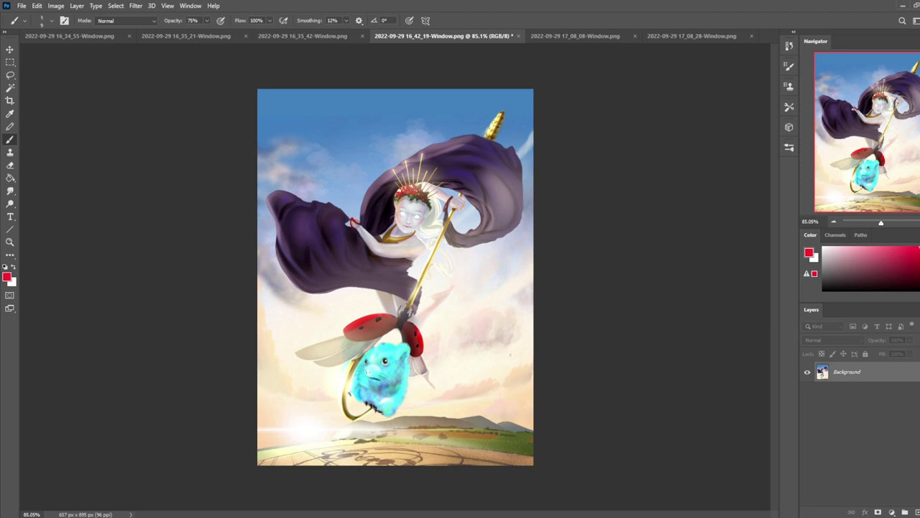
Step: Add a new layer and softly brush sampled cream over the sky around the cape's lower edge at 75% opacity
right_click(404, 185)
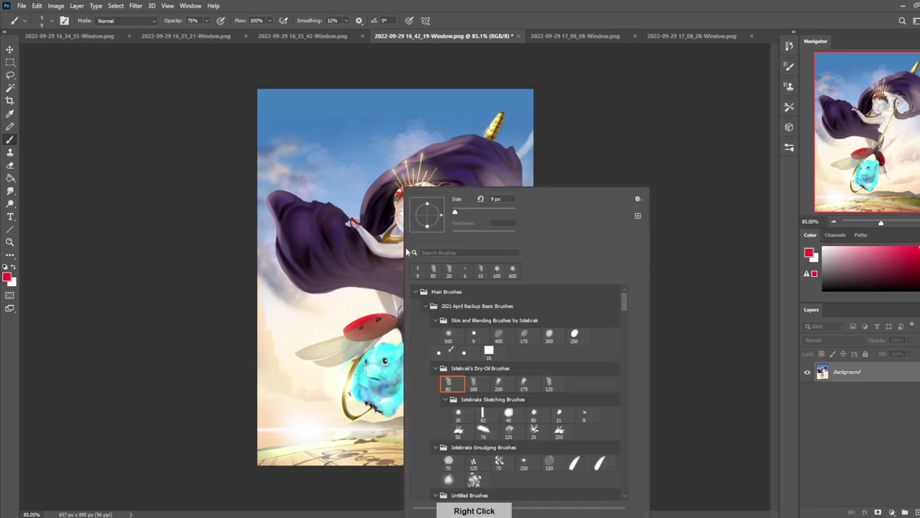
double_click(453, 336)
left_click(340, 315, "alt")
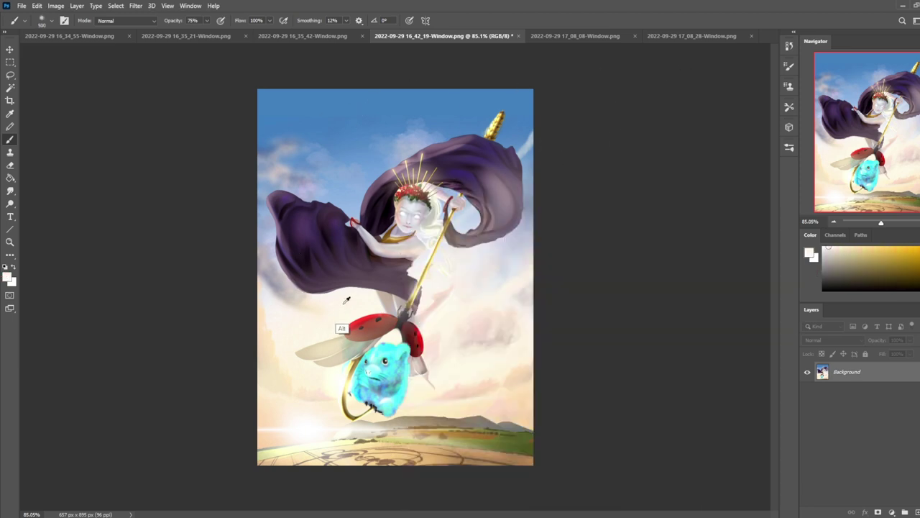
left_click(916, 512)
key("bracketleft")
key("bracketleft")
key("bracketleft")
key("bracketleft")
key("bracketleft")
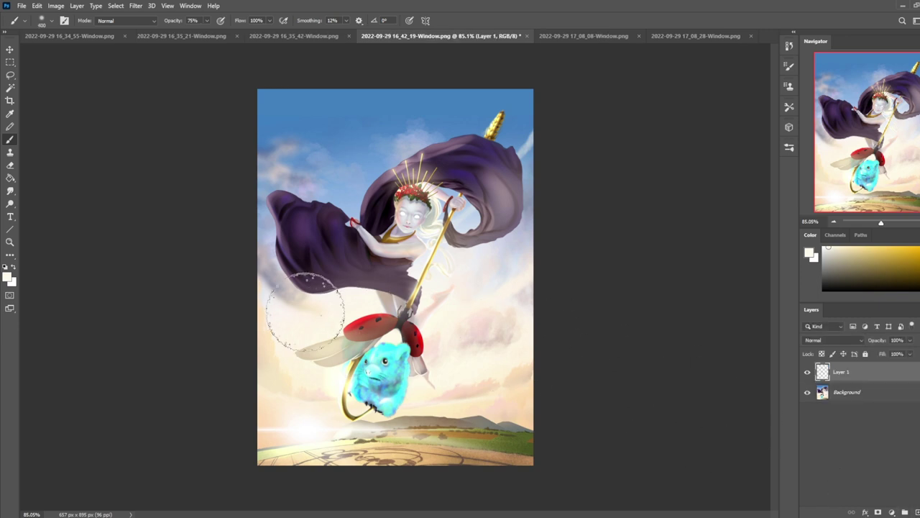
mouse_move(315, 309)
left_mouse_down()
mouse_move(279, 287)
mouse_move(243, 222)
left_mouse_up()
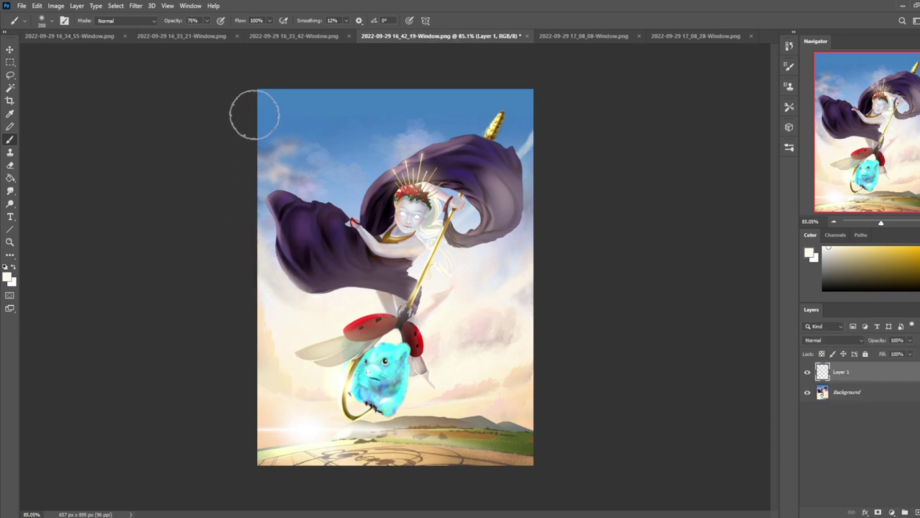
key("e")
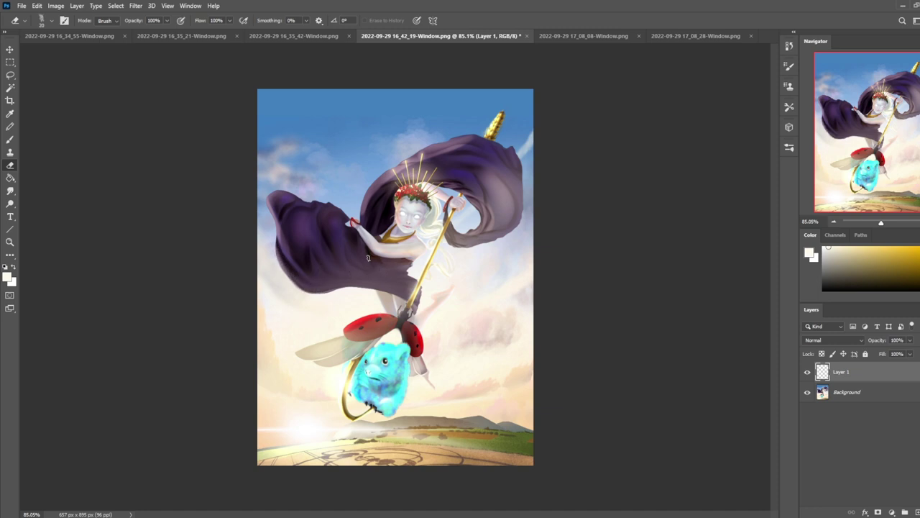
Step: Set the layer to Darken, brush sampled dark purple over the faded curl of the cape, and erase the overspill around it
key("b")
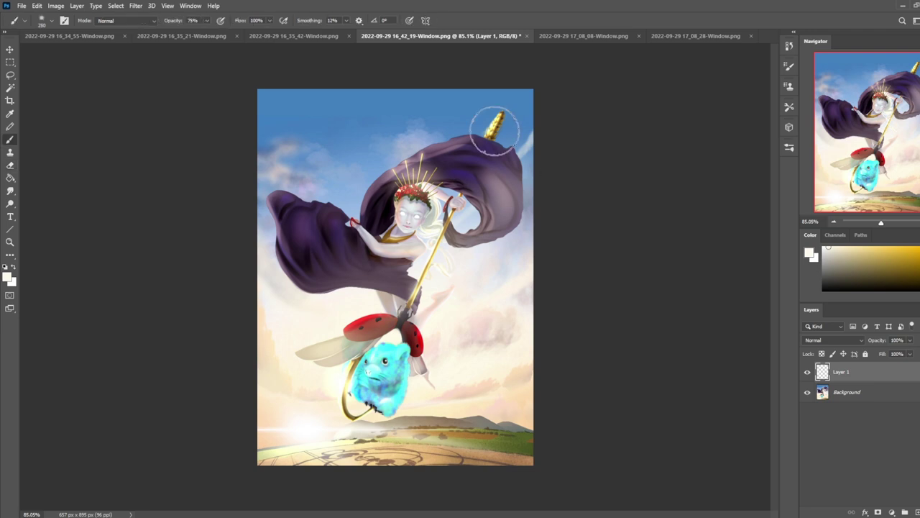
key("alt")
left_click(466, 160, "alt")
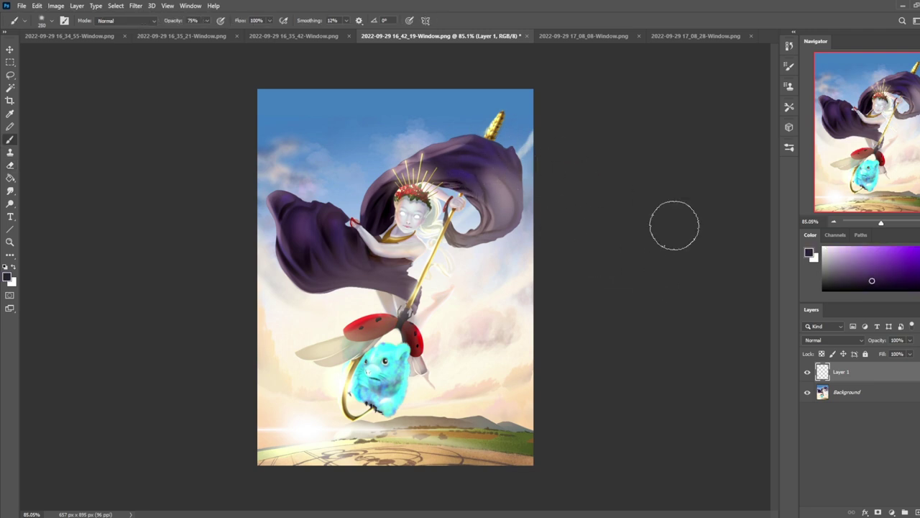
left_click(827, 340)
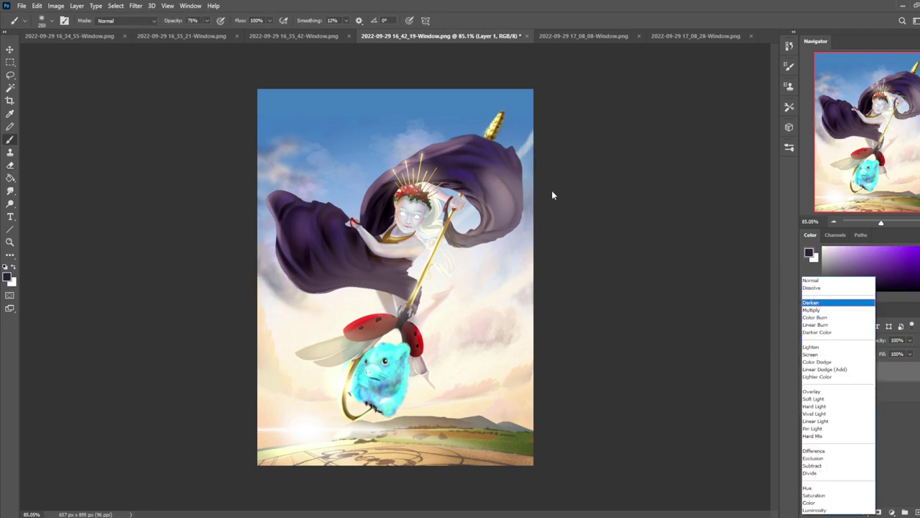
left_click(830, 303)
mouse_move(499, 219)
left_mouse_down()
mouse_move(499, 206)
mouse_move(458, 235)
mouse_move(455, 183)
mouse_move(457, 216)
mouse_move(470, 222)
mouse_move(464, 229)
left_mouse_up()
key("e")
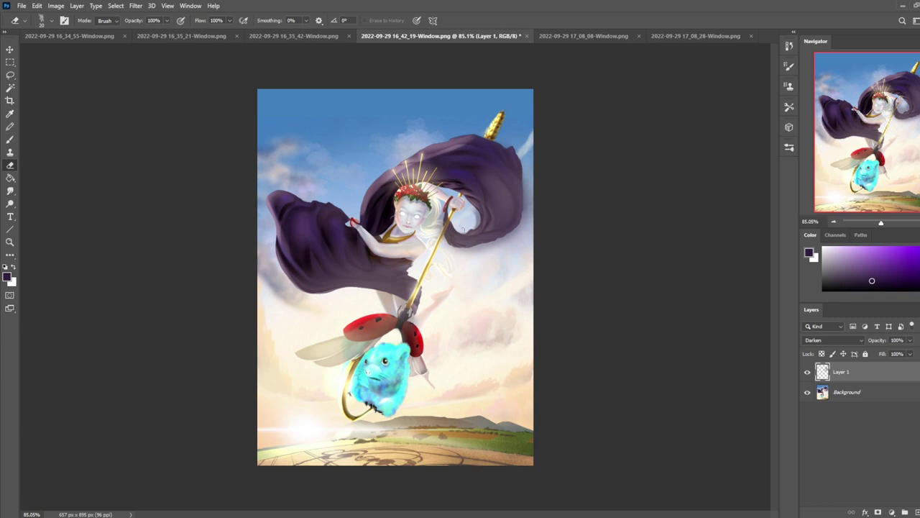
mouse_move(449, 198)
left_mouse_down()
mouse_move(438, 219)
mouse_move(444, 245)
mouse_move(496, 248)
mouse_move(520, 230)
mouse_move(524, 205)
mouse_move(530, 218)
left_mouse_up()
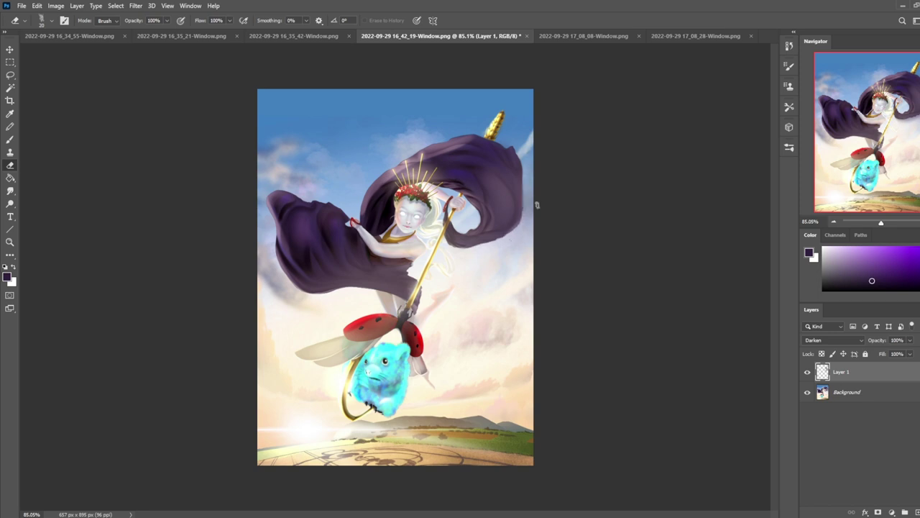
Step: Erase softly around the cape's curl with a 90 px blending brush, and brush sampled purple along its outer edge at 75% opacity
right_click(519, 208)
left_click(565, 336)
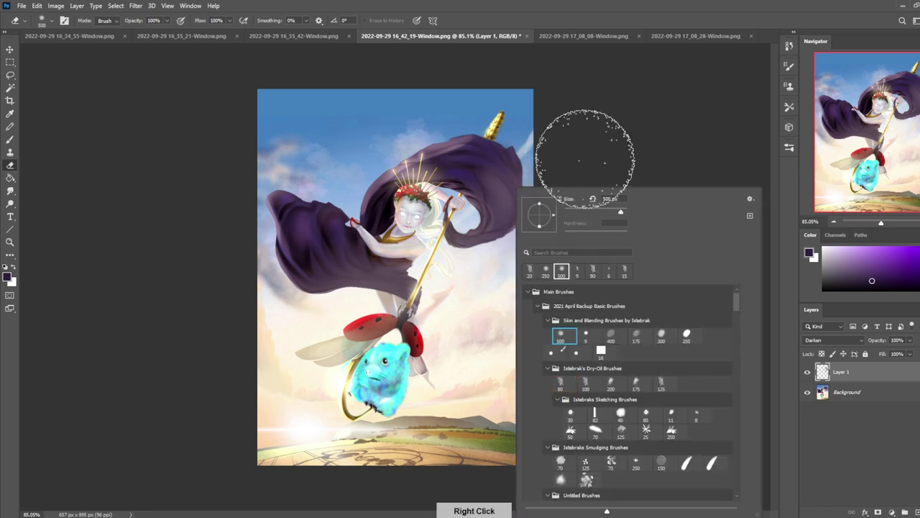
left_click(604, 128)
key("bracketleft")
key("bracketleft")
key("bracketleft")
key("bracketleft")
key("bracketleft")
key("bracketleft")
key("bracketleft")
key("bracketleft")
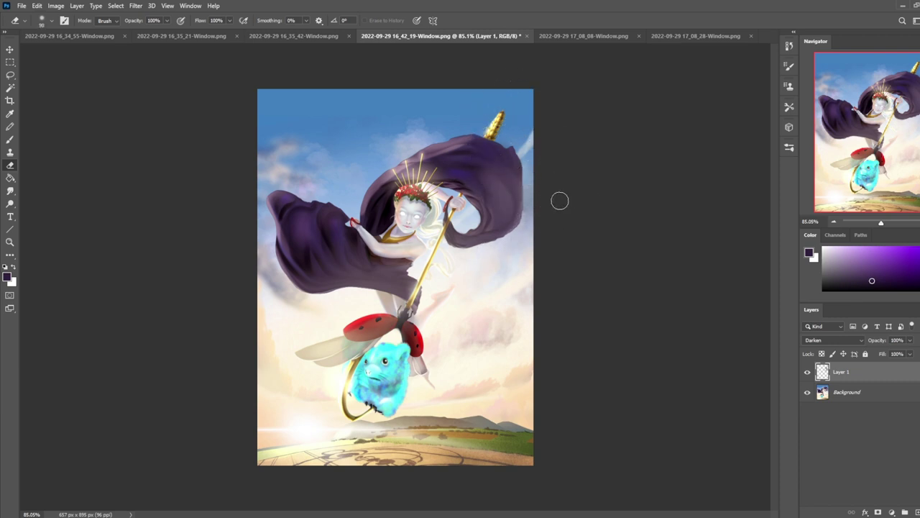
key("b")
left_click(506, 187, "alt")
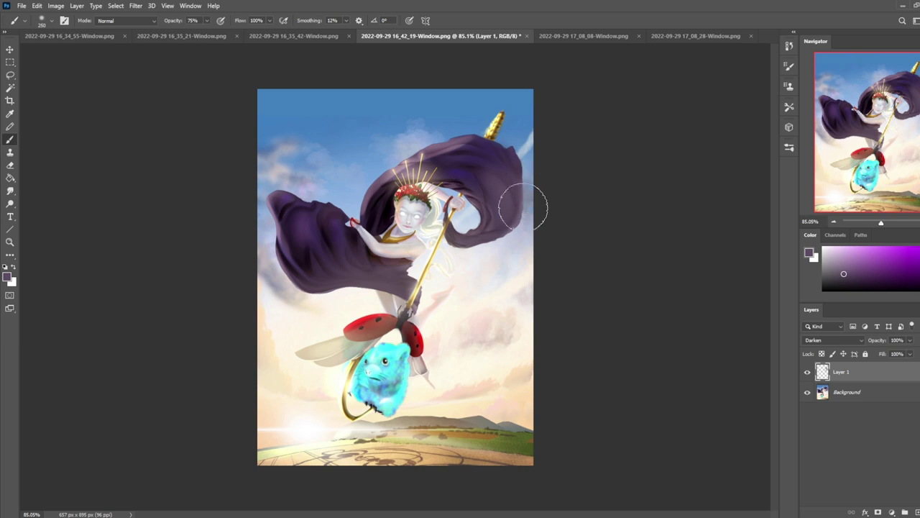
Step: Erase the overspill beside the cape's curl with a dry-oil eraser reduced to size 25 and merge the layer into the background
key("e")
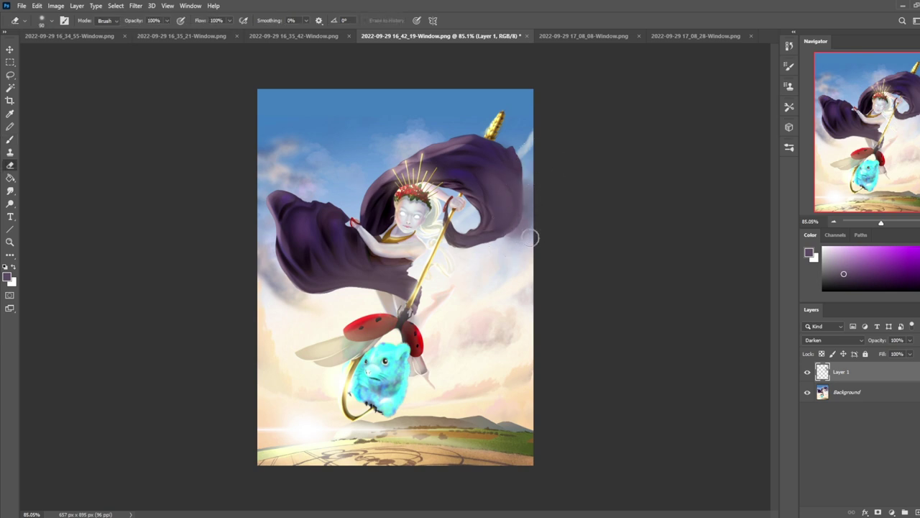
right_click(534, 238)
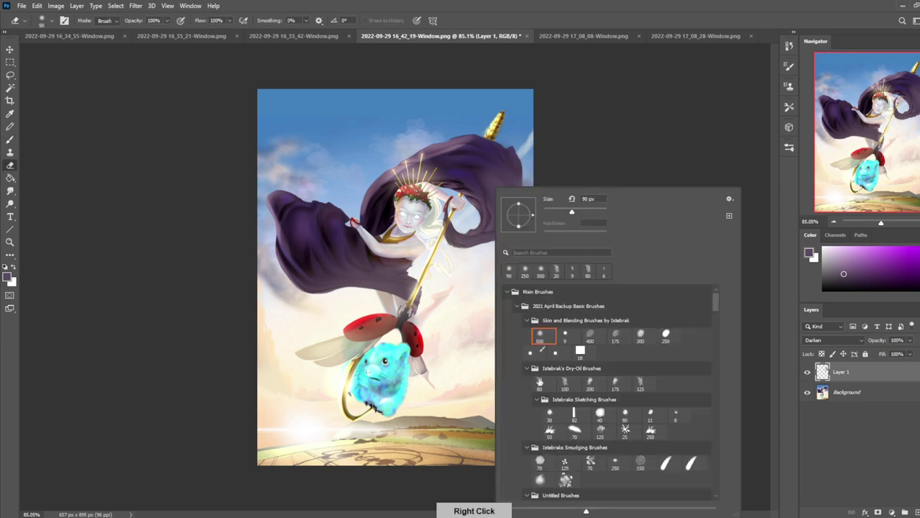
double_click(540, 382)
mouse_move(543, 216)
left_mouse_down()
mouse_move(516, 240)
mouse_move(529, 192)
left_mouse_up()
key("bracketleft")
key("bracketleft")
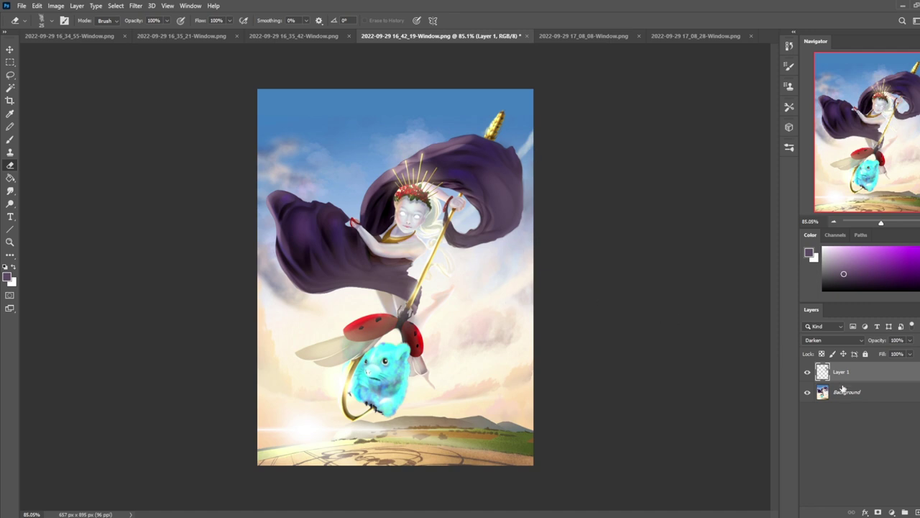
right_click(875, 376)
left_click(788, 395)
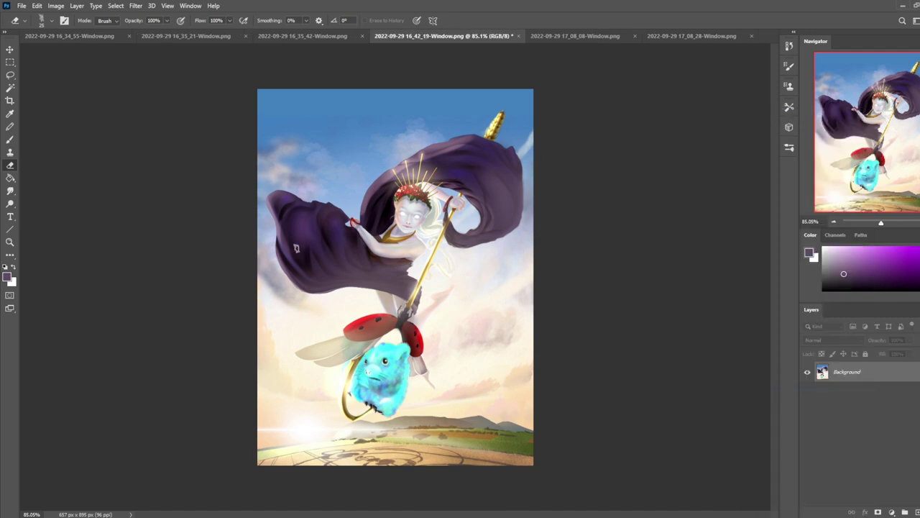
Step: Lasso three fold-shaped areas together on the cape's trailing end beside the girl's outstretched hand
key("l")
mouse_move(306, 267)
left_mouse_down()
mouse_move(315, 248)
mouse_move(317, 283)
mouse_move(294, 253)
mouse_move(310, 229)
left_mouse_up()
key("shift")
mouse_move(348, 229)
left_mouse_down()
mouse_move(357, 229)
mouse_move(328, 240)
mouse_move(318, 223)
left_mouse_up()
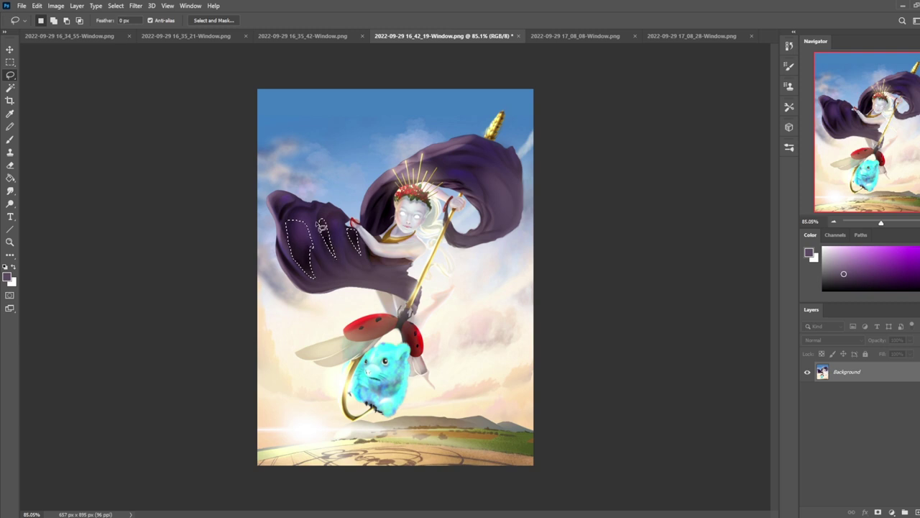
Step: Saturate the purple inside the selected cape folds with the Sponge tool at 100% flow
left_click(10, 204)
left_click(52, 222)
mouse_move(291, 229)
left_mouse_down()
mouse_move(308, 247)
mouse_move(322, 293)
left_mouse_up()
left_click(180, 21)
left_click(198, 33)
left_click_drag(318, 245, 290, 235)
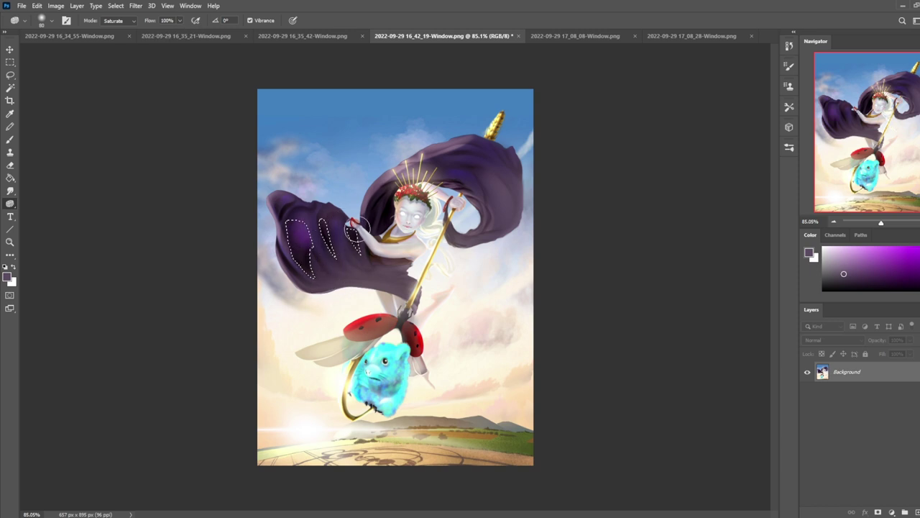
Step: Lighten the shadows in the selected cape folds with the Dodge tool at 13% exposure
right_click(10, 204)
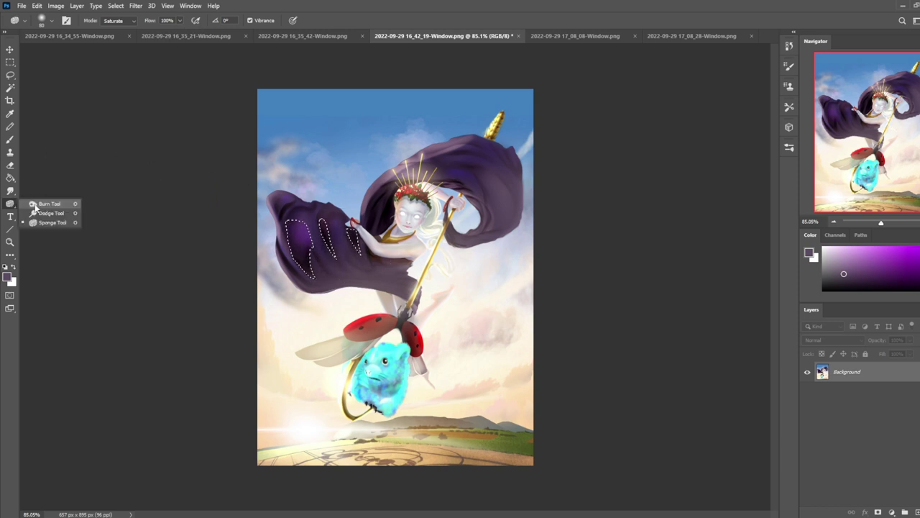
left_click(50, 213)
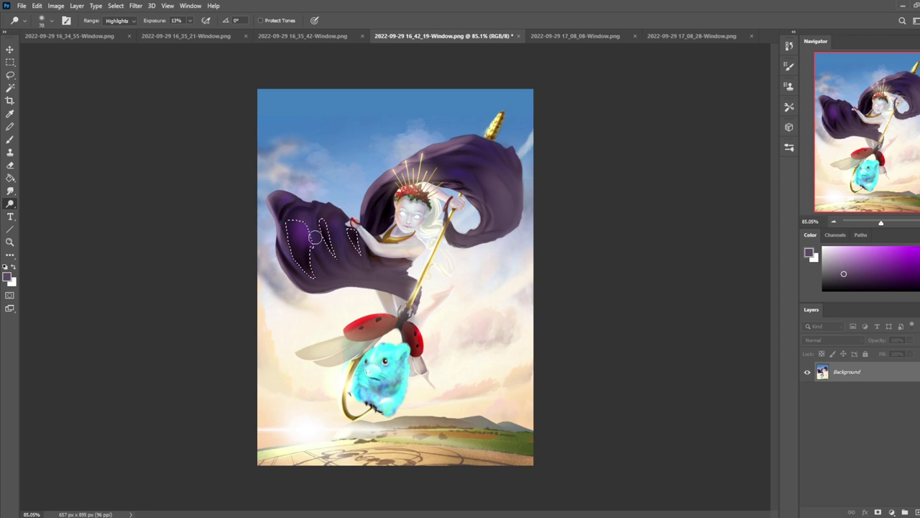
left_click(119, 20)
left_click(115, 31)
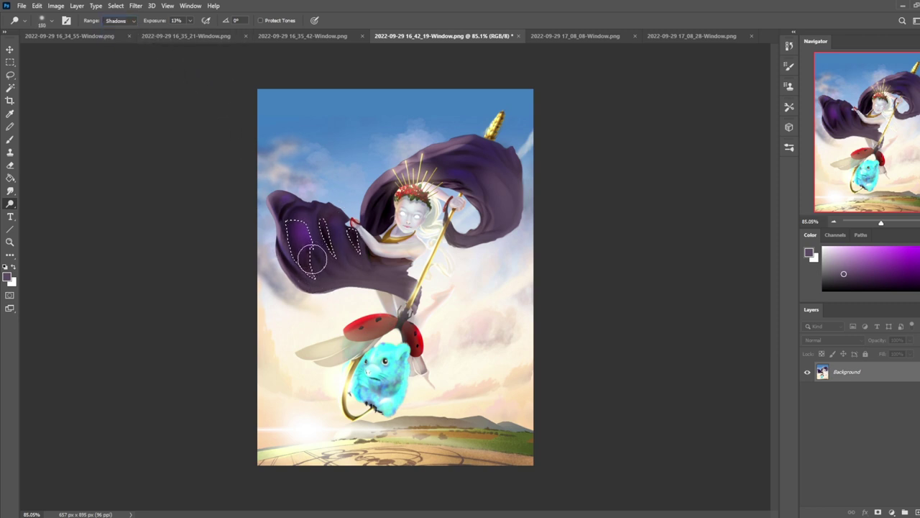
mouse_move(288, 228)
left_mouse_down()
mouse_move(295, 251)
mouse_move(336, 237)
left_mouse_up()
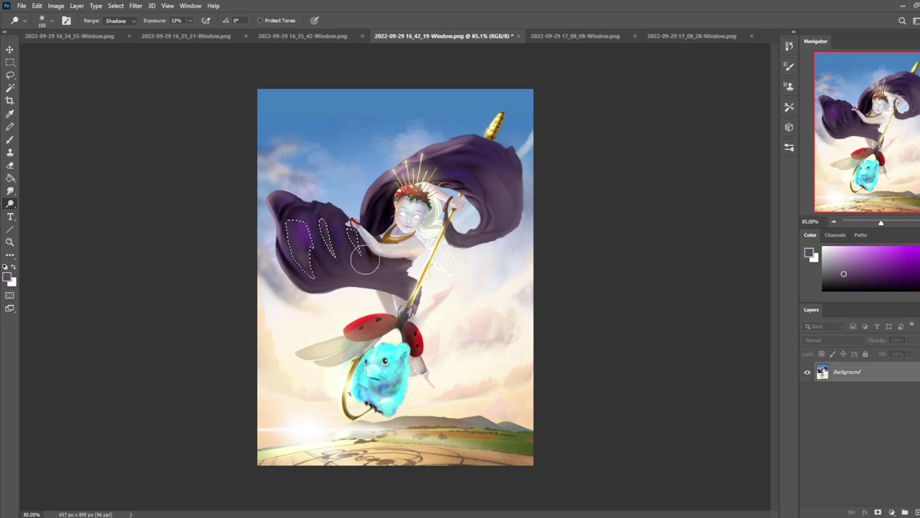
Step: Tint the selected folds with a purple sampled from the cape, using a Color-mode brush at 75% opacity
key("b")
left_click(302, 251, "alt")
left_click(123, 21)
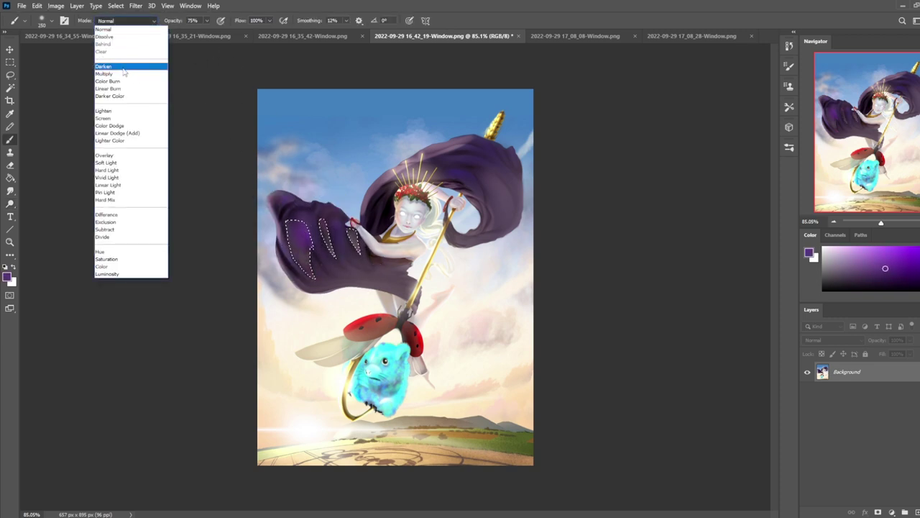
left_click(108, 266)
left_click_drag(314, 247, 329, 286)
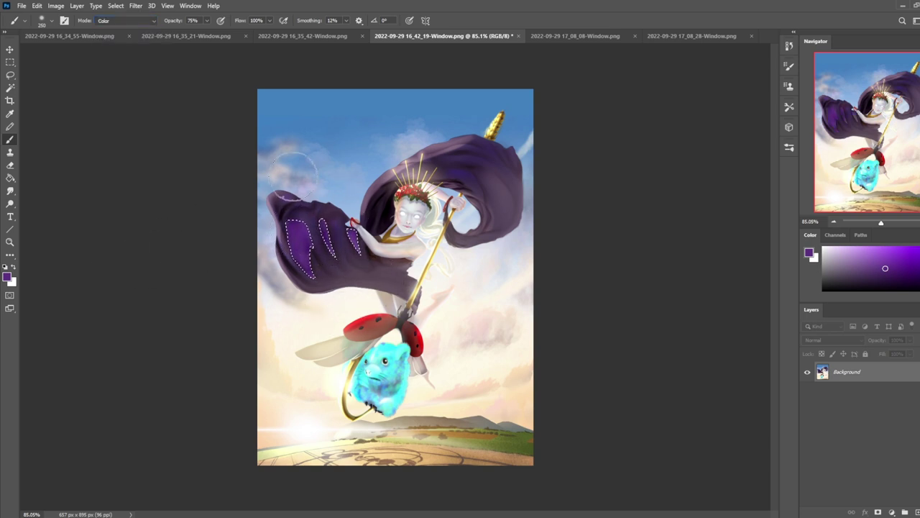
Step: Hide the selection outline and brighten the folds with the Dodge tool set to Highlights at 13% exposure
key("o")
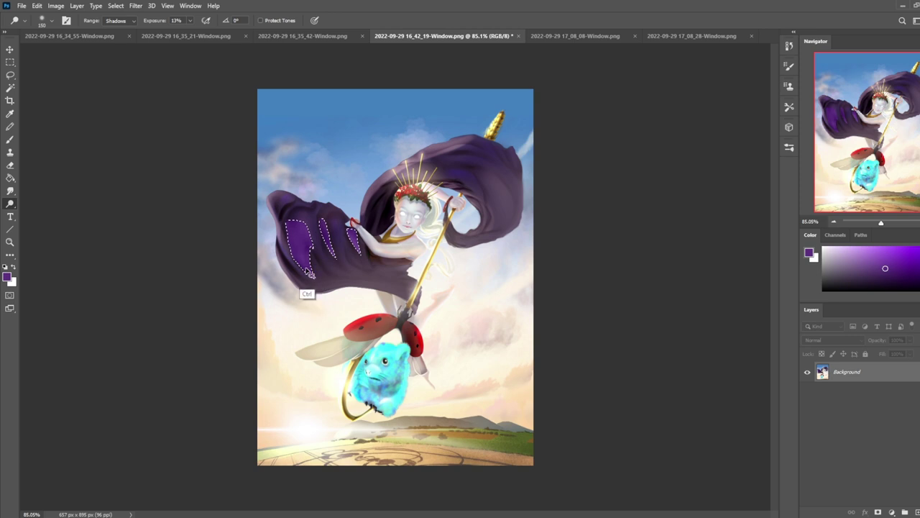
key("ctrl+d")
left_click(119, 20)
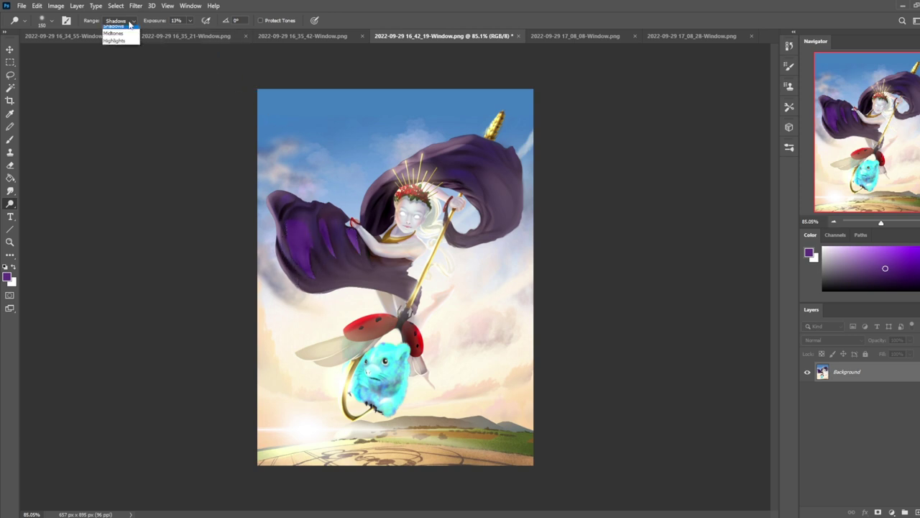
left_click(119, 46)
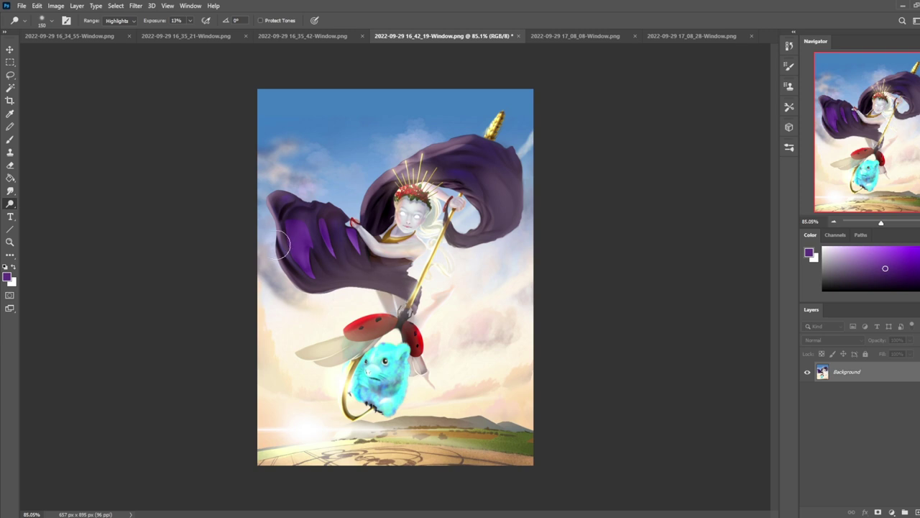
Step: Brush sampled cream lightly over the cape folds in Normal mode at 27% opacity
key("b")
left_click(314, 327, "alt")
left_click(129, 21)
left_click(136, 31)
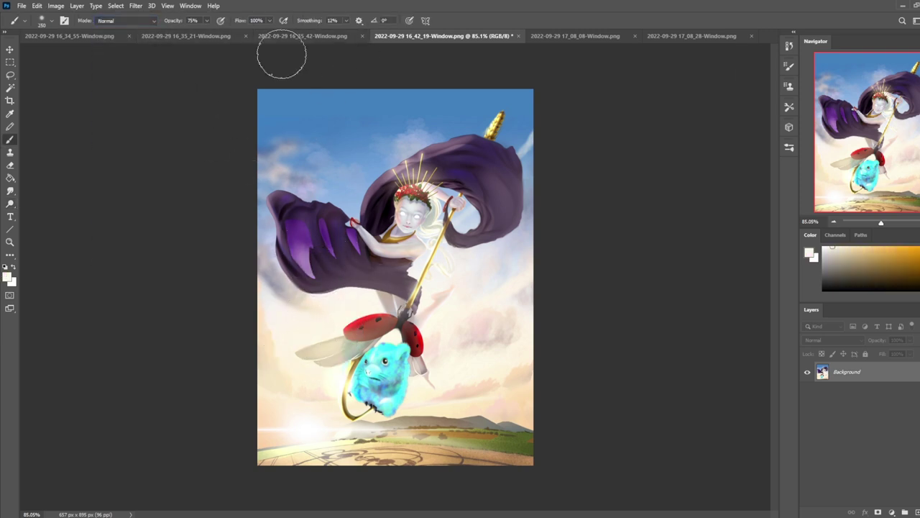
left_click(206, 21)
left_click_drag(199, 32, 185, 32)
left_click_drag(300, 248, 321, 281)
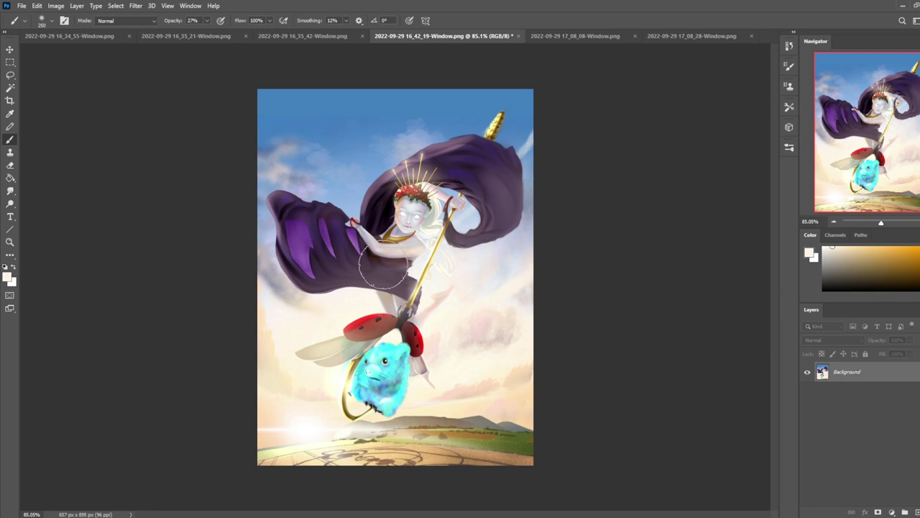
Step: Revert the history to the last Lasso state and paste the brightened folds in place on a new layer
left_click(788, 45)
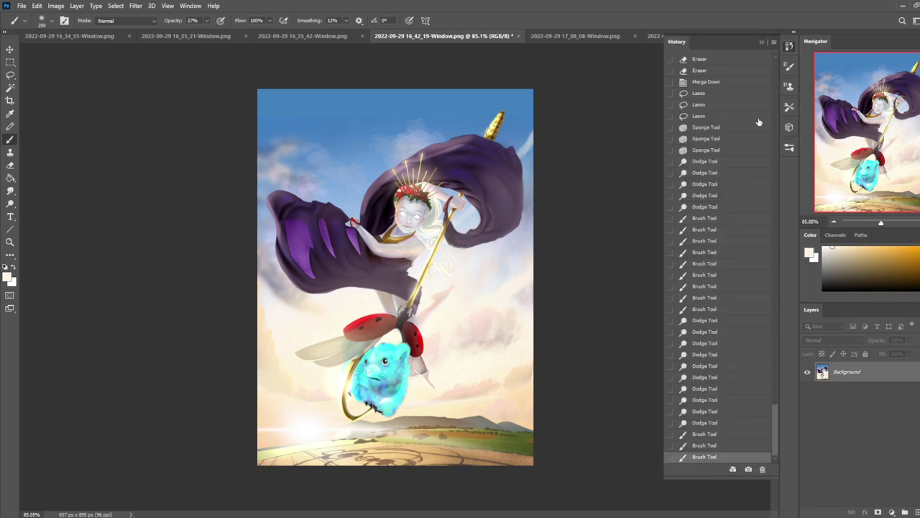
left_click(707, 116)
key("ctrl+shift+v")
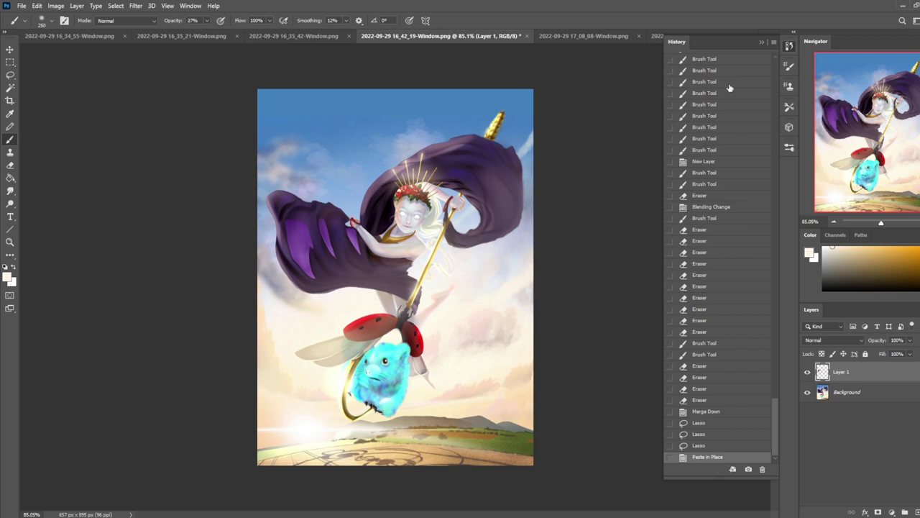
key("e")
left_click(761, 42)
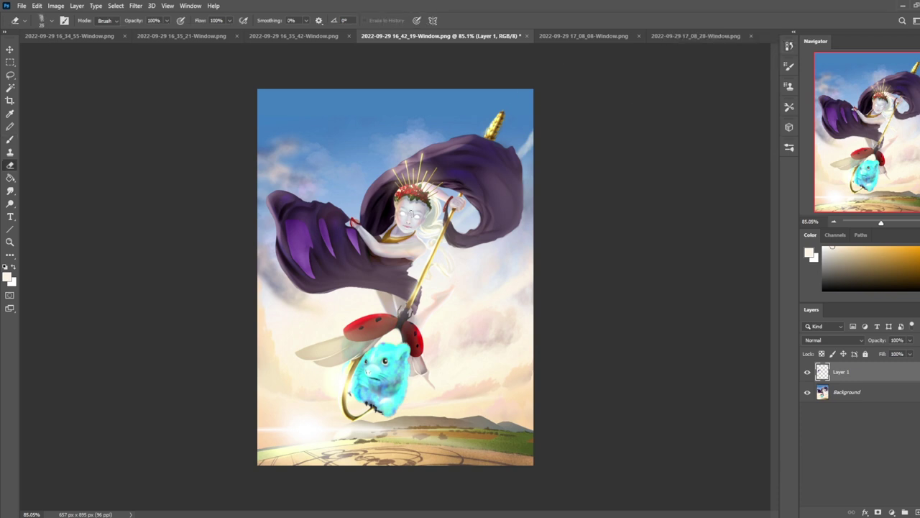
Step: Blend the hard edges of the pasted folds into the cape with a soft eraser, reducing it from 175 to 90 px
right_click(418, 190)
left_click(464, 337)
left_click(623, 105)
key("p")
key("e")
key("bracketleft")
key("bracketleft")
key("bracketleft")
key("bracketleft")
key("bracketleft")
key("bracketleft")
key("bracketleft")
left_click_drag(290, 222, 297, 275)
key("bracketright")
key("bracketright")
key("bracketright")
key("bracketleft")
key("bracketleft")
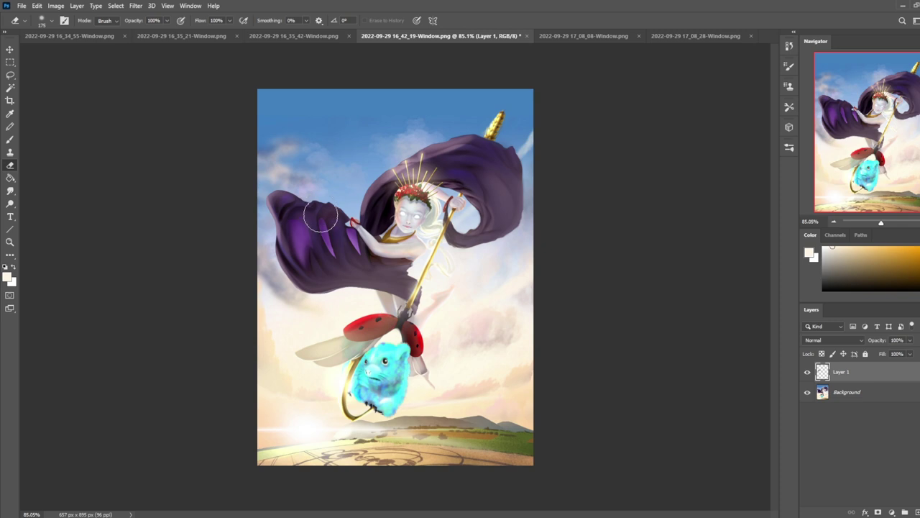
key("bracketleft")
key("bracketleft")
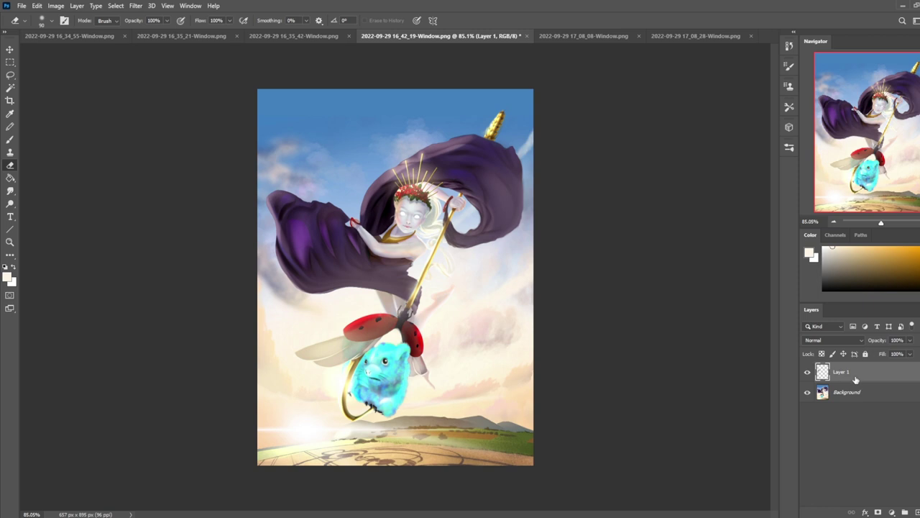
Step: Compare the cape with and without the brightened folds layer, and merge the layer into the background
left_click(807, 373)
left_click(806, 372)
left_click(806, 372)
left_click(806, 372)
right_click(855, 380)
left_click(810, 391)
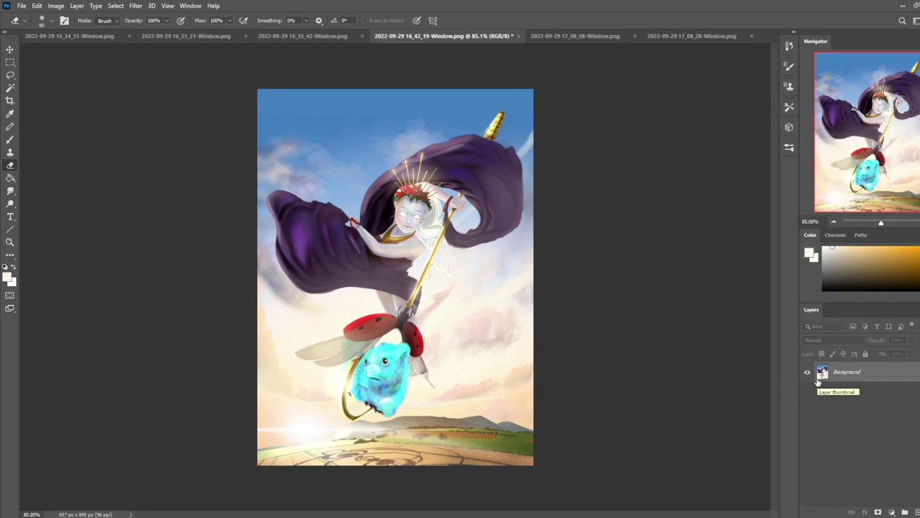
Step: Lasso the inside of the golden ring, cover the blue creature there with sampled cream at 100% opacity, and deselect
key("b")
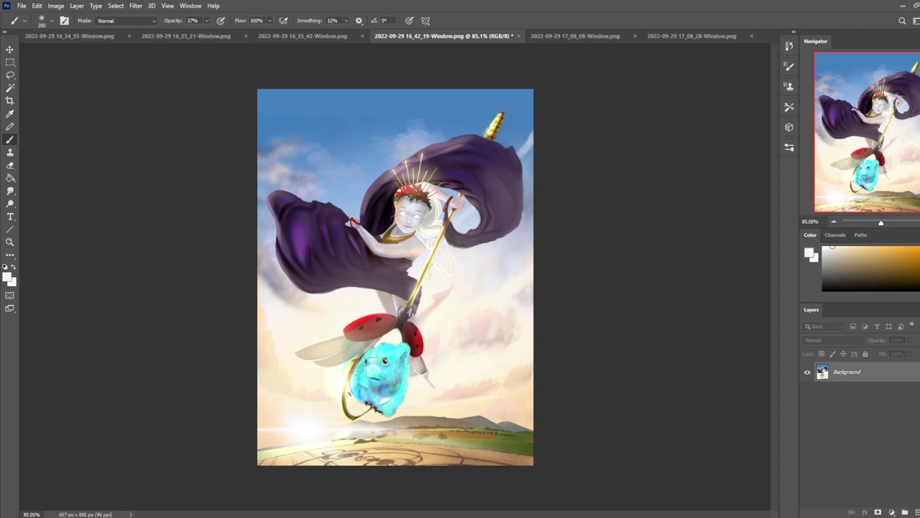
key("l")
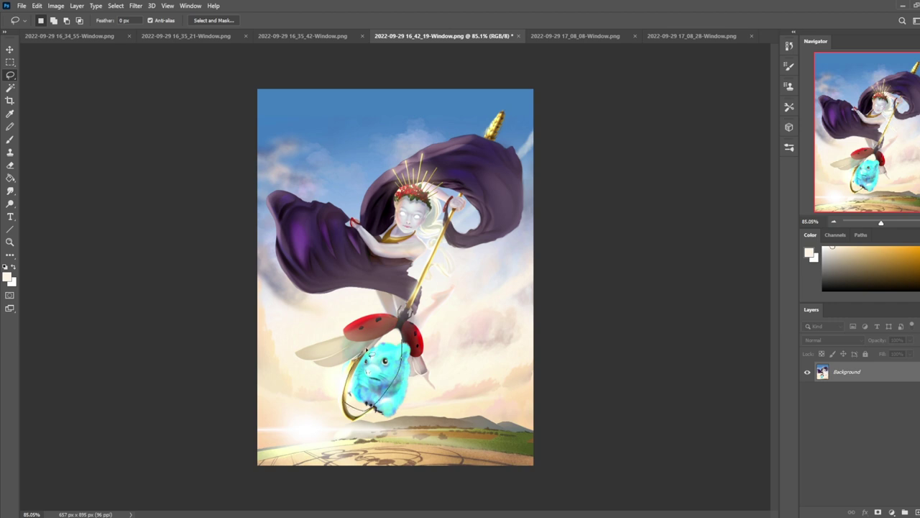
left_click_drag(394, 332, 399, 330)
key("b")
left_click(381, 361, "alt")
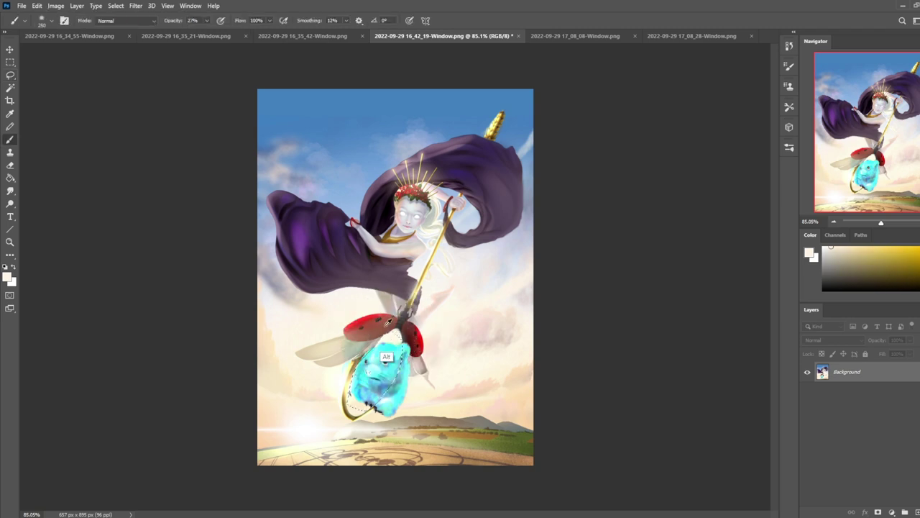
left_click(197, 20)
left_click_drag(206, 25, 248, 34)
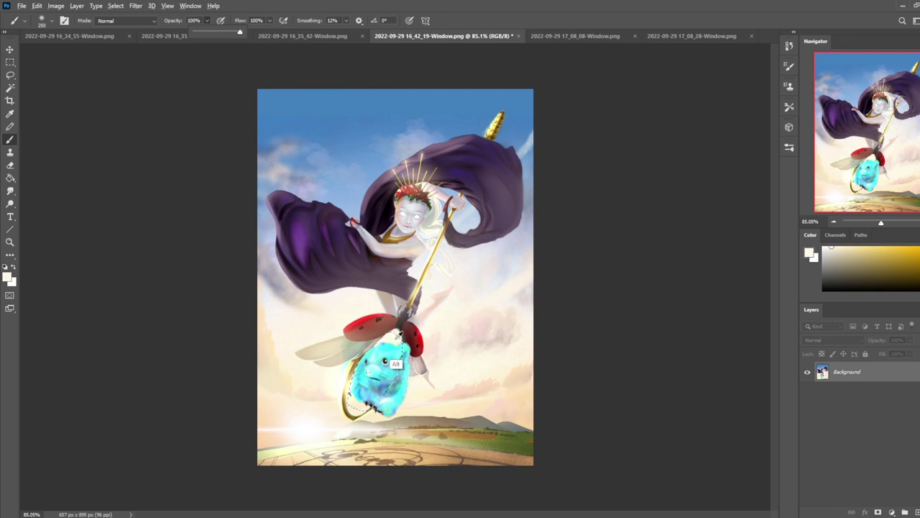
left_click(394, 338, "alt")
mouse_move(392, 345)
left_mouse_down()
mouse_move(373, 370)
mouse_move(381, 353)
left_mouse_up()
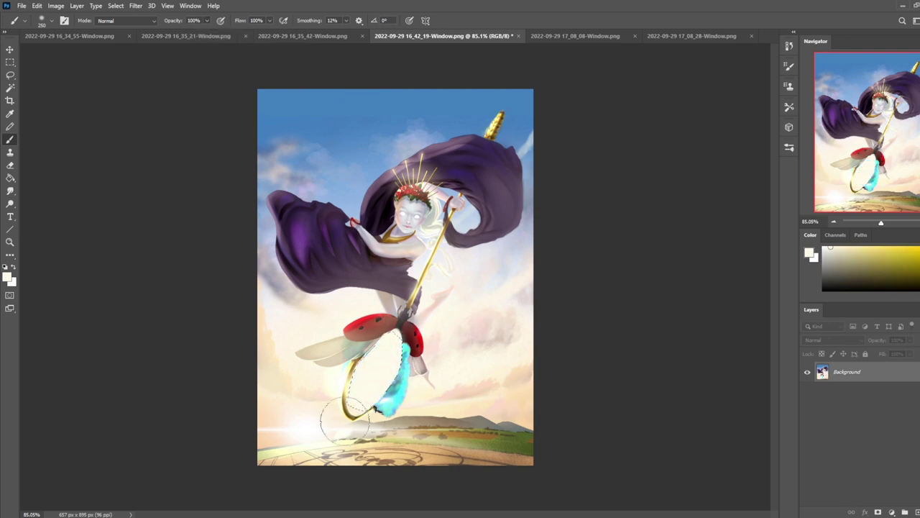
key("l")
key("ctrl+d")
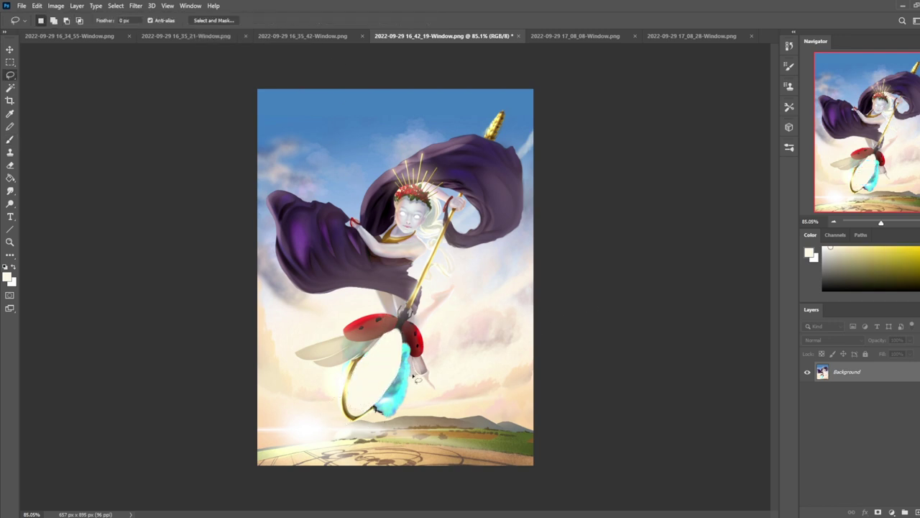
Step: Lasso the blue fur outside the ring's lower edge, paint it over with cream sampled from the sky, and deselect
mouse_move(374, 408)
left_mouse_down()
mouse_move(411, 394)
mouse_move(403, 375)
mouse_move(425, 380)
mouse_move(395, 397)
left_mouse_up()
key("b")
left_click(416, 384, "alt")
left_click(401, 411, "alt")
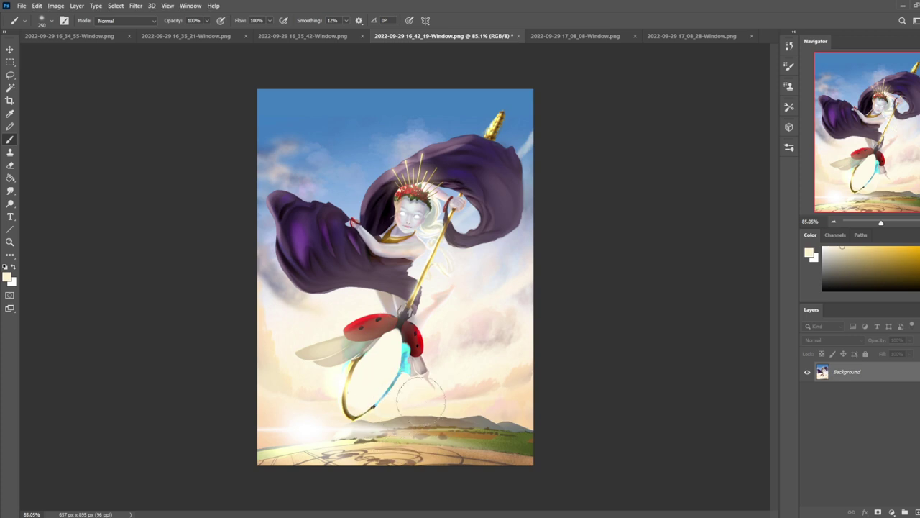
key("m")
right_click(408, 305)
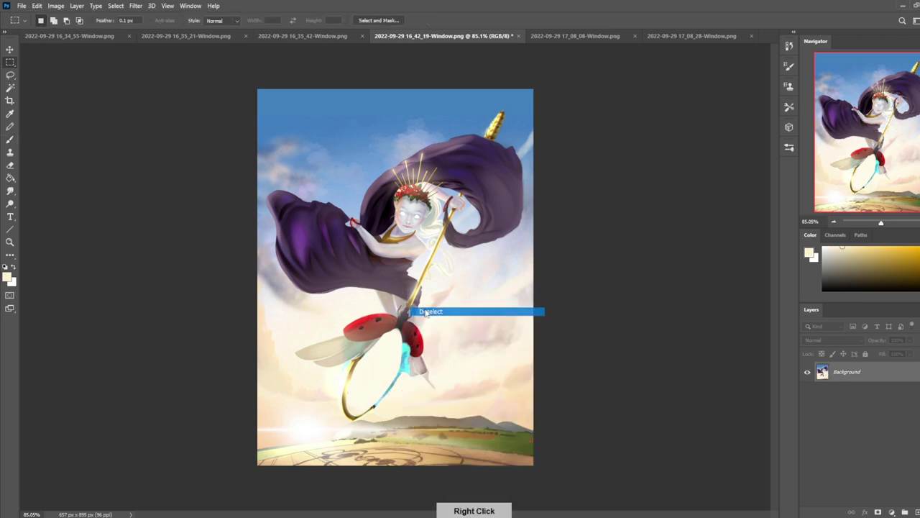
left_click(425, 312)
Step: Set up a small sketching brush in Darken mode with bright red as the painting colour
key("b")
left_click(420, 363, "alt")
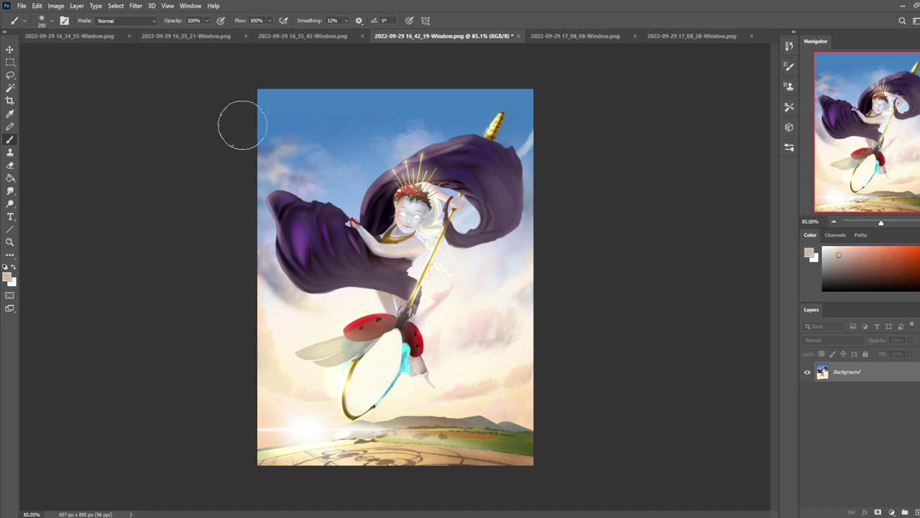
left_click(143, 22)
left_click(132, 65)
left_click(917, 249)
left_click(918, 249)
right_click(480, 253)
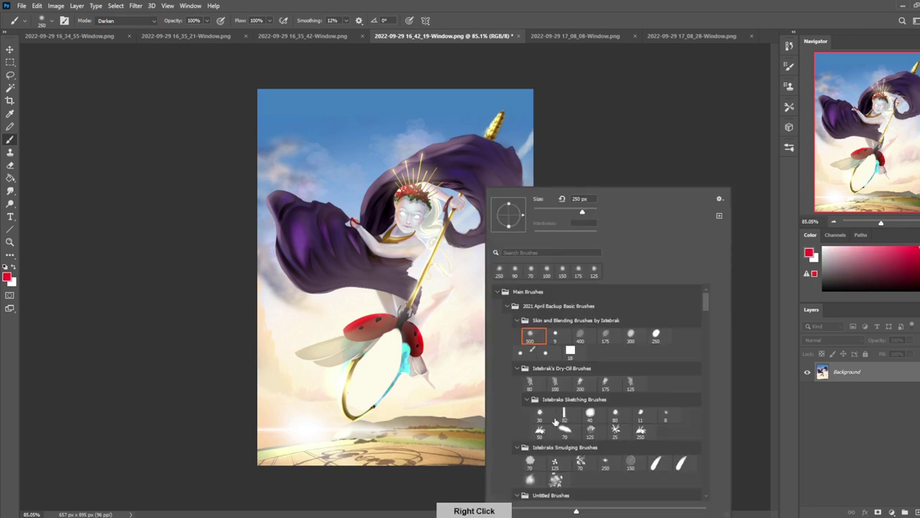
double_click(543, 415)
key("bracketleft")
key("bracketleft")
key("bracketleft")
Step: Try red guide strokes below the cape and over the figure with brush opacities of 63% and 90%, undoing each
left_click_drag(380, 284, 419, 268)
key("ctrl+z")
left_click_drag(207, 21, 197, 30)
left_click_drag(369, 283, 357, 318)
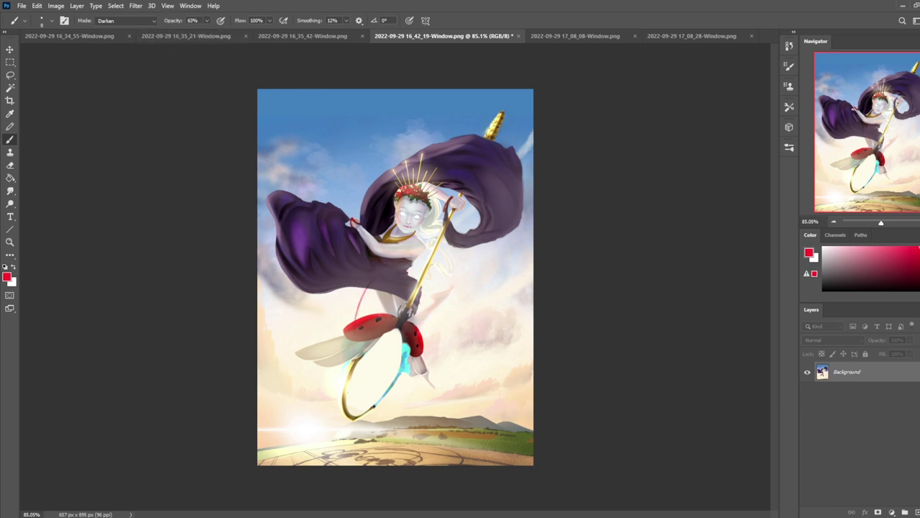
key("ctrl+z")
left_click(207, 21)
left_click_drag(207, 29, 220, 32)
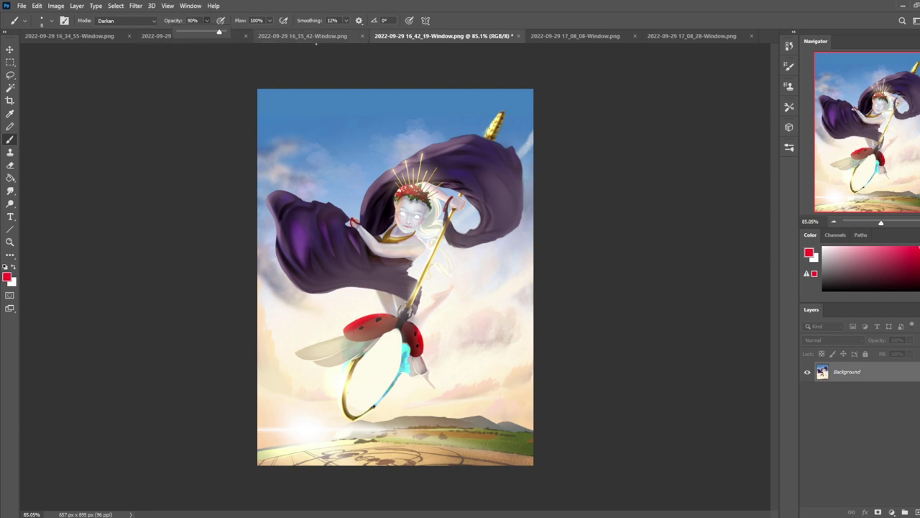
mouse_move(370, 245)
left_mouse_down()
mouse_move(421, 253)
mouse_move(451, 184)
left_mouse_up()
key("ctrl+z")
key("ctrl+z")
Step: Set the brush back to Normal blending mode at 100% opacity
left_click(144, 22)
left_click(145, 27)
left_click(206, 21)
left_click_drag(207, 31, 232, 33)
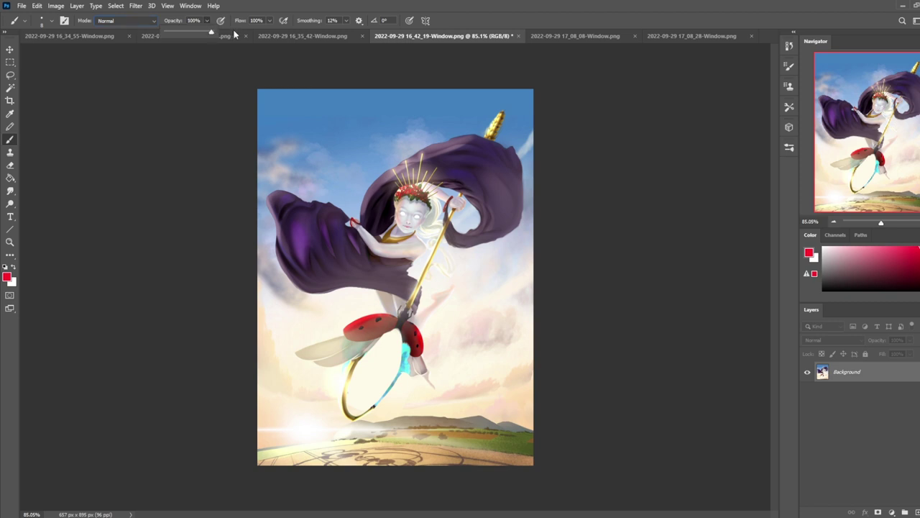
Step: Trace the angular pose of both arms with straight red lines, and undo the strokes
mouse_move(419, 246)
left_mouse_down()
mouse_move(338, 204)
mouse_move(413, 231)
mouse_move(440, 178)
left_mouse_up()
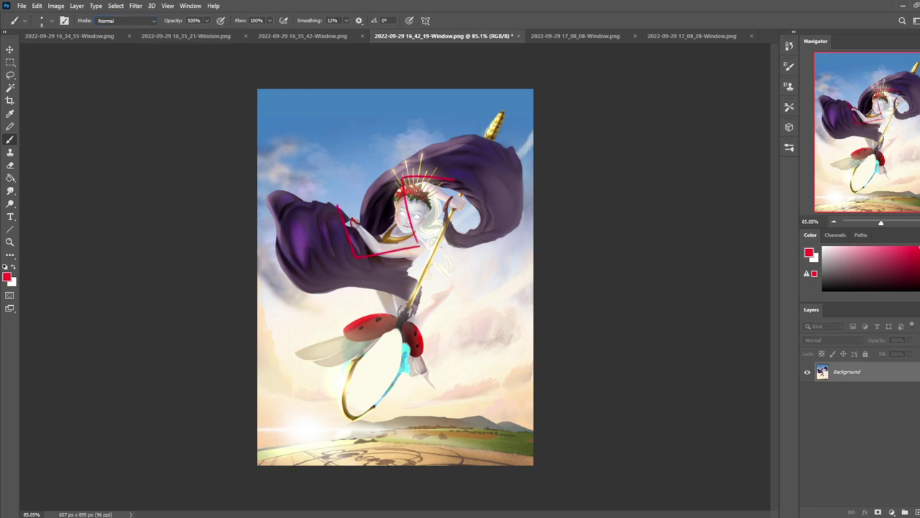
key("ctrl+z")
key("ctrl+z")
Step: Sketch the girl's two bent legs with red guide lines below the cape, redoing the right-hand leg at a steeper angle
mouse_move(391, 277)
left_mouse_down()
mouse_move(367, 340)
mouse_move(377, 360)
mouse_move(412, 279)
mouse_move(479, 295)
left_mouse_up()
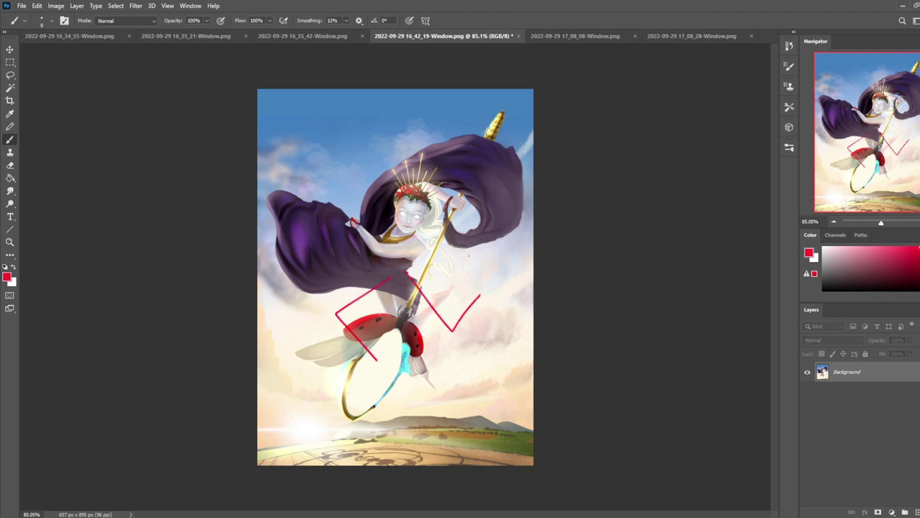
key("ctrl+z")
mouse_move(400, 276)
left_mouse_down()
mouse_move(402, 298)
mouse_move(482, 365)
left_mouse_up()
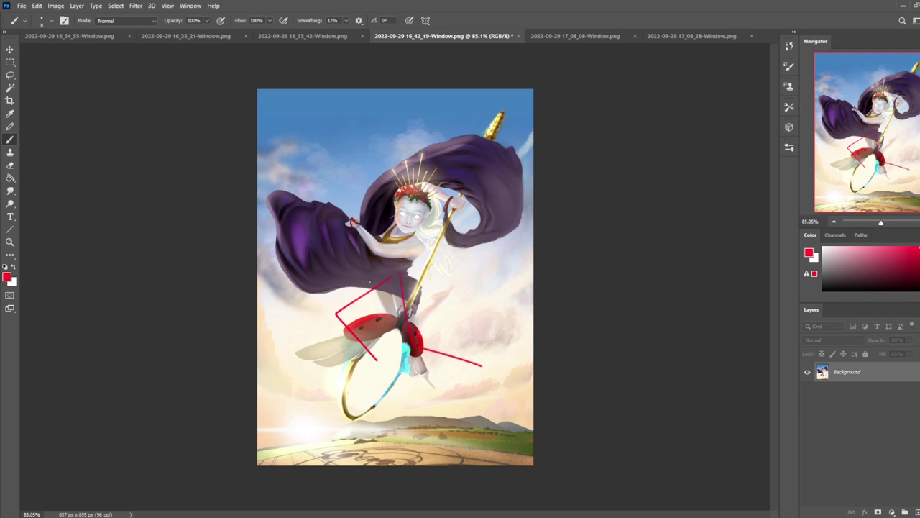
left_click_drag(377, 358, 372, 381)
left_click_drag(482, 368, 478, 378)
left_click_drag(335, 314, 372, 282)
left_click_drag(342, 316, 401, 299)
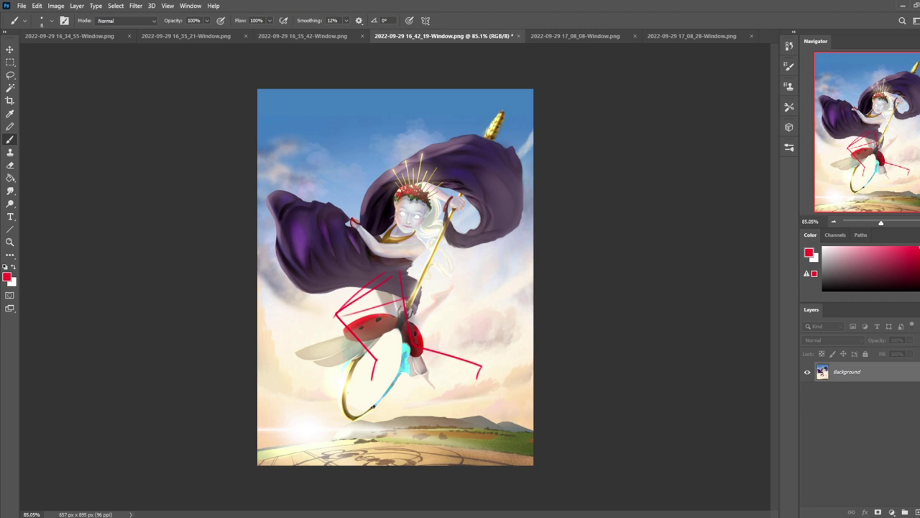
left_click_drag(395, 291, 350, 316)
Step: Undo the red guide lines of the legs
key("ctrl+z")
key("ctrl+z")
key("ctrl+z")
key("ctrl+z")
key("ctrl+z")
key("ctrl+z")
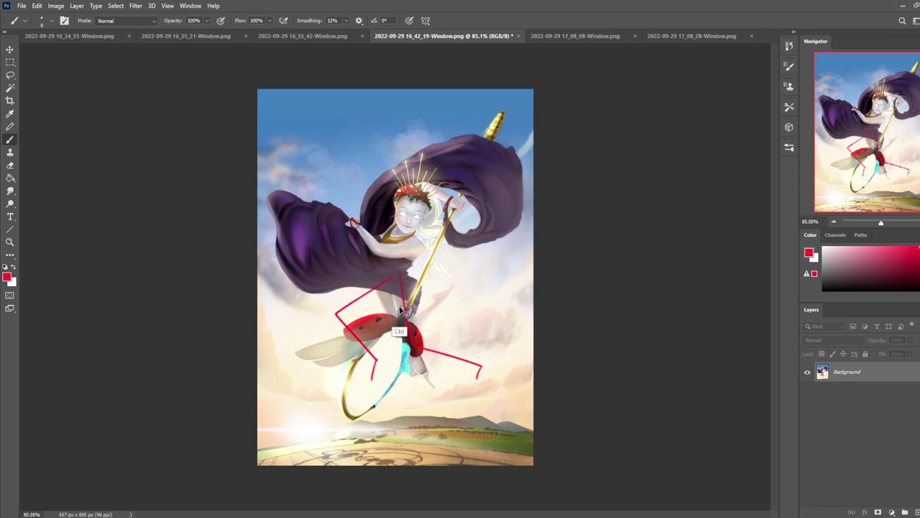
Step: Paint the left bent thigh and knee below the cape in greyish beige sampled from the existing leg
left_click(392, 309, "alt")
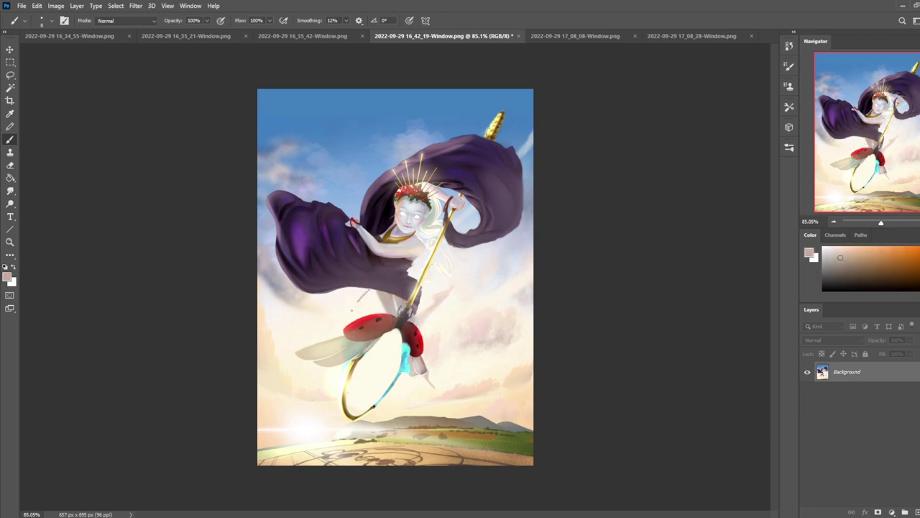
left_click(384, 307, "alt")
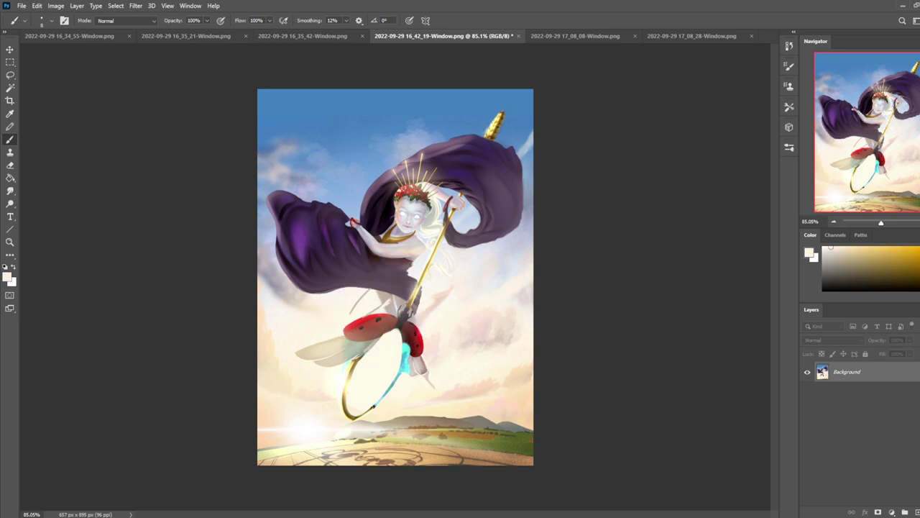
left_click_drag(395, 301, 393, 314)
left_click(383, 323, "alt")
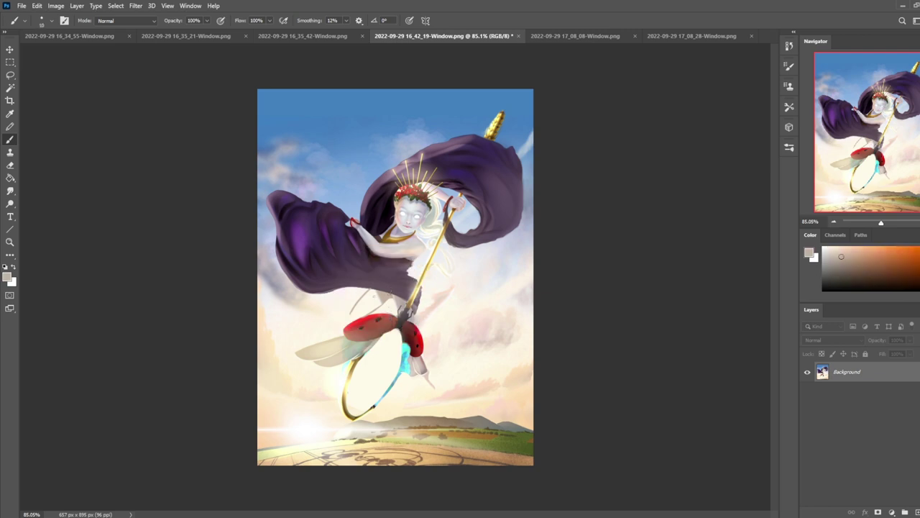
mouse_move(373, 308)
left_mouse_down()
mouse_move(368, 292)
mouse_move(350, 317)
left_mouse_up()
left_click(355, 317, "alt")
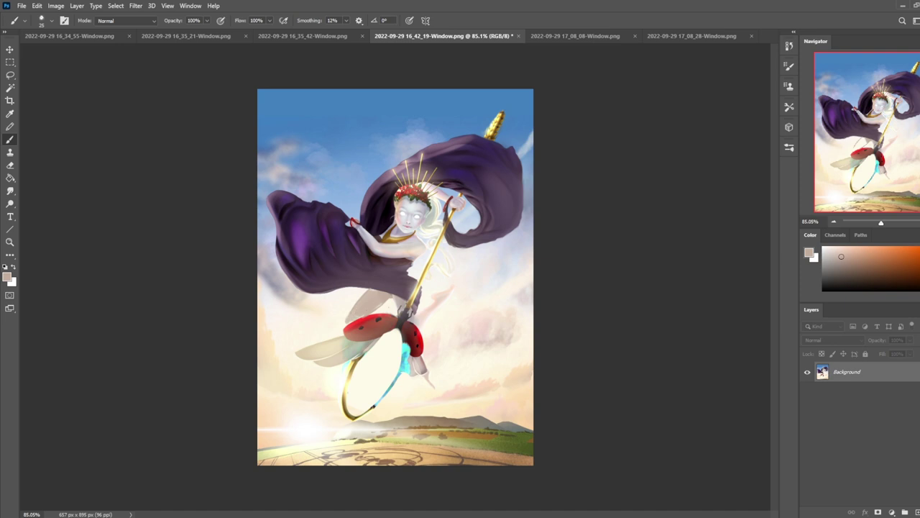
Step: Touch up the cape's lower edge and the area around the waist with sampled dark purple and near-white
left_click(391, 285, "alt")
left_click_drag(409, 295, 314, 283)
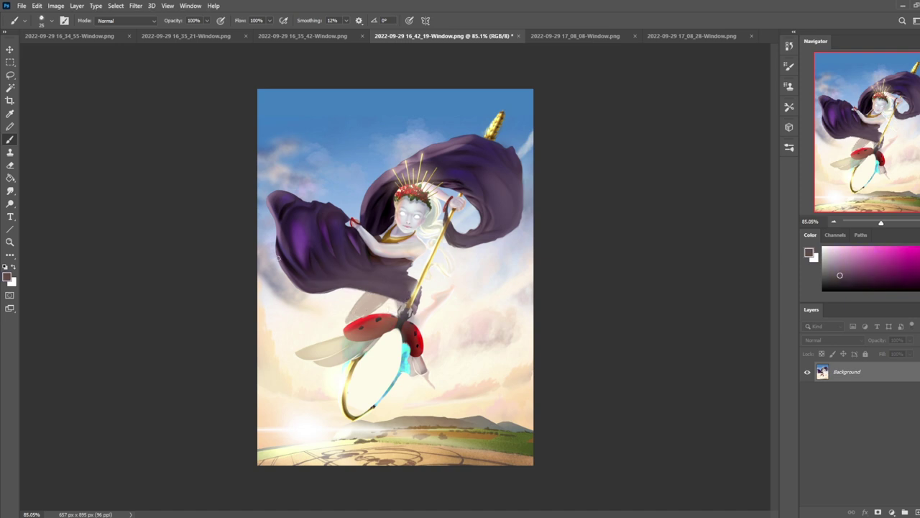
key("alt")
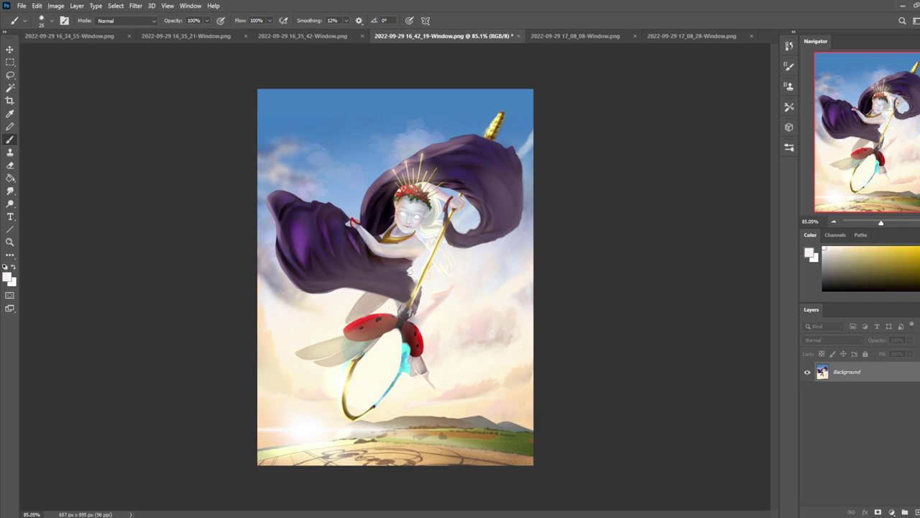
key("alt")
left_click(407, 273, "alt")
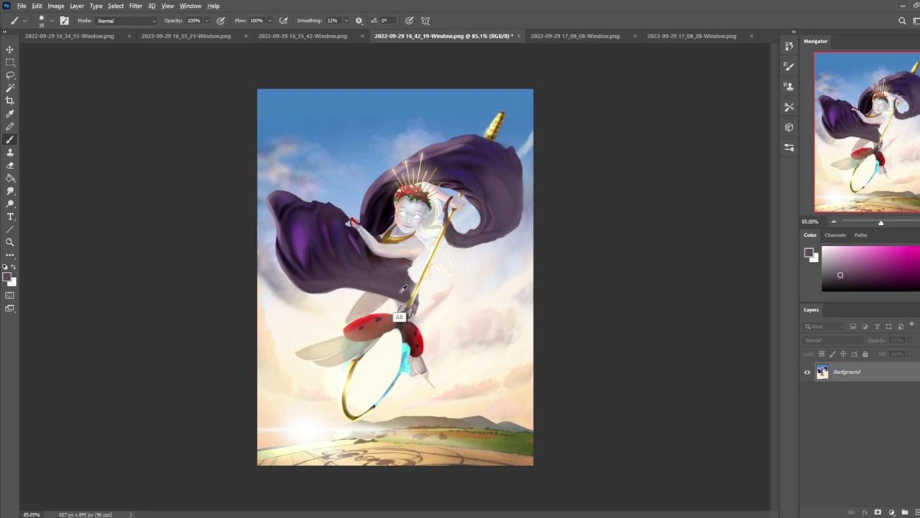
key("alt")
Step: Refine the cape's lower hem with fine strokes of purple sampled beside it
left_click(331, 284, "alt")
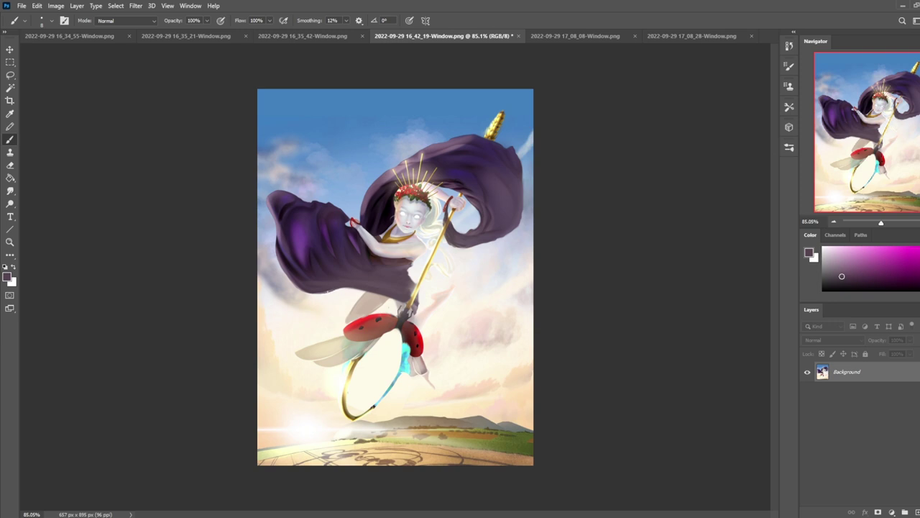
left_click_drag(335, 290, 357, 289)
key("ctrl+z")
left_click(325, 287, "alt")
mouse_move(323, 291)
left_mouse_down()
mouse_move(358, 289)
mouse_move(332, 290)
left_mouse_up()
mouse_move(358, 291)
left_mouse_down()
mouse_move(401, 300)
mouse_move(371, 293)
left_mouse_up()
Step: Paint a small lower leg and foot inside the golden ring in sampled skin tones, and lasso it onto a new layer
left_click(362, 338, "alt")
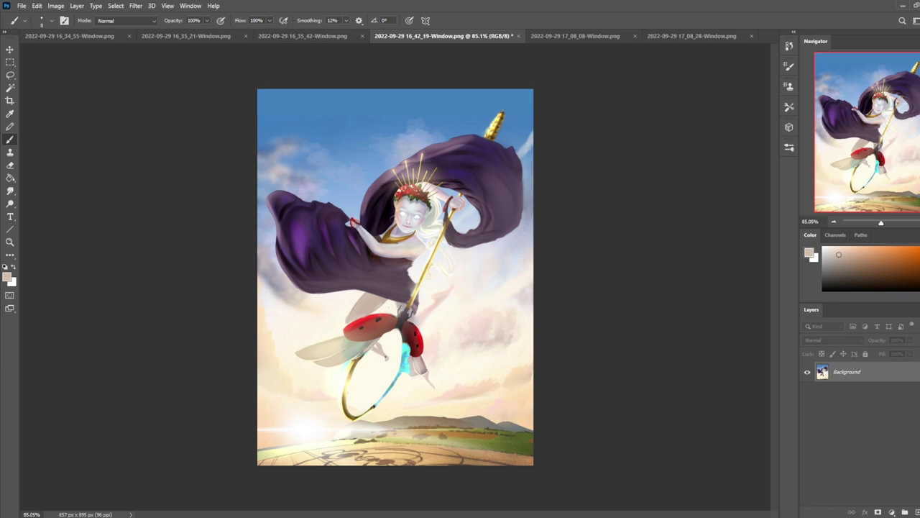
left_click(414, 345, "alt")
key("l")
mouse_move(382, 341)
left_mouse_down()
mouse_move(370, 360)
mouse_move(394, 370)
mouse_move(407, 338)
left_mouse_up()
key("ctrl+j")
key("v")
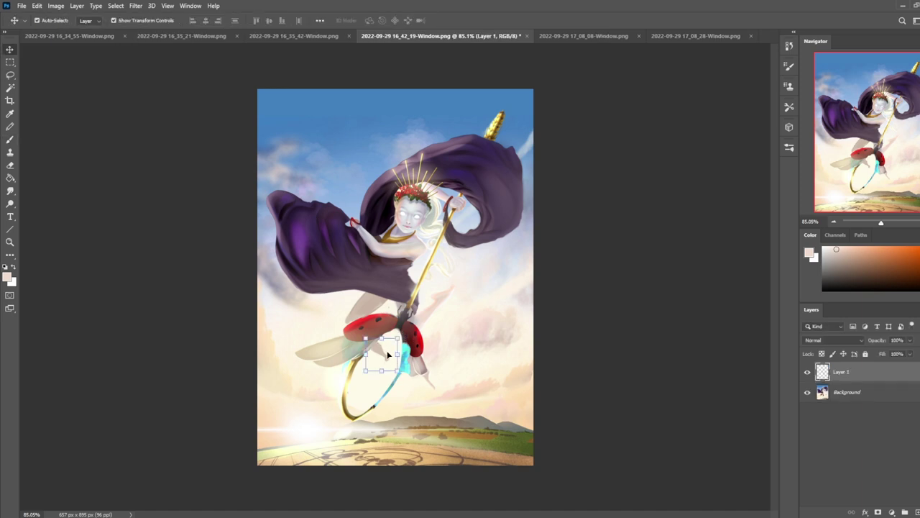
Step: Refine the foot inside the ring on the new layer with sampled cream and beige
key("e")
key("b")
left_click(371, 353, "alt")
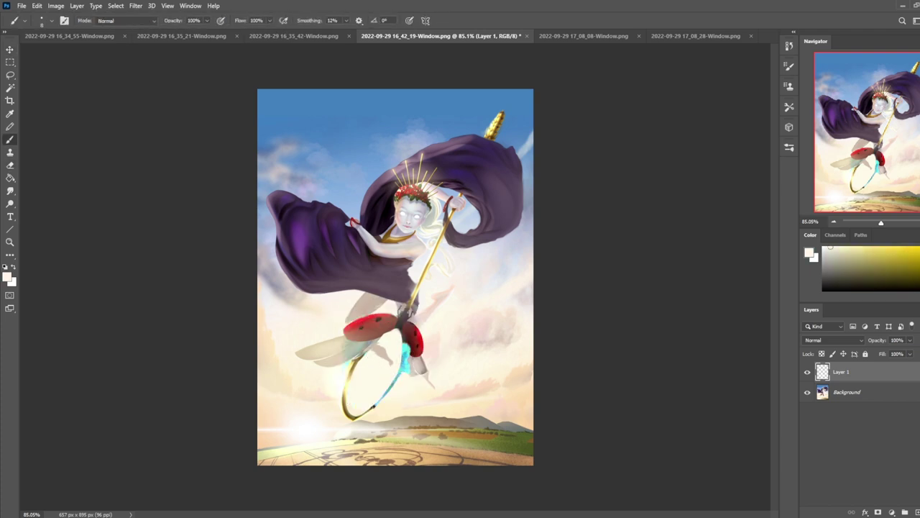
left_click(381, 378, "alt")
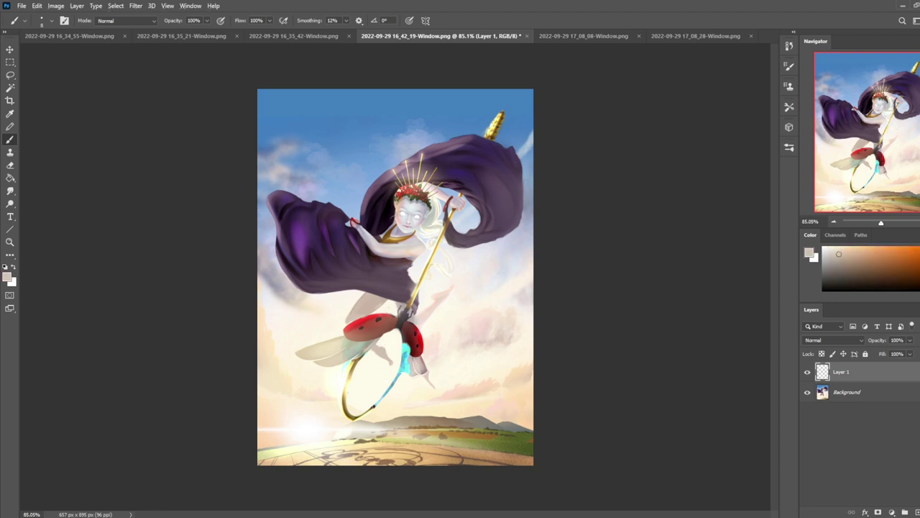
left_click(373, 383, "alt")
left_click(394, 332, "alt")
Step: Paint the other bent thigh and knee right of the staff with sampled skin tones and off-white
left_click(421, 317, "alt")
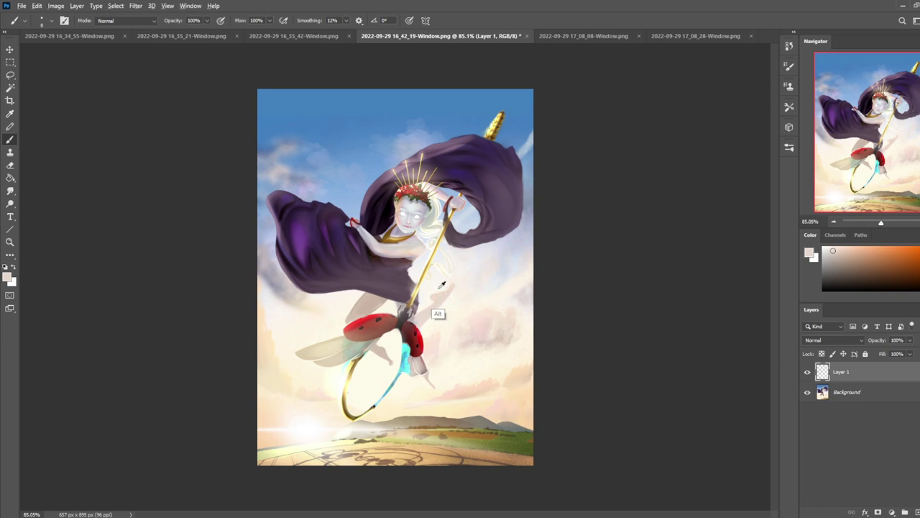
left_click(437, 314, "alt")
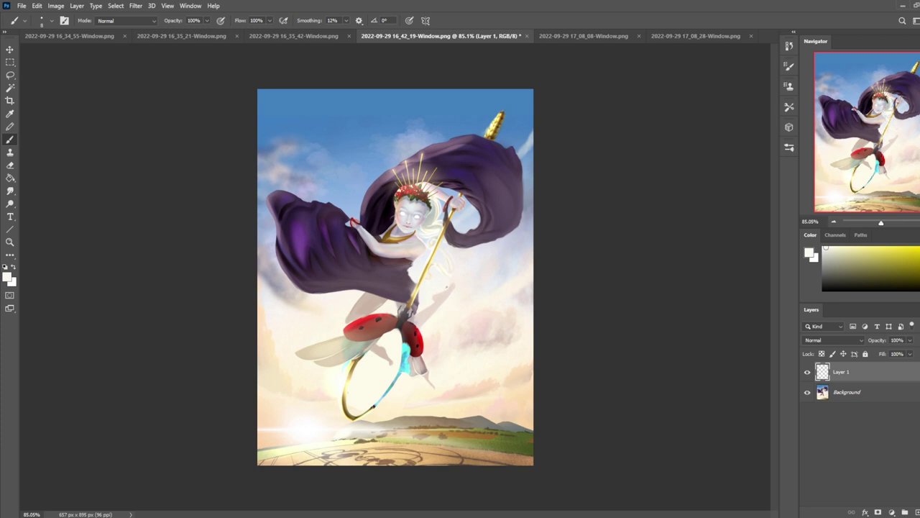
left_click(452, 286, "alt")
left_click(453, 286, "alt")
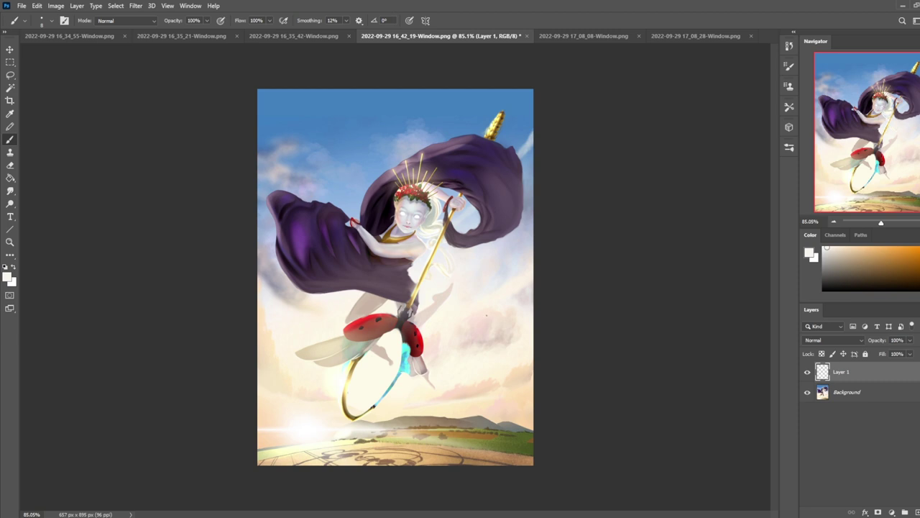
Step: Touch up the second leg around the right red wing cover with sampled light greys
left_click(418, 346, "alt")
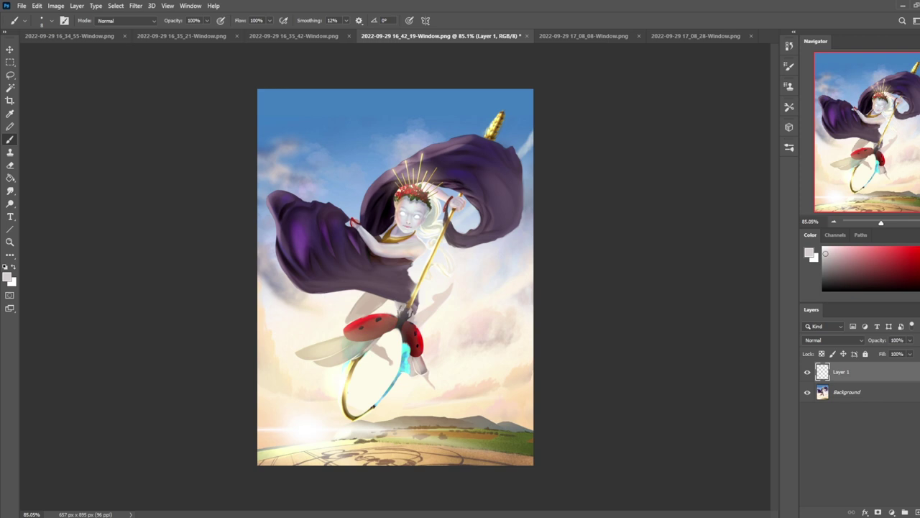
left_click(426, 346, "alt")
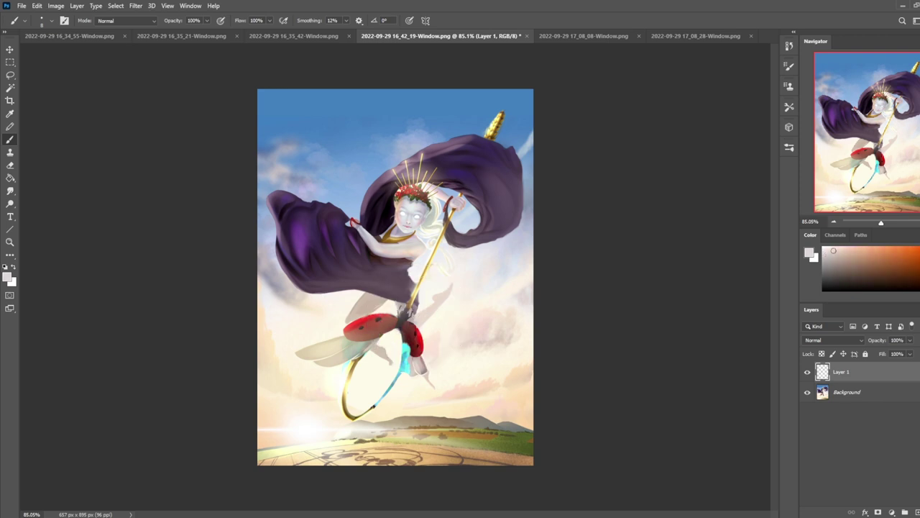
left_click(406, 312, "alt")
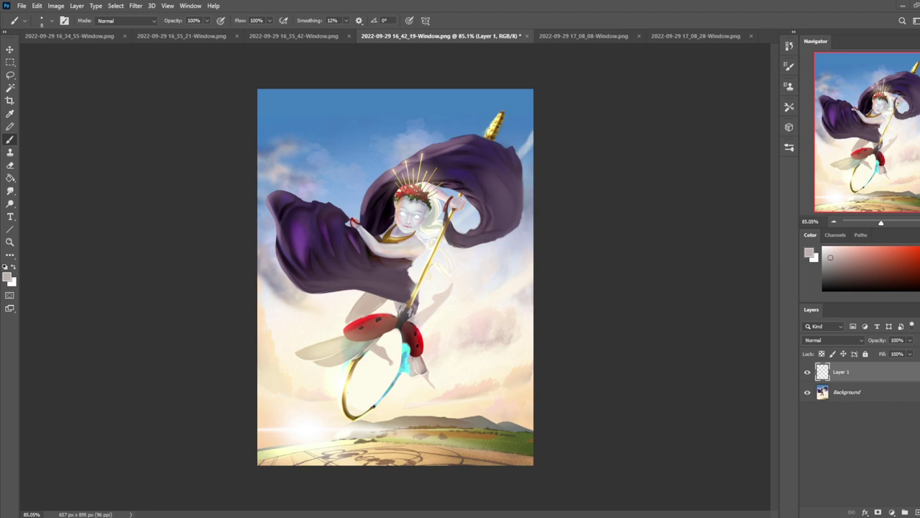
Step: Switch to Firefox, show the image results for "hell boy 2 creature", and maximize the window
key("alt+Tab")
left_click_drag(484, 53, 426, 22)
left_click(225, 117)
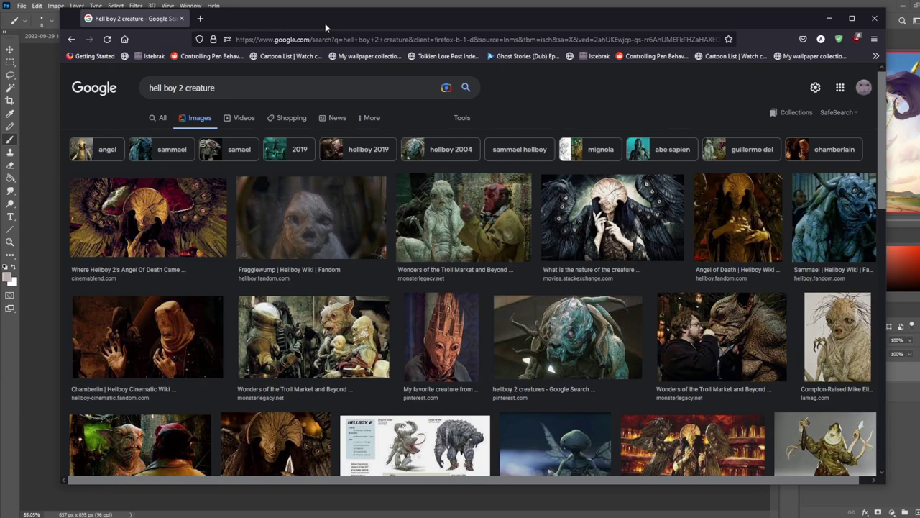
double_click(330, 21)
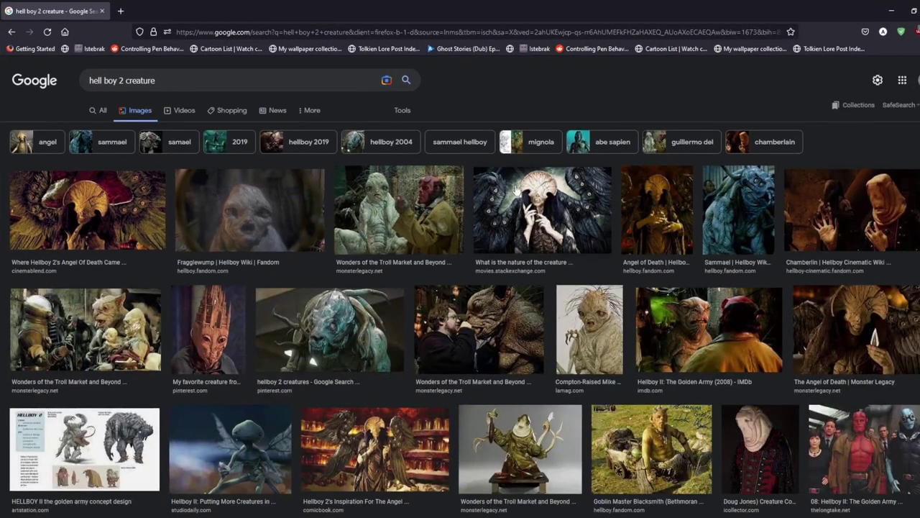
Step: Preview the Hellboy Wiki and CinemaBlend images of the Angel of Death and examine the creature's design
left_click(632, 209)
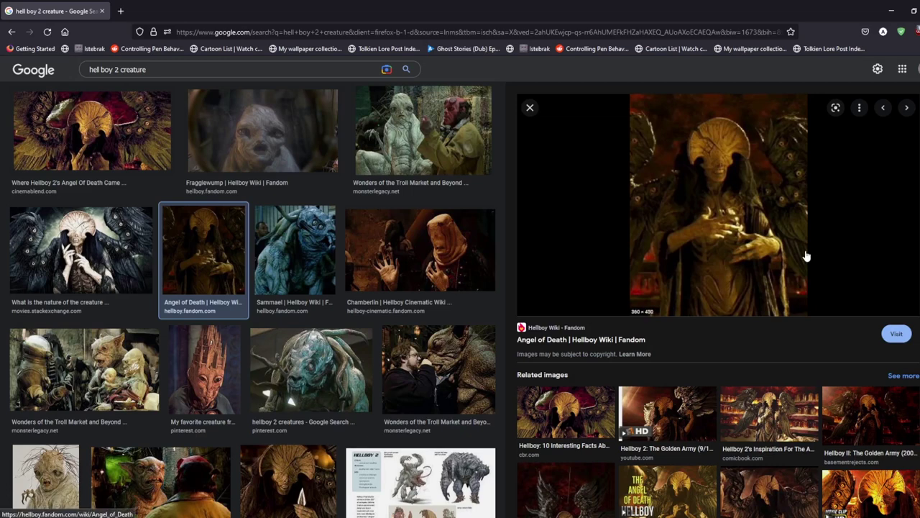
left_click(22, 136)
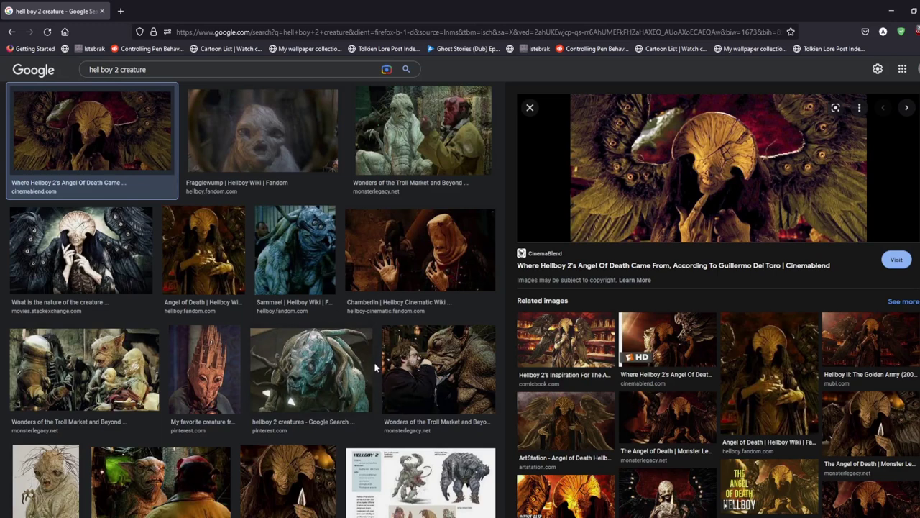
scroll(374, 367, "up", 2)
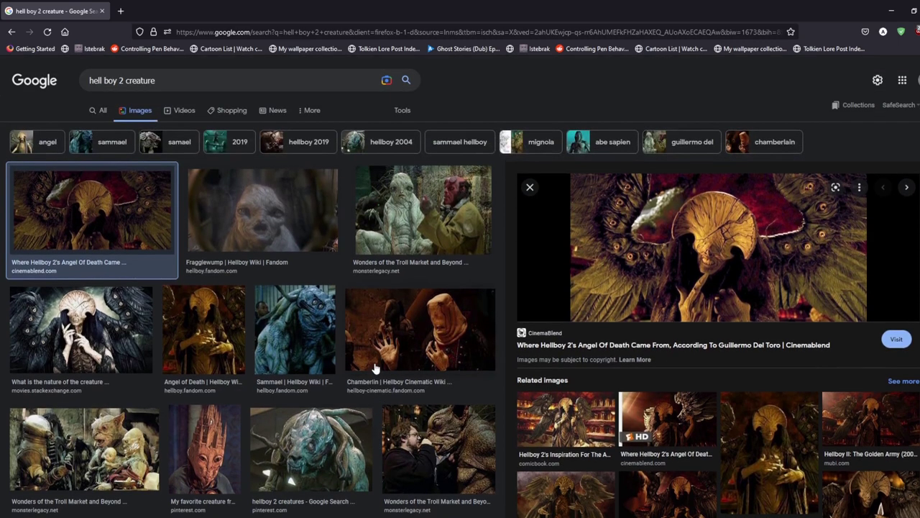
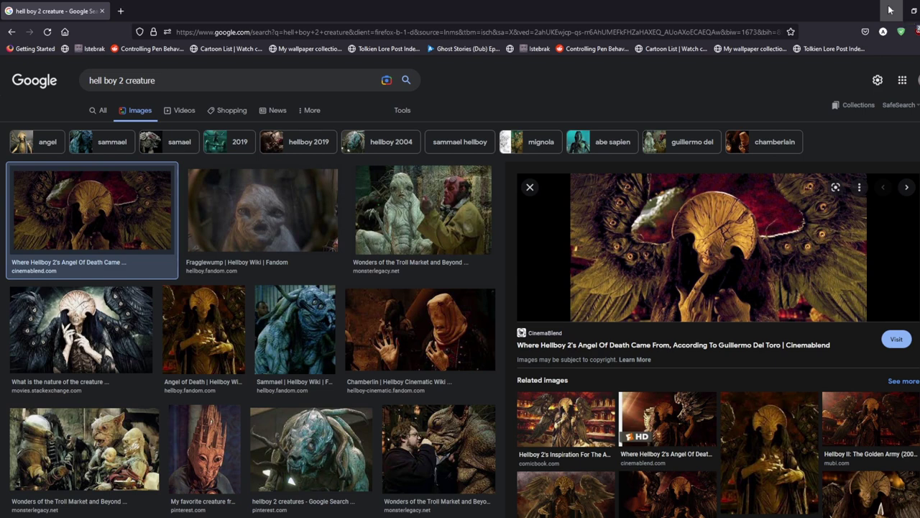
scroll(831, 336, "down", 3)
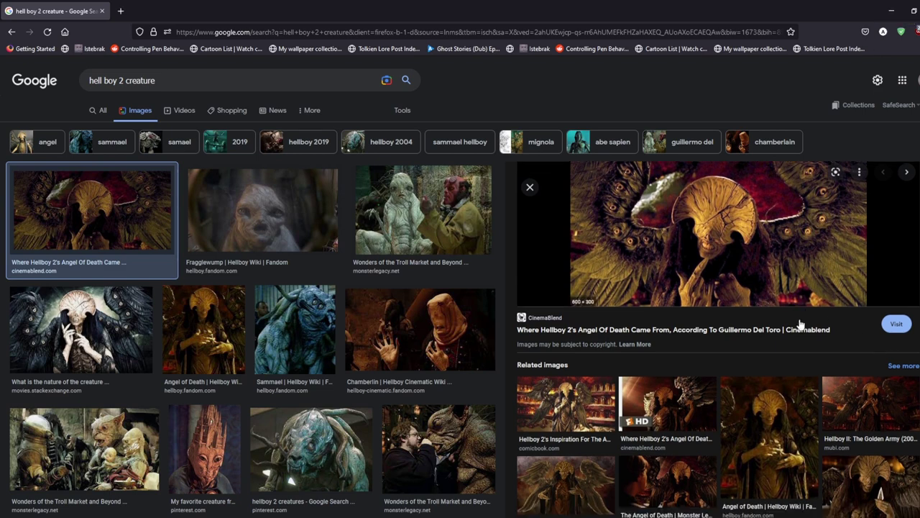
Step: Return to Photoshop to sample a light beige inside the ring, and re-examine the CinemaBlend Angel of Death image in Firefox
left_click(892, 11)
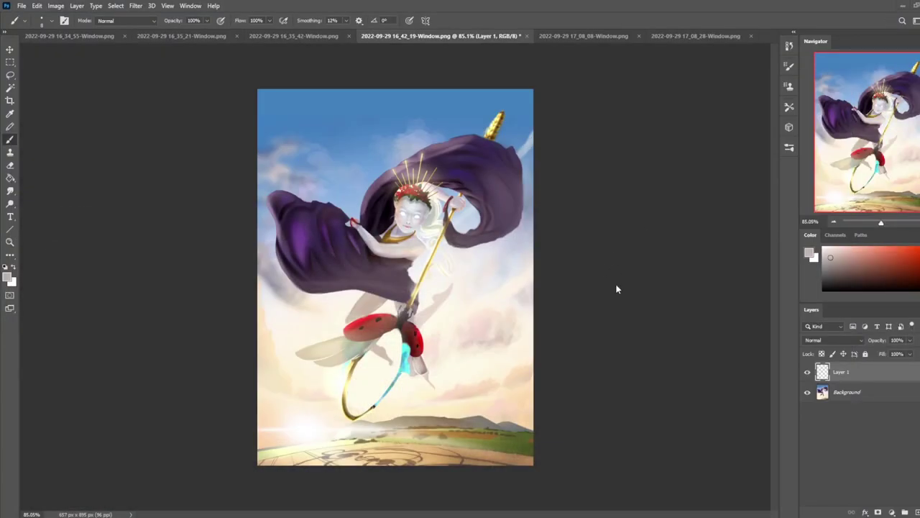
left_click(382, 373, "alt")
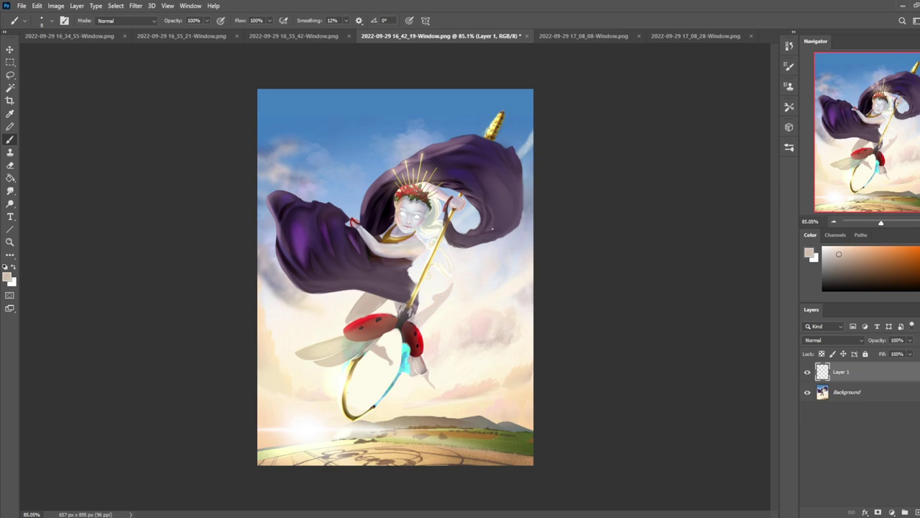
mouse_move(137, 512)
left_click(220, 481)
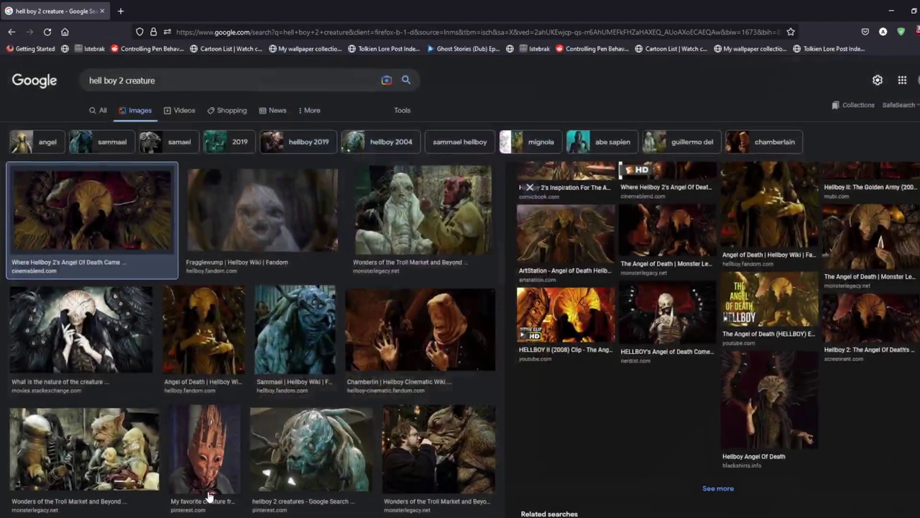
scroll(647, 216, "up", 4)
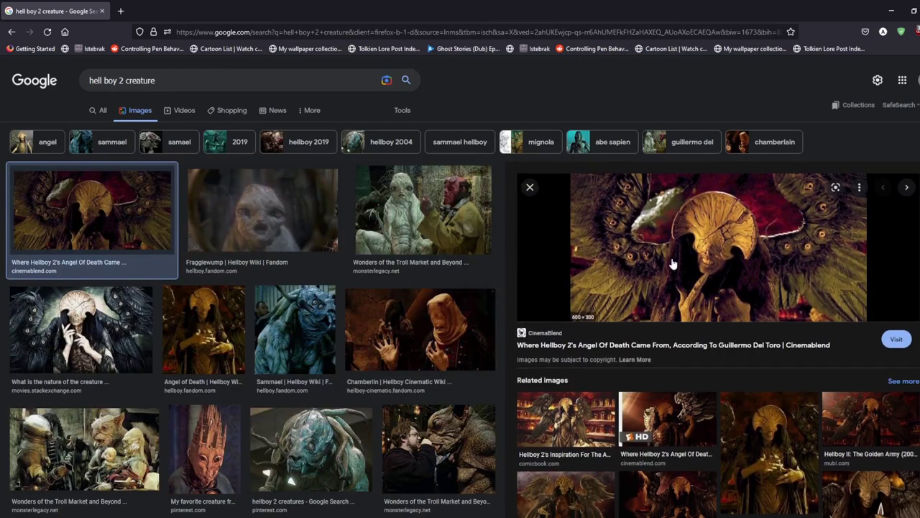
left_click(912, 11)
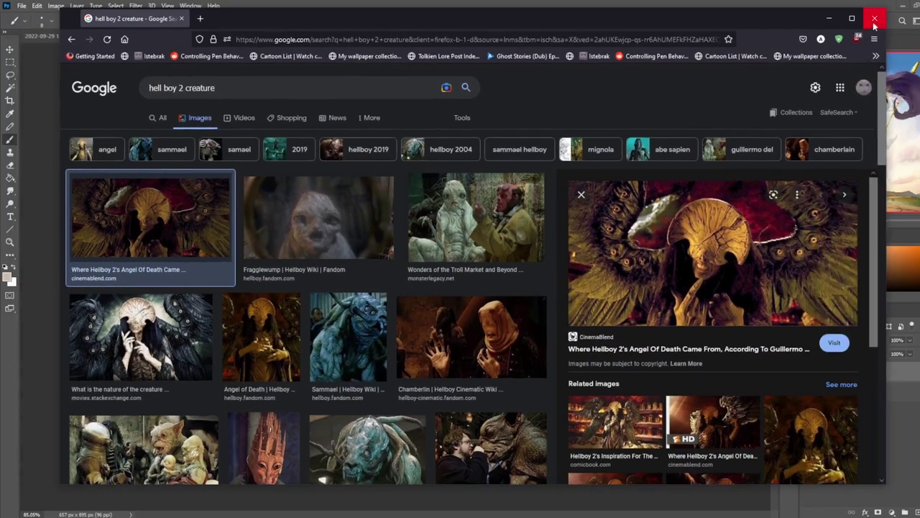
left_click(831, 18)
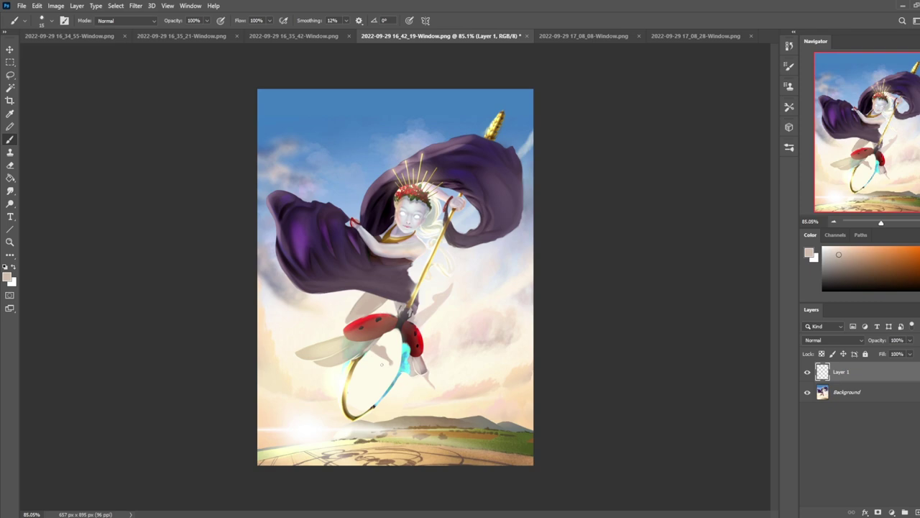
Step: Switch to Firefox, search images for "sandman nightmare" and refine the query to "sandman nightmare gault"
mouse_move(138, 517)
left_click(249, 493)
left_click(277, 87)
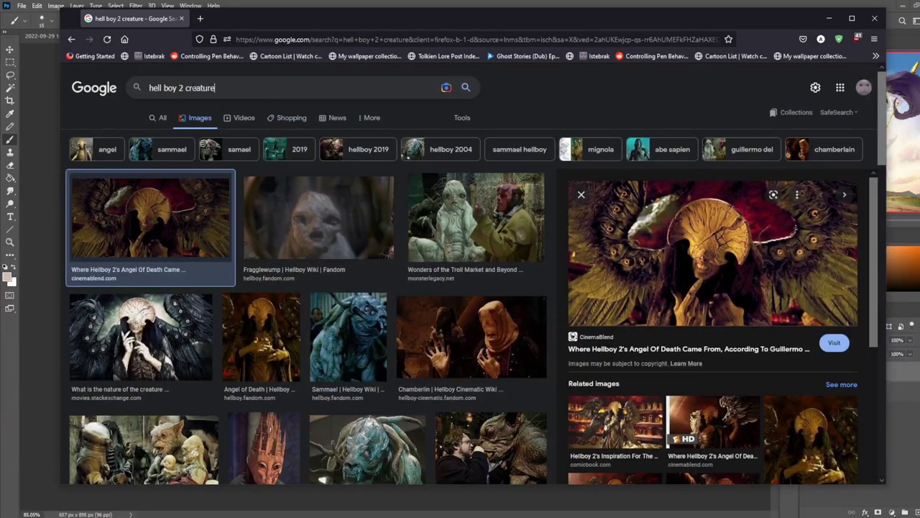
left_click_drag(276, 87, 125, 92)
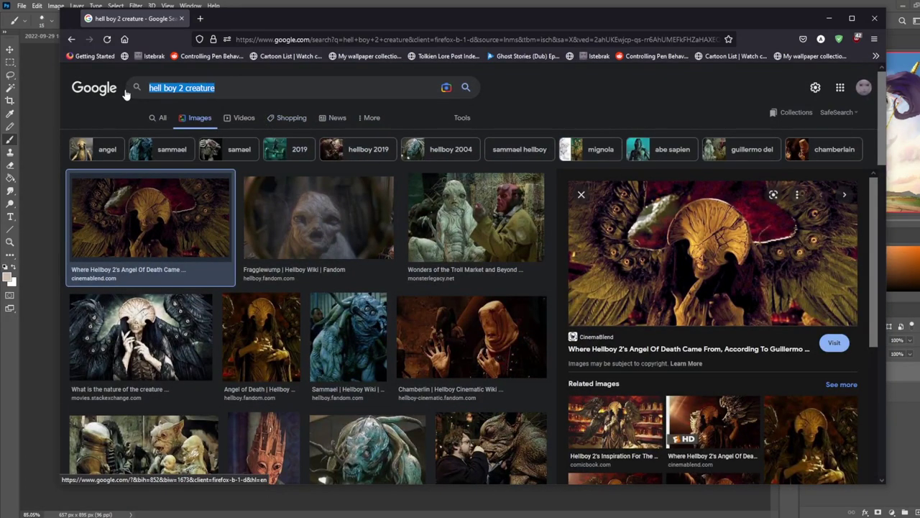
type("sandman ")
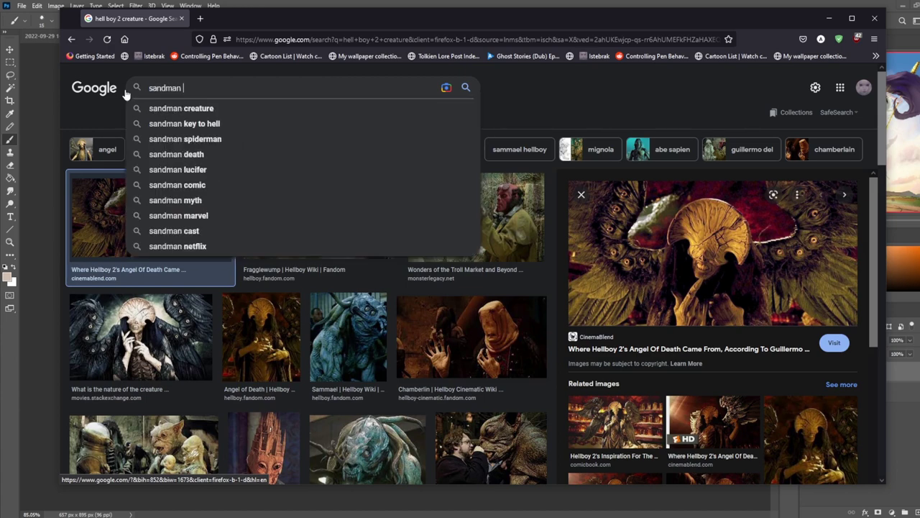
type("nightmare")
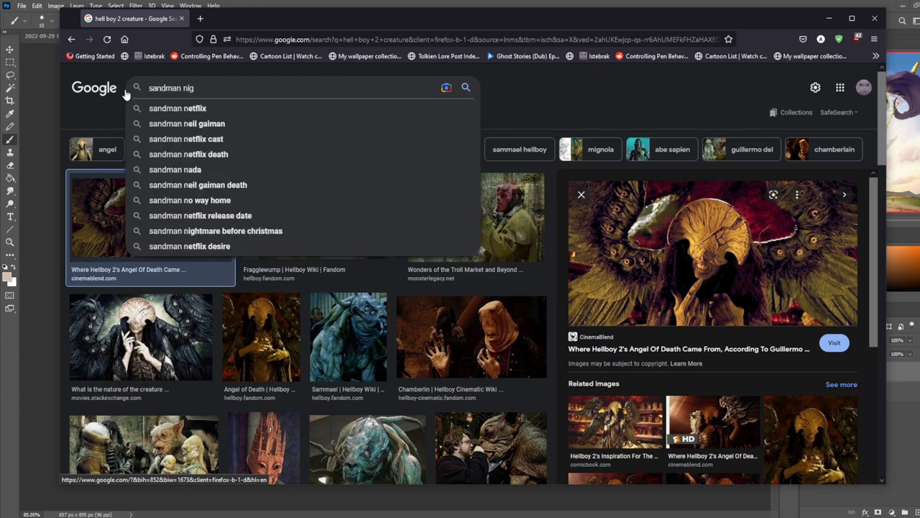
key("Return")
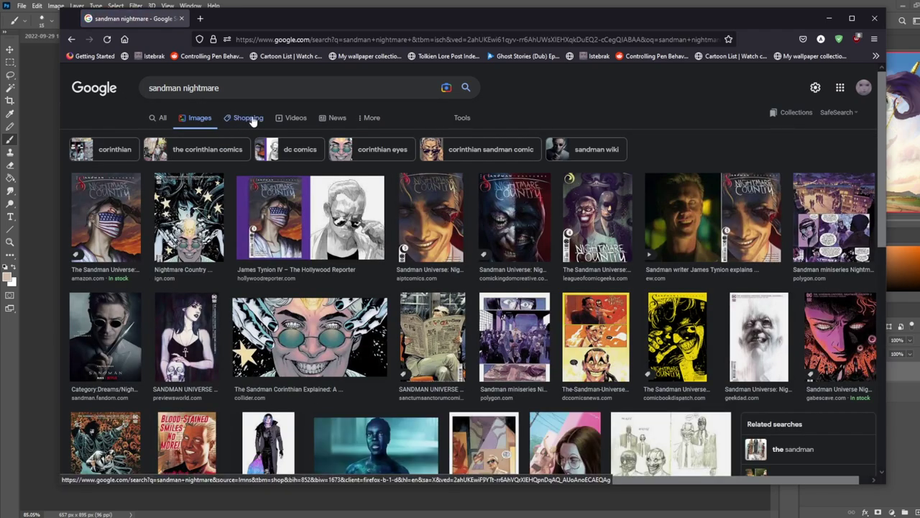
left_click(239, 88)
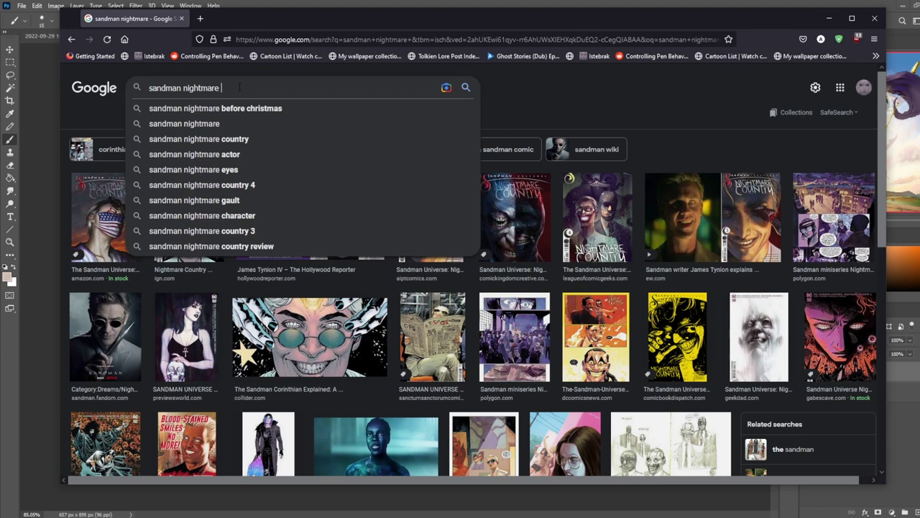
left_click(249, 204)
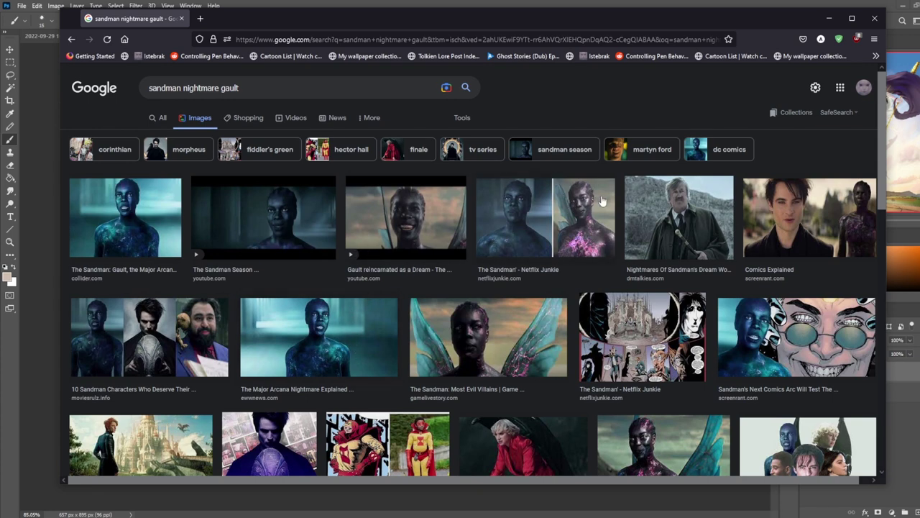
Step: Preview the Screen Rant, Collider and Digital Mafia Talkies images and examine the Sandman character designs
left_click(798, 191)
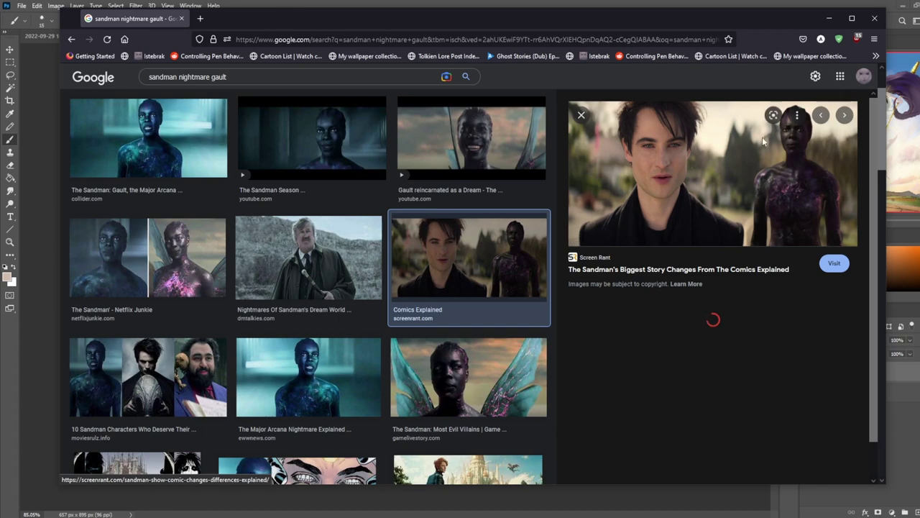
left_click(192, 143)
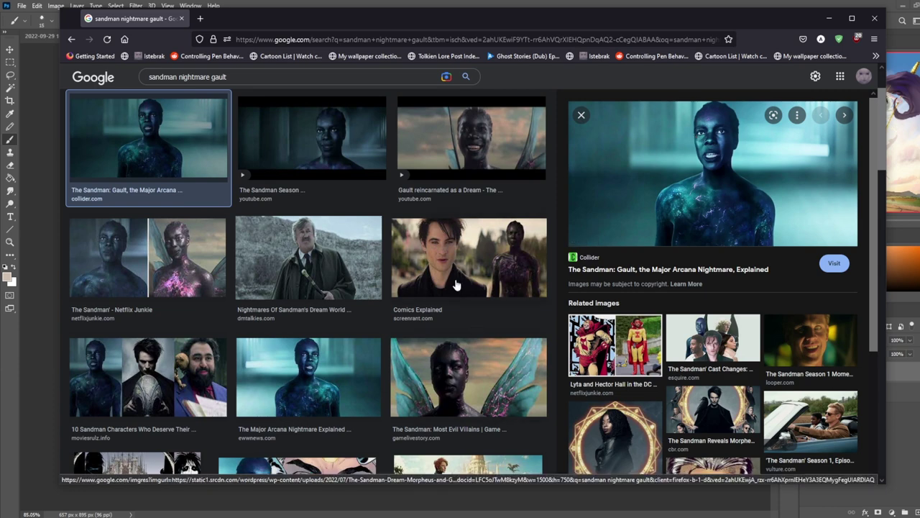
left_click(346, 257)
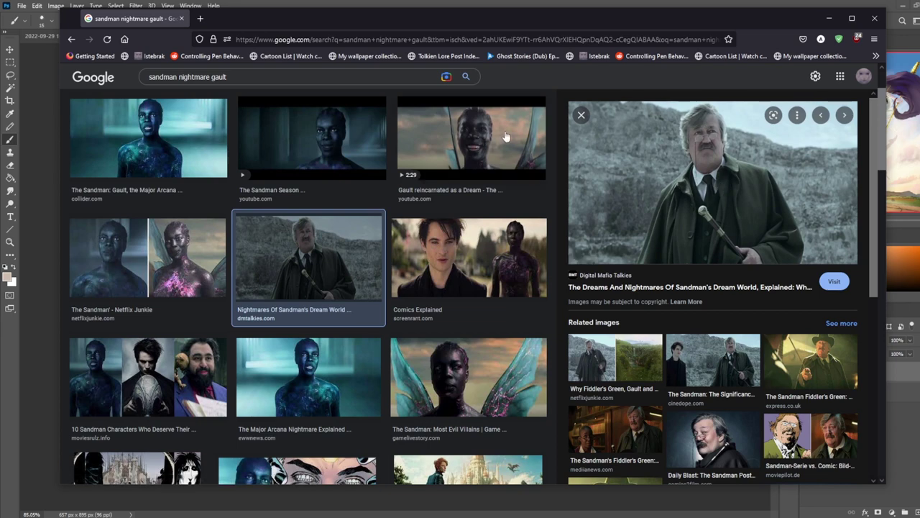
left_click(155, 138)
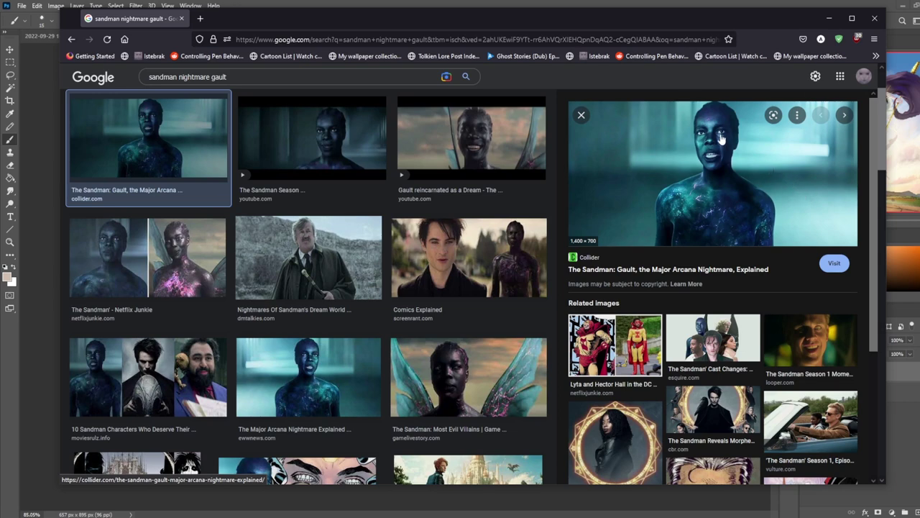
Step: Preview the Looper and Daily Express images of the Corinthian and examine the look of his eyes
left_click(812, 338)
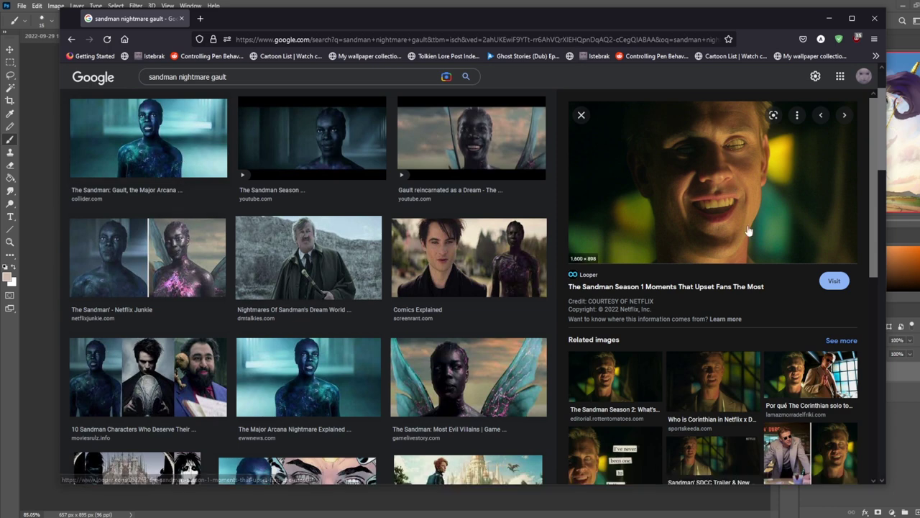
scroll(723, 269, "down", 3)
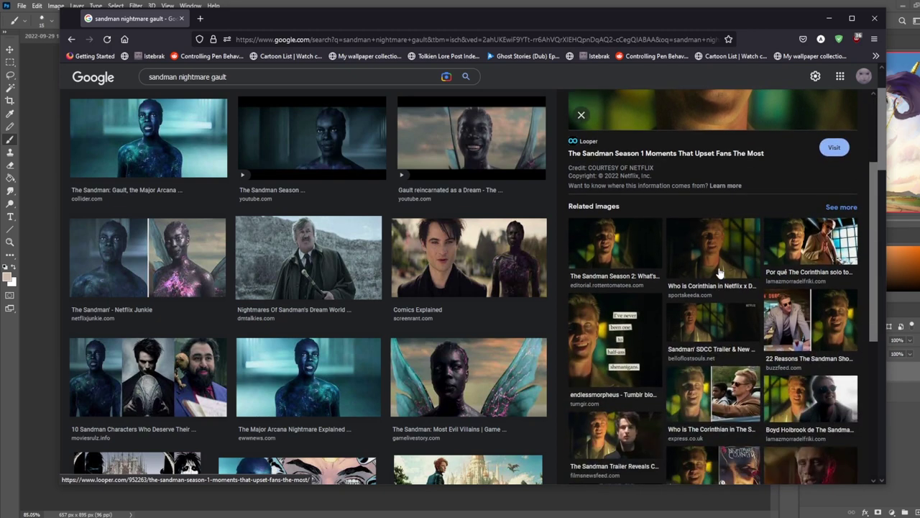
scroll(720, 270, "down", 1)
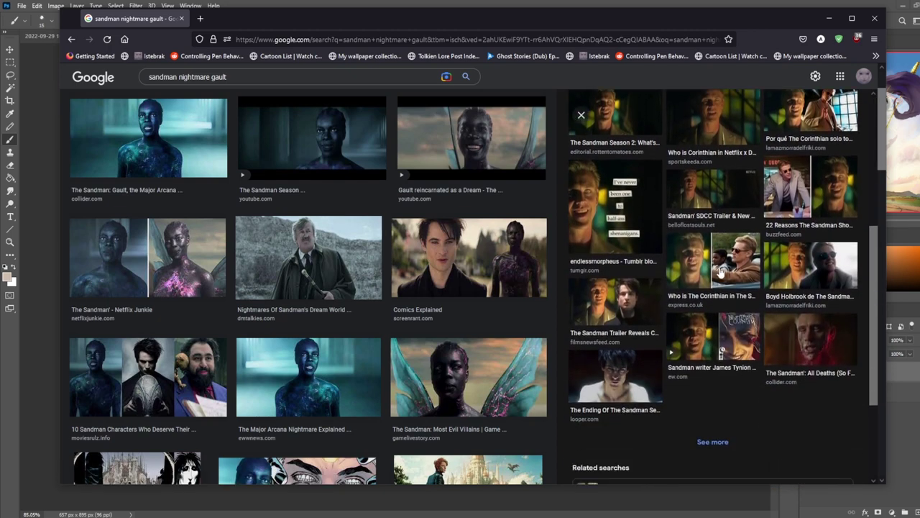
left_click(723, 266)
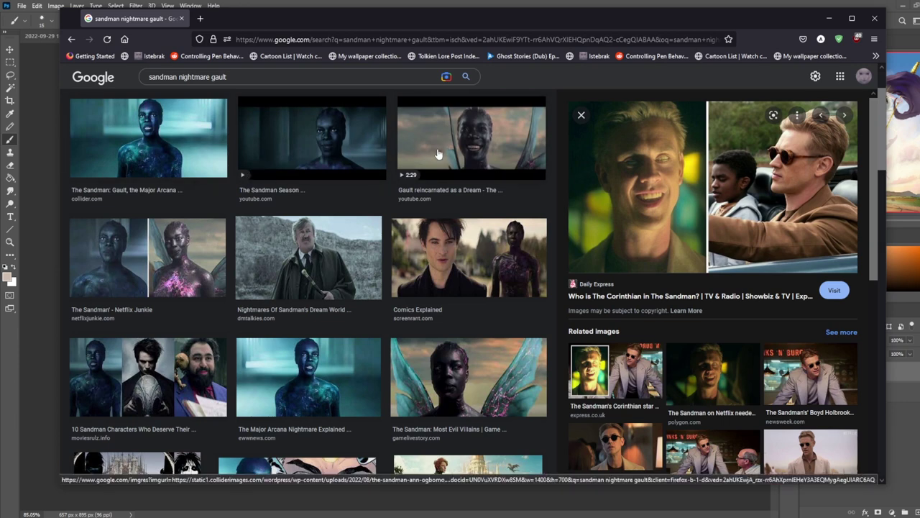
Step: Preview the Netflix Junkie and Sandman Wiki images of Gault, and close the search tab to return to Photoshop
left_click(154, 260)
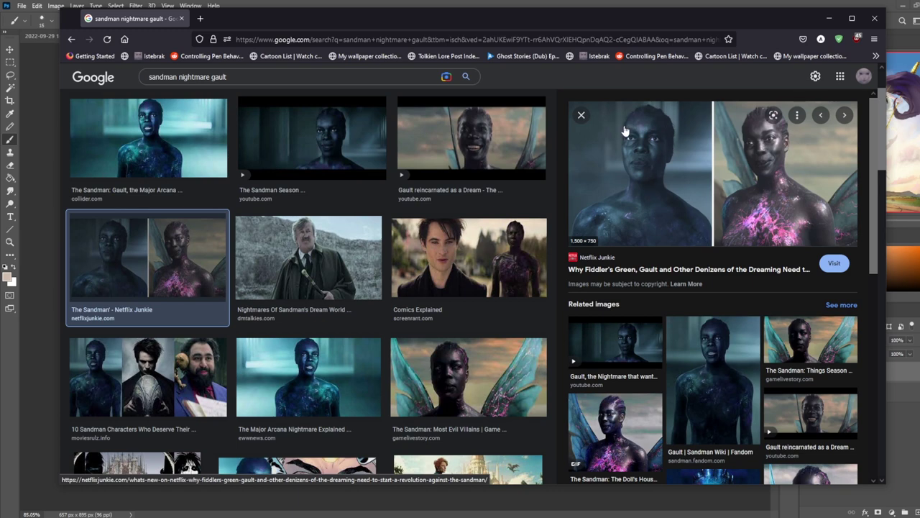
left_click(707, 349)
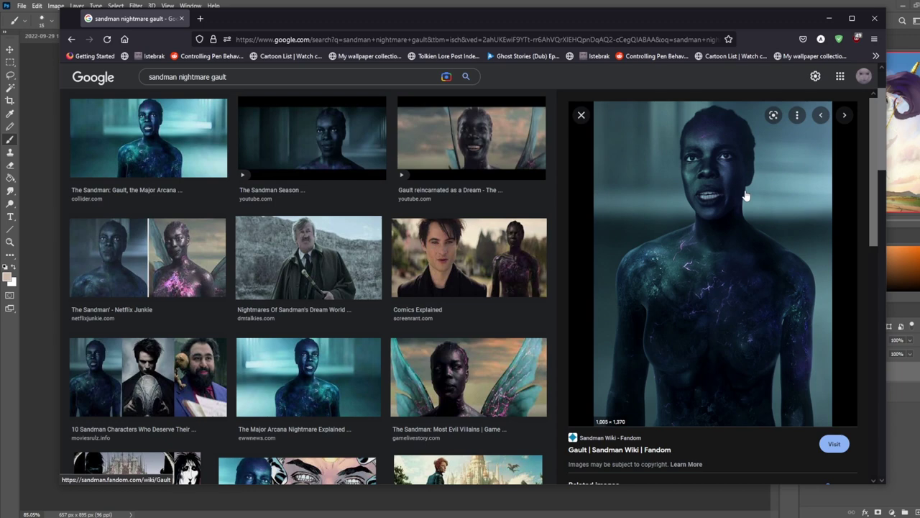
left_click(182, 19)
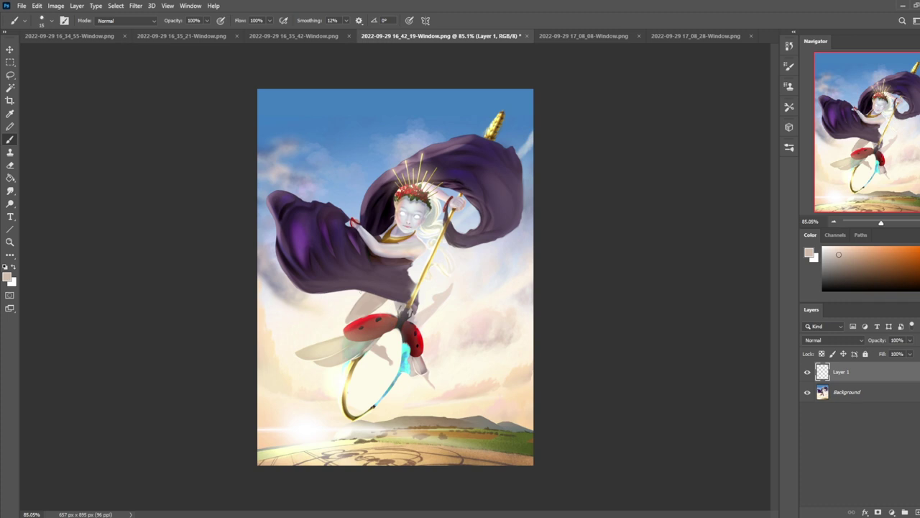
left_click(333, 299, "alt")
left_click(10, 203)
left_click(44, 222)
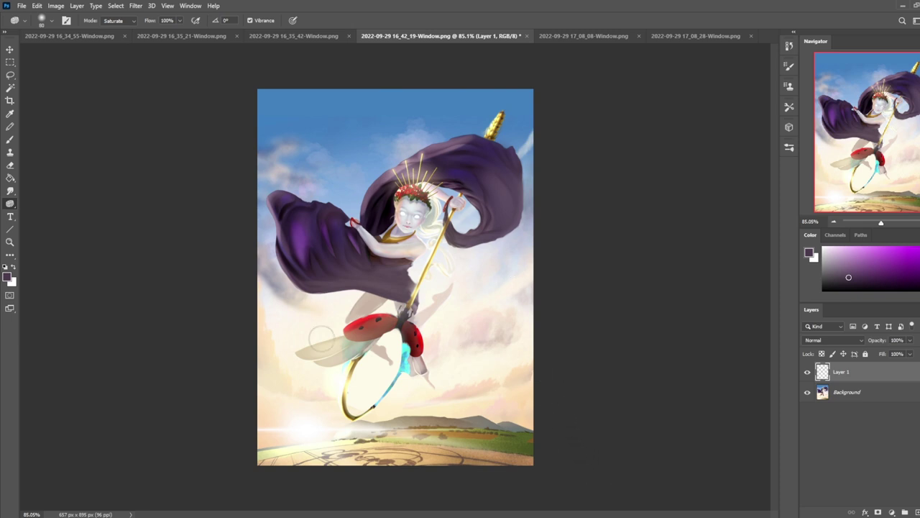
Step: Repaint the inner edge of the right red wing cover over the cyan remains with sampled dark reds
key("b")
left_click(417, 338, "alt")
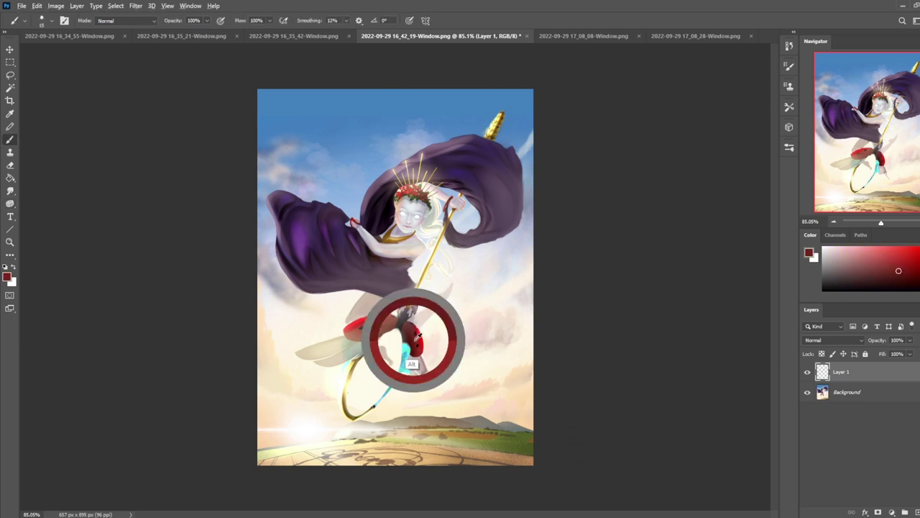
left_click(206, 20)
left_click(414, 337, "alt")
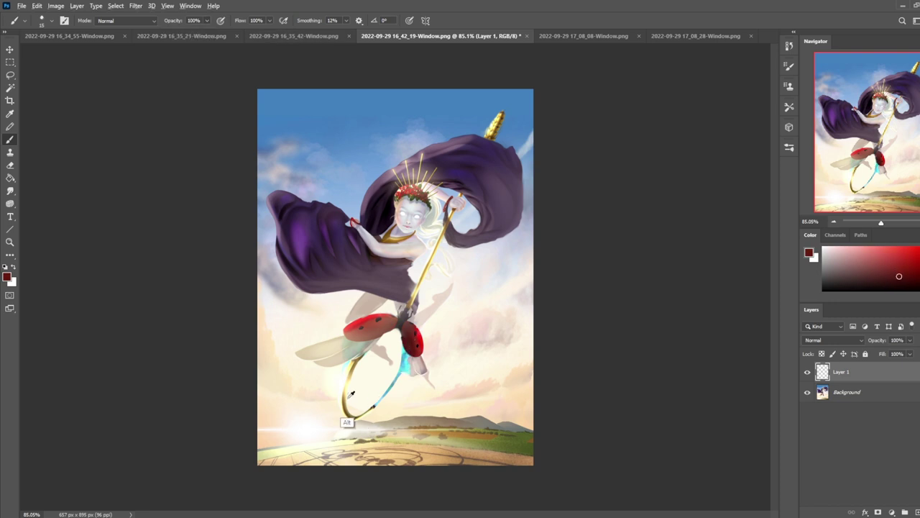
Step: Paint over the blue lower-right arc of the ring with golden brown sampled from the ring
left_click(346, 417, "alt")
key("ctrl+z")
left_click_drag(369, 409, 400, 372)
key("ctrl+z")
left_click_drag(369, 410, 401, 371)
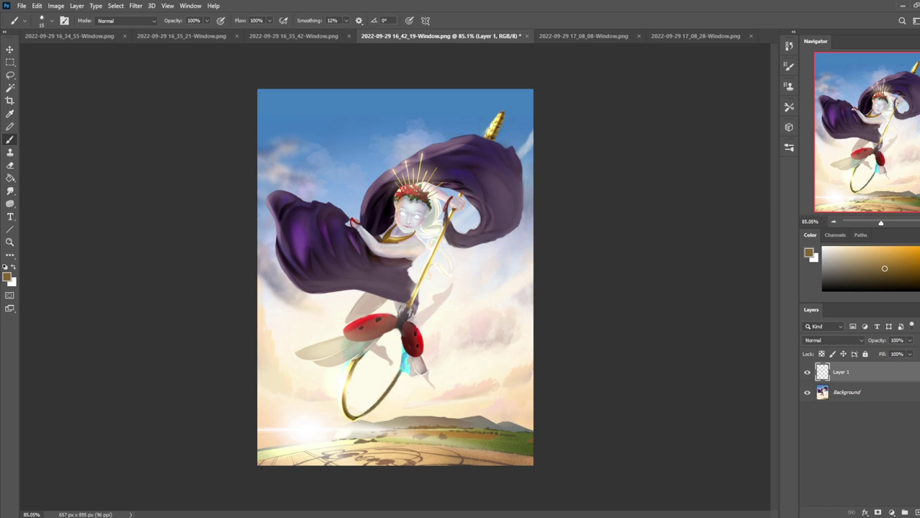
Step: Paint two translucent light grey wings fanning downward below the right red wing cover, over the cyan and white remains
left_click(414, 397, "alt")
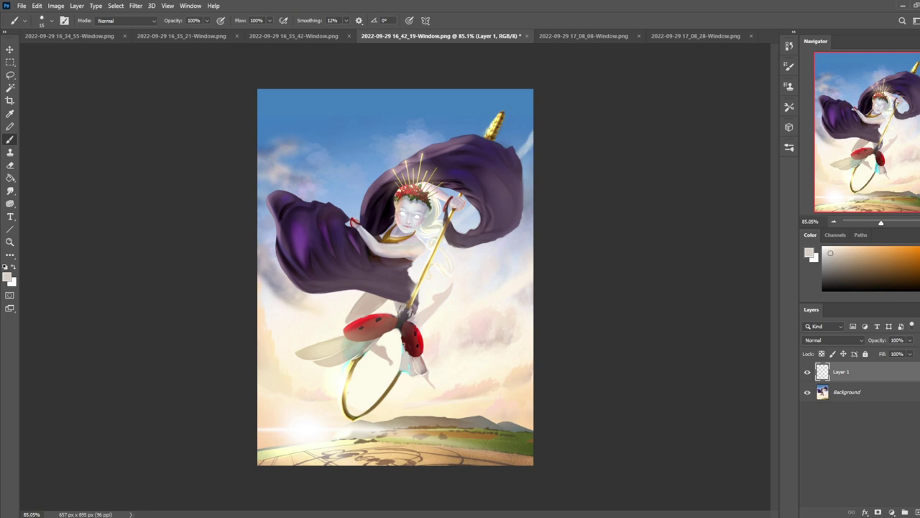
left_click_drag(420, 376, 440, 400)
mouse_move(422, 360)
left_mouse_down()
mouse_move(432, 386)
mouse_move(431, 374)
mouse_move(417, 399)
left_mouse_up()
left_click(408, 394, "alt")
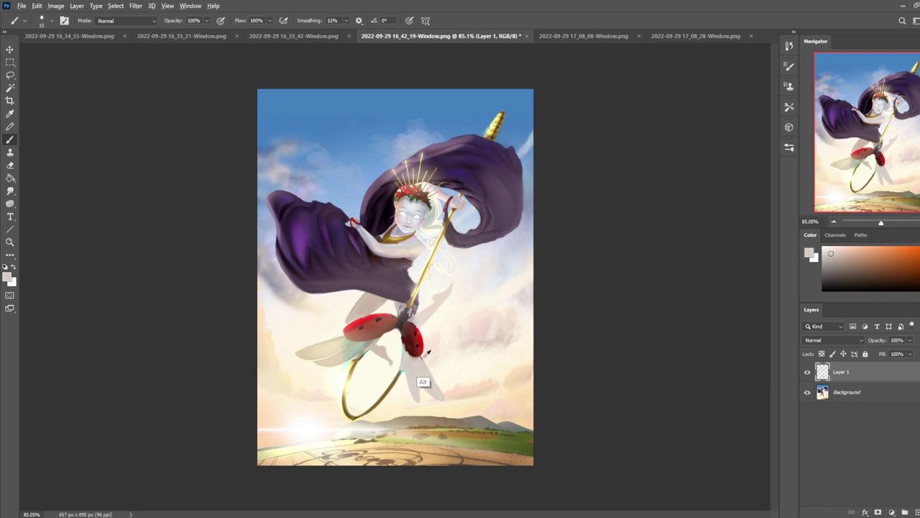
left_click(419, 378, "alt")
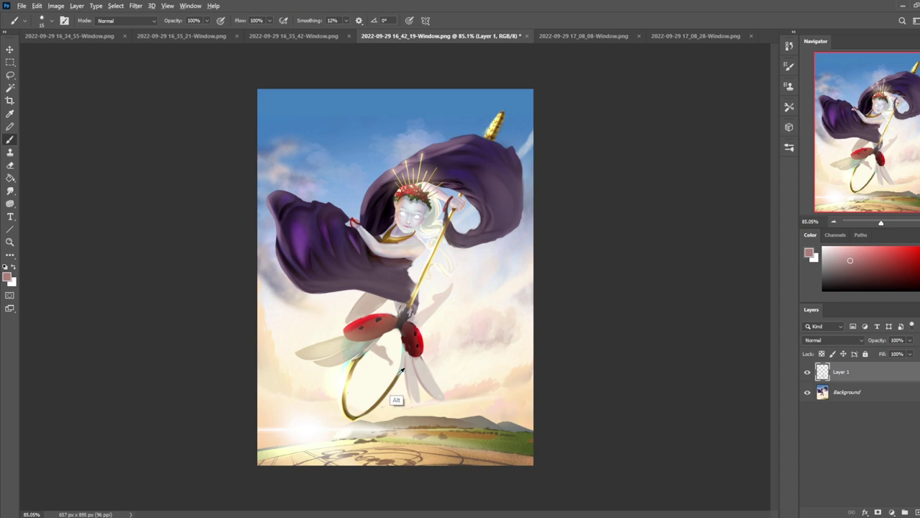
Step: Extend the ring's right arc up to the right wing cover and retouch the cover's inner edge with sampled dark red and cream
left_click(398, 399, "alt")
left_click_drag(401, 371, 404, 339)
left_click(411, 350, "alt")
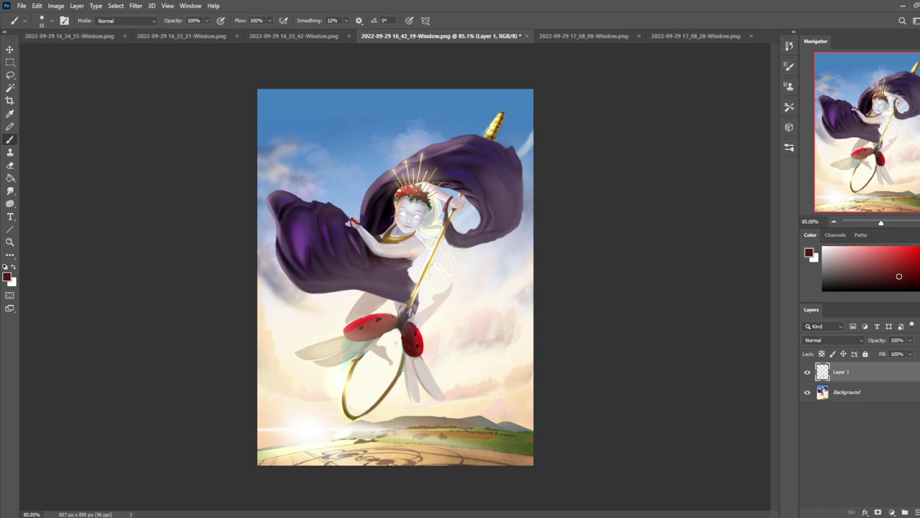
left_click(399, 339, "alt")
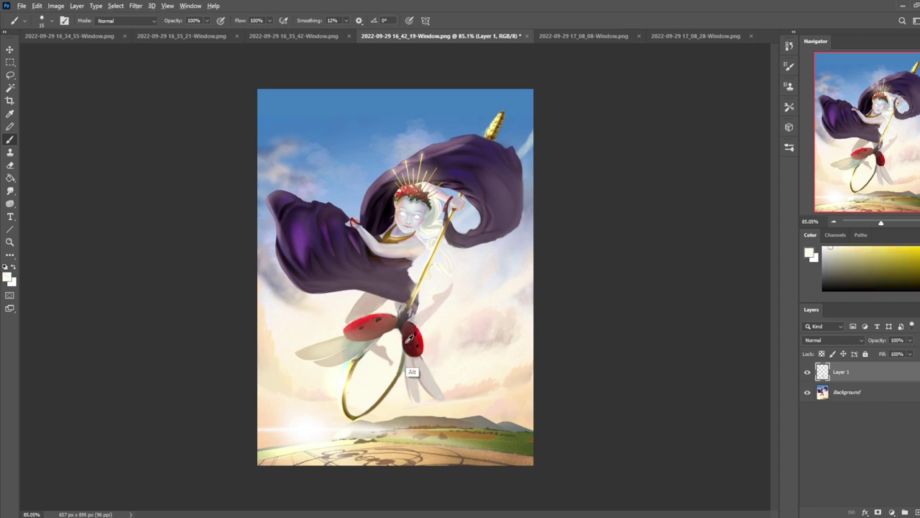
left_click(408, 340, "alt")
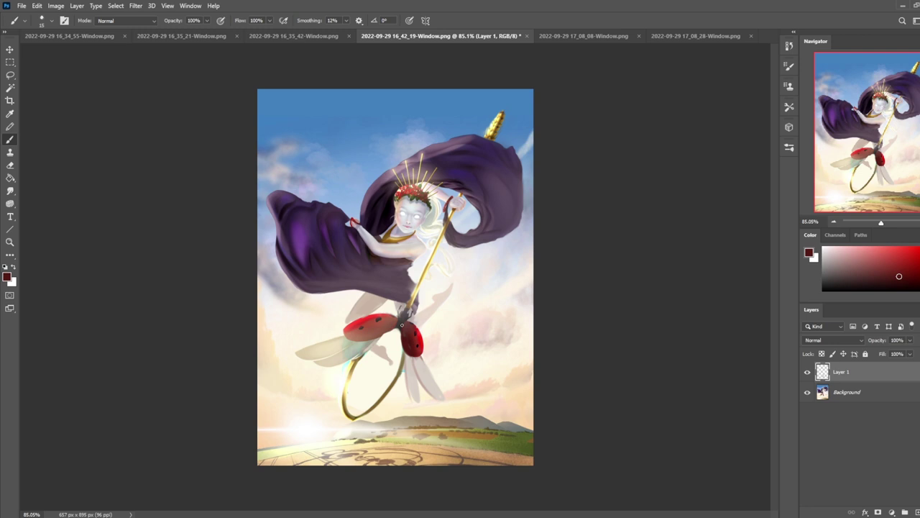
left_click(388, 353, "alt")
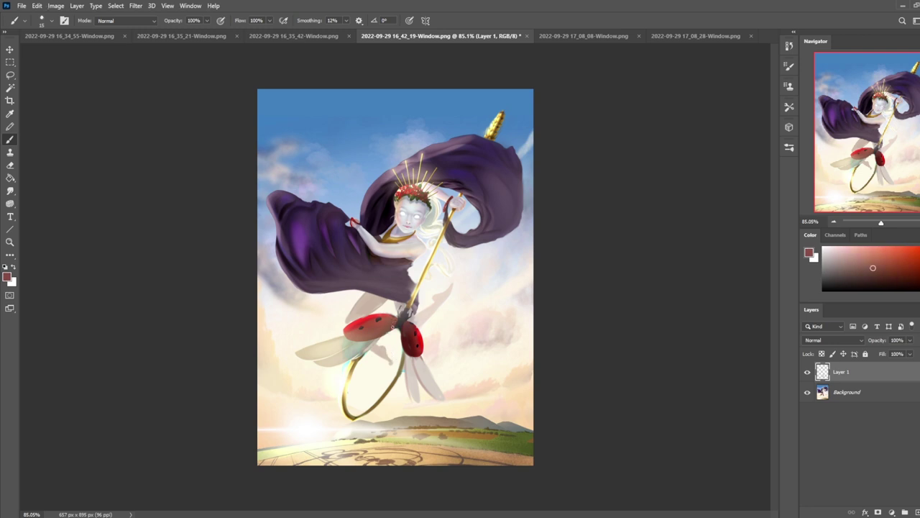
Step: Scatter small brownish-red petals of varied sizes and angles across the sky around the goddess
left_click_drag(485, 325, 480, 340)
left_click_drag(323, 307, 313, 325)
left_click_drag(338, 164, 333, 175)
left_click(417, 114)
left_click(442, 356)
left_click_drag(314, 399, 327, 410)
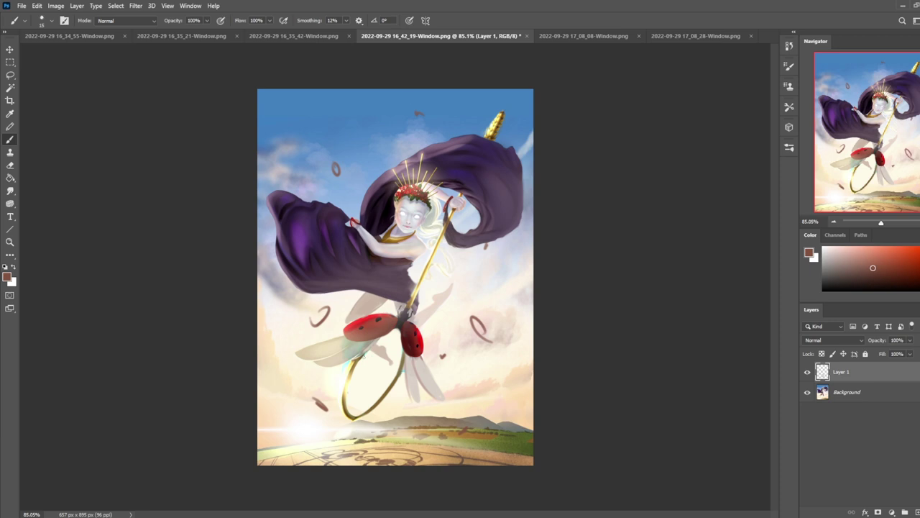
Step: Smudge the painting on the Background layer with a smaller brush tip at 11% strength
left_click(10, 191)
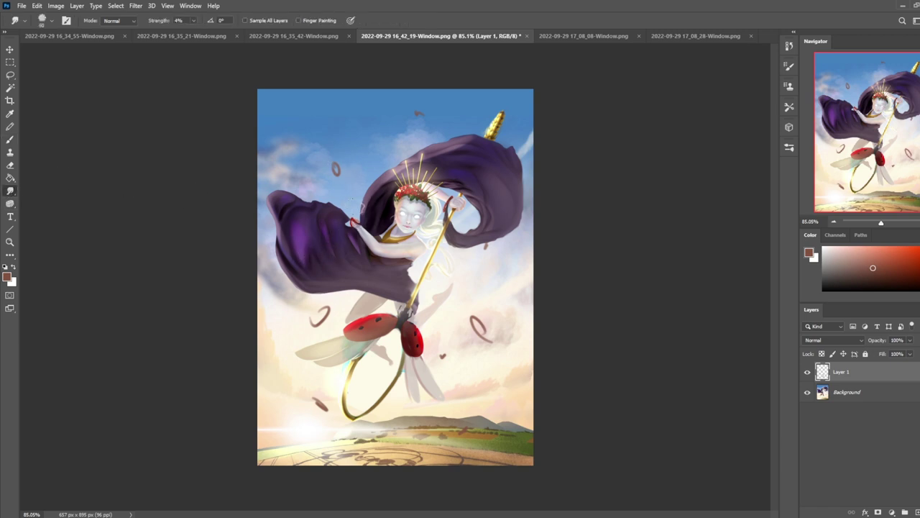
key("bracketleft")
key("bracketleft")
key("bracketleft")
key("bracketleft")
left_click(846, 401)
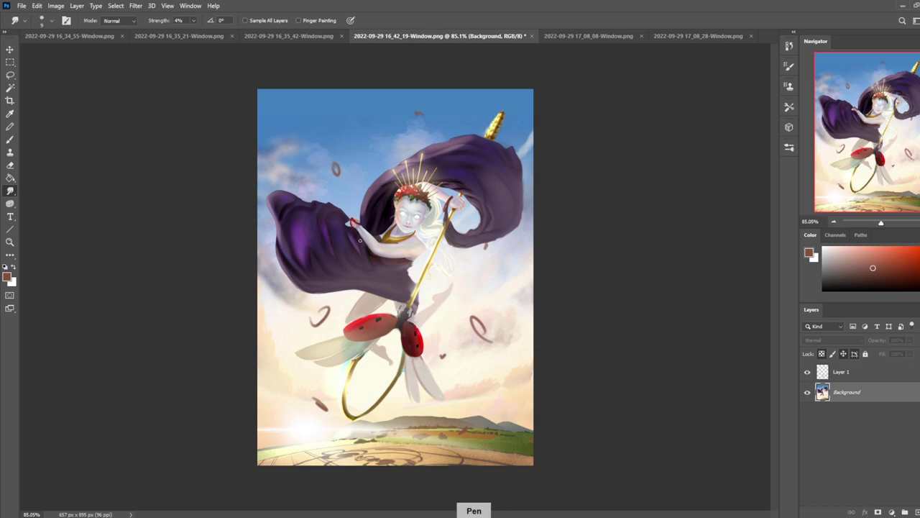
left_click(193, 21)
left_click(197, 33)
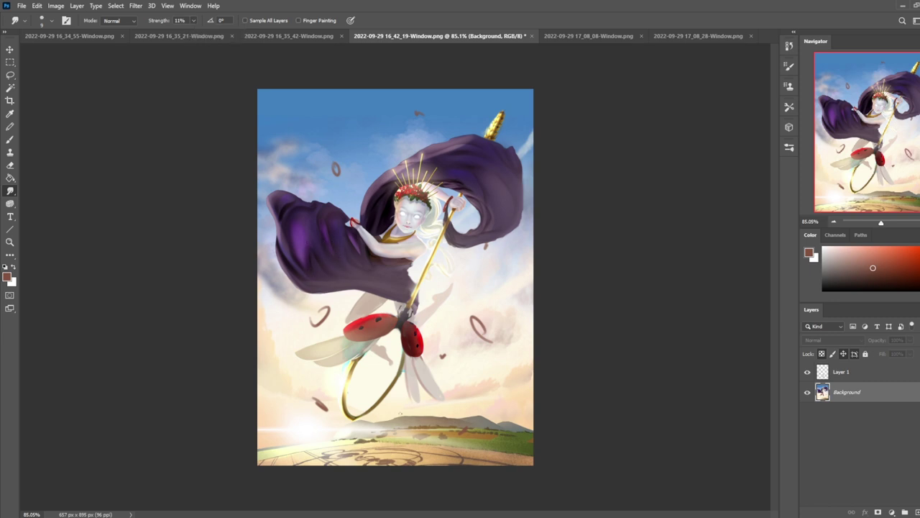
Step: Compare the original opening snapshot with the latest history state of the goddess painting
left_click(790, 46)
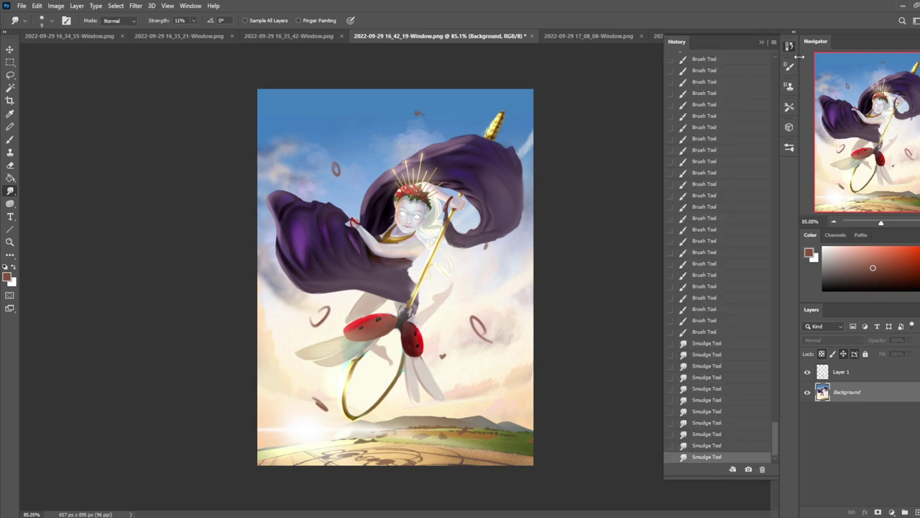
left_click_drag(775, 443, 775, 69)
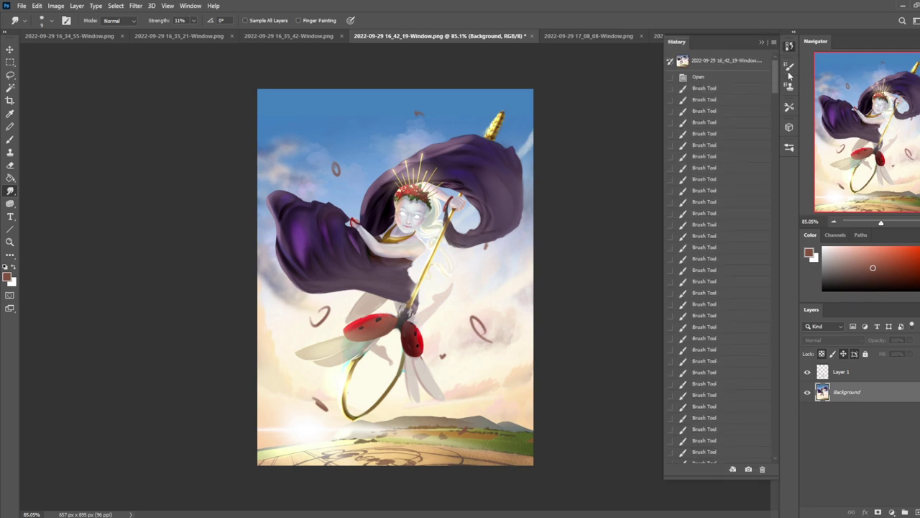
left_click(721, 59)
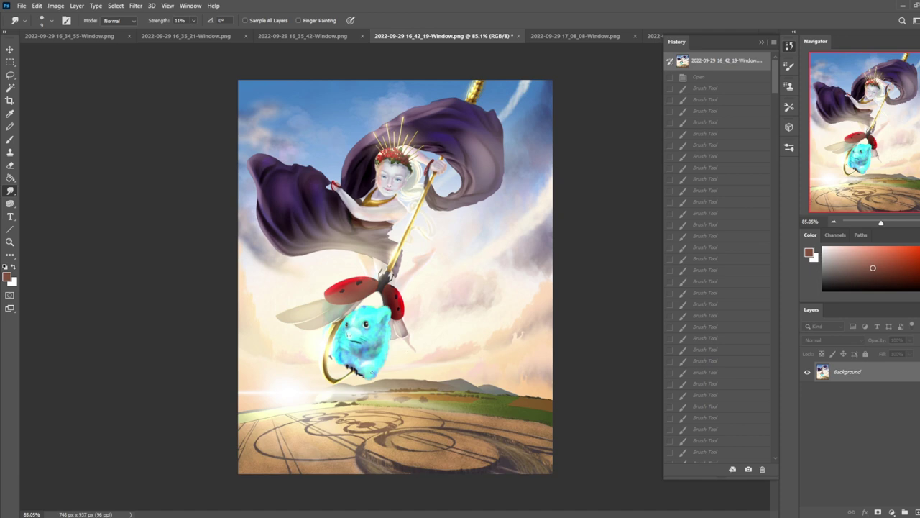
left_click_drag(775, 77, 763, 456)
left_click(762, 456)
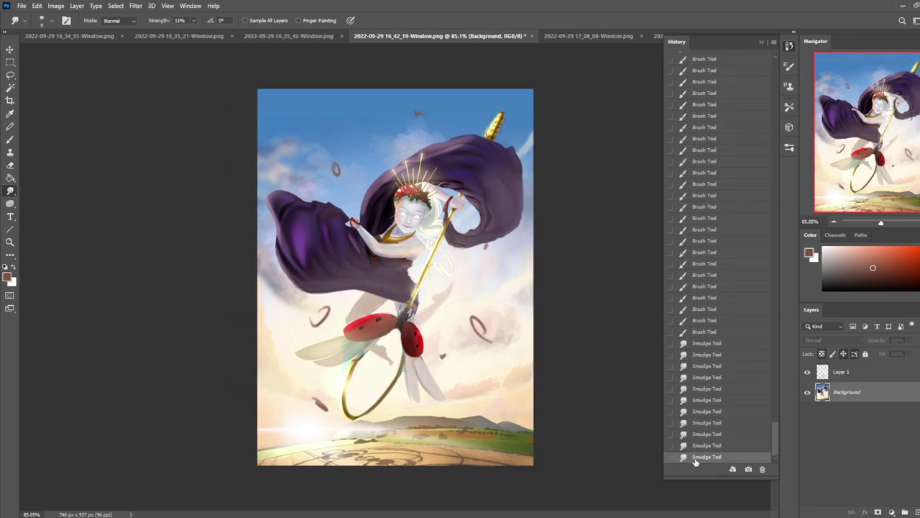
left_click(761, 42)
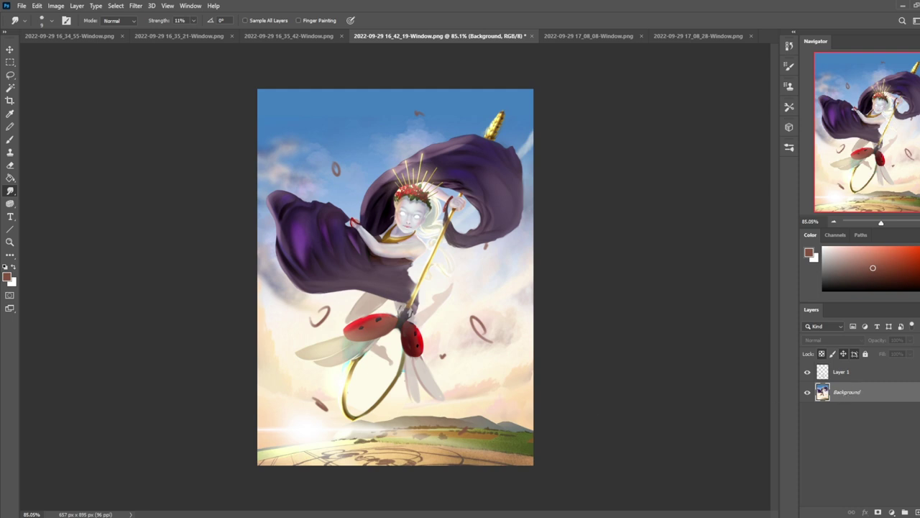
Step: Dodge the purple cape's highlights with a large brush at 13% exposure, undoing the first overly strong stroke
right_click(10, 204)
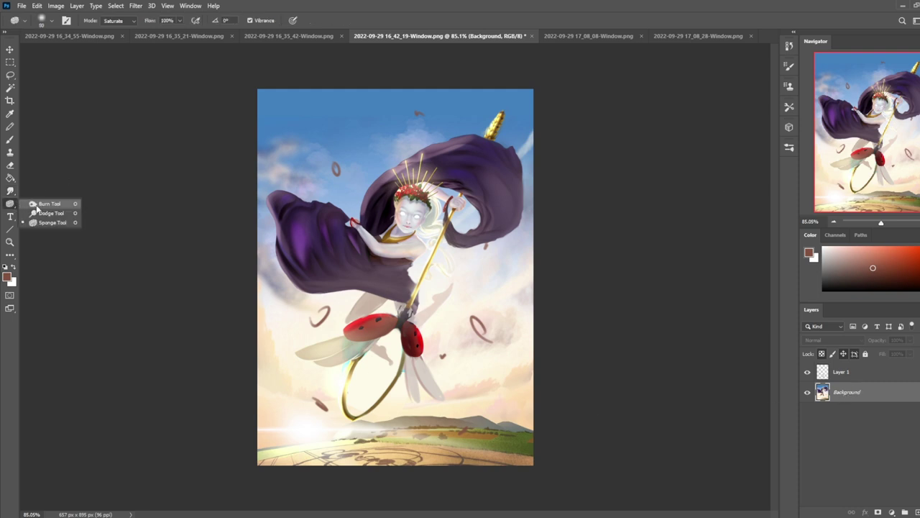
left_click(61, 202)
key("bracketright")
key("bracketright")
key("bracketright")
key("bracketright")
key("bracketright")
left_click_drag(310, 246, 322, 254)
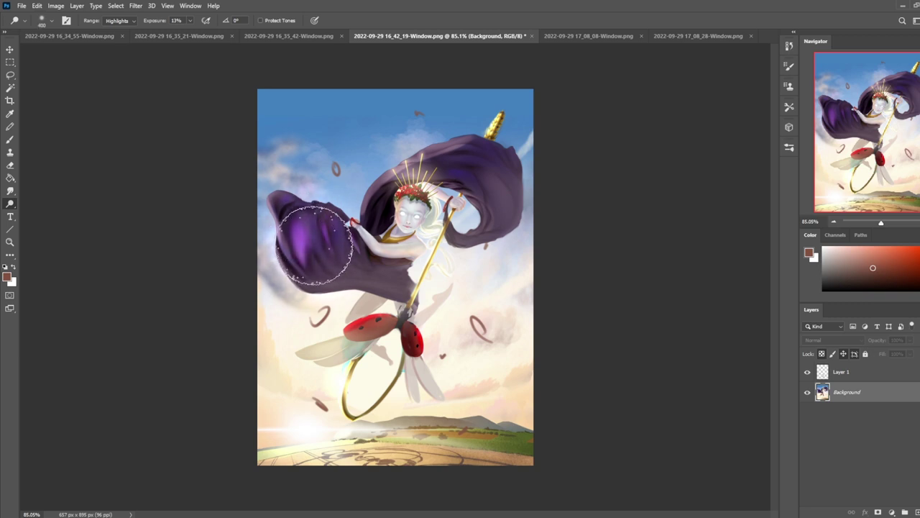
key("bracketleft")
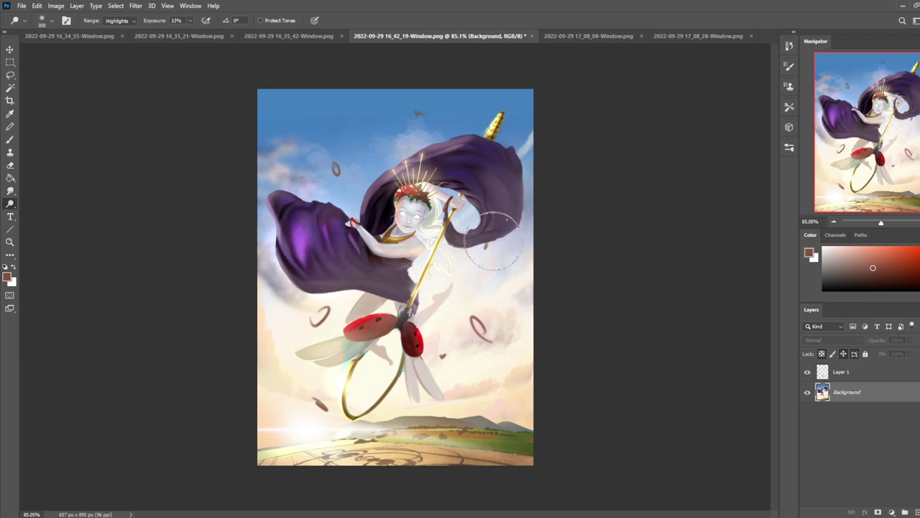
key("ctrl+z")
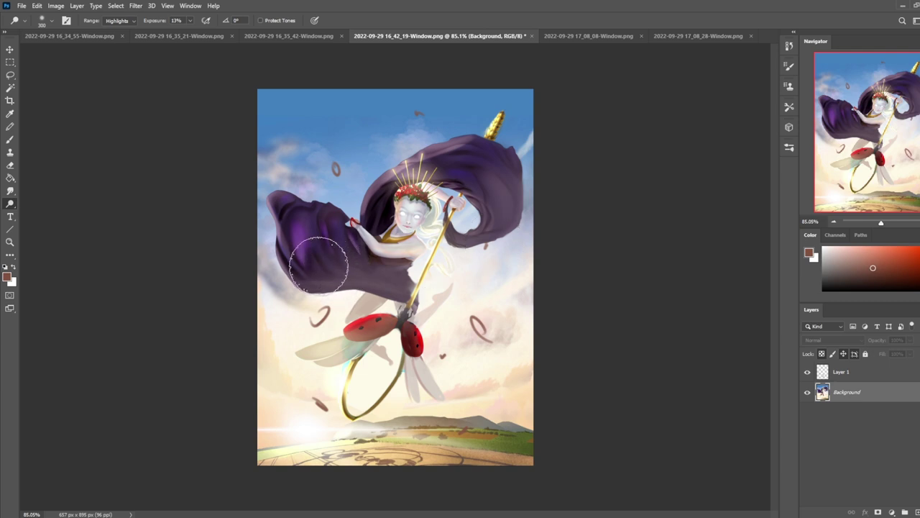
mouse_move(496, 193)
left_mouse_down()
mouse_move(487, 170)
mouse_move(507, 188)
mouse_move(506, 176)
left_mouse_up()
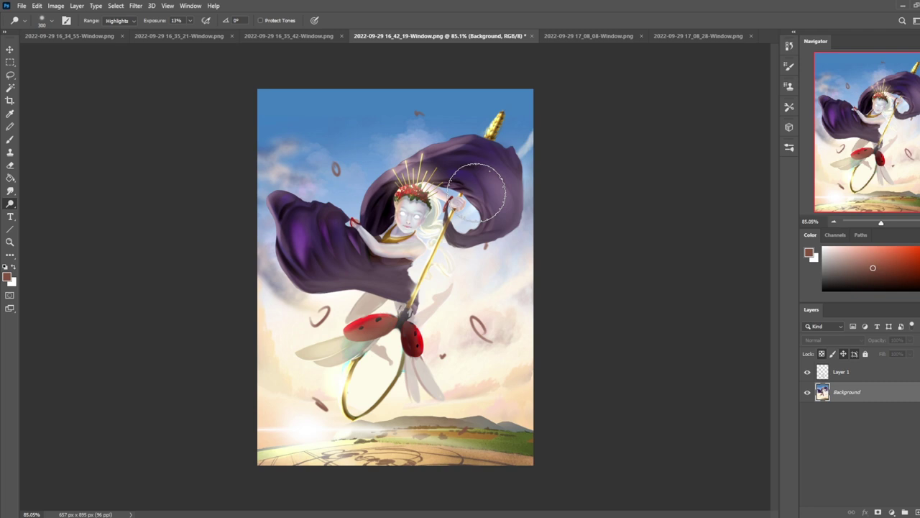
left_click(307, 36)
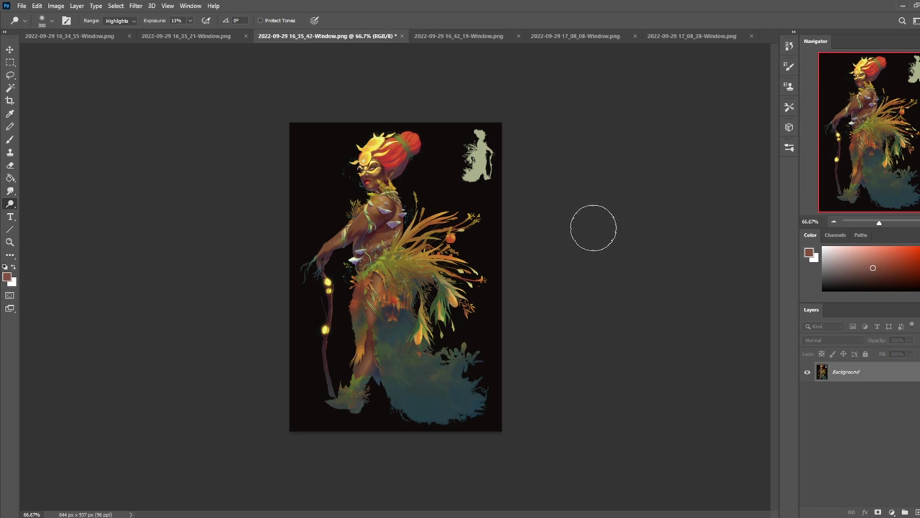
left_click(11, 89)
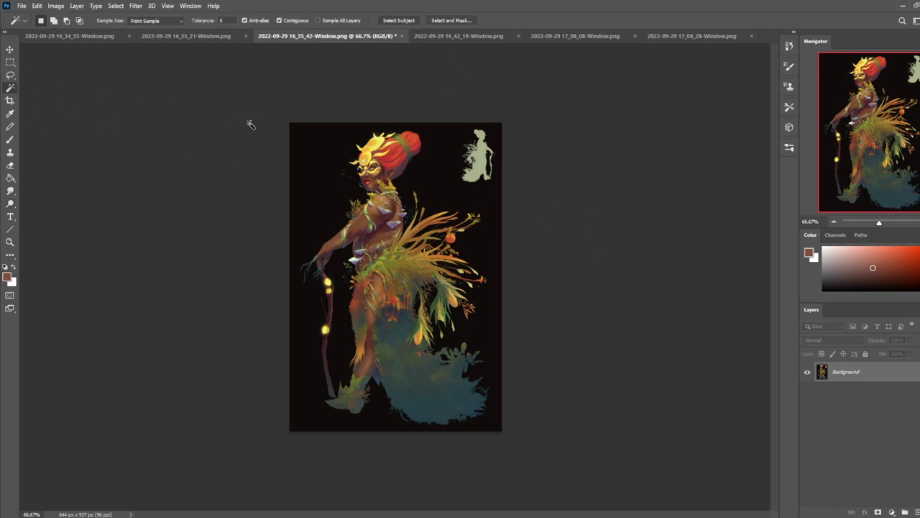
left_click(419, 171)
key("ctrl+d")
key("c")
left_click_drag(502, 430, 503, 440)
key("Return")
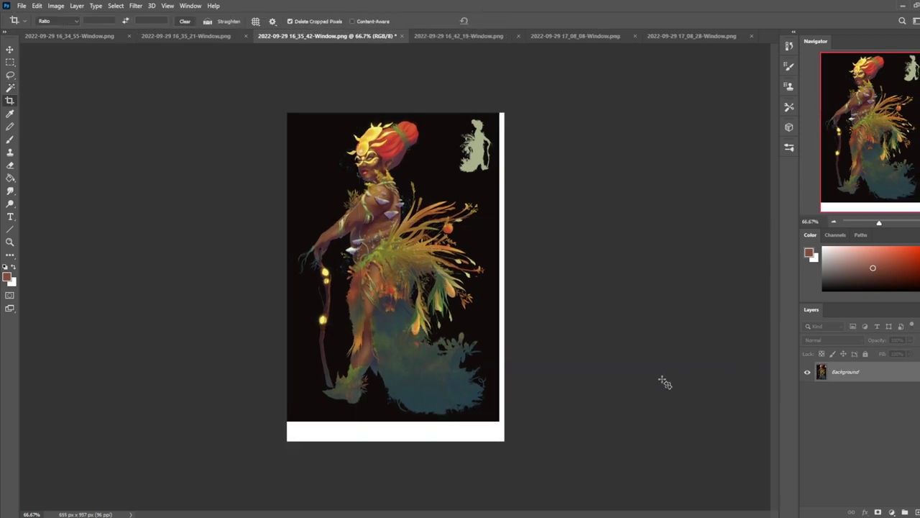
Step: Fill the added white canvas strips with the near-black sampled from the painting's background
key("g")
left_click(374, 396, "alt")
left_click(391, 429)
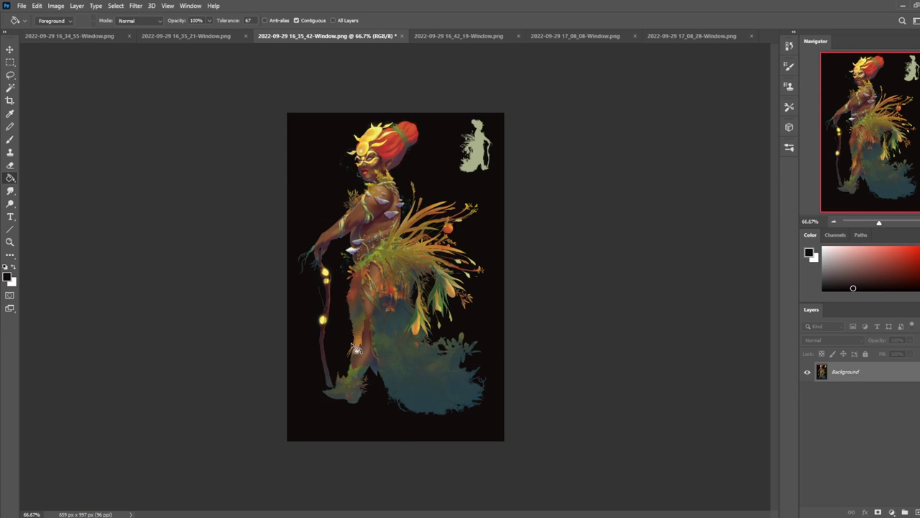
Step: Select the masked figure's front foot with the Lasso, leaving a margin of dark background around it
key("l")
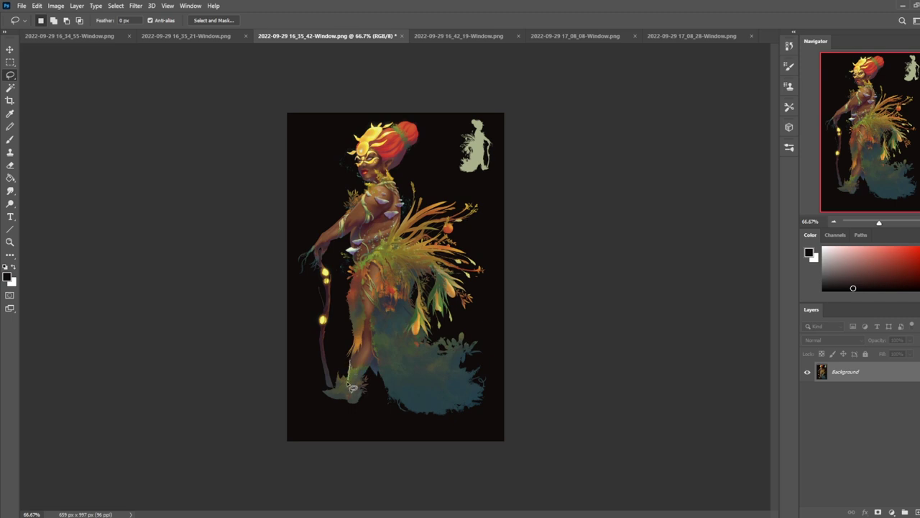
mouse_move(349, 358)
left_mouse_down()
mouse_move(327, 390)
mouse_move(345, 417)
mouse_move(376, 388)
mouse_move(367, 363)
left_mouse_up()
key("shift+BackSpace")
left_click(537, 159)
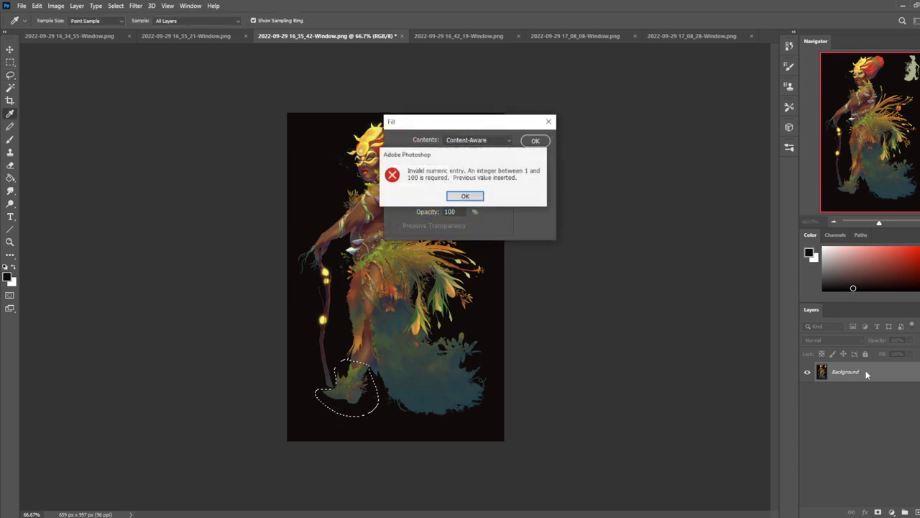
left_click(465, 196)
left_click(545, 156)
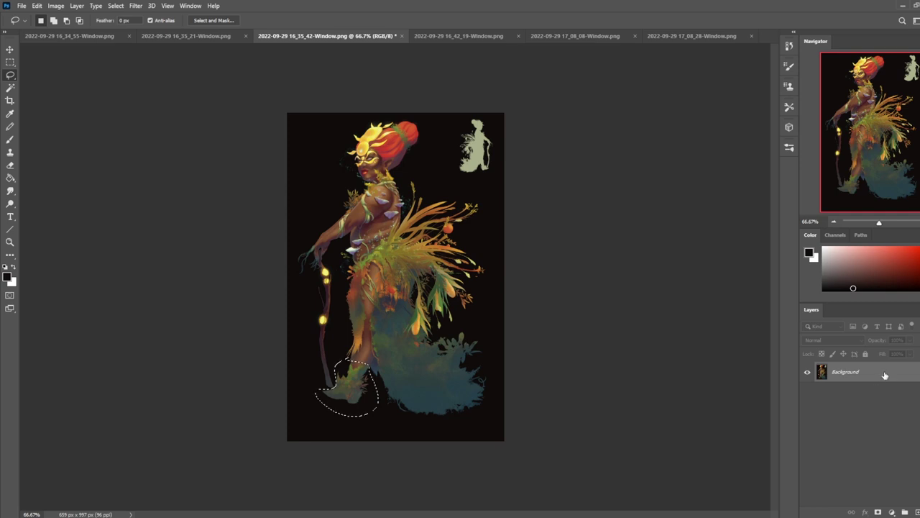
Step: Convert the background into the regular layer Layer 0, and cut and paste the selected foot onto its own layer
double_click(844, 372)
left_click(550, 157)
key("ctrl+x")
key("ctrl+v")
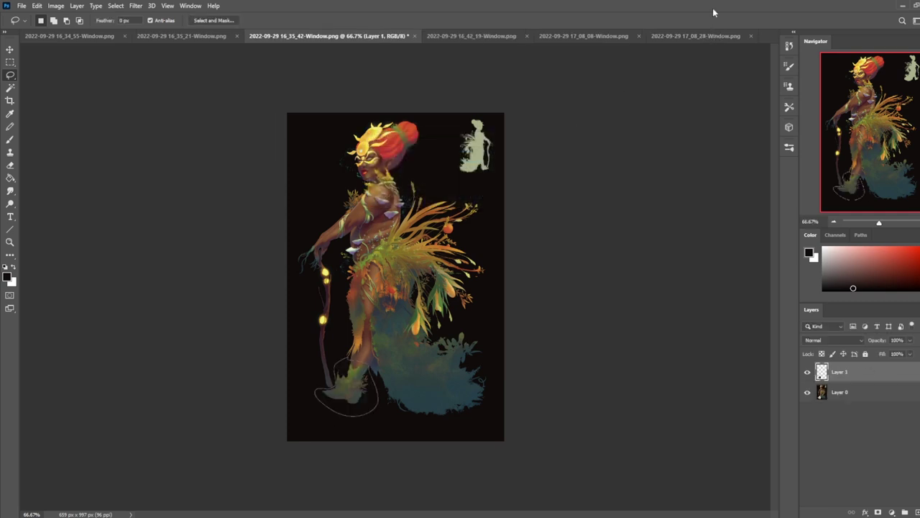
Step: Open the pasted foot layer in the Liquify filter
key("v")
left_click(135, 6)
left_click(161, 94)
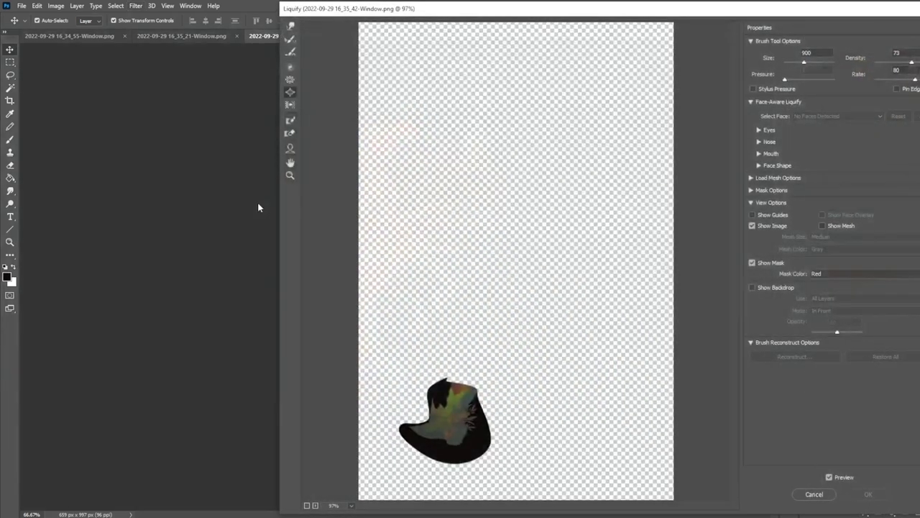
Step: Try to enlarge the front of the foot with the Bloat tool using a smaller brush
key("bracketleft")
key("bracketleft")
key("bracketleft")
key("bracketleft")
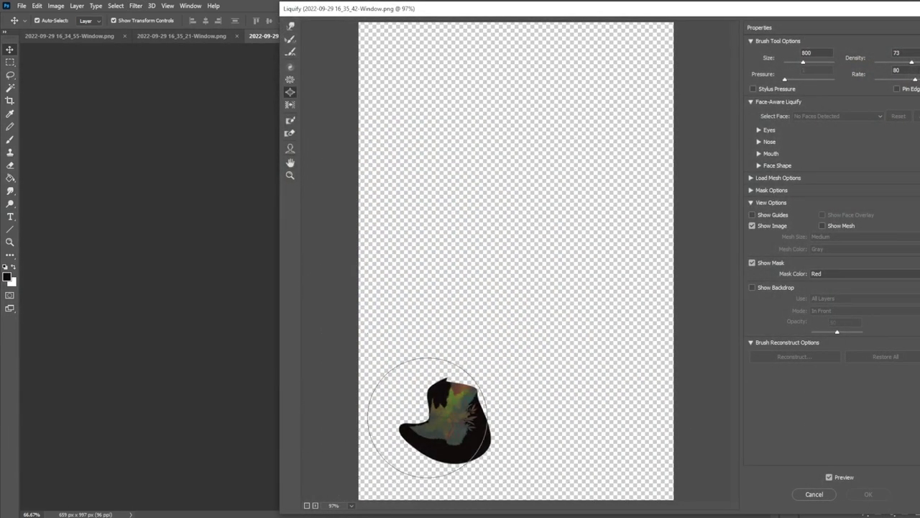
left_click(419, 425)
key("ctrl+z")
Step: Push the foot's toe downward with the Forward Warp tool, reduce the brush size to 60 and undo the last warp stroke
key("w")
key("bracketright")
key("bracketright")
key("bracketright")
key("bracketright")
key("bracketright")
key("bracketright")
key("bracketright")
key("bracketright")
key("bracketright")
key("bracketright")
key("bracketright")
key("bracketright")
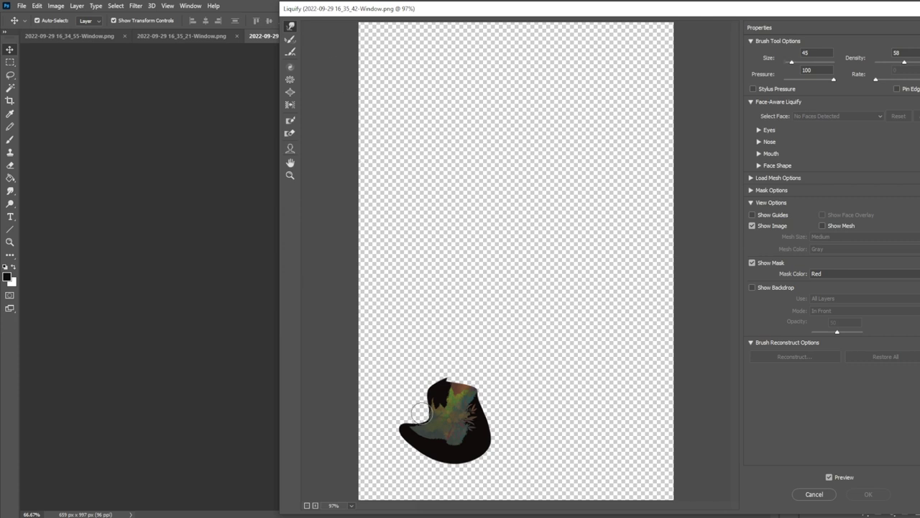
mouse_move(413, 416)
left_mouse_down()
mouse_move(407, 396)
mouse_move(407, 452)
mouse_move(399, 443)
mouse_move(444, 442)
mouse_move(451, 452)
left_mouse_up()
key("bracketleft")
key("bracketleft")
key("bracketleft")
key("bracketleft")
key("ctrl+z")
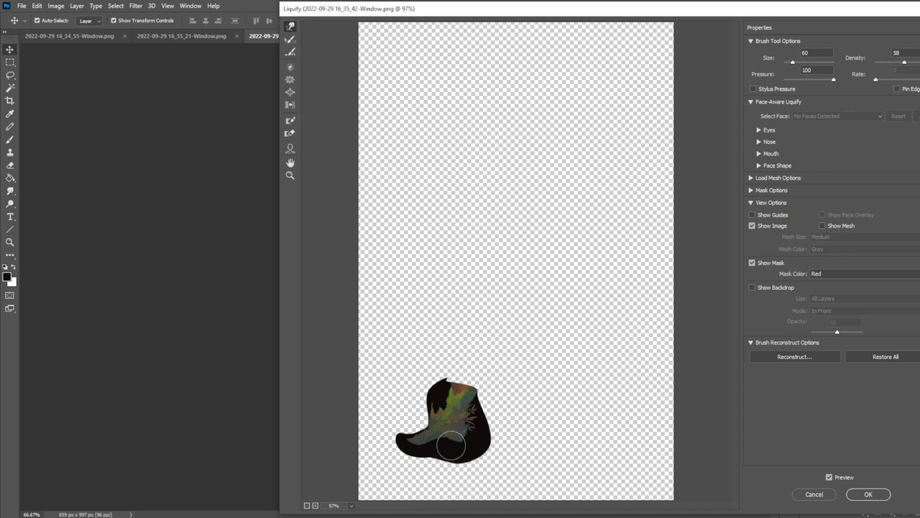
Step: Reshape the underside of the foot with Forward Warp, reducing the brush size to 30
mouse_move(451, 442)
left_mouse_down()
mouse_move(408, 441)
mouse_move(446, 410)
mouse_move(433, 445)
mouse_move(400, 446)
mouse_move(417, 451)
mouse_move(456, 413)
mouse_move(457, 429)
mouse_move(482, 379)
mouse_move(491, 385)
mouse_move(443, 441)
left_mouse_up()
key("bracketleft")
key("bracketleft")
key("bracketleft")
key("bracketleft")
key("bracketleft")
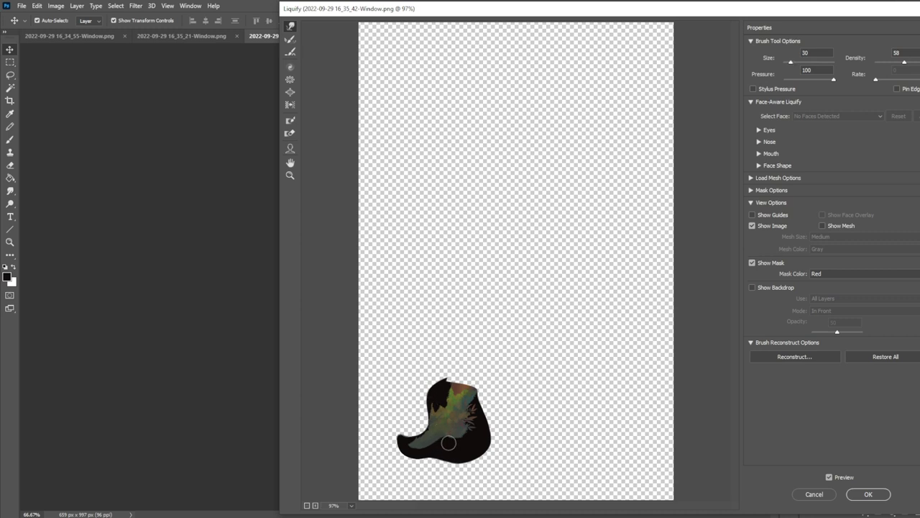
Step: Refine the instep and toe with Forward Warp at brush size 70, and apply the Liquify changes
key("bracketright")
key("bracketright")
key("bracketright")
key("bracketright")
mouse_move(421, 431)
left_mouse_down()
mouse_move(435, 411)
mouse_move(424, 408)
mouse_move(428, 401)
mouse_move(399, 442)
mouse_move(404, 453)
mouse_move(434, 429)
mouse_move(425, 454)
mouse_move(451, 433)
mouse_move(417, 444)
mouse_move(449, 436)
left_mouse_up()
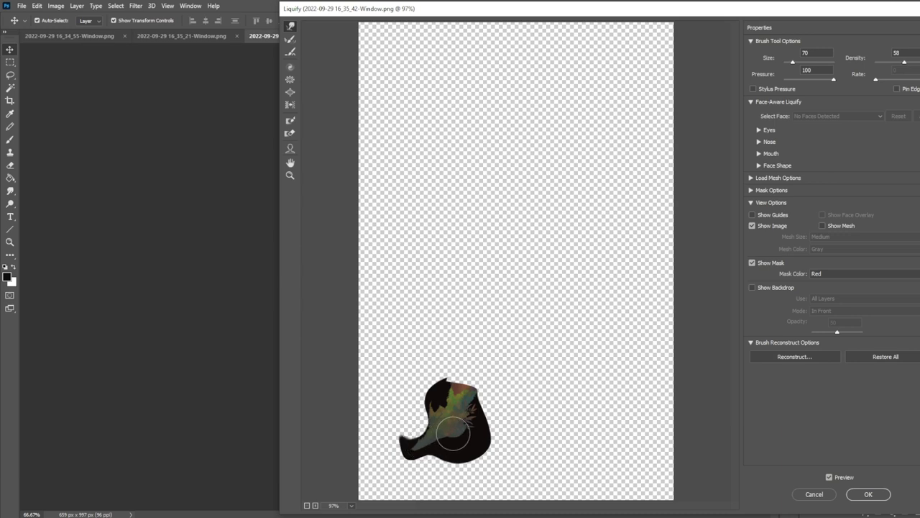
left_click(868, 495)
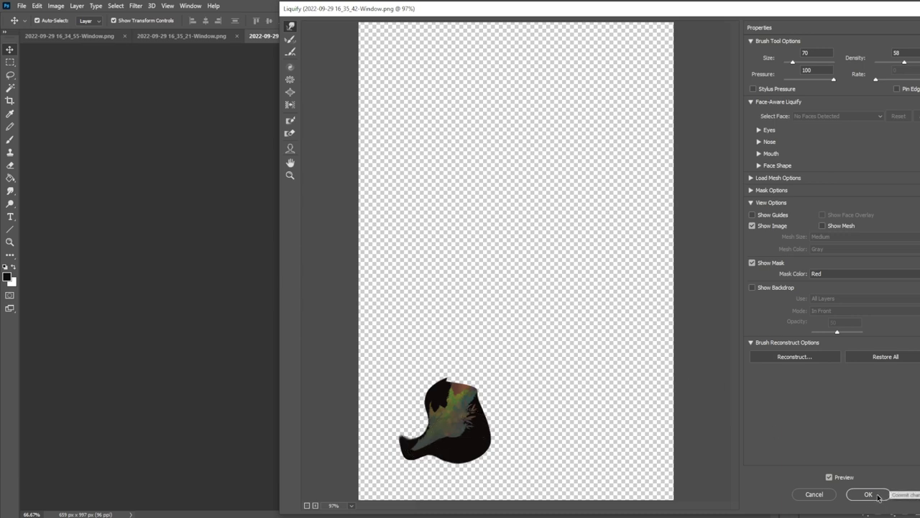
Step: Rotate the foot layer counterclockwise so its toe points down, shift it slightly under the ankle, and commit the transform
left_click_drag(360, 349, 346, 348)
left_click_drag(358, 385, 372, 386)
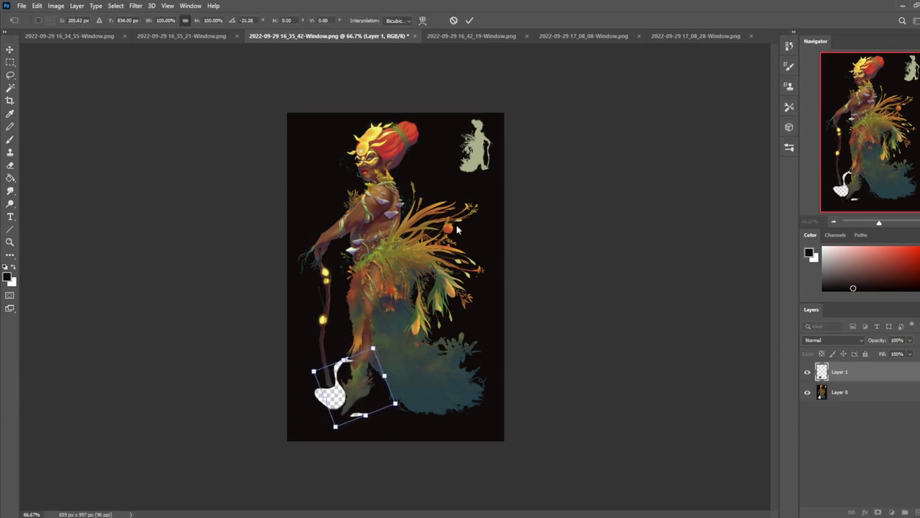
left_click(468, 20)
key("l")
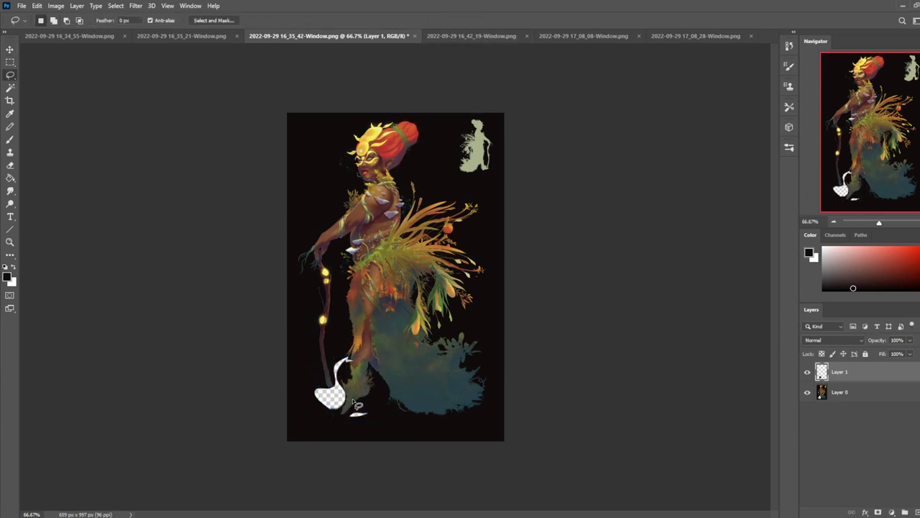
Step: Add a new layer beneath the painting and fill it with black to cover the transparent gaps
key("ctrl+j")
left_click_drag(874, 400, 882, 439)
key("g")
left_click(455, 415)
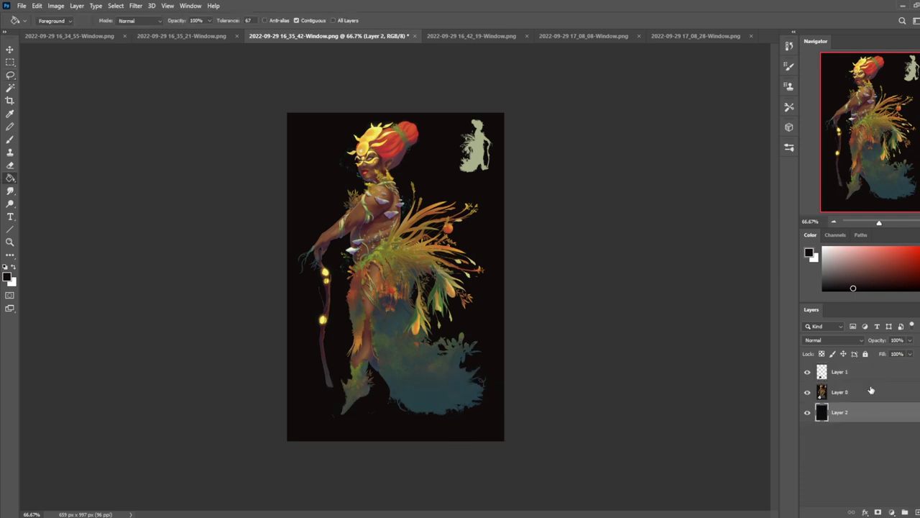
Step: Merge the separate foot layer into the main painting on Layer 0, keeping the black background layer separate
left_click(843, 390)
key("b")
left_click(354, 422, "alt")
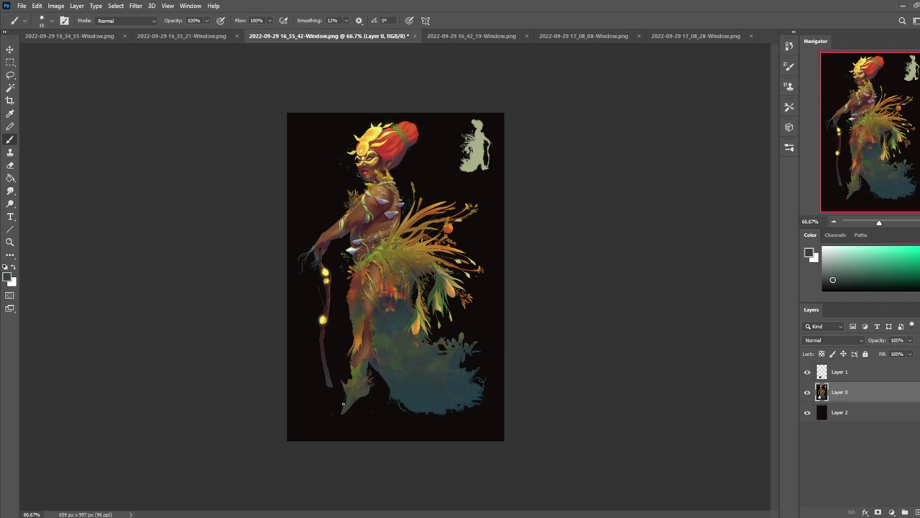
left_click(207, 20)
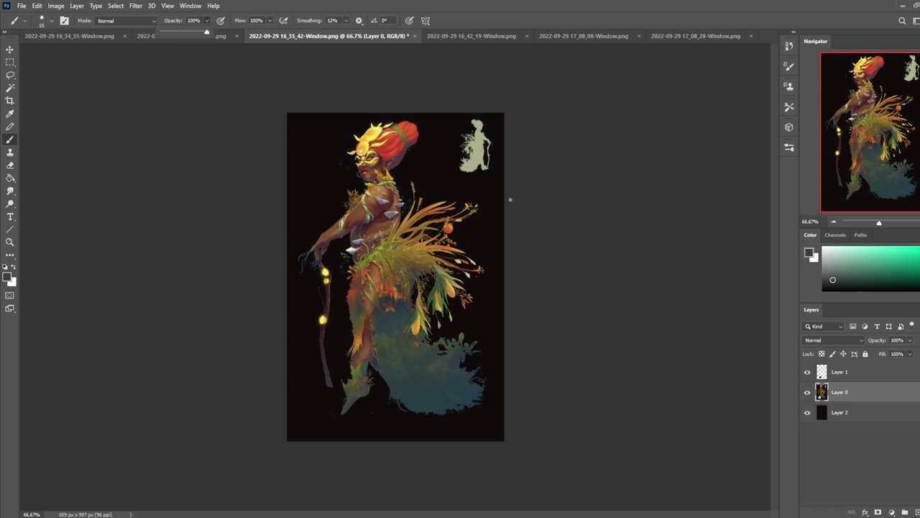
right_click(843, 388)
left_click(762, 390)
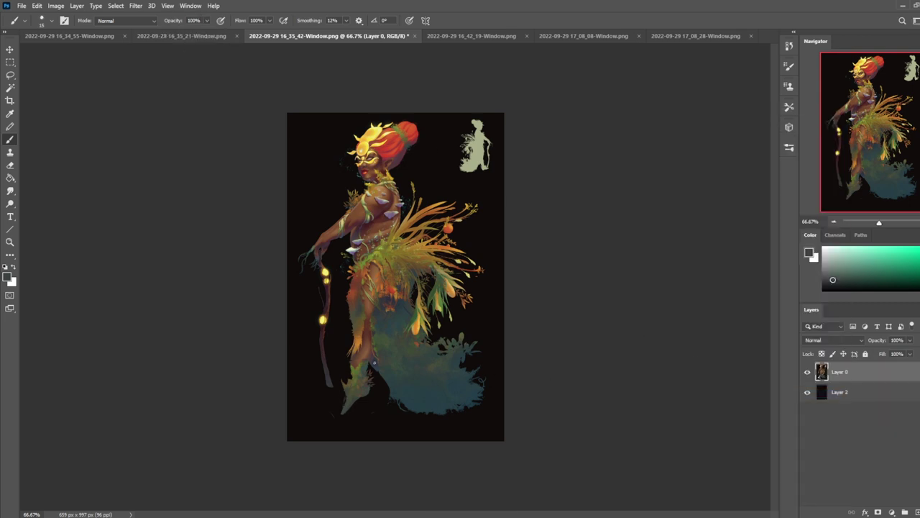
Step: Extend the toe with sampled olive and touch up the ankle with sampled black and teal using the Brush
left_click(344, 401, "alt")
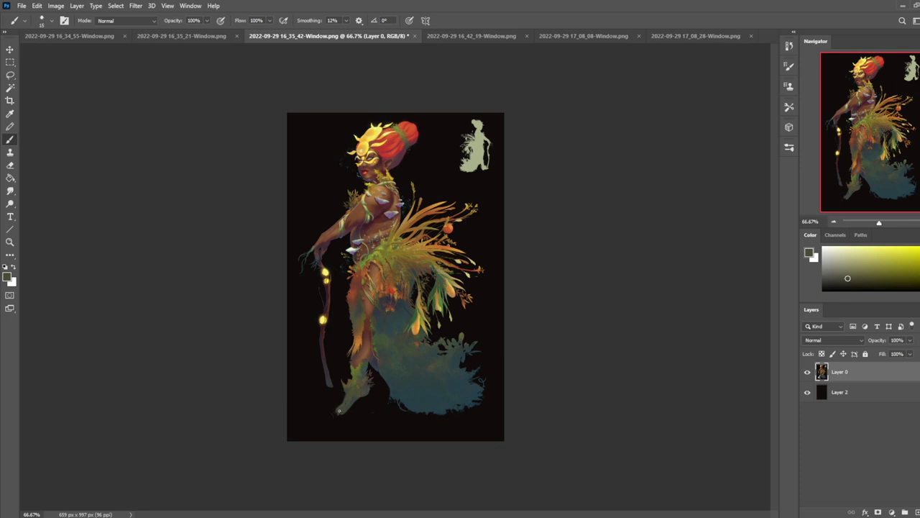
left_click(349, 367, "alt")
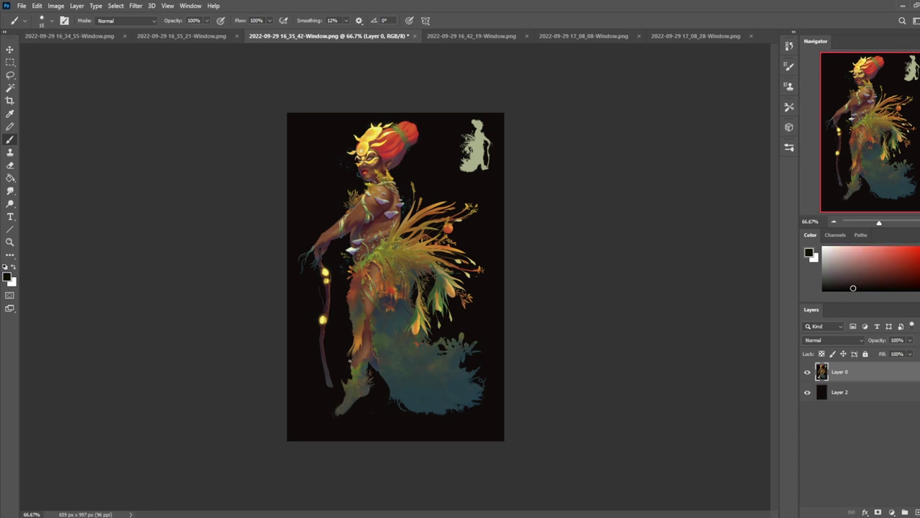
left_click(363, 394, "alt")
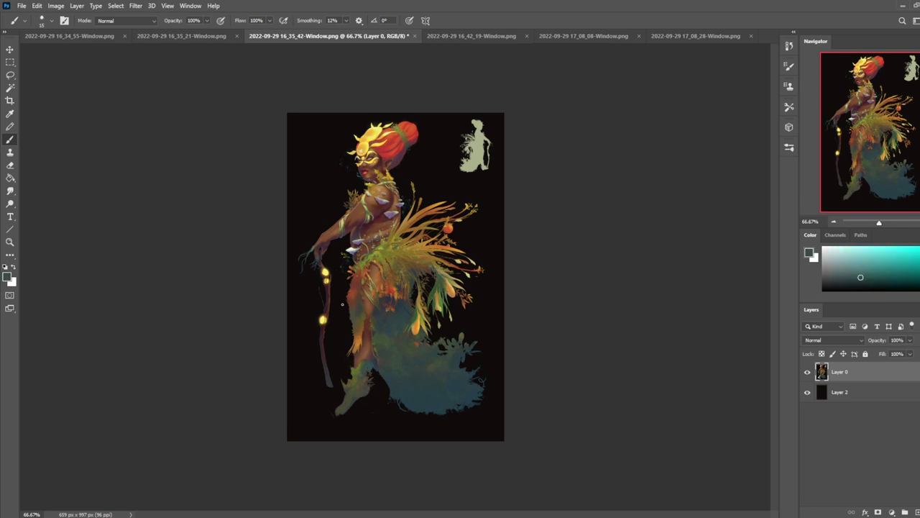
Step: Lasso the foot and ankle, rotate the selection so the toe points further down beneath the leg, and commit the transform
key("v")
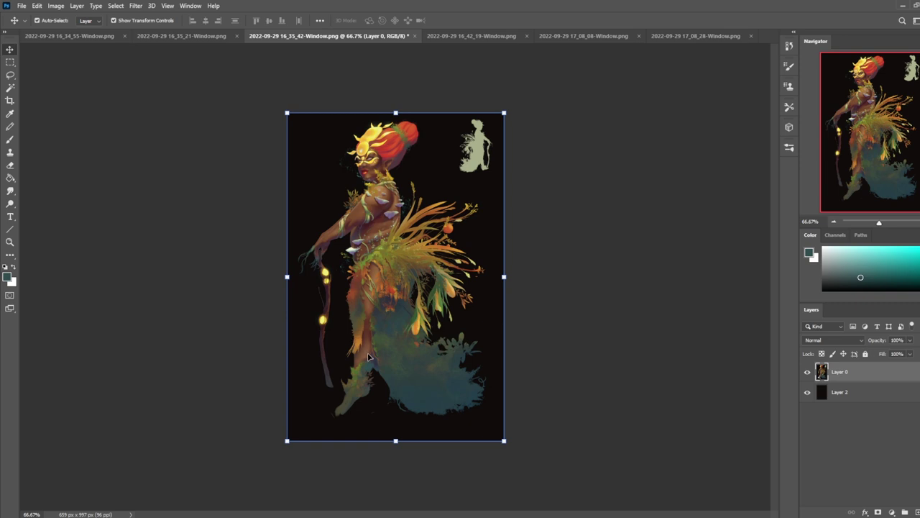
key("l")
mouse_move(383, 379)
left_mouse_down()
mouse_move(350, 359)
mouse_move(322, 411)
mouse_move(379, 377)
left_mouse_up()
key("v")
left_click_drag(356, 349, 374, 381)
left_click(469, 21)
key("e")
key("b")
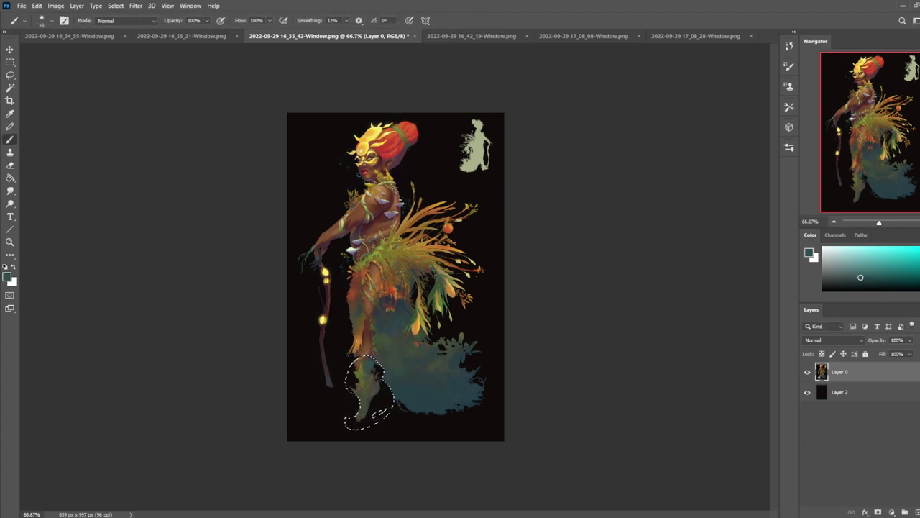
Step: Clear the selection and repaint the front of the ankle with sampled black and brown to blend it into the shin
right_click(356, 347)
left_click(410, 151)
left_click(353, 363, "alt")
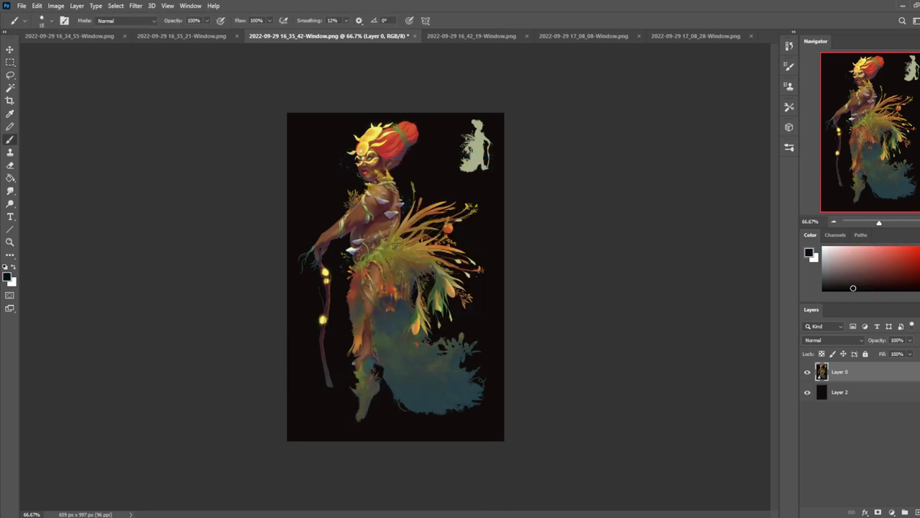
left_click(361, 355, "alt")
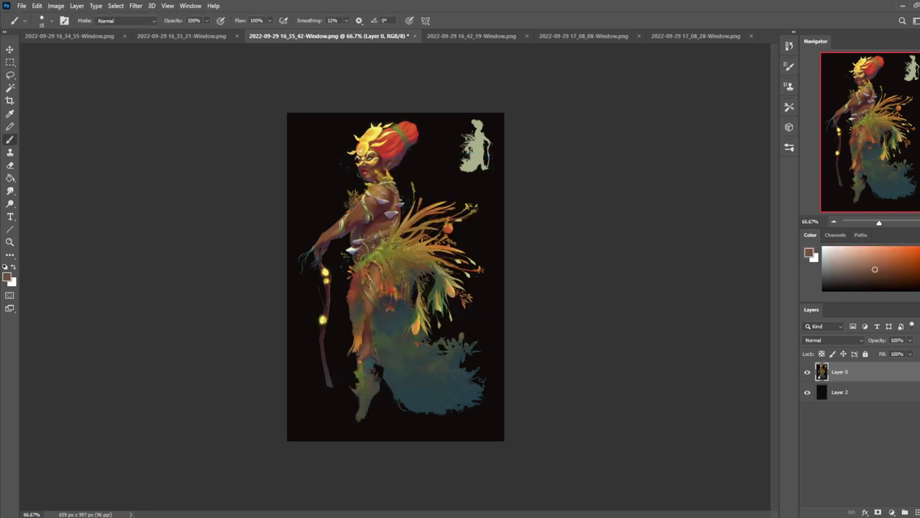
left_click(354, 354, "alt")
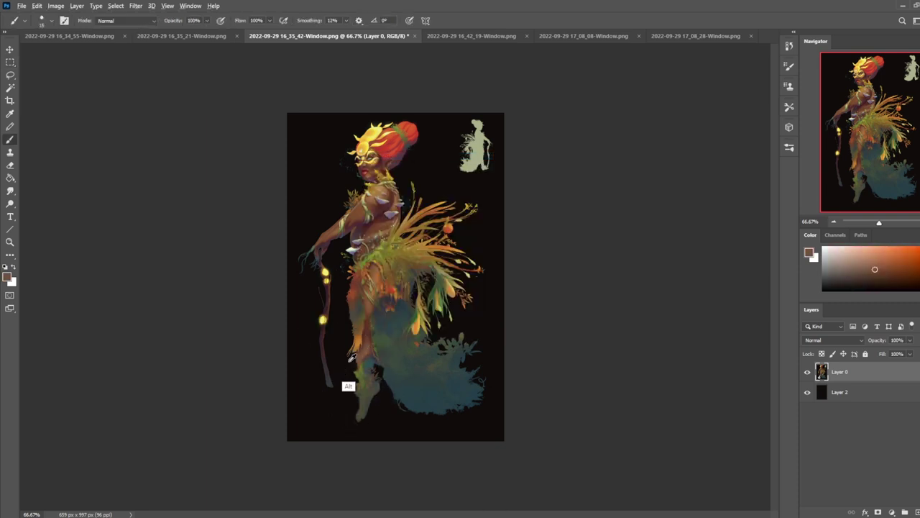
Step: Refine the toe and sole outline with a size 15 brush, alternating olive and black sampled from the painting
left_click(360, 397, "alt")
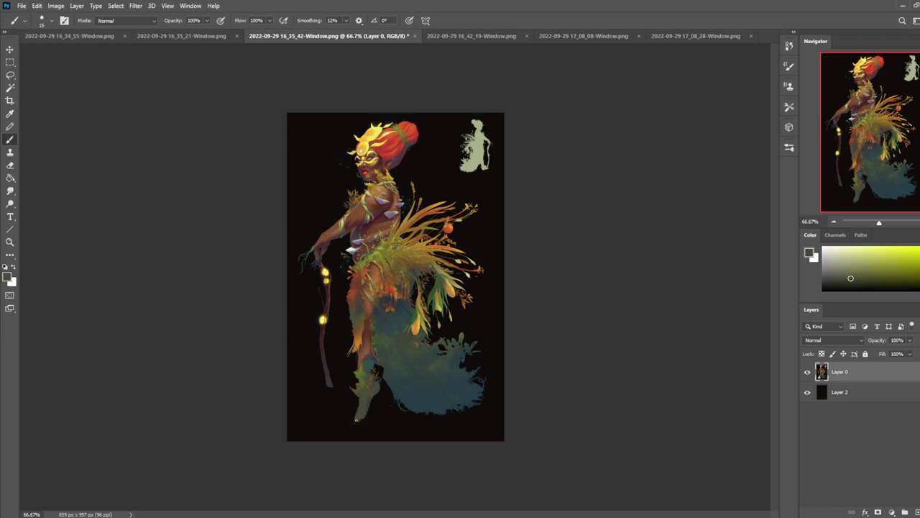
left_click(363, 419, "alt")
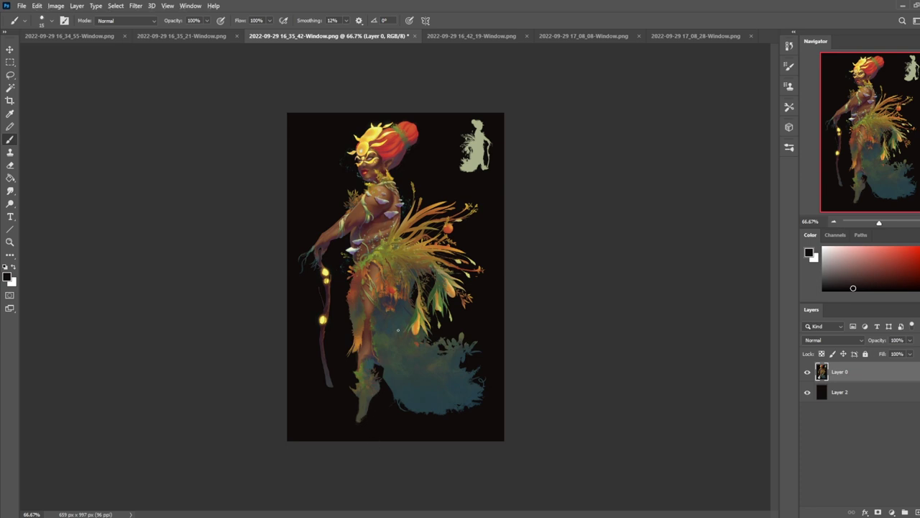
left_click(363, 415, "alt")
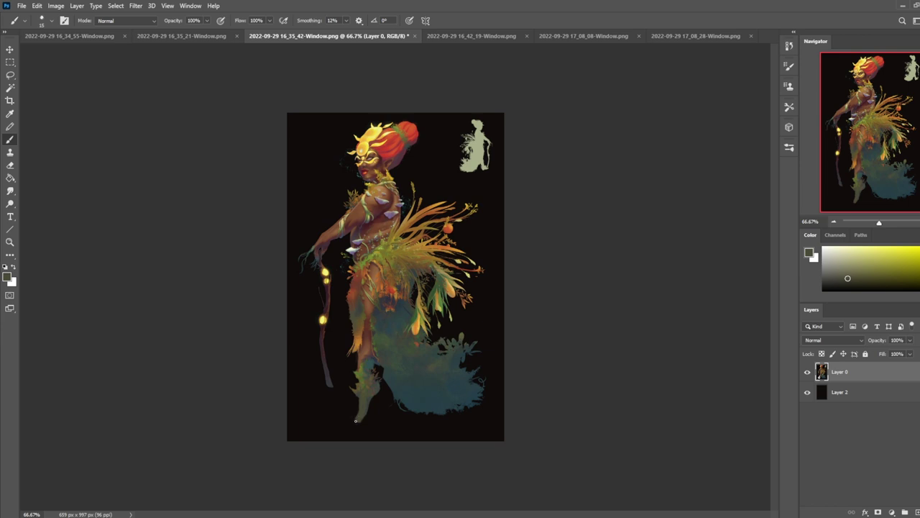
left_click(354, 413, "alt")
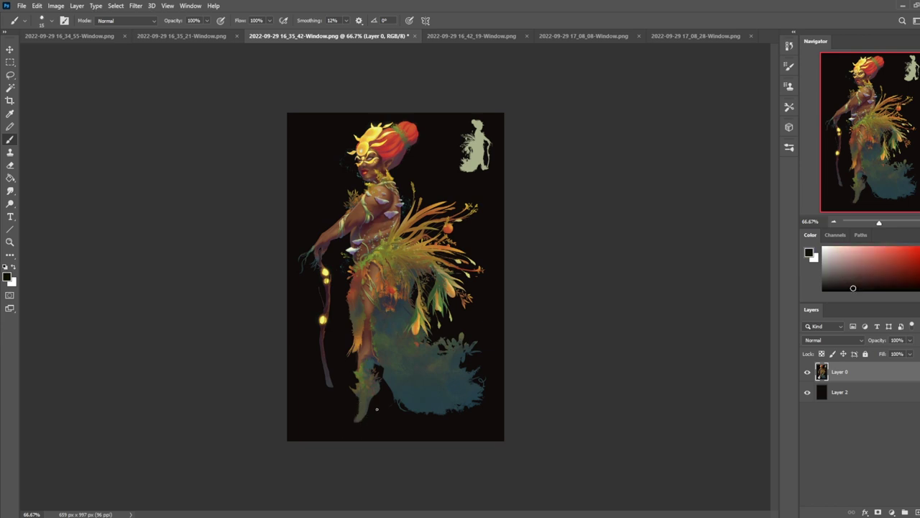
left_click(365, 412, "alt")
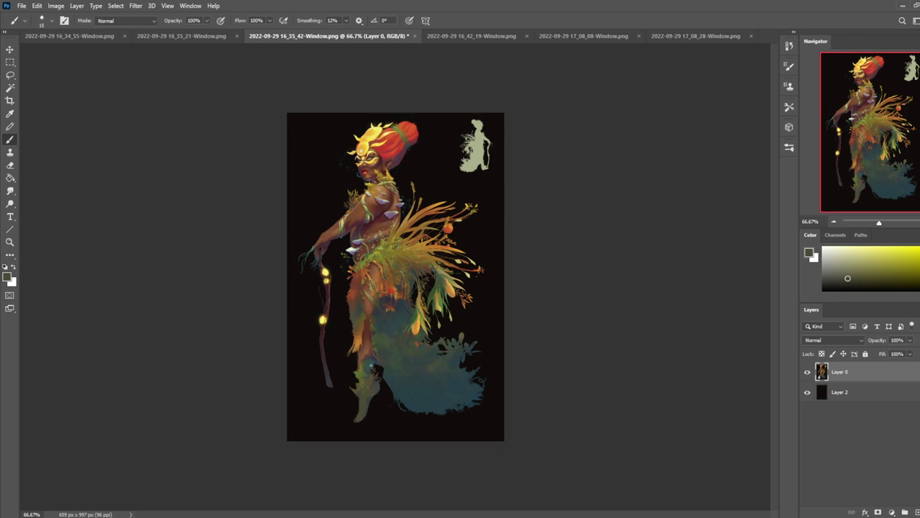
Step: Touch up the heel and ankle edges with sampled teal and black
left_click(373, 370, "alt")
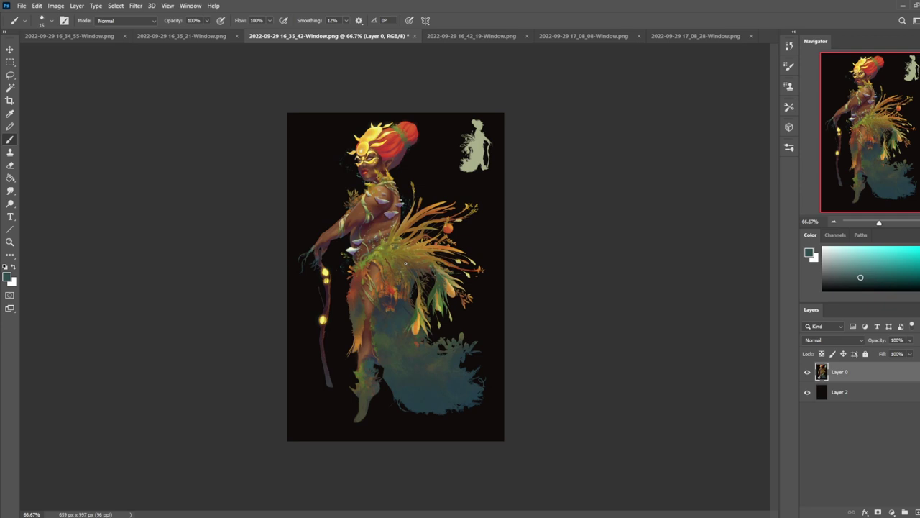
left_click(352, 364, "alt")
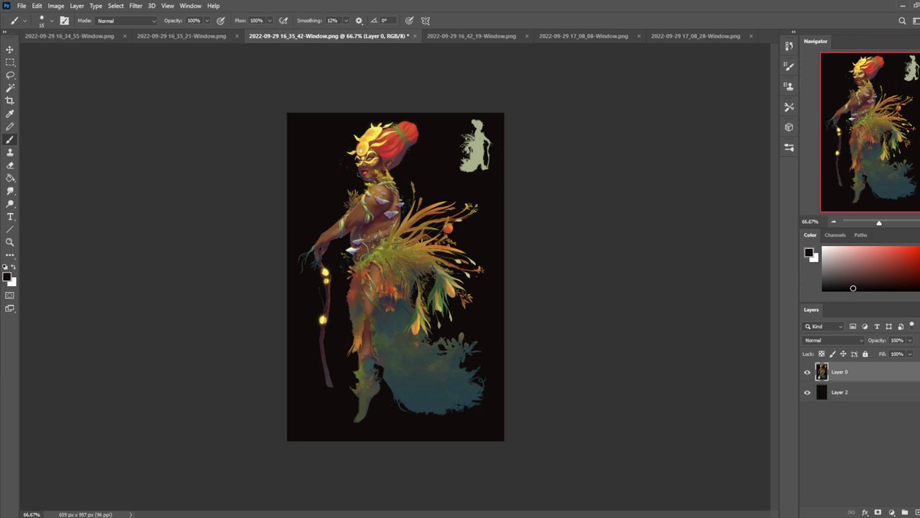
Step: Choose a large soft brush at size 500 and add a new top layer in Soft Light mode
right_click(416, 269)
double_click(443, 333)
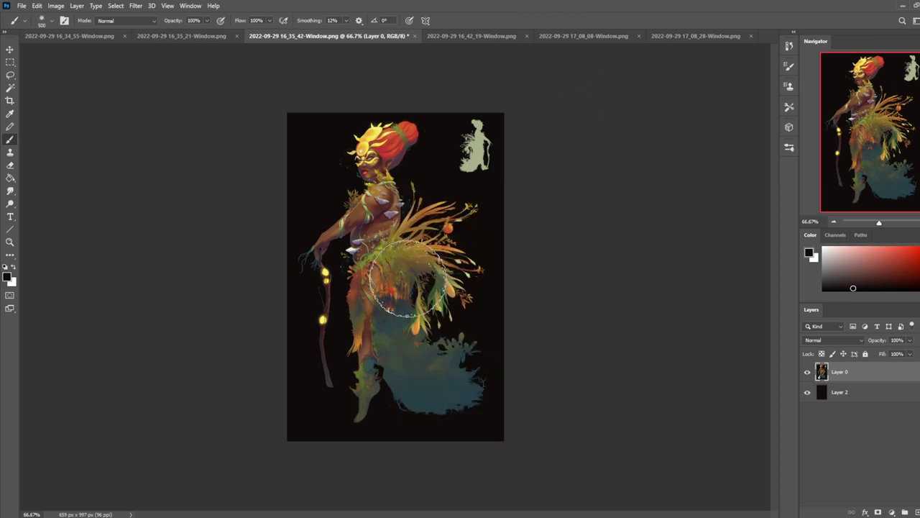
left_click(905, 511)
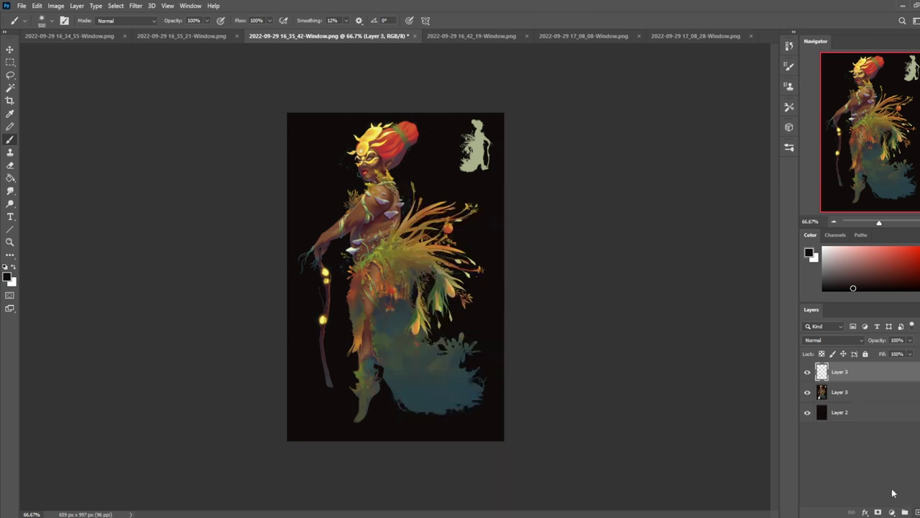
left_click(816, 342)
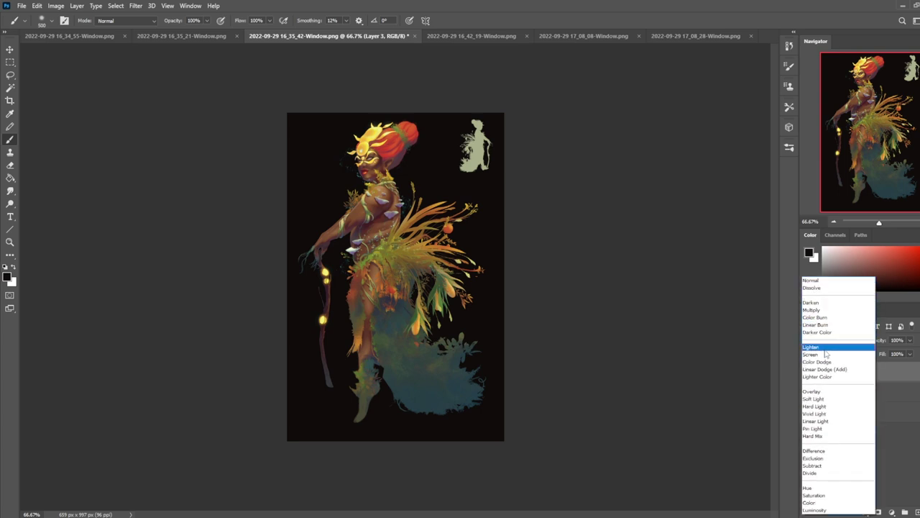
left_click(826, 348)
left_click(831, 344)
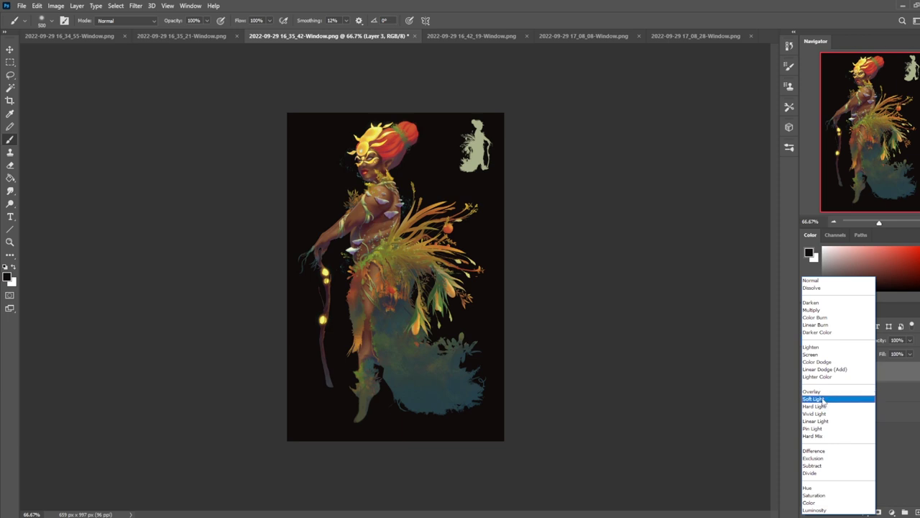
left_click(823, 399)
Step: Brush a yellow glow sampled from the headdress over the figure at brush size 1400
left_click(372, 141, "alt")
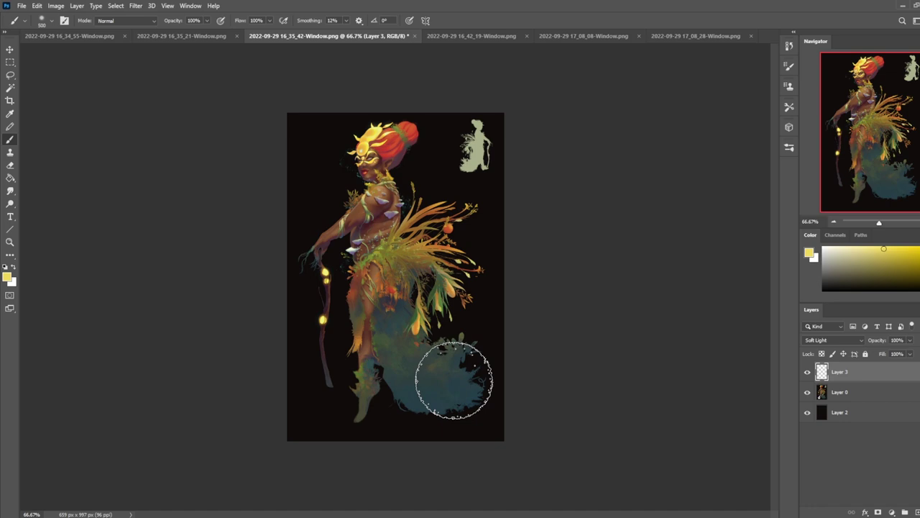
key("bracketright")
key("bracketright")
key("bracketright")
key("bracketright")
key("bracketright")
key("bracketright")
key("bracketright")
key("bracketright")
key("bracketright")
mouse_move(397, 149)
left_mouse_down()
mouse_move(386, 142)
mouse_move(378, 230)
mouse_move(380, 400)
mouse_move(560, 338)
left_mouse_up()
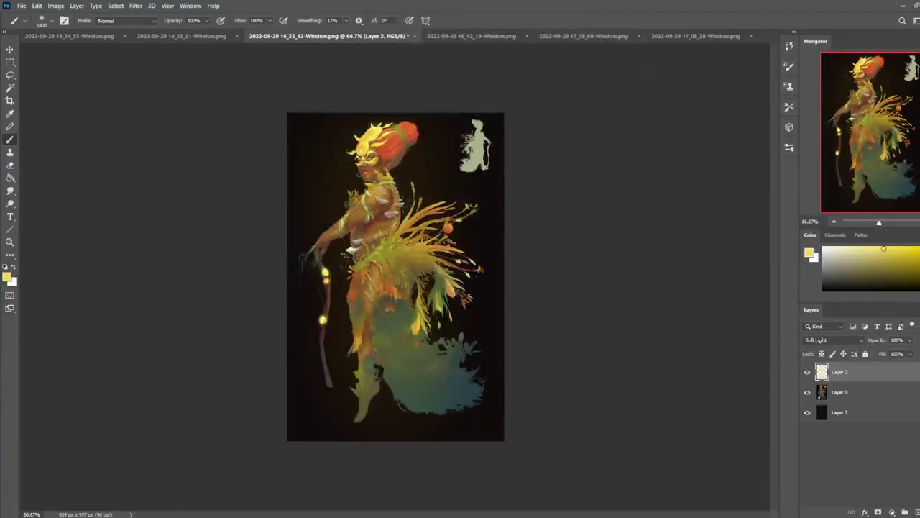
Step: Glaze bright light blue over the skirt, and paint it behind the hair bun at brush size 250
left_click(895, 247)
mouse_move(413, 210)
left_mouse_down()
mouse_move(392, 294)
mouse_move(400, 240)
mouse_move(420, 266)
mouse_move(415, 304)
mouse_move(423, 305)
left_mouse_up()
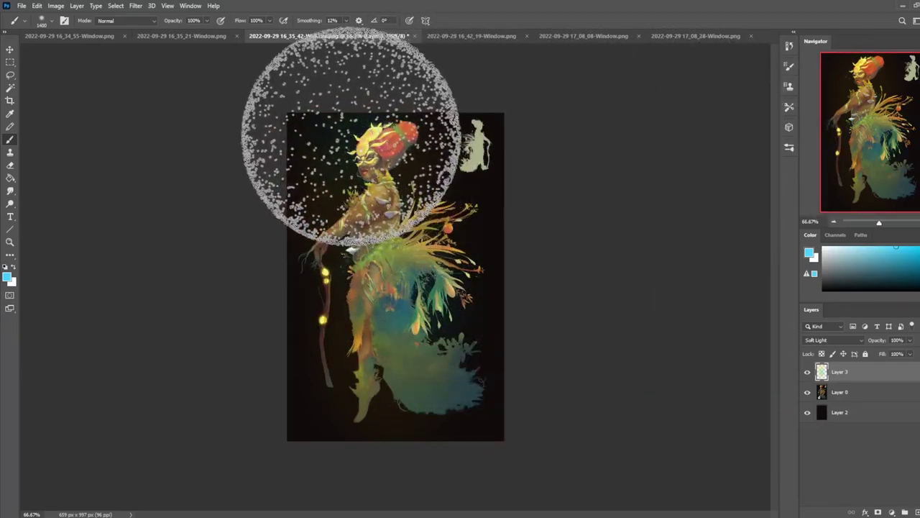
key("bracketleft")
key("bracketleft")
key("bracketleft")
key("bracketleft")
key("bracketleft")
key("bracketleft")
key("bracketleft")
key("bracketleft")
key("bracketleft")
key("bracketleft")
key("bracketleft")
key("bracketleft")
key("bracketleft")
key("bracketleft")
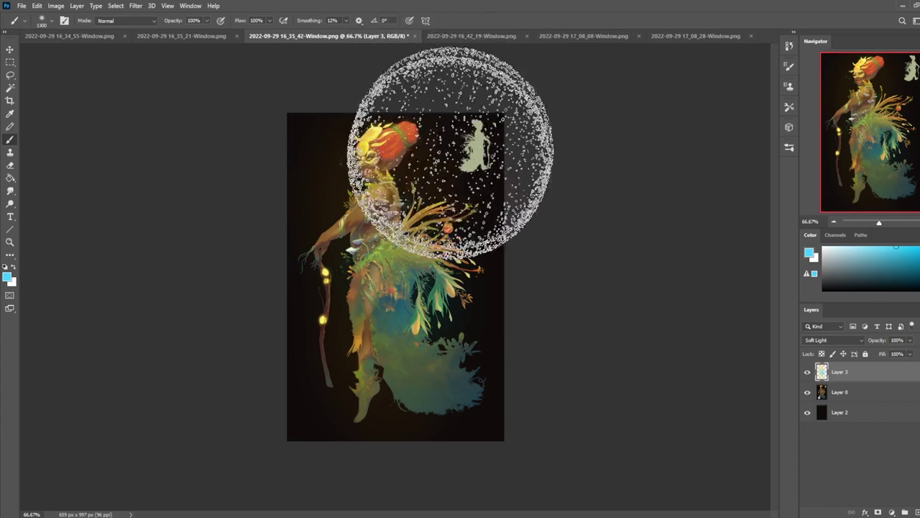
key("bracketright")
key("bracketright")
key("bracketright")
key("bracketright")
key("bracketright")
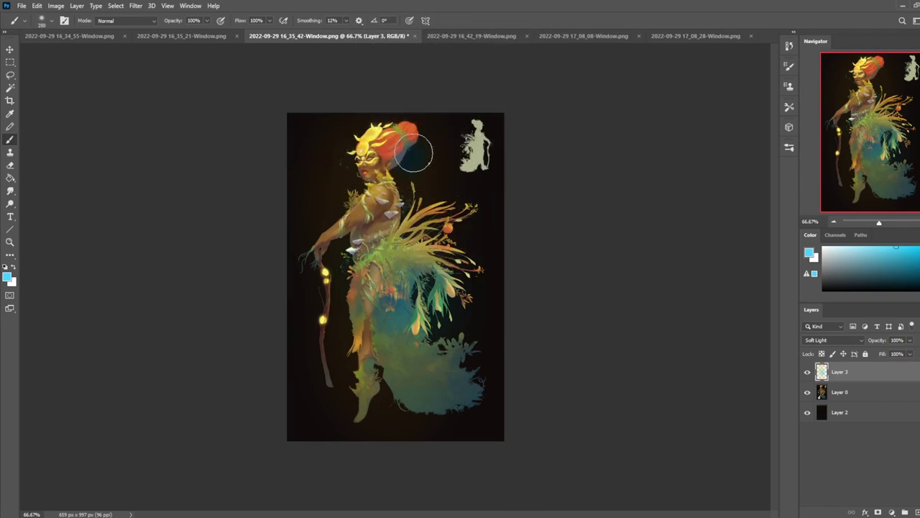
Step: Spread the light blue glow over the lower leg and foot, enlarging the brush to 600
key("bracketleft")
key("bracketleft")
key("bracketleft")
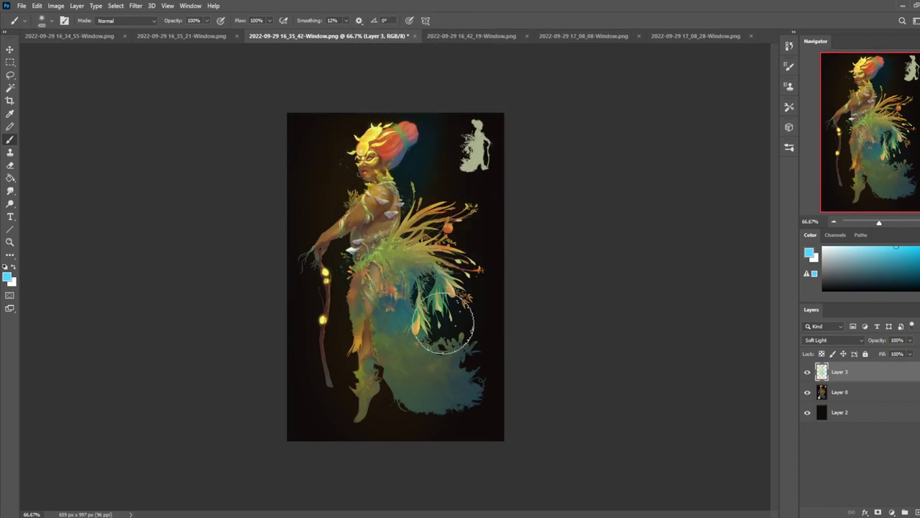
key("bracketright")
key("bracketright")
key("bracketright")
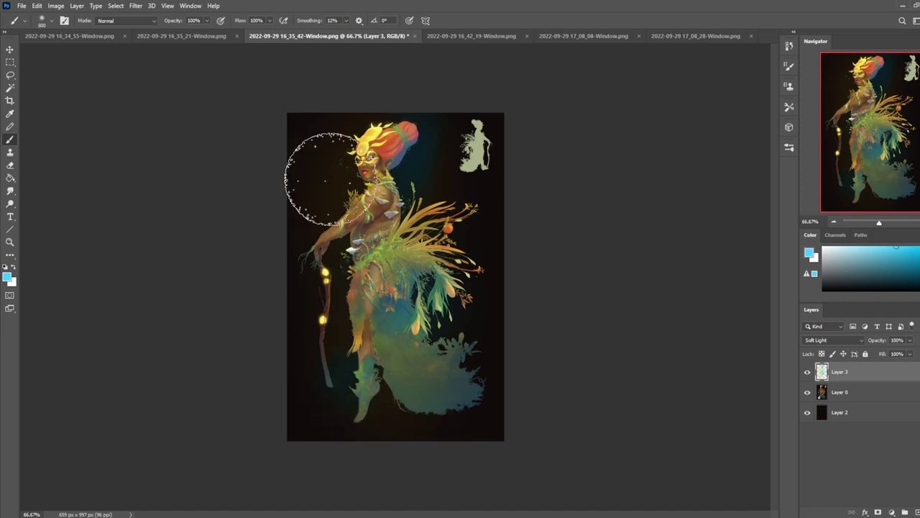
Step: Sample yellow from the staff and paint a glow around its upper lights, reducing the brush from 300 to 150
left_click(320, 311, "alt")
key("bracketleft")
key("bracketleft")
key("bracketleft")
key("bracketleft")
key("bracketleft")
key("bracketleft")
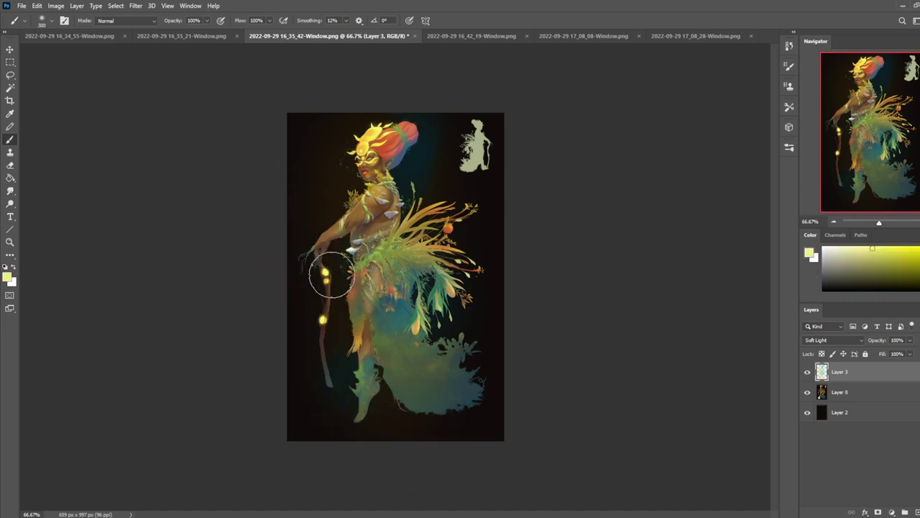
left_click_drag(324, 271, 325, 272)
key("bracketleft")
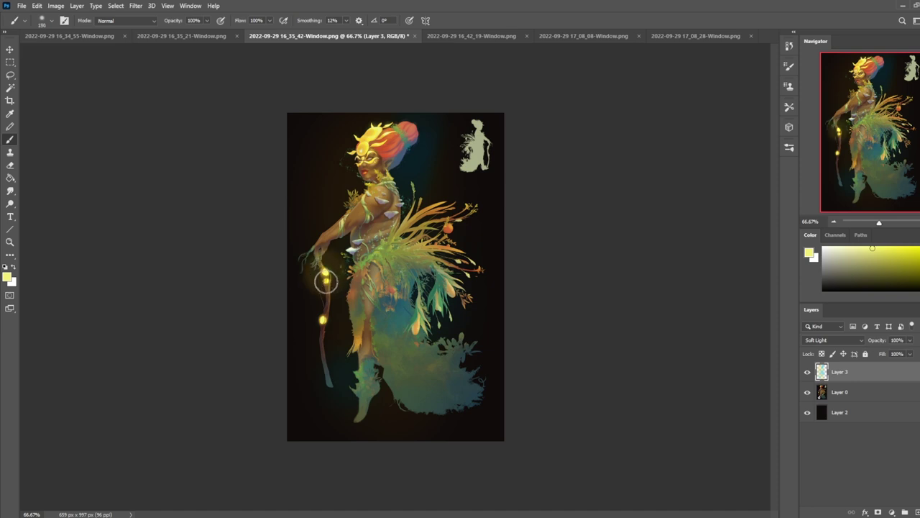
Step: Paint a wider yellow glow around the staff's lower light, and reduce the brush size to 125
key("bracketright")
key("bracketright")
key("bracketright")
key("bracketright")
left_click(324, 323)
key("bracketleft")
key("bracketleft")
key("bracketleft")
key("bracketleft")
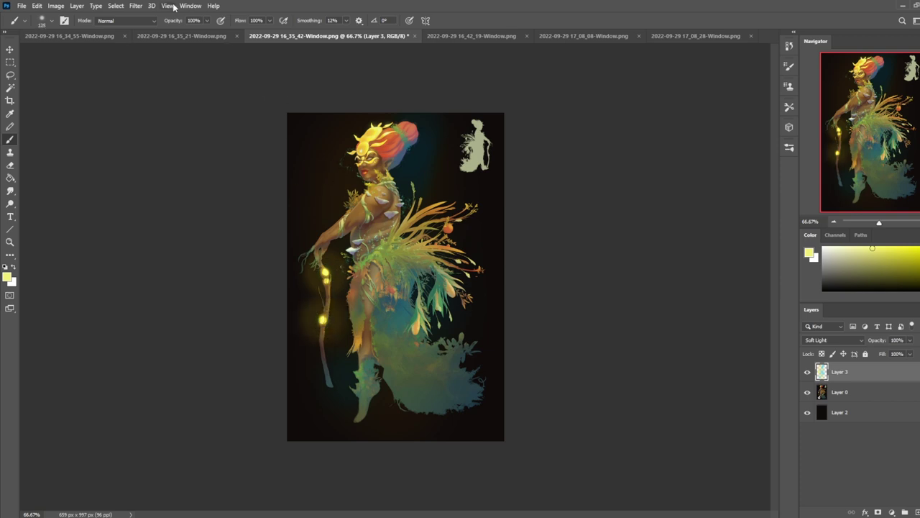
Step: Paint over the small pale silhouette beside the figure with black on Layer 0
left_click(205, 22)
left_click(877, 412)
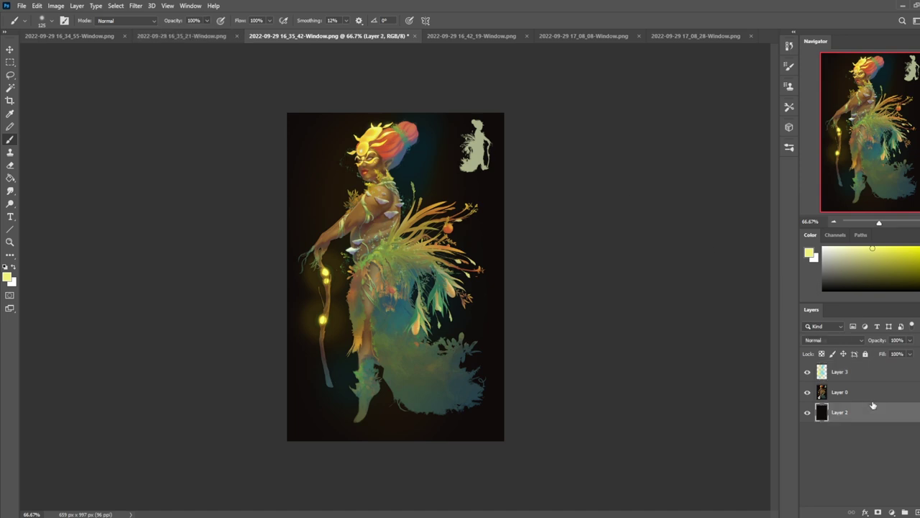
left_click(869, 396)
left_click(867, 266)
mouse_move(477, 99)
left_mouse_down()
mouse_move(462, 172)
mouse_move(488, 171)
mouse_move(538, 220)
left_mouse_up()
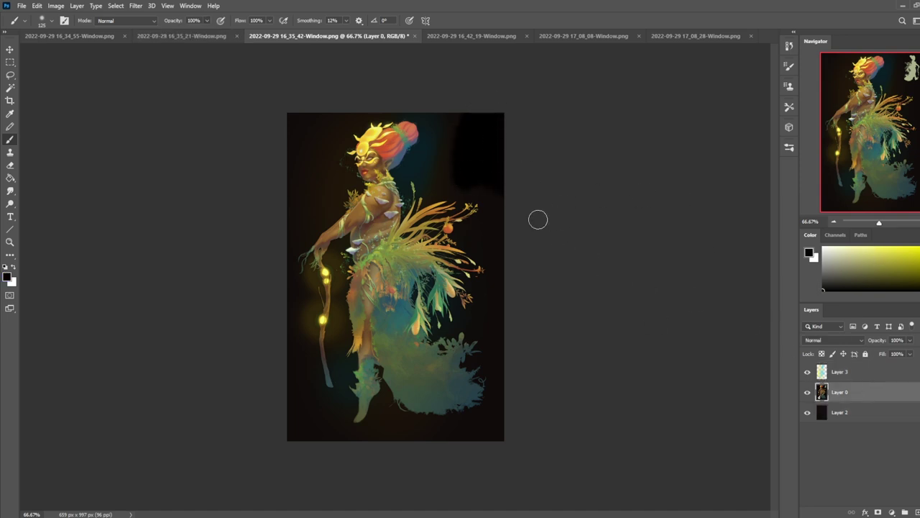
right_click(856, 381)
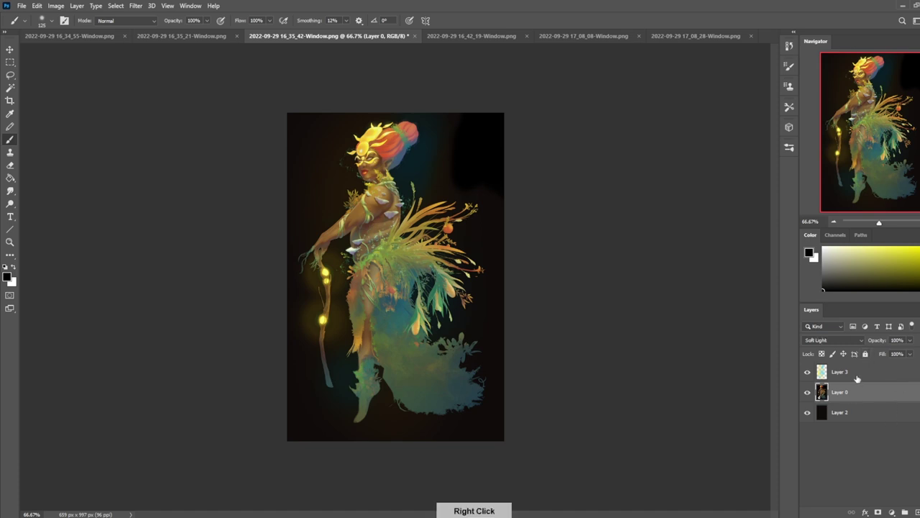
left_click(777, 392)
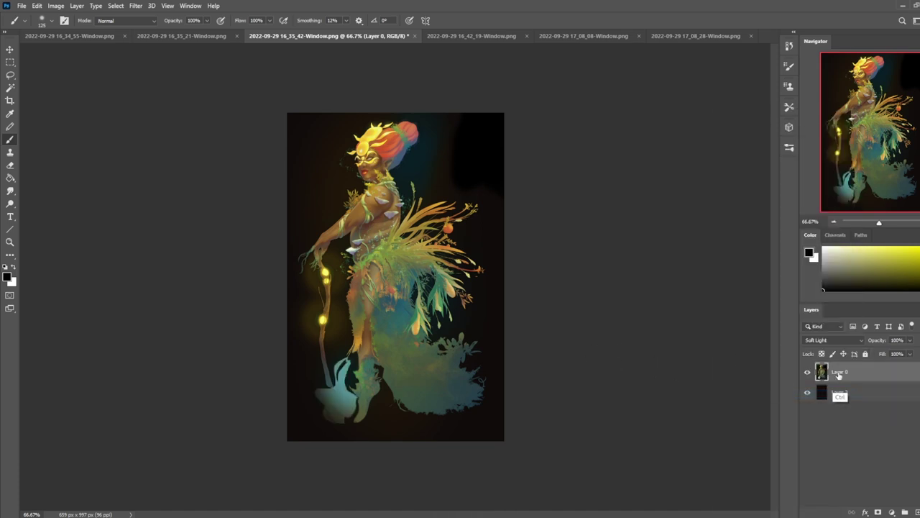
key("ctrl+z")
Step: Merge Layer 0 down into Layer 2 and shift the painted figure slightly right and down on the canvas
right_click(849, 392)
left_click(768, 401)
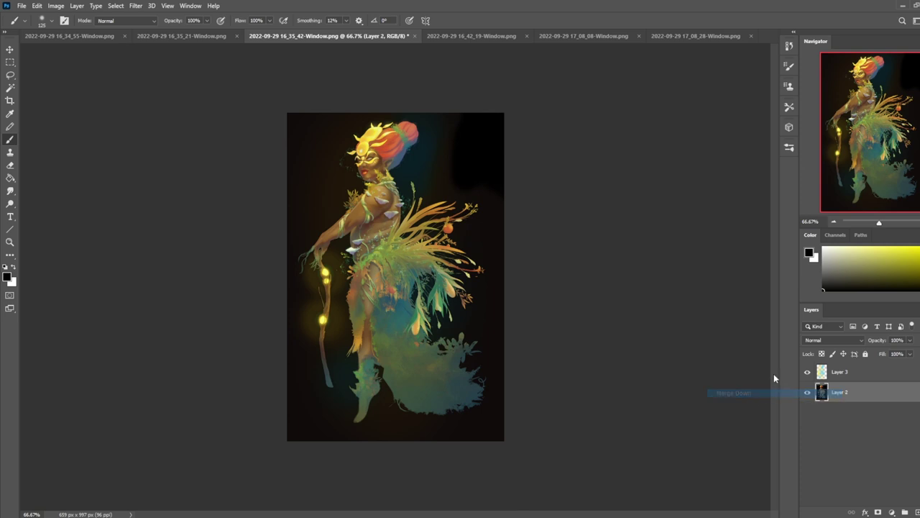
key("v")
left_click_drag(439, 262, 452, 299)
key("ctrl+z")
left_click(853, 394, "shift")
Step: Add a new layer beneath Layer 2 and fill it with black to cover the exposed canvas edges
left_click(917, 511)
left_click_drag(870, 370, 871, 424)
key("g")
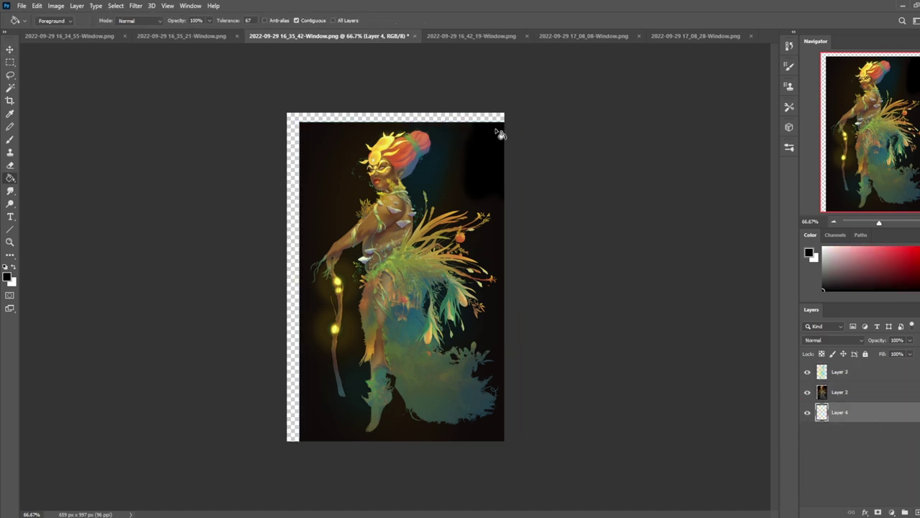
left_click(497, 151)
Step: Erase Layer 3's light from the upper right background, reduce the eraser to 300, and compare the image with the layer hidden and shown
left_click(868, 374)
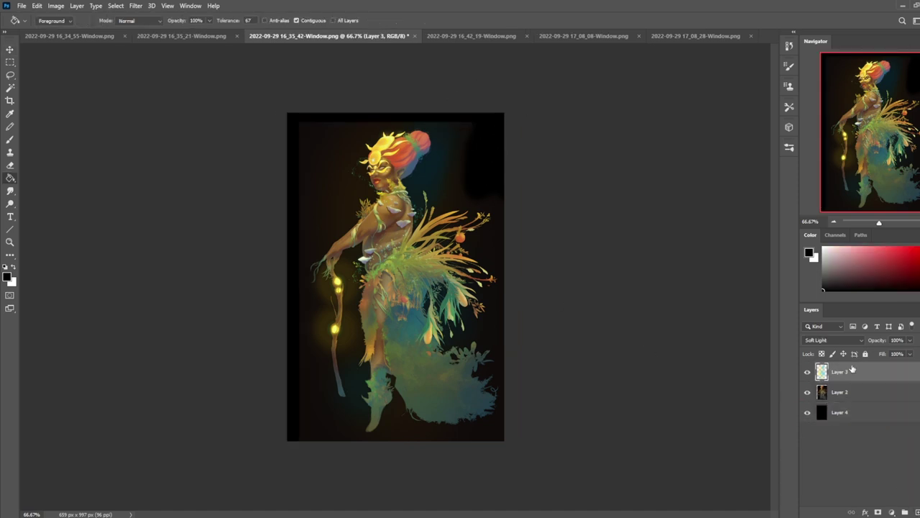
key("e")
key("bracketright")
key("bracketright")
key("bracketright")
key("bracketright")
key("bracketright")
key("bracketright")
key("bracketright")
key("bracketright")
key("bracketright")
left_click_drag(478, 150, 518, 140)
key("bracketleft")
key("bracketleft")
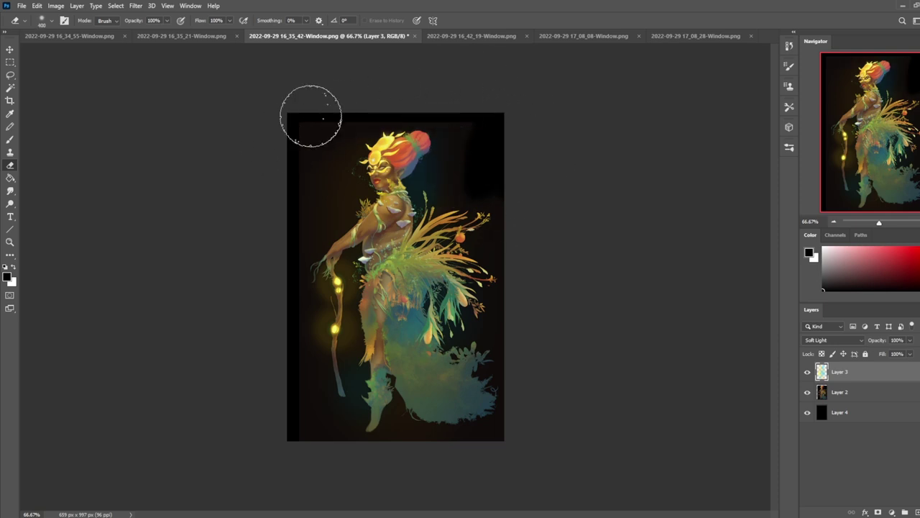
key("bracketleft")
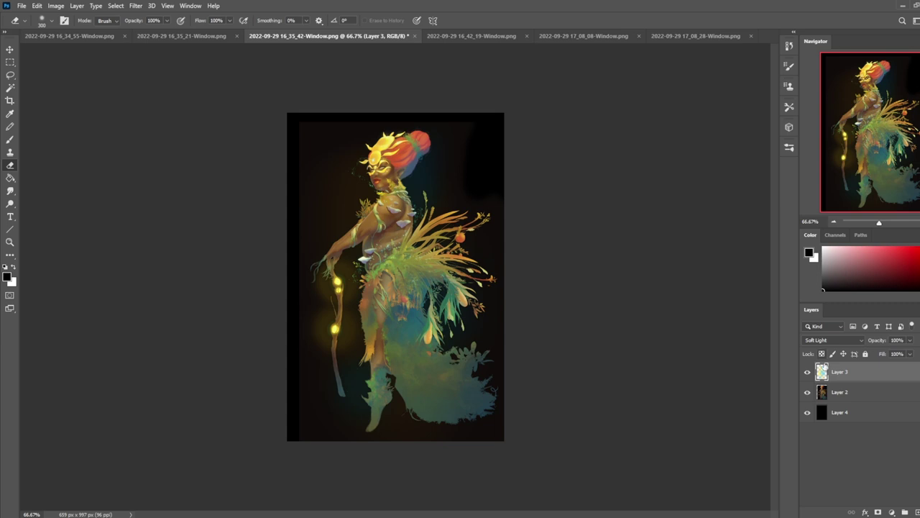
left_click(806, 371)
left_click(806, 371)
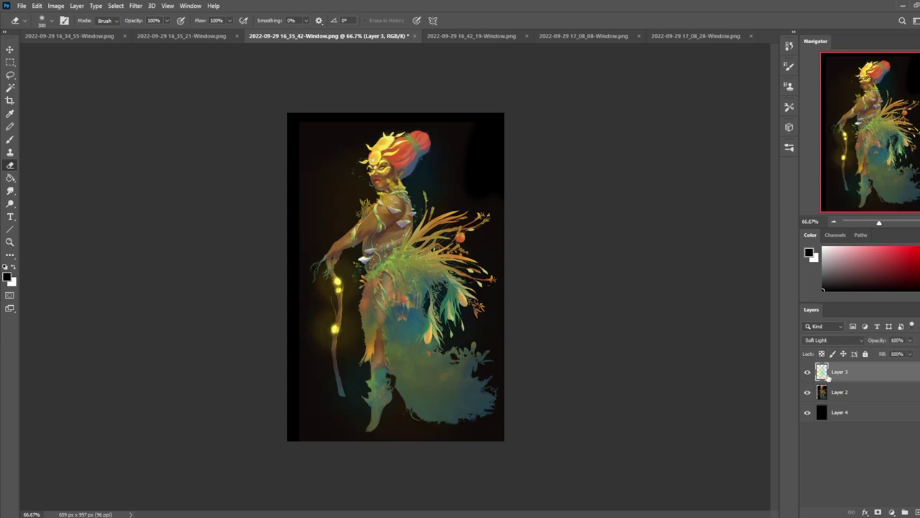
Step: Sample the painting's dark brown background and fill Layer 4 with that color
left_click(856, 398)
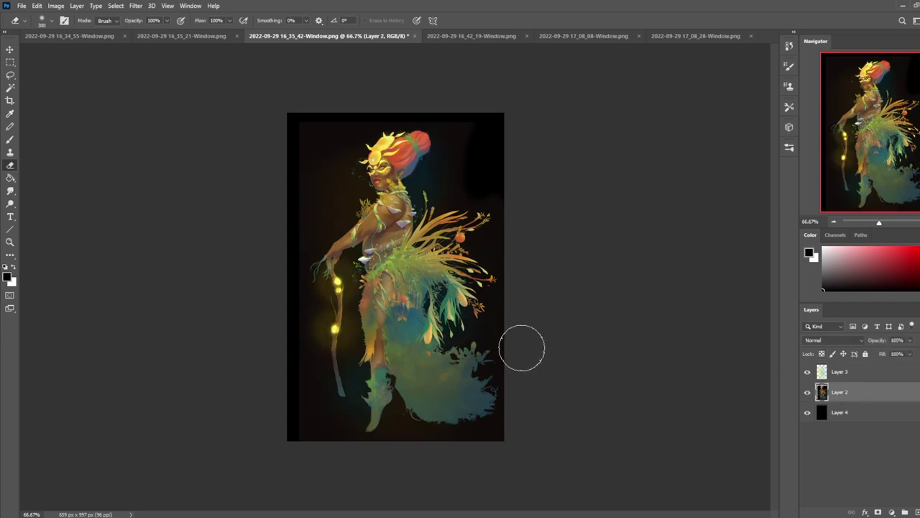
key("g")
key("alt+bracketleft")
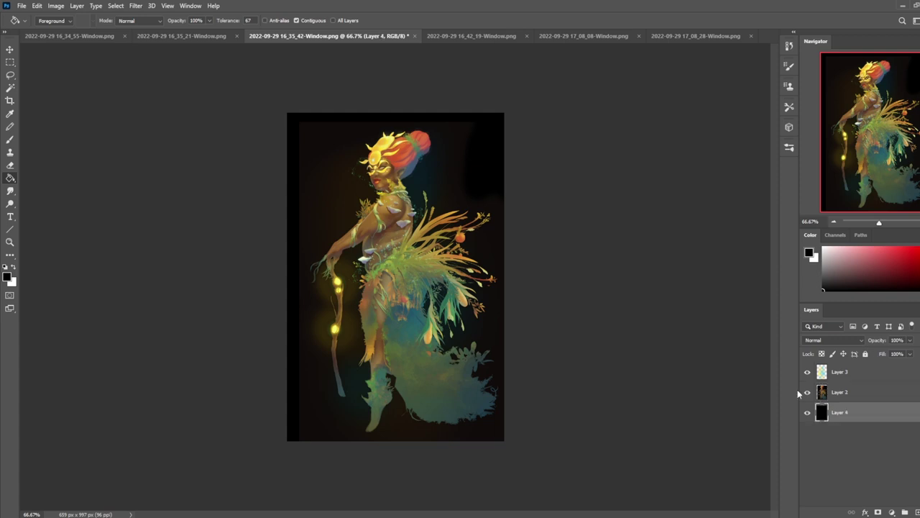
left_click(321, 138, "alt")
left_click(318, 131)
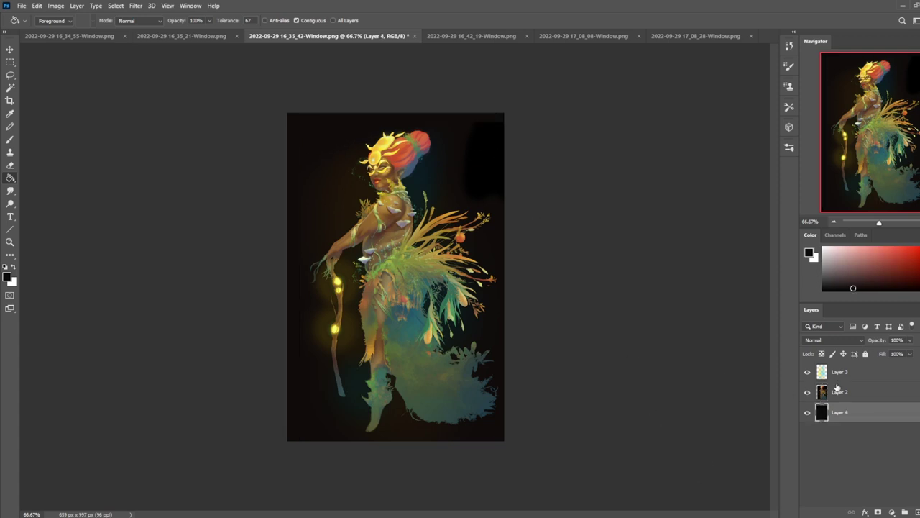
Step: Compare the image without Layer 3, then erase that layer's stray glow from the background beside the figure's arm with a 700 eraser
left_click(806, 371)
left_click(807, 371)
left_click(848, 372)
key("e")
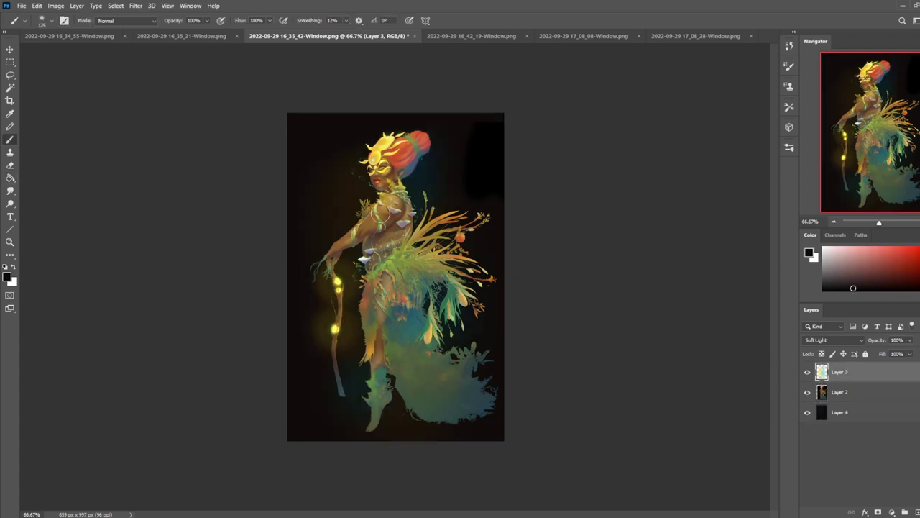
key("bracketright")
key("bracketright")
key("bracketright")
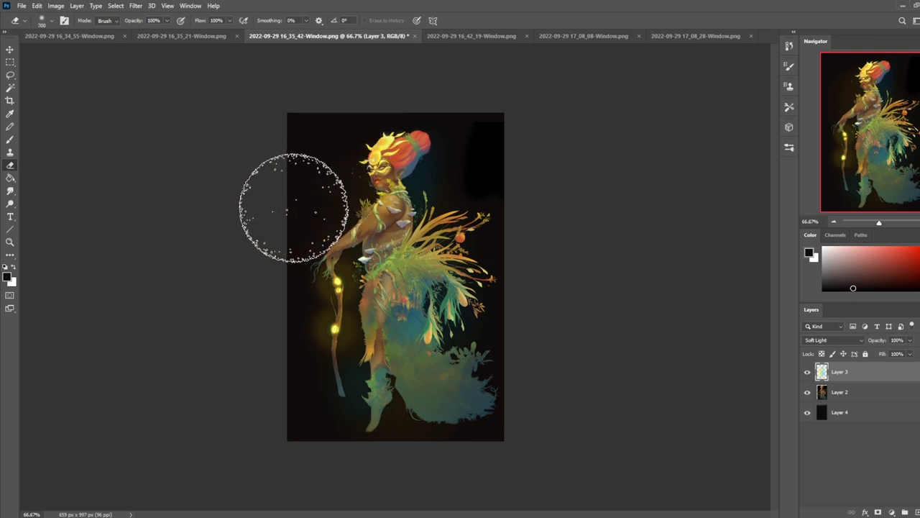
Step: Merge Layer 2 down into Layer 4
left_click(864, 408)
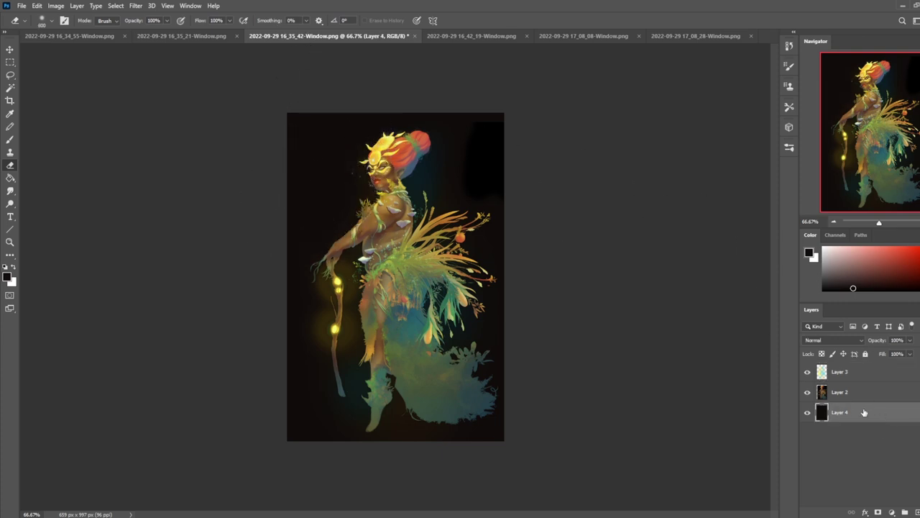
right_click(865, 392)
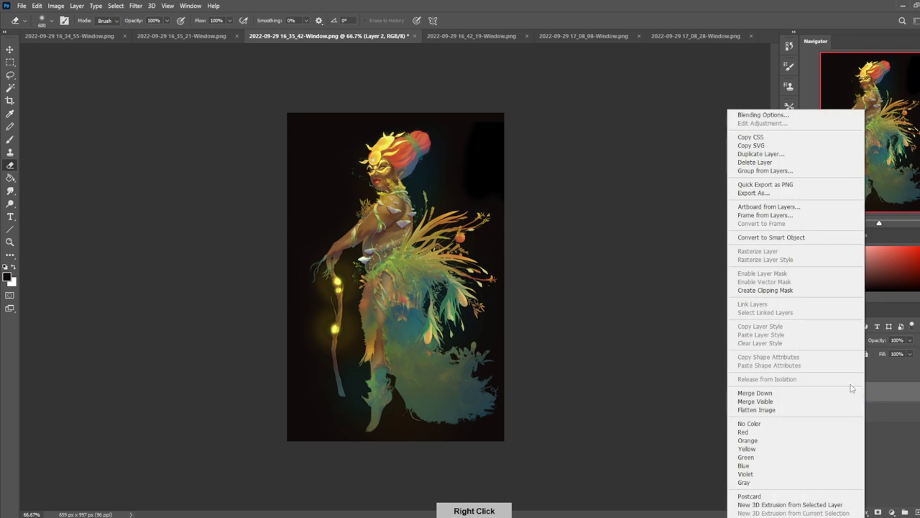
left_click(798, 394)
Step: Create a new layer at the bottom of the layer stack and fill it with default black
left_click(916, 511)
left_click_drag(871, 392, 870, 421)
key("g")
key("d")
left_click(491, 268)
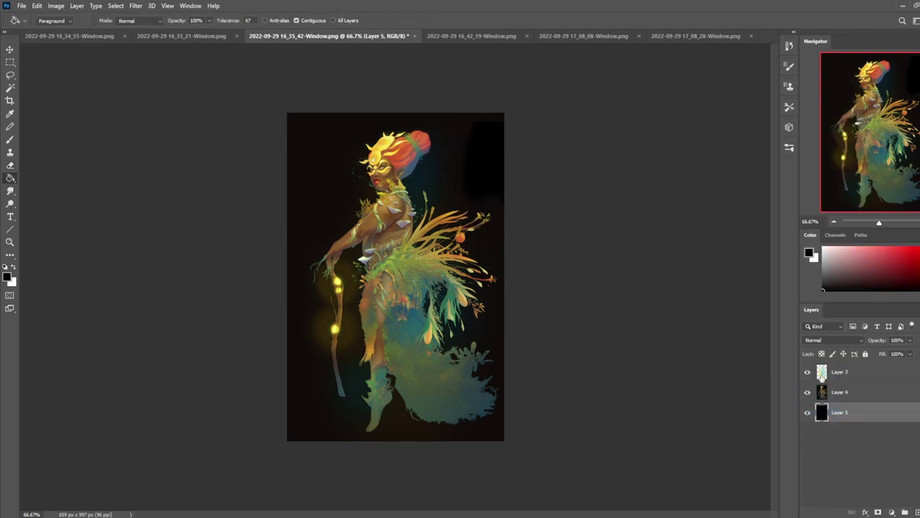
Step: Keep Layer 4's fill at 100%, set a 200 eraser to 35% opacity, and softly erase behind the figure's upper back
left_click(844, 392)
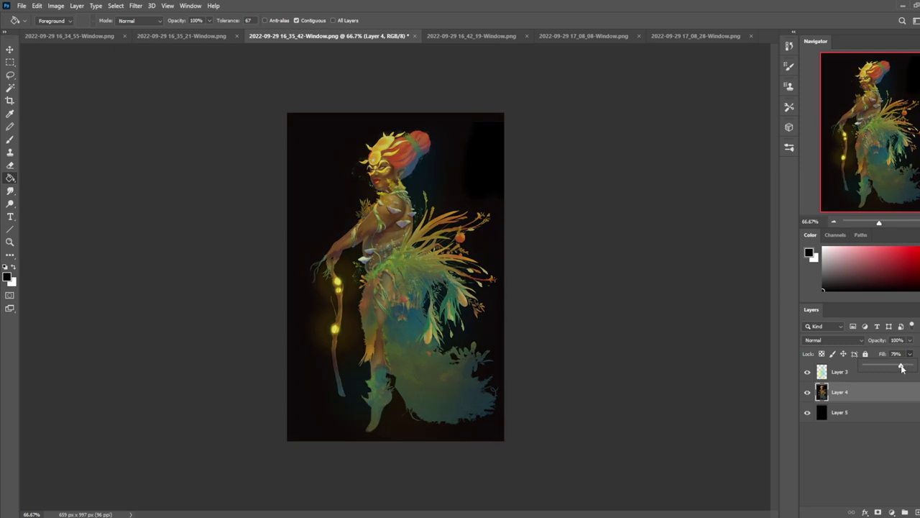
left_click_drag(902, 367, 910, 367)
key("e")
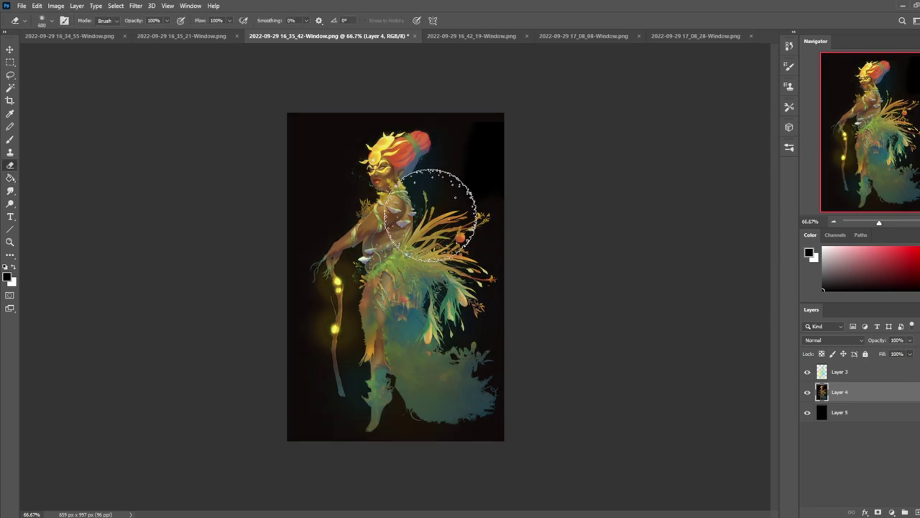
key("bracketleft")
key("bracketleft")
key("bracketleft")
key("bracketleft")
left_click_drag(413, 207, 416, 227)
left_click_drag(167, 21, 138, 33)
mouse_move(414, 203)
left_mouse_down()
mouse_move(395, 242)
mouse_move(415, 219)
left_mouse_up()
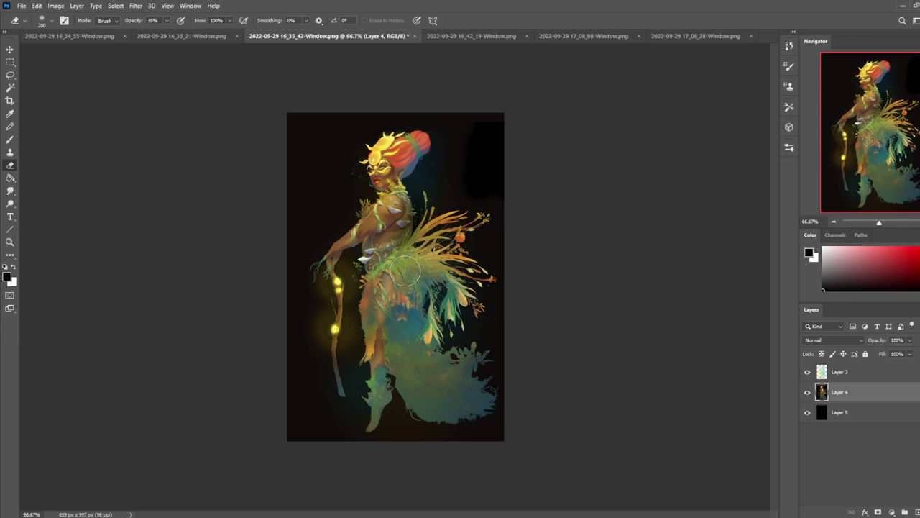
left_click_drag(364, 292, 364, 354)
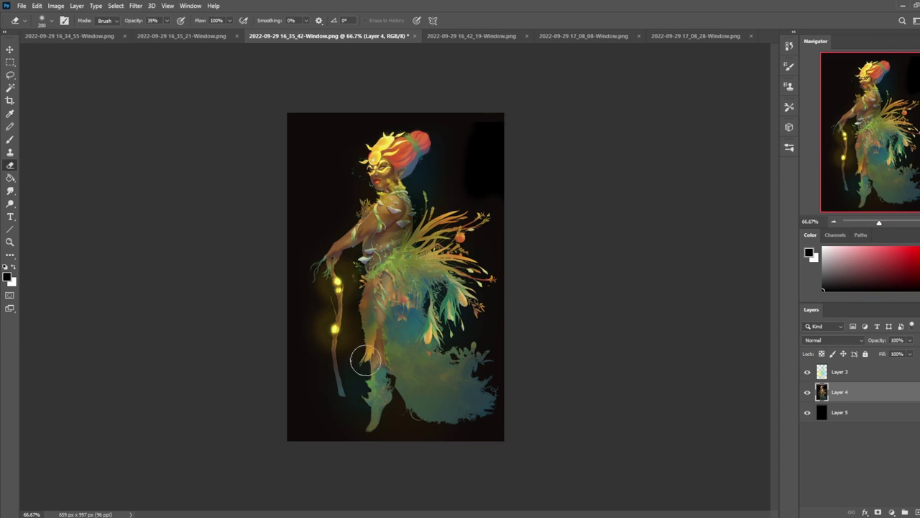
key("ctrl+z")
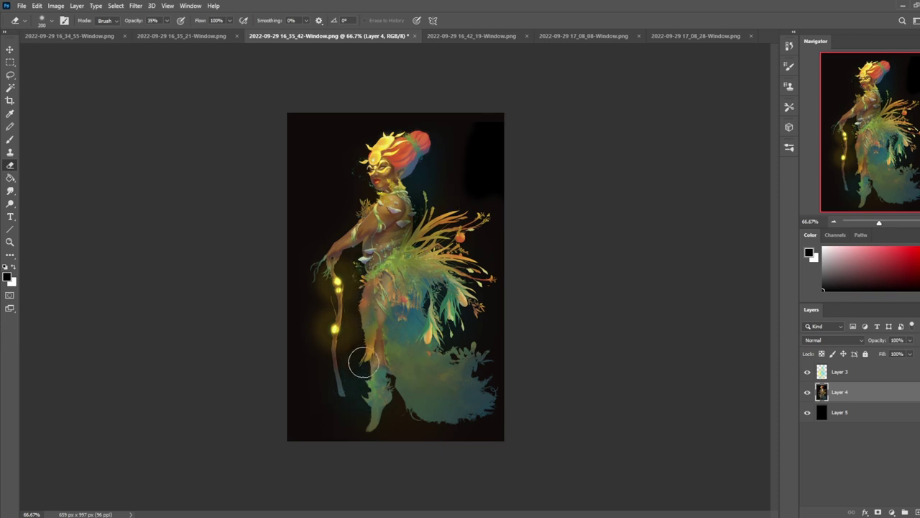
Step: Fade the trailing lower skirt and the area near the foot into the dark background with the enlarged 35% eraser
key("bracketright")
key("bracketright")
key("bracketright")
key("bracketright")
key("bracketright")
key("bracketright")
mouse_move(486, 394)
left_mouse_down()
mouse_move(456, 392)
mouse_move(419, 355)
left_mouse_up()
key("bracketleft")
key("bracketleft")
key("bracketleft")
key("bracketright")
key("bracketright")
key("bracketright")
key("bracketright")
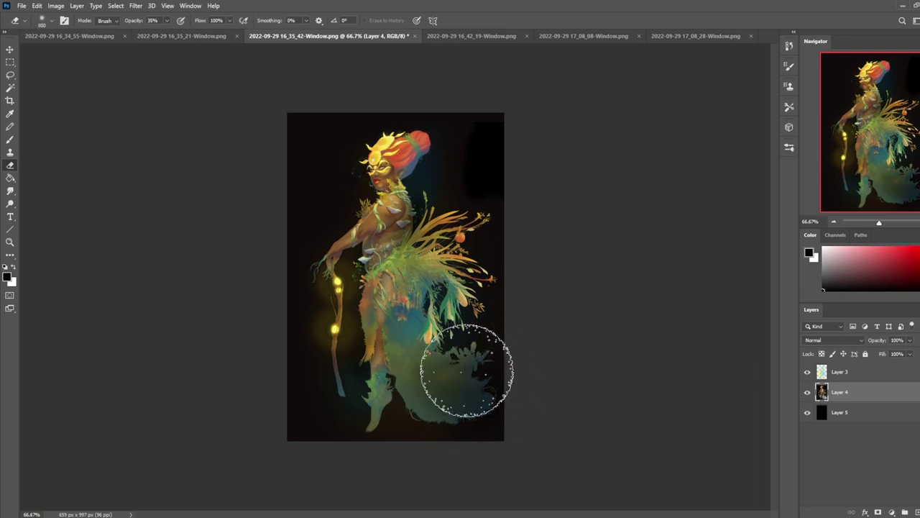
left_click_drag(400, 410, 380, 429)
Step: Softly fade the tips of the plant fronds behind the hips on Layer 4, varying the eraser size
key("bracketleft")
key("bracketleft")
left_click_drag(474, 264, 424, 261)
key("bracketleft")
key("bracketleft")
key("bracketleft")
left_click_drag(479, 296, 419, 284)
key("bracketleft")
key("bracketleft")
key("bracketleft")
key("bracketright")
key("bracketright")
key("bracketright")
key("bracketright")
left_click(417, 251)
Step: Try to fade the red hair bun with the 35% eraser, reducing its size to 300
key("bracketleft")
key("bracketleft")
key("bracketleft")
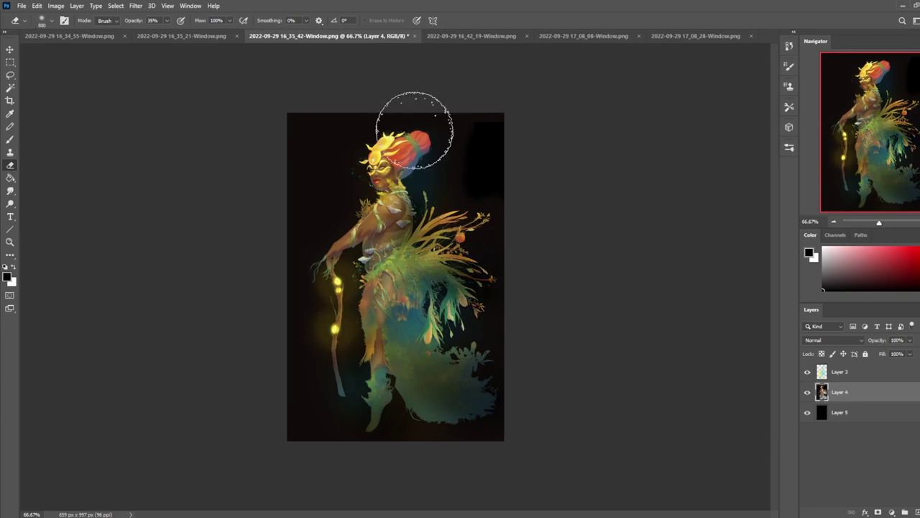
left_click_drag(403, 154, 421, 127)
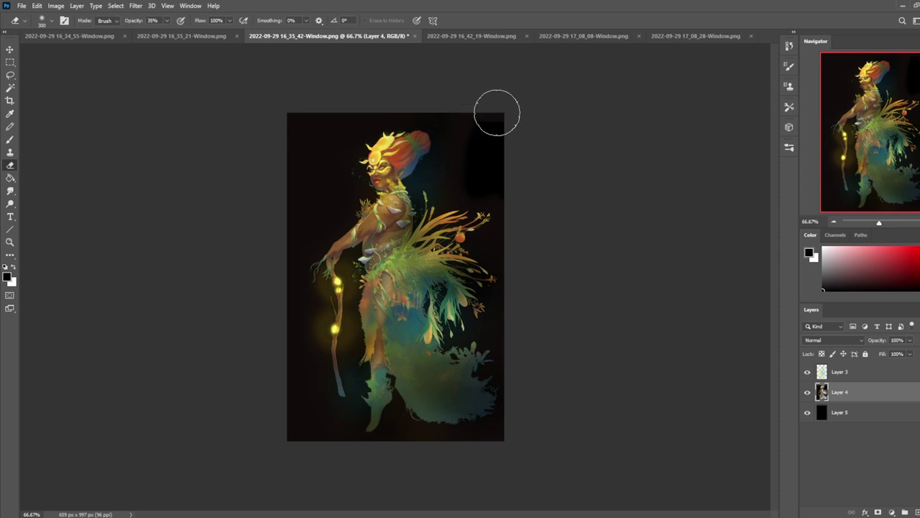
key("ctrl+z")
key("ctrl+z")
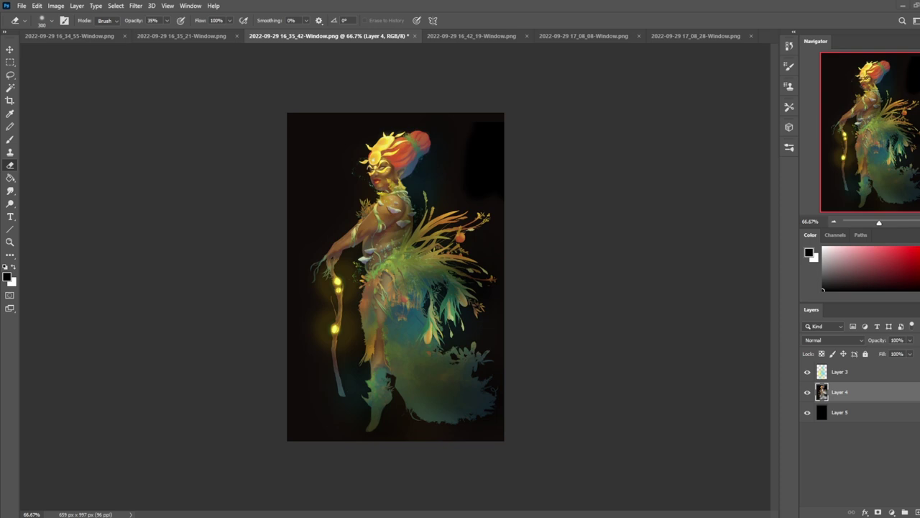
Step: Place the eso2209a nebula image from the desktop into the painting above Layer 4
double_click(484, 8)
left_click_drag(2, 345, 462, 256)
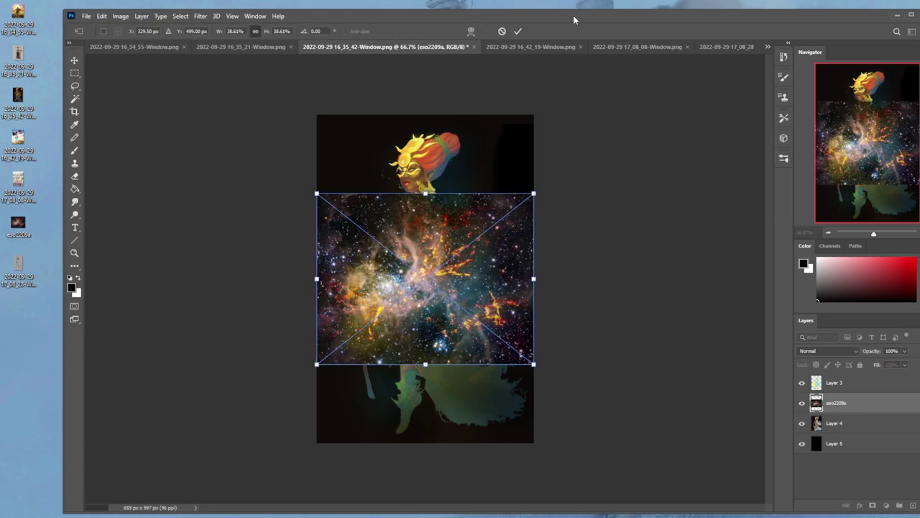
double_click(573, 19)
left_click(453, 20)
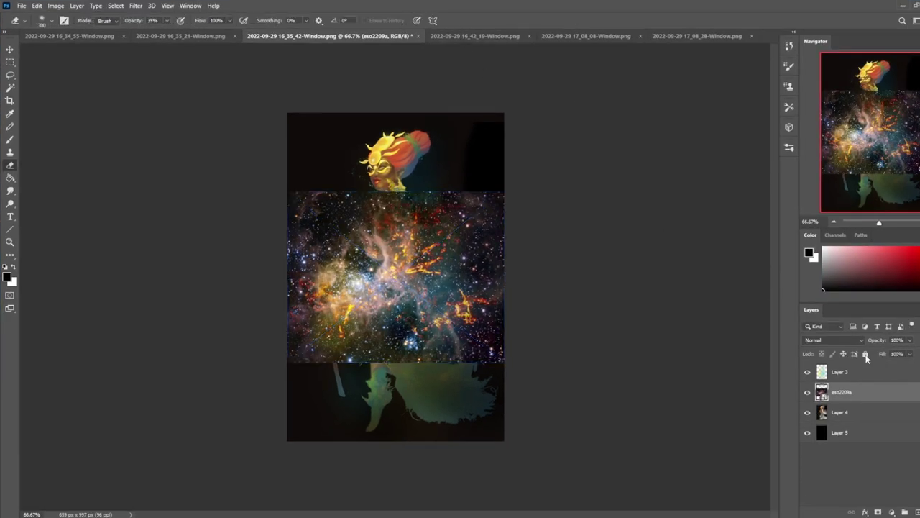
Step: Set the eso2209a layer to Screen blending with a 34% fill
left_click(834, 340)
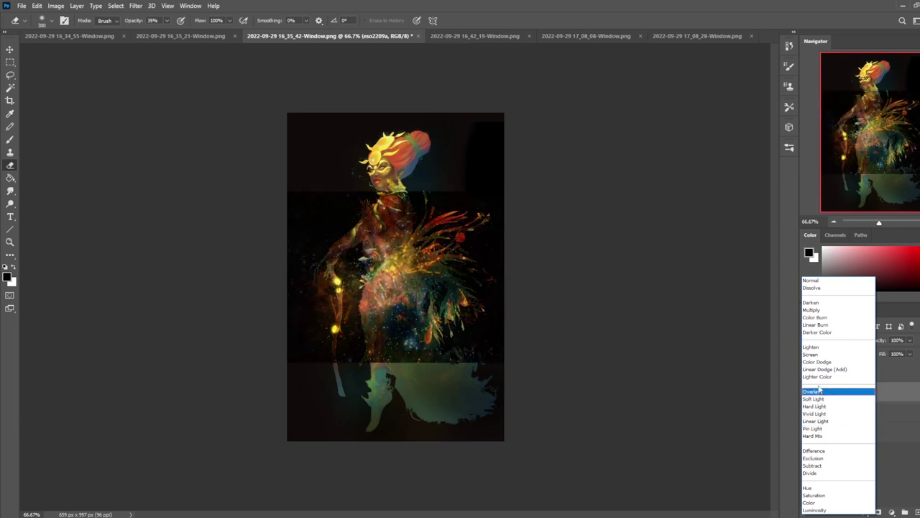
left_click(820, 355)
left_click_drag(889, 367, 875, 367)
Step: Move the eso2209a layer above Layer 3, position the nebula over the figure's upper half, and enlarge it slightly past the canvas edge
key("v")
left_click_drag(414, 302, 432, 259)
key("ctrl+z")
left_click_drag(848, 394, 862, 366)
left_click_drag(460, 215, 457, 214)
mouse_move(505, 287)
left_mouse_down()
mouse_move(523, 304)
mouse_move(515, 294)
left_mouse_up()
left_click(453, 20)
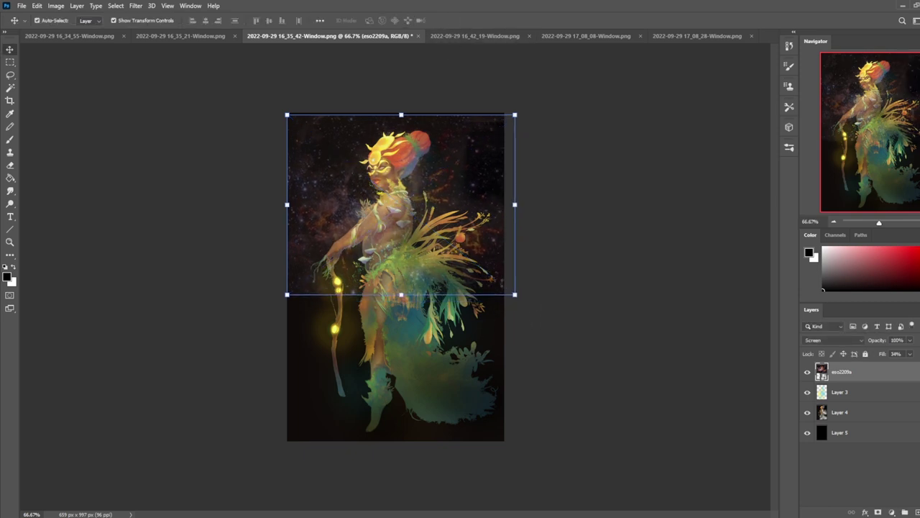
Step: Lower the eso2209a layer's fill to 26% and rotate the nebula diagonally across the figure
left_click(910, 353)
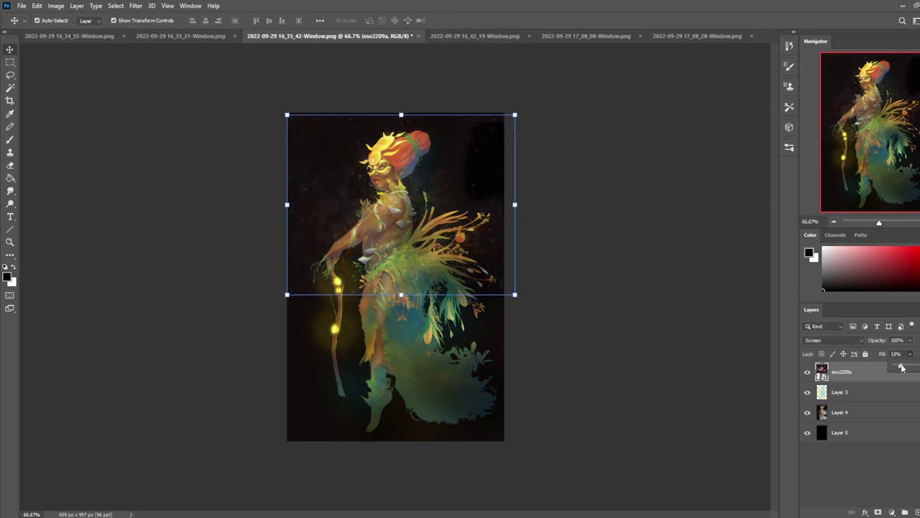
left_click_drag(902, 367, 911, 367)
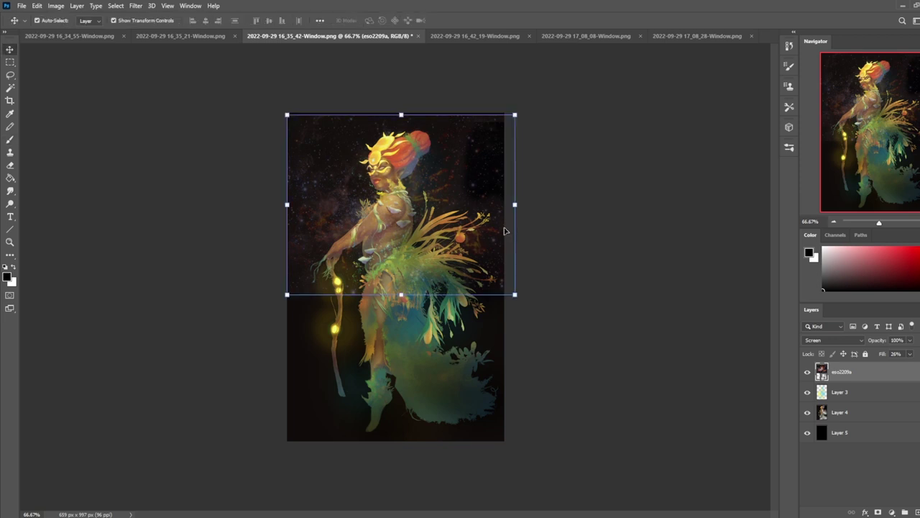
left_click_drag(522, 294, 461, 296)
left_click(453, 21)
Step: Rasterize the eso2209a layer so it can be erased, and set the eraser's opacity to 100%
key("e")
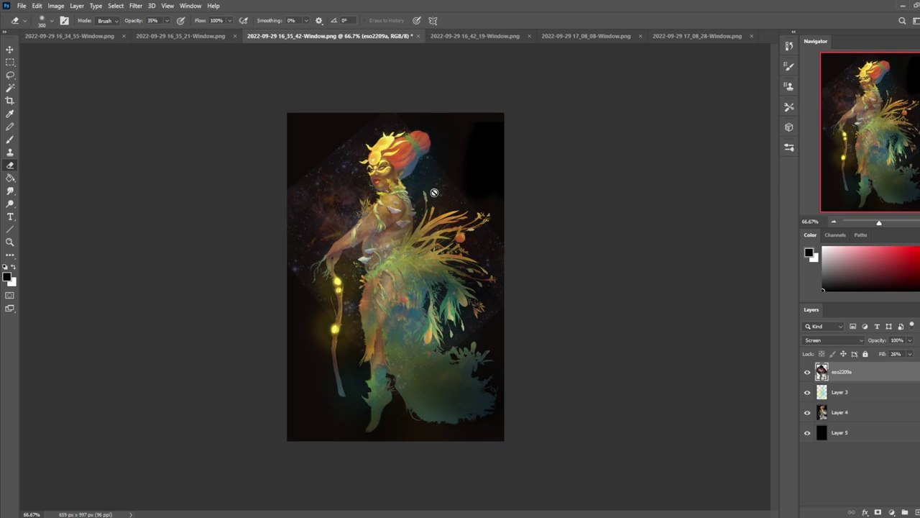
right_click(843, 371)
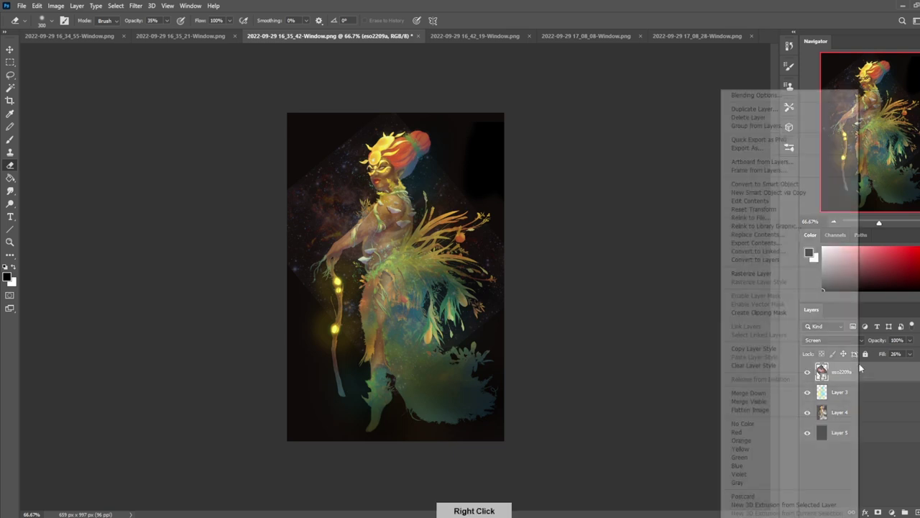
left_click(776, 277)
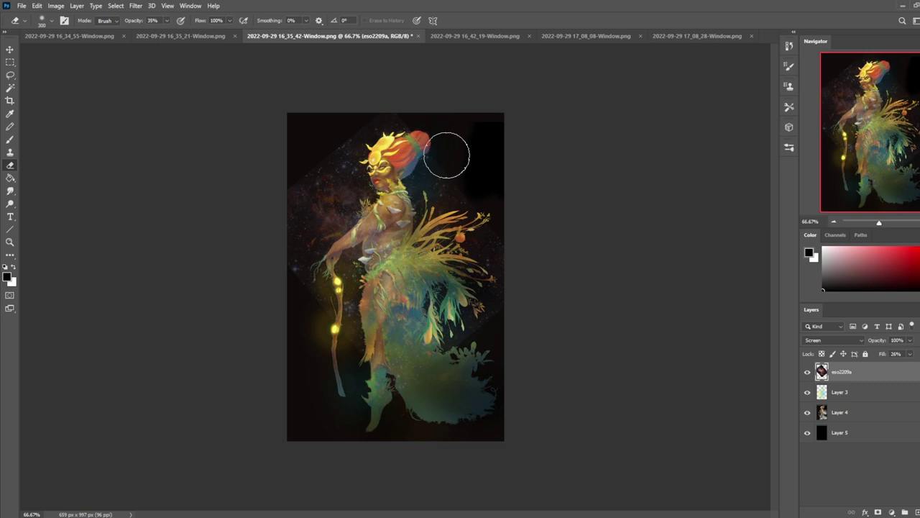
left_click(167, 21)
left_click_drag(167, 31, 236, 36)
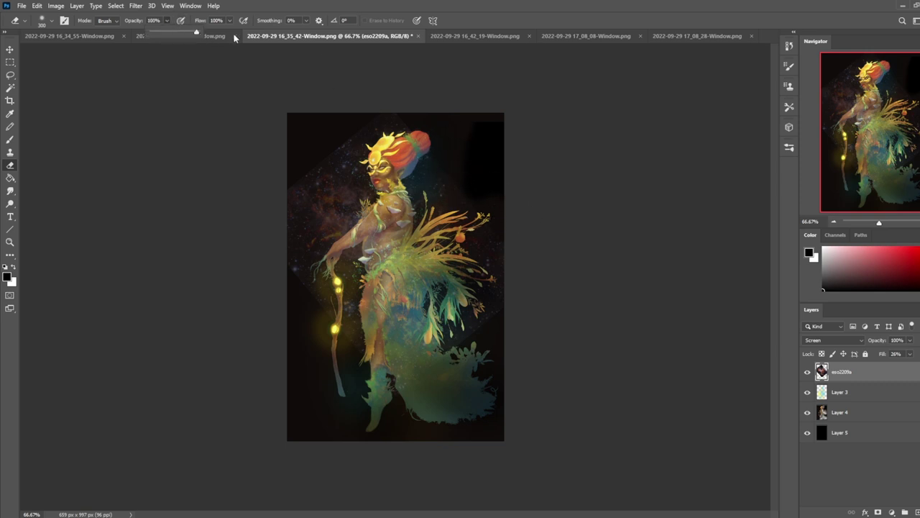
Step: Erase the outer areas of the eso2209a nebula around the figure, enlarging the eraser to 800 px
left_click(485, 188)
mouse_move(518, 332)
left_mouse_down()
mouse_move(494, 322)
mouse_move(329, 347)
mouse_move(295, 270)
mouse_move(373, 112)
left_mouse_up()
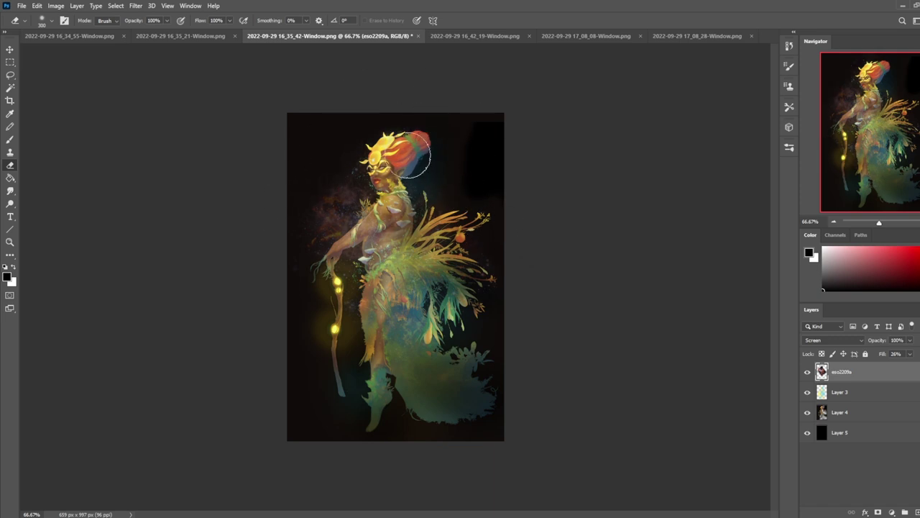
key("bracketright")
key("bracketright")
key("bracketright")
key("bracketright")
key("bracketright")
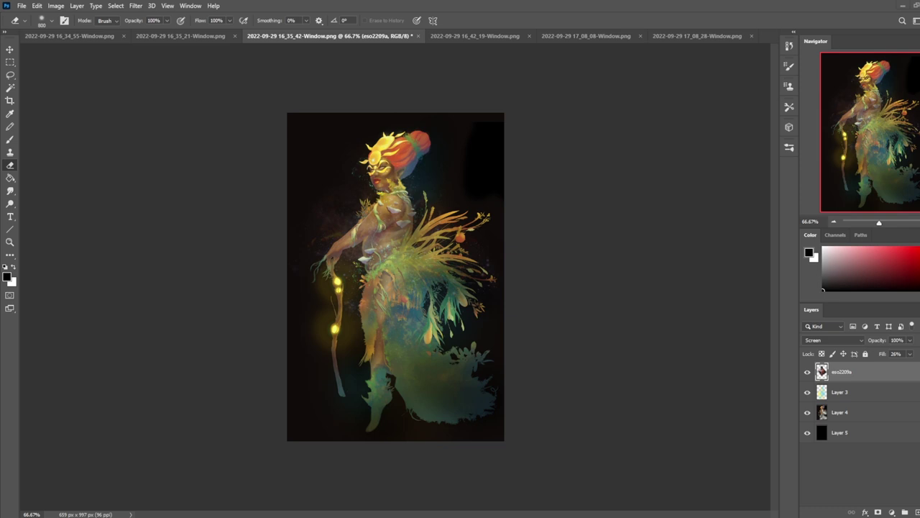
Step: Place the eso1205a nebula image from the desktop over the painting and rasterize its layer
double_click(467, 5)
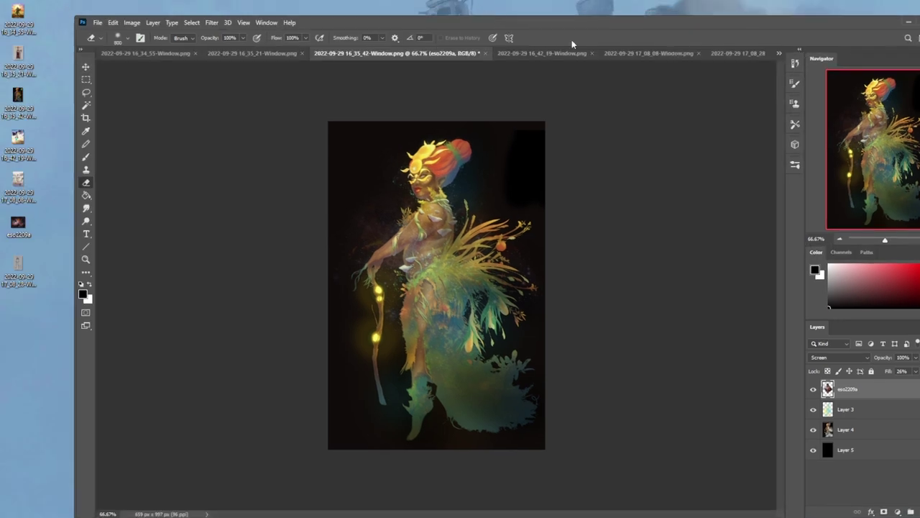
left_click_drag(0, 240, 482, 194)
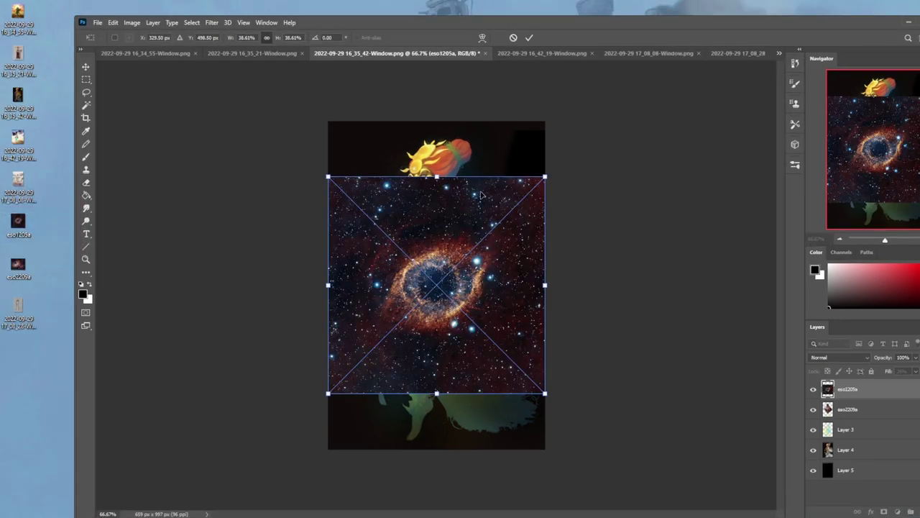
left_click(529, 37)
right_click(861, 394)
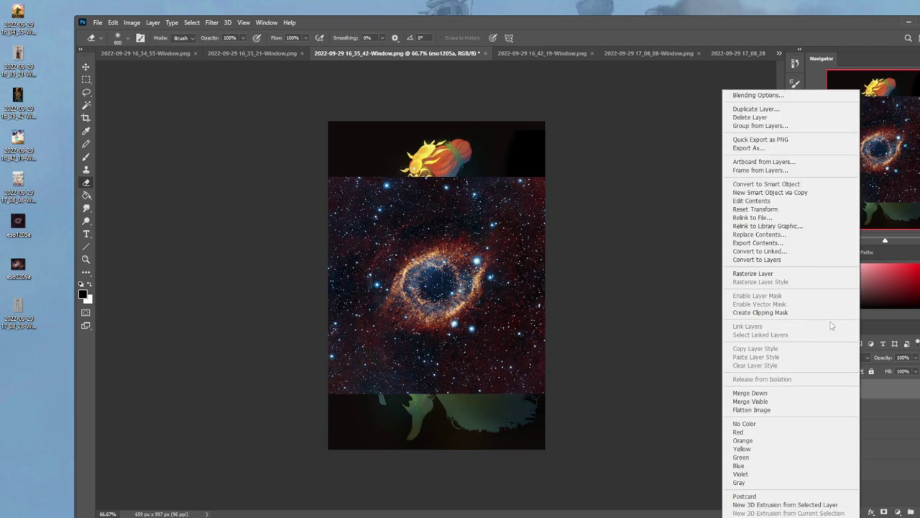
left_click(783, 274)
left_click_drag(777, 27, 743, 12)
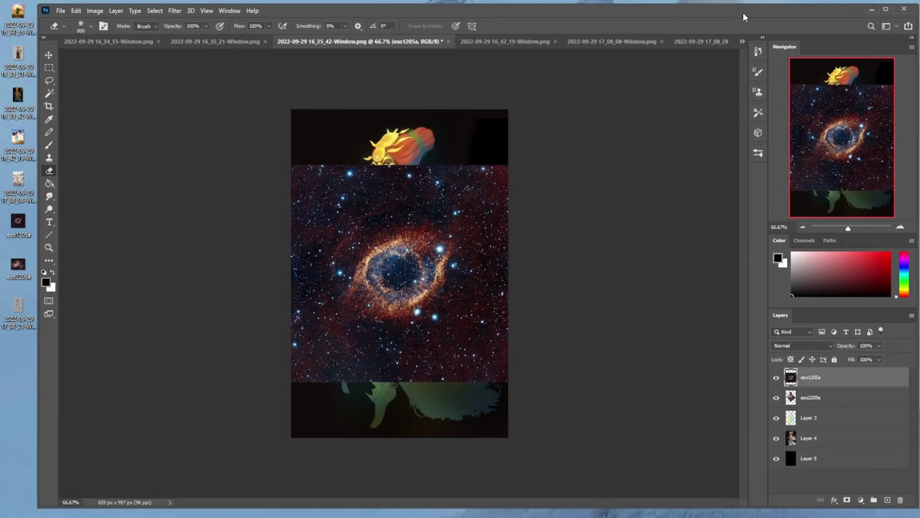
double_click(742, 12)
Step: Set the eso1205a layer's blending mode to Lighten
left_click(845, 342)
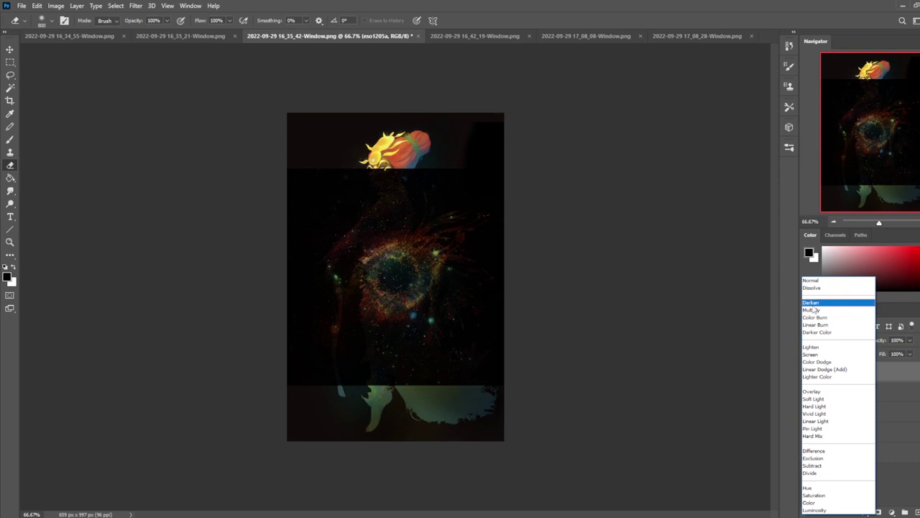
left_click(818, 351)
left_click(838, 340)
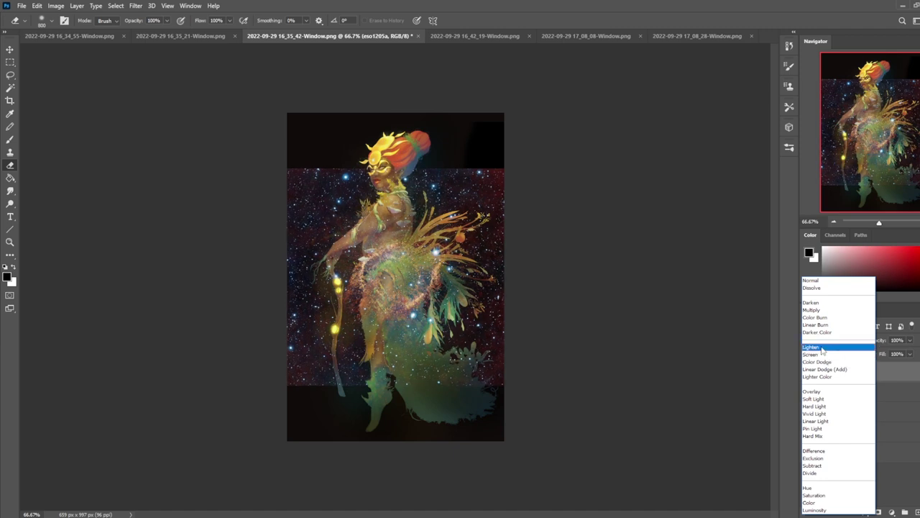
left_click(822, 350)
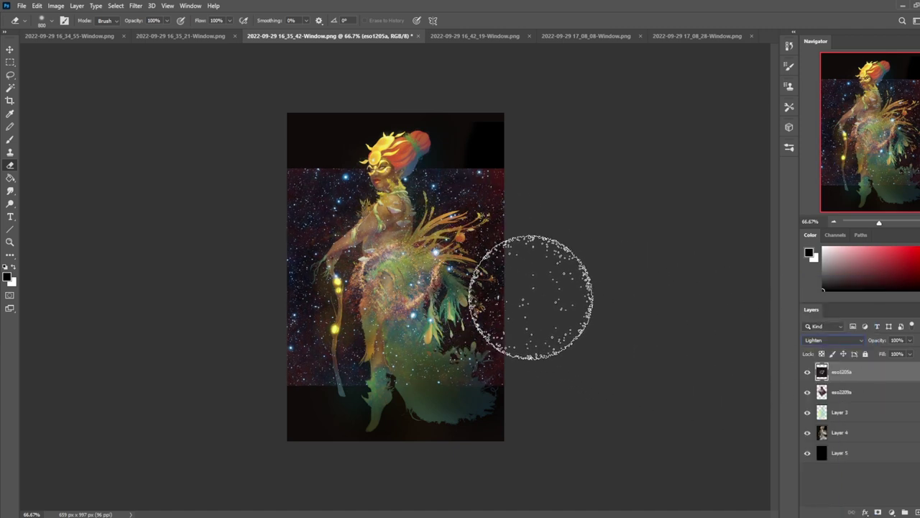
Step: Erase the hard outer edges of the eso1205a nebula and move it up over the figure's upper body
mouse_move(485, 260)
left_mouse_down()
mouse_move(485, 103)
mouse_move(333, 119)
mouse_move(255, 155)
mouse_move(265, 396)
mouse_move(331, 434)
mouse_move(468, 432)
left_mouse_up()
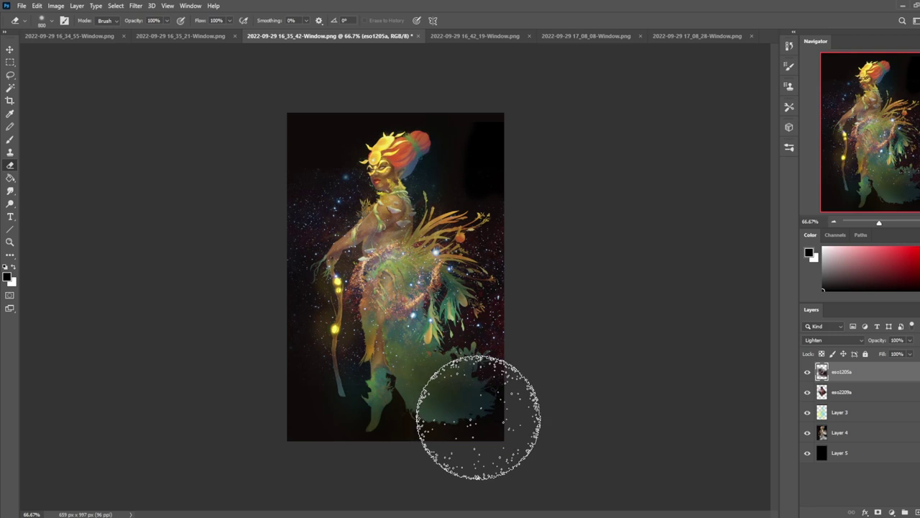
key("v")
left_click_drag(415, 272, 407, 227)
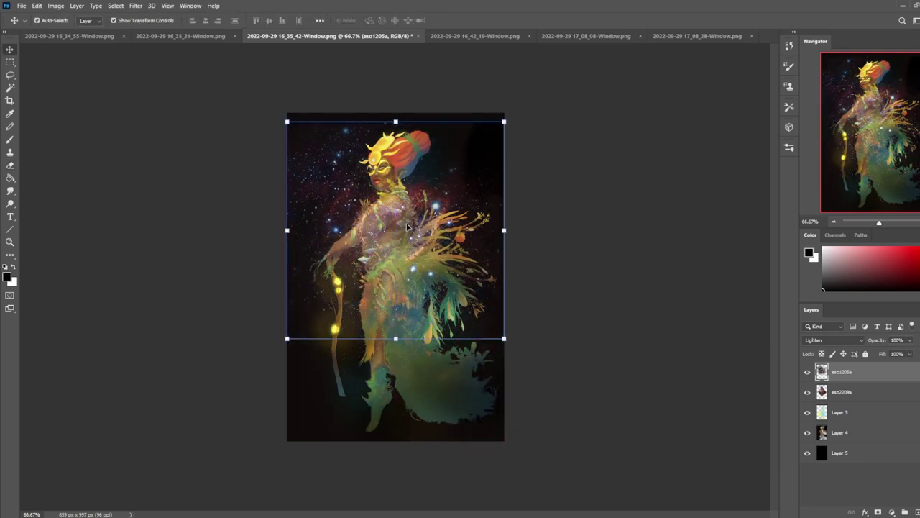
Step: Lower the eso1205a layer's fill and move Layer 3 above both nebula layers
left_click(910, 354)
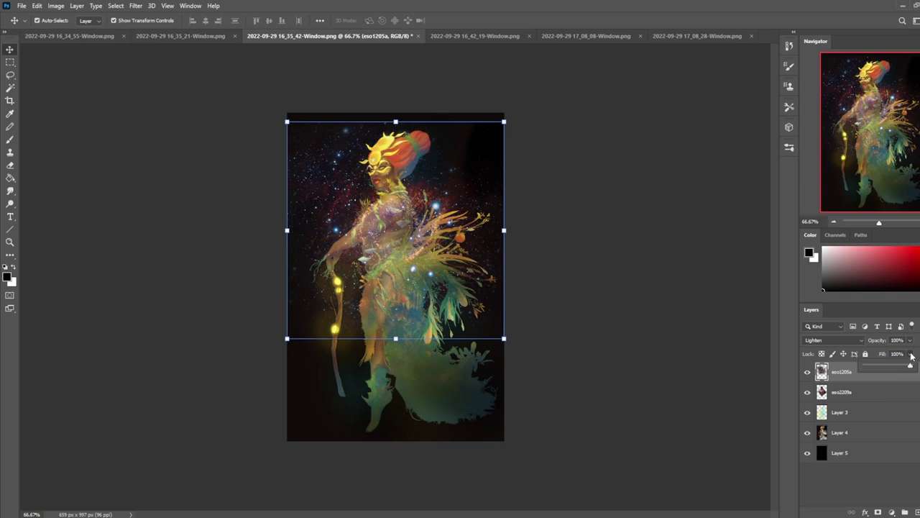
left_click(887, 368)
left_click_drag(851, 412, 874, 371)
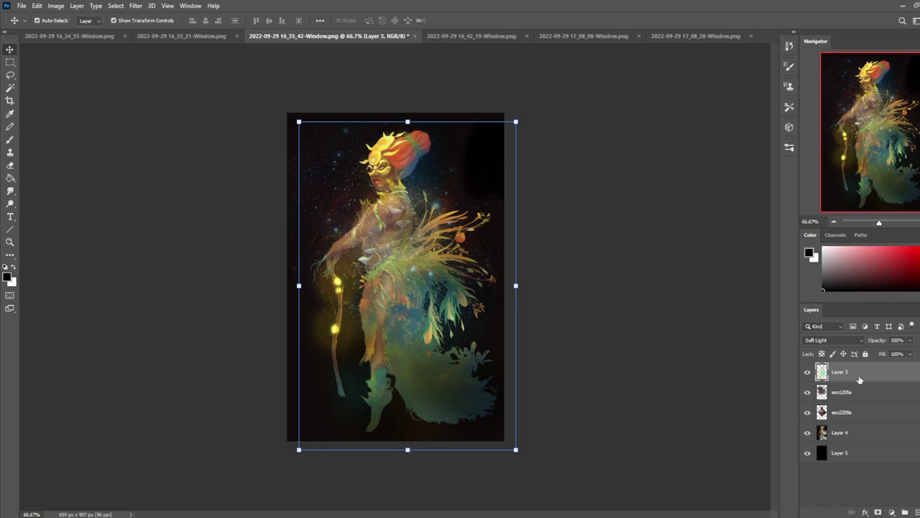
Step: Lower Layer 3's fill to 85% and set the eso1205a layer's fill to 30%
left_click(910, 354)
left_click(894, 367)
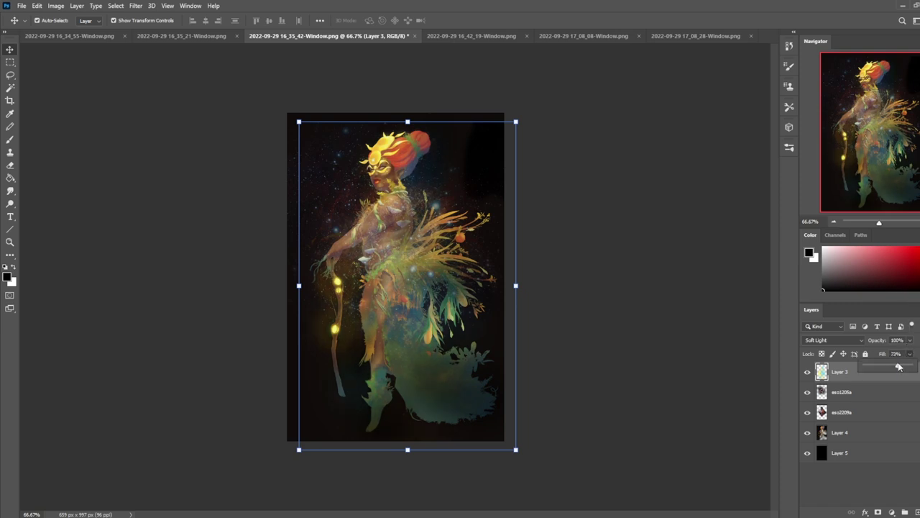
left_click(863, 396)
left_click(861, 417)
left_click(910, 354)
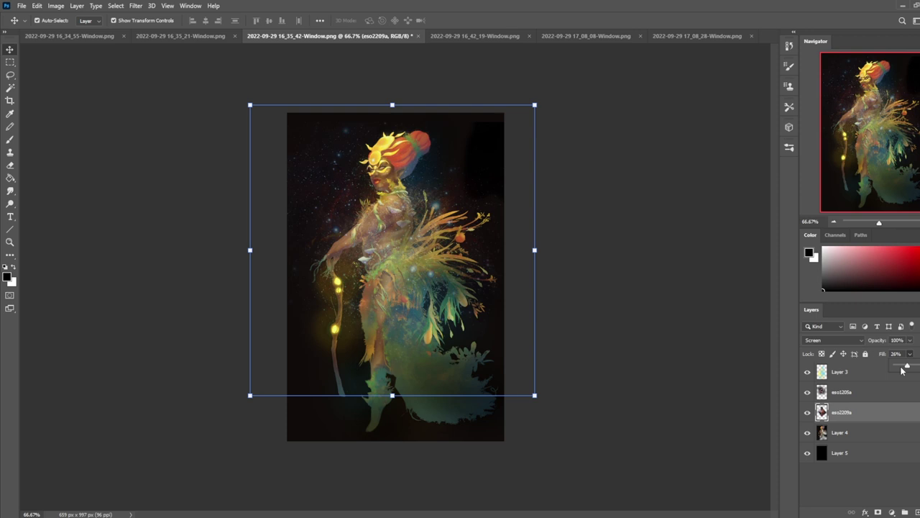
left_click(865, 392)
left_click(910, 354)
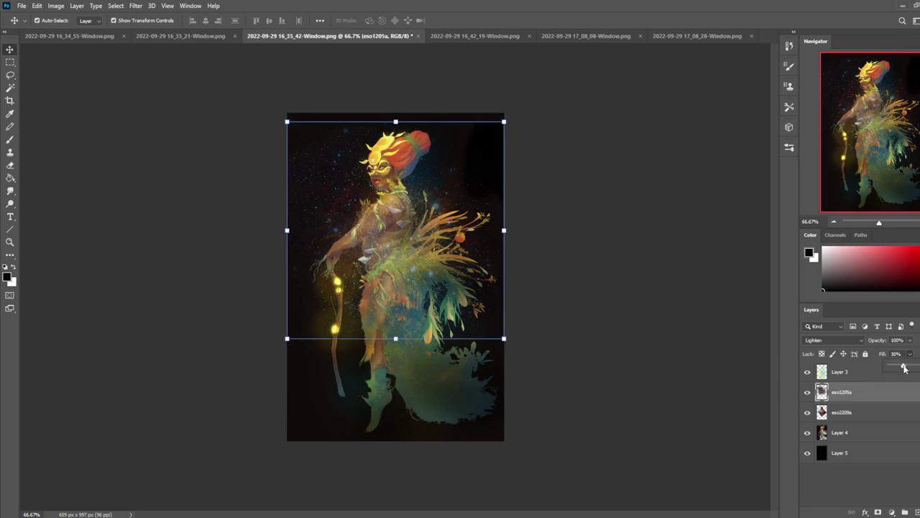
Step: Set the brush to 1000 px with a pale orange and try a broad glow over the figure's upper body on Layer 3
left_click(859, 390)
left_click(855, 371)
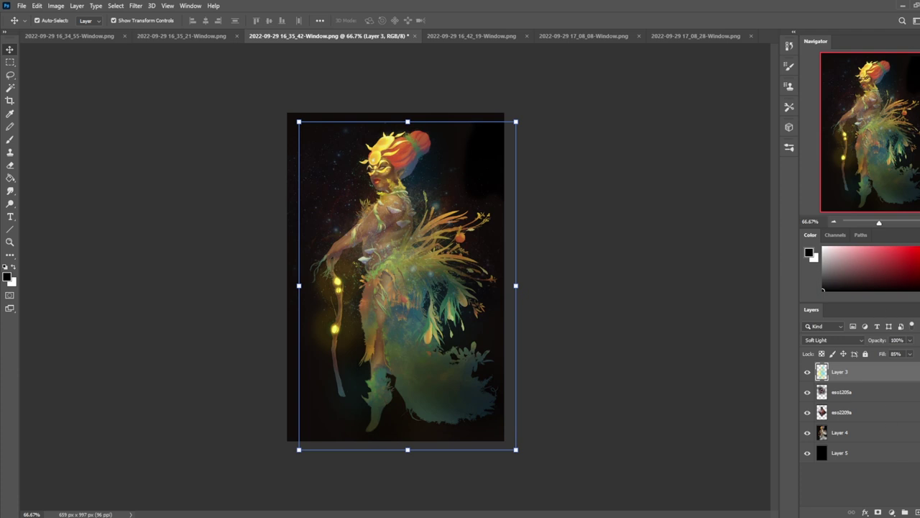
left_click(868, 245)
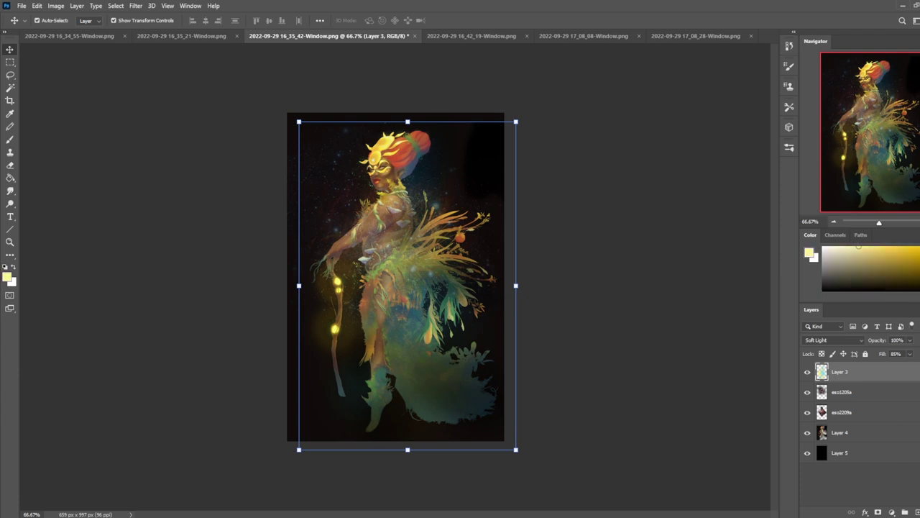
left_click(854, 246)
key("b")
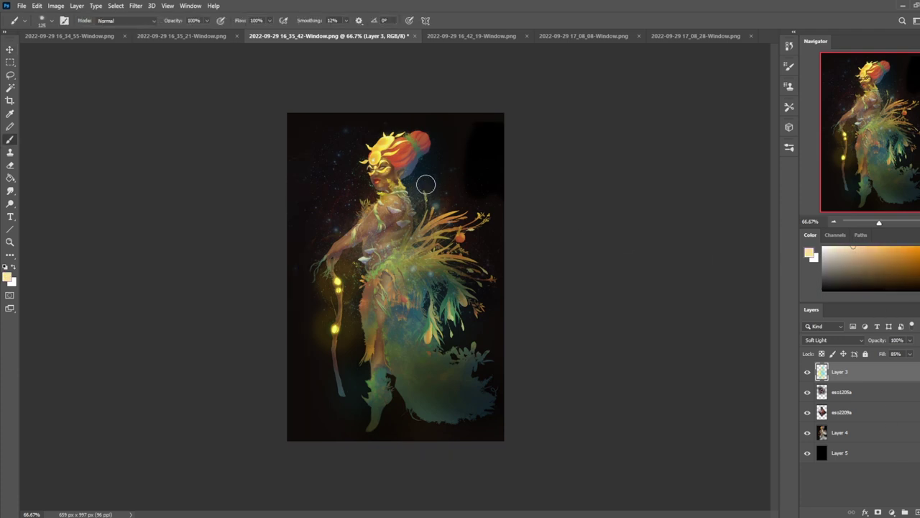
key("bracketright")
key("bracketright")
key("bracketright")
key("bracketright")
key("bracketright")
key("bracketright")
key("bracketright")
key("bracketright")
key("bracketright")
key("bracketright")
key("bracketright")
key("bracketright")
key("bracketright")
key("bracketright")
key("bracketright")
key("bracketright")
key("bracketright")
key("bracketright")
key("bracketright")
key("bracketright")
key("bracketleft")
key("bracketleft")
key("bracketleft")
key("bracketleft")
key("bracketleft")
key("bracketleft")
key("bracketleft")
key("bracketleft")
key("bracketleft")
key("bracketleft")
key("bracketleft")
key("bracketleft")
key("bracketleft")
key("bracketleft")
key("bracketleft")
key("bracketleft")
key("bracketleft")
key("bracketleft")
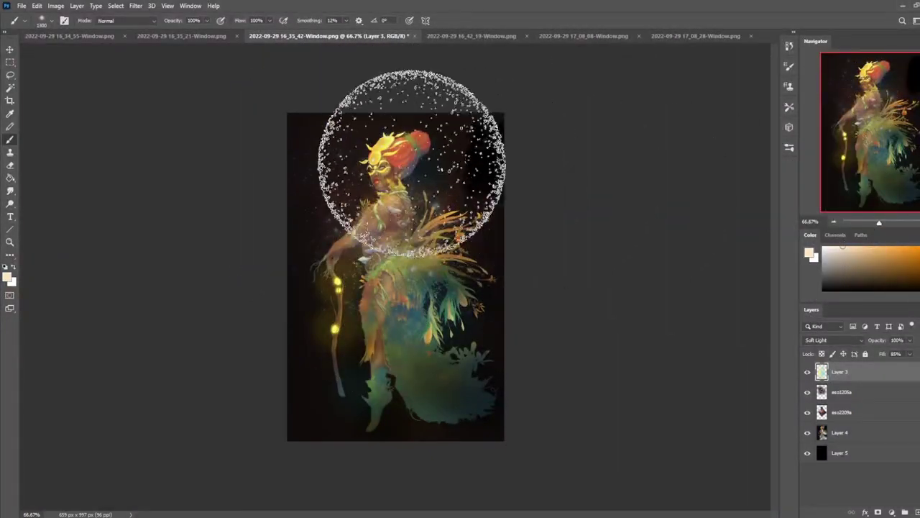
key("ctrl+z")
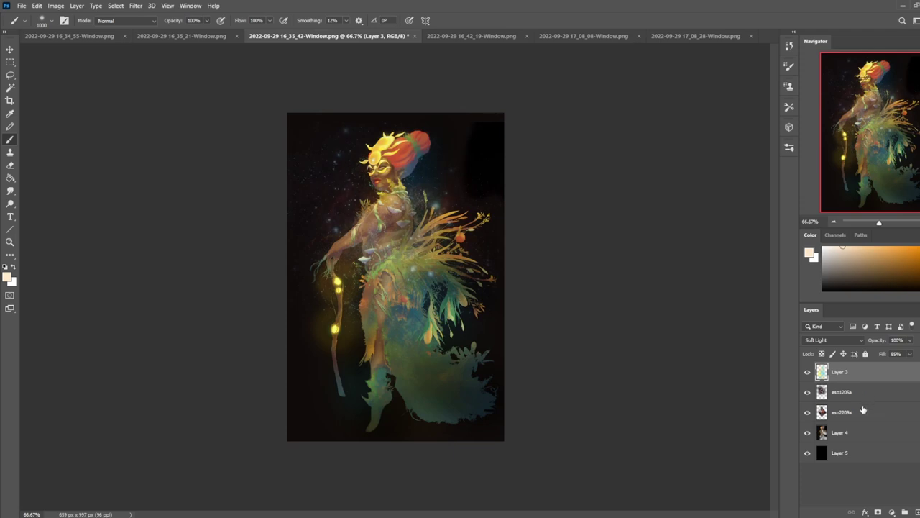
Step: Compare the painting with the eso1205a, eso2209a and Layer 4 layers hidden one at a time
left_click(807, 393)
left_click(807, 393)
left_click(807, 413)
left_click(808, 413)
left_click(807, 433)
left_click(807, 432)
Step: Merge Layer 4 down into Layer 5 and soften the black patch in the canvas's upper-right corner with black paint
left_click(858, 437)
left_click(857, 456)
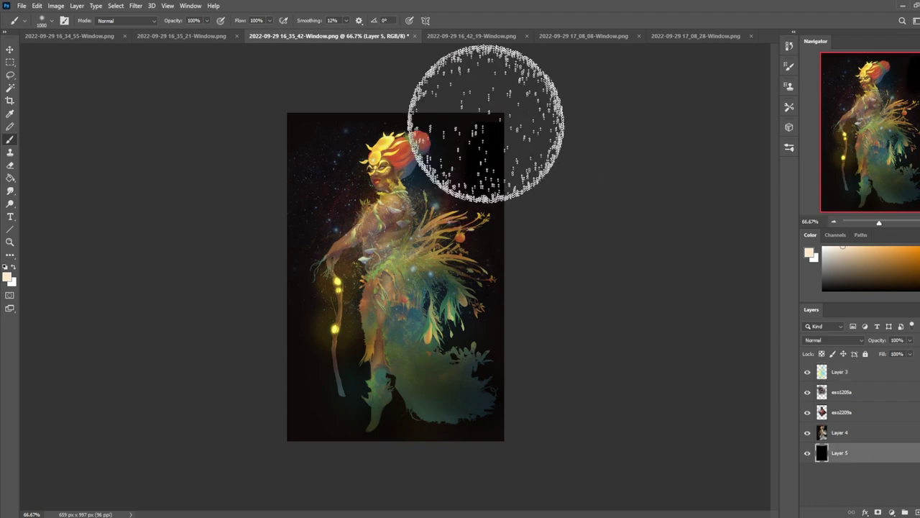
key("d")
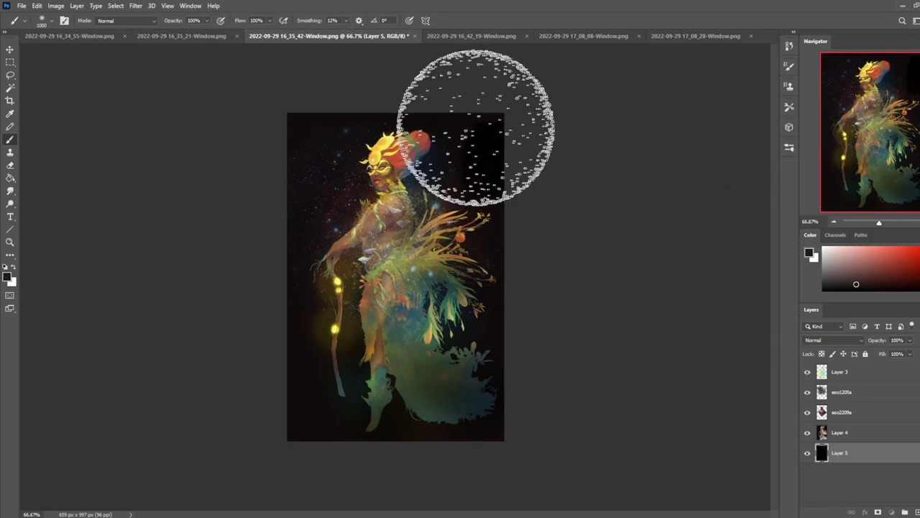
left_click(806, 432)
left_click(807, 433)
right_click(841, 433)
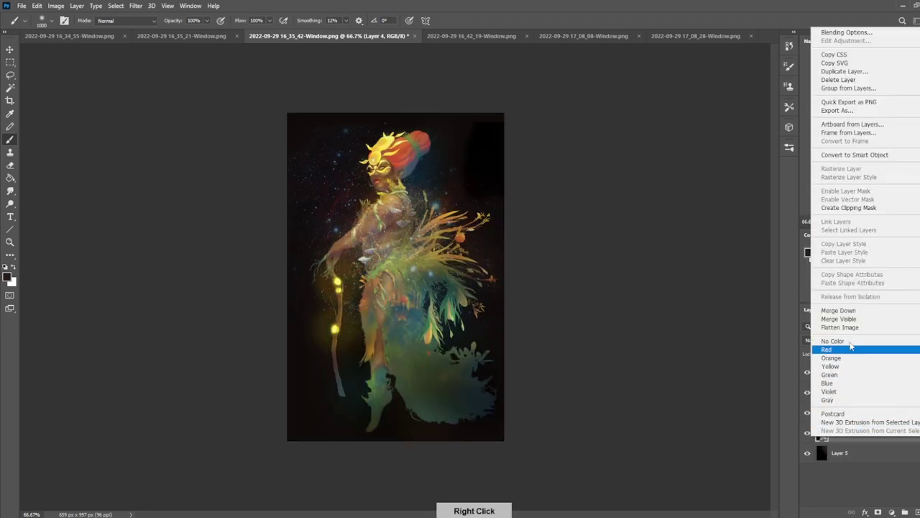
left_click(844, 309)
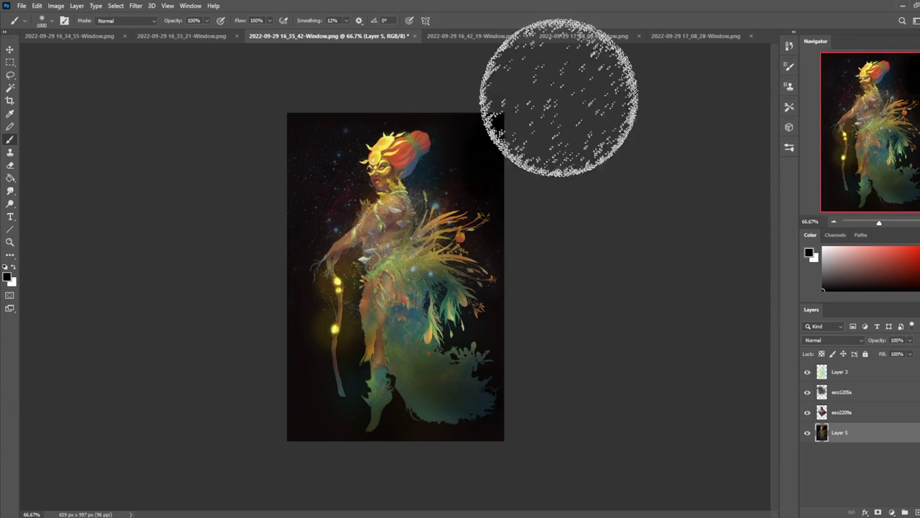
Step: Compare the painting with each nebula layer hidden in turn, ending with Layer 3 selected
left_click(808, 414)
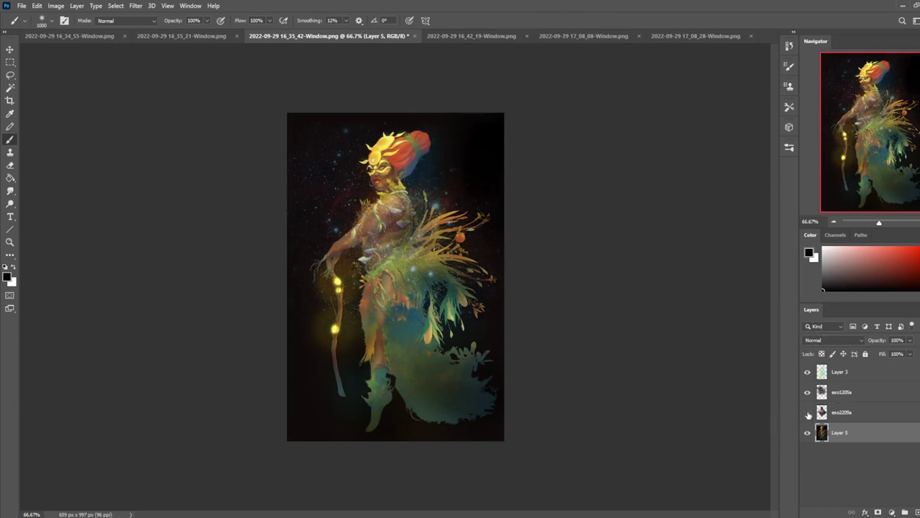
left_click(808, 414)
left_click(836, 396)
left_click(807, 393)
left_click(806, 394)
left_click(838, 377)
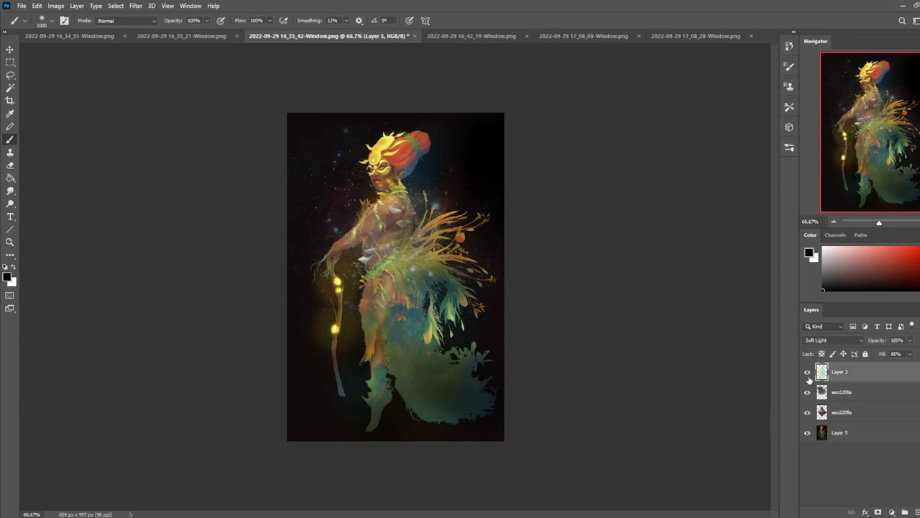
Step: Try a light orange glow over the figure's head on Layer 3
left_click_drag(919, 277, 919, 285)
left_click(873, 253)
left_click(866, 246)
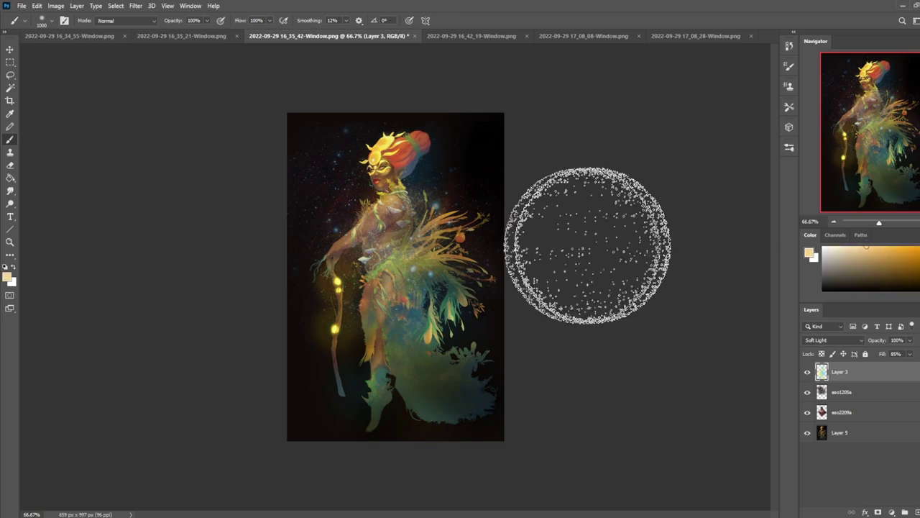
mouse_move(399, 148)
left_mouse_down()
mouse_move(391, 173)
mouse_move(402, 153)
left_mouse_up()
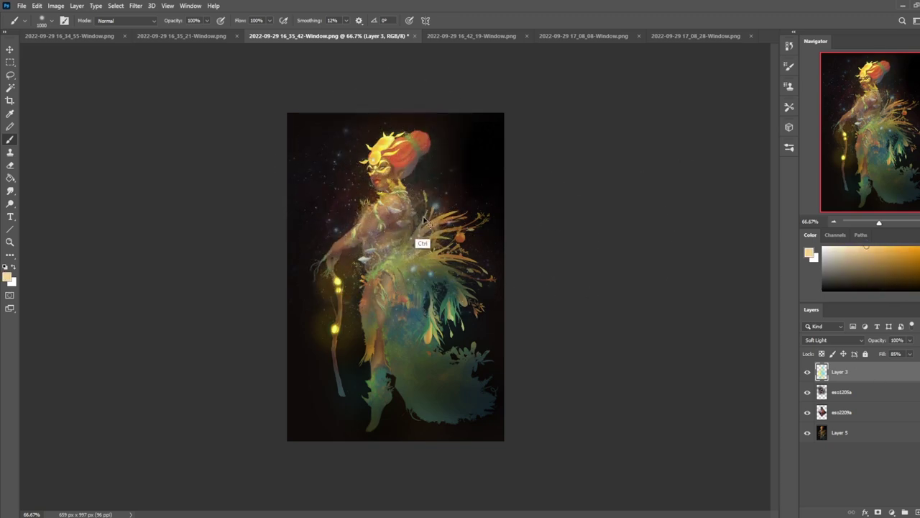
Step: Lower the brush opacity to 89% and dab a paler orange light over the figure on Layer 3
left_click_drag(205, 34, 199, 34)
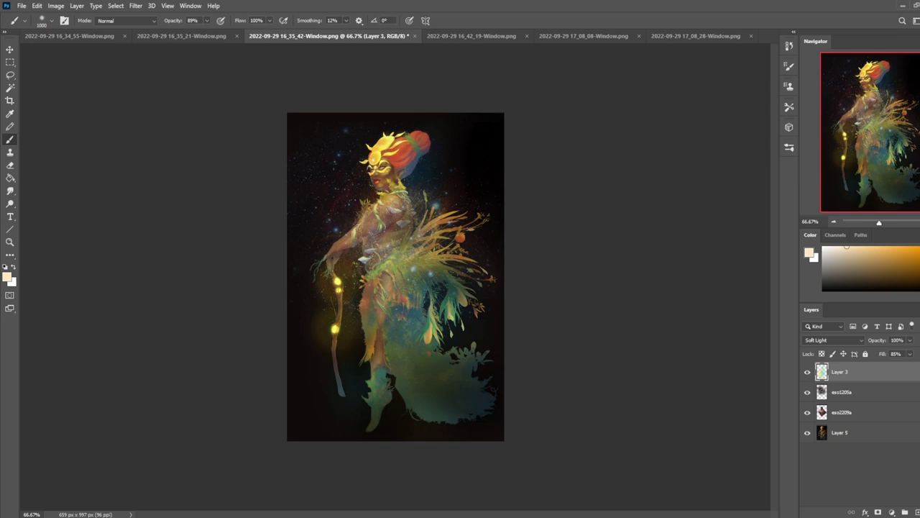
left_click(391, 187)
left_click(394, 363)
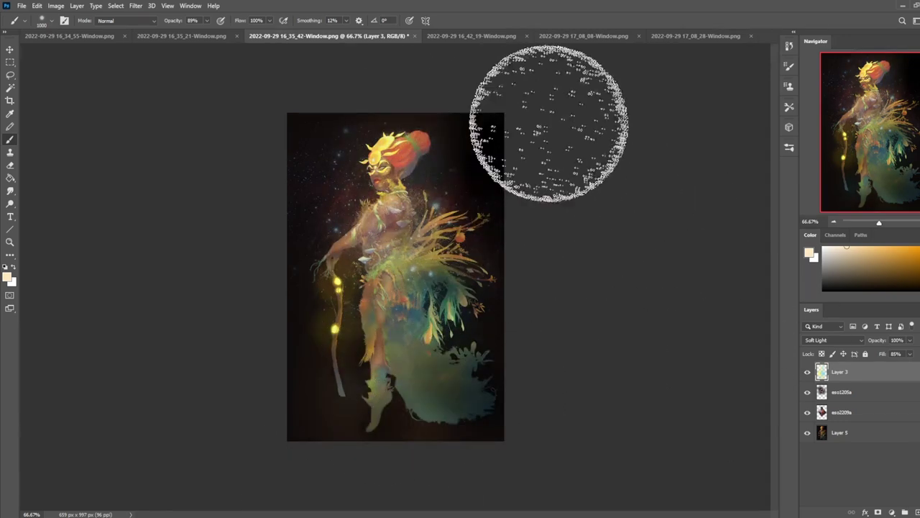
Step: Lower the eso1205a layer's fill to 26% and the eso2209a layer's fill to 8%, checking the image without eso2209a
left_click(856, 392)
left_click(910, 353)
left_click_drag(903, 367, 901, 368)
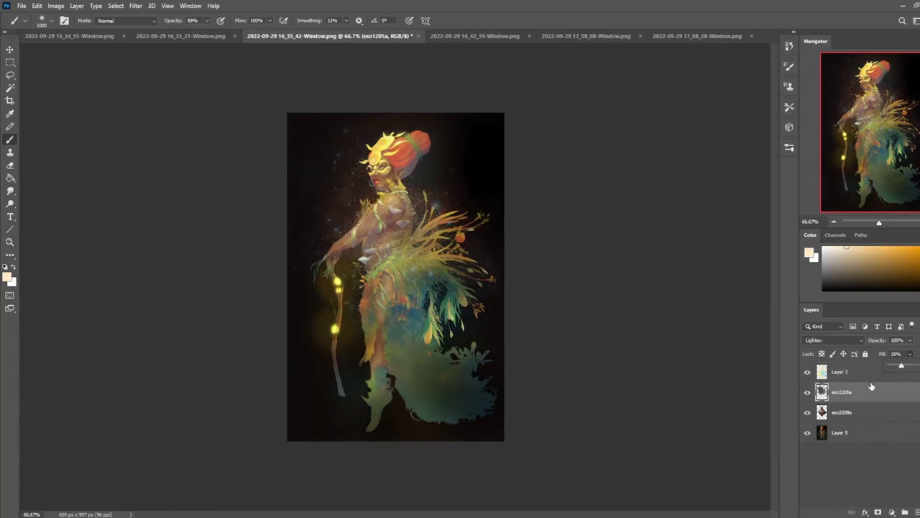
left_click(862, 412)
left_click(909, 355)
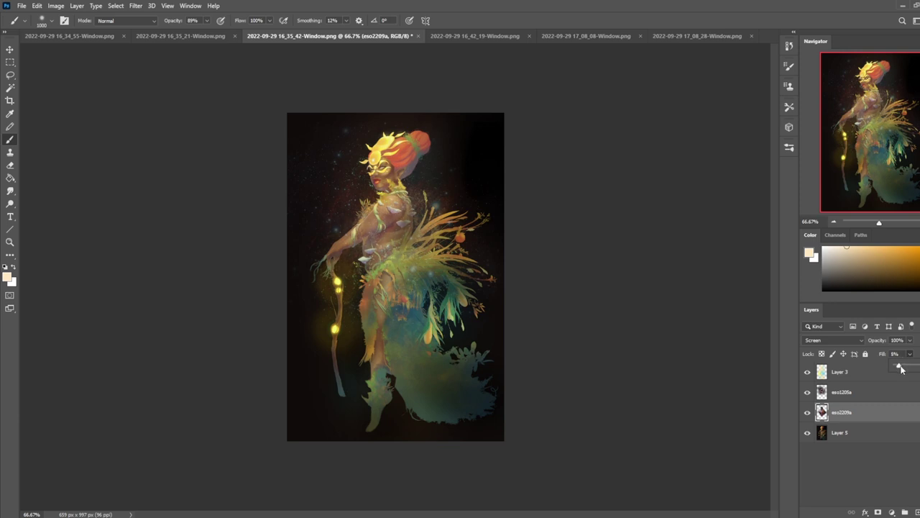
left_click(853, 434)
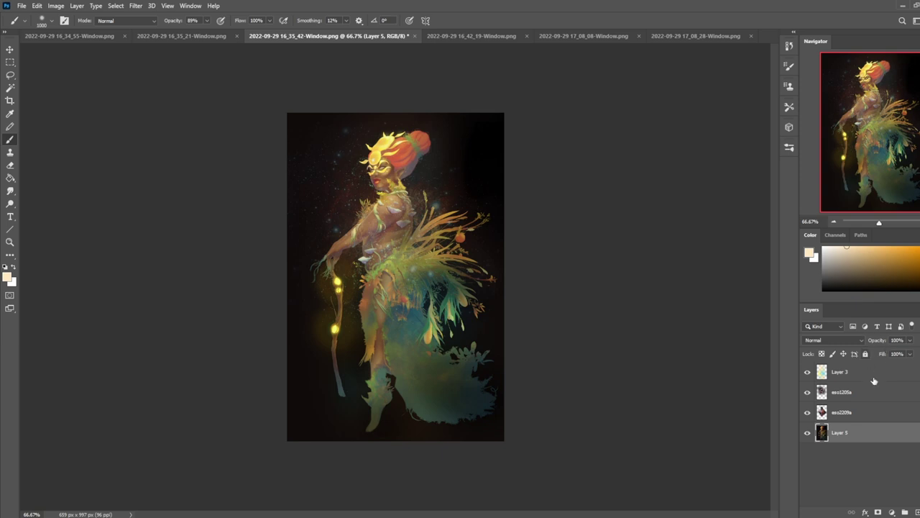
left_click(851, 420)
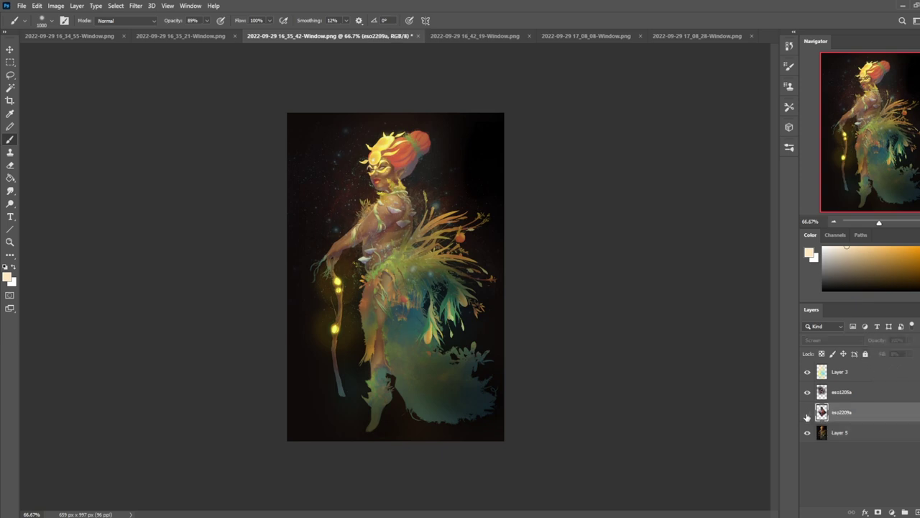
Step: Delete the eso2209a layer and compare the painting with the eso1205a layer and Layer 3 hidden in turn
left_click(807, 413)
key("ctrl+e")
left_click(808, 391)
left_click(807, 392)
left_click(851, 395)
left_click(854, 412)
left_click(807, 371)
left_click(807, 372)
Step: Erase excess glow from Layer 3 around the staff with a soft 250 px eraser
left_click(848, 372)
key("e")
key("[")
key("[")
key("[")
key("[")
key("[")
key("[")
key("[")
key("[")
mouse_move(319, 279)
left_mouse_down()
mouse_move(312, 345)
mouse_move(316, 274)
mouse_move(331, 272)
mouse_move(313, 277)
mouse_move(303, 321)
mouse_move(312, 343)
mouse_move(358, 330)
mouse_move(326, 307)
mouse_move(350, 358)
mouse_move(326, 305)
mouse_move(356, 274)
mouse_move(306, 263)
left_mouse_up()
key("ctrl+z")
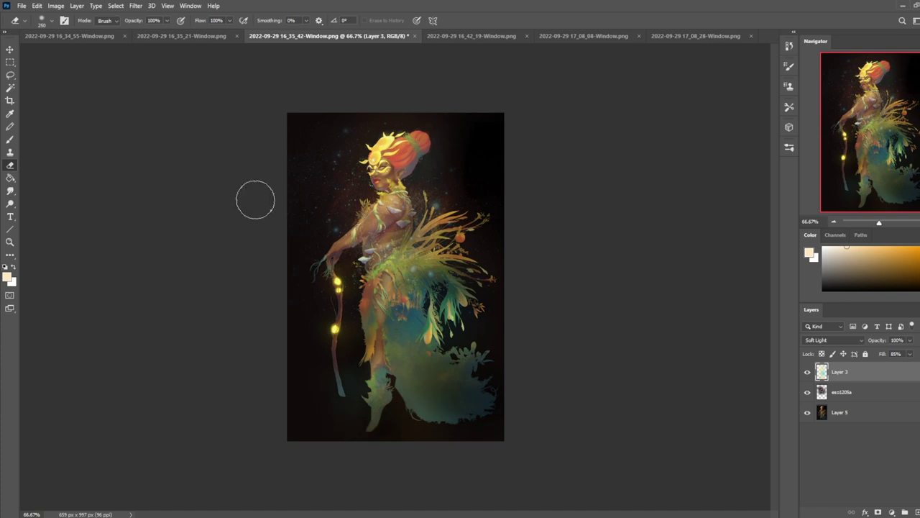
Step: Flatten the image and dodge the figure's highlights at 100% exposure
right_click(842, 393)
left_click(827, 412)
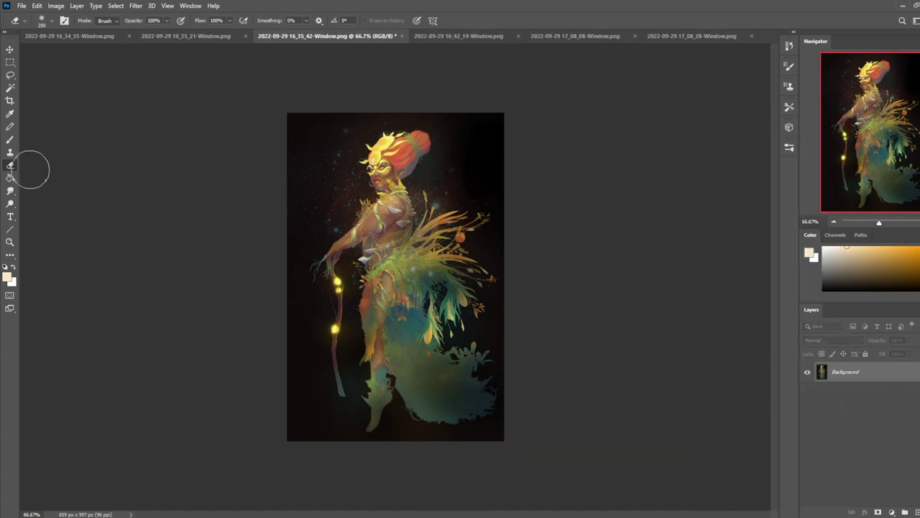
left_click(10, 204)
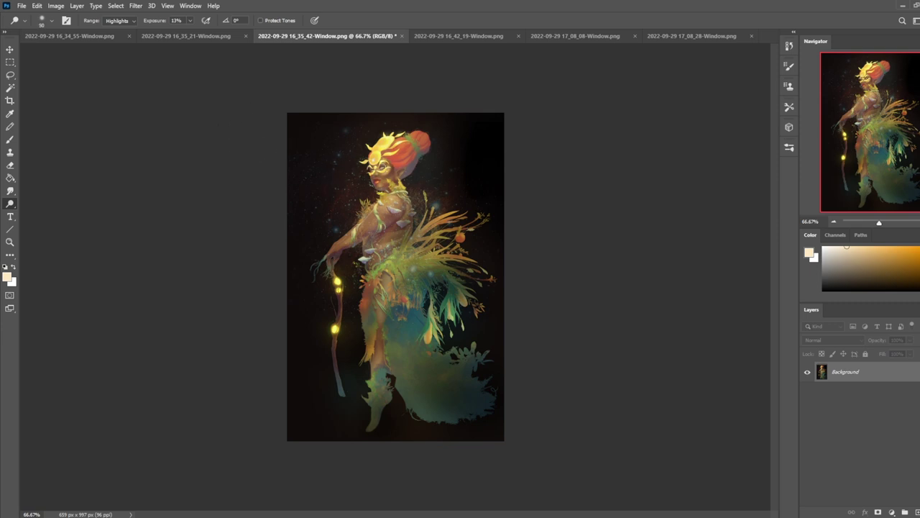
left_click(191, 20)
left_click_drag(187, 33, 234, 35)
Step: Fade the skirt's outer plant edges with a soft brush in near-black sampled from the background, undoing the excess strokes
key("b")
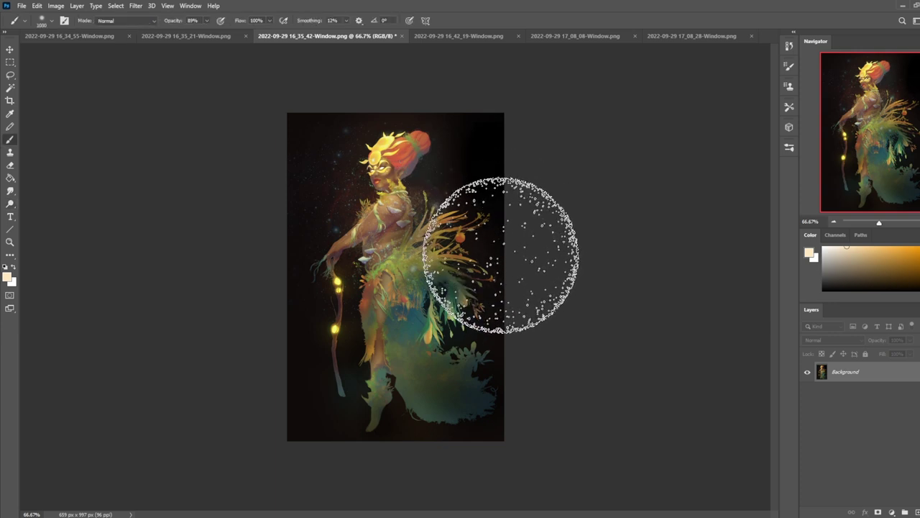
left_click(493, 243, "alt")
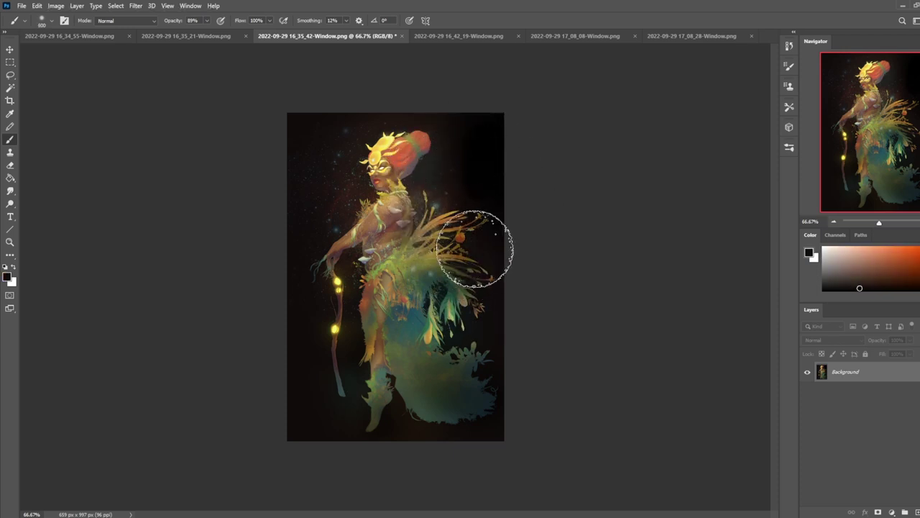
left_click_drag(471, 317, 495, 357)
left_click(490, 339, "alt")
key("ctrl+z")
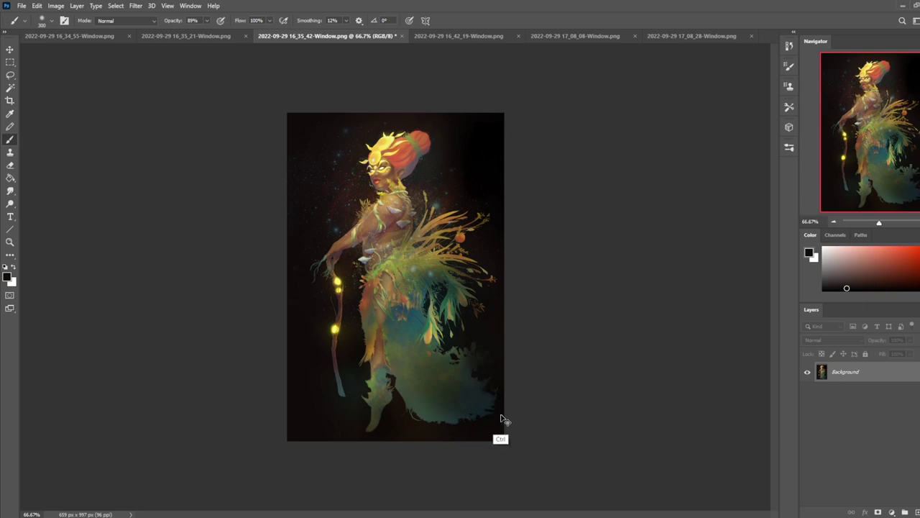
key("ctrl+z")
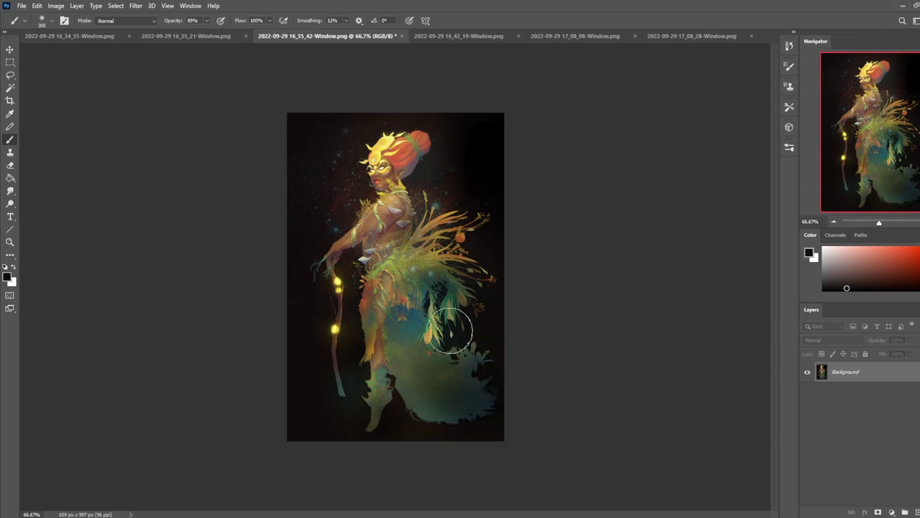
Step: Enlarge the brush to 800 px and softly darken the trailing skirt and foot, undoing strokes that cover too much
key("bracketright")
key("bracketright")
key("bracketright")
key("bracketright")
key("bracketright")
key("bracketright")
key("bracketright")
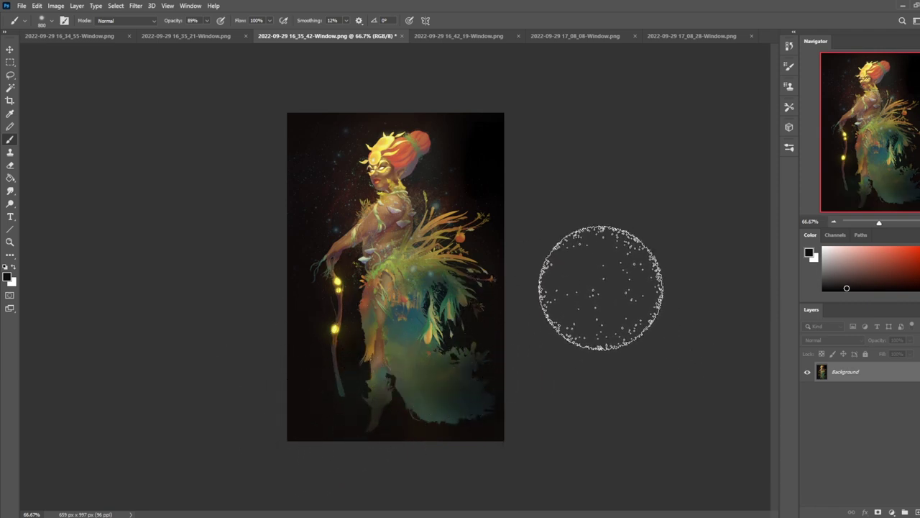
key("ctrl+z")
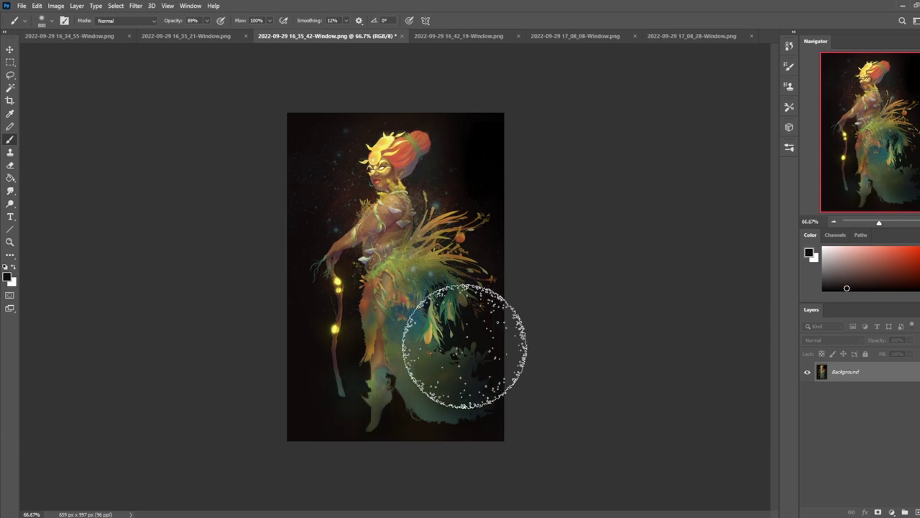
left_click(361, 411)
key("ctrl+z")
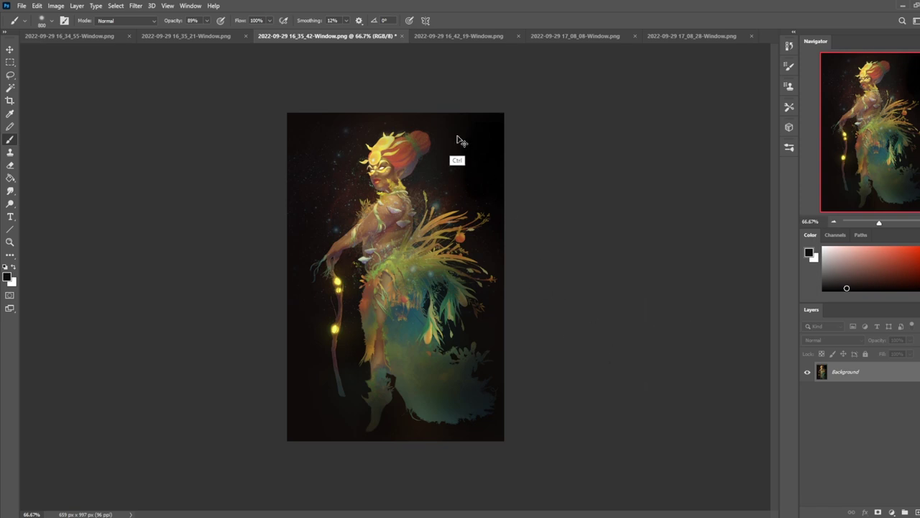
Step: Reduce the brush to 400 px and fade the back of the hair bun into the dark background
key("bracketleft")
key("bracketleft")
key("bracketleft")
key("bracketleft")
key("bracketleft")
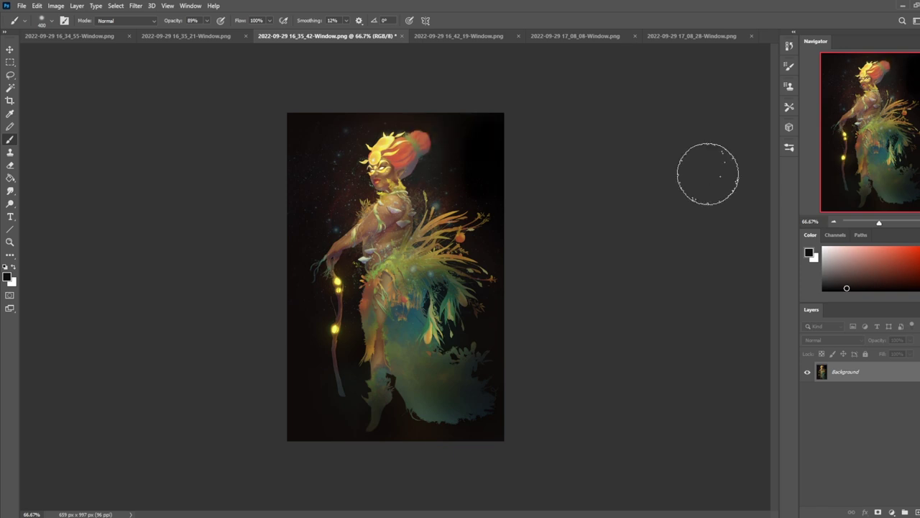
Step: Compare the original opened painting with the latest brush state in the history
left_click(788, 45)
scroll(776, 411, "up", 15)
left_click(726, 62)
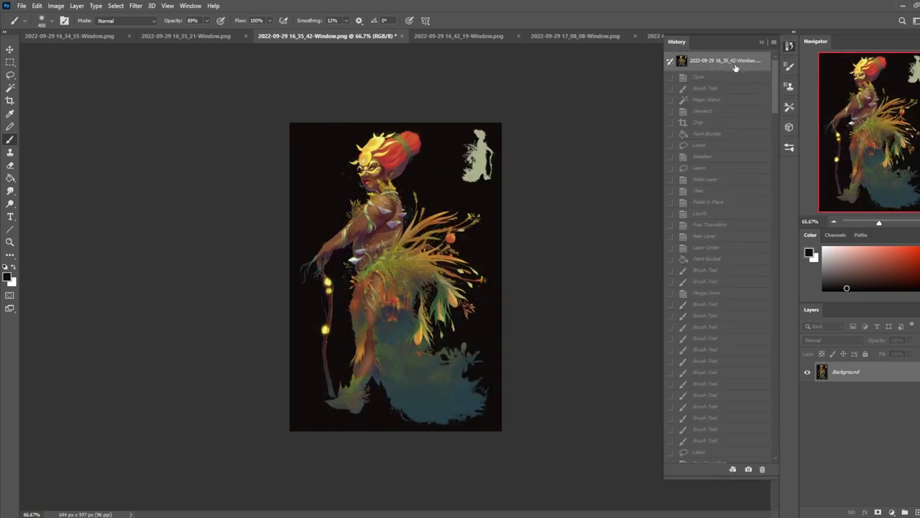
left_click_drag(777, 66, 787, 421)
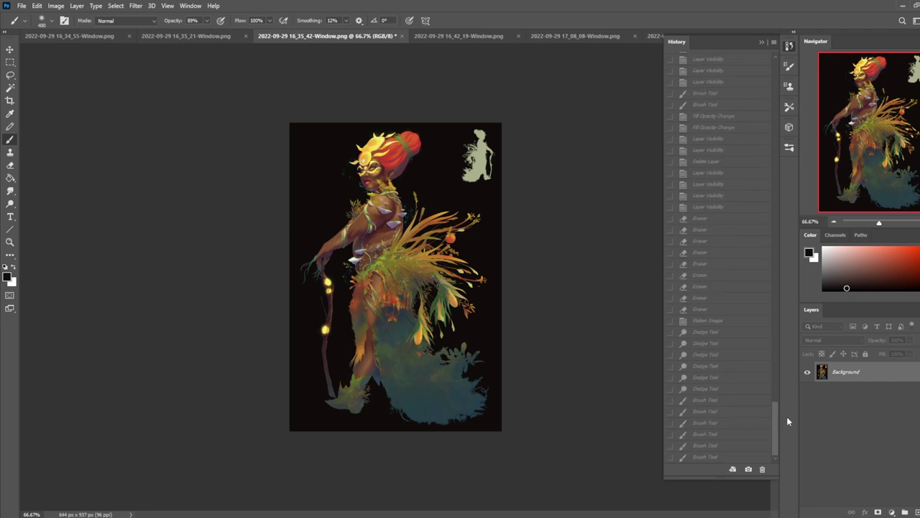
left_click(703, 457)
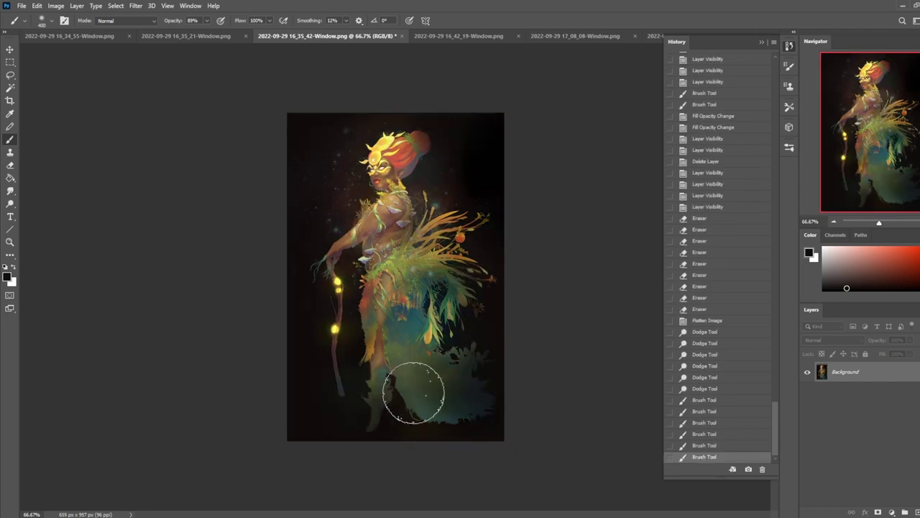
left_click(761, 41)
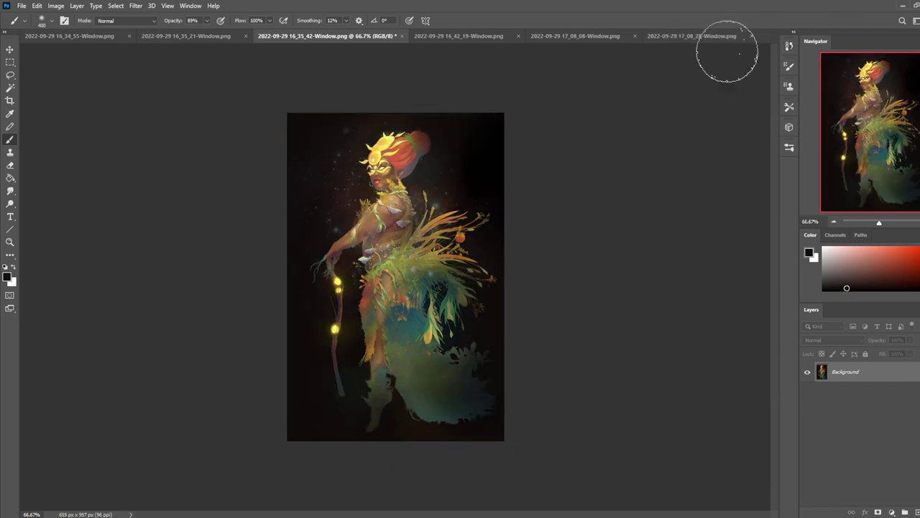
Step: Dodge highlights back into the darkened foot and lower skirt with a 175 px brush
left_click(10, 203)
key("bracketright")
key("bracketright")
key("bracketright")
key("bracketright")
key("bracketright")
key("bracketright")
key("bracketright")
key("bracketright")
key("bracketright")
key("bracketright")
mouse_move(376, 398)
left_mouse_down()
mouse_move(401, 453)
mouse_move(494, 437)
mouse_move(375, 400)
mouse_move(373, 423)
mouse_move(375, 381)
left_mouse_up()
key("ctrl+z")
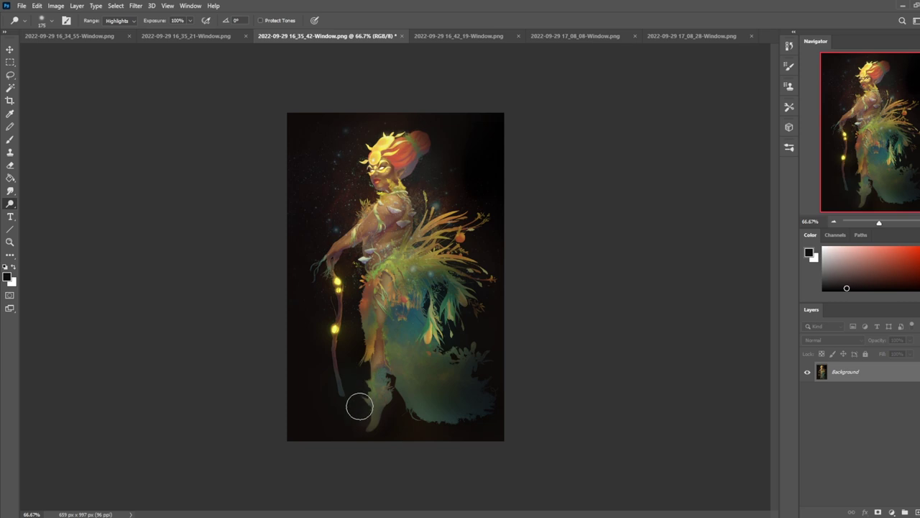
left_click_drag(431, 414, 455, 401)
Step: Add a new layer and prepare a small brush at 100% opacity in a lighter teal based on the skirt colour
left_click(914, 511)
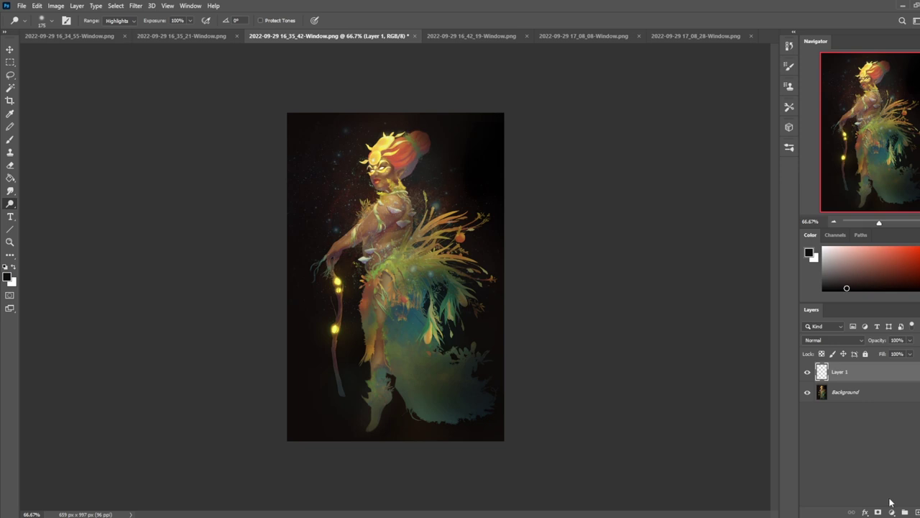
key("b")
left_click(406, 352, "alt")
key("bracketleft")
key("bracketleft")
key("bracketleft")
key("bracketleft")
key("bracketleft")
key("bracketleft")
left_click(206, 20)
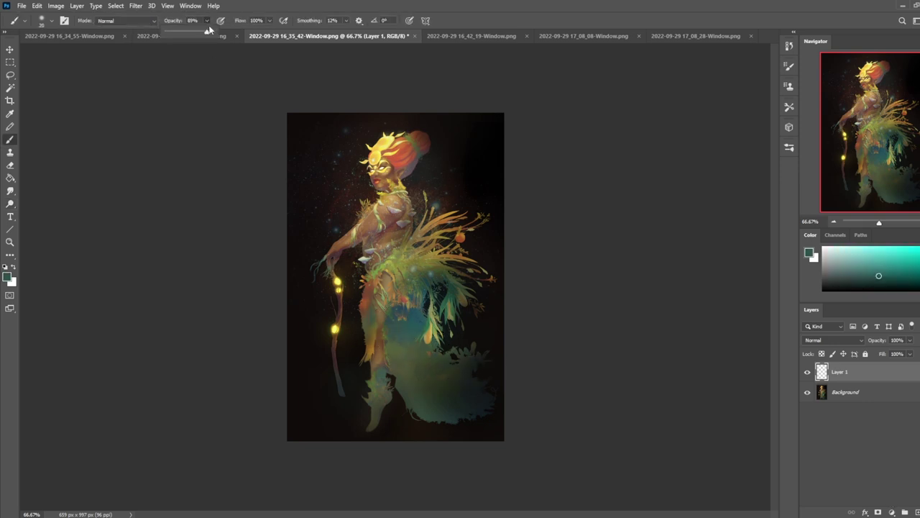
left_click(877, 265)
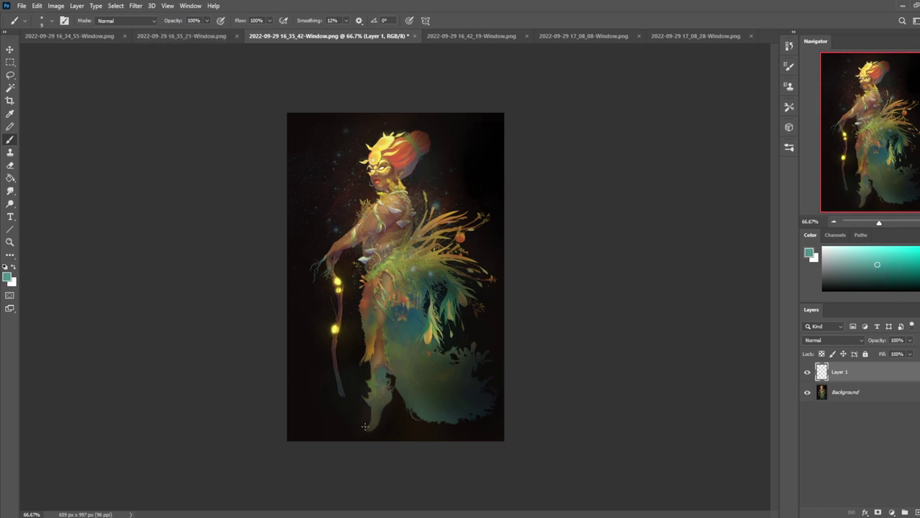
Step: Add another layer and paint thin curved teal ripple lines around the foot
left_click(916, 511)
key("r")
left_click_drag(465, 335, 475, 268)
key("b")
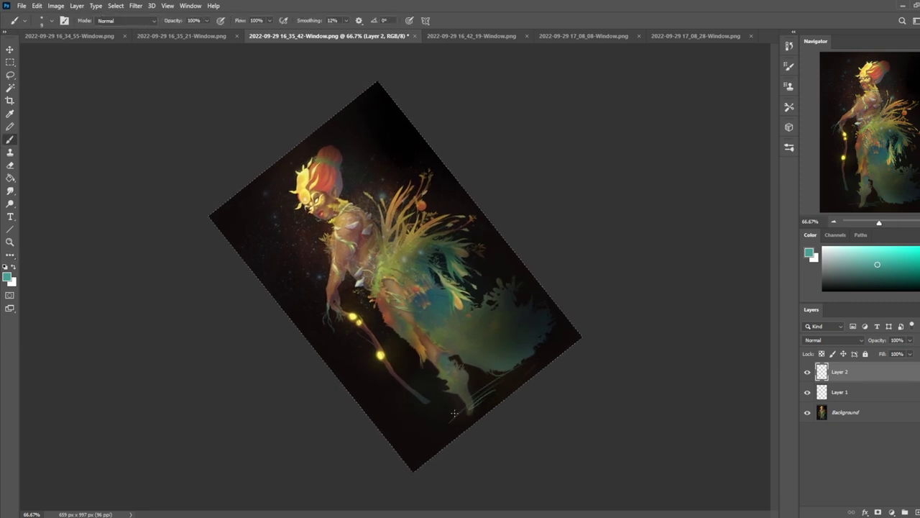
key("ctrl+z")
mouse_move(468, 403)
left_mouse_down()
mouse_move(420, 451)
mouse_move(507, 391)
left_mouse_up()
left_click_drag(512, 358, 408, 435)
key("ctrl+z")
key("Escape")
Step: Shift the ripple lines to the left so they sit around the foot
key("v")
left_click_drag(404, 431, 382, 431)
key("ctrl+z")
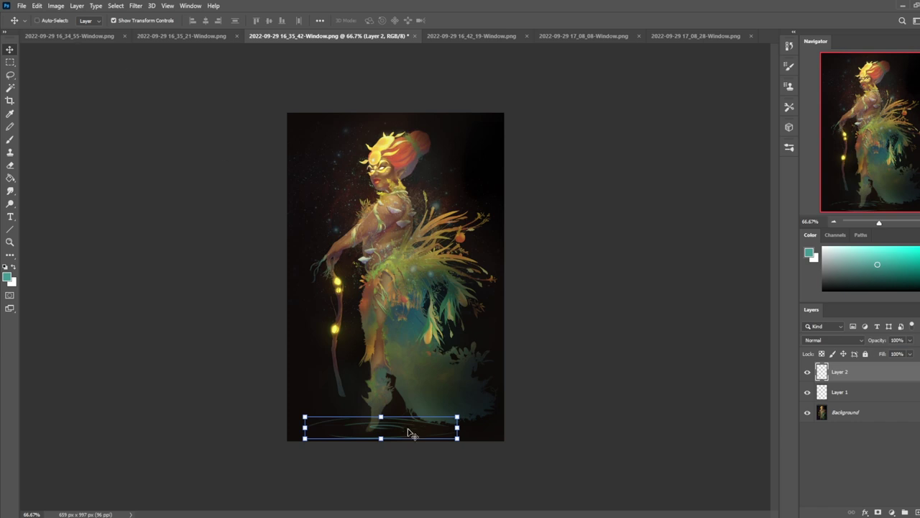
left_click_drag(407, 432, 392, 430)
key("e")
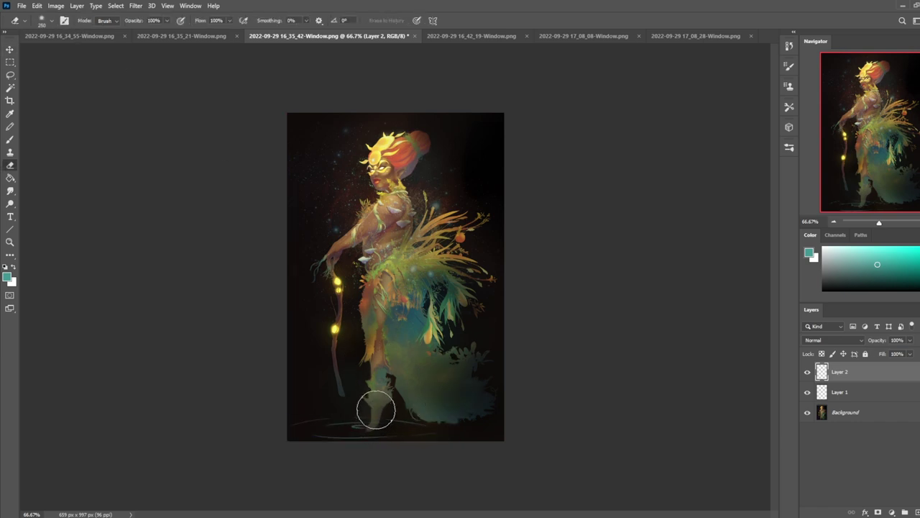
Step: Warp the ripple lines, squash them flatter and reposition them beneath the foot
key("v")
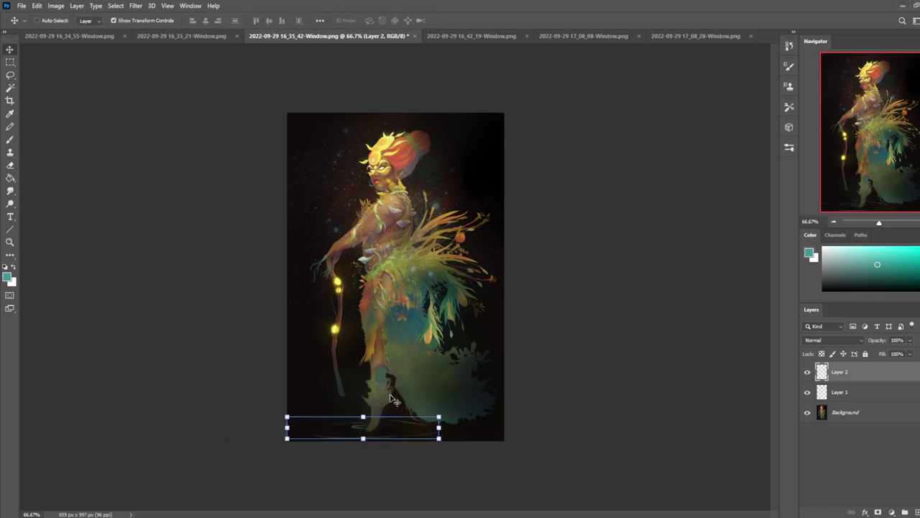
key("ctrl+t")
left_click(423, 20)
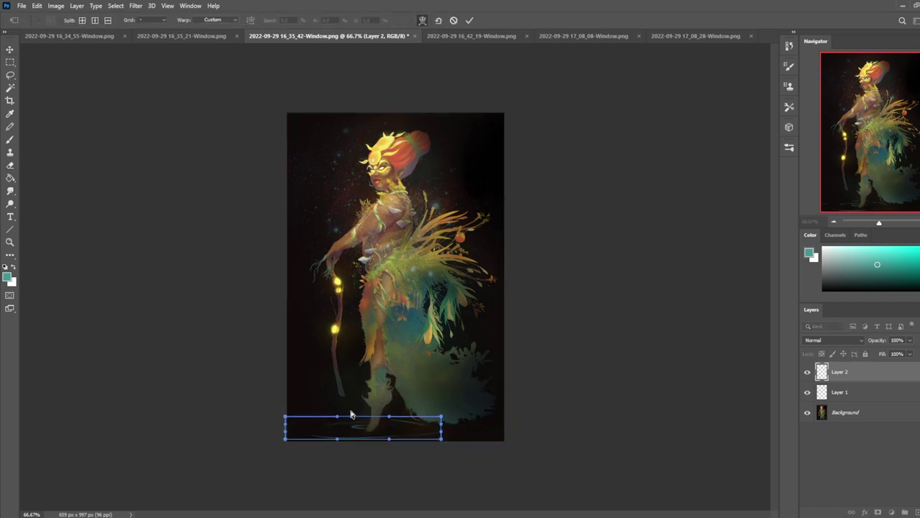
left_click_drag(337, 417, 336, 409)
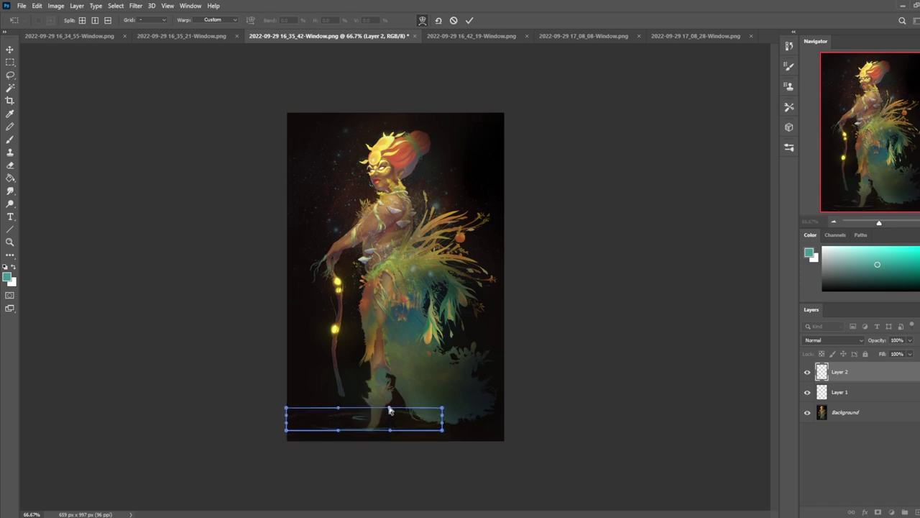
key("Return")
key("ctrl+t")
left_click_drag(364, 407, 364, 418)
left_click_drag(406, 424, 413, 431)
key("Return")
key("m")
right_click(414, 327)
left_click(559, 283)
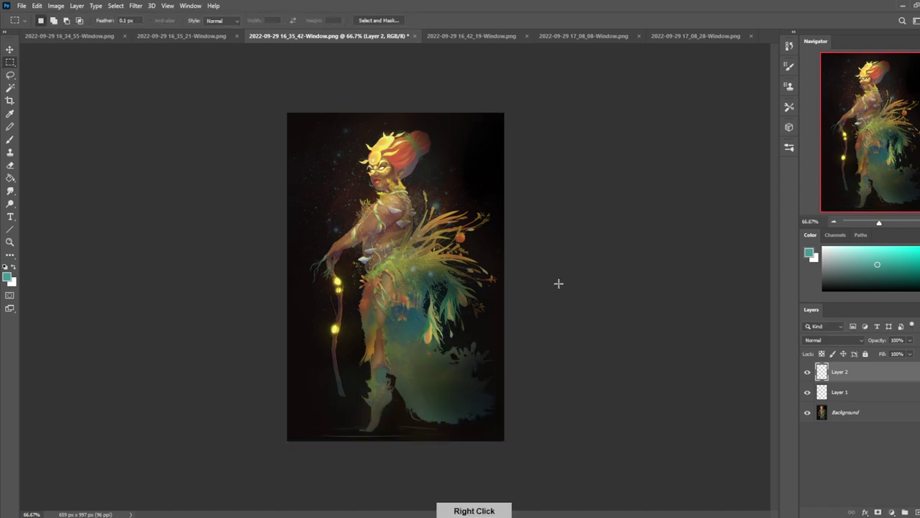
Step: Clean up the ripples with the eraser and paint additional thin teal ripple lines around the toes
key("e")
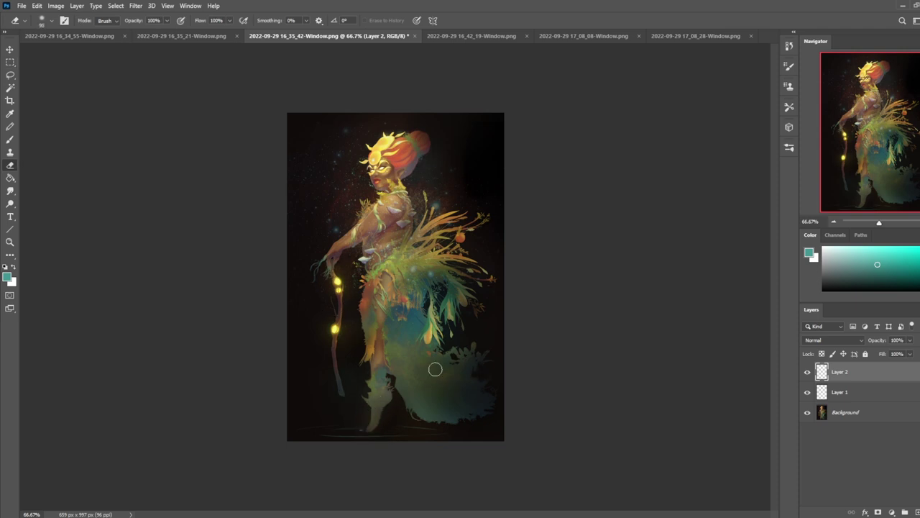
key("b")
key("ctrl+z")
mouse_move(357, 428)
left_mouse_down()
mouse_move(399, 429)
mouse_move(363, 431)
left_mouse_up()
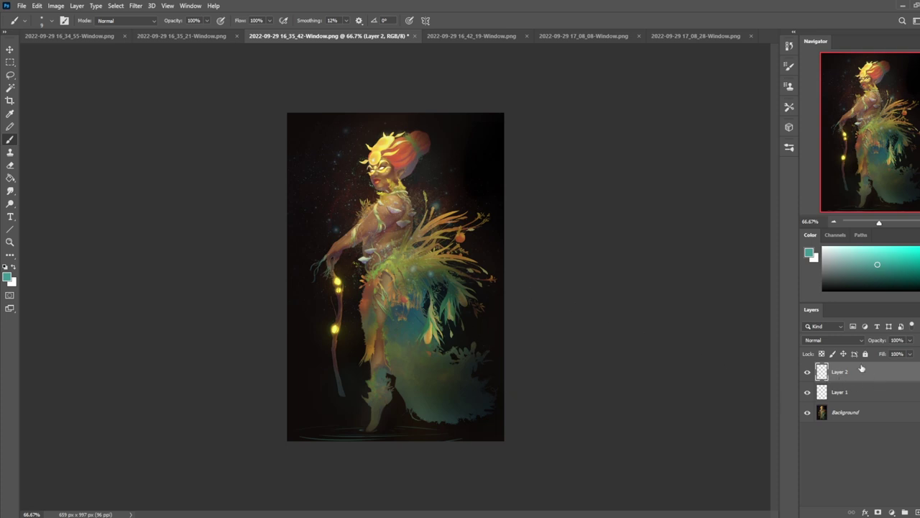
key("v")
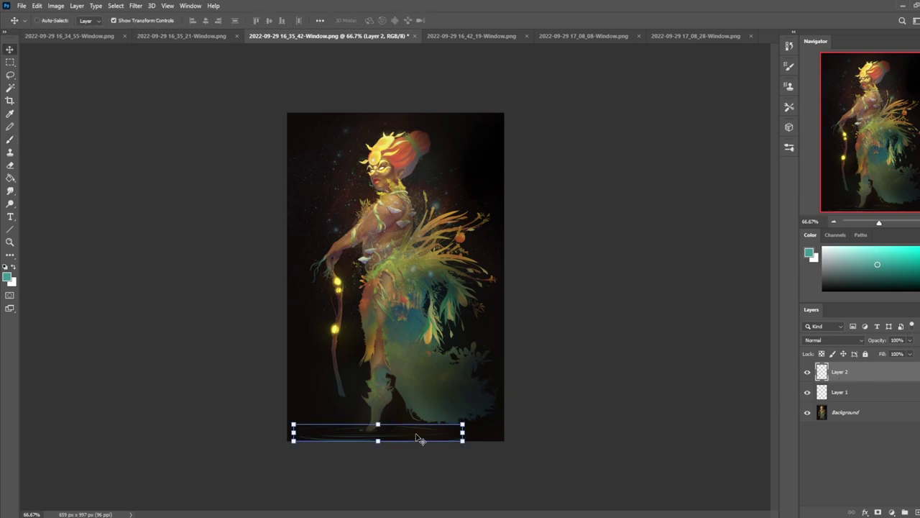
Step: Extend the canvas with the Crop tool at the bottom and both sides to about 786 × 1063 px
key("c")
left_click_drag(396, 441, 396, 452)
left_click_drag(508, 275, 519, 276)
left_click_drag(286, 280, 260, 271)
key("Return")
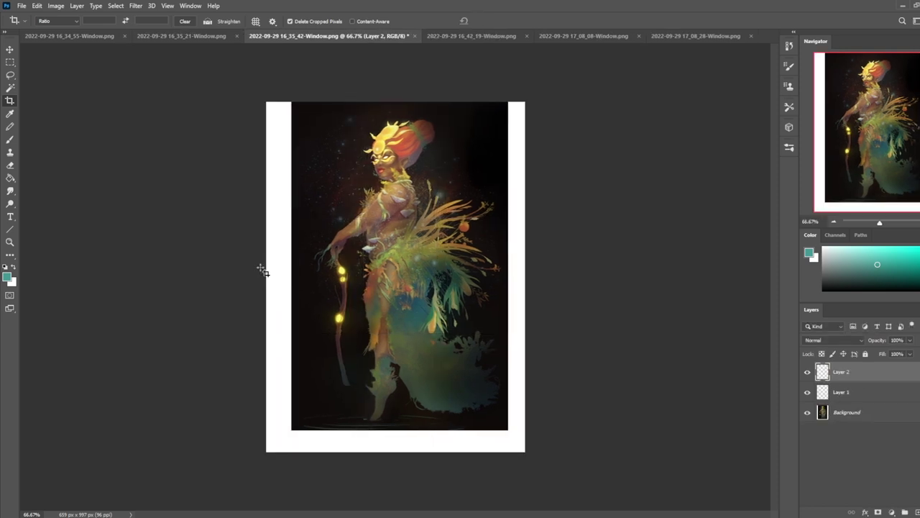
Step: Fill the added white border on the Background layer with near-black using the Paint Bucket
left_click(863, 413)
key("g")
key("d")
left_click(290, 348)
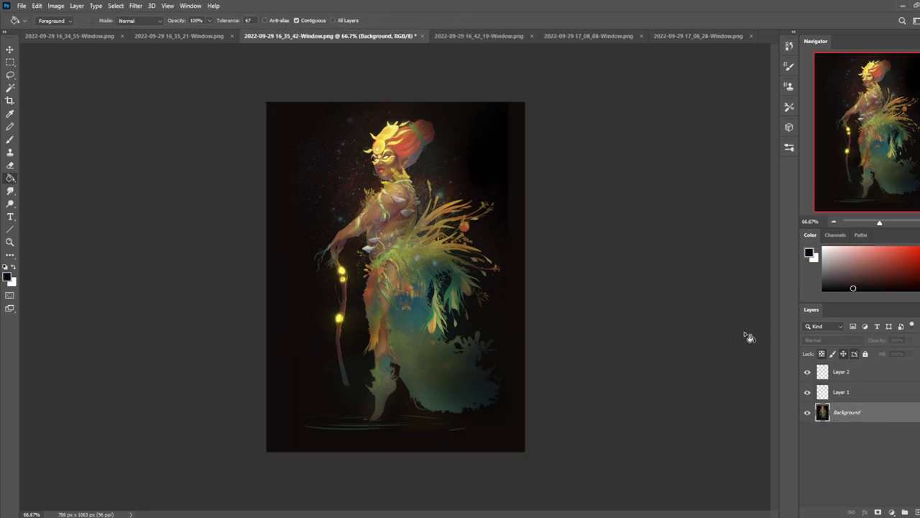
Step: Activate the Brush tool and check the available brush presets
key("b")
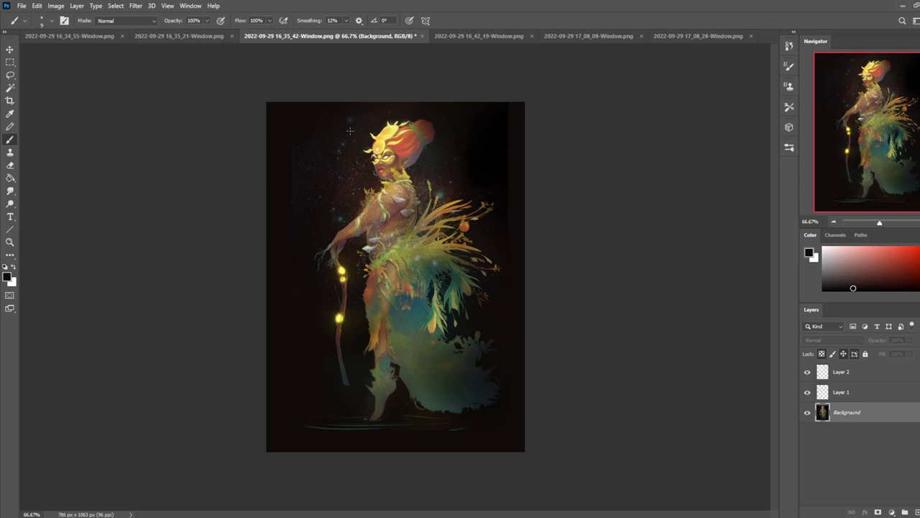
right_click(460, 190)
key("Escape")
key("m")
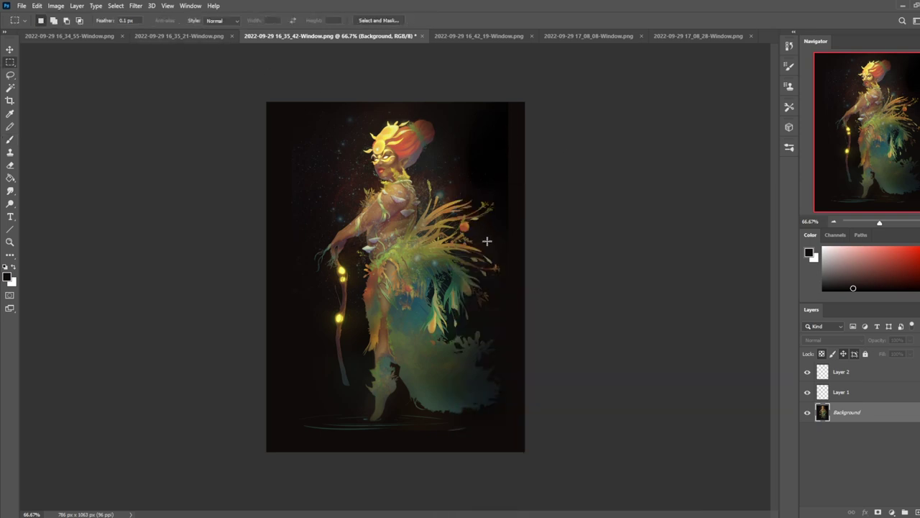
key("b")
right_click(488, 238)
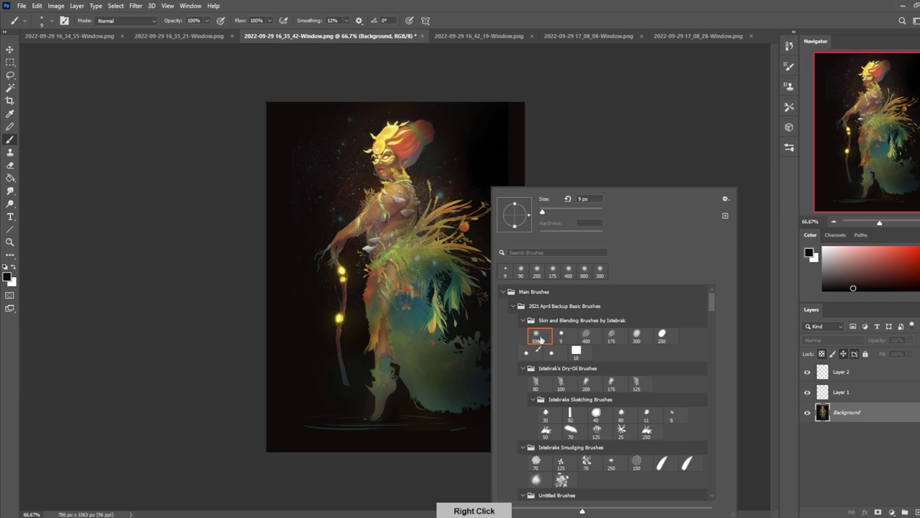
key("Escape")
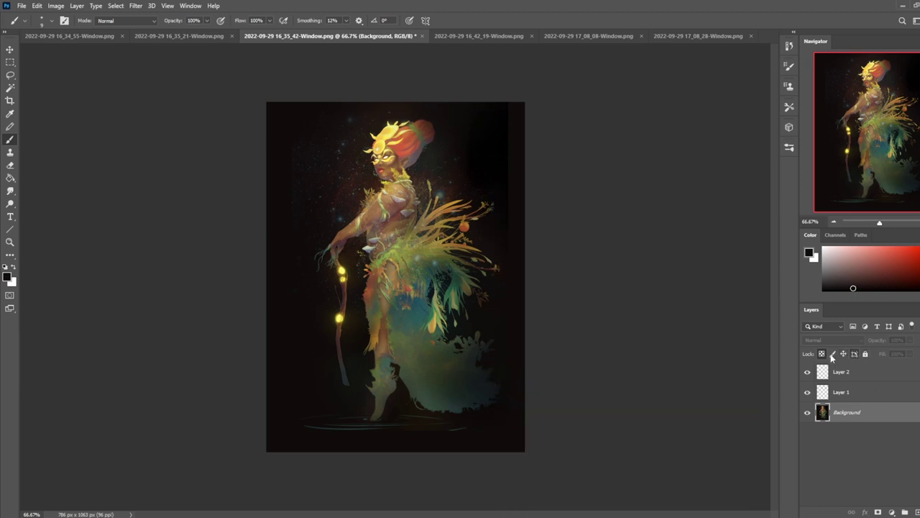
Step: Convert the Background into a regular layer and paint over the lighter strip along the artwork's right edge with sampled black
double_click(895, 415)
left_click(560, 157)
left_click(502, 130, "alt")
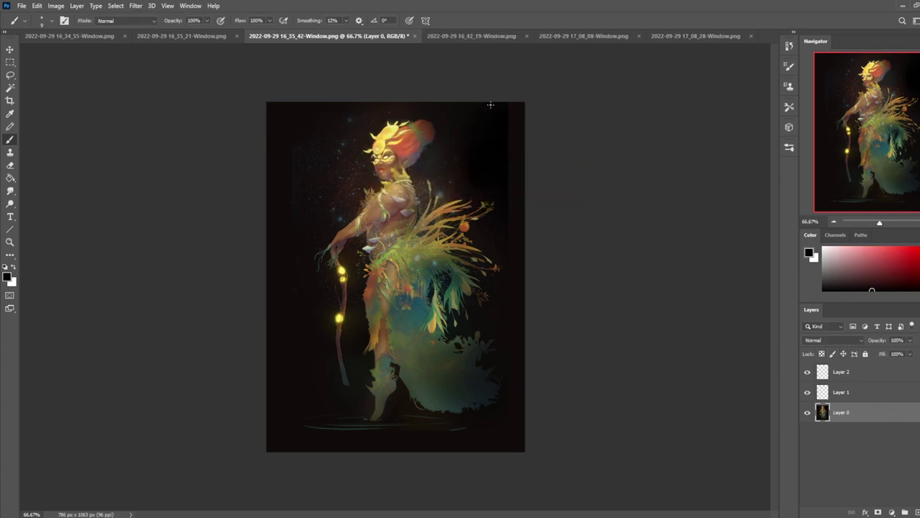
left_click_drag(516, 104, 536, 271)
key("]")
key("]")
key("]")
key("]")
left_click_drag(522, 159, 534, 286)
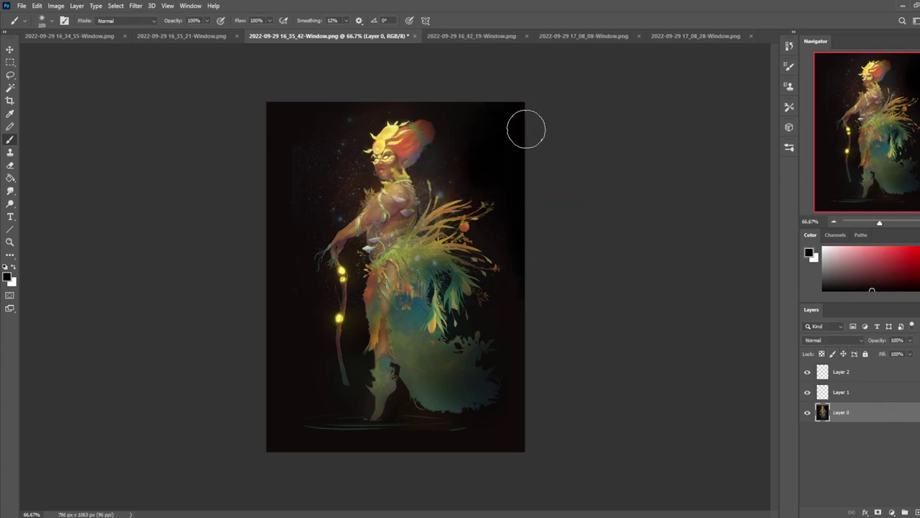
Step: Duplicate the whole painting onto a new layer, flip it vertically and place it at the artwork's bottom as a reflection
key("ctrl+a")
key("ctrl+j")
key("v")
right_click(427, 246)
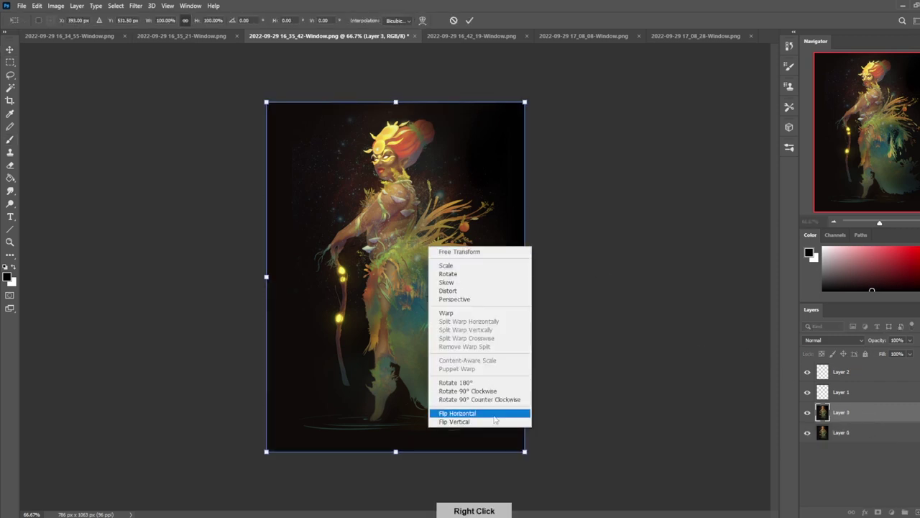
left_click(493, 419)
left_click_drag(448, 189, 448, 477)
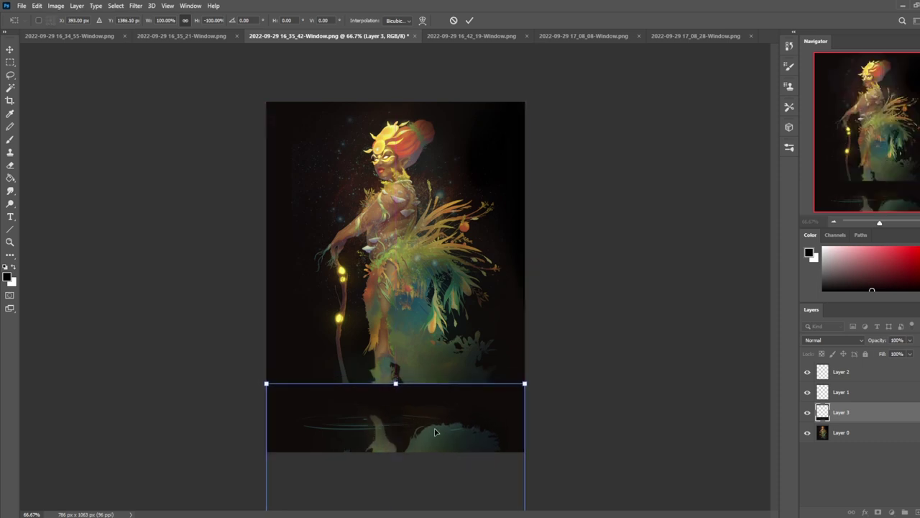
mouse_move(396, 382)
left_mouse_down()
mouse_move(404, 464)
mouse_move(404, 399)
left_mouse_up()
left_click(468, 20)
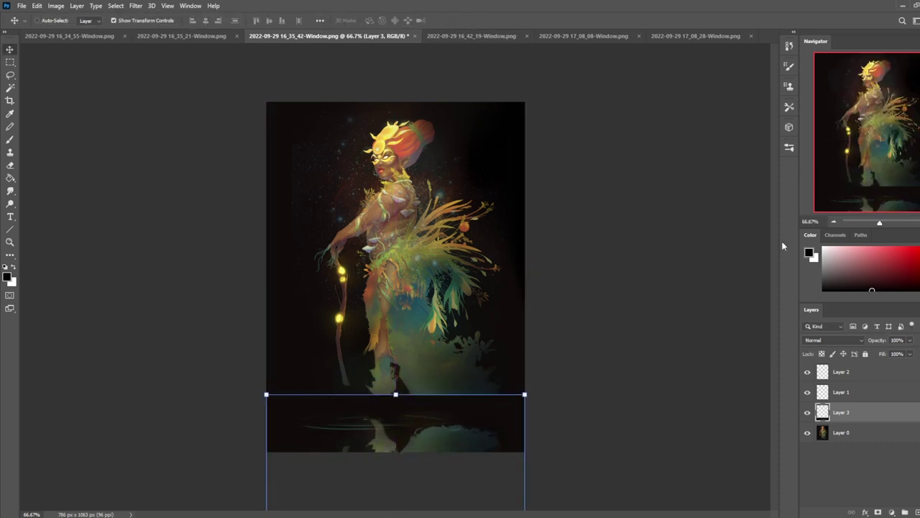
Step: Erase the upper part of the reflection layer and shift the reflection slightly downward beneath the figure's foot
key("e")
mouse_move(518, 389)
left_mouse_down()
mouse_move(263, 393)
mouse_move(495, 403)
mouse_move(299, 404)
mouse_move(506, 403)
left_mouse_up()
key("v")
left_click_drag(414, 440, 413, 448)
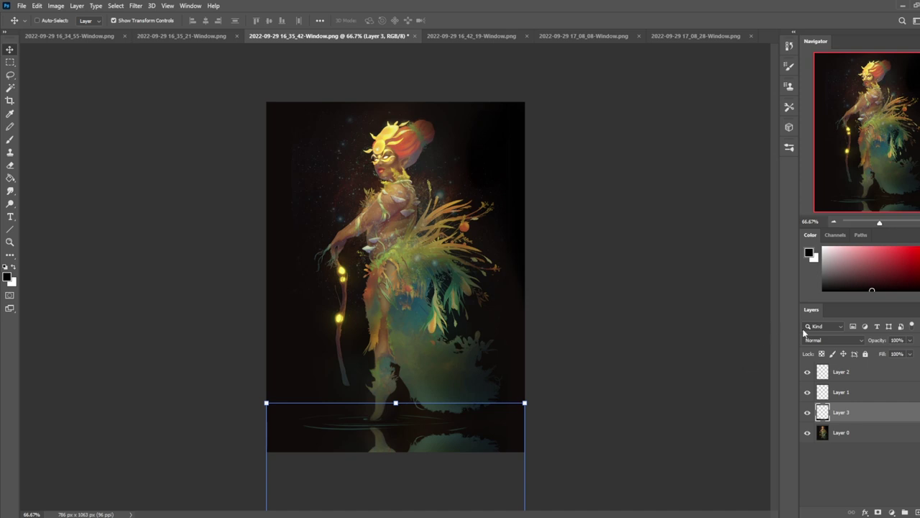
Step: Set the reflection layer's fill to 73% and apply a Motion Blur with a -3° angle and 29 pixels distance
left_click(909, 354)
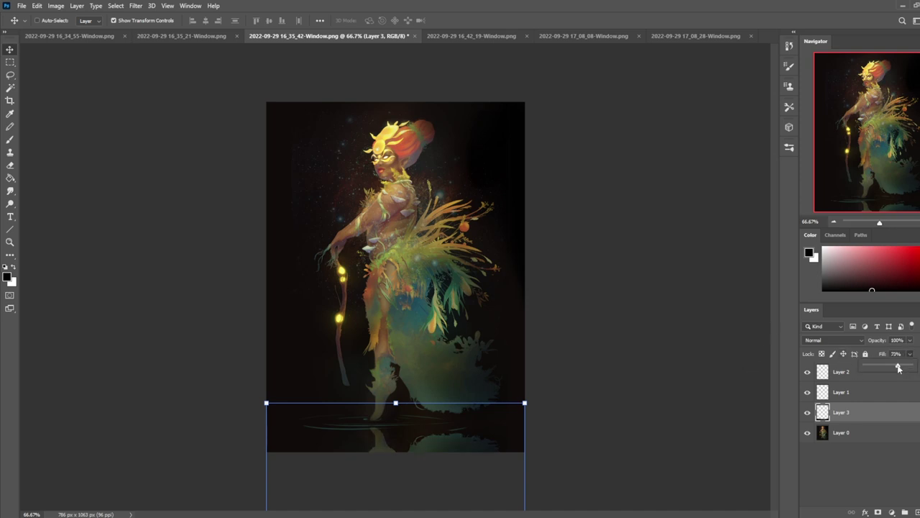
key("b")
left_click(138, 6)
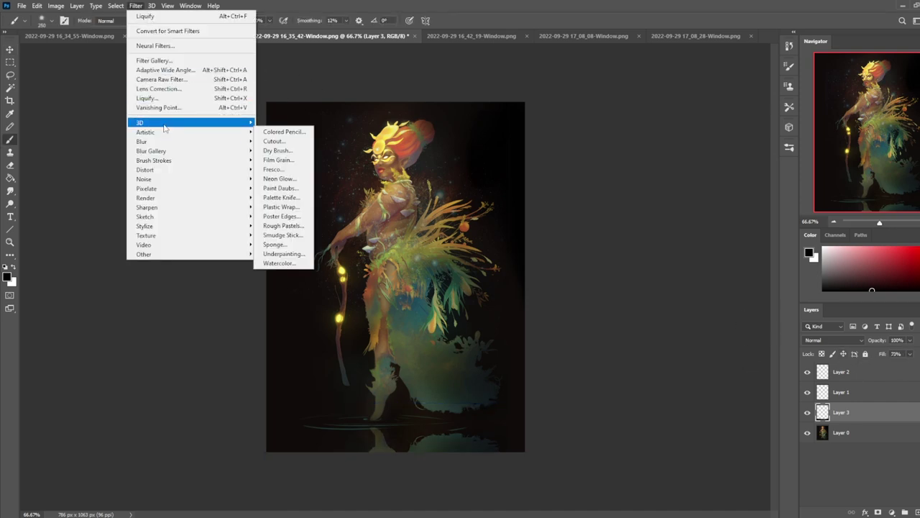
mouse_move(170, 142)
left_click(279, 197)
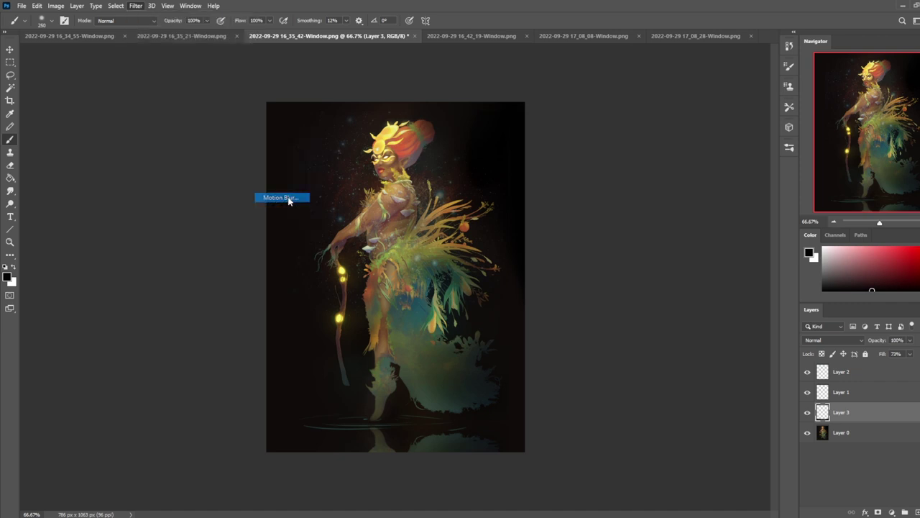
left_click(834, 340)
left_click_drag(797, 374, 676, 386)
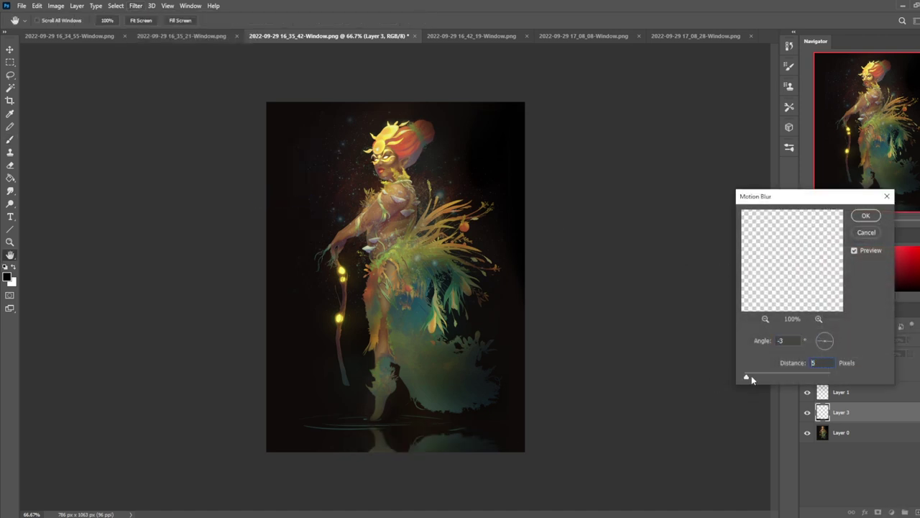
left_click_drag(810, 197, 664, 242)
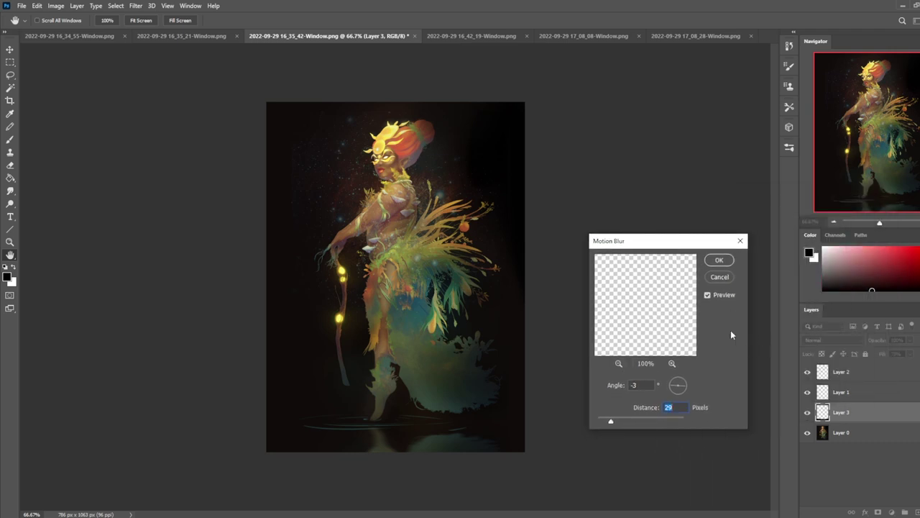
left_click(718, 260)
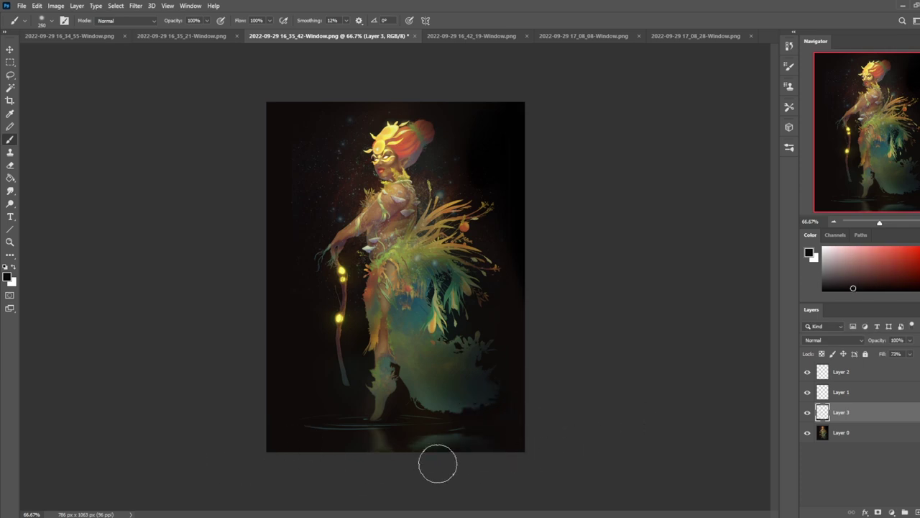
Step: Compare the artwork with and without the reflection and merge the reflection into the layer below
left_click(807, 412)
left_click(807, 413)
right_click(857, 420)
left_click(853, 290)
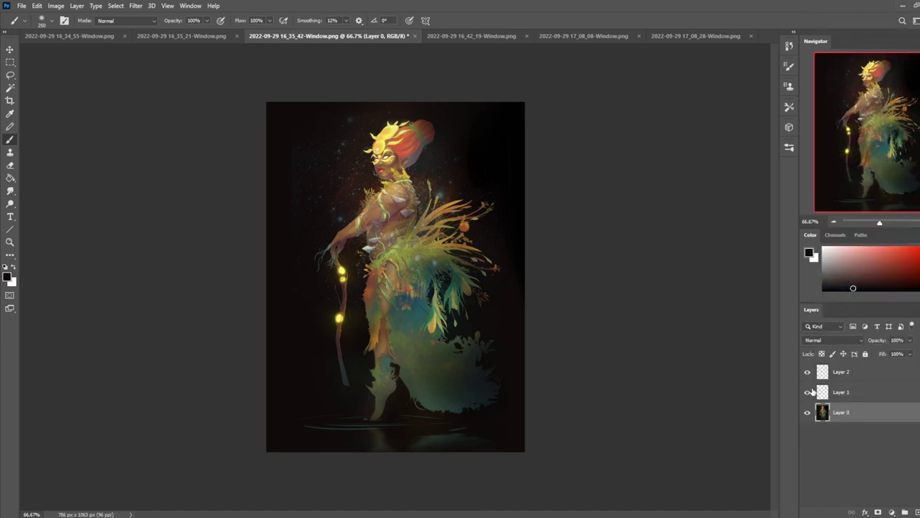
Step: Select Layer 0 and enlarge the brush to 600 px
left_click(862, 396)
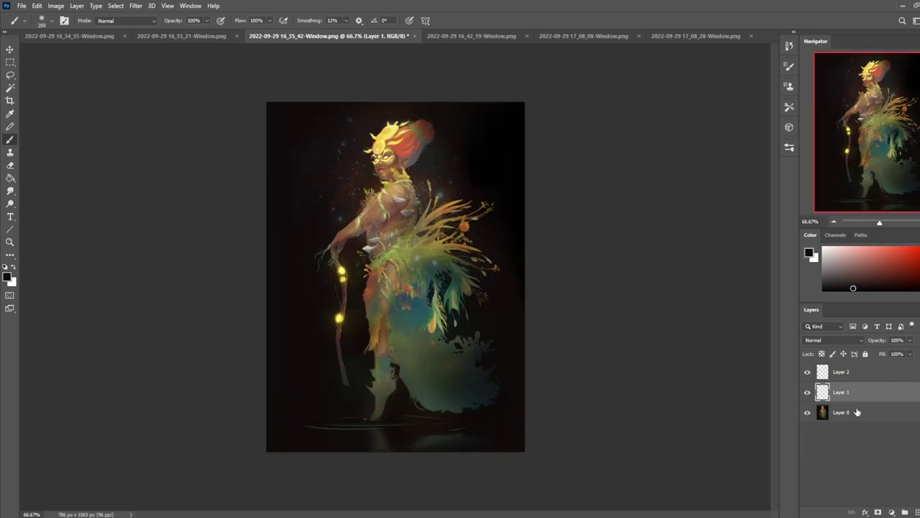
left_click(837, 413)
key("bracketright")
key("bracketright")
key("bracketright")
key("bracketright")
key("bracketright")
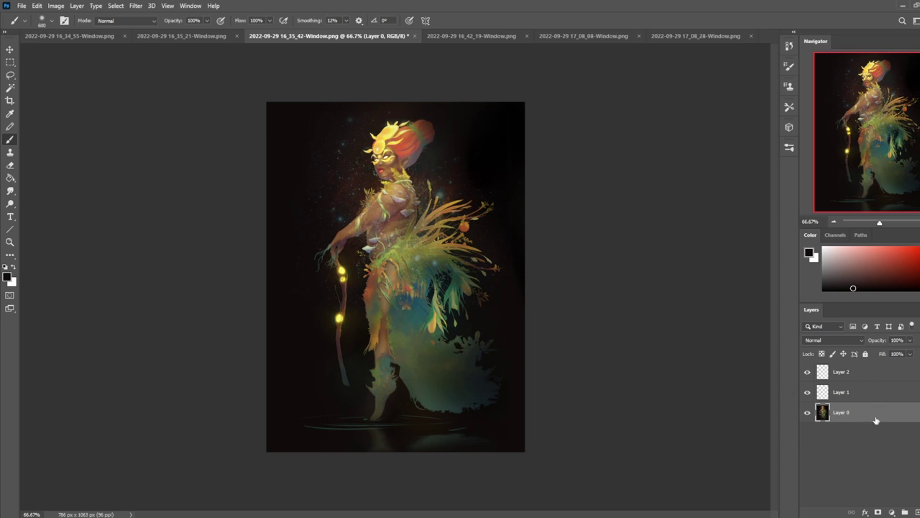
Step: Extend the canvas upward with the Crop tool to a size of about 786 × 1111 px
key("c")
left_click_drag(399, 101, 400, 79)
left_click(483, 21)
Step: Try filling the new top strip with sampled black and blending its seam with the large brush, and undo both
key("g")
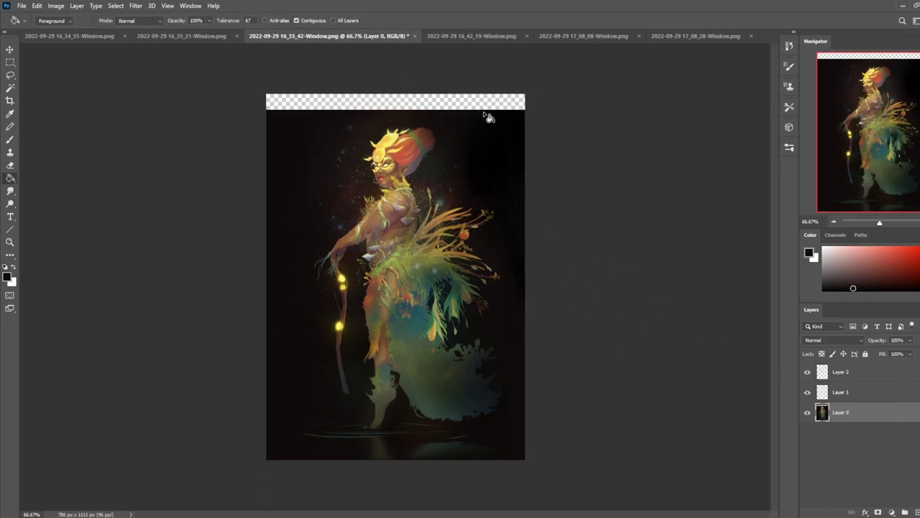
left_click(489, 117, "alt")
left_click(492, 105)
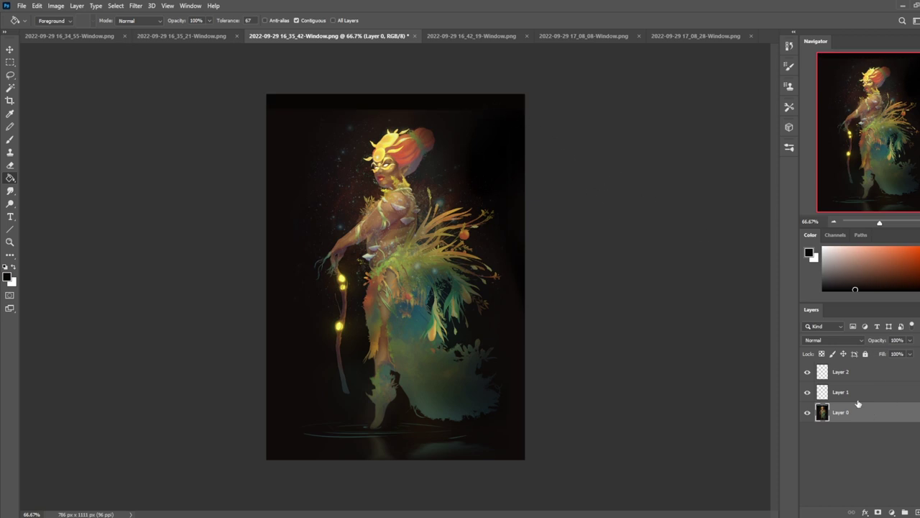
key("b")
mouse_move(506, 108)
left_mouse_down()
mouse_move(285, 117)
mouse_move(237, 151)
left_mouse_up()
key("bracketright")
key("bracketright")
key("bracketright")
key("bracketright")
key("bracketright")
key("bracketright")
key("bracketright")
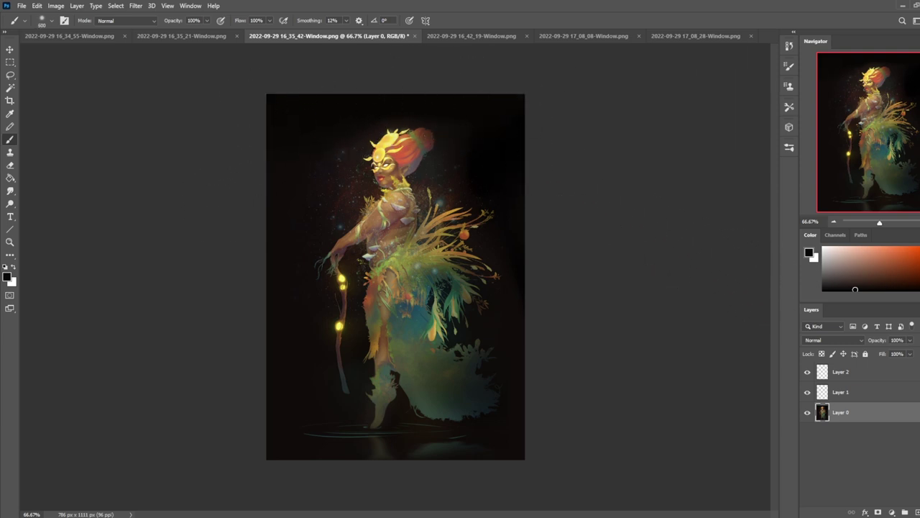
key("ctrl+z")
key("ctrl+z")
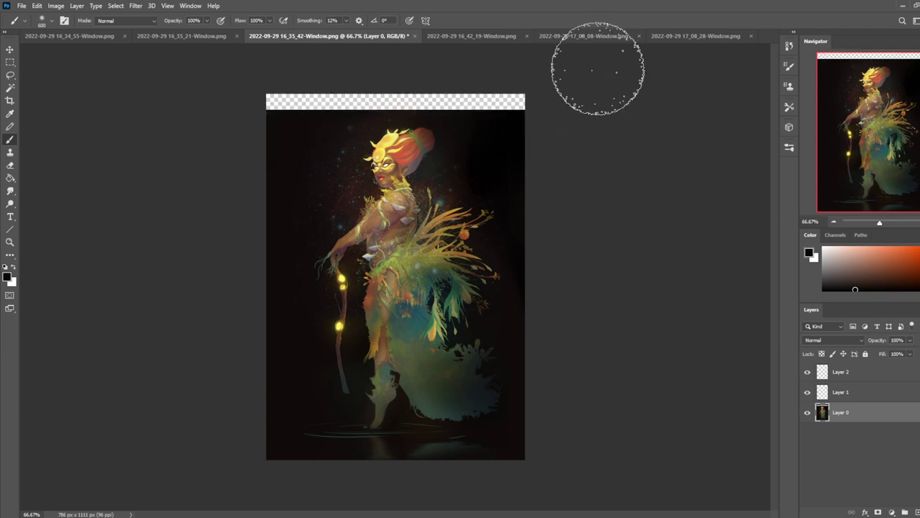
Step: Fill the transparent top strip with dark brown, sample black near the artwork's right edge and reduce the brush to 175 px
key("g")
left_click(427, 100)
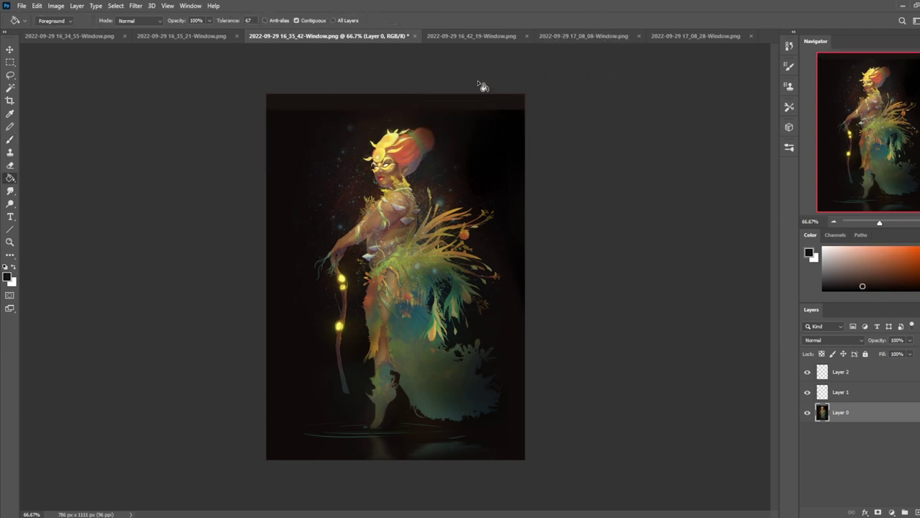
key("b")
left_click(509, 164, "alt")
key("bracketleft")
key("bracketleft")
key("bracketleft")
key("bracketleft")
key("bracketleft")
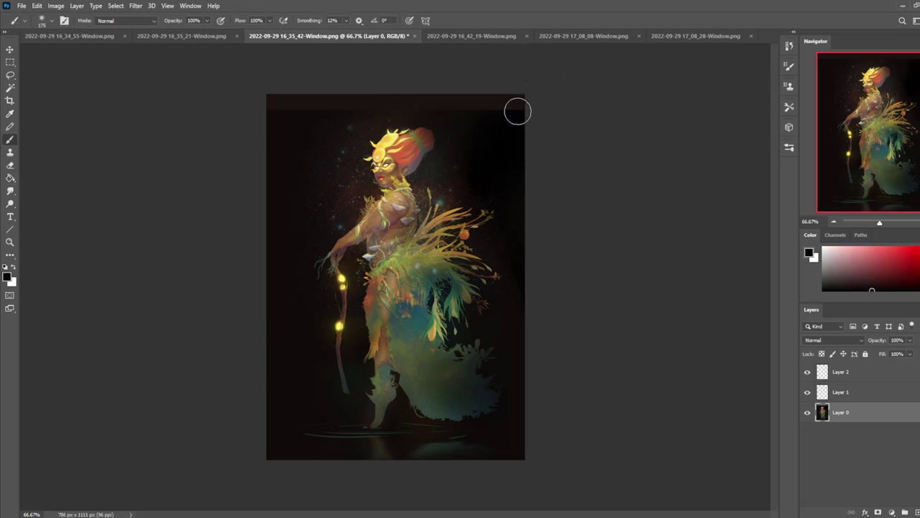
Step: Paint over the top strip's seam with sampled dark background tones, enlarging the brush to 300 px
left_click(448, 107, "alt")
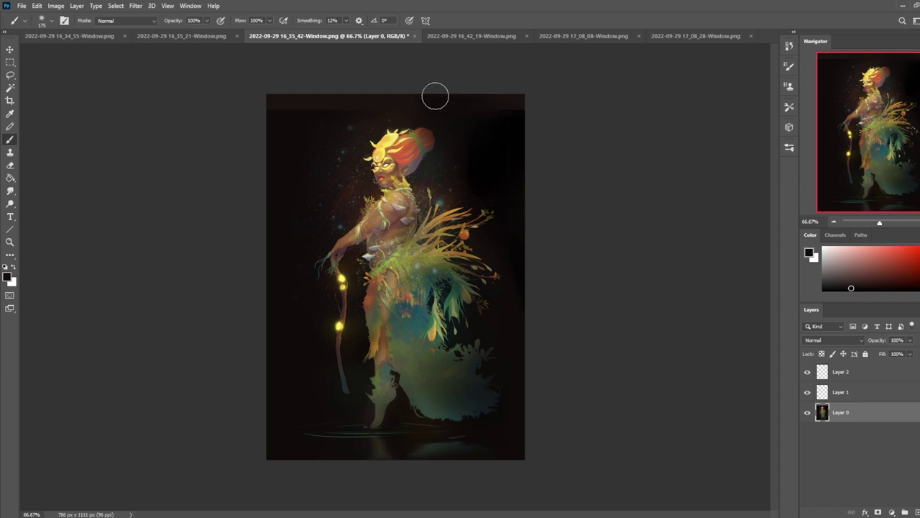
left_click(331, 100, "alt")
key("bracketright")
key("bracketright")
key("bracketright")
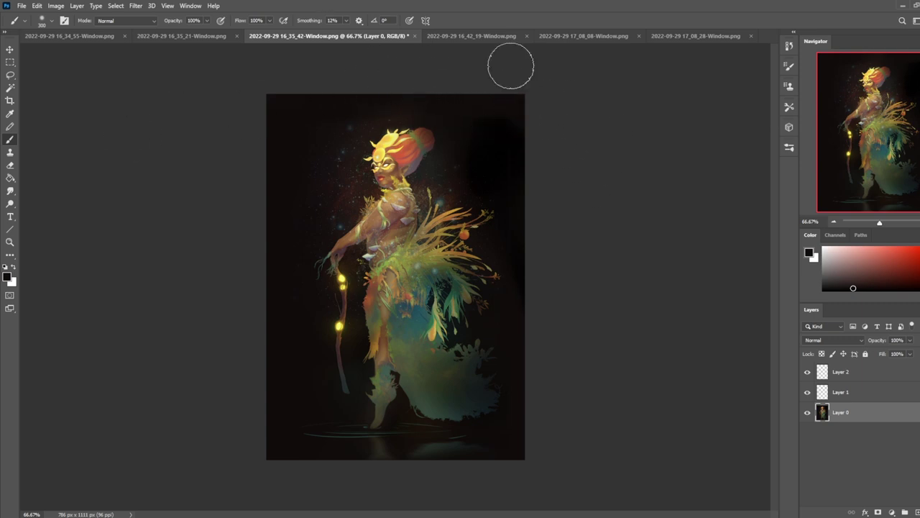
left_click(516, 129, "alt")
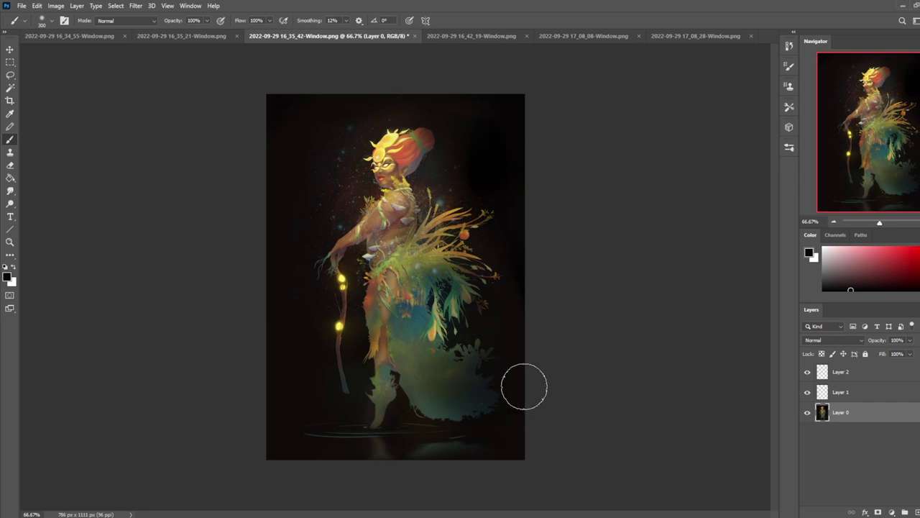
Step: Enlarge the brush to 600 px and sample the bright yellow of the figure's mask as the paint colour
left_click(414, 374, "alt")
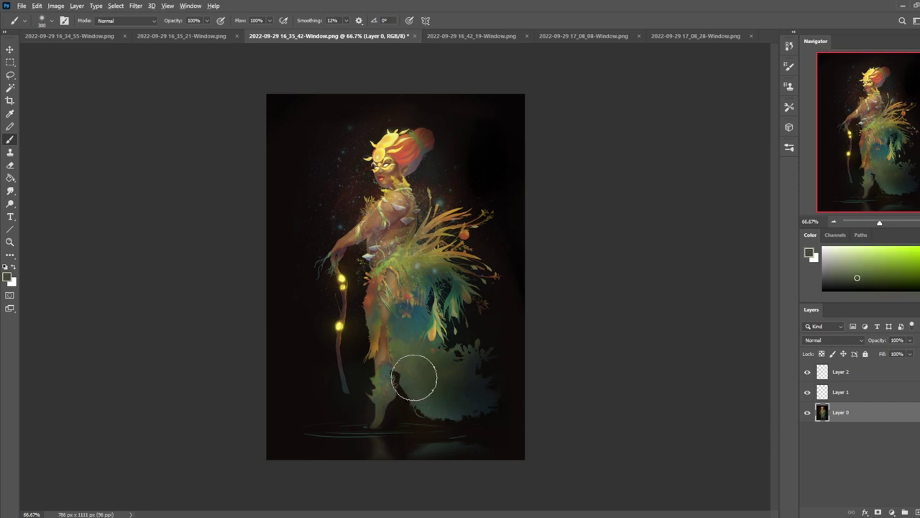
key("bracketright")
key("bracketright")
key("bracketright")
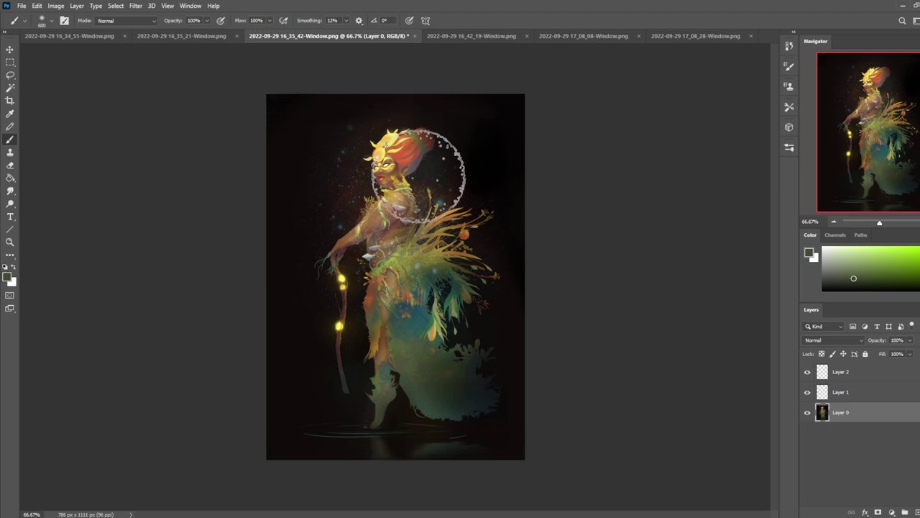
left_click(381, 162, "alt")
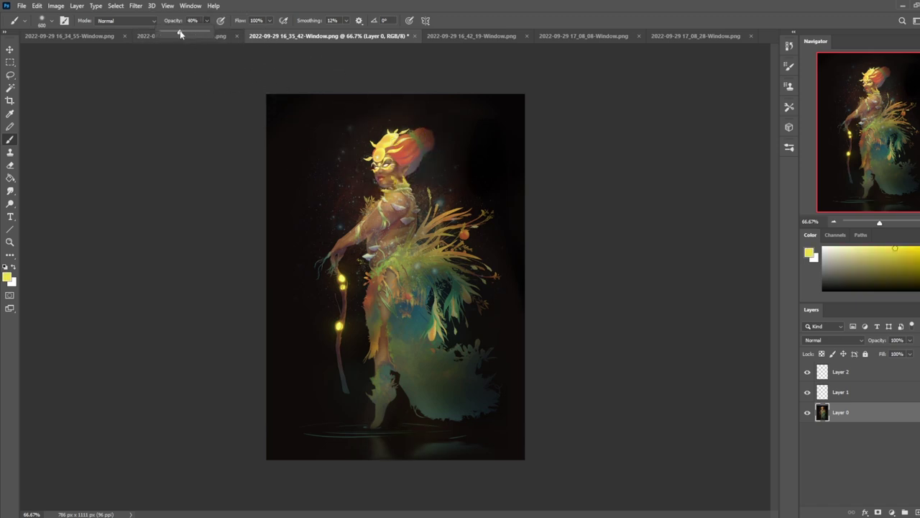
Step: Set the brush opacity to 18% and paint a faint yellow glow on the water beneath the figure
left_click_drag(396, 458, 467, 460)
key("ctrl+z")
left_click(207, 20)
left_click(198, 33)
left_click(388, 457)
left_click_drag(399, 458, 450, 459)
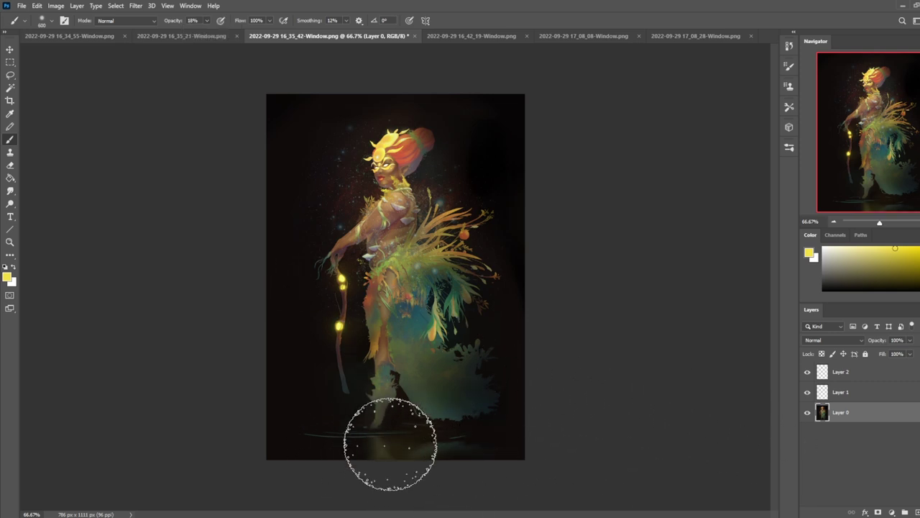
Step: Flatten the image and brighten the yellow glow on the water with the Dodge tool
right_click(842, 391)
left_click(726, 408)
key("o")
left_click_drag(382, 445, 594, 436)
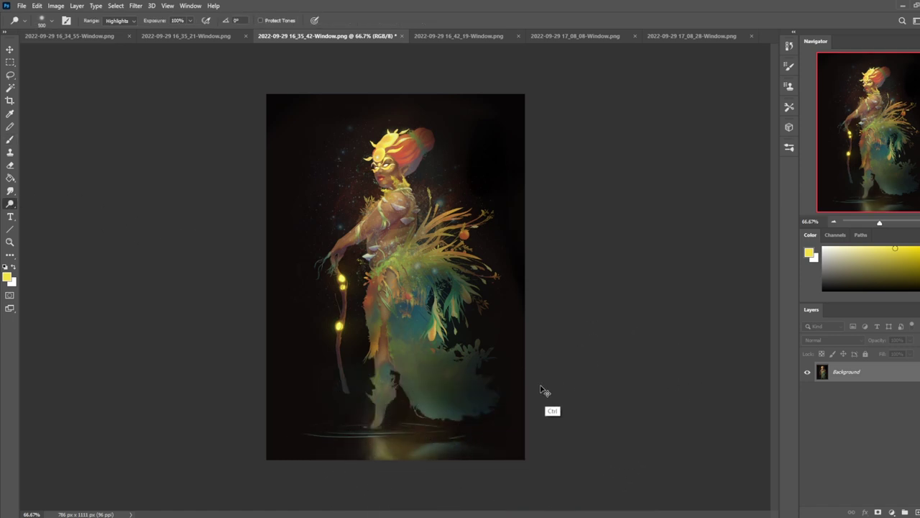
Step: Add a new layer above the painting and set the brush to 1500 px at 5% opacity
key("b")
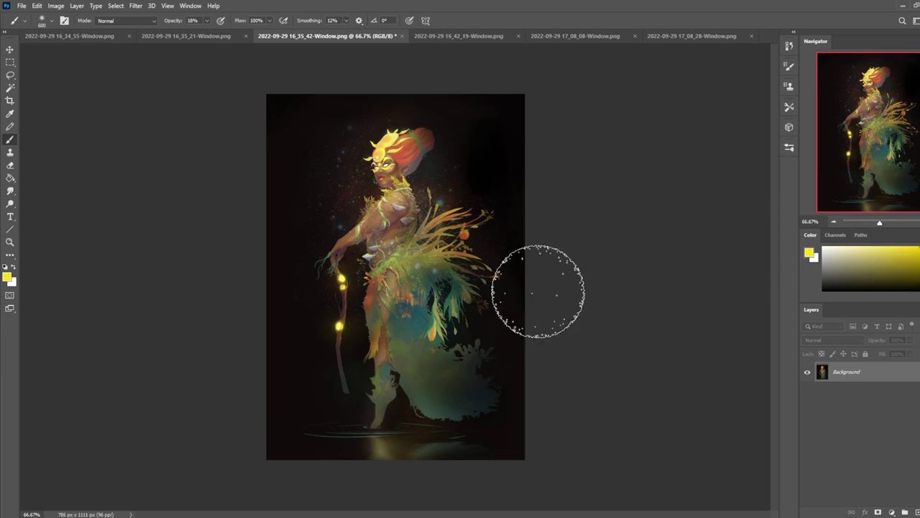
key("bracketright")
key("bracketright")
key("bracketright")
key("bracketright")
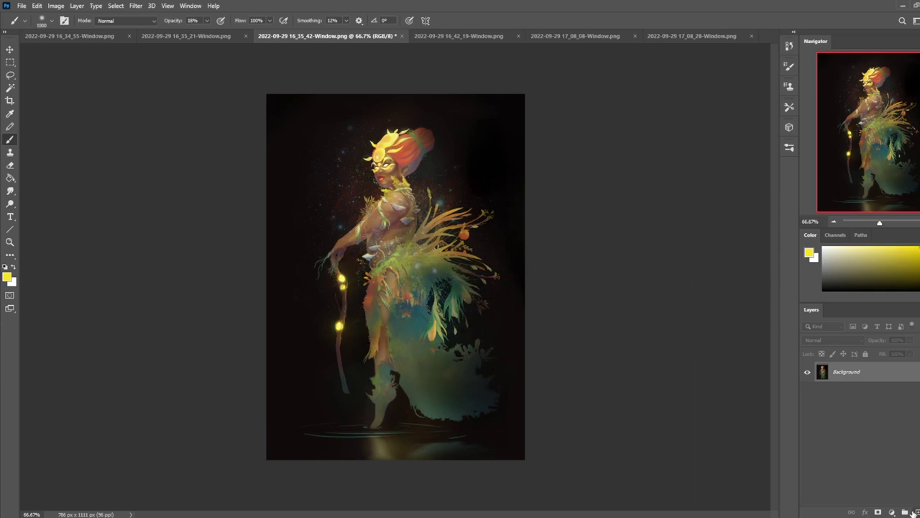
left_click(904, 511)
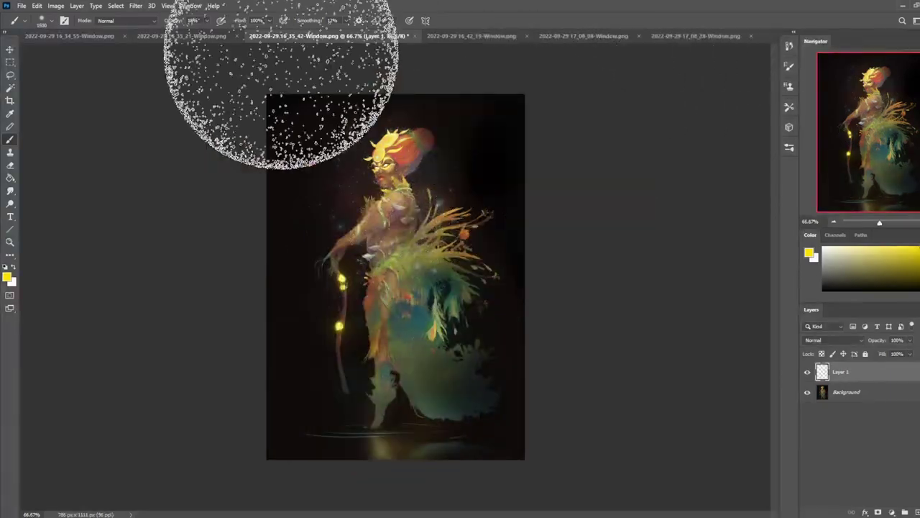
left_click(207, 21)
left_click_drag(206, 32, 201, 32)
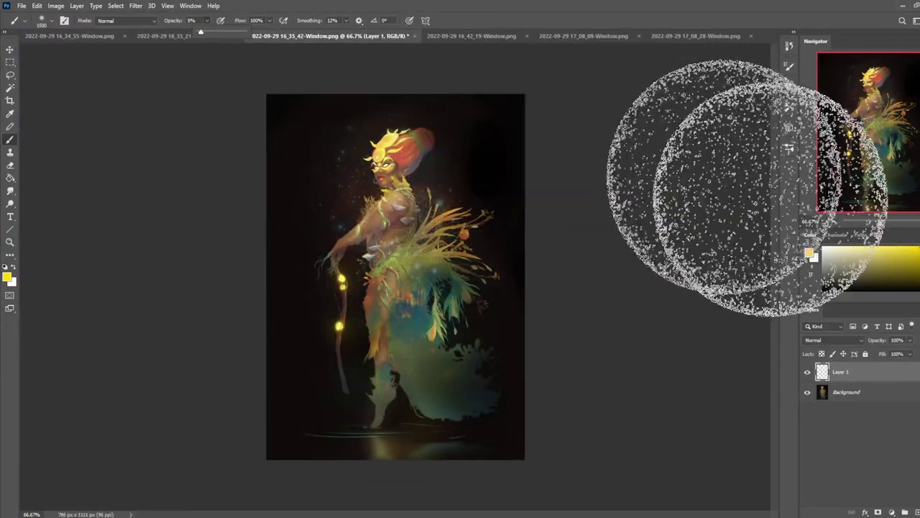
Step: Paint a faint pale yellow glow over the figure at 3% brush opacity, then reduce the brush to 800 px
left_click(842, 247)
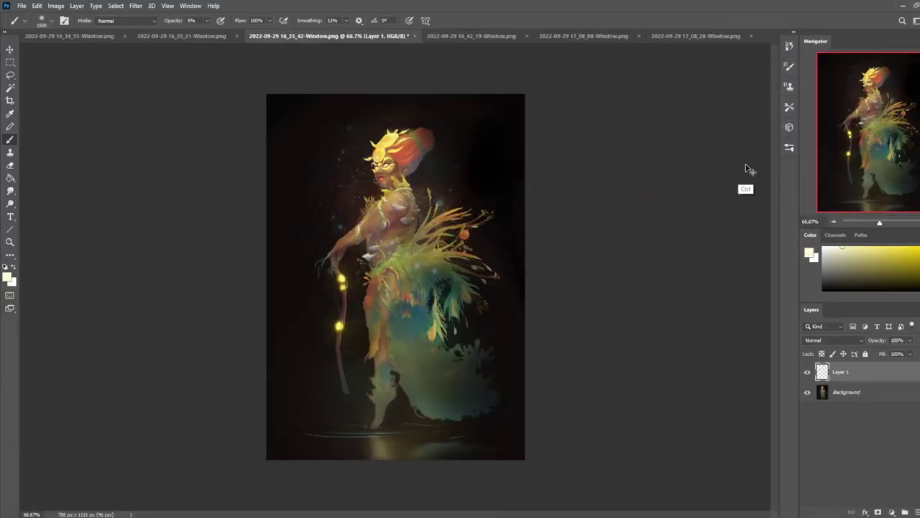
left_click(206, 20)
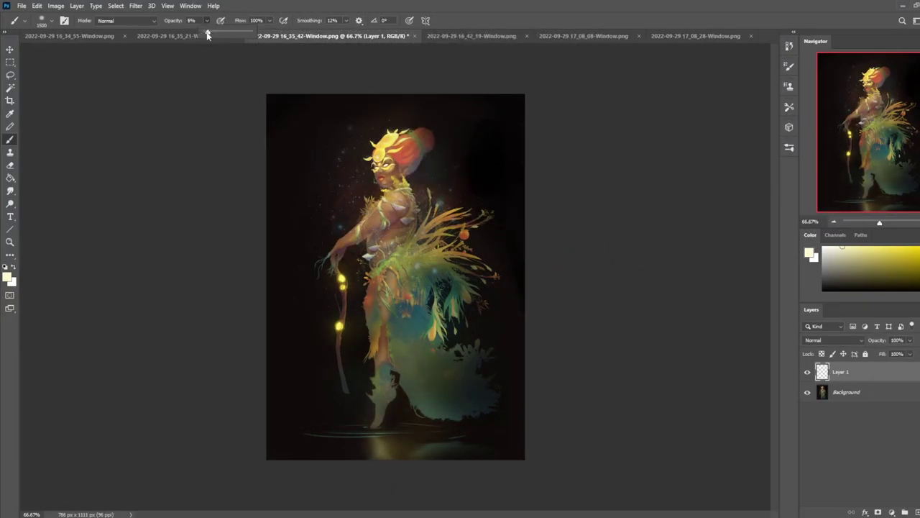
left_click_drag(207, 34, 206, 33)
left_click(373, 222)
key("bracketleft")
key("bracketleft")
key("bracketleft")
key("bracketleft")
key("bracketleft")
key("bracketleft")
key("bracketleft")
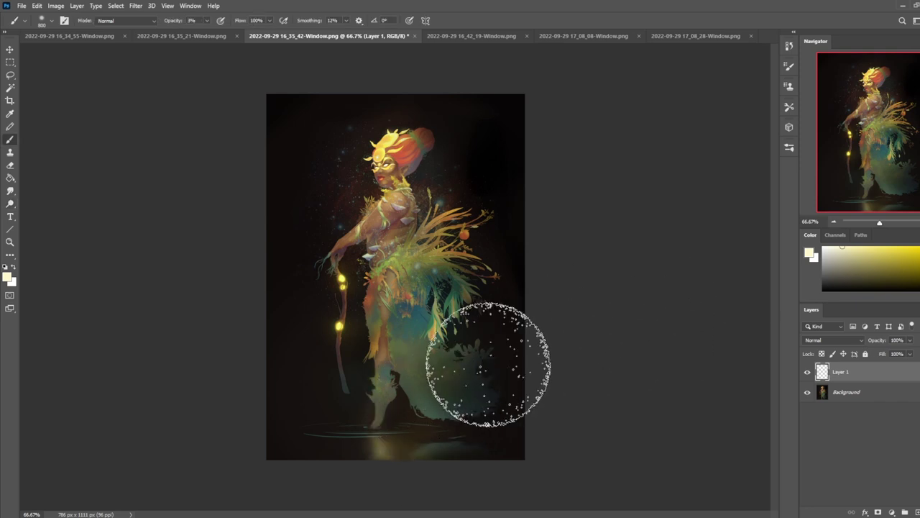
Step: Set the Smudge tool to 100% strength with another brush tip and try a smudge stroke beside the cloudy skirt
left_click(11, 204)
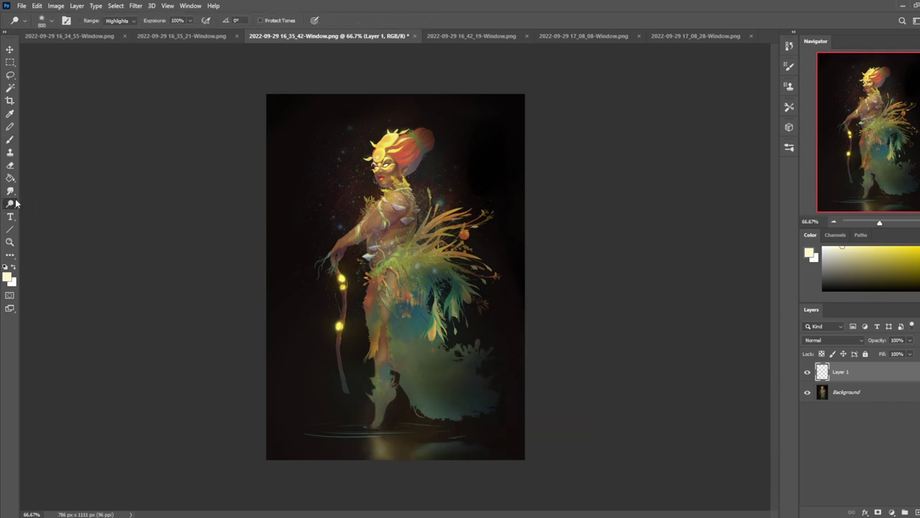
left_click(10, 191)
left_click_drag(192, 20, 203, 31)
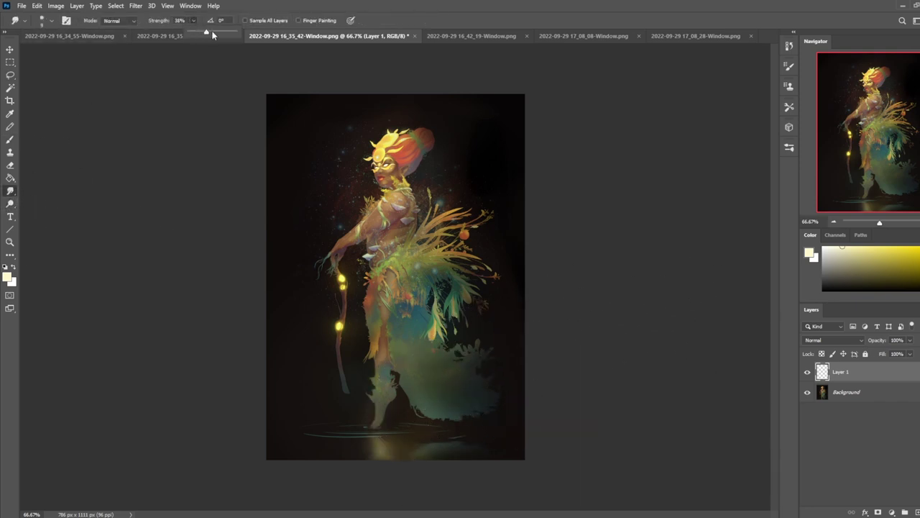
right_click(360, 173)
left_click(413, 325)
left_click(632, 188)
left_click_drag(517, 309, 487, 413)
key("ctrl+z")
Step: Shrink the smudge brush to 25 px and merge the glow layer down into the background
key("bracketleft")
key("bracketleft")
key("bracketleft")
key("bracketleft")
key("bracketleft")
key("bracketleft")
key("bracketleft")
key("bracketleft")
key("bracketleft")
key("bracketleft")
key("bracketleft")
key("bracketleft")
key("bracketleft")
key("bracketleft")
key("bracketleft")
key("bracketleft")
right_click(857, 374)
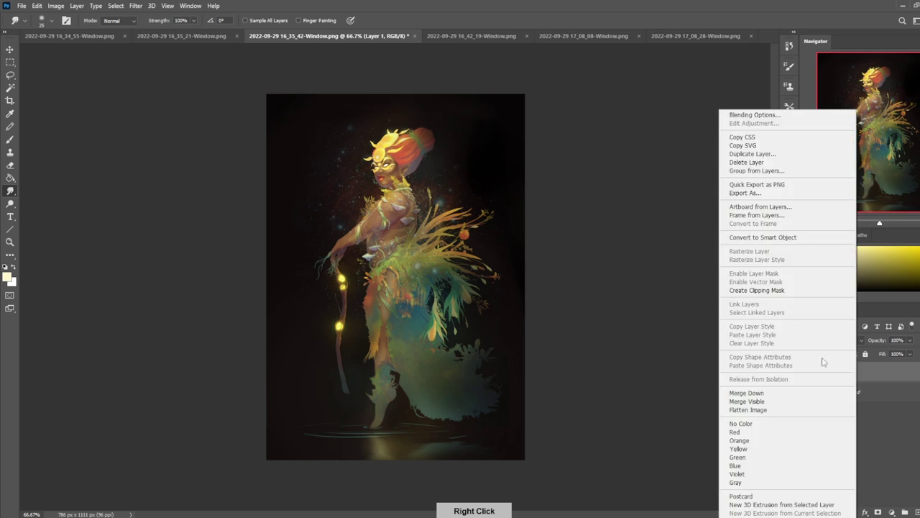
left_click(748, 393)
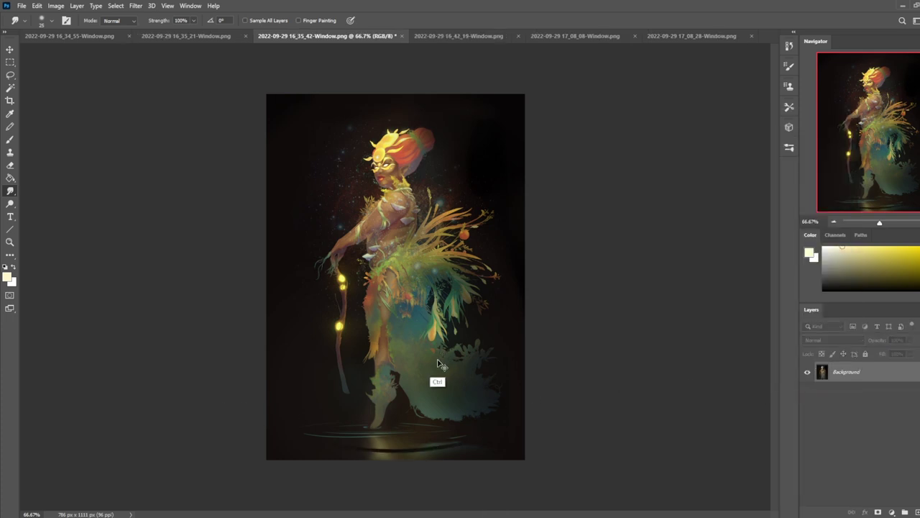
Step: Set the smudge strength to 55% and smudge the glowing reflection on the water into horizontal ripples
left_click_drag(192, 27, 165, 29)
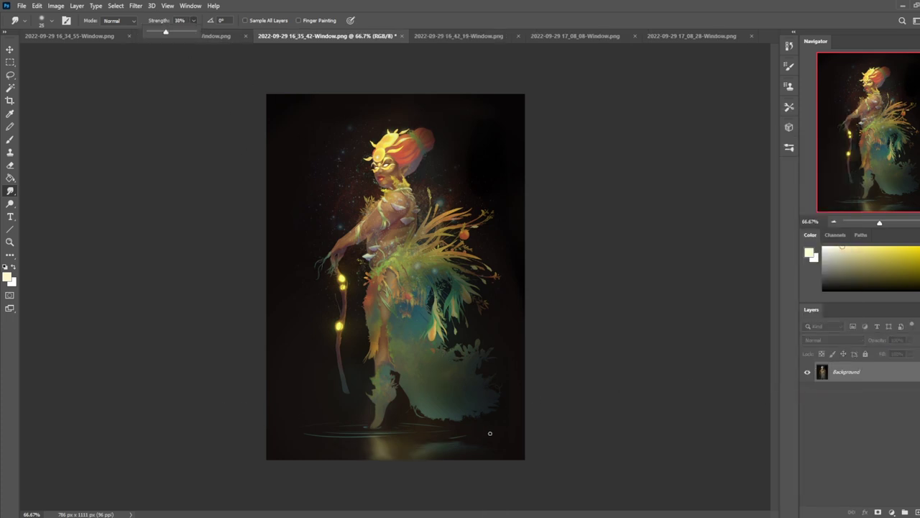
left_click(193, 20)
left_click(341, 457)
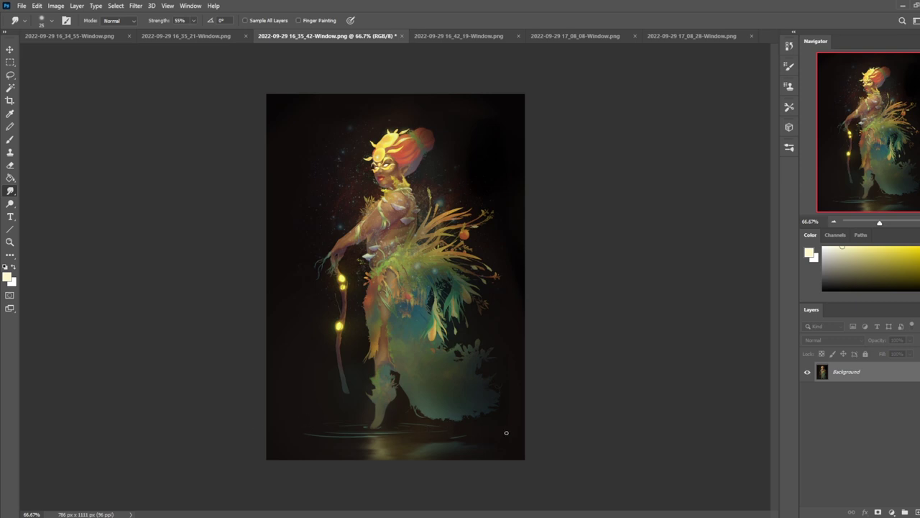
Step: Sample a muted colour from the figure's skirt and set the brush to 10 px at 87% opacity
key("v")
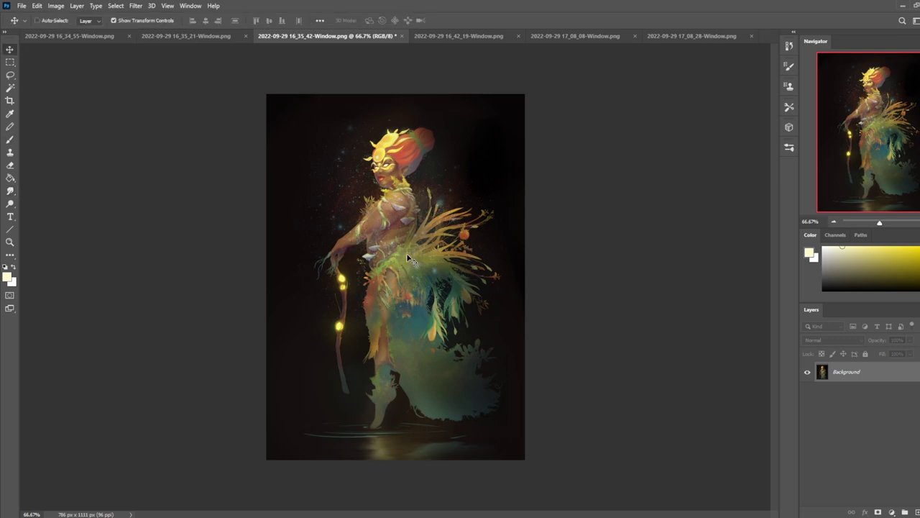
key("b")
left_click(394, 134, "alt")
left_click(420, 324, "alt")
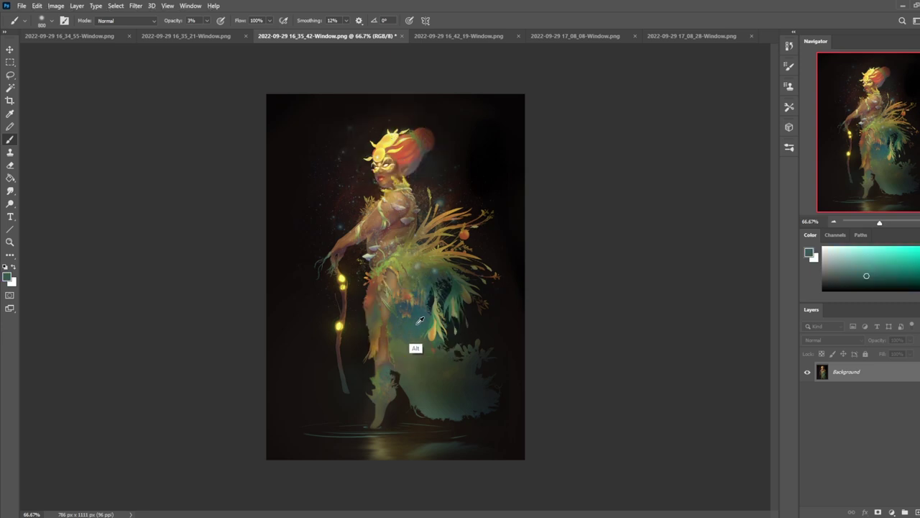
key("bracketleft")
key("bracketleft")
key("bracketleft")
key("bracketleft")
key("bracketleft")
key("bracketleft")
key("bracketleft")
key("bracketleft")
key("bracketleft")
key("bracketleft")
key("bracketleft")
key("bracketleft")
key("bracketleft")
key("bracketleft")
left_click(153, 23)
left_click(203, 24)
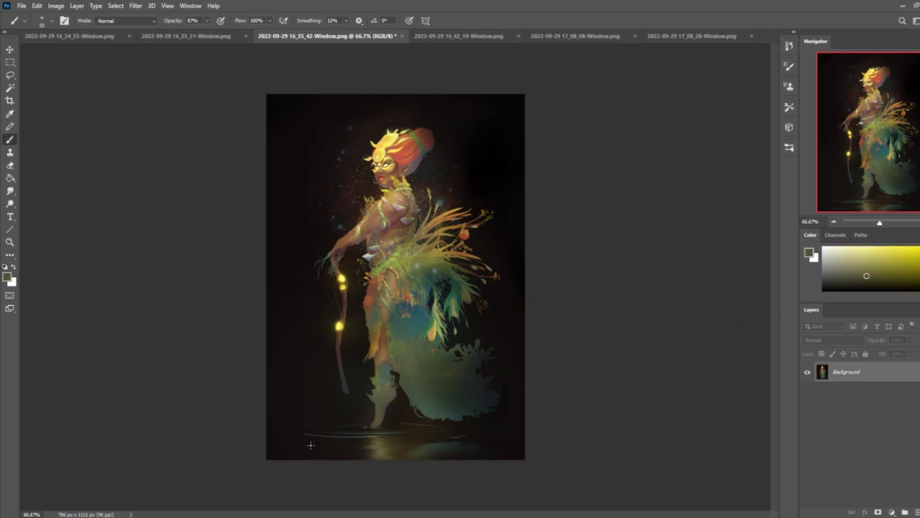
Step: Paint thin ripple lines across the water reflection, undoing poor strokes and sampling a dark tone from the water
key("ctrl+z")
left_click_drag(327, 448, 366, 450)
key("ctrl+z")
left_click(405, 448, "alt")
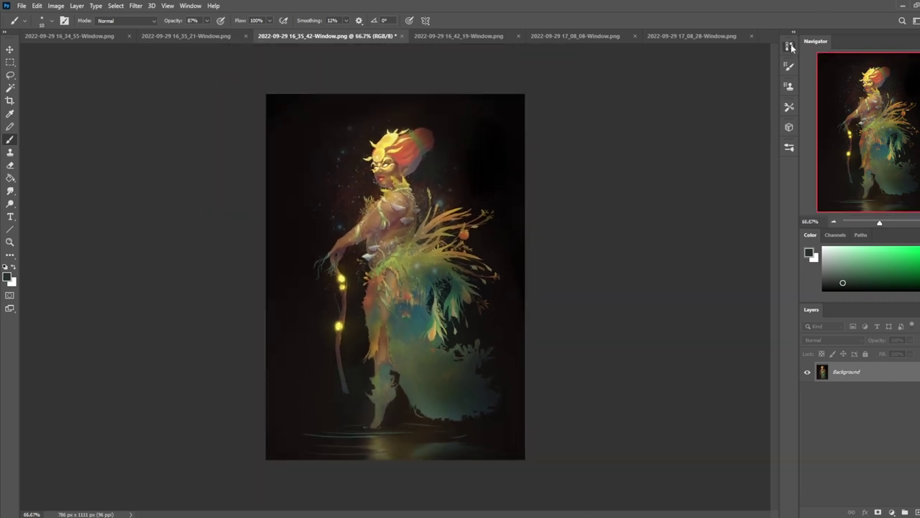
Step: Compare the original opened image with the finished painting through the document history, and return to the latest state
left_click(790, 47)
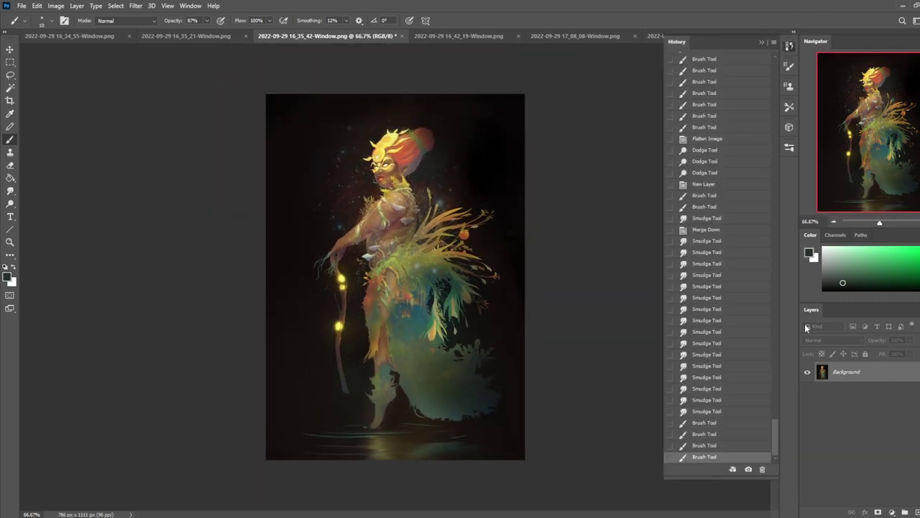
left_click_drag(774, 429, 752, 63)
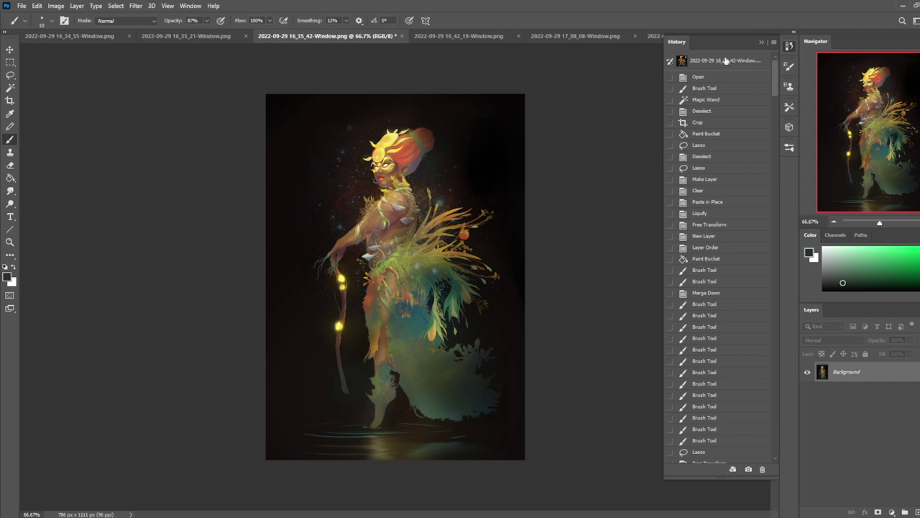
left_click(725, 60)
left_click_drag(773, 76, 798, 443)
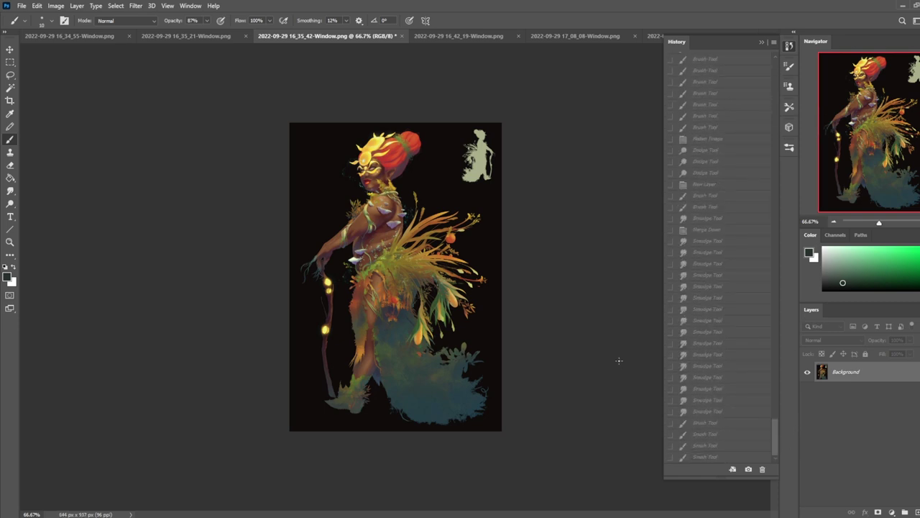
left_click(709, 457)
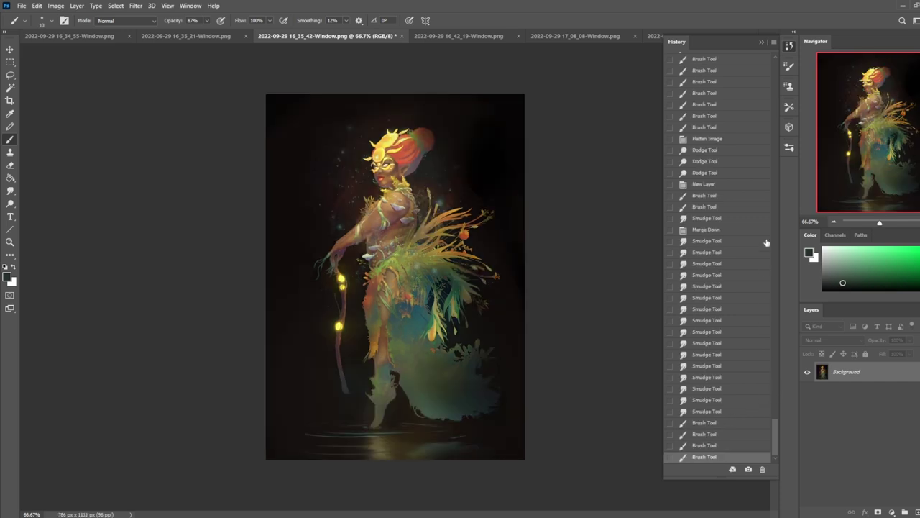
left_click(762, 41)
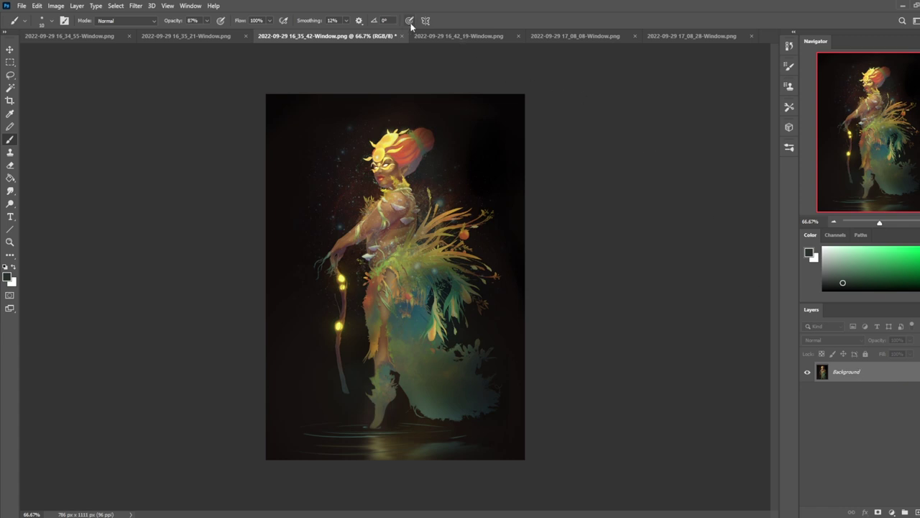
Step: Save and close the dark fantasy character painting
left_click(400, 36)
left_click(418, 203)
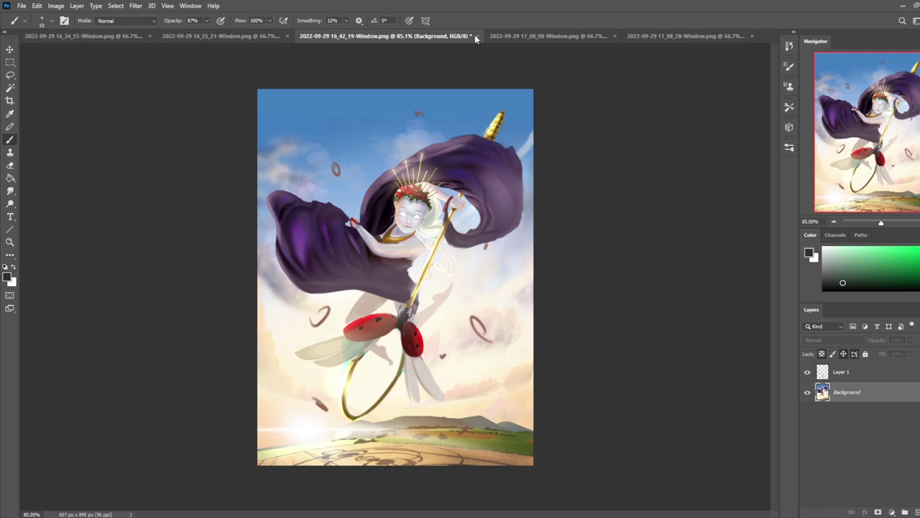
left_click(475, 36)
left_click(432, 204)
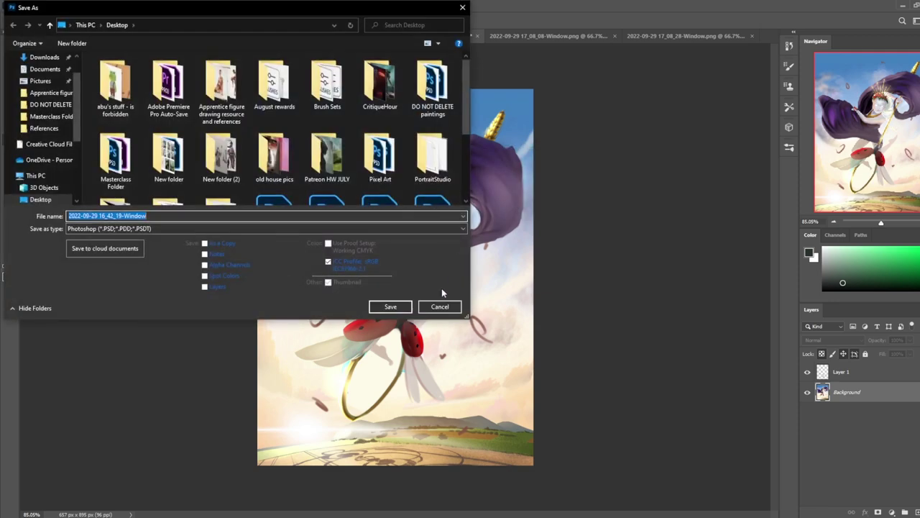
left_click(438, 305)
Step: Flatten the painting of the purple-cloaked flying figure, then save and close it
right_click(879, 374)
left_click(823, 404)
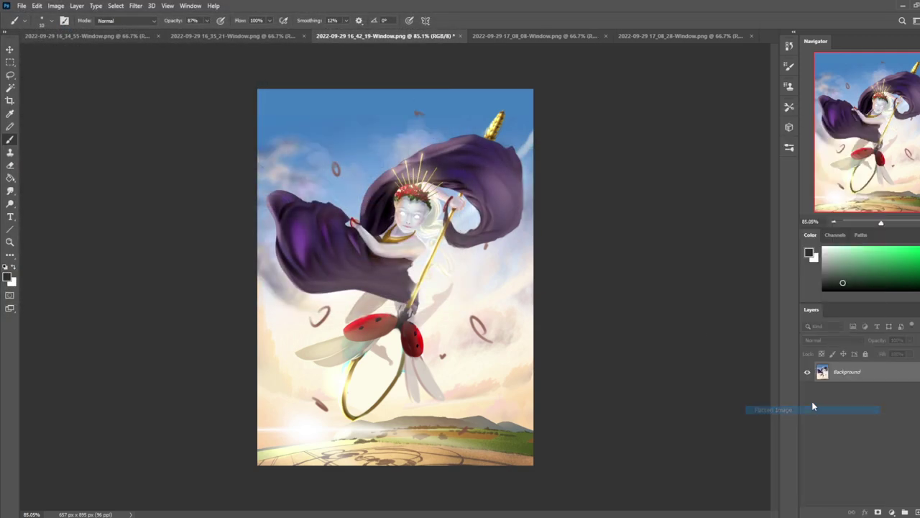
left_click(462, 36)
left_click(434, 203)
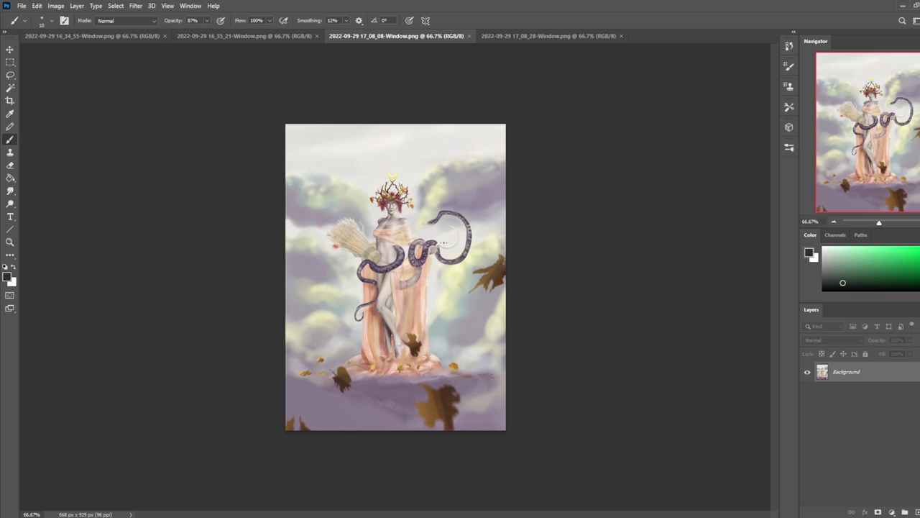
Step: Crop the painting of the antler-crowned figure with the snake tighter on all sides, to about 509 x 827 px
left_click(645, 181)
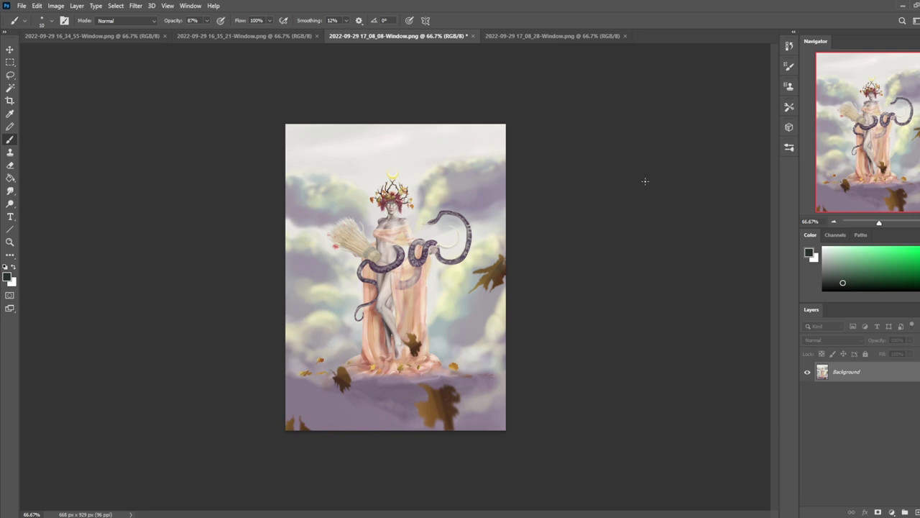
key("c")
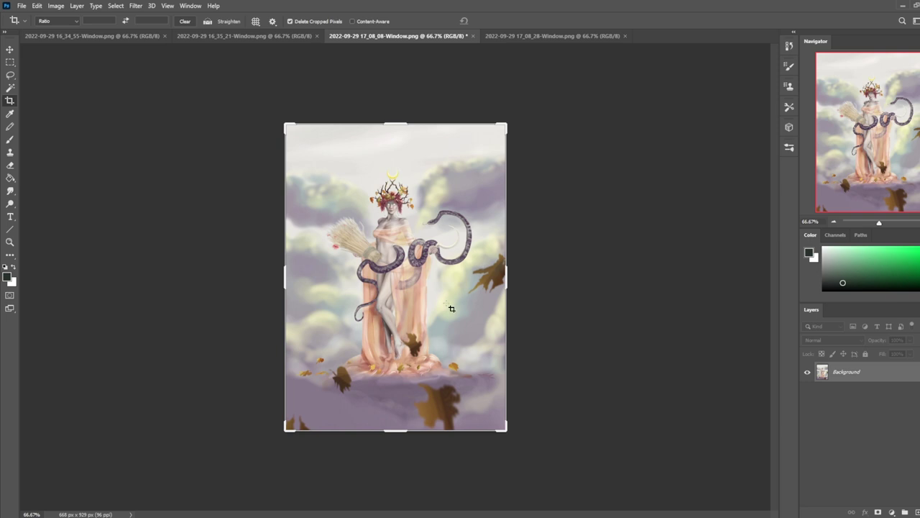
left_click_drag(281, 435, 298, 424)
left_click_drag(487, 427, 480, 415)
left_click_drag(480, 135, 479, 140)
key("Return")
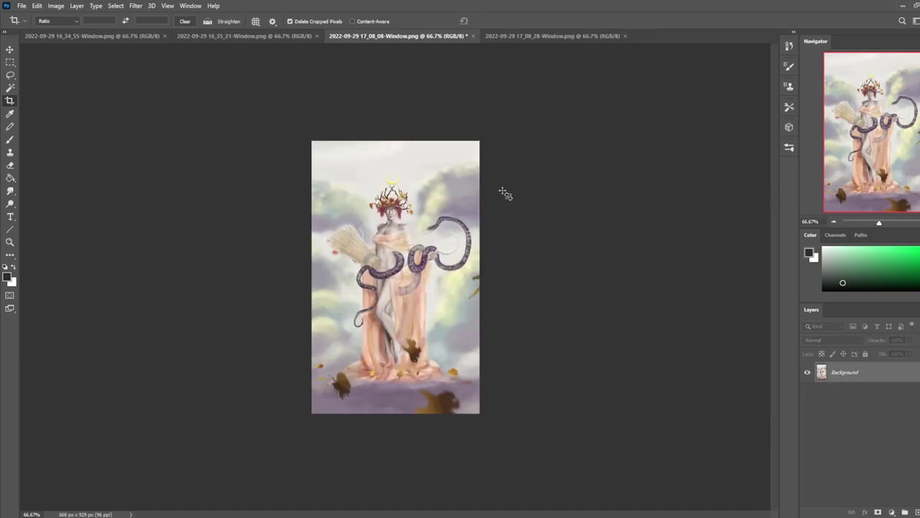
key("ctrl+1")
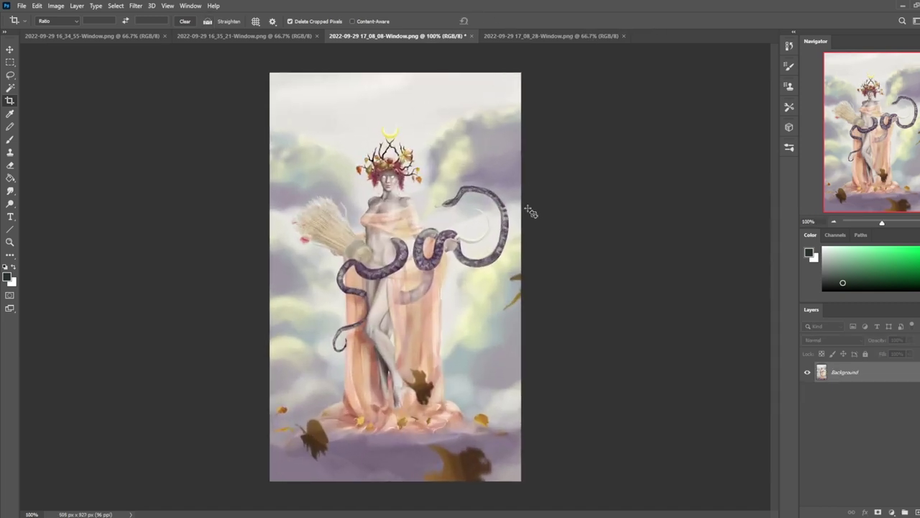
Step: Add a new layer and sample a light grey from the clouds as the Paint Bucket fill colour
left_click(916, 511)
key("g")
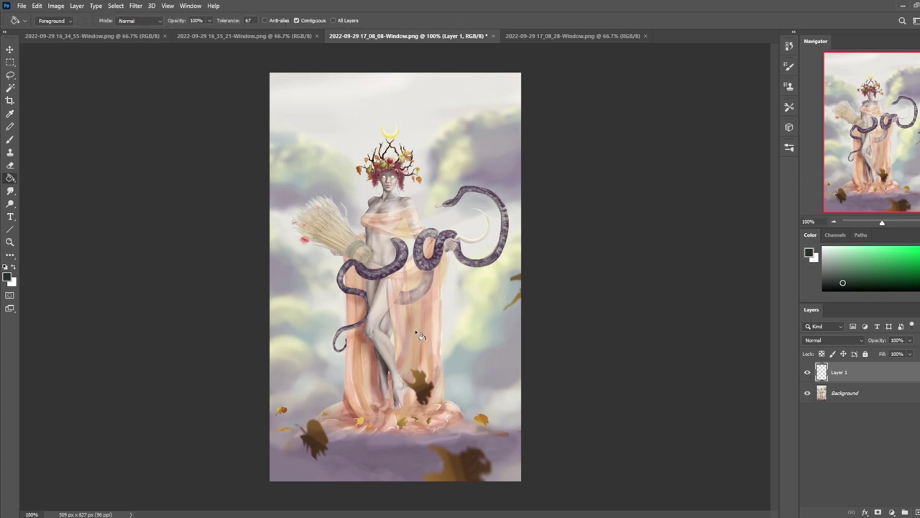
left_click(485, 364, "alt")
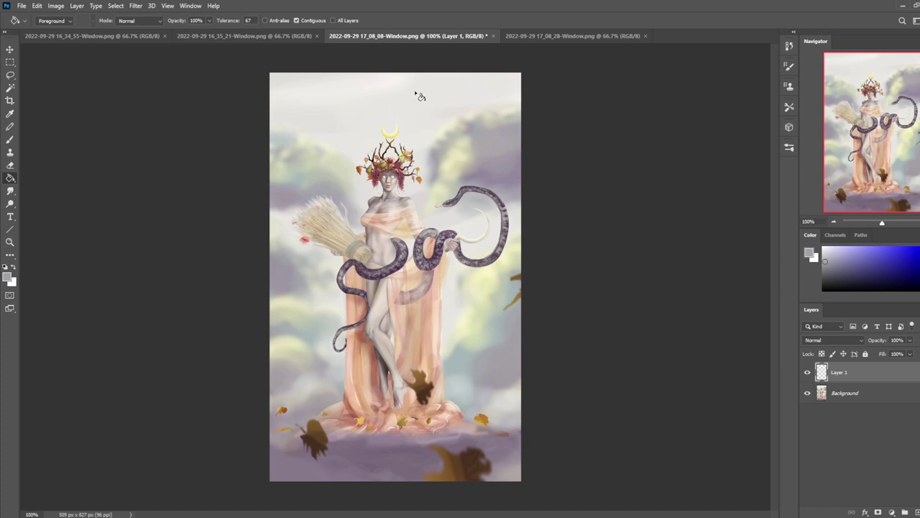
Step: Select the background layer for dodging and reduce the Dodge brush to 200 px
left_click(10, 204)
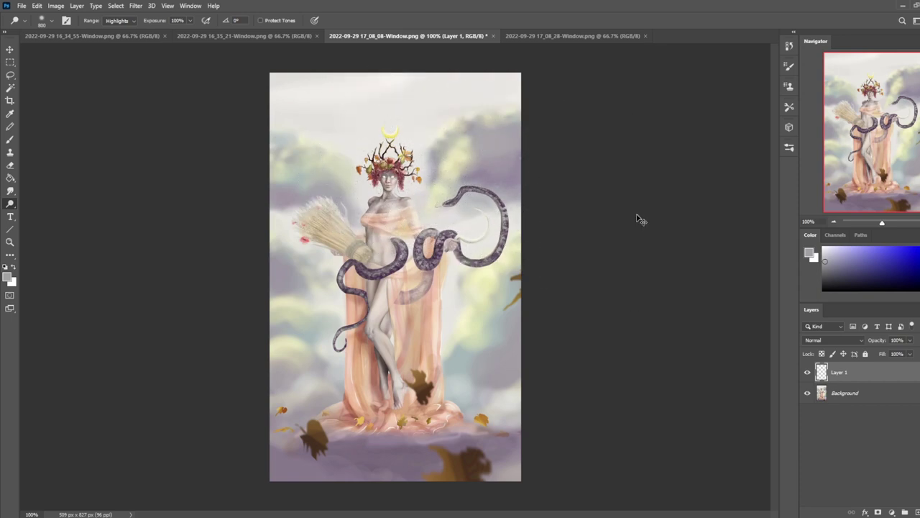
left_click(852, 393)
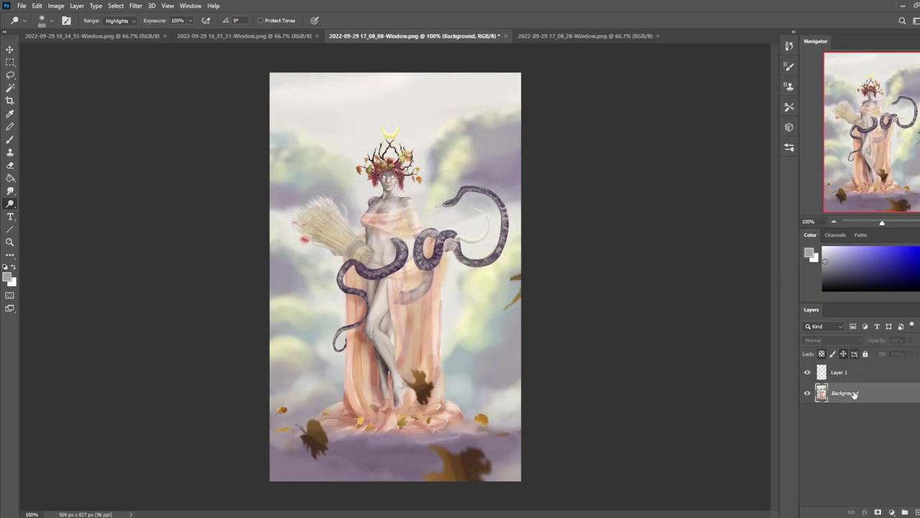
key("bracketleft")
key("bracketleft")
key("bracketleft")
key("bracketleft")
key("bracketleft")
Step: Try a dodge stroke beside the figure's head, undo it, and lower the Dodge exposure to 39%
left_click_drag(420, 183, 407, 153)
key("ctrl+z")
left_click(189, 20)
left_click_drag(189, 32, 164, 31)
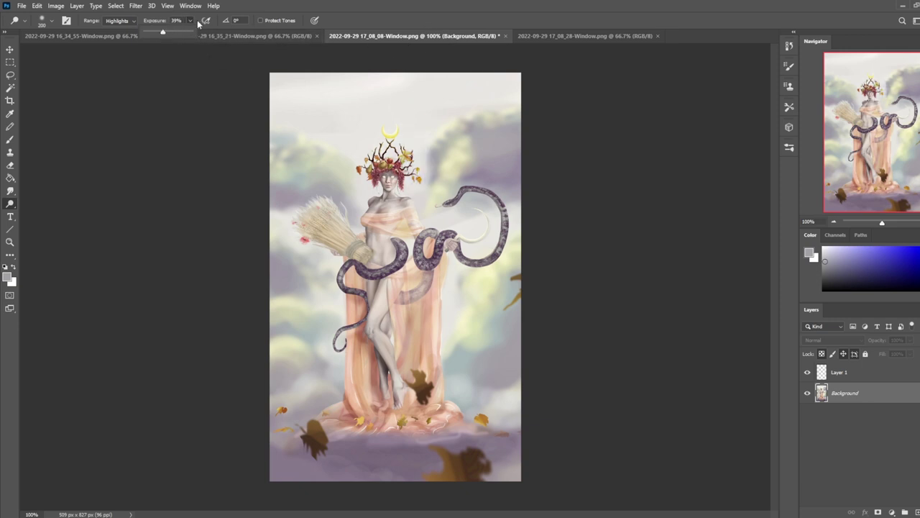
Step: Lower the Dodge exposure to 22% and brighten the sky around the figure's head with an enlarged brush
left_click(191, 21)
key("]")
key("]")
key("]")
key("]")
mouse_move(408, 163)
left_mouse_down()
mouse_move(382, 147)
mouse_move(362, 178)
left_mouse_up()
Step: Dodge the light background inside the snake's upper curve, around the pale crescent, using a 600 px brush
key("bracketright")
key("bracketright")
key("bracketleft")
key("bracketleft")
key("bracketleft")
key("bracketleft")
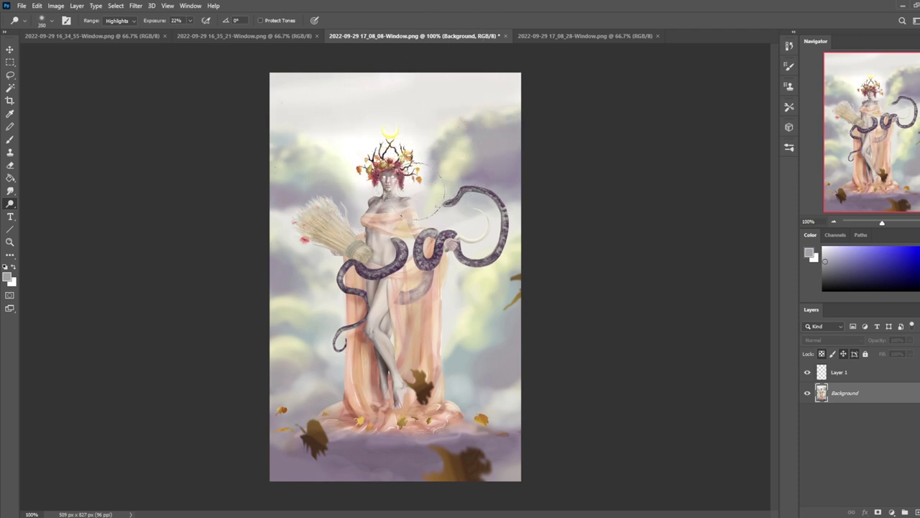
left_click(454, 232)
key("bracketright")
key("bracketright")
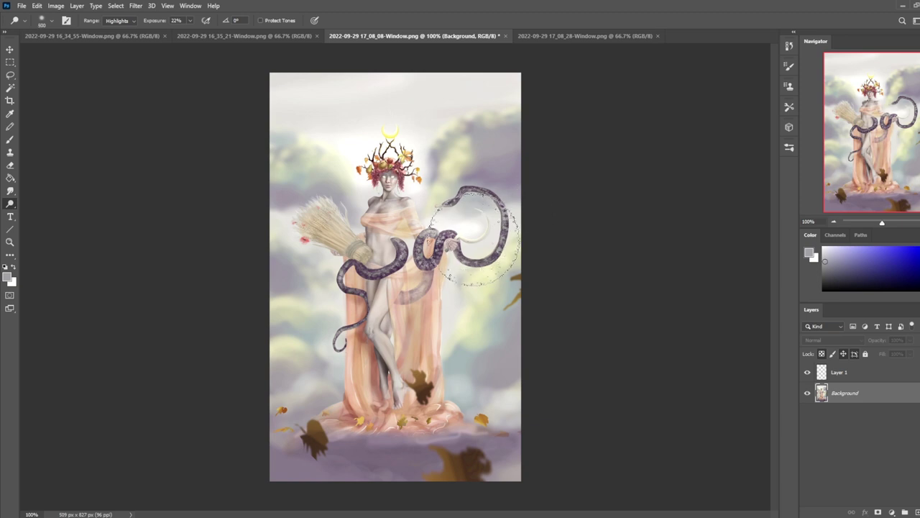
left_click(475, 240)
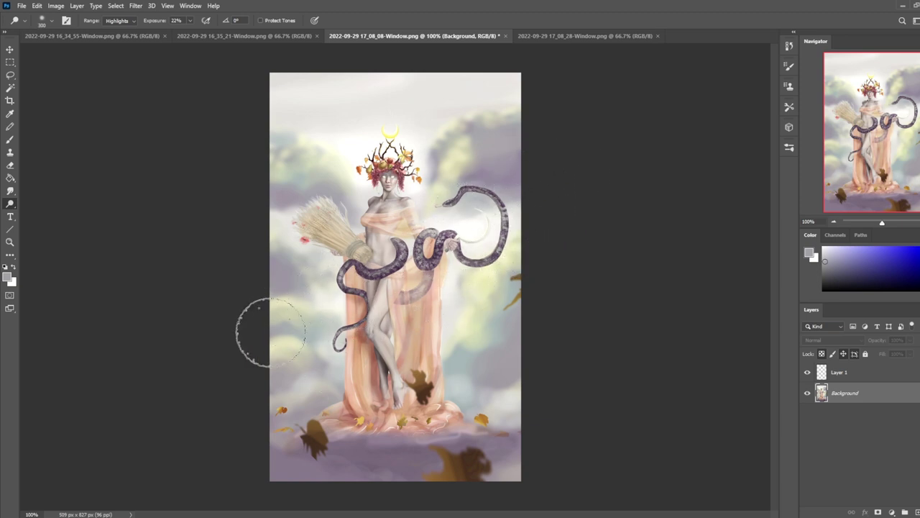
Step: Brighten the sky and clouds around the figure with a 900 px Dodge brush, then undo the last strokes
key("bracketright")
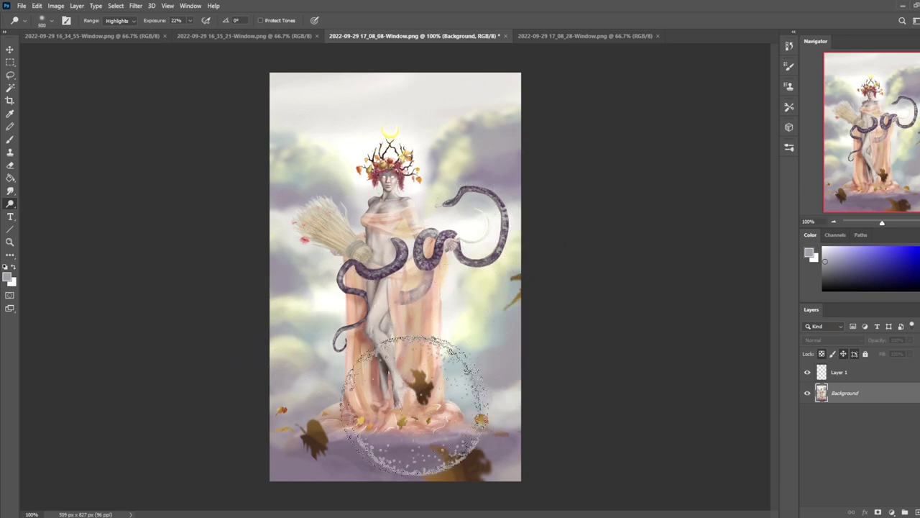
key("bracketright")
key("bracketright")
key("bracketright")
key("bracketright")
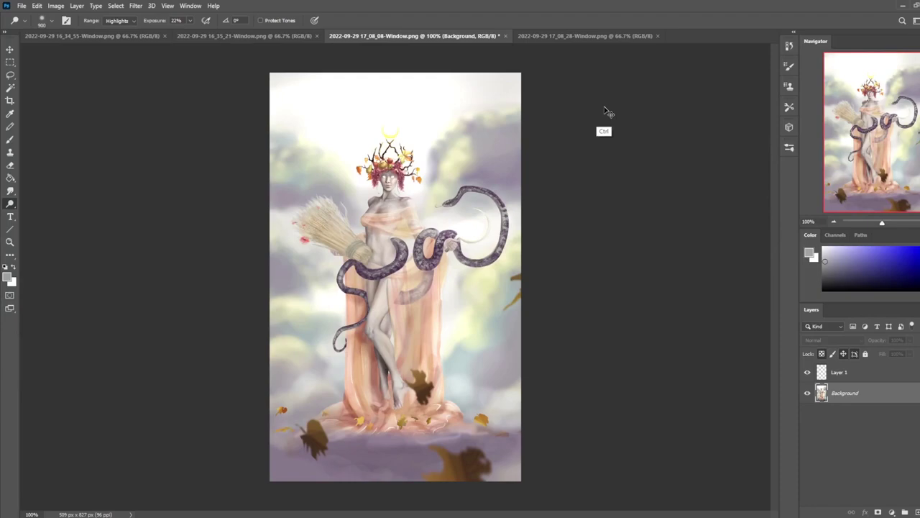
key("ctrl+z")
key("ctrl+z")
key("ctrl+z")
key("ctrl+z")
key("ctrl+z")
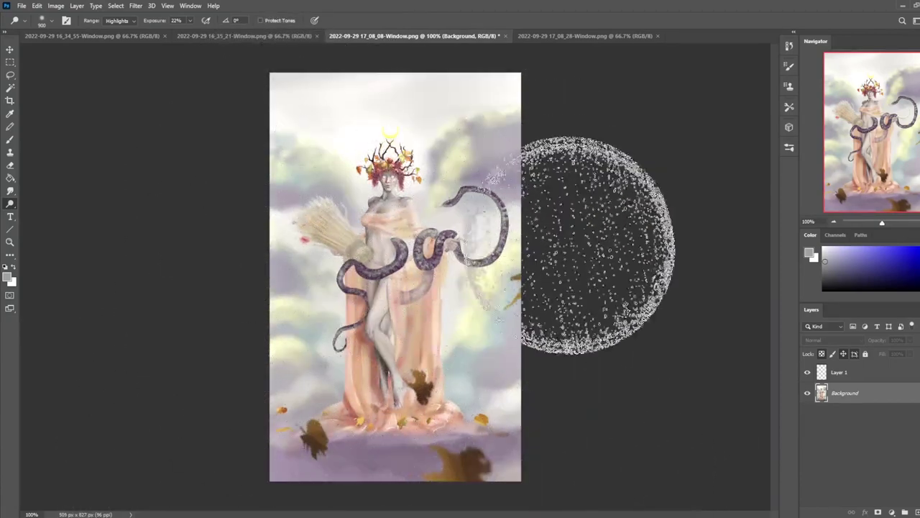
Step: Copy the dodged canvas, return the history to the New Layer state, and place the copy above the undodged painting for comparison
key("ctrl+a")
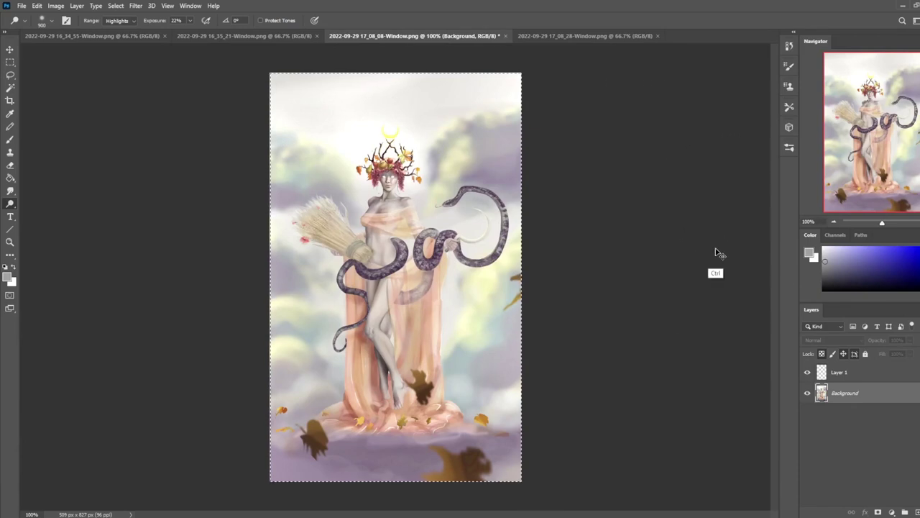
left_click(788, 47)
left_click(748, 62)
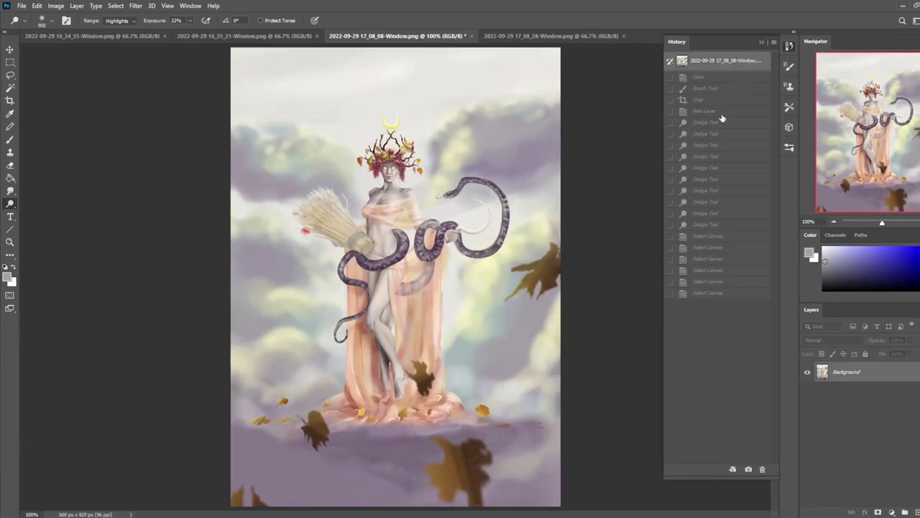
left_click(722, 112)
left_click(761, 42)
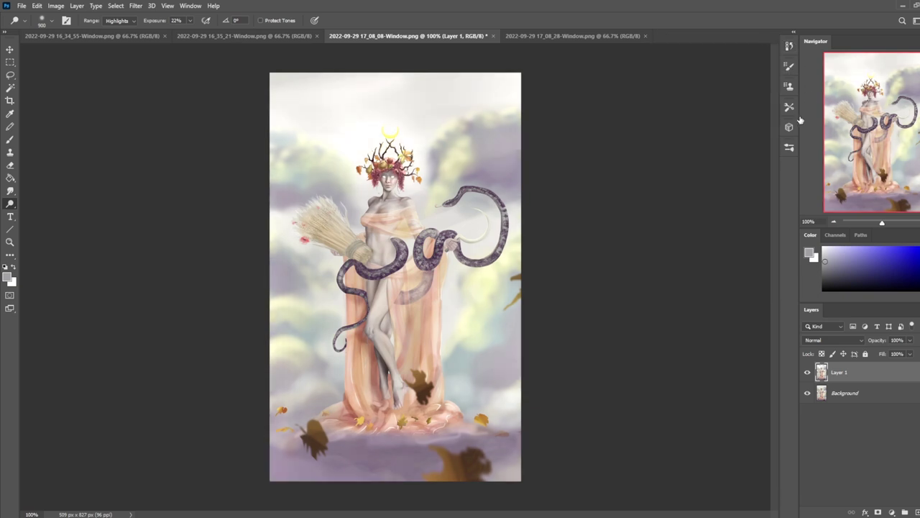
left_click(807, 371)
left_click(806, 372)
Step: Erase the excess brightening from the dodged layer's sky and clouds with a soft 600 px Eraser
key("e")
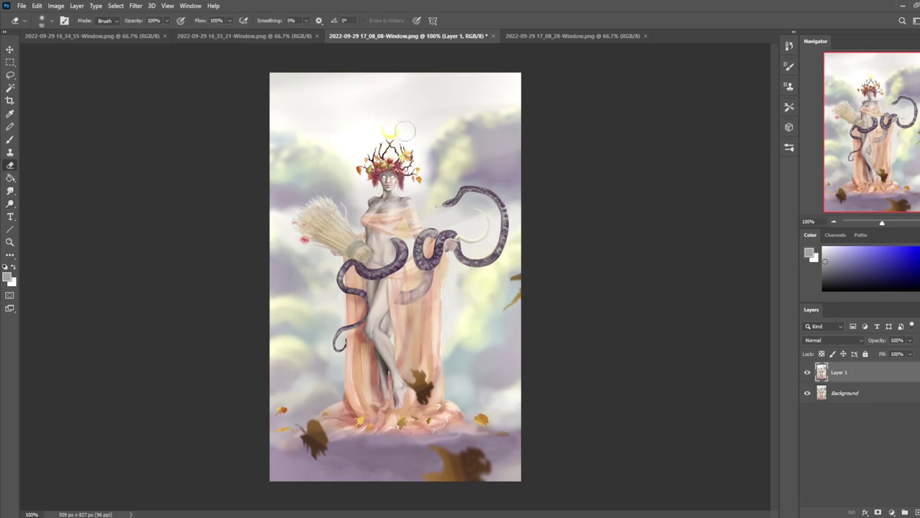
key("bracketright")
key("bracketright")
key("bracketright")
key("bracketright")
key("bracketright")
key("bracketright")
key("bracketright")
key("bracketright")
key("bracketright")
key("bracketright")
key("bracketright")
key("bracketright")
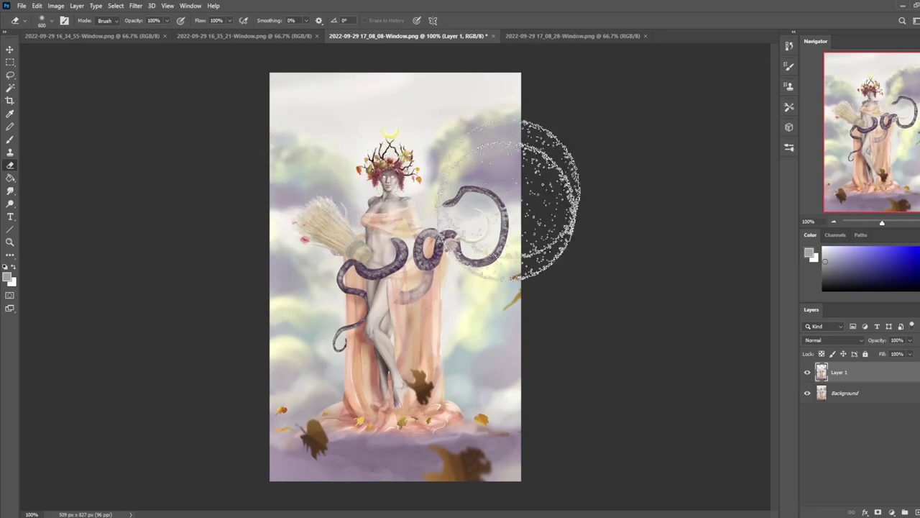
Step: Merge the dodged layer down into the background and add a new empty layer above it
right_click(862, 375)
left_click(804, 392)
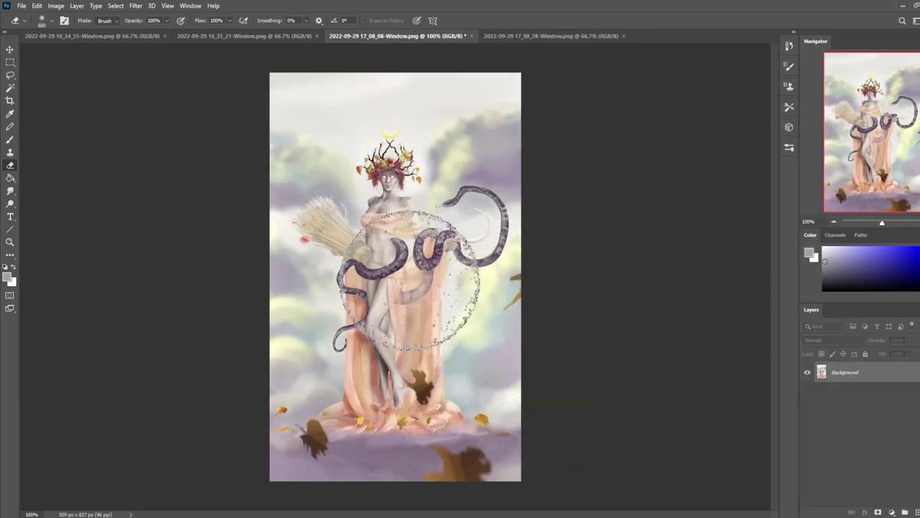
key("ctrl+z")
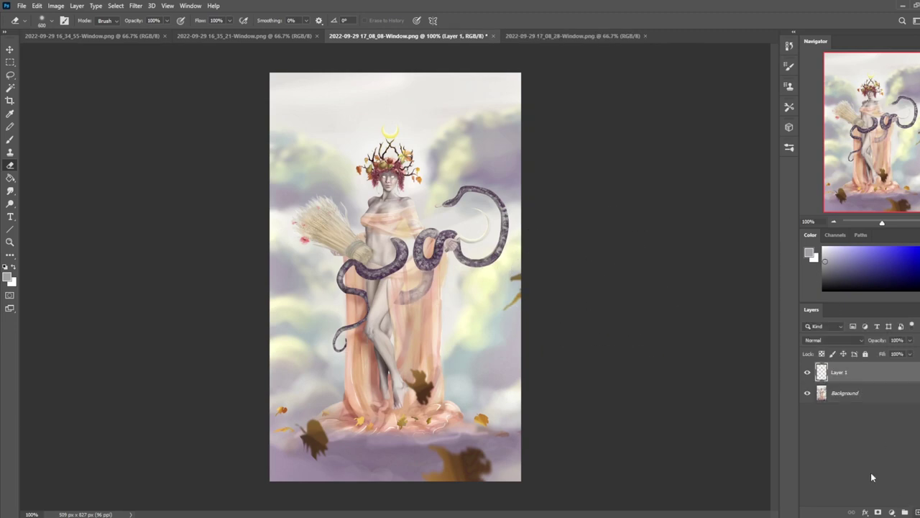
Step: Raise the background layer's saturation to +21 with Hue/Saturation
key("g")
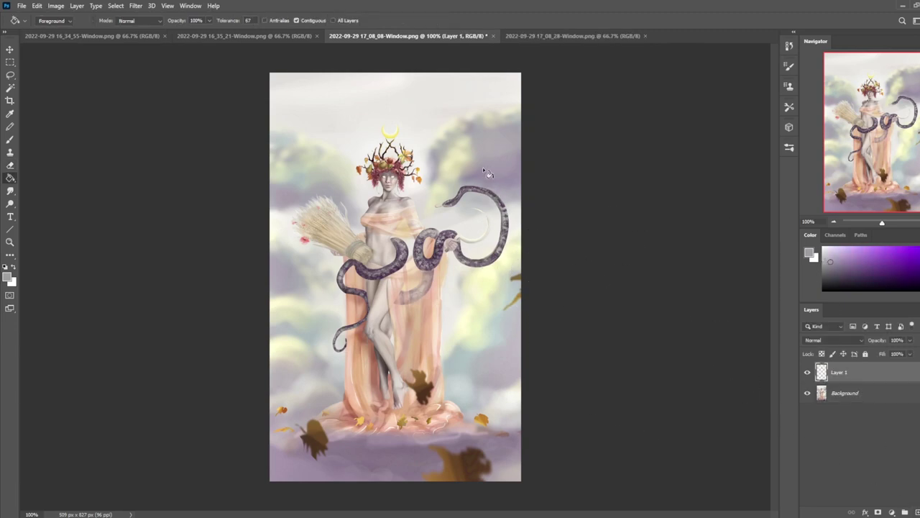
key("ctrl+u")
left_click(468, 197)
left_click(857, 395)
key("ctrl+u")
left_click_drag(765, 343, 774, 343)
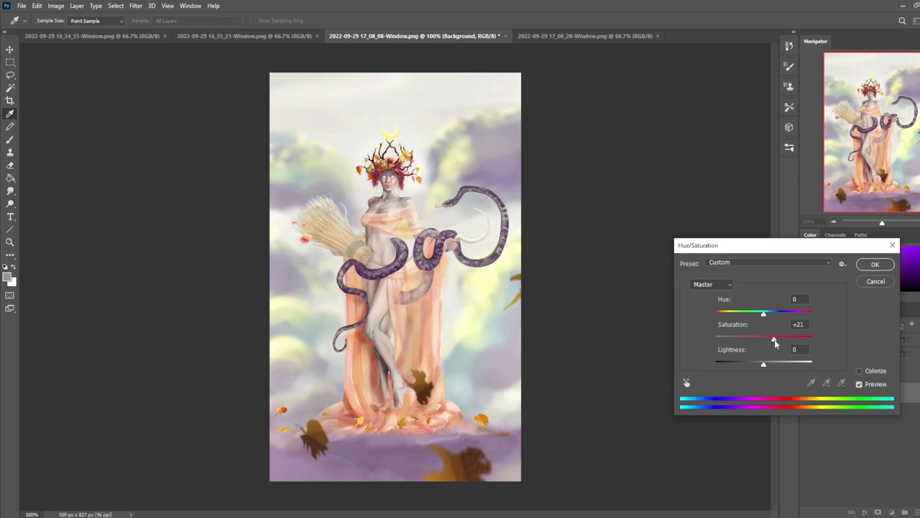
left_click(871, 265)
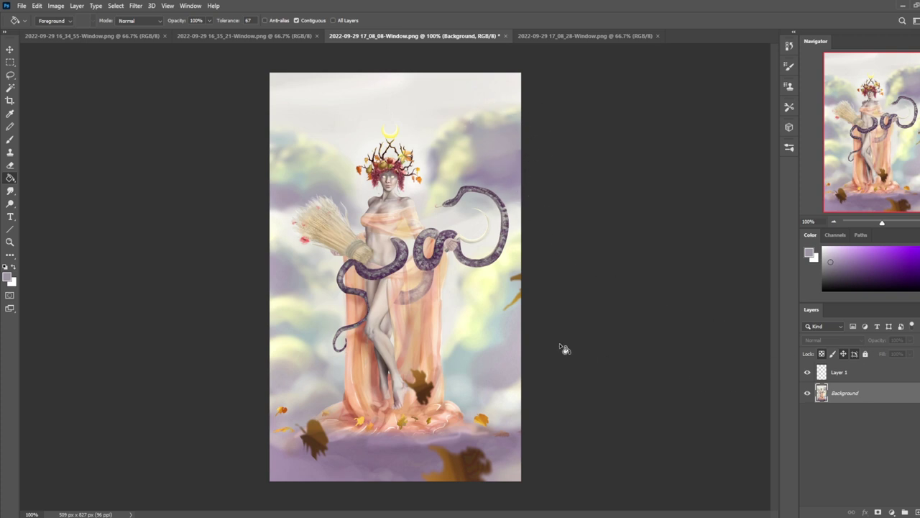
Step: Take a soft 600 px brush, sample peach from the drape, and try a stroke over the clouds beside the figure
key("b")
right_click(452, 274)
left_click(504, 340)
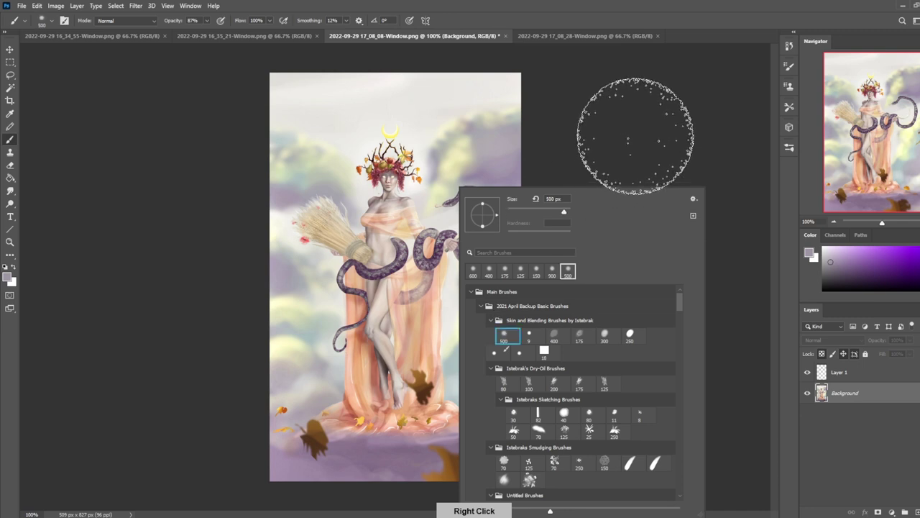
left_click(616, 134)
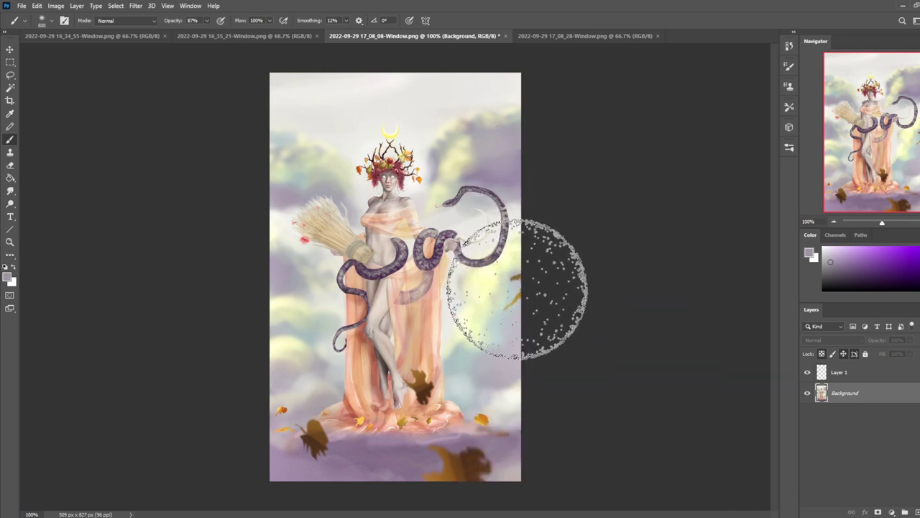
left_click(430, 315, "alt")
mouse_move(514, 284)
left_mouse_down()
mouse_move(493, 324)
mouse_move(501, 394)
left_mouse_up()
key("ctrl+z")
Step: Set the brush to Color mode at 40% opacity and tint the surrounding clouds warm orange
left_click(147, 20)
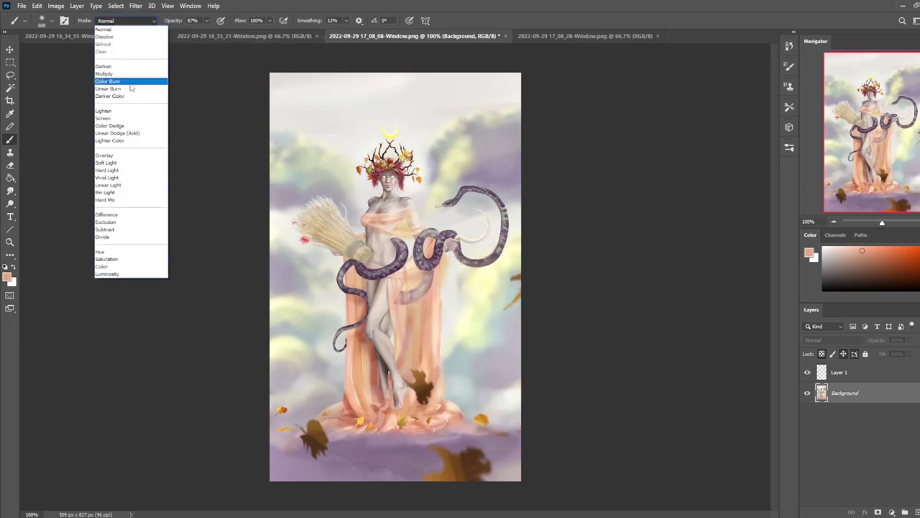
left_click(133, 265)
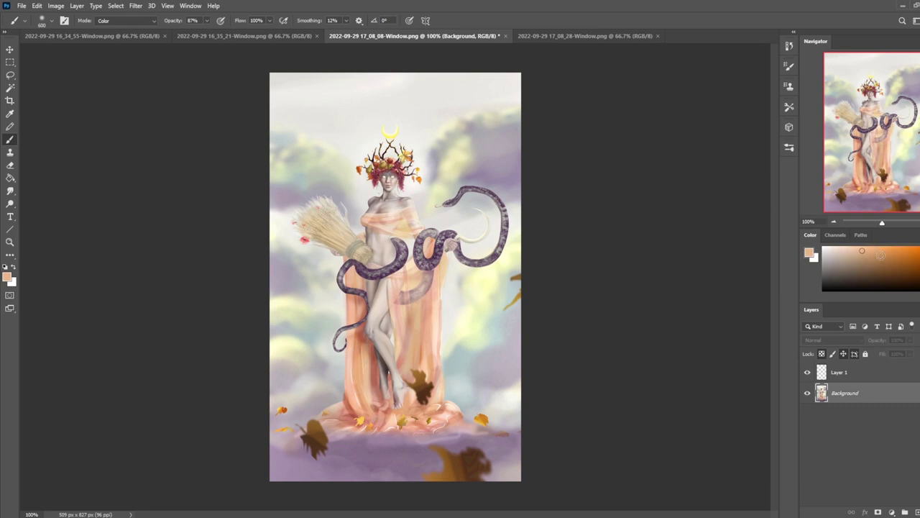
left_click_drag(207, 21, 191, 36)
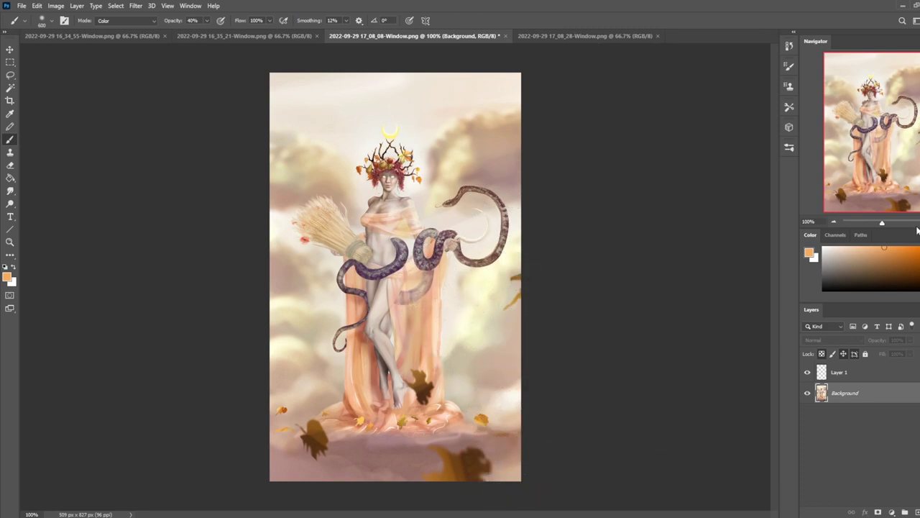
Step: Tint the lower clouds with a pinkish red and reduce the brush opacity to 12%
mouse_move(919, 286)
left_mouse_down()
mouse_move(919, 253)
mouse_move(919, 289)
mouse_move(896, 246)
left_mouse_up()
left_click_drag(378, 470, 276, 372)
mouse_move(206, 20)
left_mouse_down()
mouse_move(189, 33)
mouse_move(202, 35)
left_mouse_up()
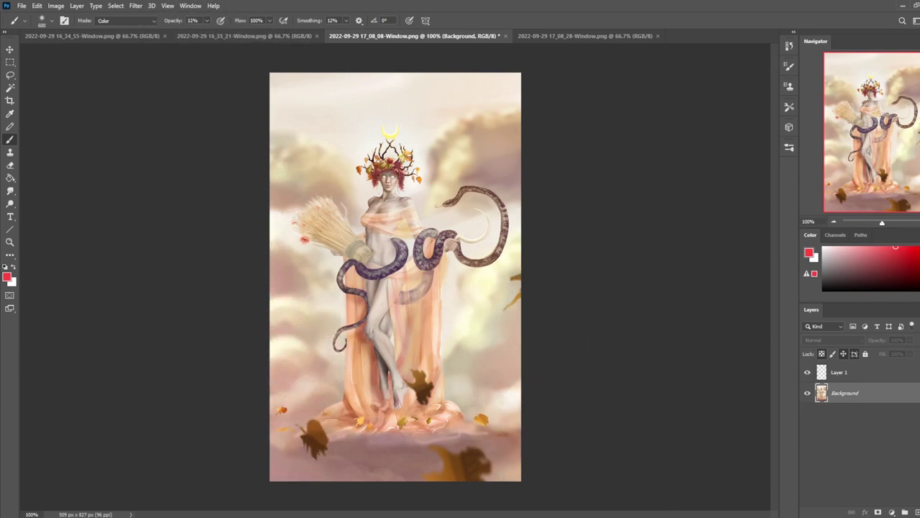
Step: Tint the sky above the crown with a medium blue at 100% brush opacity, undoing the last stroke
left_click(919, 261)
left_click(886, 247)
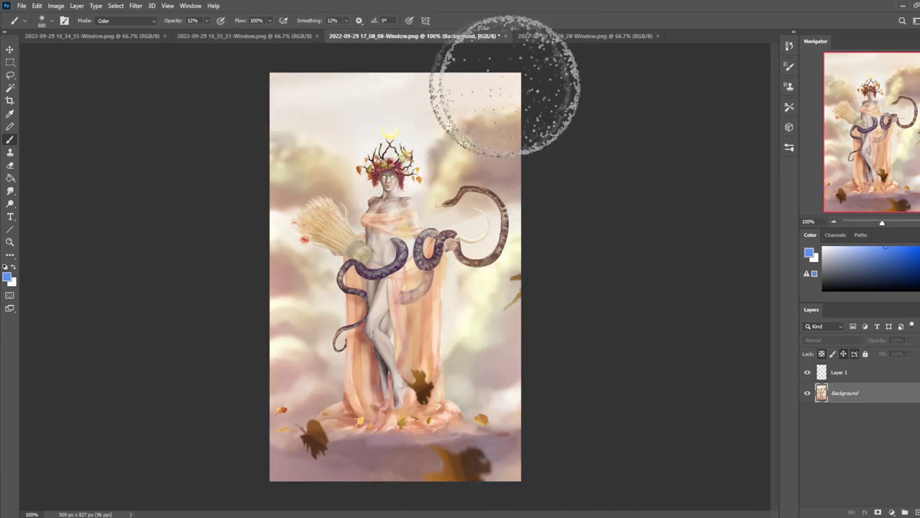
left_click(206, 21)
left_click_drag(208, 33, 257, 33)
left_click_drag(463, 87, 406, 92)
key("ctrl+z")
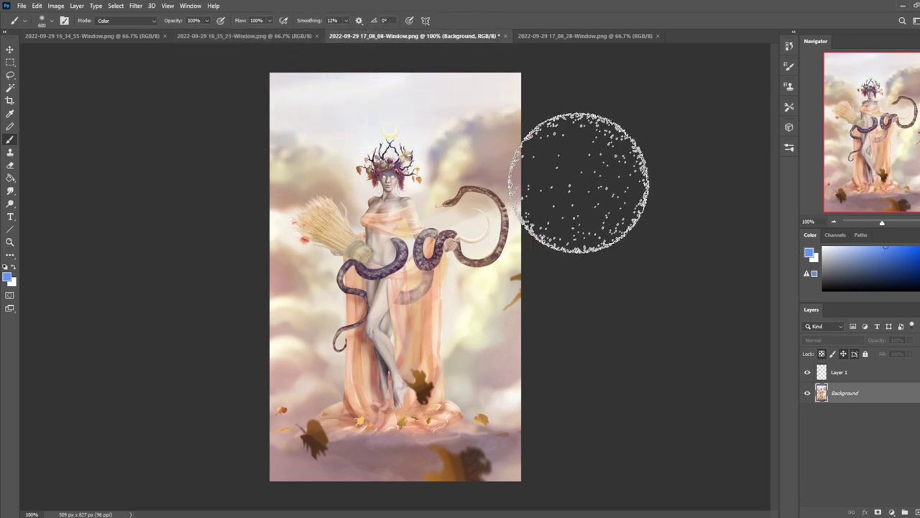
Step: Tint the upper sky a light cyan blue with a 400 px brush at 66% opacity
key("ctrl+minus")
key("ctrl+minus")
key("bracketleft")
key("bracketleft")
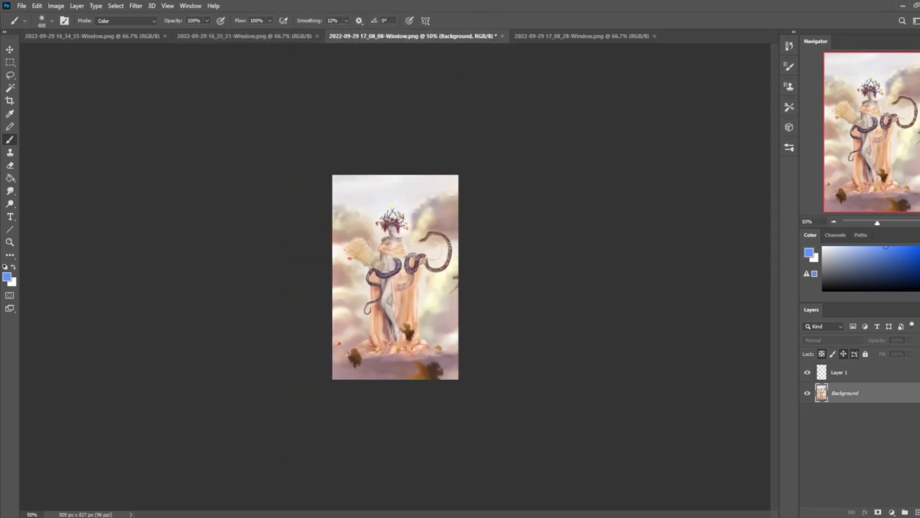
left_click_drag(919, 260, 919, 263)
left_click(207, 20)
left_click_drag(199, 33, 190, 34)
mouse_move(411, 176)
left_mouse_down()
mouse_move(312, 155)
mouse_move(368, 201)
mouse_move(419, 188)
mouse_move(416, 201)
mouse_move(324, 174)
mouse_move(439, 182)
left_mouse_up()
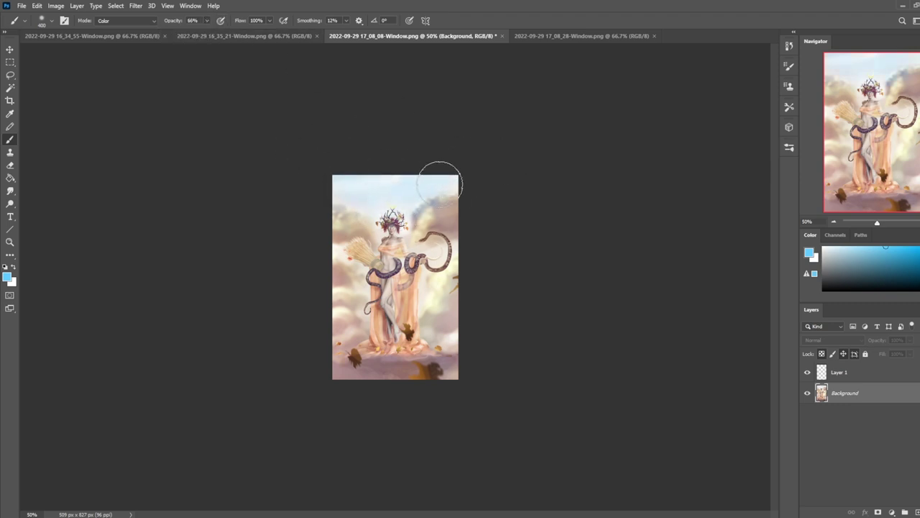
Step: Tint the clouds on both sides of the figure coral red with a larger brush
left_click_drag(919, 267, 919, 290)
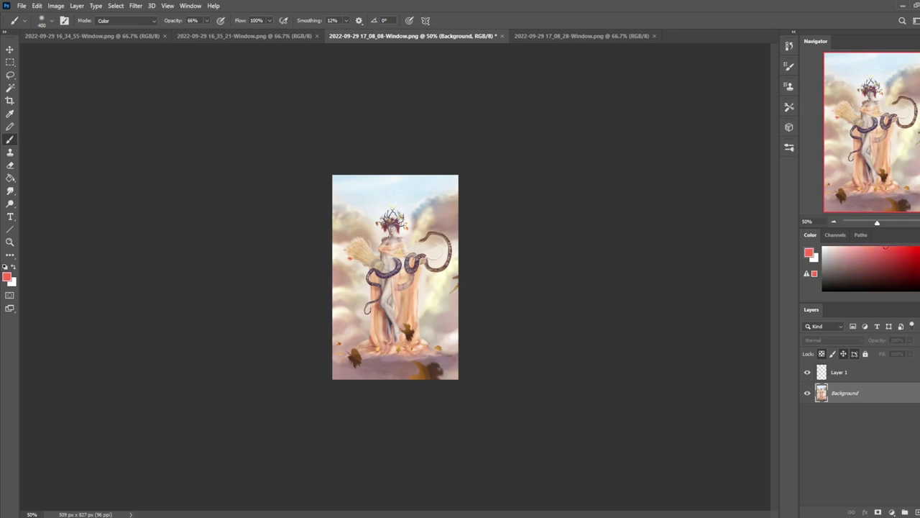
key("bracketright")
key("bracketright")
mouse_move(431, 234)
left_mouse_down()
mouse_move(439, 205)
mouse_move(460, 205)
left_mouse_up()
mouse_move(347, 223)
left_mouse_down()
mouse_move(333, 290)
mouse_move(351, 304)
mouse_move(463, 312)
mouse_move(438, 311)
mouse_move(426, 327)
mouse_move(431, 294)
mouse_move(433, 353)
left_mouse_up()
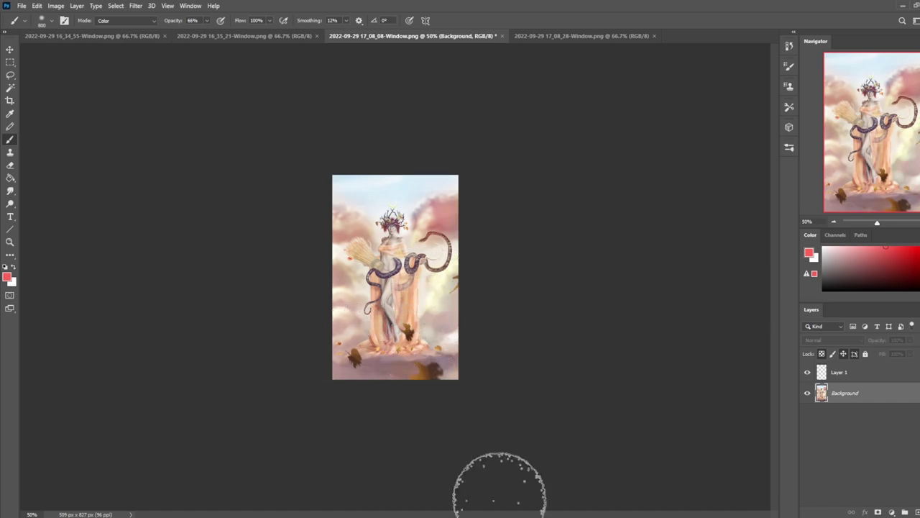
Step: Shrink the Color-mode brush to about 45 px and sample a neutral grey tone from the painting
key("ctrl+plus")
key("ctrl+1")
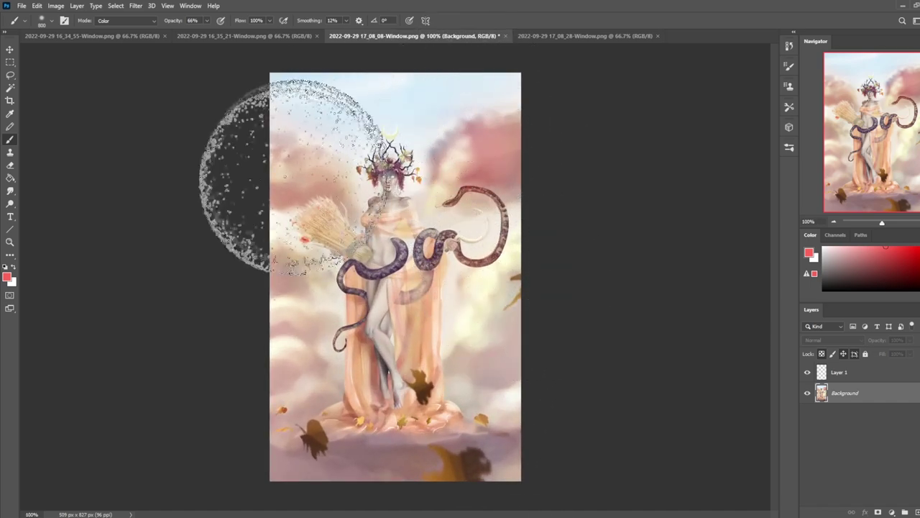
left_click(405, 251, "alt")
key("[")
key("[")
key("[")
key("[")
key("[")
key("[")
key("[")
key("[")
key("[")
key("[")
key("[")
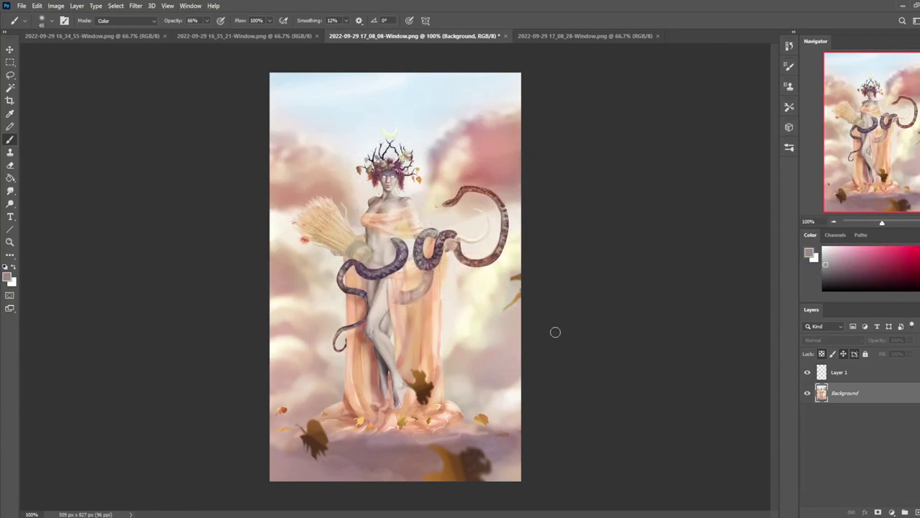
left_click(433, 207, "alt")
Step: Lasso the figure's head, antler crown and crescent and copy the selection to a new layer
key("l")
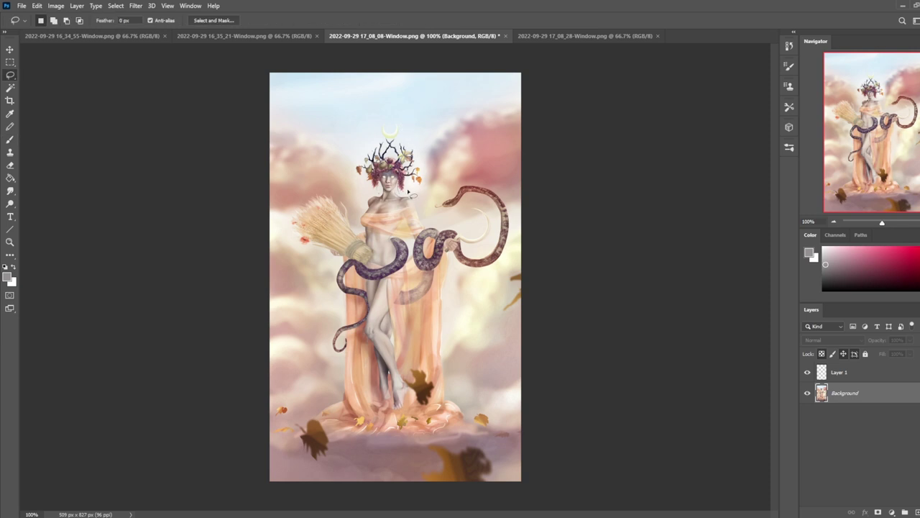
mouse_move(393, 198)
left_mouse_down()
mouse_move(367, 121)
mouse_move(432, 166)
mouse_move(388, 195)
left_mouse_up()
key("v")
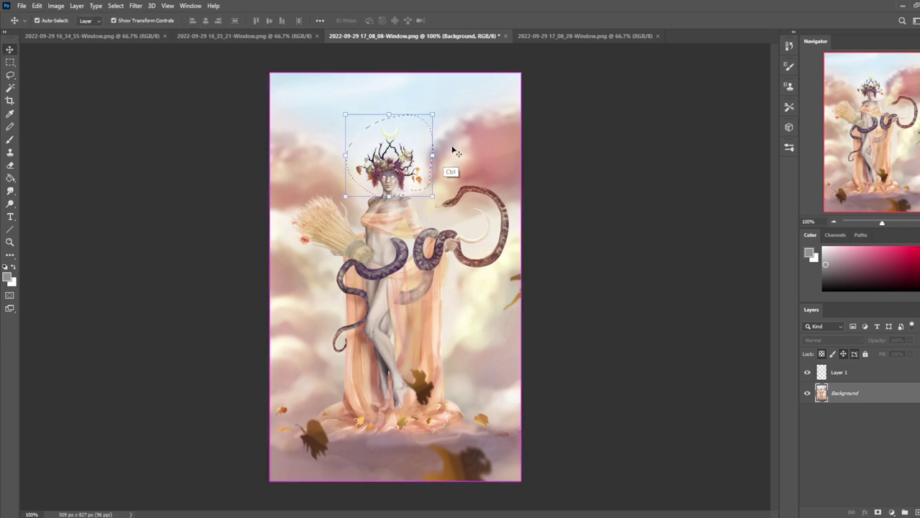
key("ctrl+j")
Step: Scale the copied head and crown to about 106% and reposition it over the figure's neck
left_click_drag(433, 113, 437, 109)
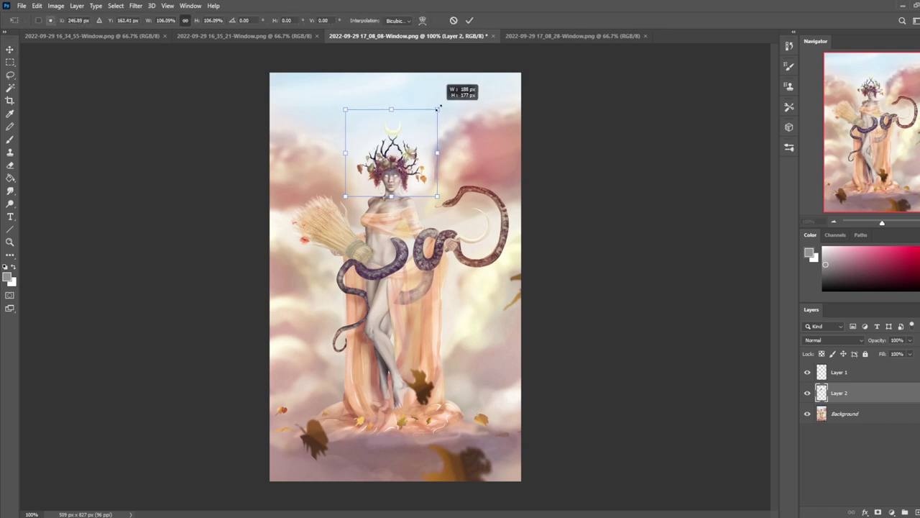
left_click_drag(413, 163, 408, 167)
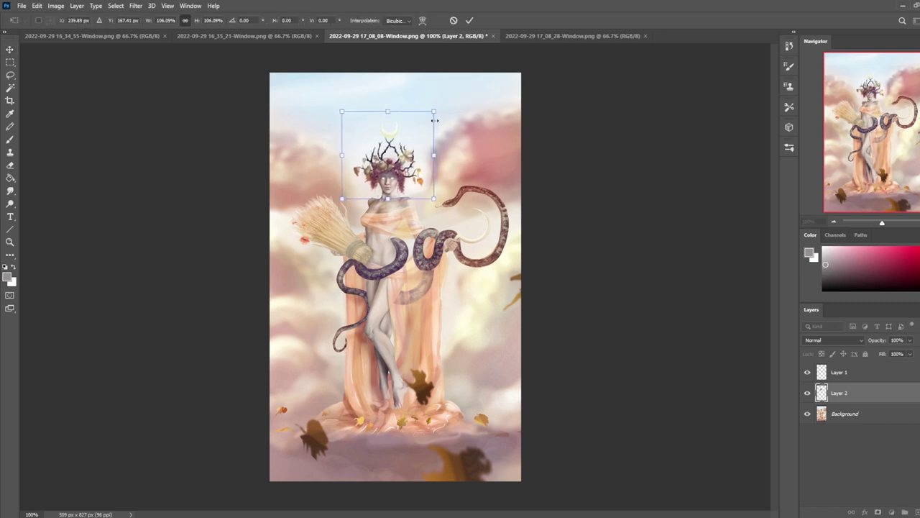
left_click(472, 21)
Step: Erase around the edges of the enlarged head layer with a smaller eraser to blend it into the painting
key("e")
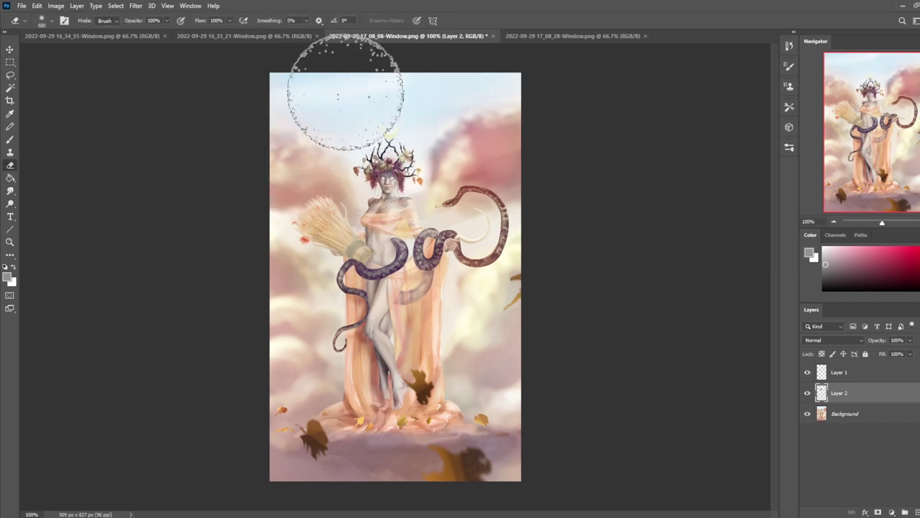
key("bracketleft")
key("bracketleft")
key("bracketleft")
key("bracketleft")
key("bracketleft")
key("bracketleft")
key("bracketleft")
key("bracketleft")
key("bracketleft")
key("bracketleft")
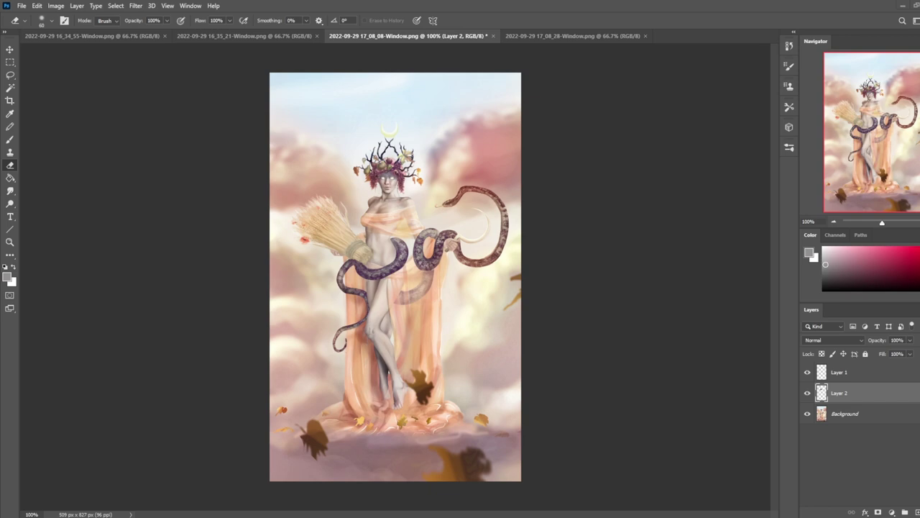
Step: Switch to the browser's Angelarium image results and examine reference paintings, including The Emanations and Sahaqiel, Angel of the Sky
key("alt+Tab")
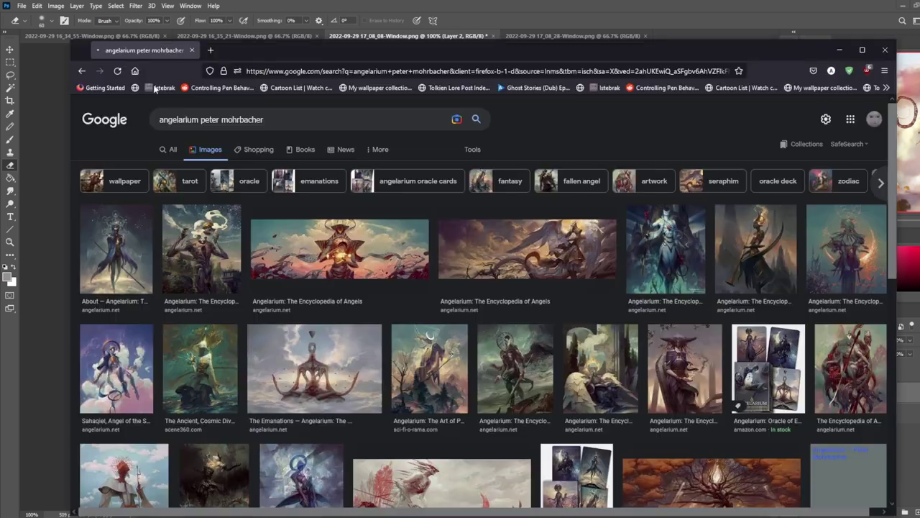
left_click_drag(446, 48, 440, 18)
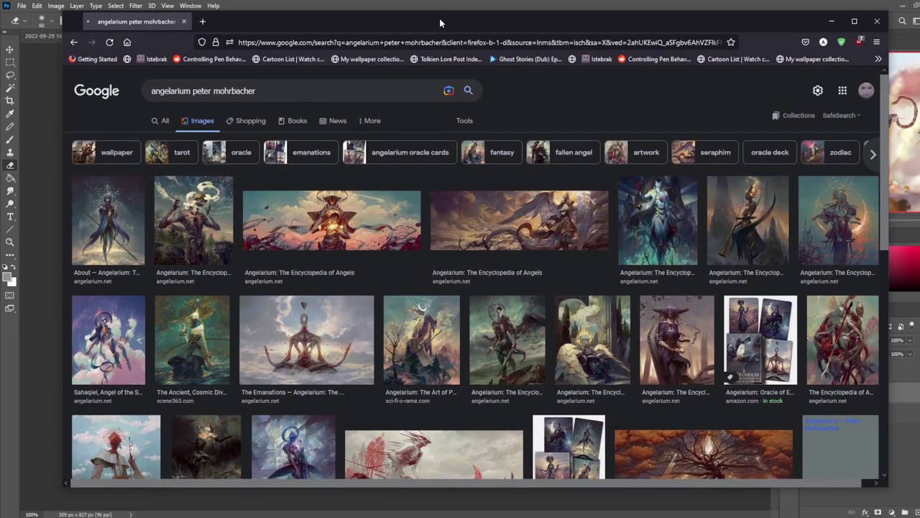
key("alt+Tab")
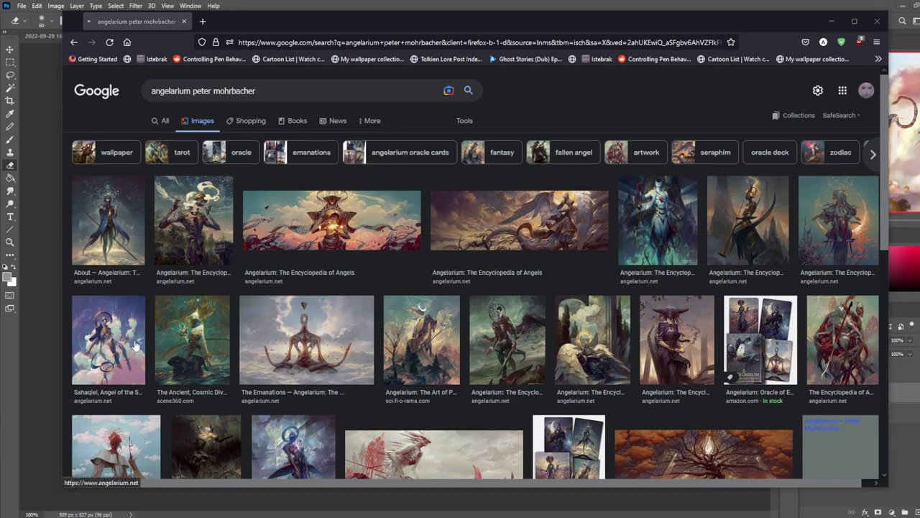
left_click(335, 334)
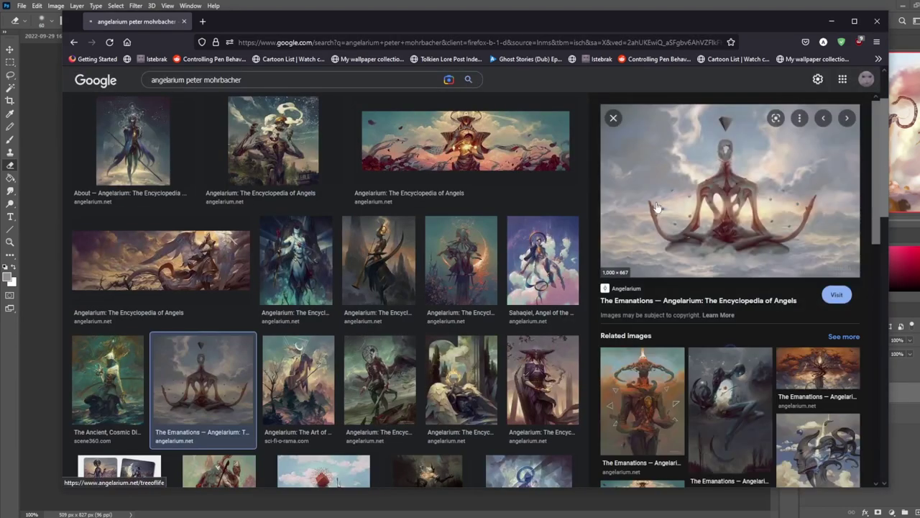
left_click(532, 255)
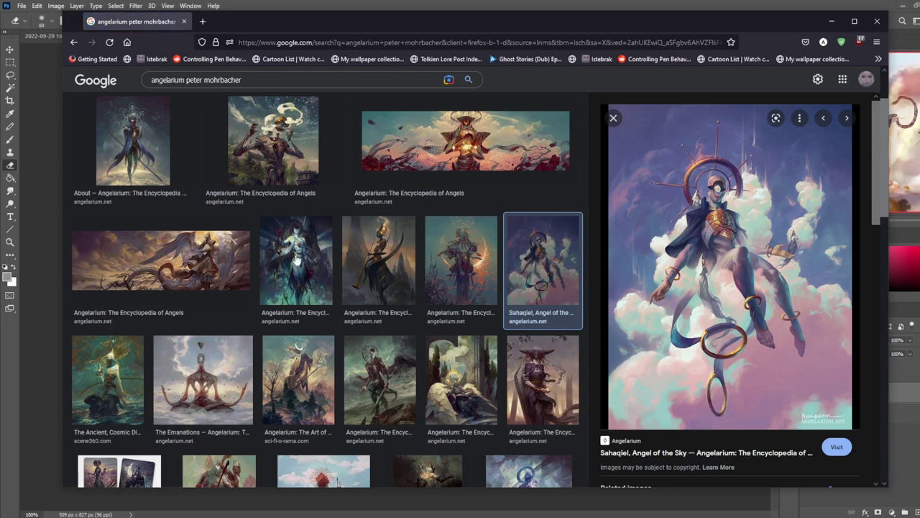
left_click(388, 255)
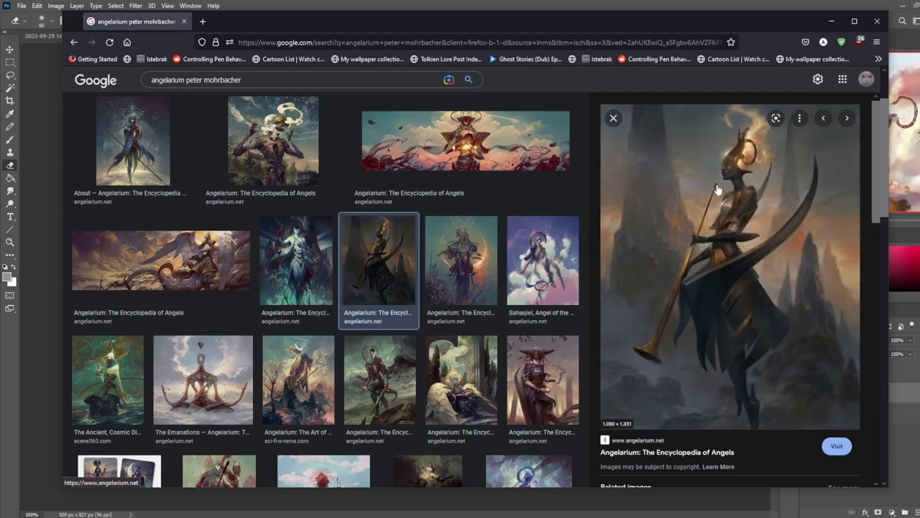
left_click(365, 375)
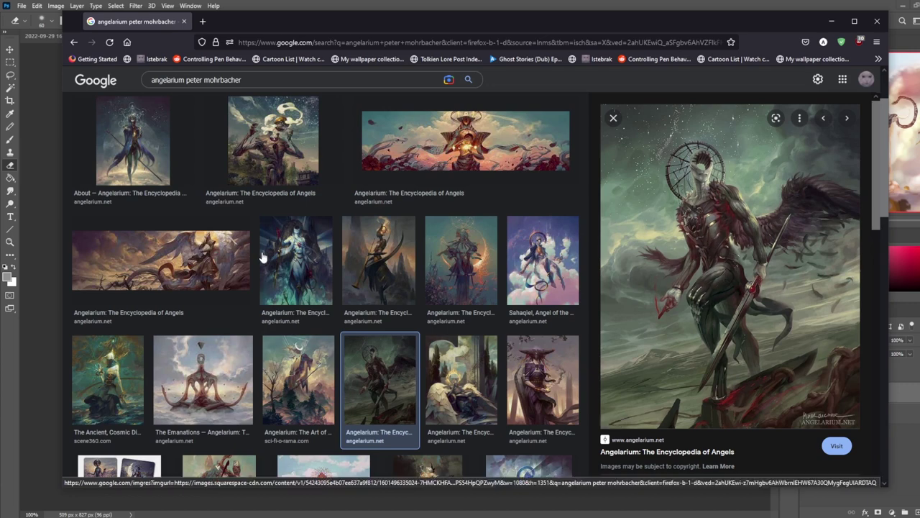
Step: Look further down the Angelarium results and open the preview of Azrael, Angel of Death
scroll(338, 306, "down", 3)
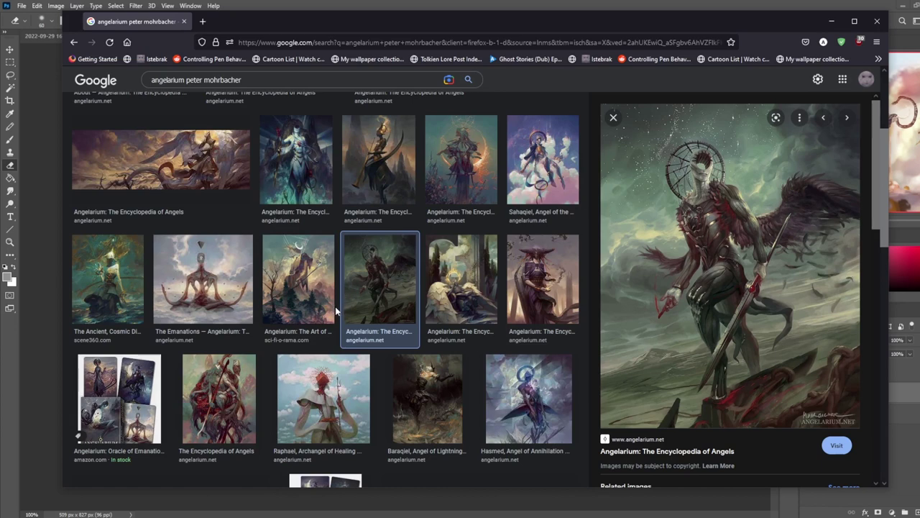
scroll(335, 306, "down", 4)
scroll(335, 311, "down", 3)
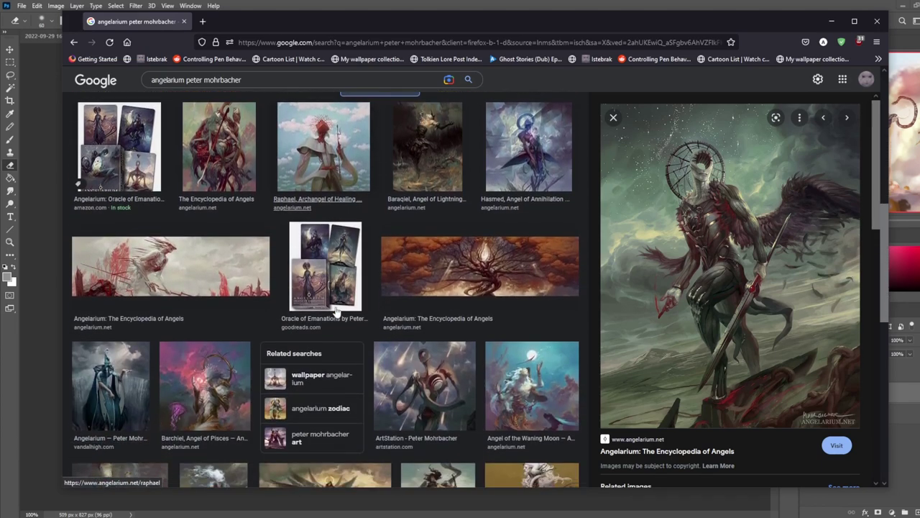
scroll(353, 314, "down", 5)
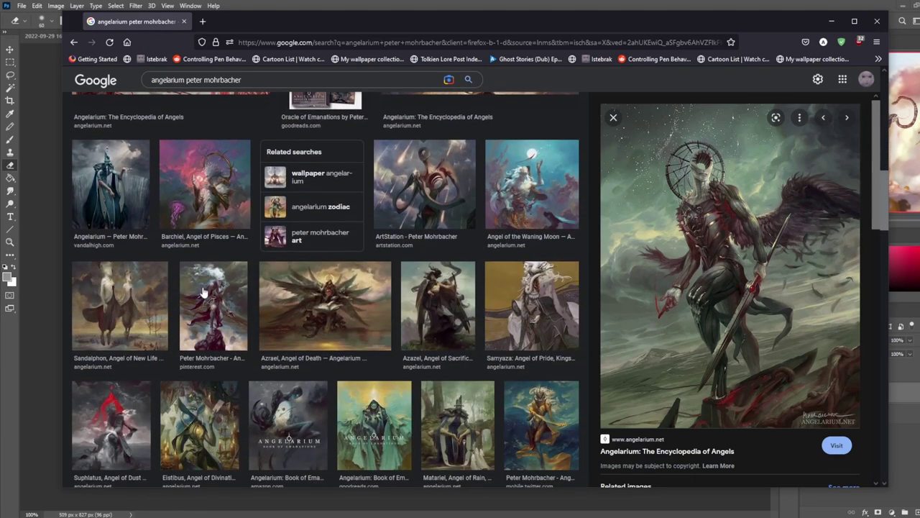
left_click(371, 317)
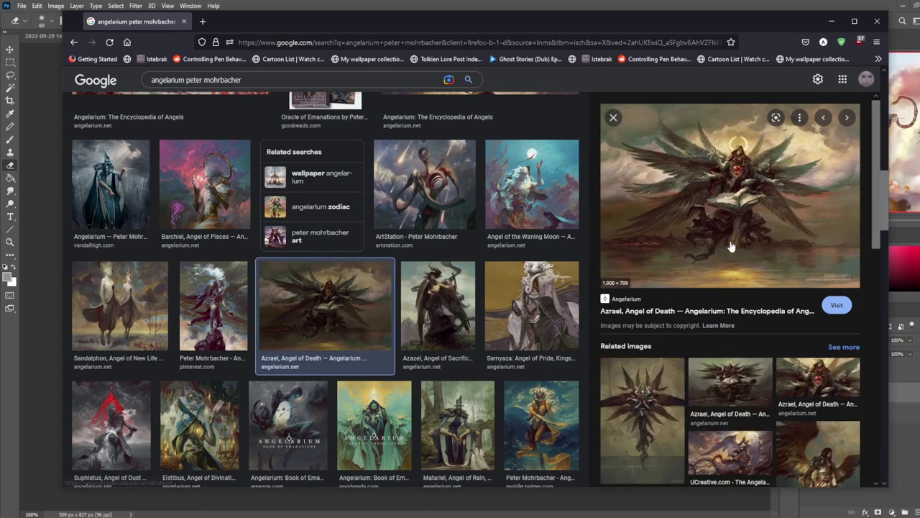
Step: Compare the previews of the horned, cloud, moon and winged figures among the earlier Angelarium results, and close the browser
scroll(555, 302, "up", 10)
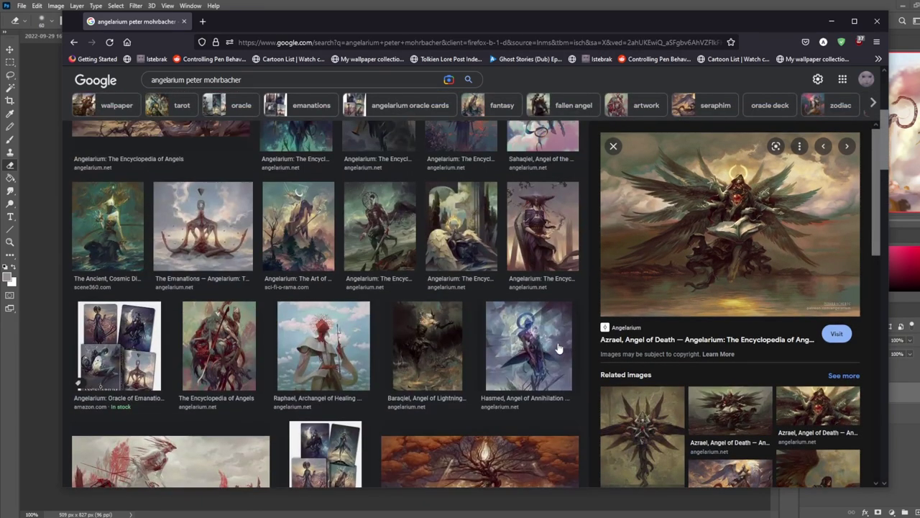
left_click(436, 339)
scroll(556, 331, "up", 2)
left_click(555, 330)
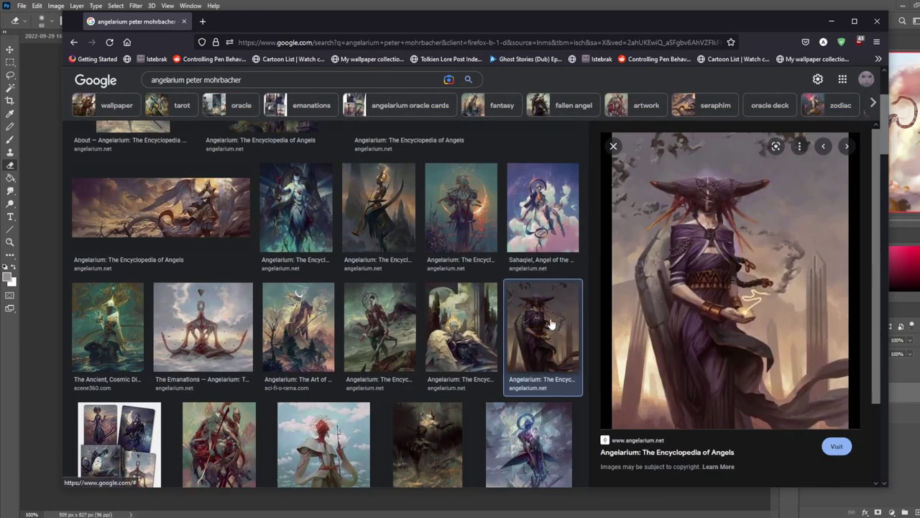
left_click(379, 327)
left_click(545, 214)
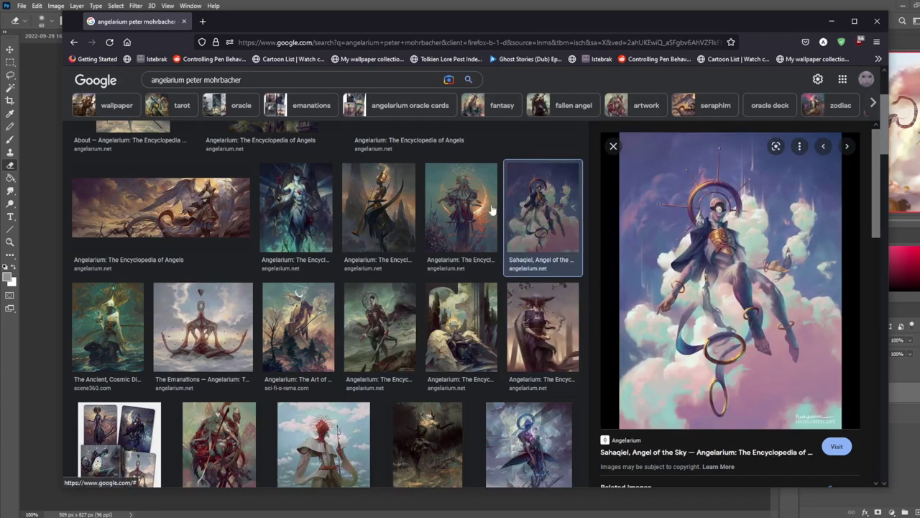
left_click(474, 210)
left_click(379, 208)
left_click(293, 204)
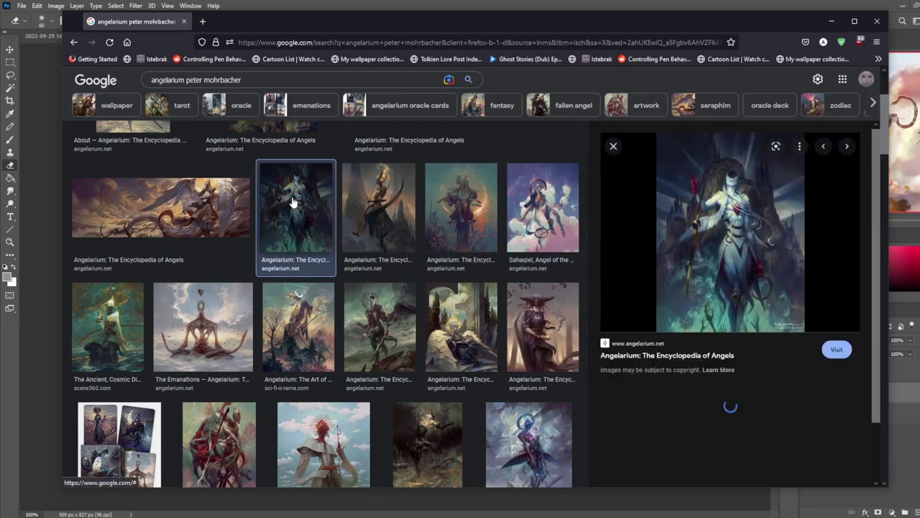
left_click(225, 338)
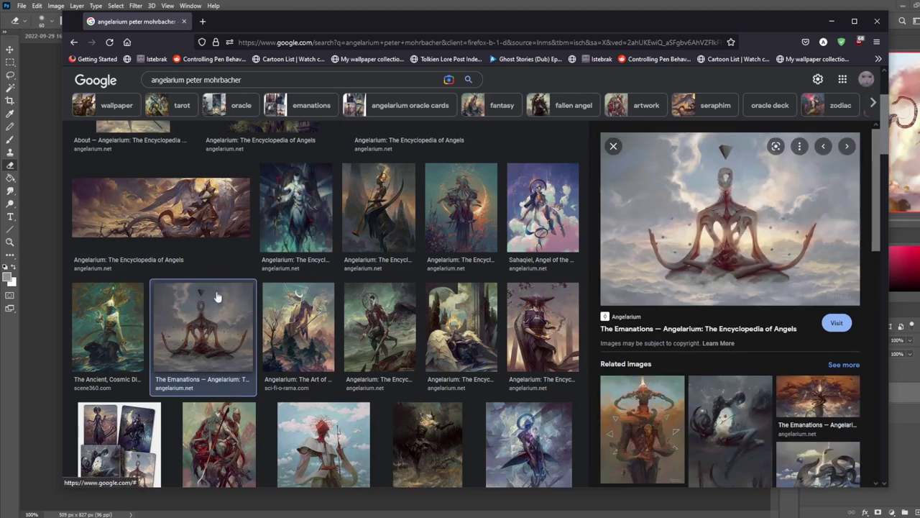
left_click(155, 199)
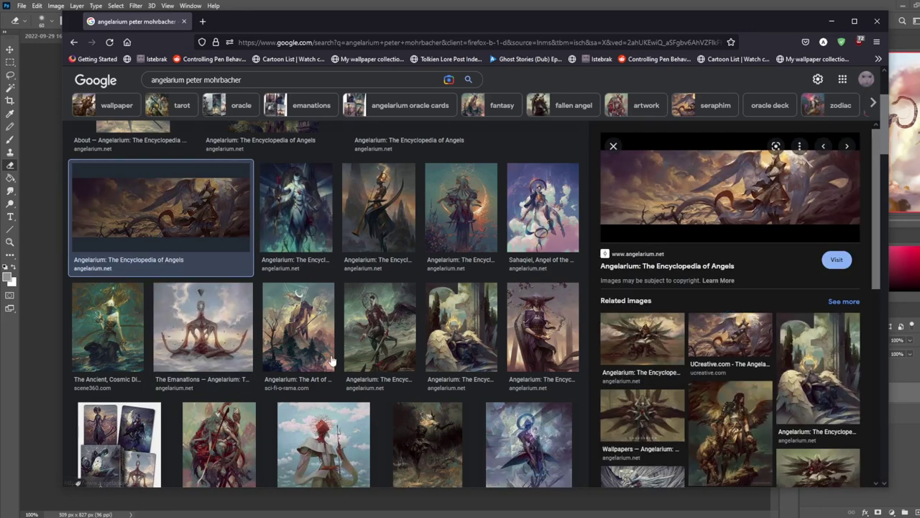
left_click(184, 22)
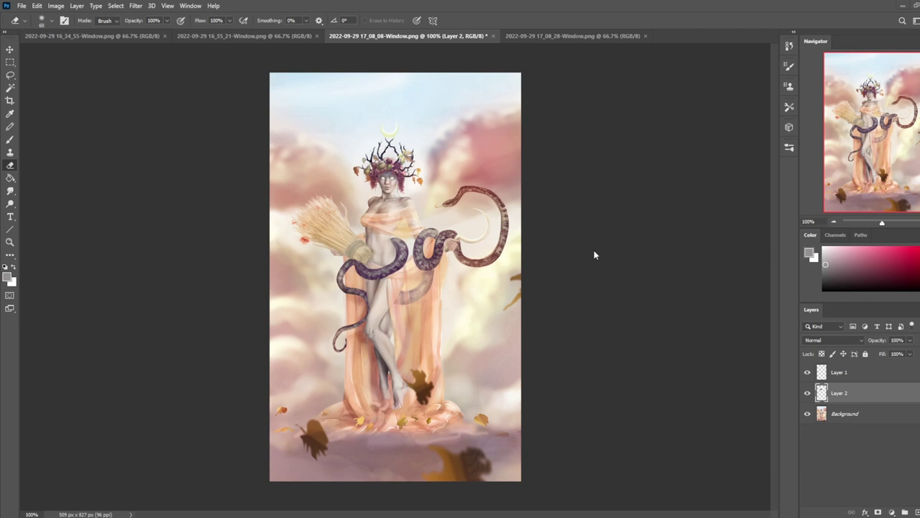
key("b")
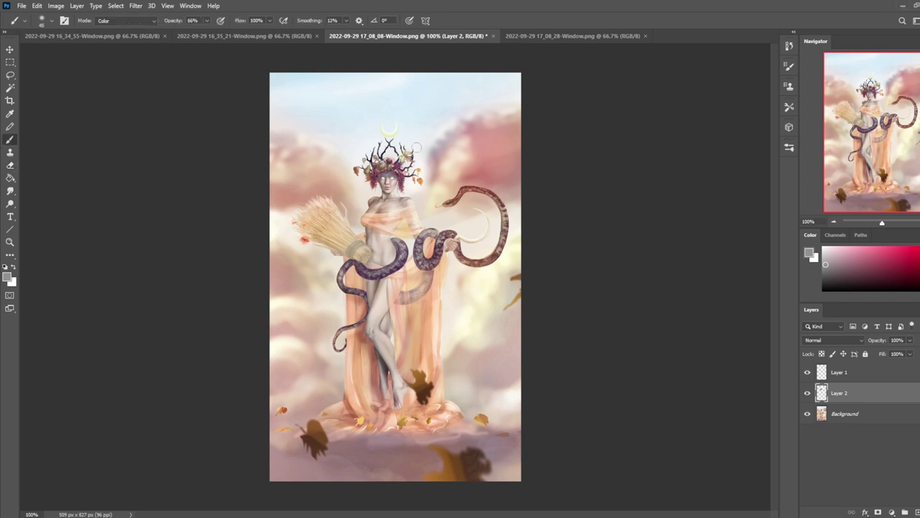
key("l")
mouse_move(429, 180)
left_mouse_down()
mouse_move(415, 196)
mouse_move(378, 200)
mouse_move(397, 115)
mouse_move(412, 197)
left_mouse_up()
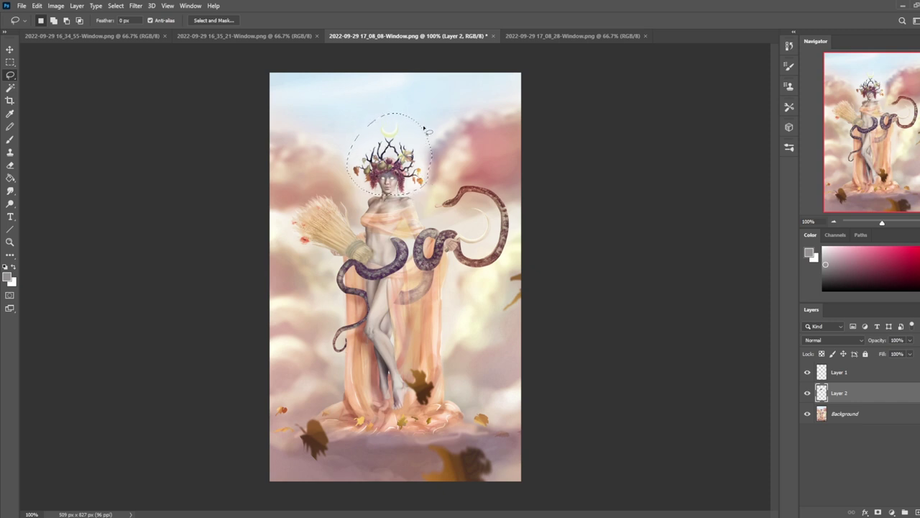
key("ctrl+d")
Step: Nudge the copied head and antler crown up by about 4 px to lengthen the neck
key("v")
key("Up")
key("Up")
key("Up")
key("Up")
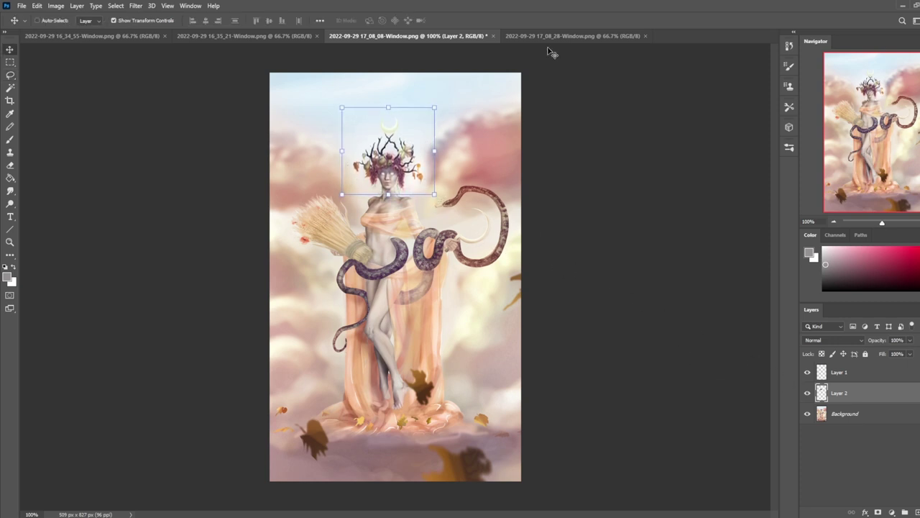
key("b")
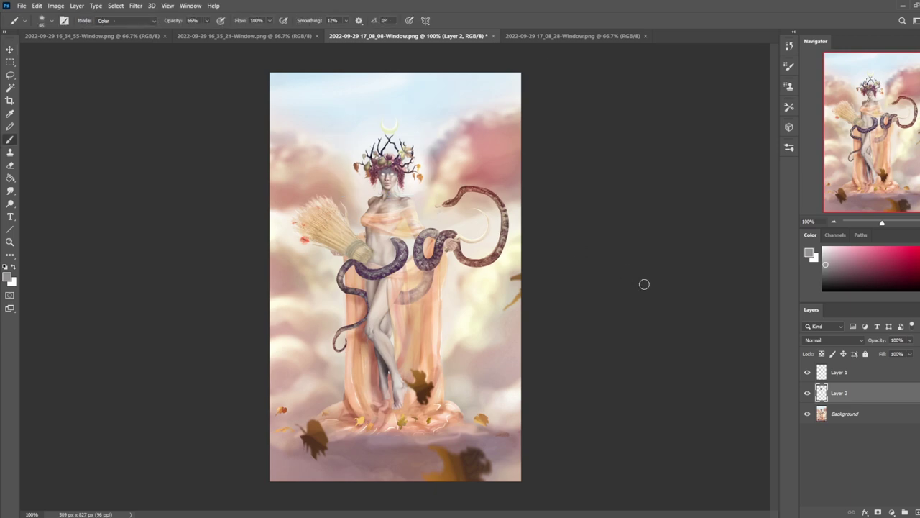
Step: Reshape the jaw and lower face on the copied head layer using Liquify with a small brush of about 40
left_click(135, 6)
left_click(168, 98)
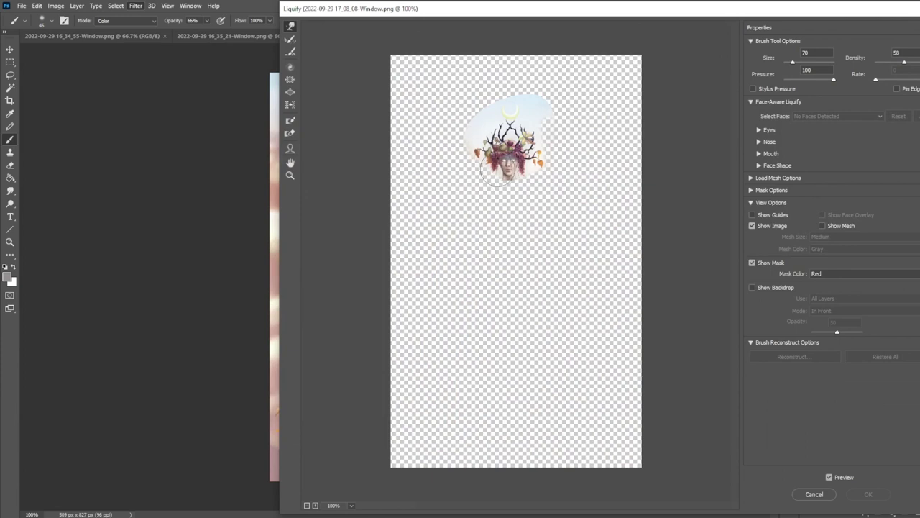
key("bracketleft")
left_click_drag(499, 179, 522, 180)
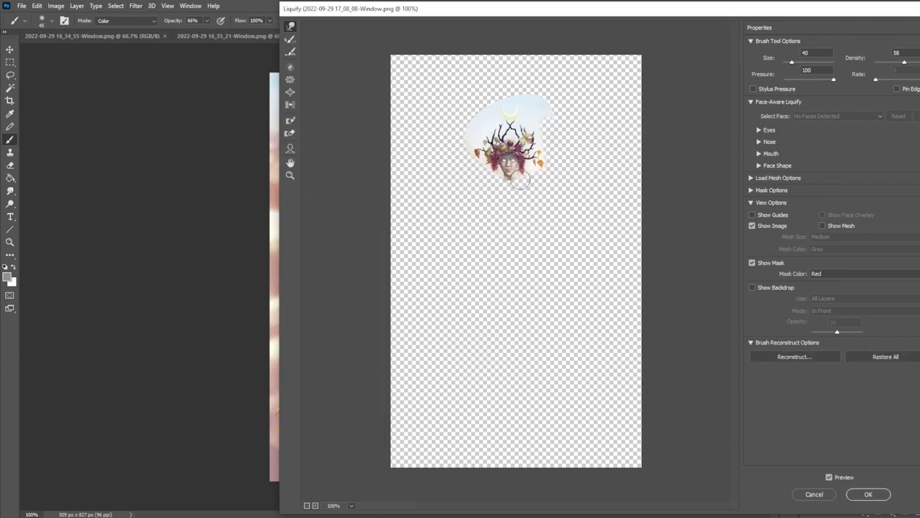
left_click_drag(493, 179, 516, 179)
key("bracketleft")
key("bracketleft")
left_click(863, 495)
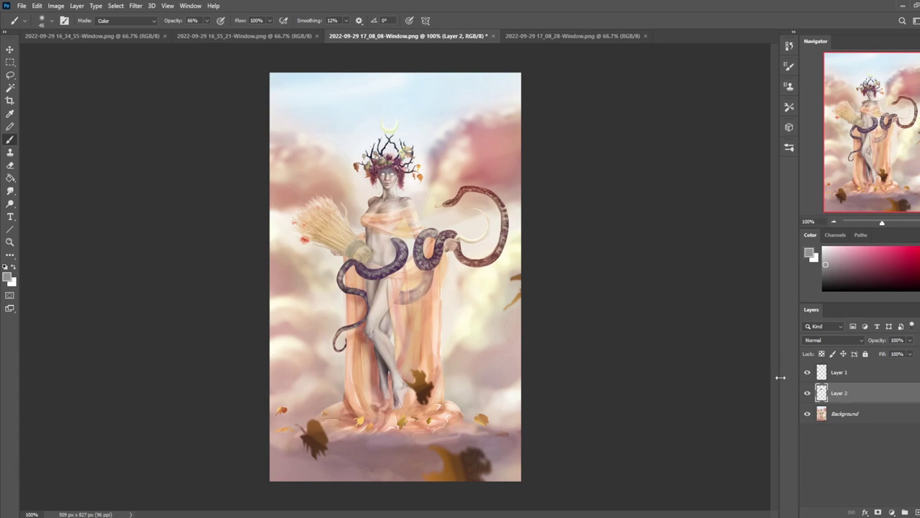
Step: Merge the head layer down into the Background and refine the figure's neck and shoulders with Liquify
right_click(840, 393)
left_click(790, 391)
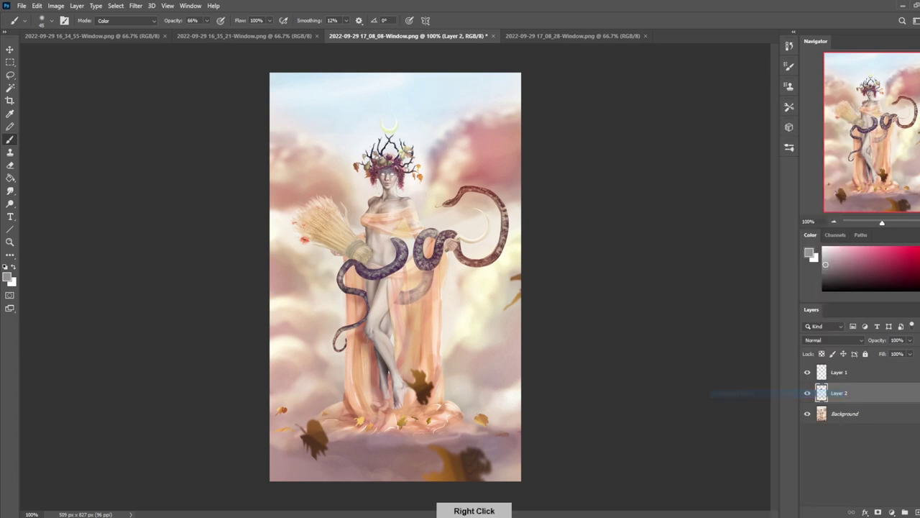
left_click(137, 5)
left_click(168, 103)
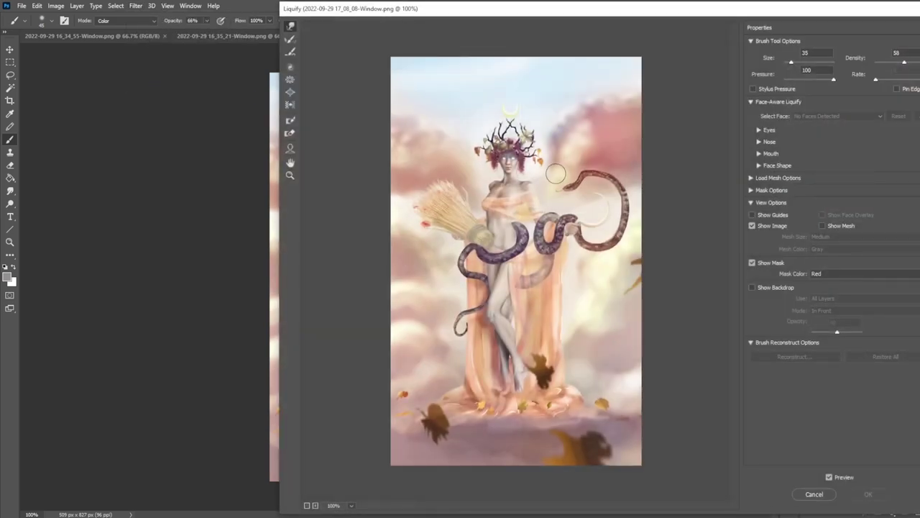
key("bracketright")
key("bracketright")
key("bracketright")
key("bracketright")
left_click_drag(491, 181, 528, 180)
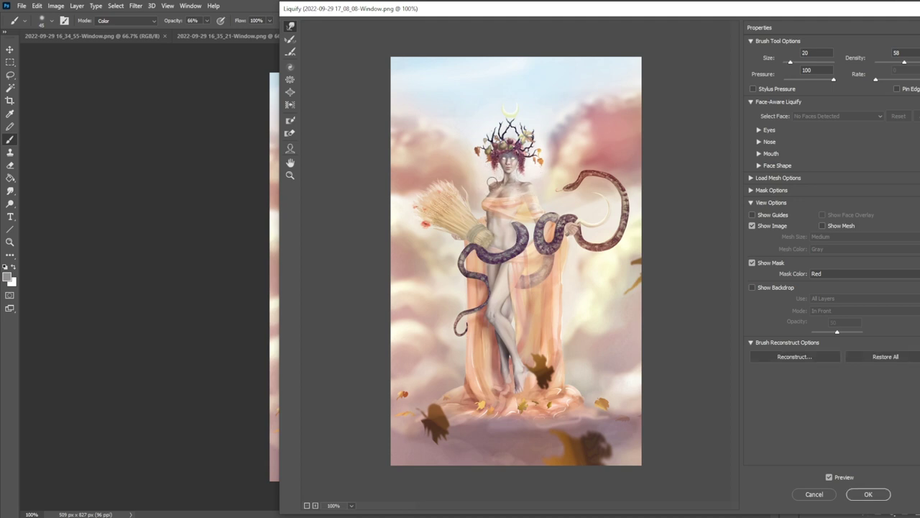
key("bracketright")
key("bracketright")
key("bracketright")
key("bracketright")
key("bracketright")
key("bracketright")
key("bracketright")
key("bracketright")
key("bracketright")
key("bracketright")
key("bracketright")
key("bracketright")
left_click(868, 494)
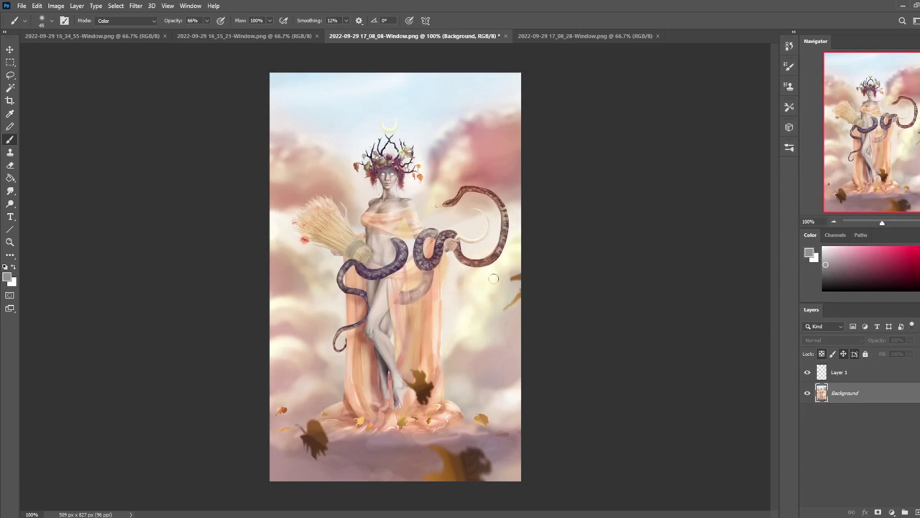
Step: Duplicate the Background layer and apply Hue/Saturation to the copy with saturation +14 and lightness about -17
key("ctrl+j")
key("ctrl+u")
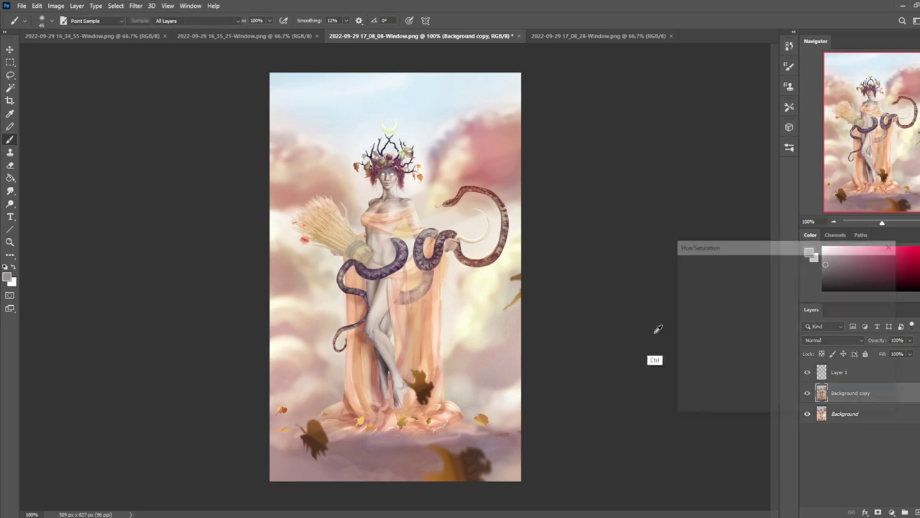
left_click_drag(764, 366, 769, 339)
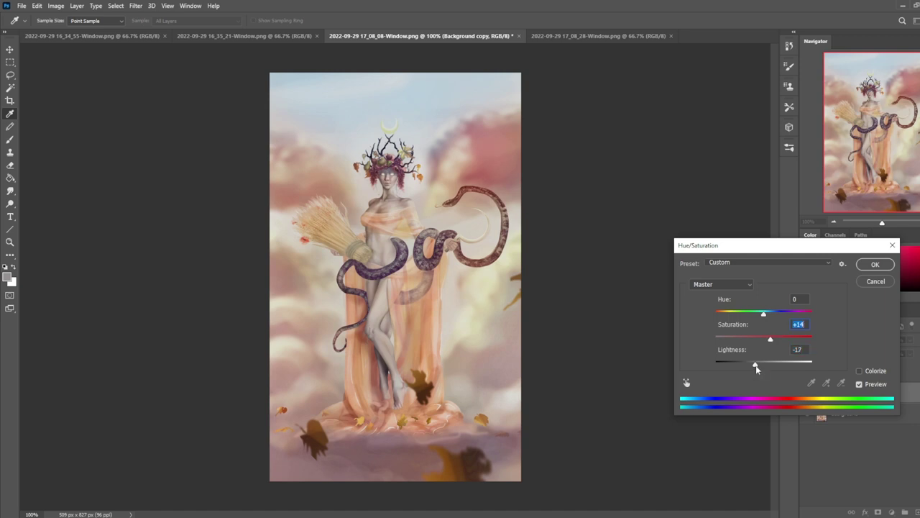
left_click(875, 264)
Step: Darken the Background copy layer with Levels, using a black input of 27 and a midtone of 0.88
key("ctrl+u")
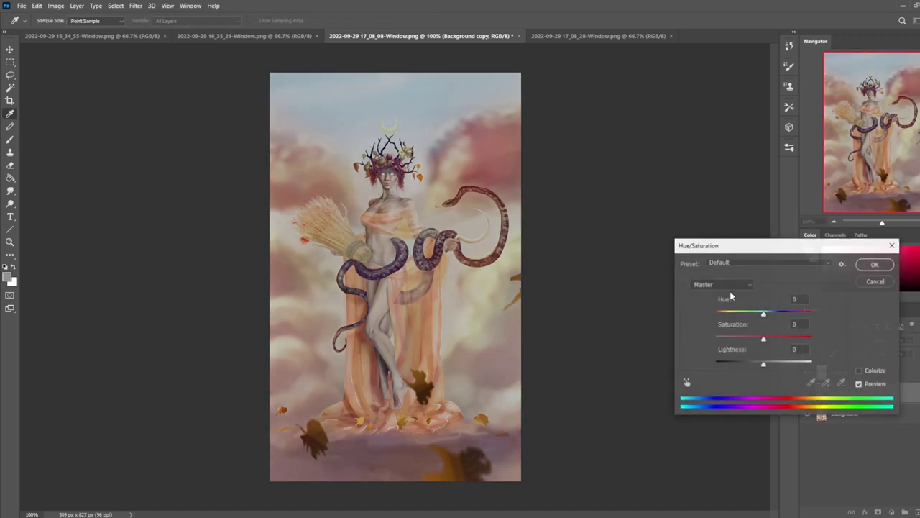
left_click(875, 281)
key("ctrl+l")
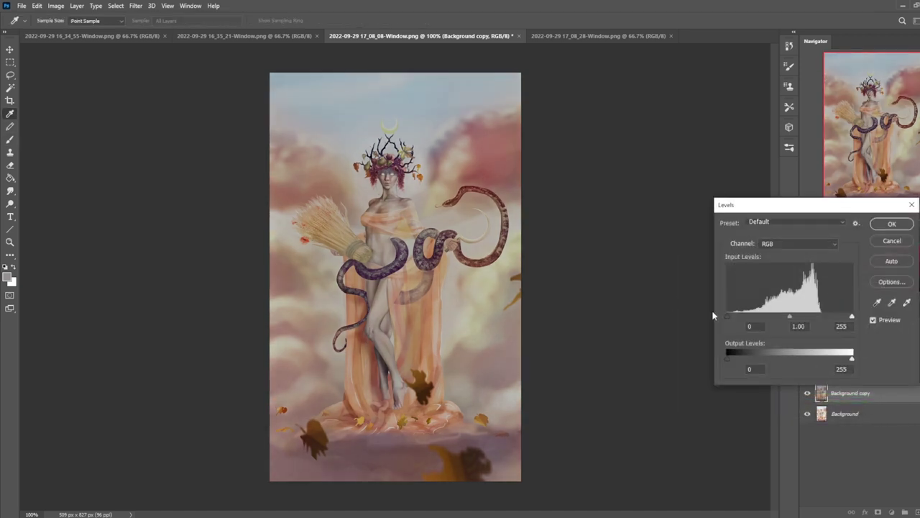
left_click_drag(729, 317, 740, 317)
left_click_drag(797, 317, 800, 318)
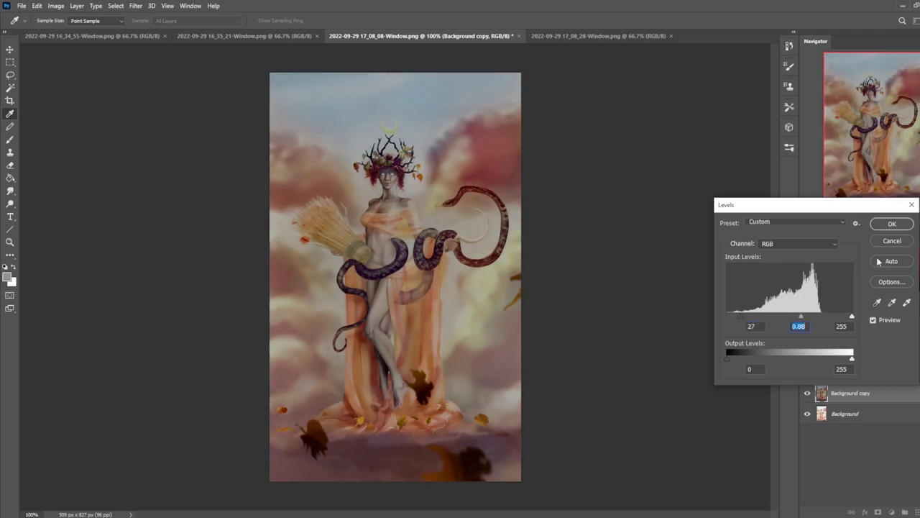
left_click(902, 230)
Step: Lasso the sky and upper clouds around the antler crown and head and delete them from the Background copy
key("l")
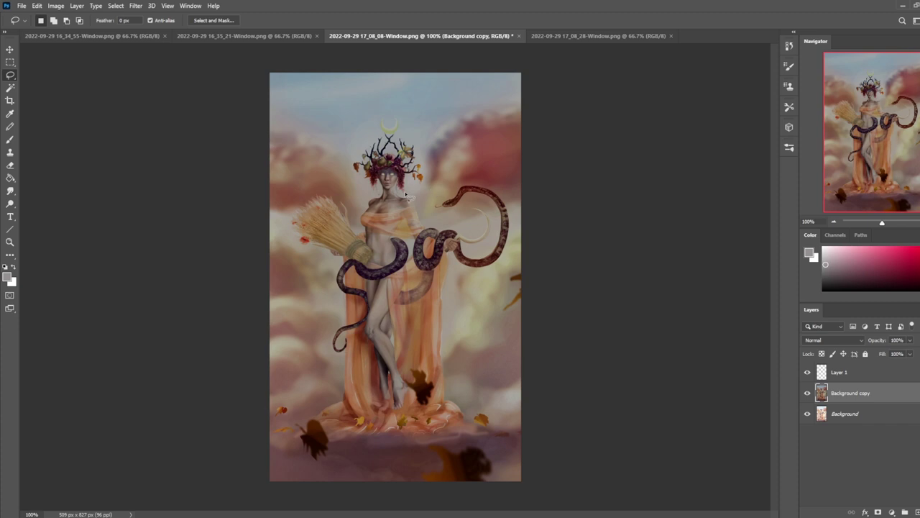
mouse_move(397, 187)
left_mouse_down()
mouse_move(428, 229)
mouse_move(450, 234)
mouse_move(431, 213)
mouse_move(481, 77)
mouse_move(222, 146)
mouse_move(350, 203)
mouse_move(380, 201)
mouse_move(354, 158)
mouse_move(381, 123)
mouse_move(416, 144)
mouse_move(426, 173)
mouse_move(363, 188)
left_mouse_up()
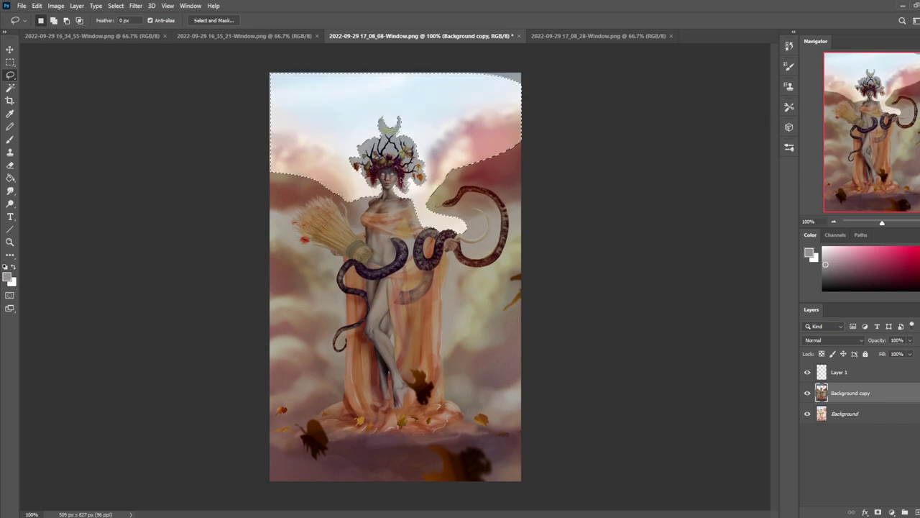
mouse_move(555, 104)
left_mouse_down()
mouse_move(489, 53)
mouse_move(586, 94)
left_mouse_up()
key("Delete")
key("ctrl+d")
Step: Try to select the darkened clouds around the snake with the Magic Wand at tolerance 40
left_click(12, 88)
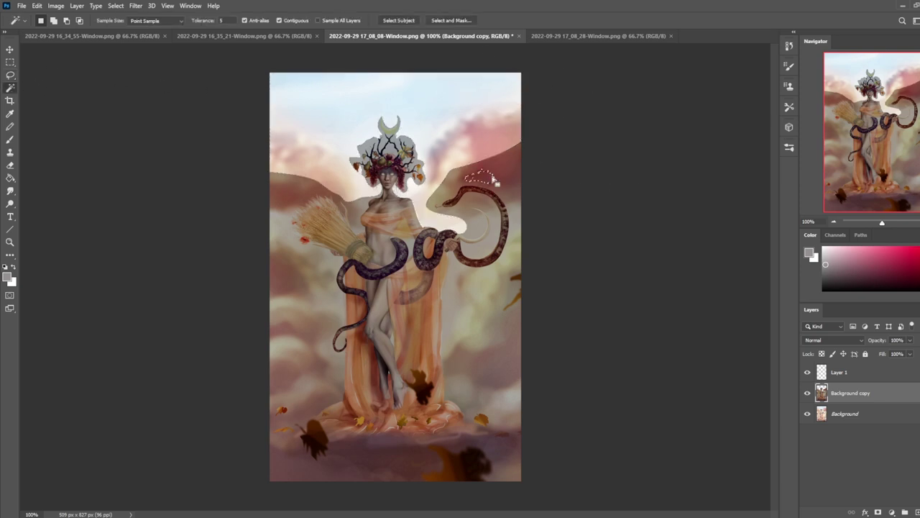
left_click(224, 20)
left_click(453, 241, "shift")
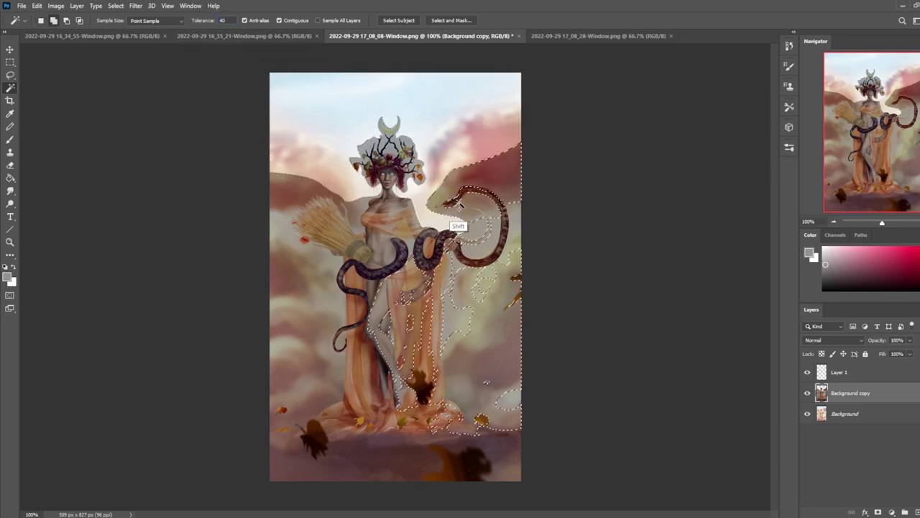
left_click(486, 234, "shift")
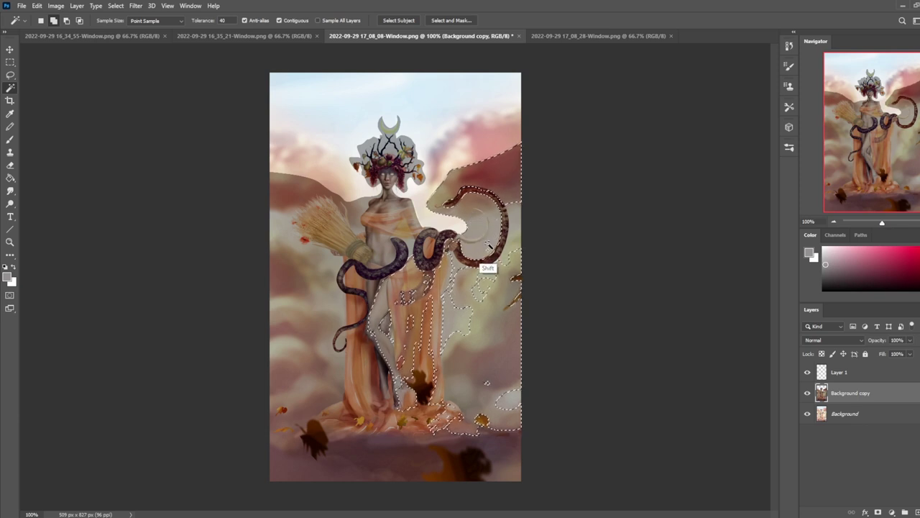
key("ctrl+z")
key("ctrl+z")
Step: Select the clouds above and inside the snake's coil with the Magic Wand at tolerance 25
left_click(222, 21)
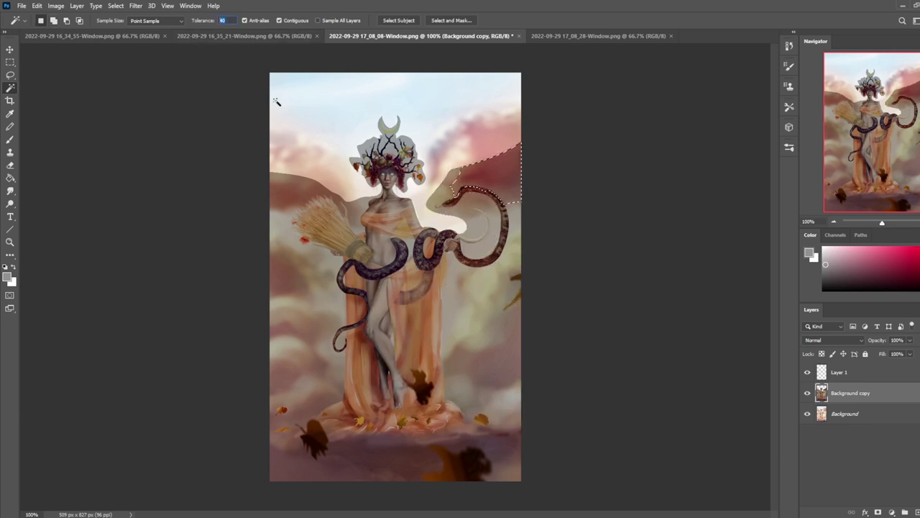
type("25")
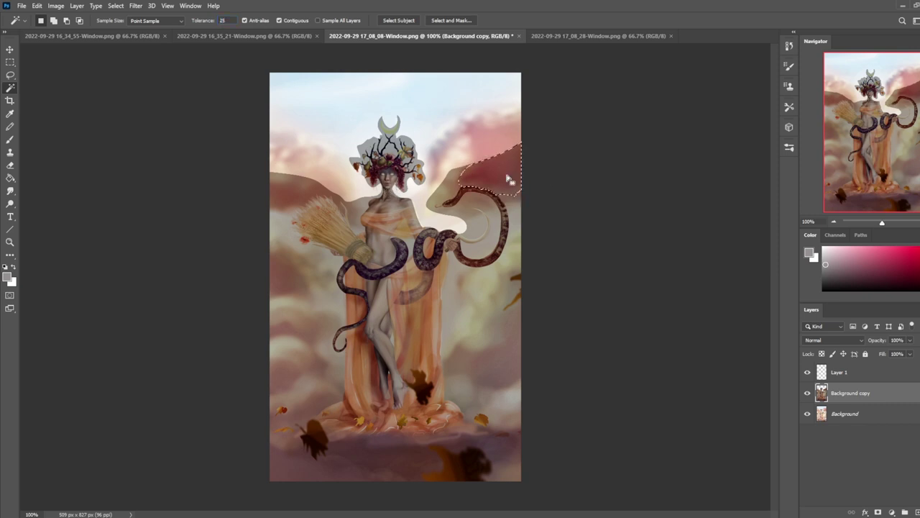
key("shift")
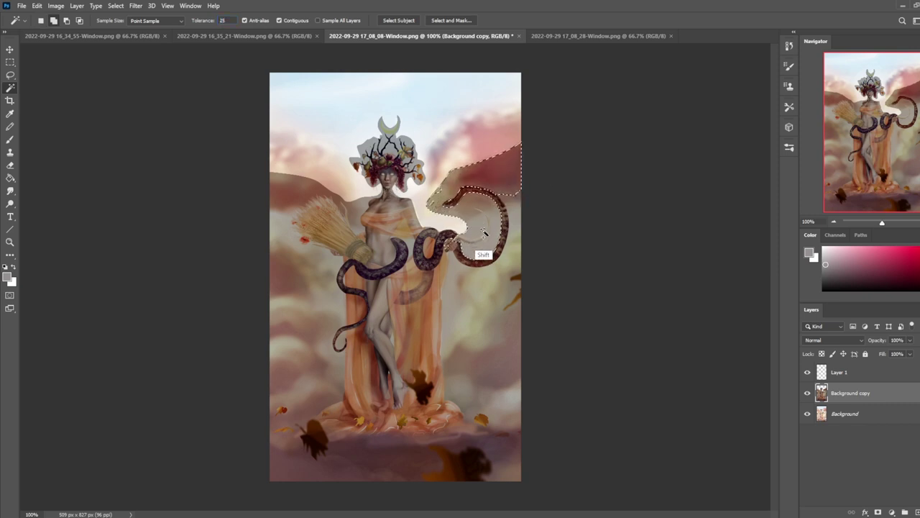
Step: Refine the selection with the Lasso to exclude the curved sickle and delete the selected clouds around the snake
key("l")
key("alt")
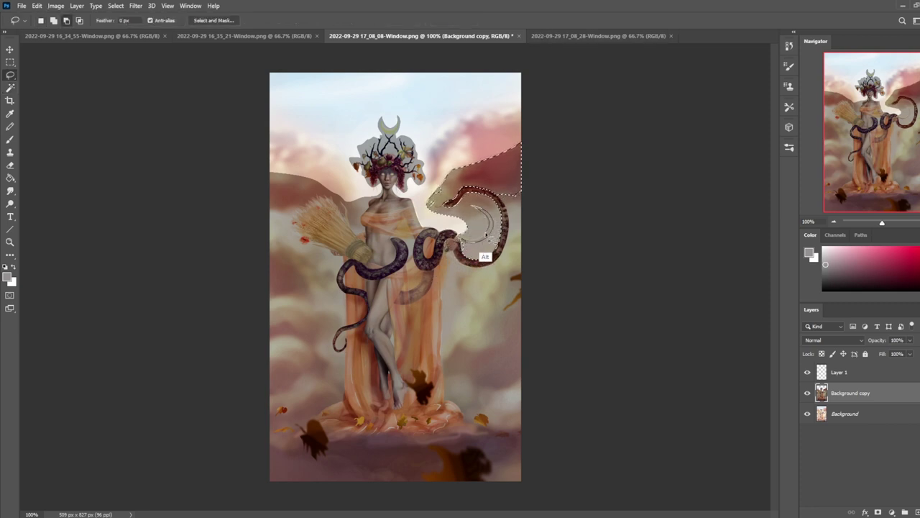
left_click_drag(464, 252, 496, 225)
key("shift")
left_click_drag(479, 215, 467, 234)
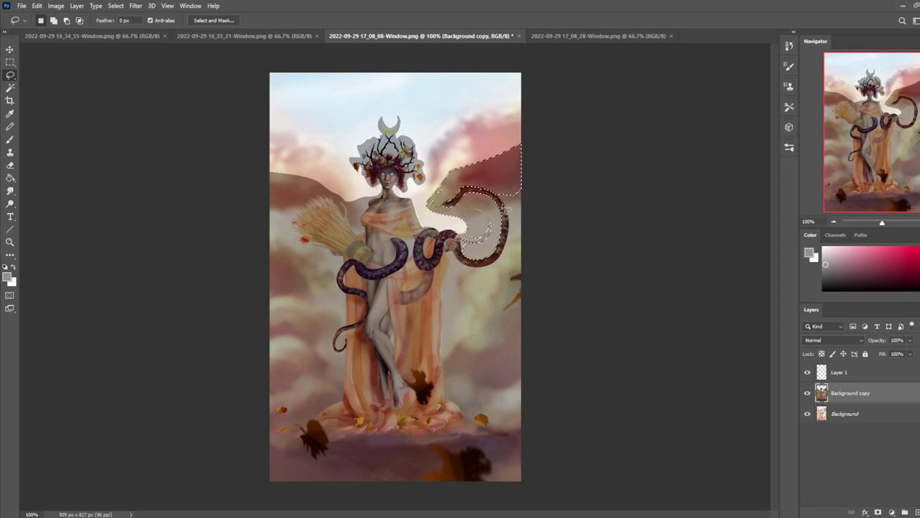
key("alt")
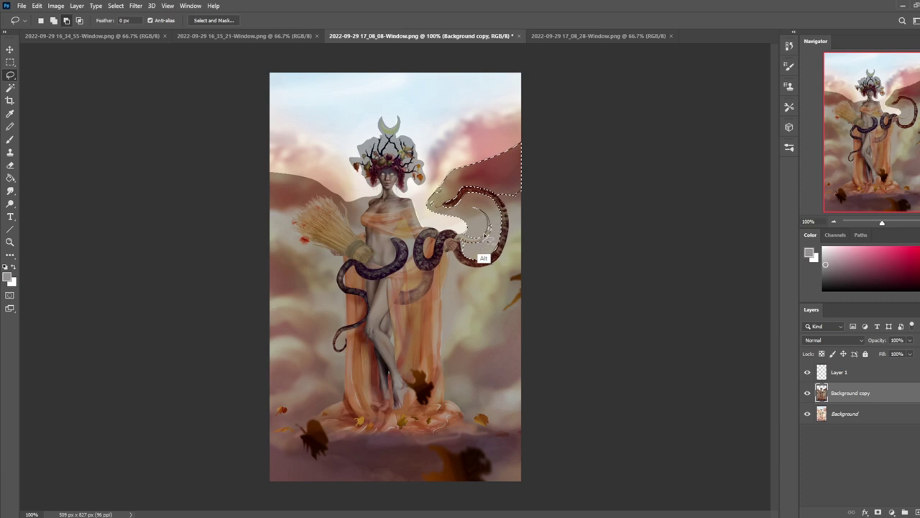
key("alt")
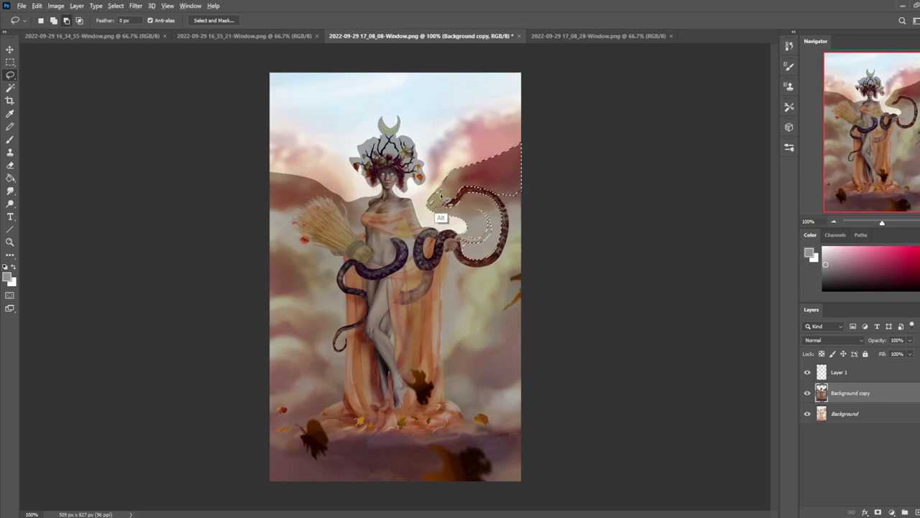
mouse_move(425, 194)
left_mouse_down()
mouse_move(443, 198)
mouse_move(446, 171)
mouse_move(462, 165)
left_mouse_up()
key("ctrl+z")
key("alt")
key("Delete")
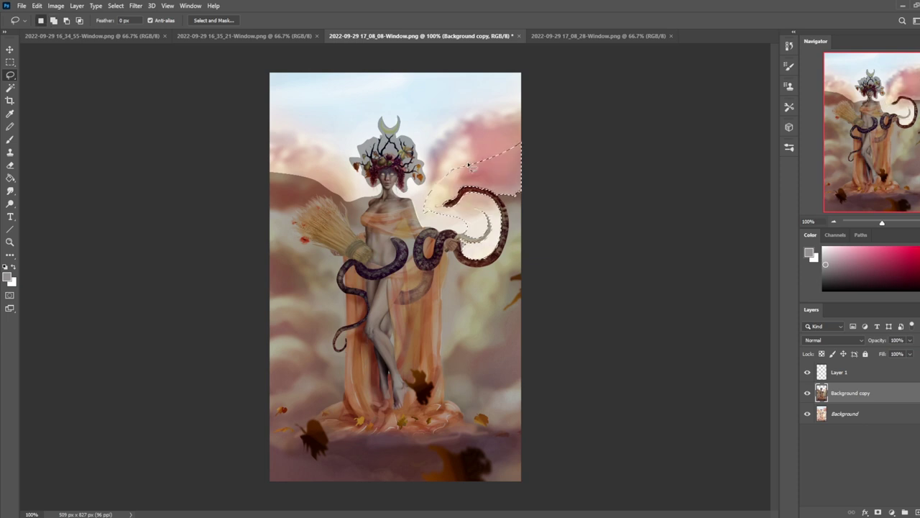
left_click(653, 232)
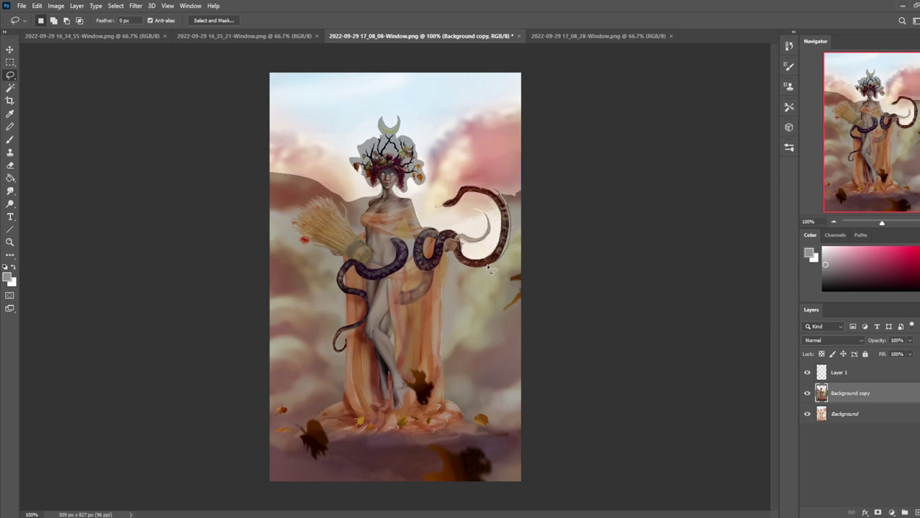
Step: Lasso the darkened clouds between the snake, the drape and the canvas edge, and delete them from the Background copy
mouse_move(449, 258)
left_mouse_down()
mouse_move(436, 370)
mouse_move(463, 408)
mouse_move(615, 332)
mouse_move(552, 64)
left_mouse_up()
mouse_move(424, 415)
left_mouse_down()
mouse_move(438, 335)
mouse_move(442, 421)
left_mouse_up()
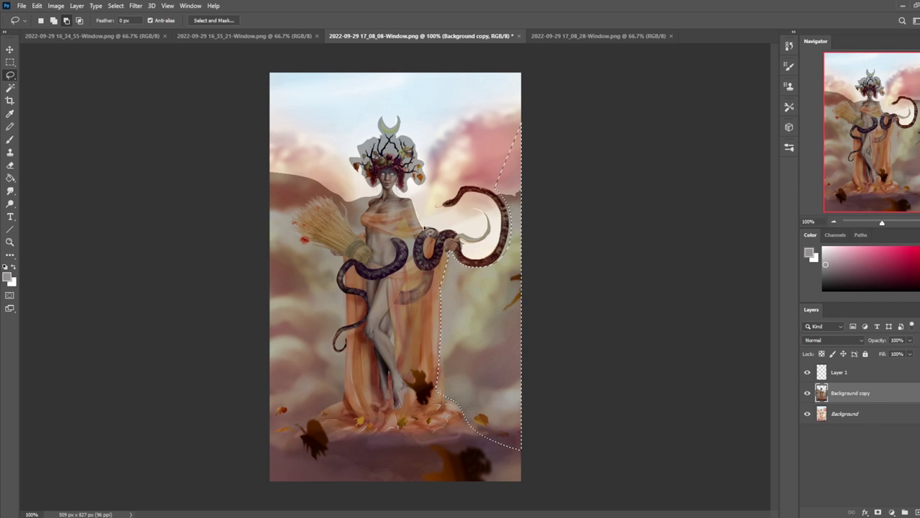
key("Delete")
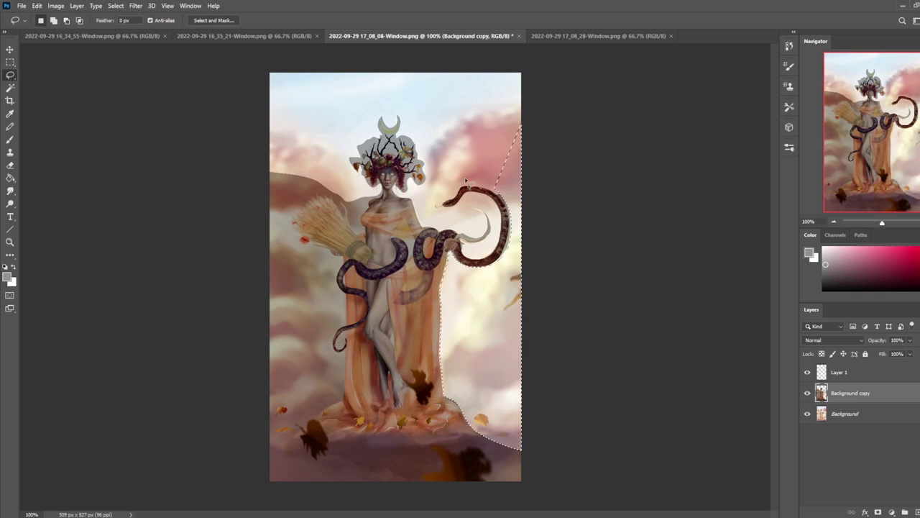
key("ctrl+d")
Step: Lasso the darkened clouds around the broom and behind the shoulder and delete them from the Background copy
mouse_move(385, 184)
left_mouse_down()
mouse_move(370, 203)
mouse_move(356, 236)
mouse_move(345, 201)
mouse_move(315, 199)
mouse_move(296, 227)
mouse_move(343, 267)
mouse_move(273, 352)
mouse_move(302, 157)
left_mouse_up()
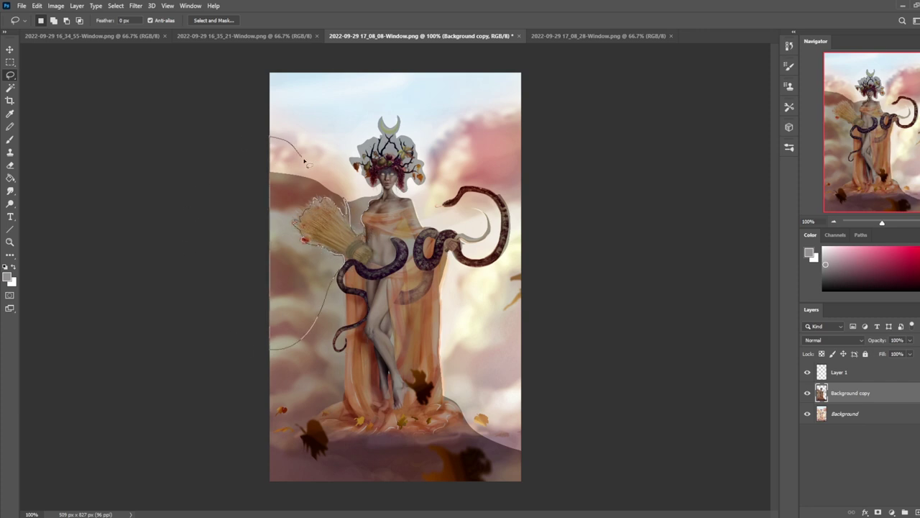
left_click_drag(364, 193, 367, 192)
key("Delete")
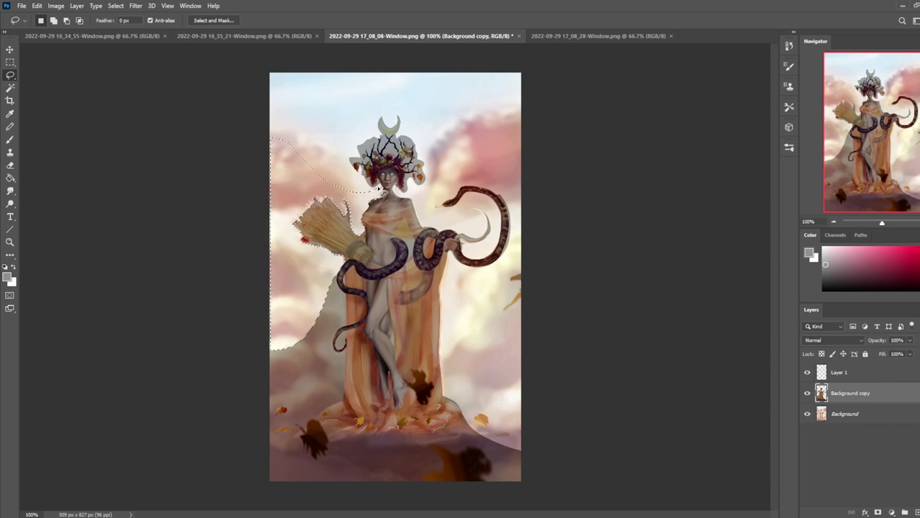
key("ctrl+d")
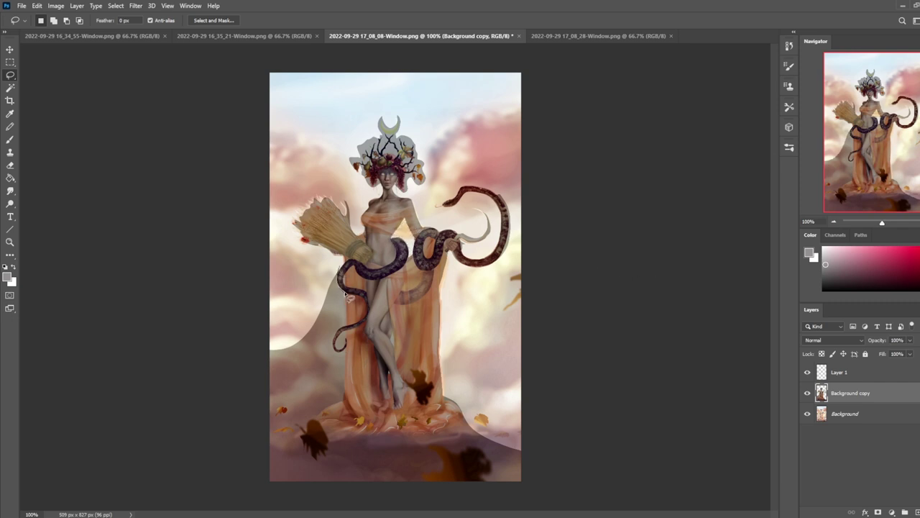
Step: Delete the darkened clouds beside the drape below the broom and the darkened ground beneath the drape's hem
mouse_move(347, 379)
left_mouse_down()
mouse_move(271, 463)
mouse_move(220, 334)
mouse_move(276, 261)
mouse_move(343, 263)
left_mouse_up()
key("Delete")
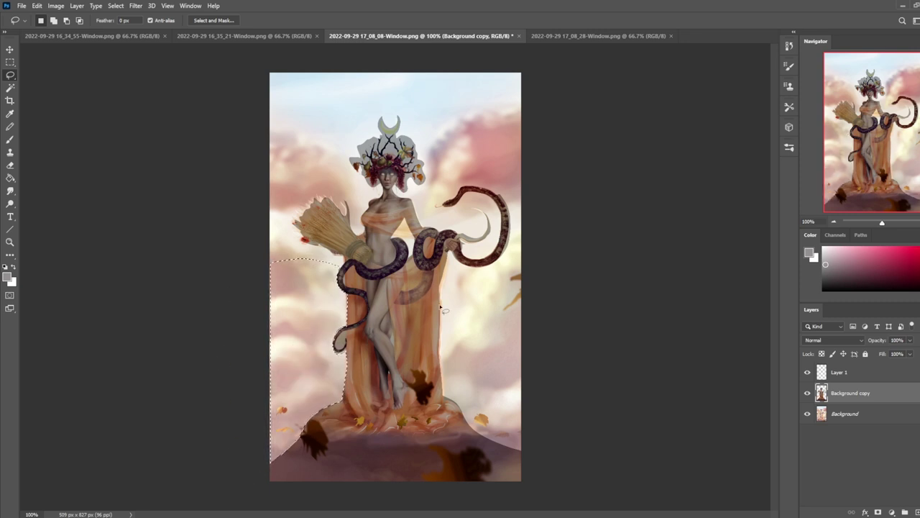
left_click(577, 425)
mouse_move(306, 405)
left_mouse_down()
mouse_move(339, 441)
mouse_move(548, 449)
mouse_move(417, 481)
mouse_move(216, 401)
left_mouse_up()
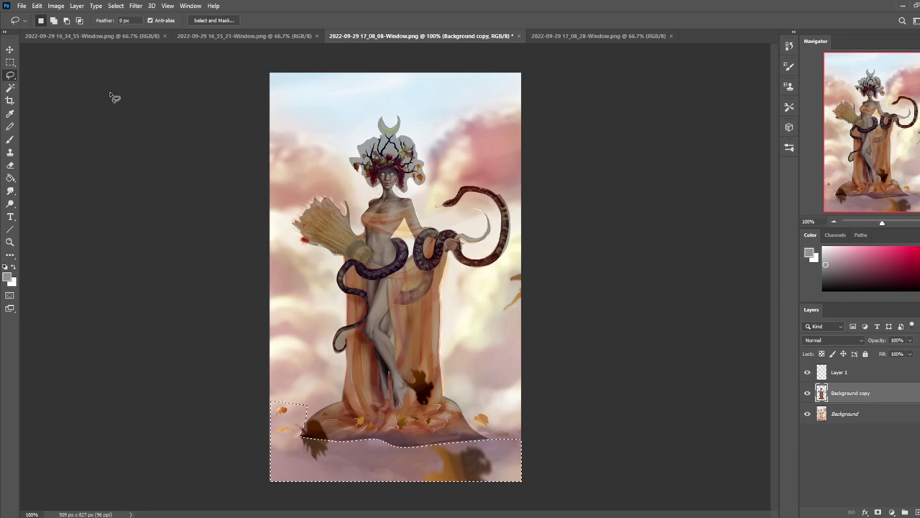
Step: Select the grey patches between the antlers and around the crown with the Magic Wand and delete them
left_click(10, 87)
left_click(389, 150)
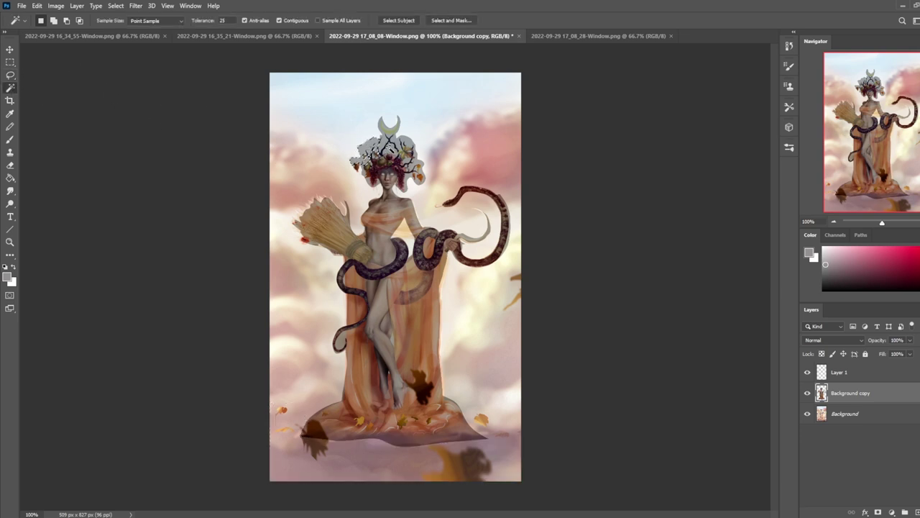
left_click(387, 141, "shift")
left_click(399, 152, "shift")
key("Delete")
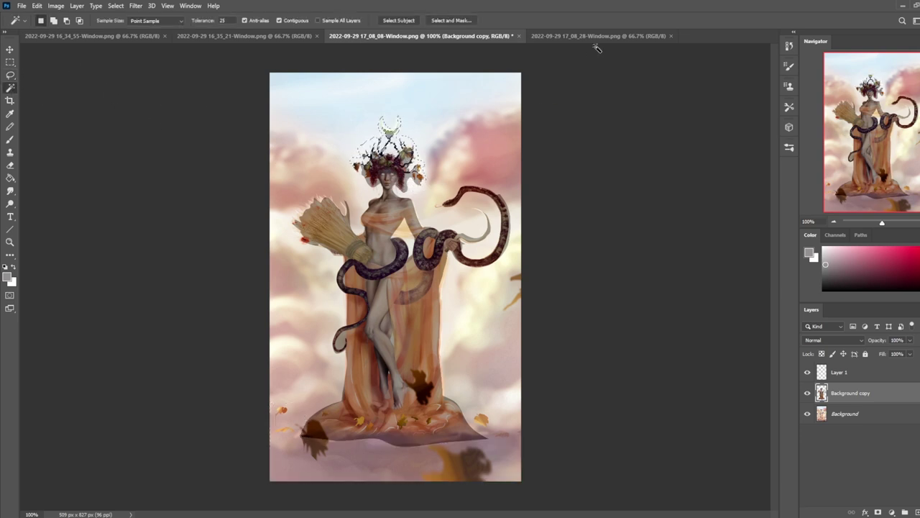
key("ctrl+d")
Step: Remove the leftover darkened background patches around the figure's hair and crown
left_click(371, 183, "shift")
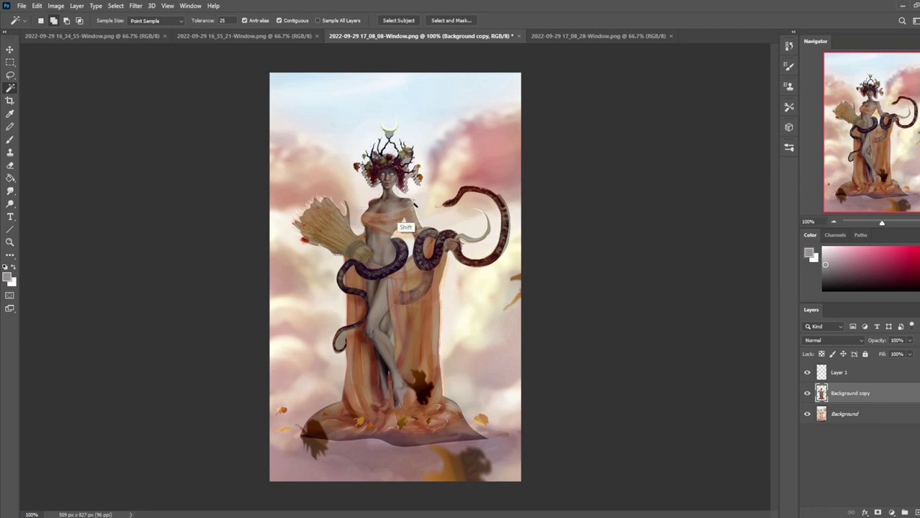
key("shift")
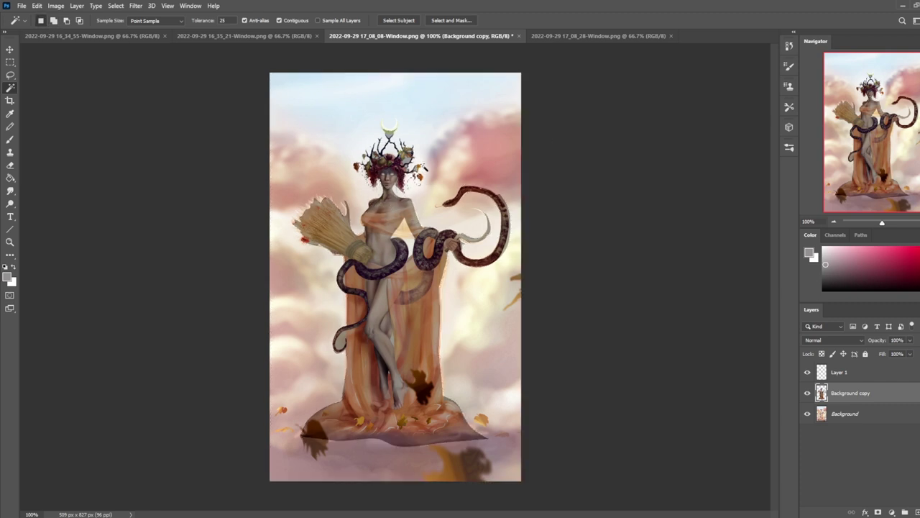
key("shift")
key("ctrl")
key("m")
right_click(430, 213)
left_click(453, 218)
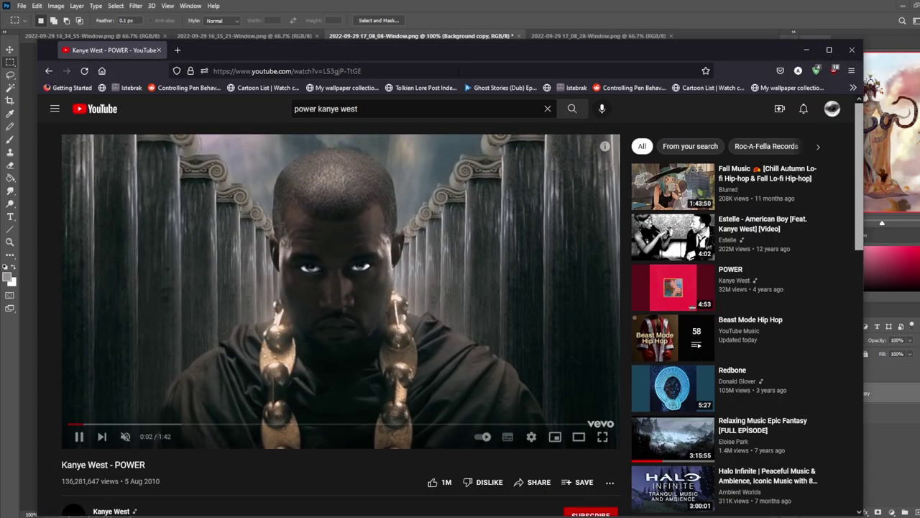
Step: Switch to the browser and examine the lit eyes in the opening close-up of the Kanye West - POWER video
left_click_drag(497, 58, 523, 38)
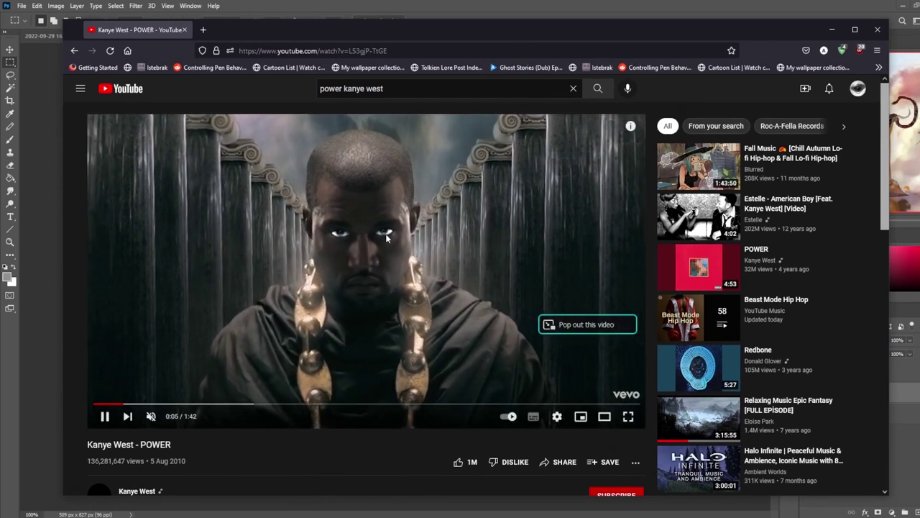
left_click(390, 232)
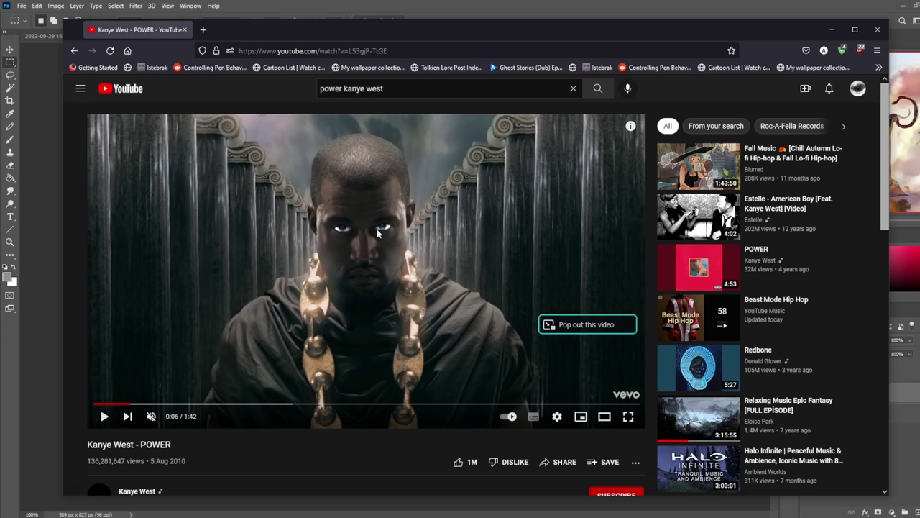
left_click(104, 417)
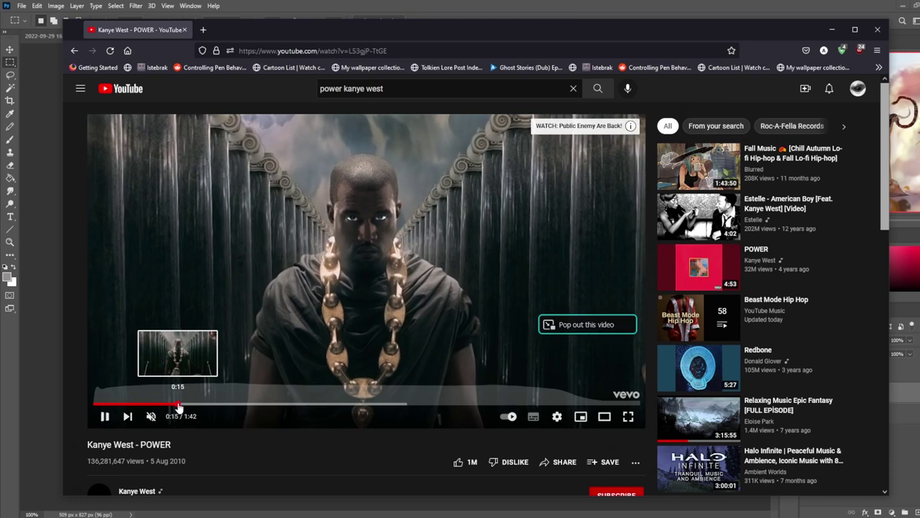
Step: Skip ahead in the POWER video and pause on the wide tableau of horned and winged figures at 0:49
left_click(179, 404)
left_click(200, 404)
left_click(227, 406)
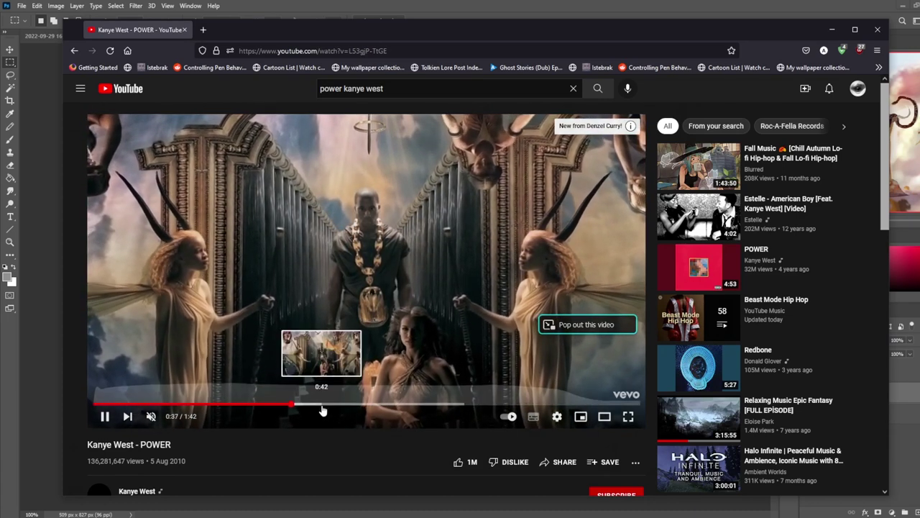
left_click(321, 404)
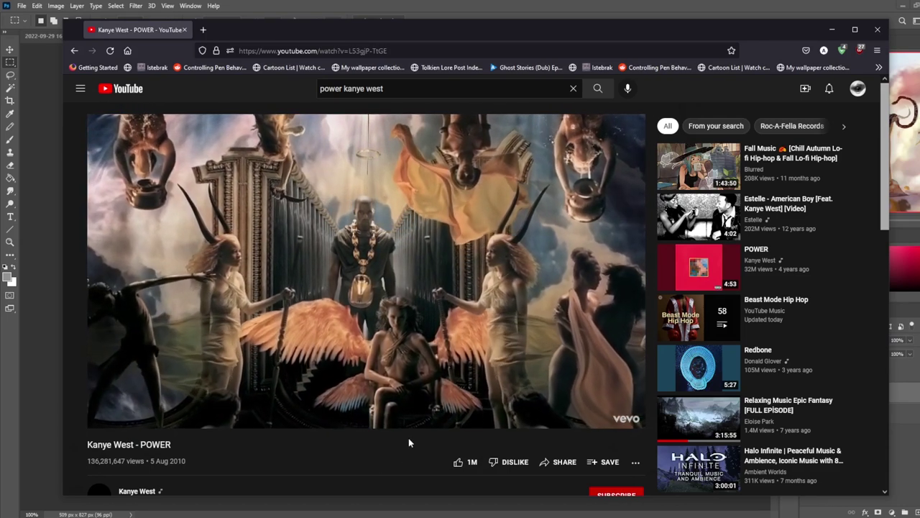
left_click(486, 291)
left_click(486, 286)
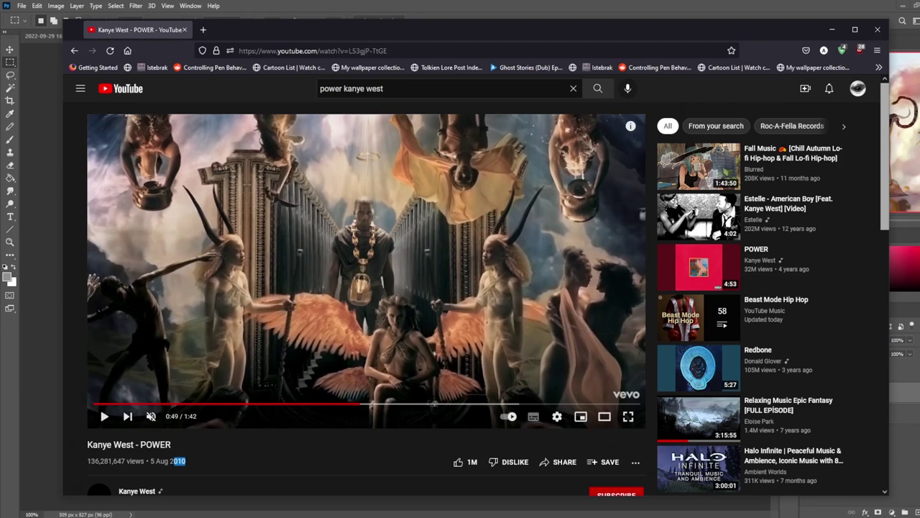
Step: Play the POWER video on to 1:09, examine the paused crowded tableau of figures, and return to Photoshop
left_click(374, 440)
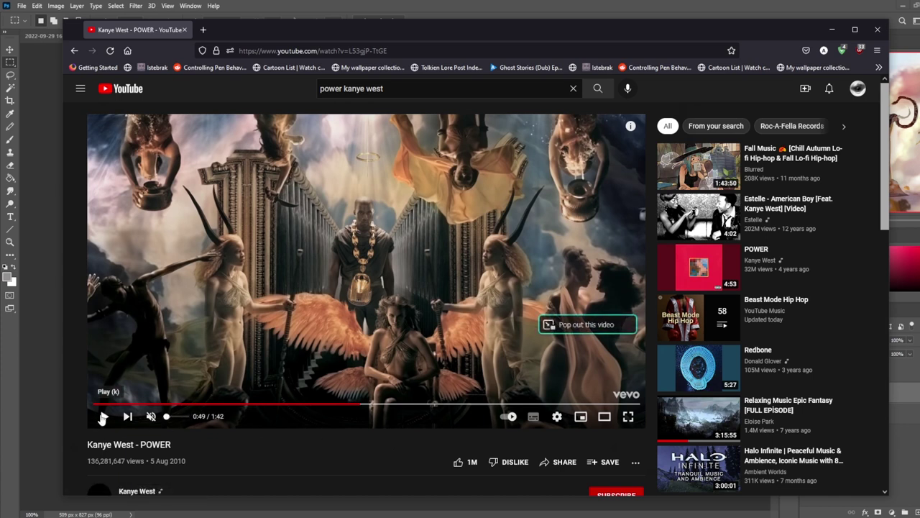
left_click_drag(152, 445, 140, 444)
left_click(382, 443)
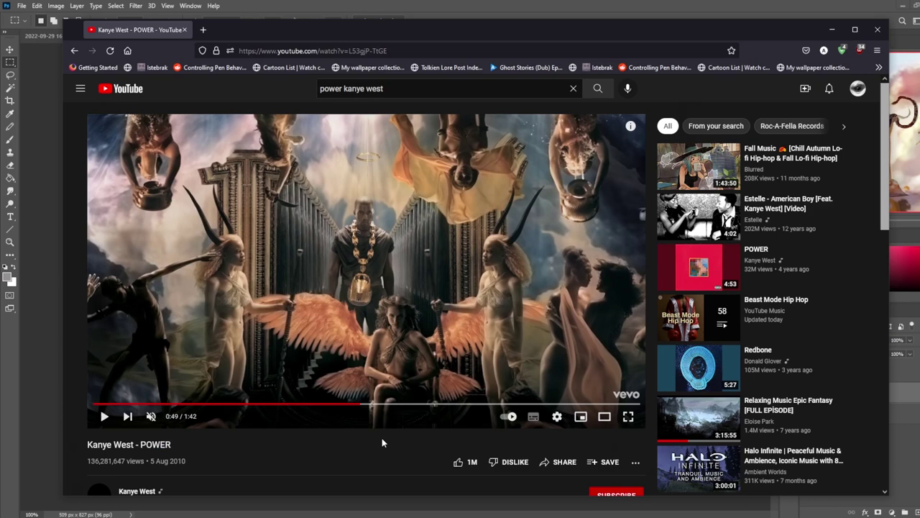
left_click(105, 416)
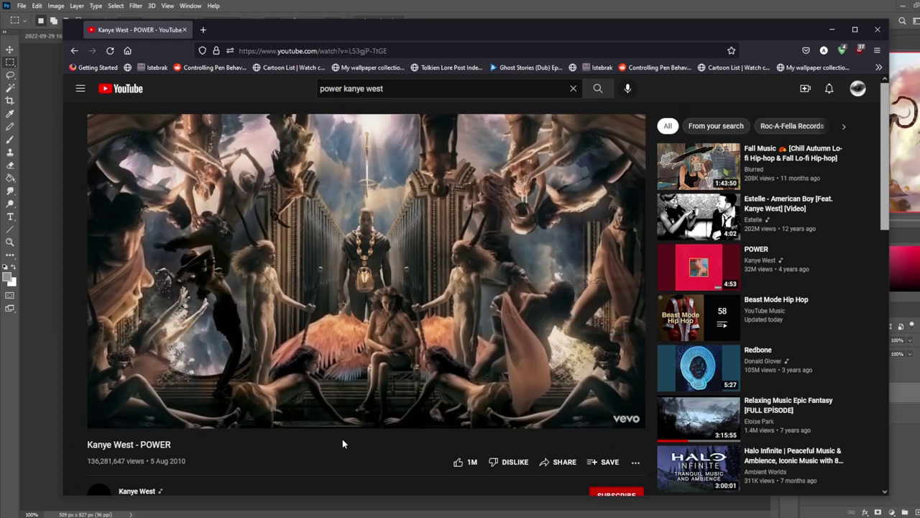
left_click(454, 215)
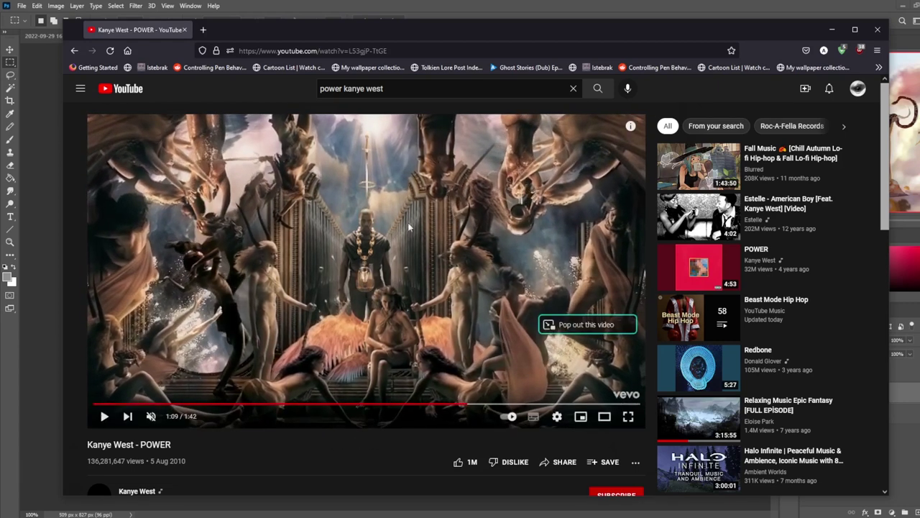
left_click(407, 7)
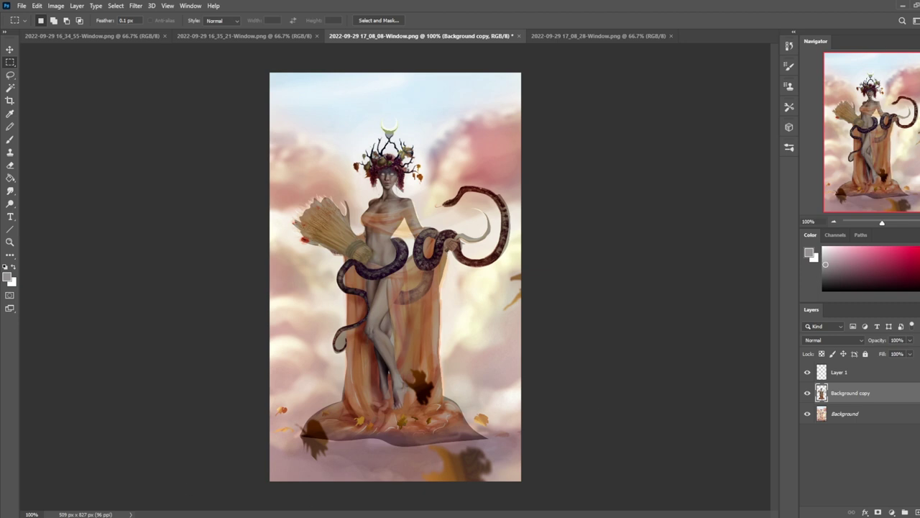
left_click(437, 476)
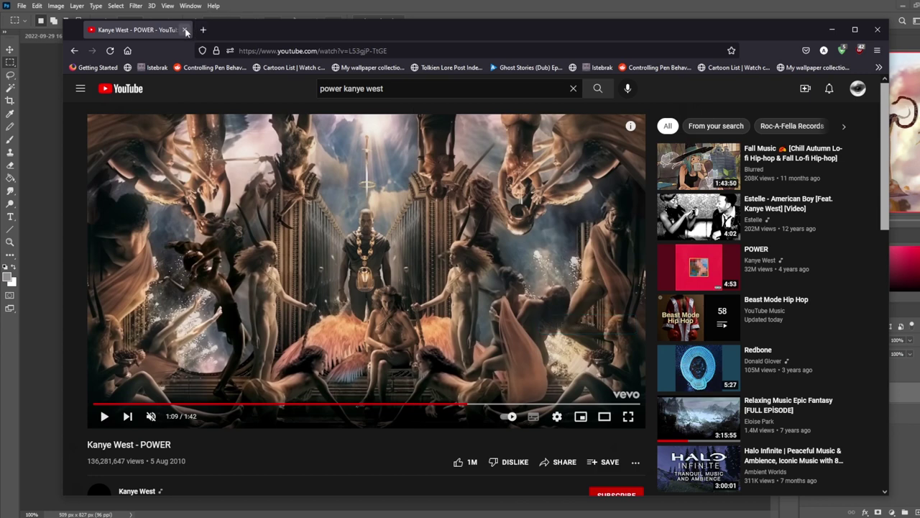
left_click(475, 12)
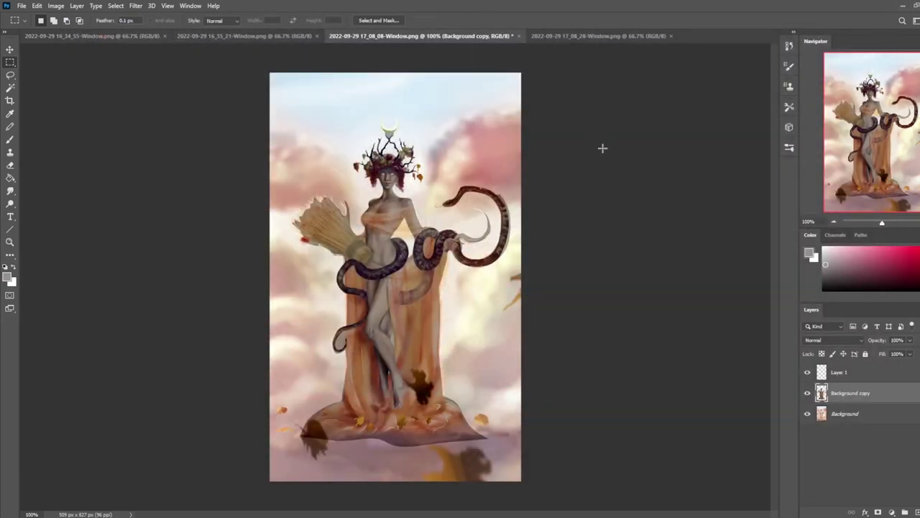
Step: Erase the darkened copy over the ground and the cloth's base with a size 250 eraser, and set the layer's fill to 92%
key("e")
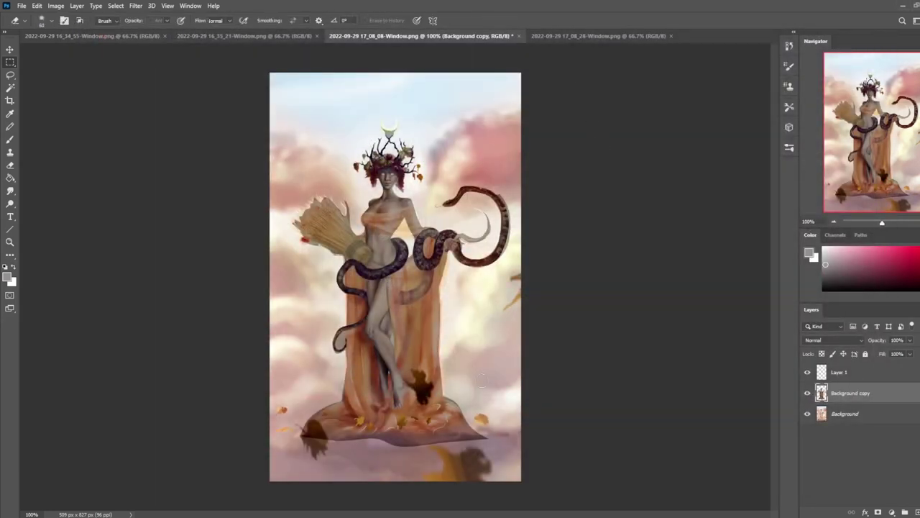
key("bracketright")
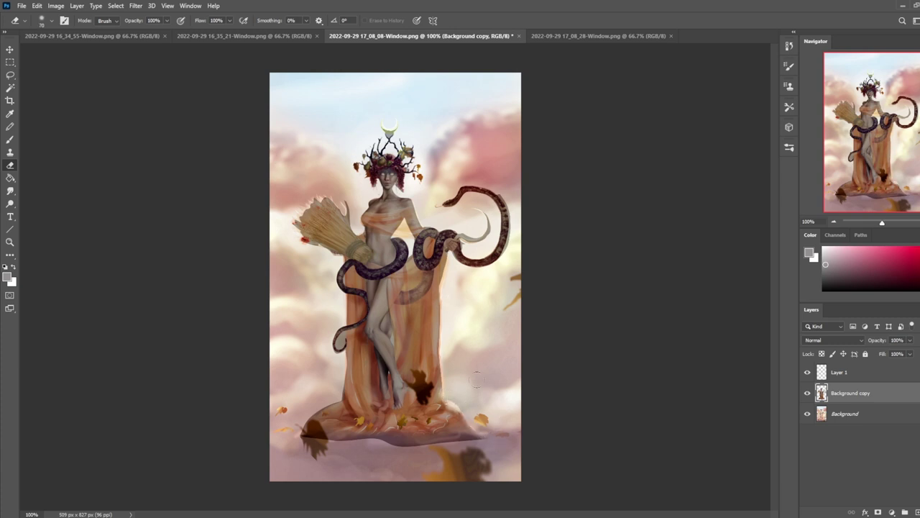
key("bracketright")
key("bracketright")
key("bracketright")
key("bracketright")
key("bracketright")
mouse_move(477, 449)
left_mouse_down()
mouse_move(314, 432)
mouse_move(316, 402)
mouse_move(356, 458)
mouse_move(464, 462)
mouse_move(401, 428)
left_mouse_up()
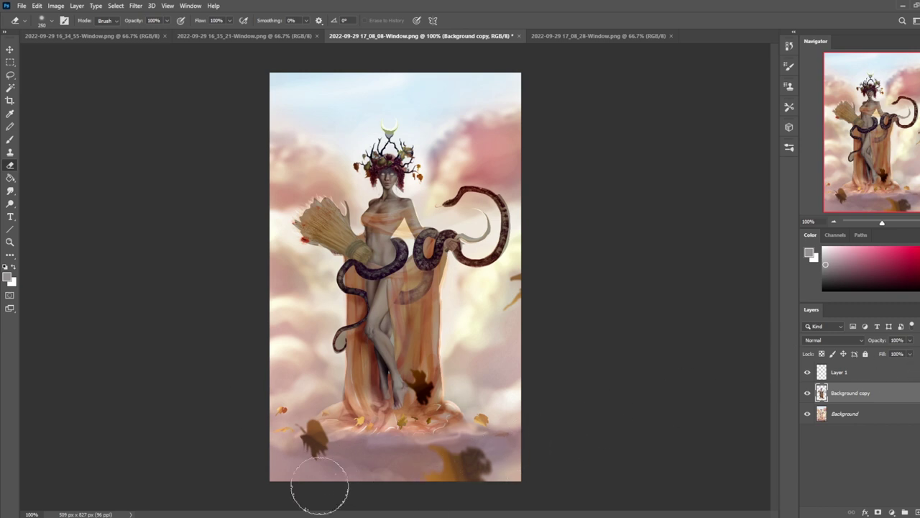
left_click(911, 354)
left_click_drag(903, 369, 904, 367)
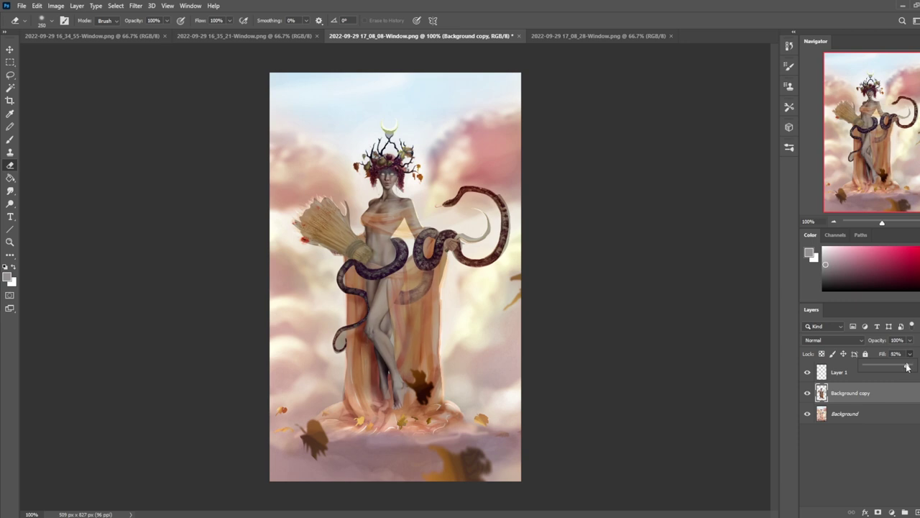
Step: Try merging the darkened figure copy into the background, and undo the merge
right_click(843, 399)
left_click(790, 394)
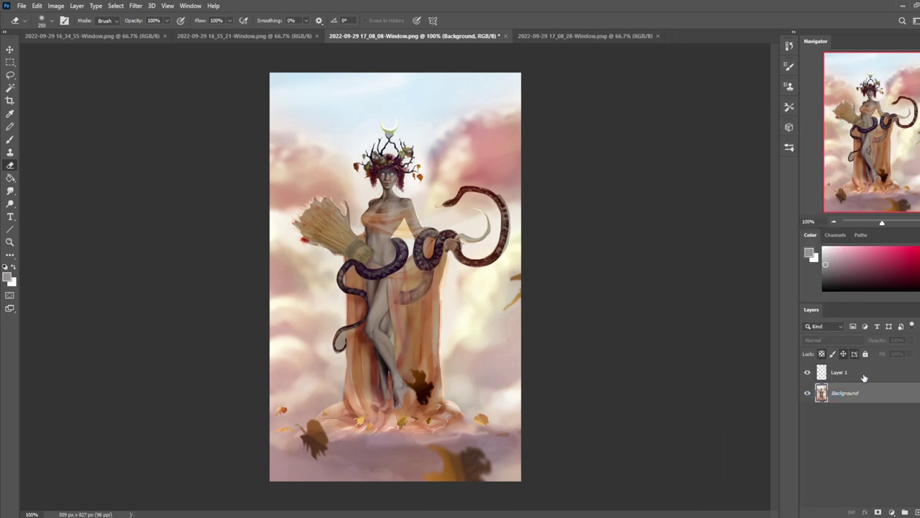
left_click(866, 378)
key("ctrl+z")
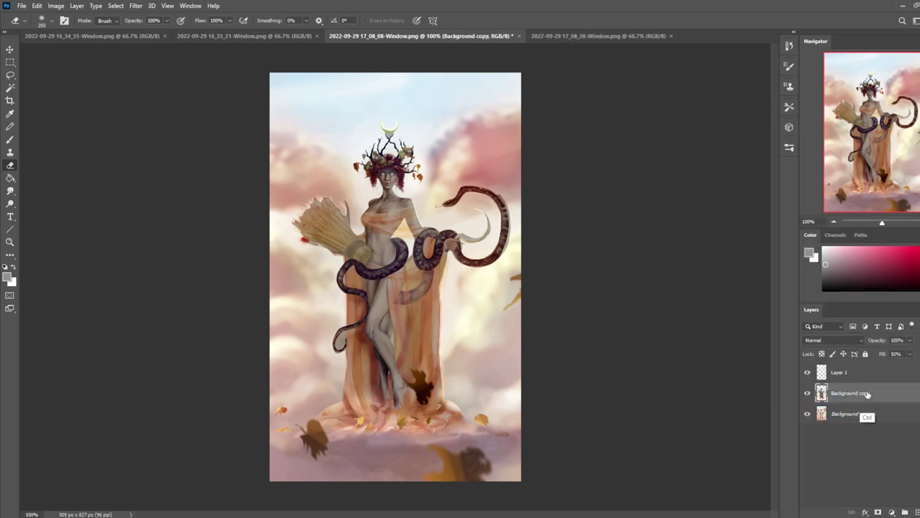
Step: Load the figure's outline as a selection, fill it with grey on a new layer, check the silhouette, and hide that layer
key("v")
key("ctrl+shift+i")
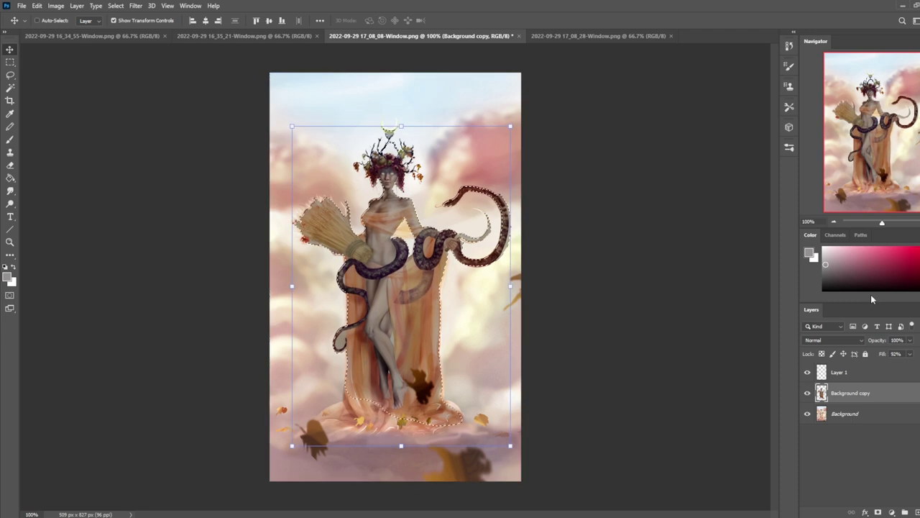
left_click(916, 511)
key("g")
left_click(431, 321)
left_click(807, 413)
left_click(808, 393)
left_click(807, 392)
left_click(852, 414)
left_click(808, 413)
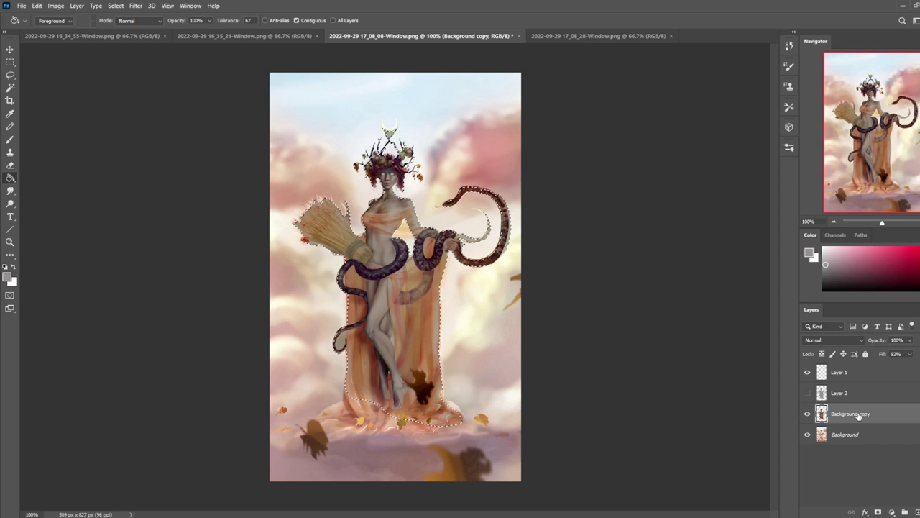
Step: Deselect the figure and merge the Background copy layer down into the Background
key("m")
right_click(470, 325)
left_click(487, 332)
right_click(812, 416)
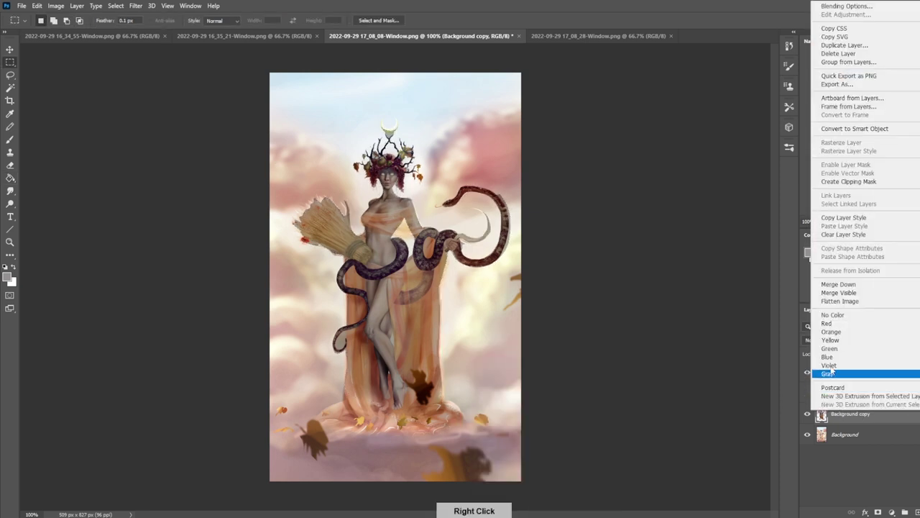
left_click(838, 284)
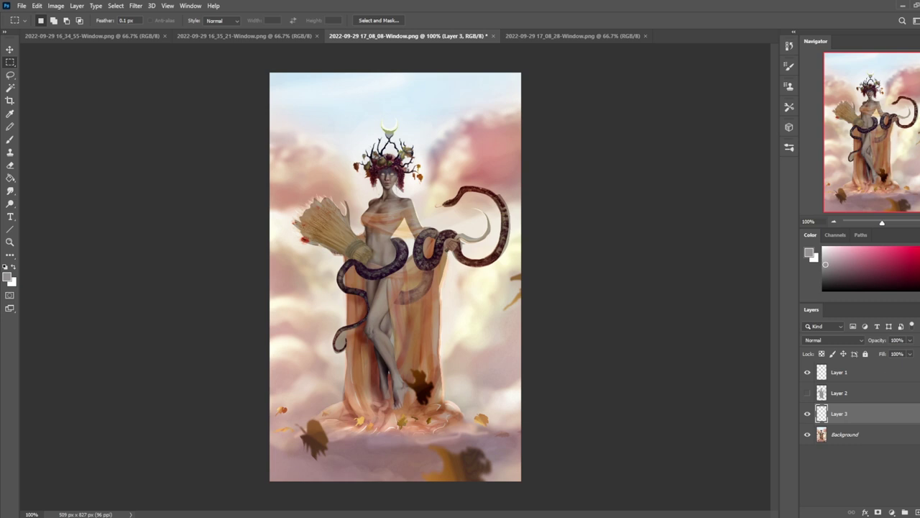
Step: Choose a saturated orange and fill a new layer above the Background with it
left_click(919, 283)
left_click(897, 253)
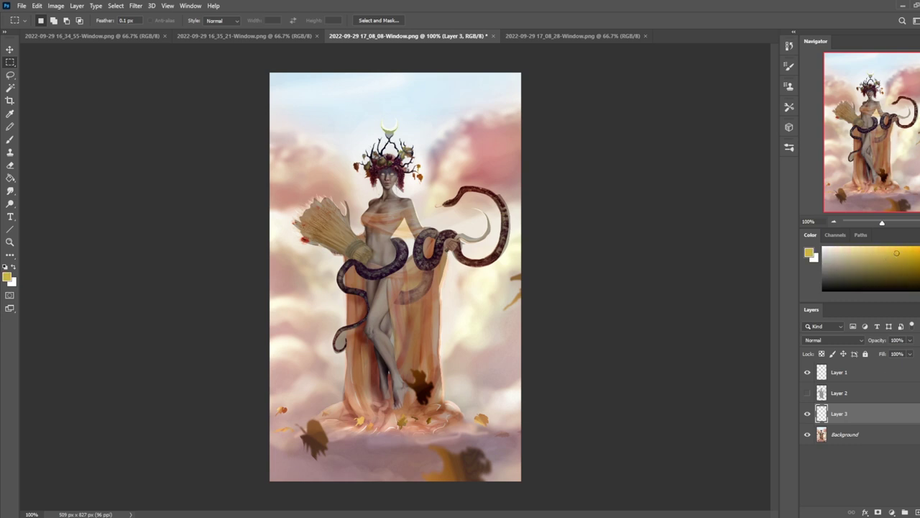
left_click_drag(919, 283, 919, 287)
left_click_drag(897, 253, 899, 246)
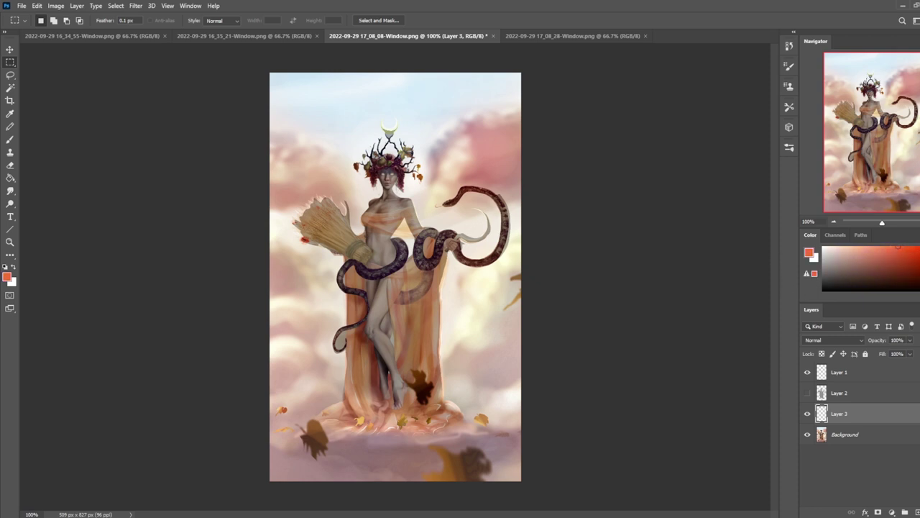
left_click(897, 247)
left_click(919, 289)
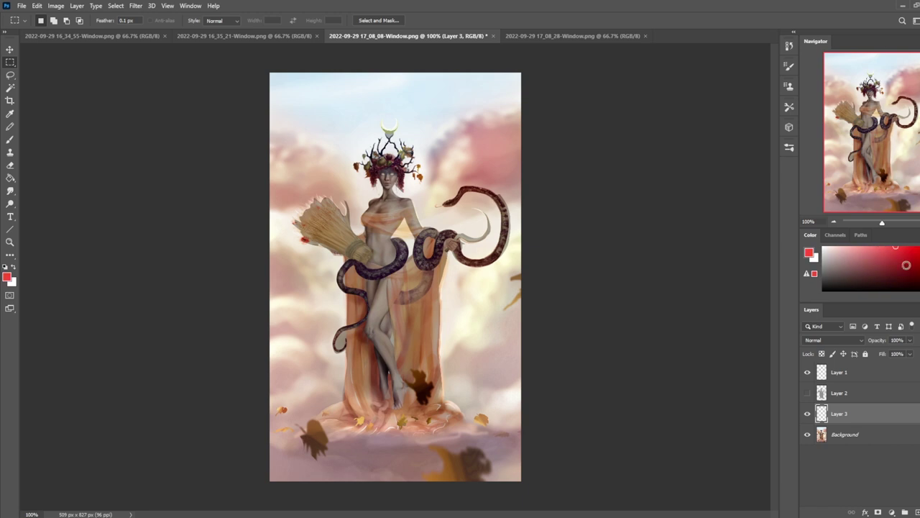
left_click_drag(919, 289, 919, 286)
left_click(919, 287)
left_click(905, 248)
left_click(908, 248)
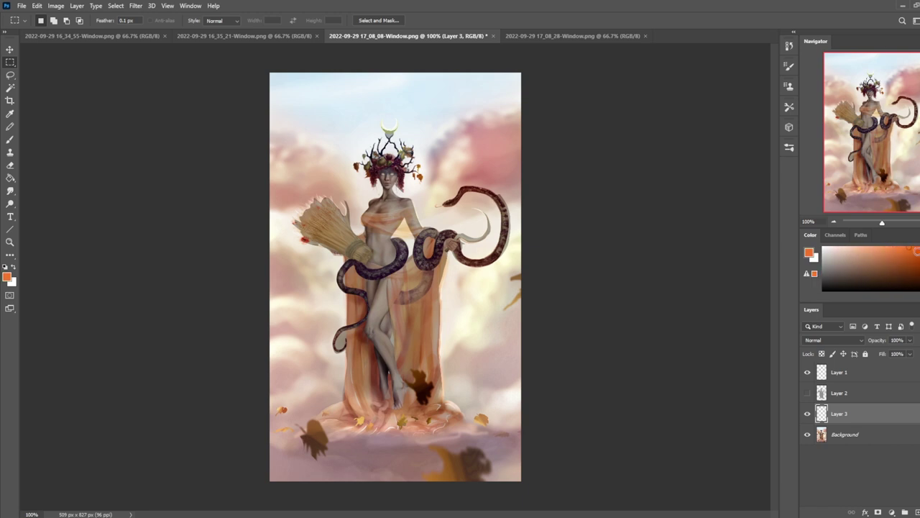
key("g")
left_click(488, 320)
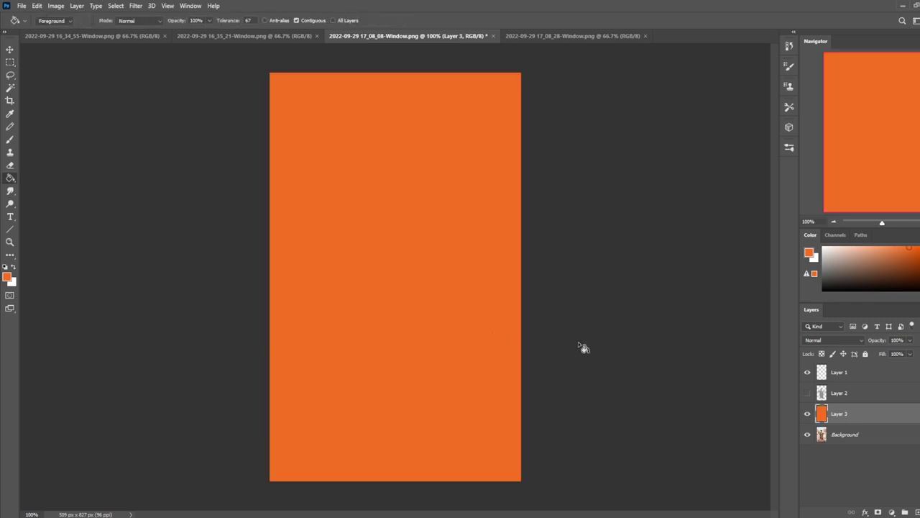
Step: Blend the orange layer in Color mode at 9% fill, and compare the painting with and without the tint
left_click(834, 340)
left_click(834, 496)
left_click(909, 353)
left_click_drag(912, 364, 871, 367)
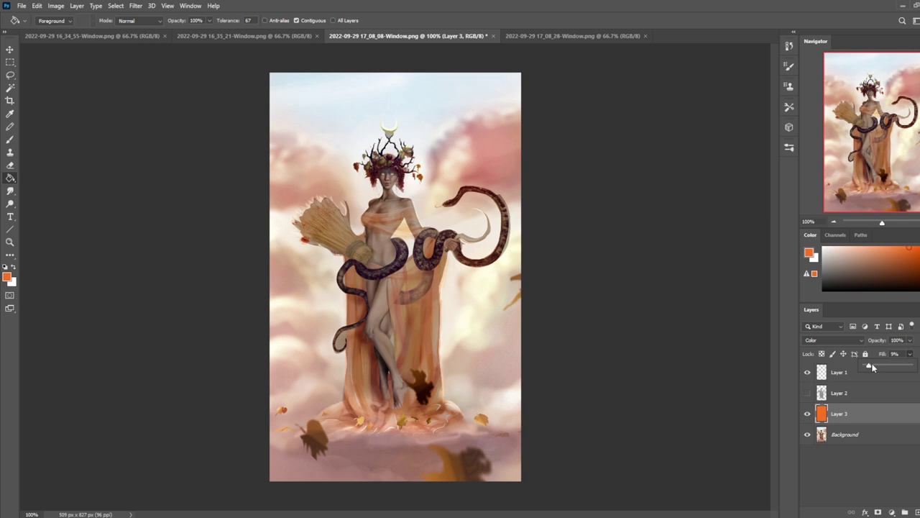
left_click(807, 414)
left_click(807, 414)
Step: Add a new layer above the orange one and fill it with light blue
left_click(918, 511)
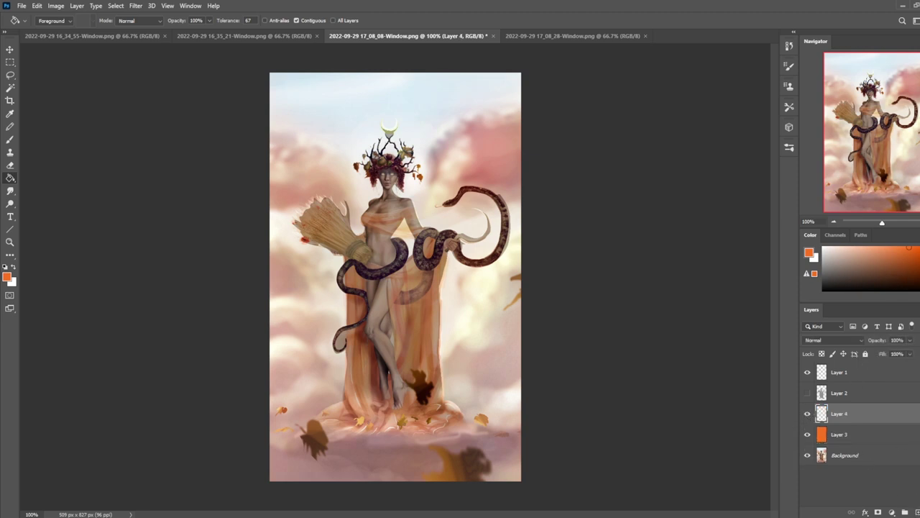
left_click(919, 264)
left_click(895, 246)
left_click(479, 302)
Step: Set the blue layer to 11% fill in Color blend mode, and compare the painting with and without it
left_click(911, 353)
left_click_drag(877, 362, 869, 364)
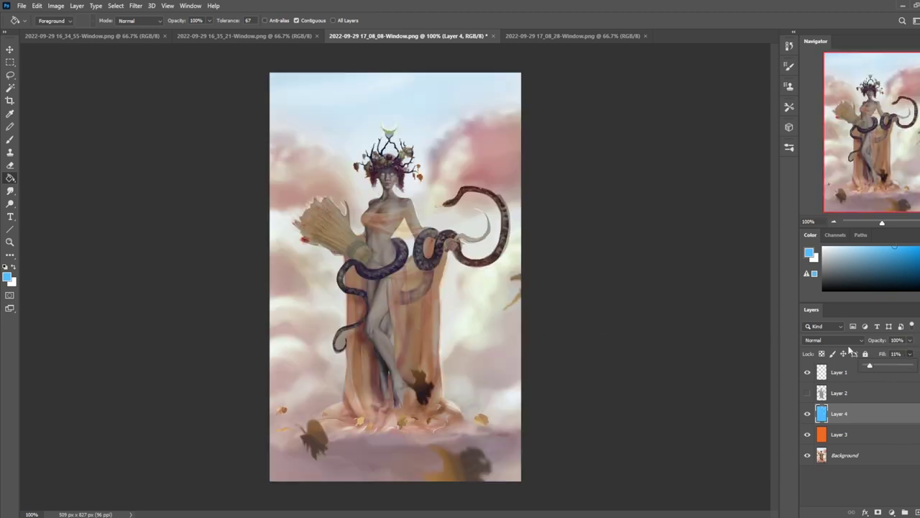
left_click(833, 340)
left_click(813, 502)
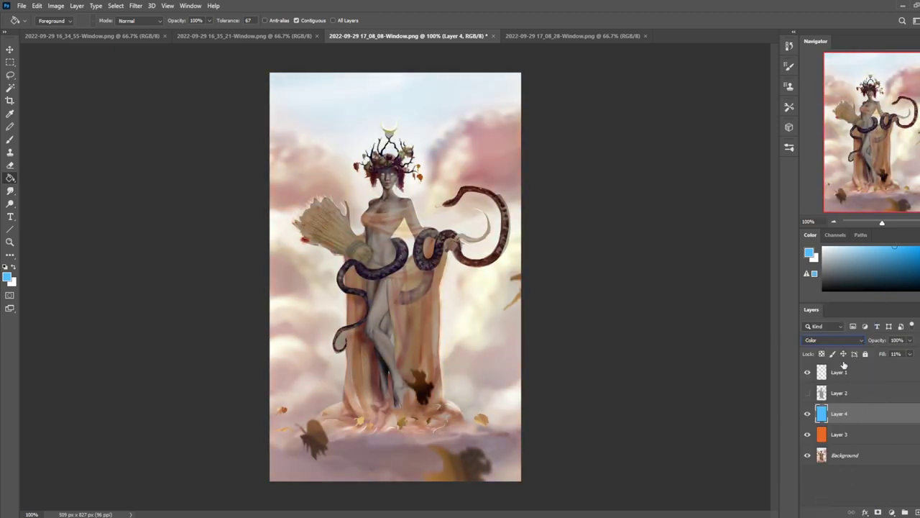
left_click(807, 414)
left_click(807, 414)
Step: Erase the blue tint over the figure and raise the blue layer's fill to 18%
key("e")
key("alt+e")
key("Escape")
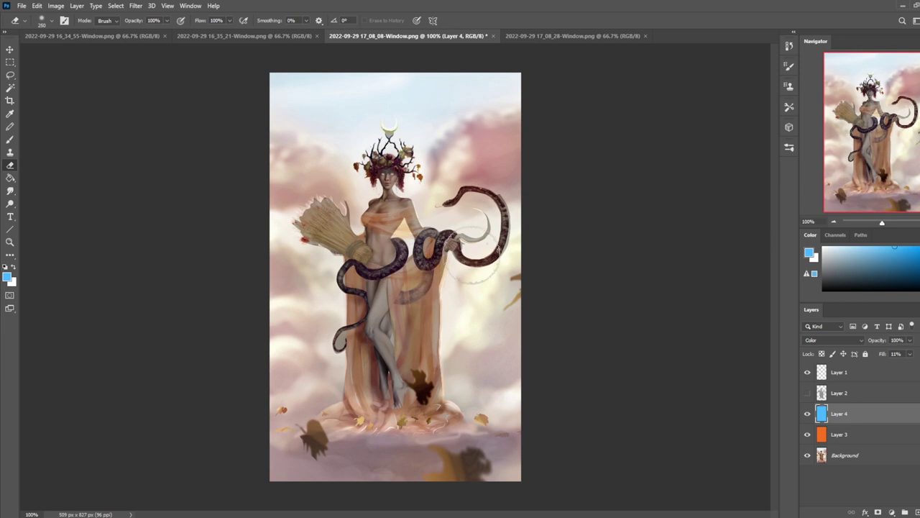
left_click(911, 355)
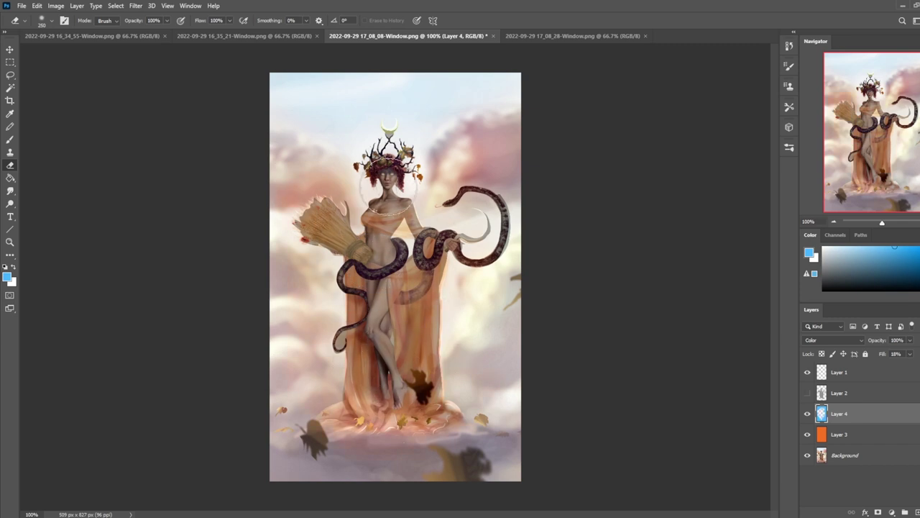
Step: Merge the orange and blue tint layers down into the Background
left_click(857, 433)
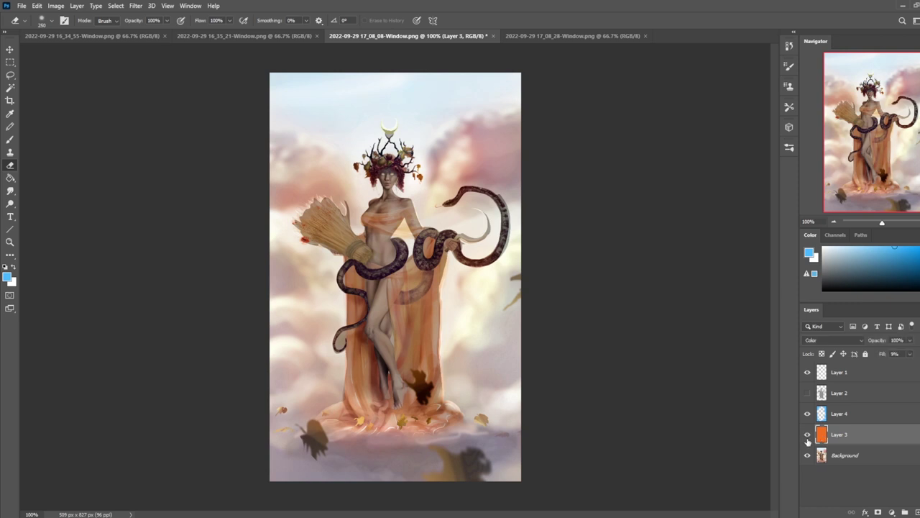
right_click(871, 439)
left_click(858, 315)
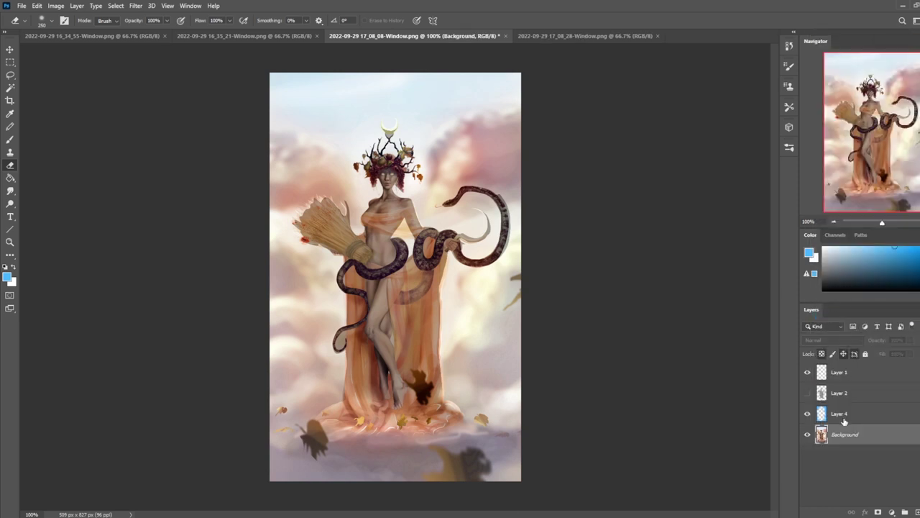
right_click(842, 419)
left_click(838, 291)
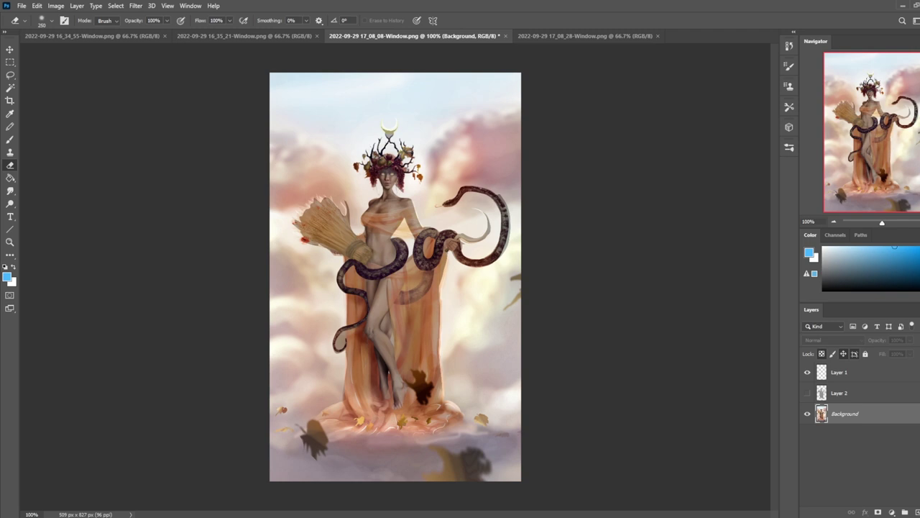
Step: Add an empty layer above the Background and choose a golden yellow as the foreground colour
key("ctrl+shift+alt+n")
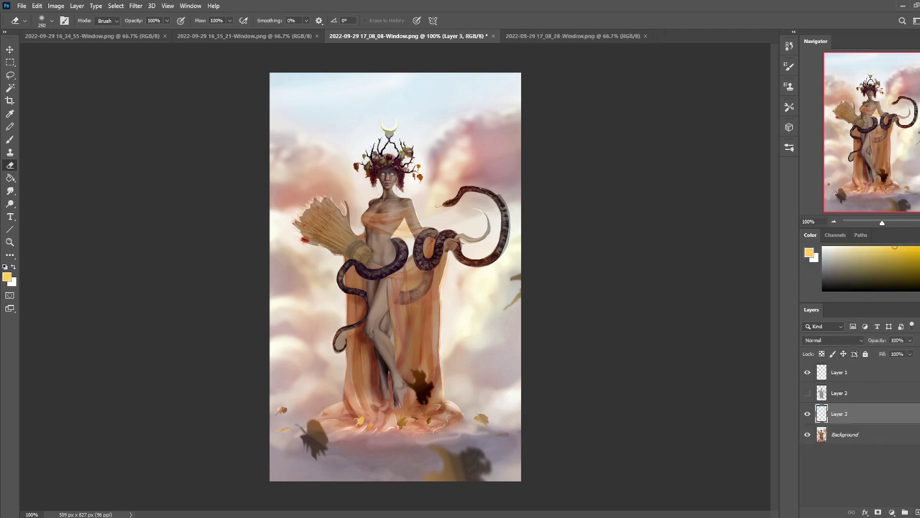
left_click_drag(907, 244, 907, 239)
left_click_drag(842, 224, 850, 270)
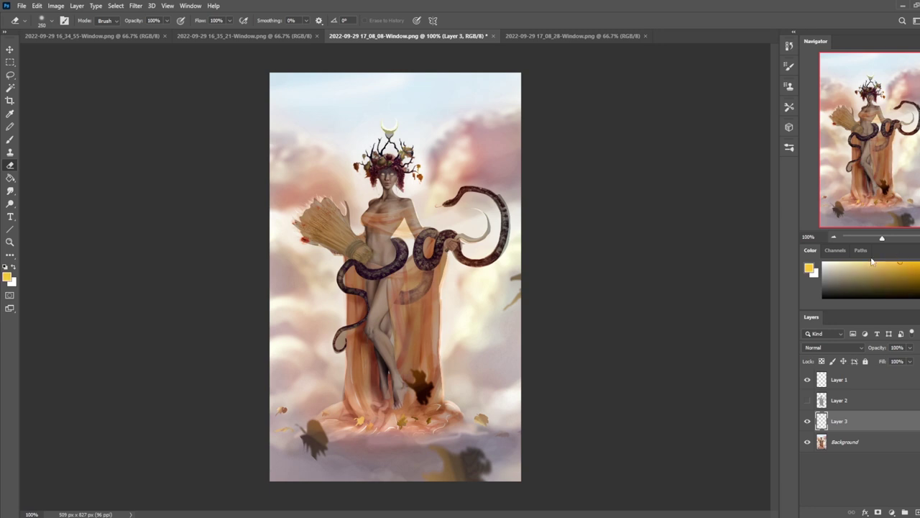
Step: Configure the brush for the Background with Color Dodge mode, a 700 px size and 24% opacity
left_click(842, 443)
key("b")
left_click(126, 20)
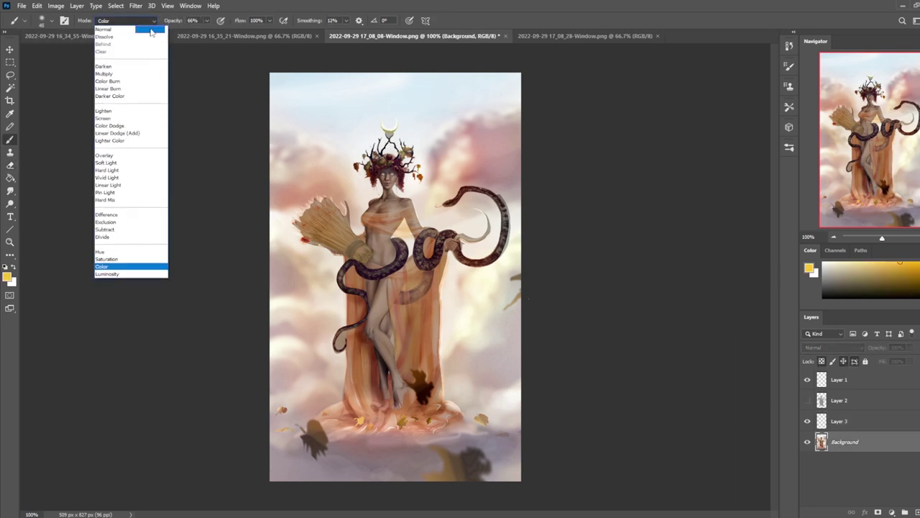
left_click(130, 126)
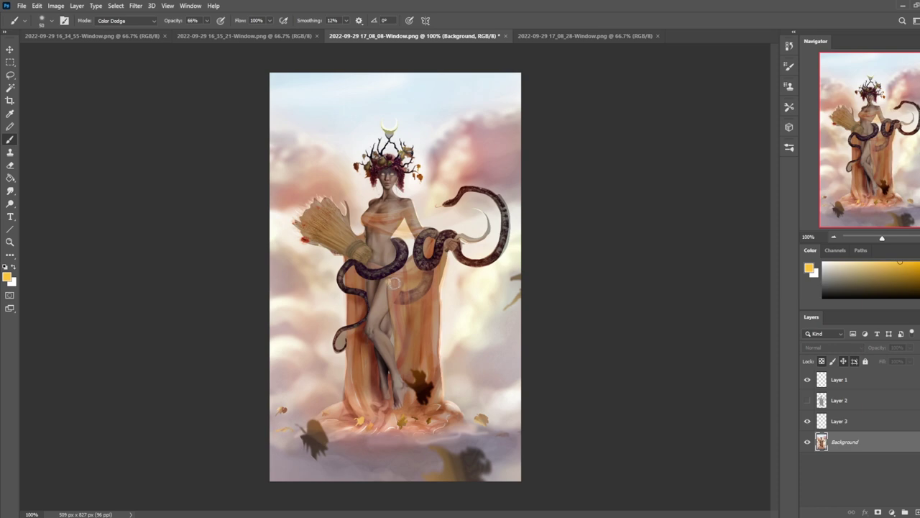
key("bracketright")
key("bracketright")
key("bracketright")
key("bracketright")
key("bracketright")
key("bracketright")
key("bracketright")
key("bracketright")
key("bracketright")
key("bracketright")
key("bracketright")
key("bracketright")
key("bracketright")
key("bracketright")
key("bracketright")
key("bracketright")
key("bracketright")
left_click(206, 20)
left_click_drag(193, 33, 187, 33)
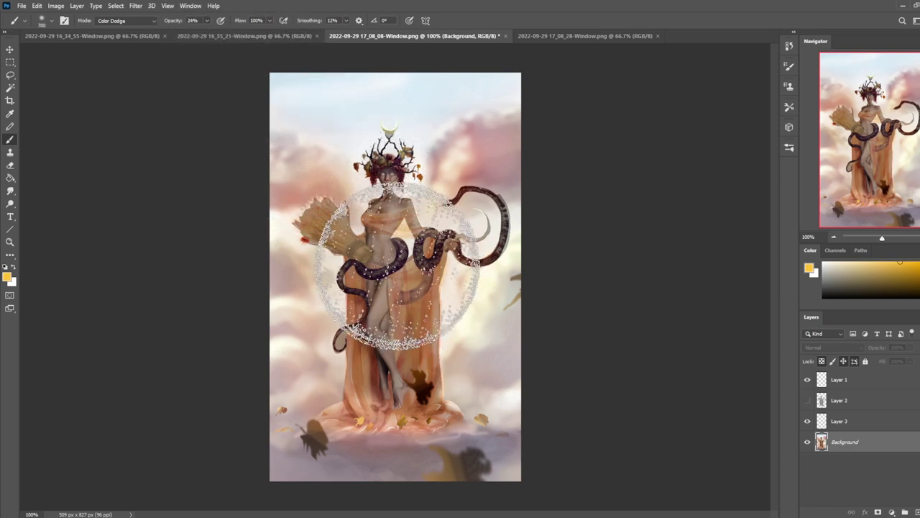
Step: Paint a golden glow on the Background behind the figure's head, over the broom and around the base of the drapery
left_click(391, 224)
key("ctrl+z")
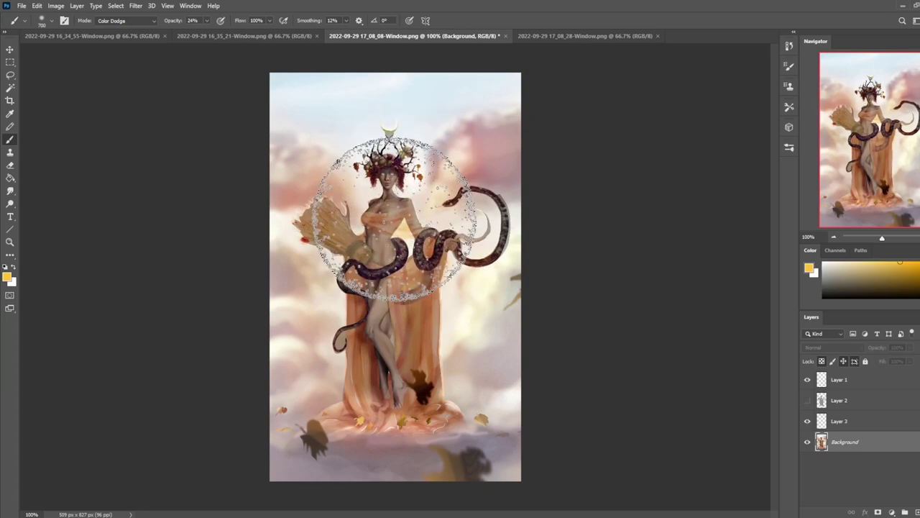
left_click(394, 202)
mouse_move(392, 202)
left_mouse_down()
mouse_move(384, 151)
mouse_move(390, 136)
mouse_move(383, 279)
mouse_move(469, 481)
mouse_move(531, 493)
mouse_move(467, 297)
mouse_move(419, 309)
mouse_move(421, 369)
mouse_move(426, 320)
mouse_move(424, 343)
mouse_move(366, 382)
mouse_move(362, 363)
mouse_move(359, 403)
mouse_move(367, 384)
mouse_move(348, 299)
mouse_move(356, 335)
mouse_move(404, 399)
mouse_move(442, 390)
mouse_move(364, 360)
mouse_move(360, 288)
mouse_move(342, 239)
mouse_move(311, 214)
left_mouse_up()
key("ctrl+z")
key("ctrl+z")
left_click_drag(435, 418, 427, 416)
Step: Put a copy of the whole glowing canvas into Layer 3, and roll the Background back to its state before the glow strokes
key("ctrl+a")
left_click(789, 45)
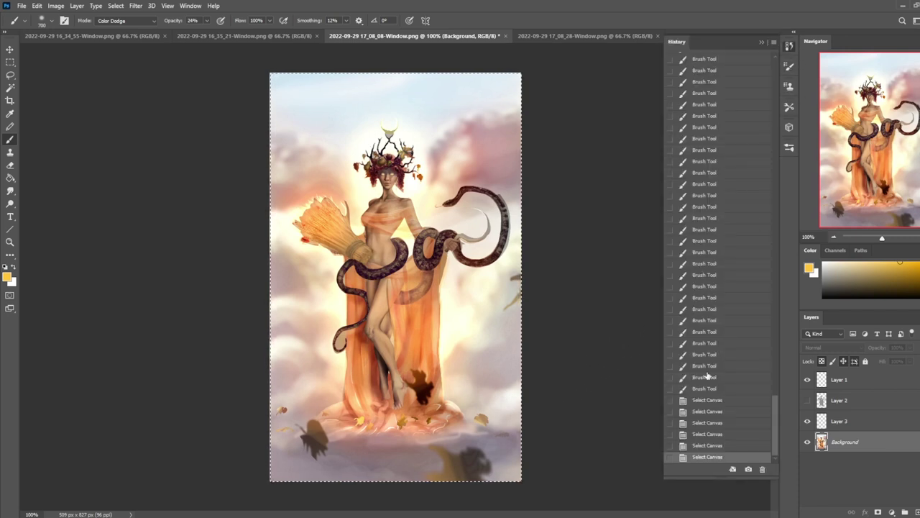
left_click(697, 388)
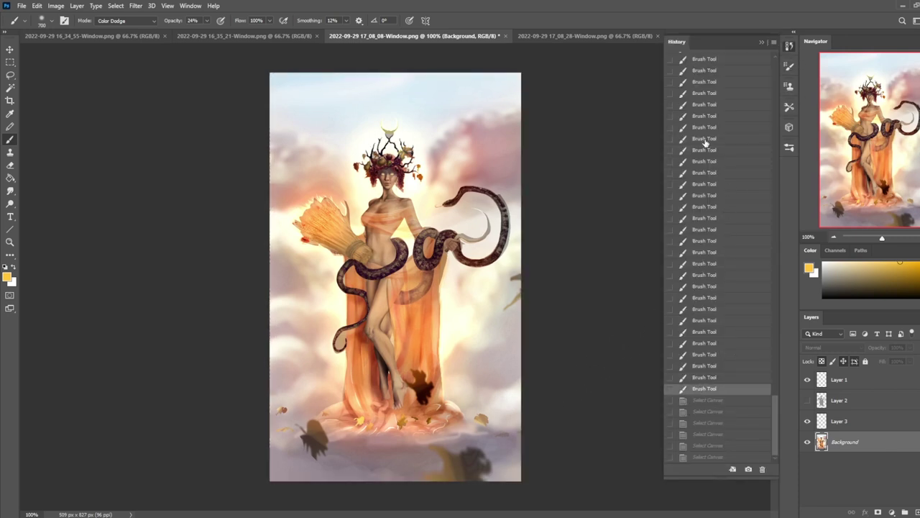
left_click_drag(704, 253, 718, 93)
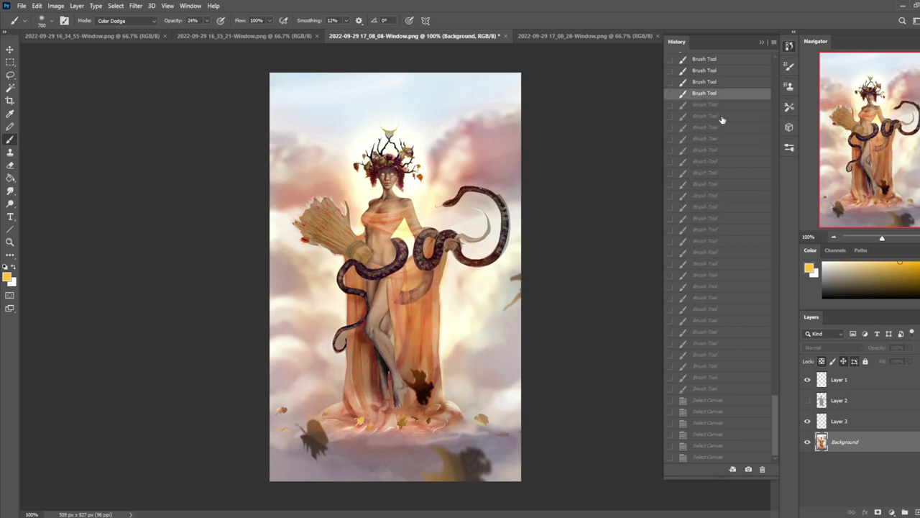
left_click_drag(773, 398, 771, 365)
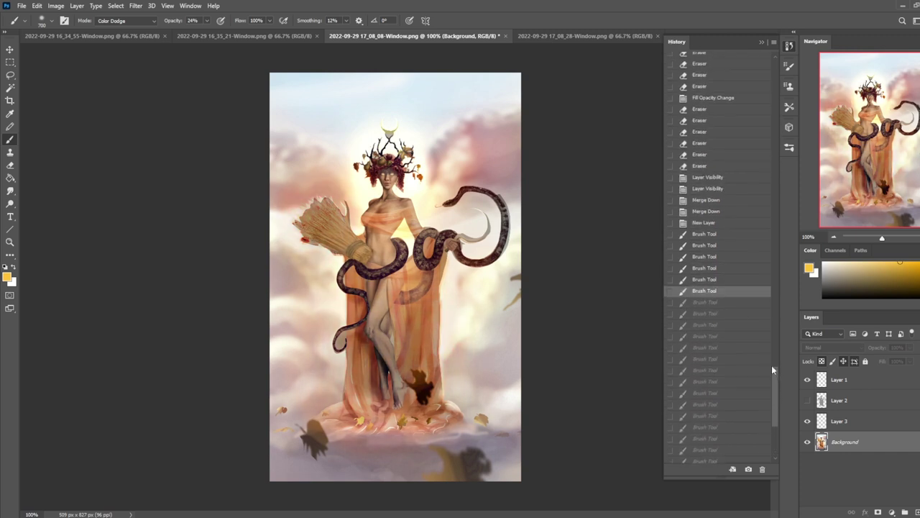
left_click(704, 223)
left_click(761, 42)
Step: Soften the glow on Layer 3 by erasing over the drapery and legs, lowering the eraser's opacity to 26%
key("e")
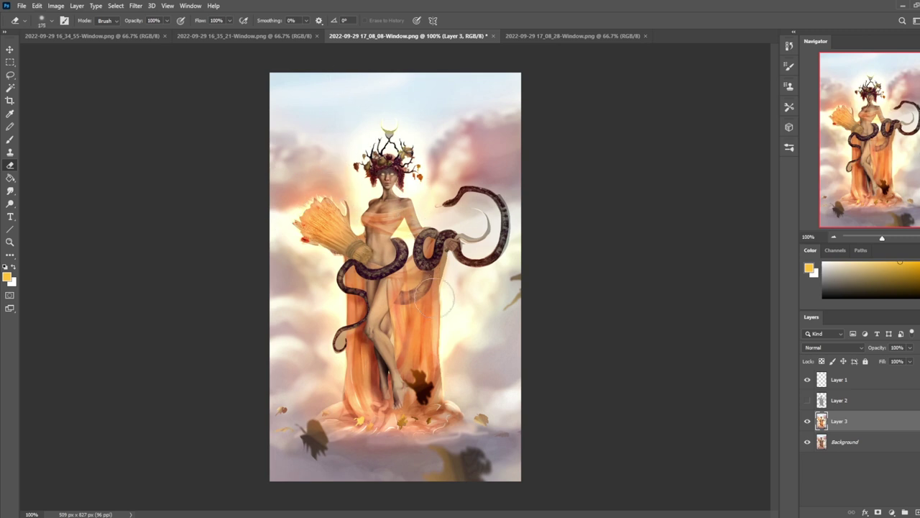
key("bracketleft")
key("bracketleft")
key("bracketleft")
left_click_drag(417, 313, 392, 382)
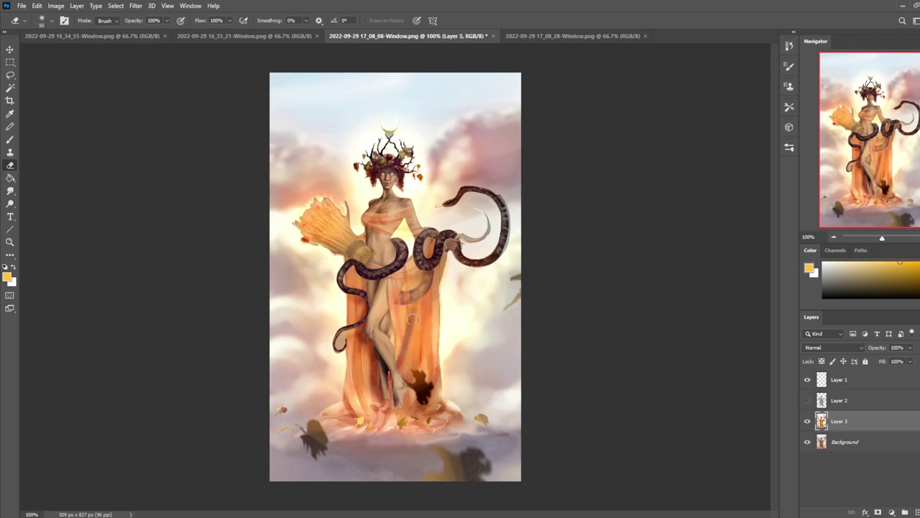
left_click_drag(167, 20, 133, 35)
left_click(424, 280)
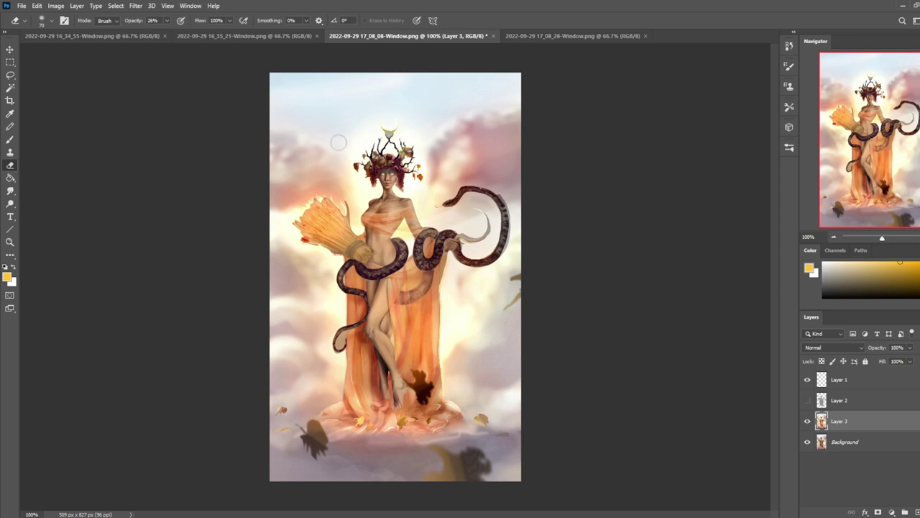
key("bracketright")
key("bracketright")
key("bracketright")
Step: Compare the painting with and without the glow on Layer 3, and merge that layer down into the Background
left_click(808, 423)
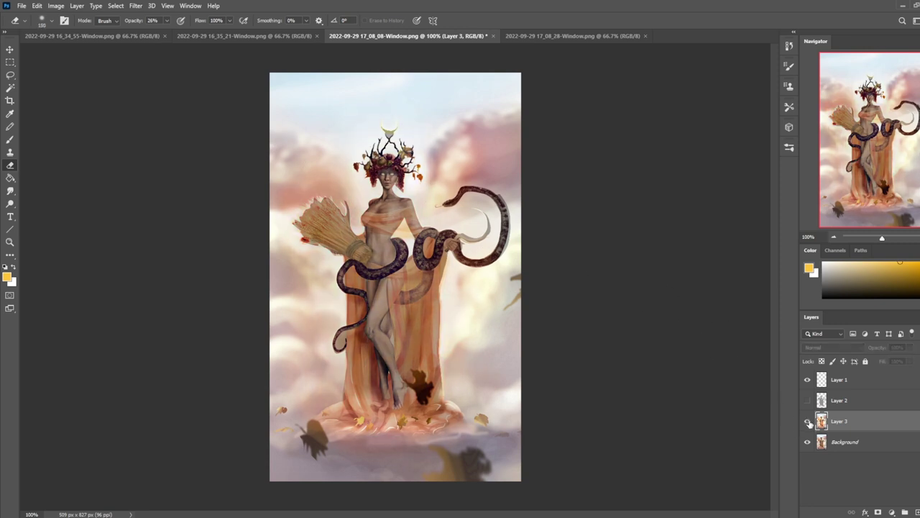
left_click(808, 422)
left_click(808, 424)
left_click(810, 425)
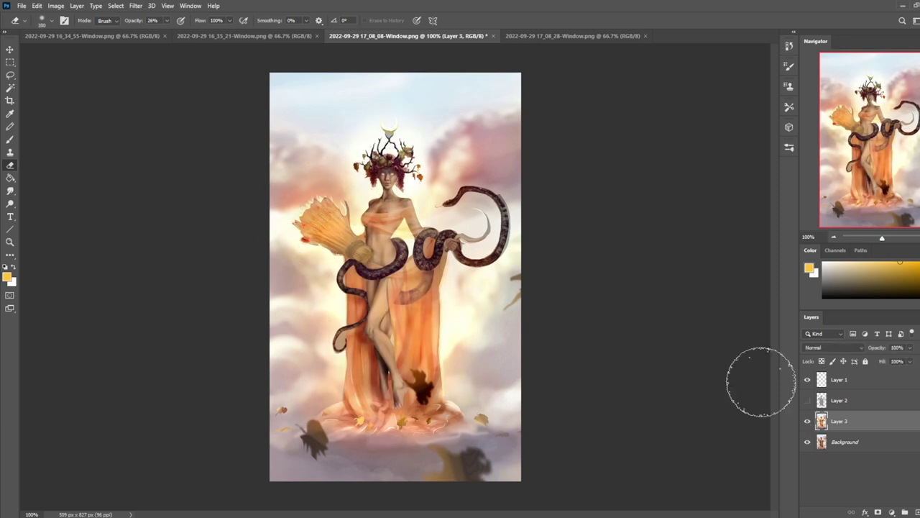
left_click(808, 423)
left_click(808, 422)
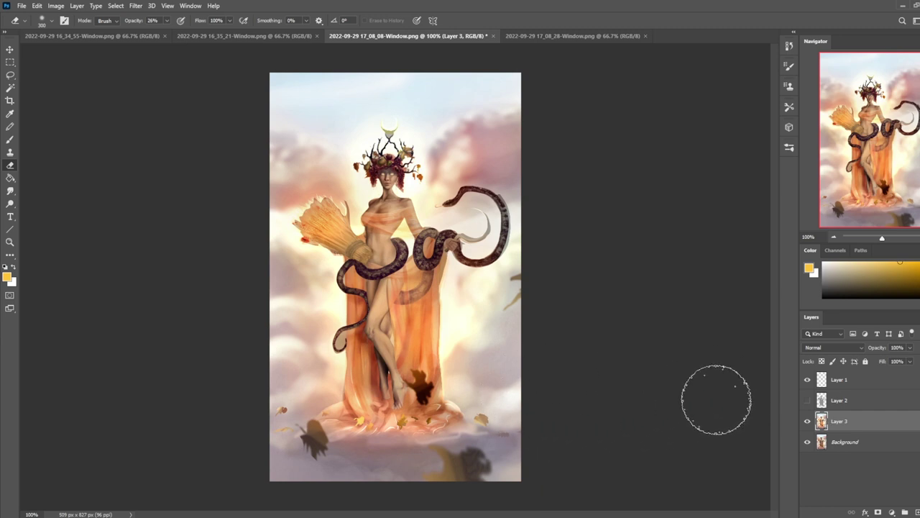
right_click(871, 429)
left_click(872, 302)
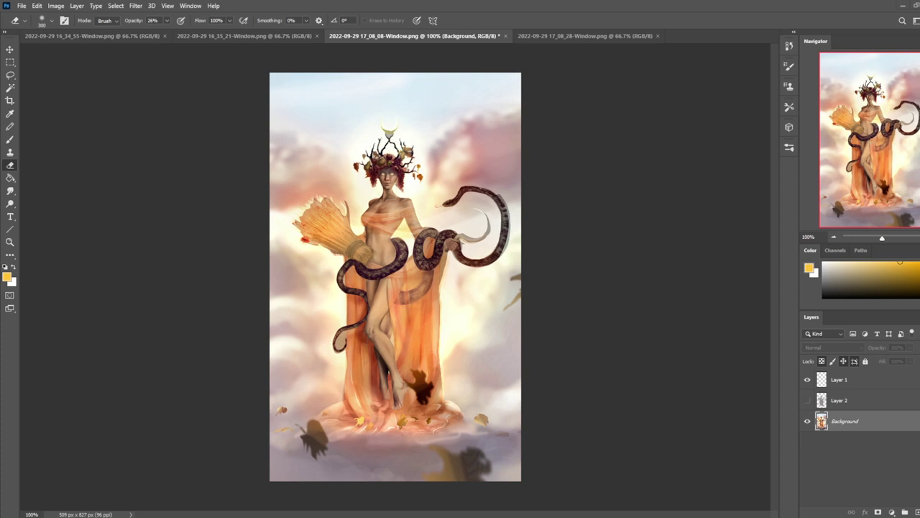
Step: Place the orange sunset cloud photo from the desktop above the Background and rasterize its layer
double_click(600, 6)
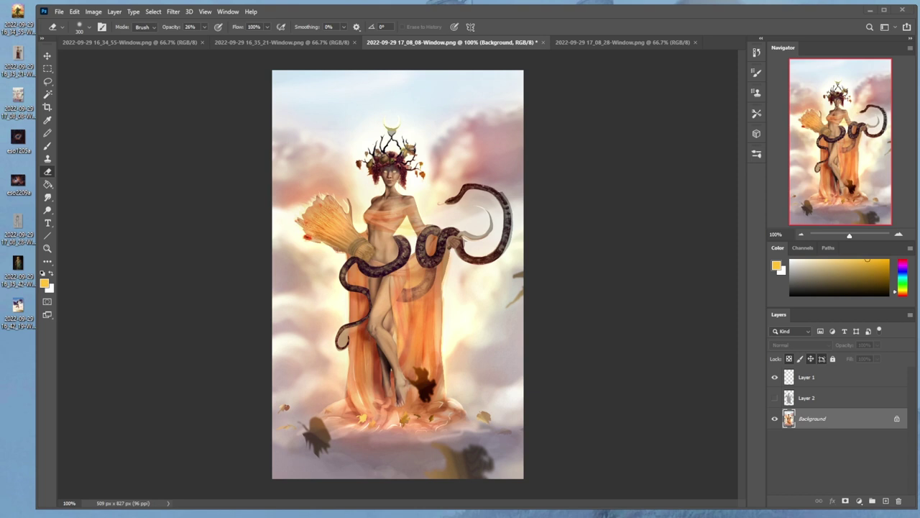
left_click_drag(214, 271, 424, 336)
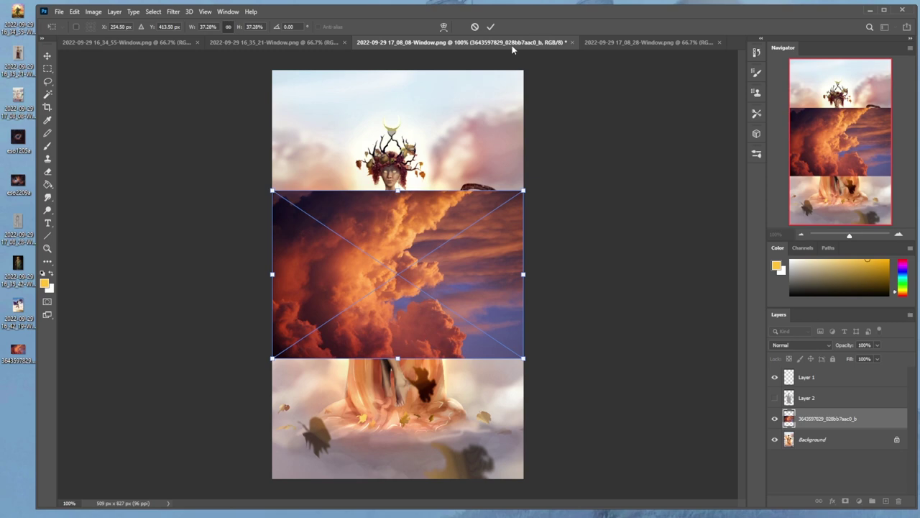
left_click(491, 26)
right_click(823, 420)
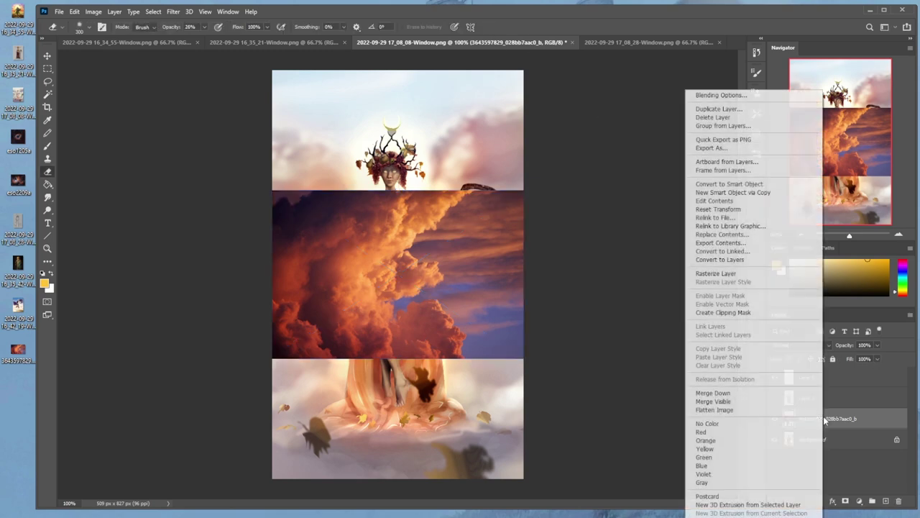
left_click(740, 273)
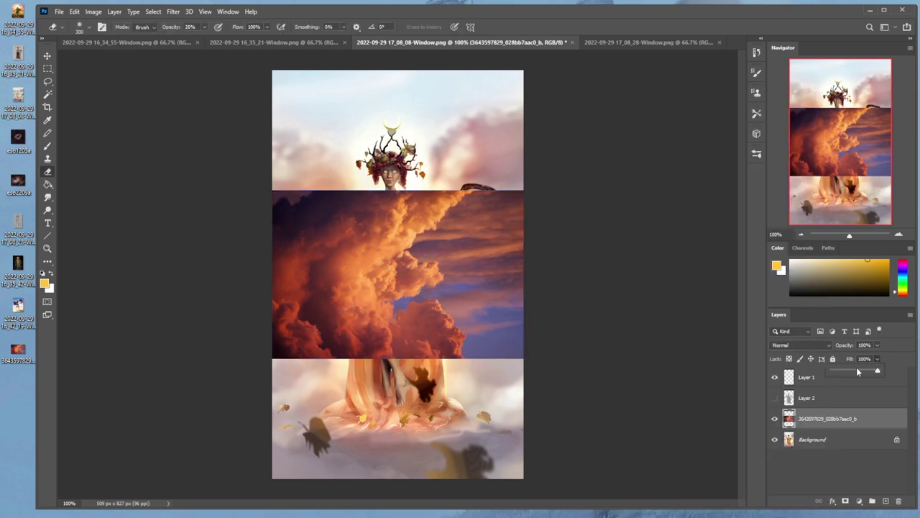
Step: Lower the cloud photo's fill to 34%, then enlarge and position it over the upper left of the painting
left_click_drag(859, 370, 847, 372)
key("v")
mouse_move(472, 319)
left_mouse_down()
mouse_move(399, 359)
mouse_move(389, 199)
left_mouse_up()
left_click_drag(441, 238, 477, 305)
left_click_drag(437, 241, 400, 235)
left_click(506, 27)
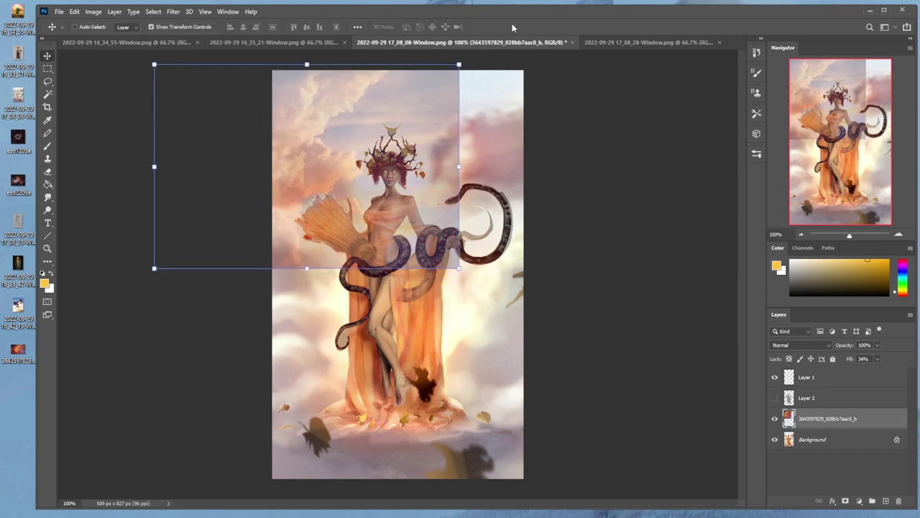
Step: Duplicate the cloud layer, flip the copy vertically and horizontally, and move it to the right side of the painting
key("ctrl+j")
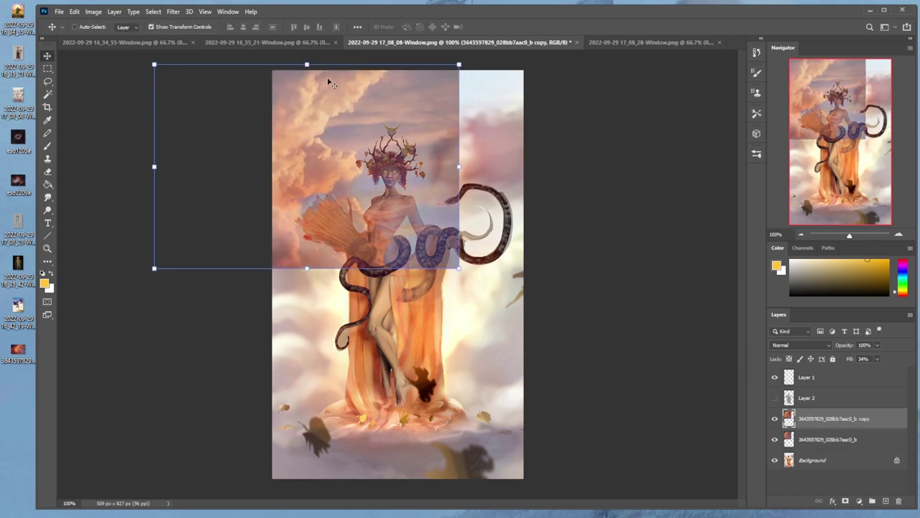
key("ctrl+t")
right_click(360, 189)
left_click(401, 363)
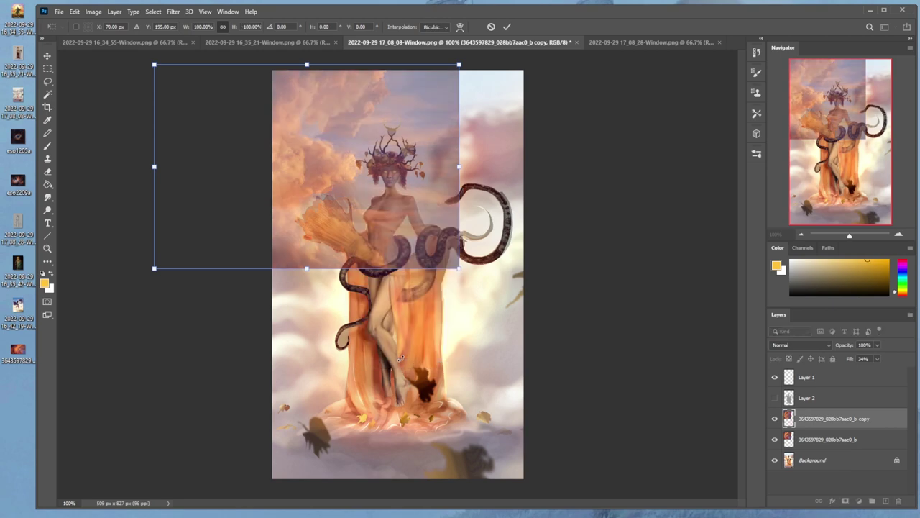
left_click_drag(311, 156, 494, 216)
right_click(402, 191)
left_click(429, 358)
left_click(507, 26)
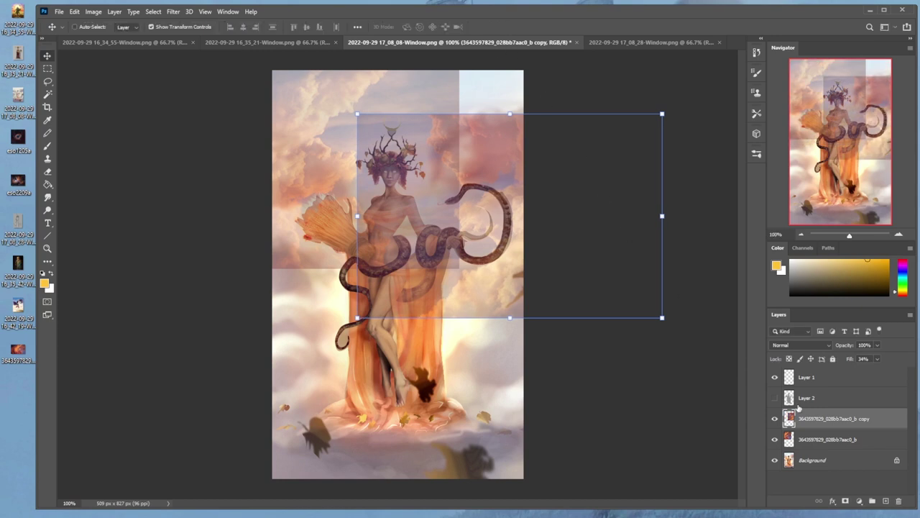
Step: Hide the cloud copy and erase the original cloud layer over the figure and its hard edges with a 600 px eraser at 100% opacity
left_click(809, 439)
left_click(775, 418)
left_click(799, 421)
key("e")
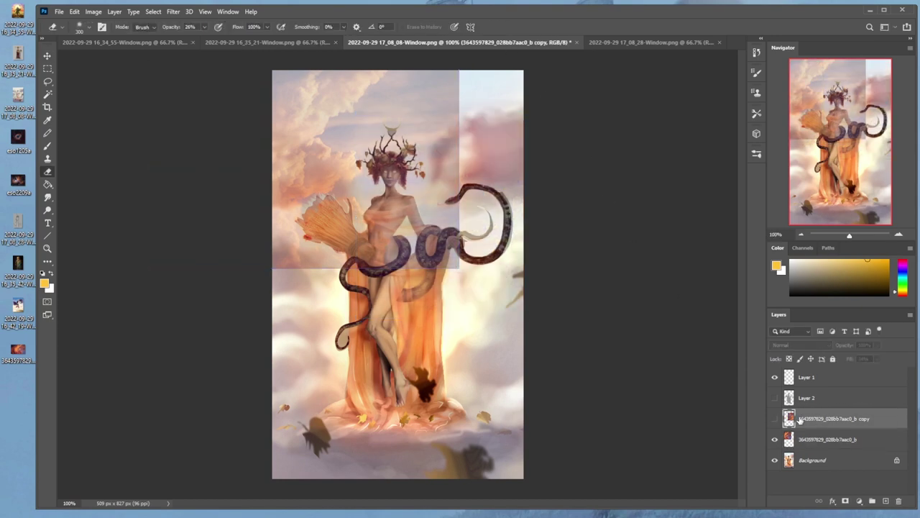
left_click(803, 438)
key("bracketright")
key("bracketright")
key("bracketright")
key("bracketright")
left_click(448, 131)
left_click(205, 28)
left_click_drag(205, 38, 244, 41)
key("bracketleft")
mouse_move(489, 115)
left_mouse_down()
mouse_move(406, 164)
mouse_move(406, 294)
mouse_move(195, 329)
mouse_move(596, 223)
left_mouse_up()
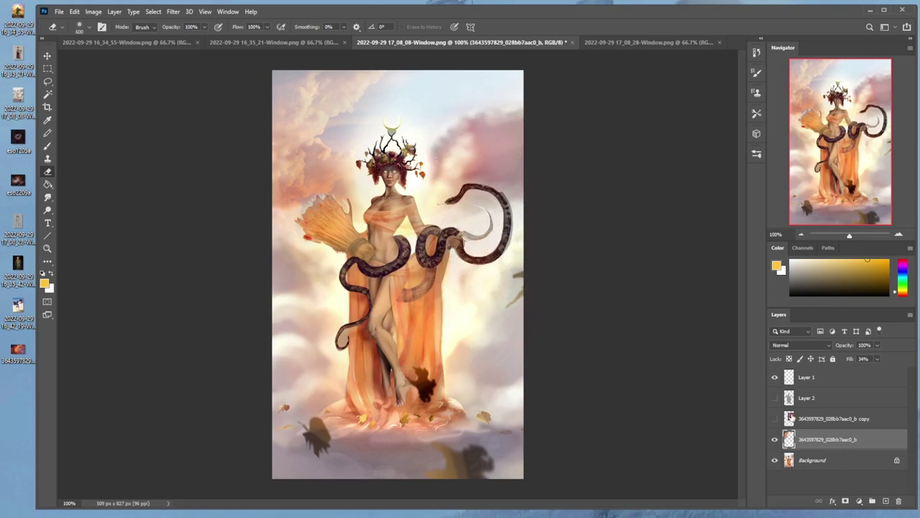
Step: Show the cloud copy, erase it over the figure and its hard edges, and move it down along the right side
left_click(774, 418)
left_click(827, 419)
mouse_move(445, 98)
left_mouse_down()
mouse_move(392, 180)
mouse_move(421, 177)
mouse_move(390, 339)
mouse_move(524, 352)
mouse_move(431, 72)
mouse_move(553, 99)
mouse_move(408, 186)
left_mouse_up()
left_click(775, 419)
left_click(775, 418)
key("v")
left_click_drag(511, 289, 500, 394)
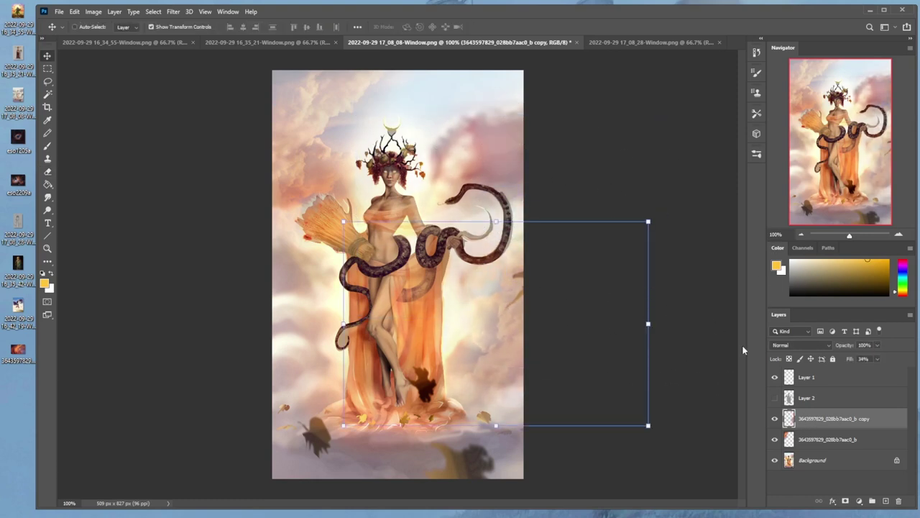
Step: Place the pink cloud photo with blue sky above the first cloud layer, set its fill to 23%, and rasterize it
left_click(811, 438)
key("b")
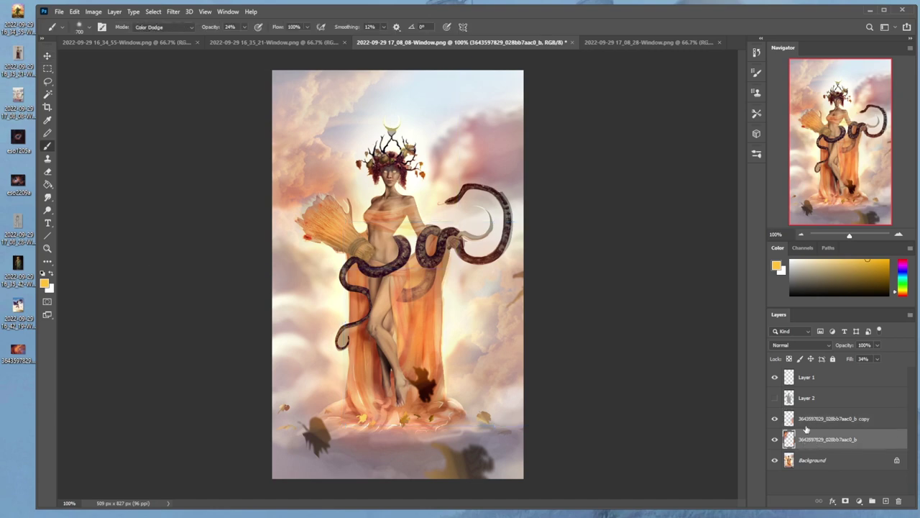
left_click(774, 440)
left_click(774, 439)
left_click_drag(61, 391, 499, 345)
left_click(492, 27)
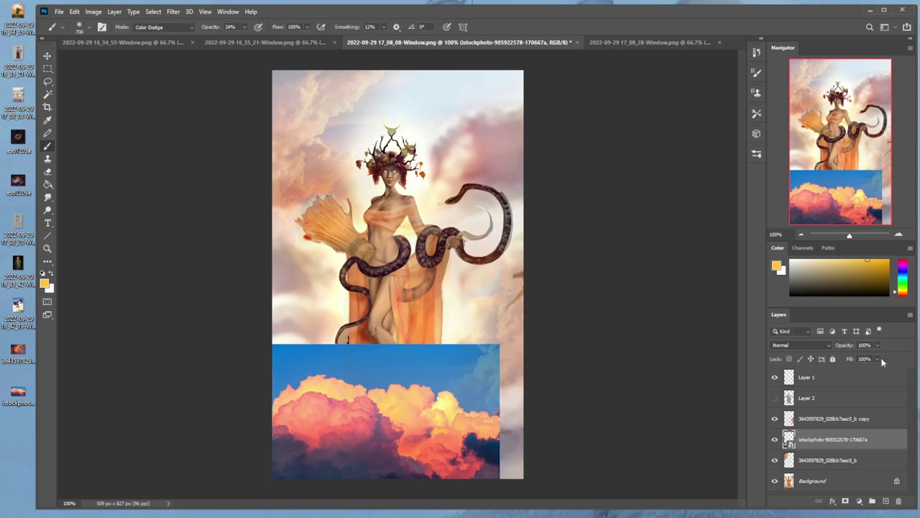
left_click_drag(854, 375, 842, 370)
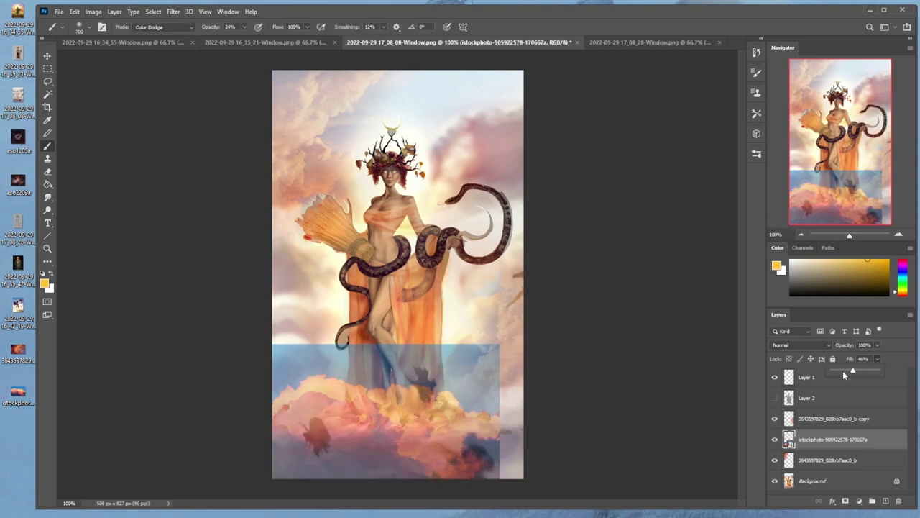
left_click(402, 443)
left_click(460, 202)
Step: Move and enlarge the pink cloud photo so it covers the lower part of the painting across its full width
key("v")
left_click_drag(397, 436, 285, 430)
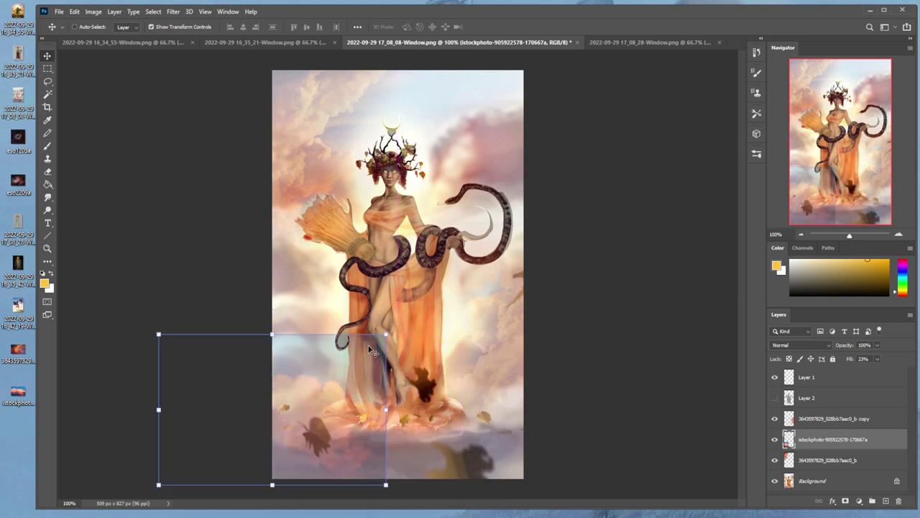
left_click_drag(386, 333, 607, 260)
left_click_drag(534, 370, 558, 388)
left_click(507, 27)
Step: Erase the blue sky band and the area over the figure from the pink cloud layer with a smaller eraser
key("e")
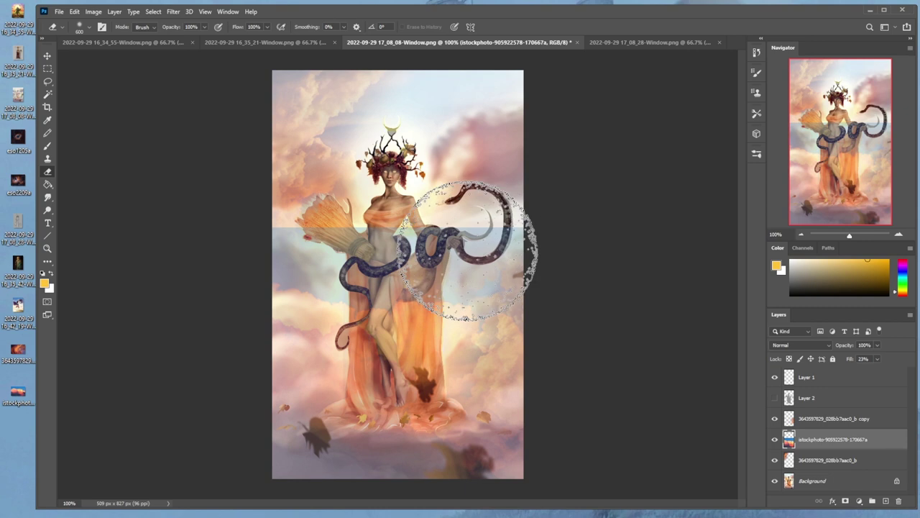
key("[")
left_click_drag(544, 231, 174, 241)
key("[")
key("[")
key("ctrl+z")
key("ctrl+z")
mouse_move(524, 228)
left_mouse_down()
mouse_move(193, 226)
mouse_move(261, 249)
left_mouse_up()
key("ctrl+z")
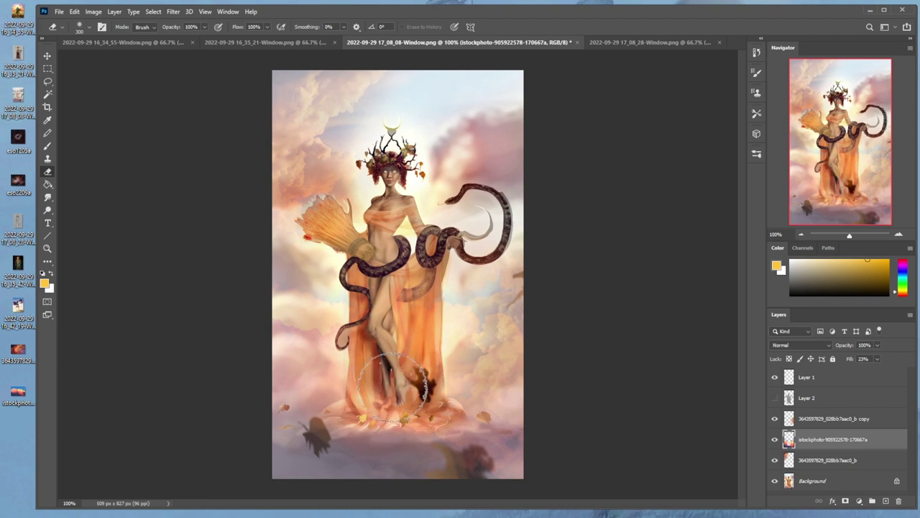
Step: Flatten the painting into a single Background layer and switch to the Dodge tool
right_click(829, 440)
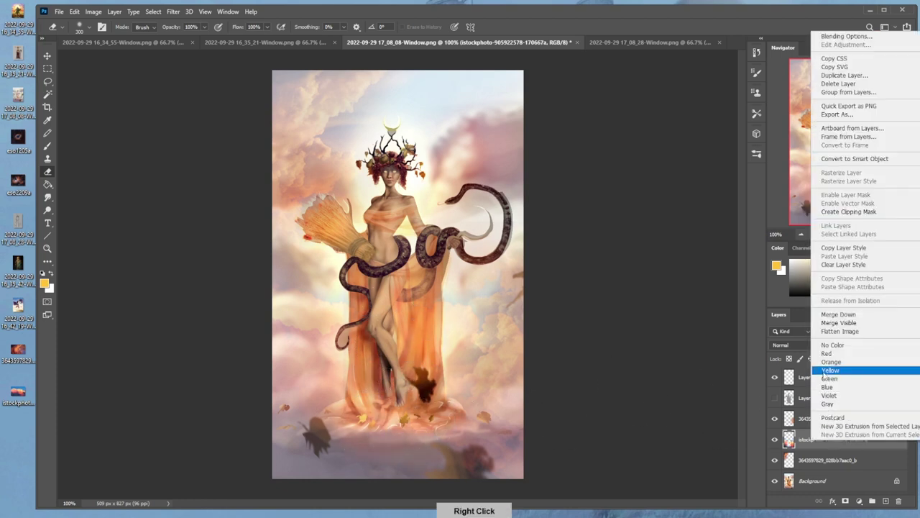
left_click(834, 321)
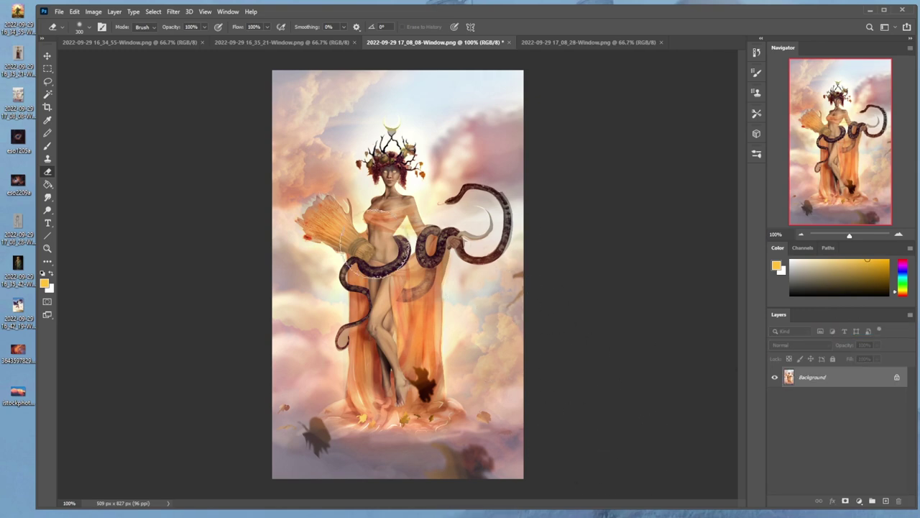
left_click(48, 210)
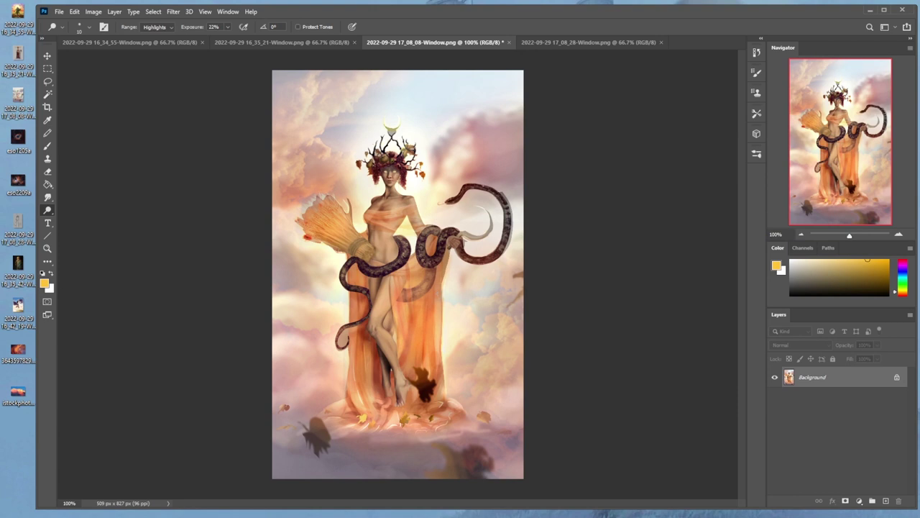
Step: Try dodging the highlights of the orange drapery beside the legs at 100%, 30% and 9% exposure, and undo the strokes
left_click(227, 27)
key("]")
mouse_move(448, 264)
left_mouse_down()
mouse_move(448, 288)
mouse_move(448, 257)
mouse_move(456, 287)
mouse_move(445, 258)
left_mouse_up()
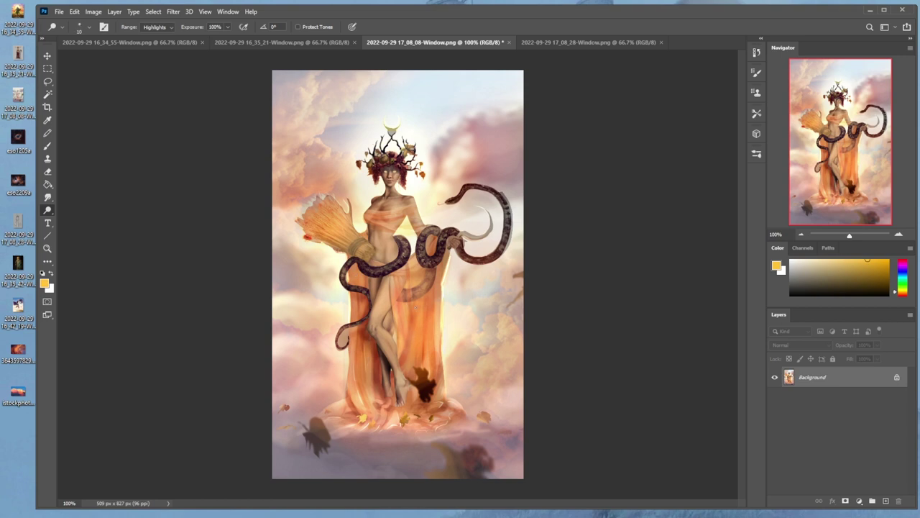
left_click_drag(397, 322, 404, 354)
left_click(227, 26)
left_click_drag(230, 37, 197, 39)
key("bracketright")
key("bracketleft")
left_click_drag(424, 368, 426, 324)
key("bracketright")
key("bracketright")
left_click_drag(410, 255, 414, 273)
left_click(227, 28)
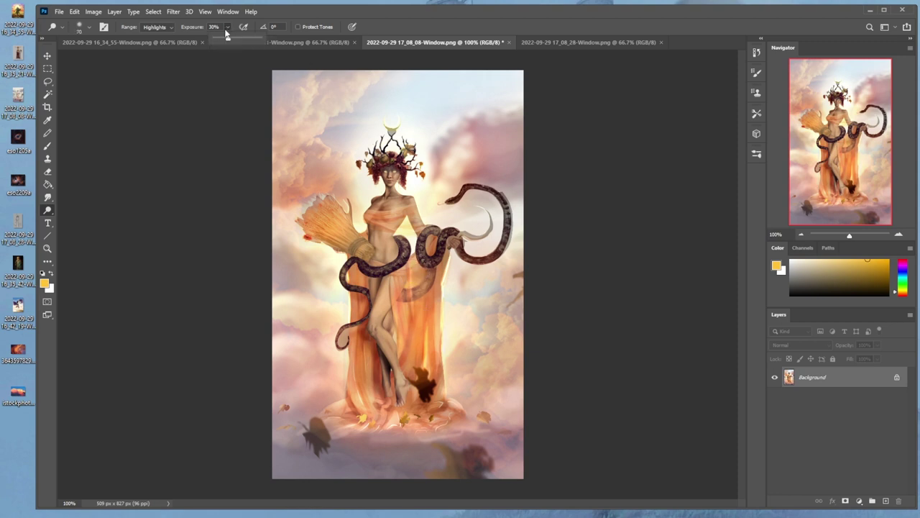
left_click(419, 254)
mouse_move(419, 256)
left_mouse_down()
mouse_move(424, 332)
mouse_move(415, 255)
mouse_move(423, 251)
mouse_move(450, 288)
left_mouse_up()
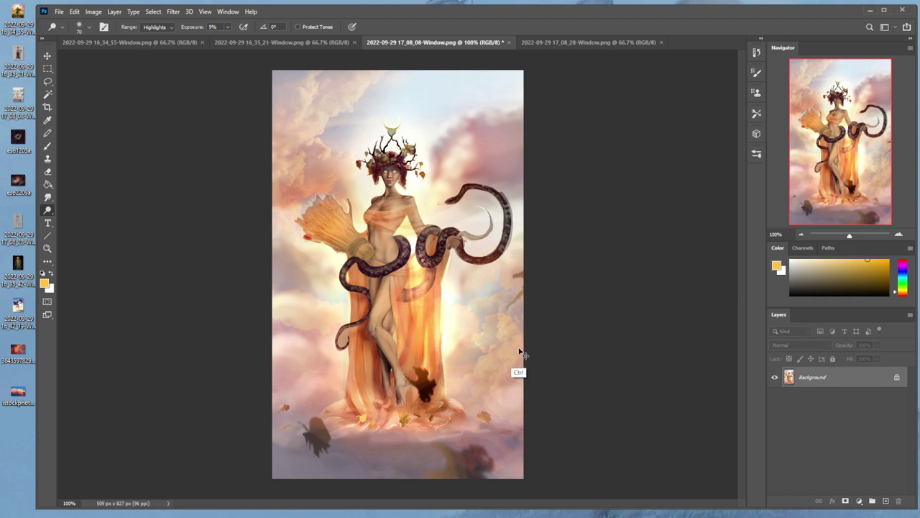
key("ctrl+z")
Step: Duplicate the painting to a new layer and dodge the drapery behind the snake-holding arm at 23% exposure with a larger brush
key("ctrl+j")
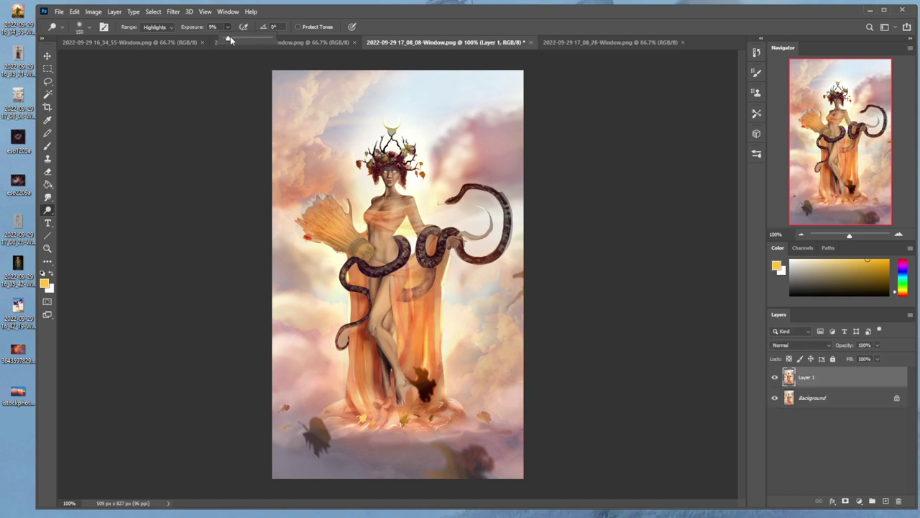
key("bracketright")
key("bracketright")
key("bracketright")
key("bracketright")
key("bracketright")
key("bracketright")
mouse_move(430, 277)
left_mouse_down()
mouse_move(431, 303)
mouse_move(420, 351)
mouse_move(419, 266)
mouse_move(432, 272)
mouse_move(428, 291)
mouse_move(429, 266)
mouse_move(424, 380)
left_mouse_up()
Step: Erase the dodged glow where it spills over the snake and upper drapery, using a smaller eraser
key("e")
key("e")
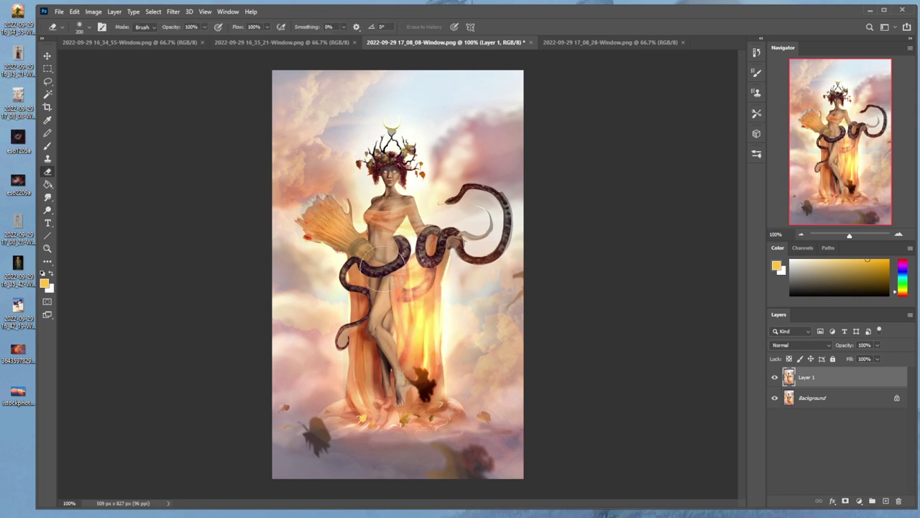
key("bracketleft")
key("bracketleft")
mouse_move(432, 263)
left_mouse_down()
mouse_move(395, 281)
mouse_move(401, 302)
left_mouse_up()
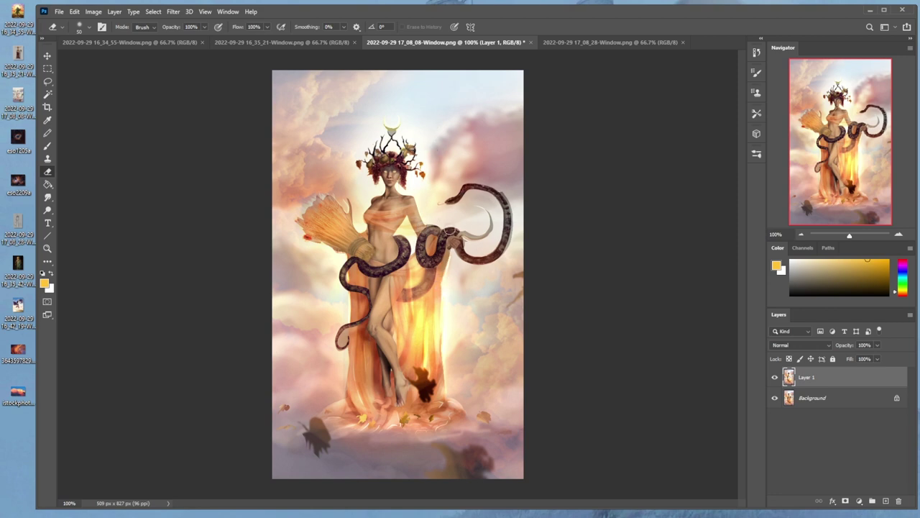
Step: Dodge the drapery on the broom side at 23% exposure and erase the spill around the hanging snake
left_click(48, 209)
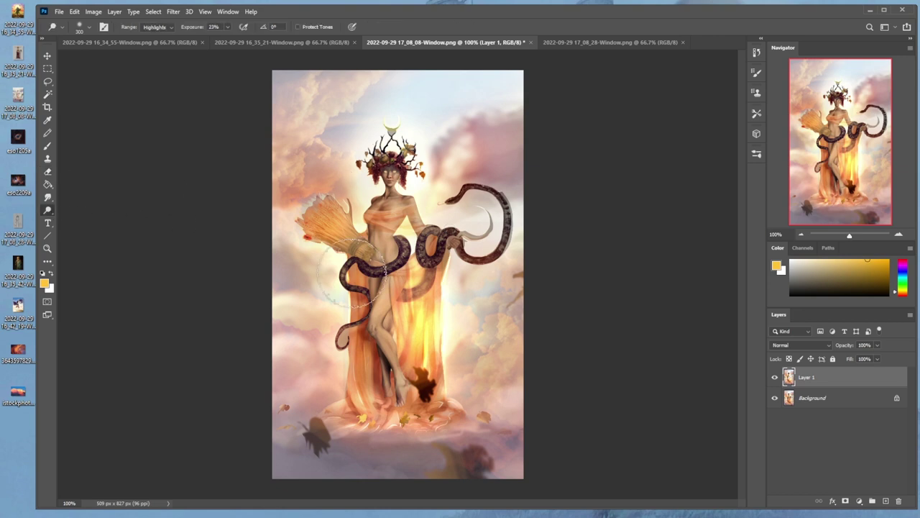
left_click_drag(351, 297, 370, 381)
key("e")
mouse_move(326, 304)
left_mouse_down()
mouse_move(343, 322)
mouse_move(340, 309)
left_mouse_up()
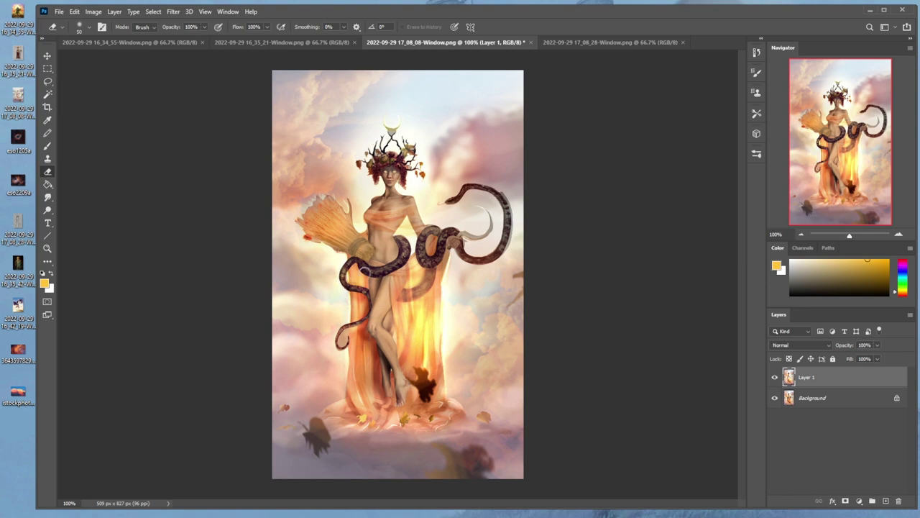
Step: Paint a golden Color Dodge glow at 24% opacity over the lower drapery on the broom side
key("b")
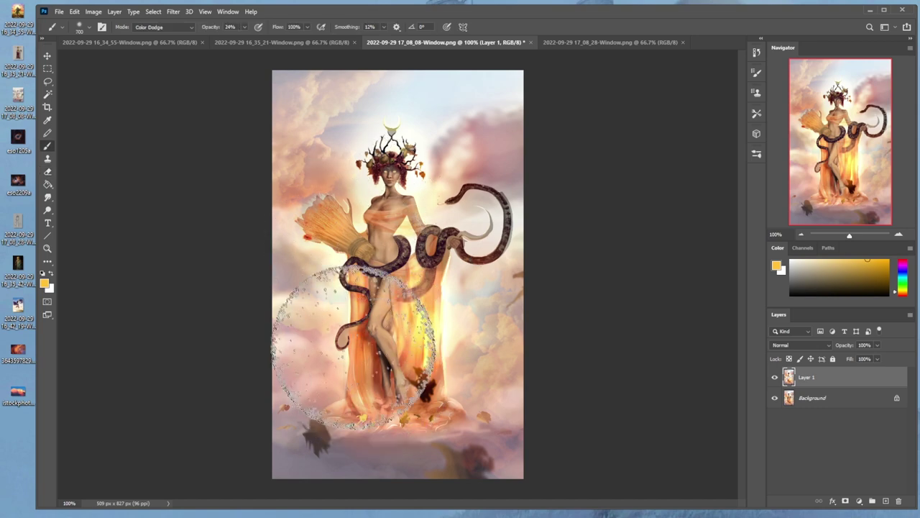
left_click_drag(375, 392, 375, 377)
left_click(371, 377)
key("bracketleft")
key("bracketleft")
key("bracketleft")
Step: Erase the excess glow over the legs and around the dress hem, varying the eraser size
key("e")
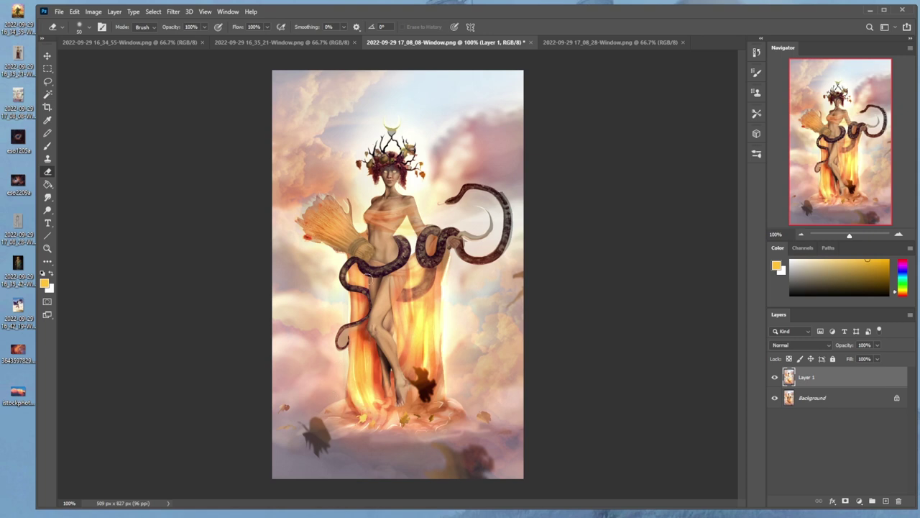
key("bracketright")
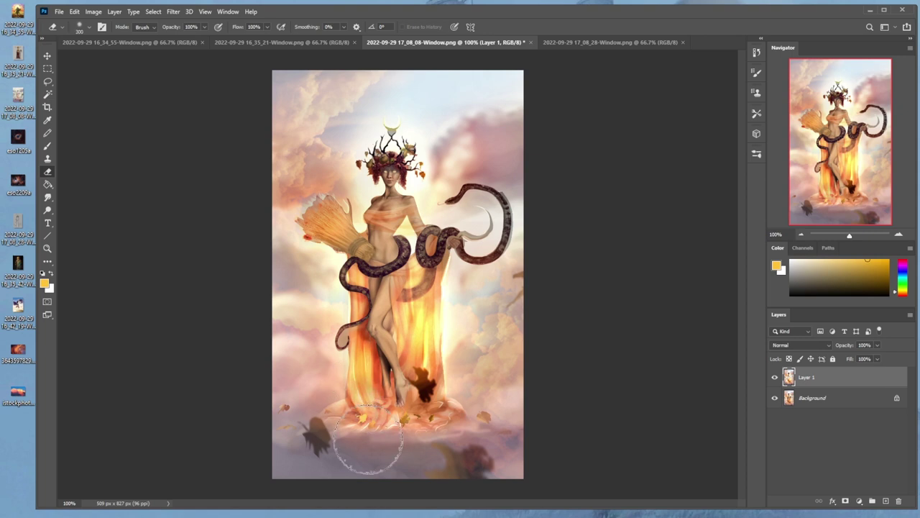
key("bracketleft")
key("bracketleft")
key("bracketleft")
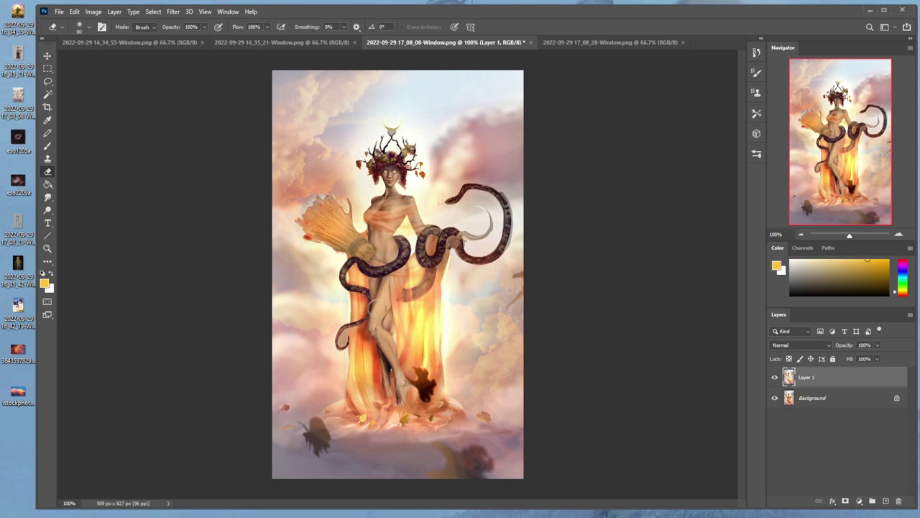
key("bracketright")
key("bracketright")
key("bracketright")
Step: Paint Color Dodge glow at the dress's base and around the head, using pale halo color and a very large brush for the head
key("b")
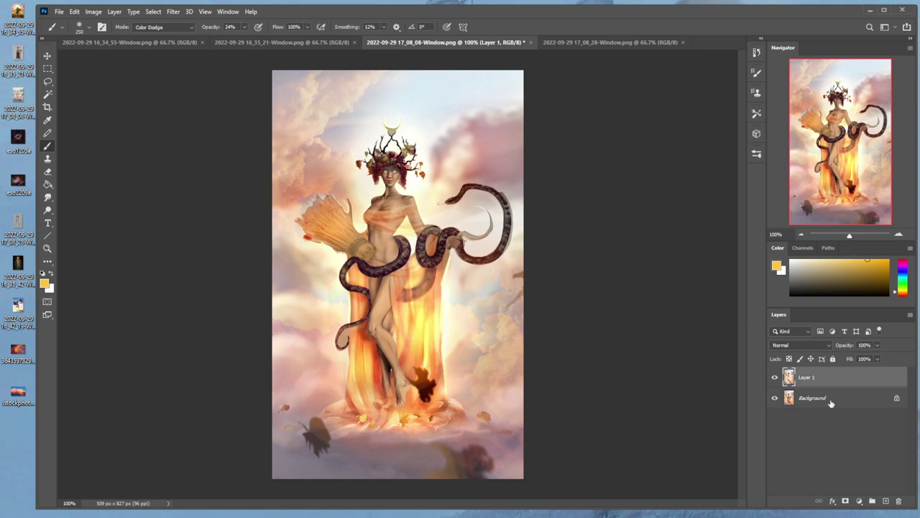
left_click(422, 133, "alt")
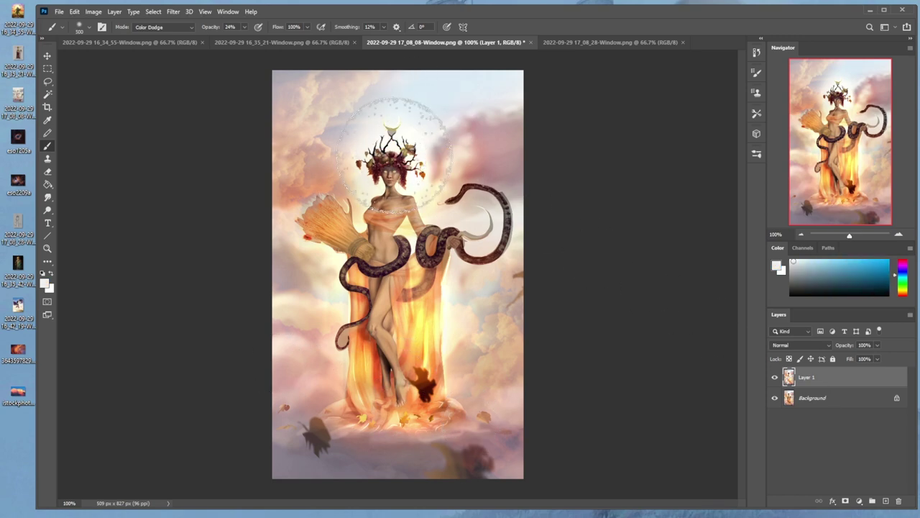
key("bracketright")
key("bracketright")
key("bracketright")
key("bracketright")
key("bracketright")
key("bracketright")
key("bracketright")
key("bracketright")
key("bracketright")
key("bracketright")
key("bracketright")
left_click(392, 160)
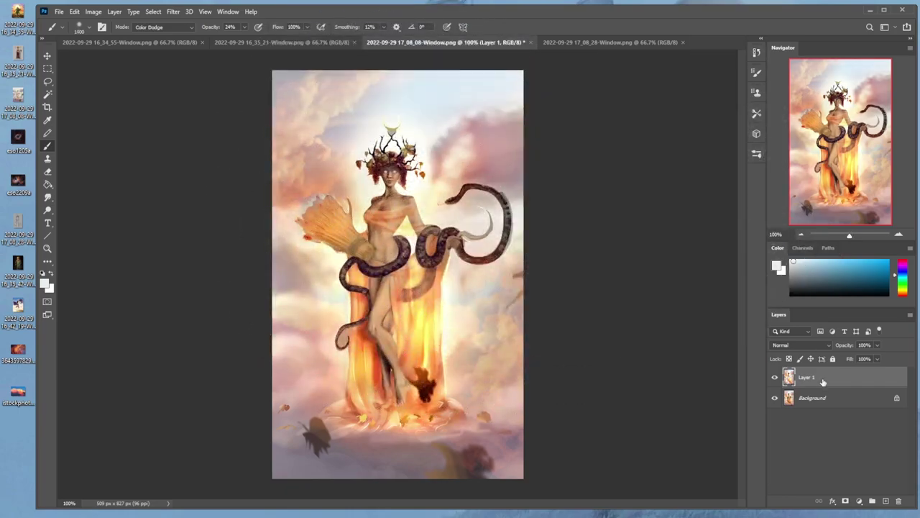
Step: Flatten the image into the Background layer and set the brush blending mode to Normal
right_click(825, 377)
left_click(763, 386)
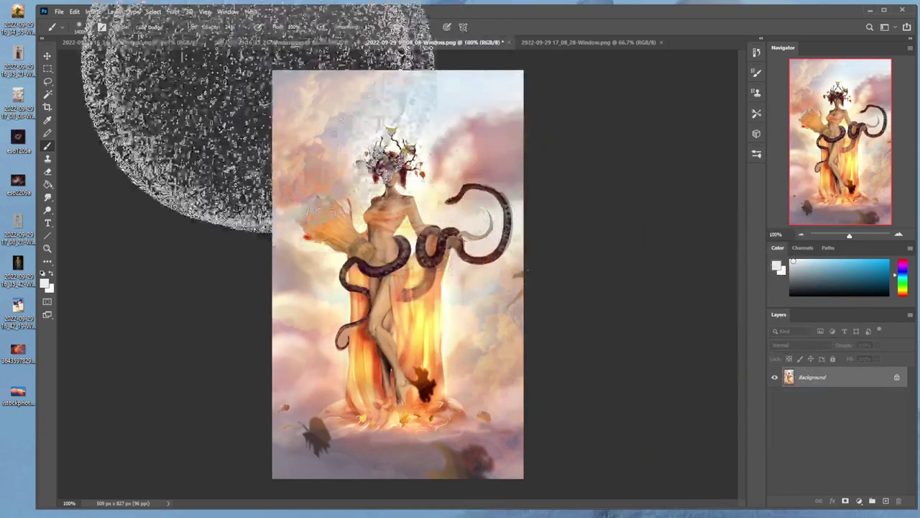
left_click(165, 27)
left_click(158, 31)
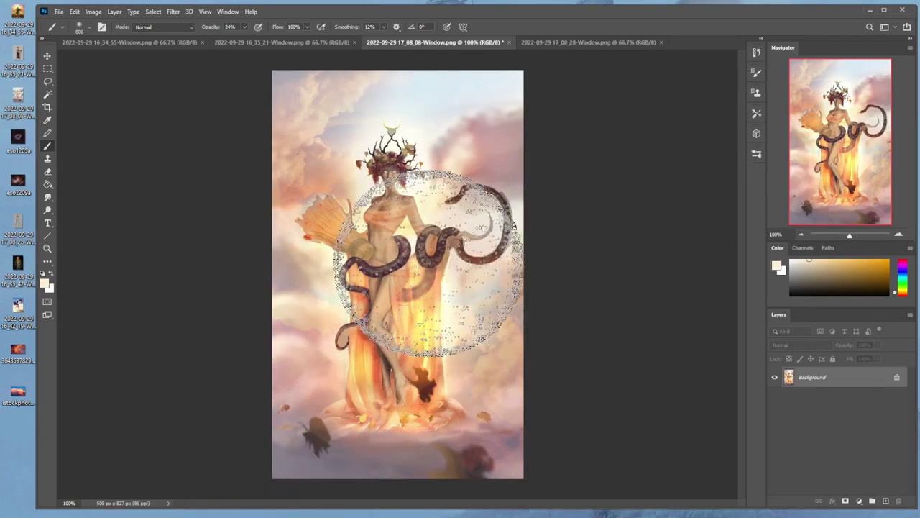
Step: Undo the soft haze over the figure and try large soft strokes across the dress with sampled colors
key("ctrl+z")
left_click_drag(450, 351, 381, 417)
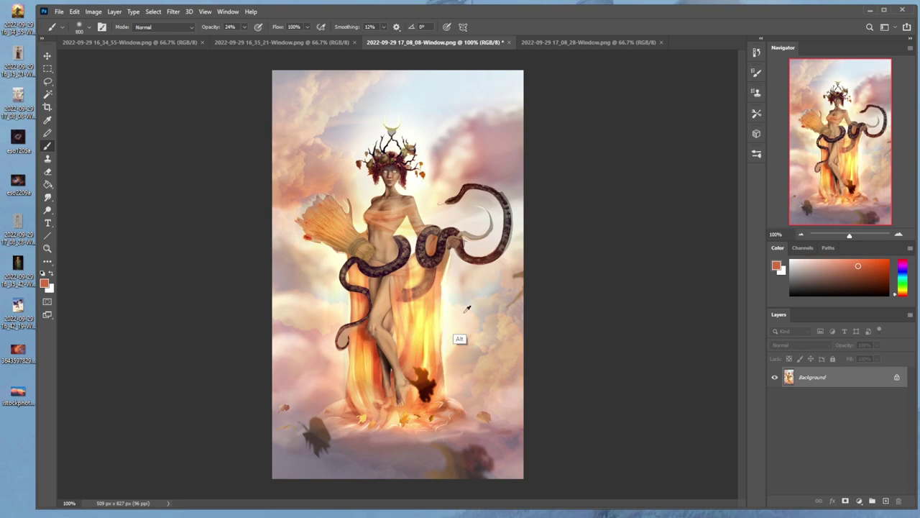
left_click(491, 147, "alt")
Step: Lasso the crescent moon above the crown, paint it out with sampled pale sky color at 100% opacity, and deselect
key("l")
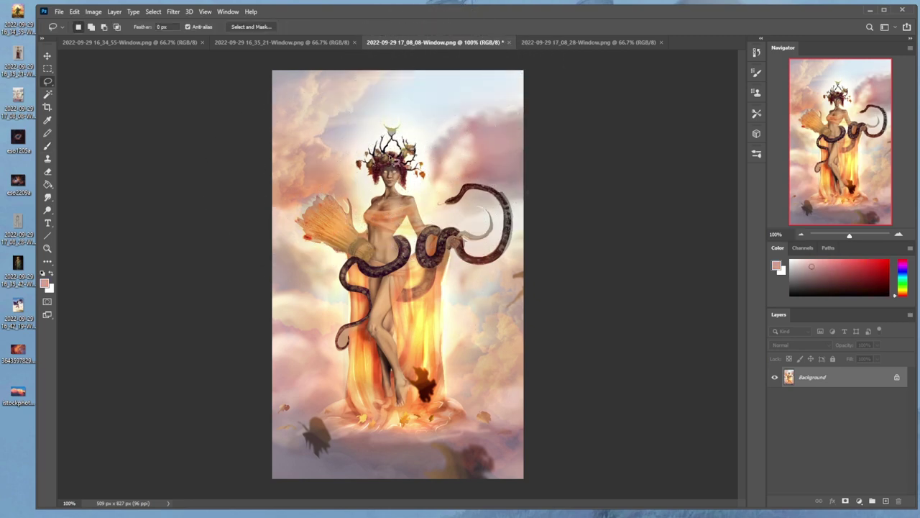
key("b")
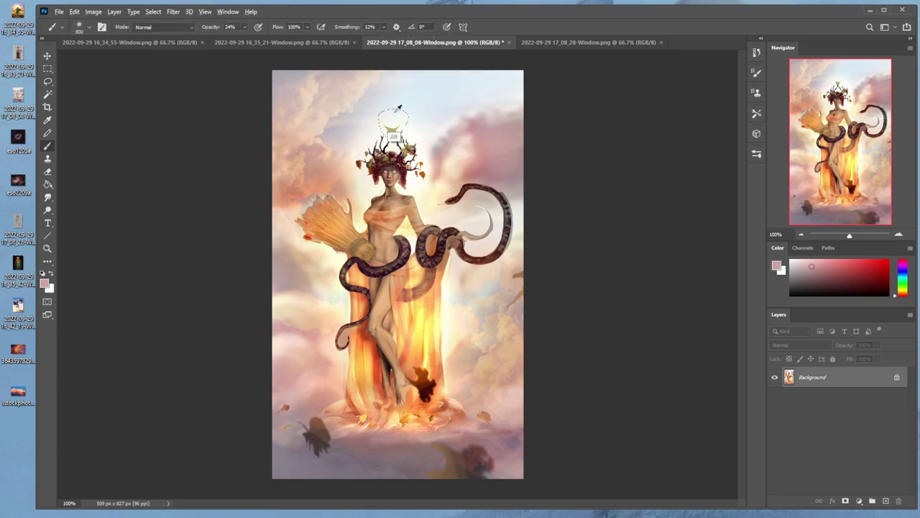
left_click(380, 114, "alt")
left_click_drag(249, 38, 288, 38)
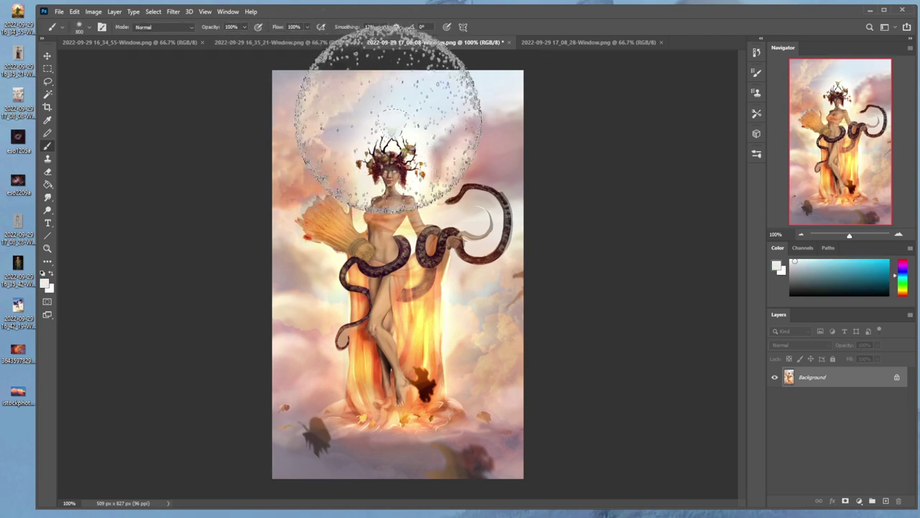
key("ctrl+d")
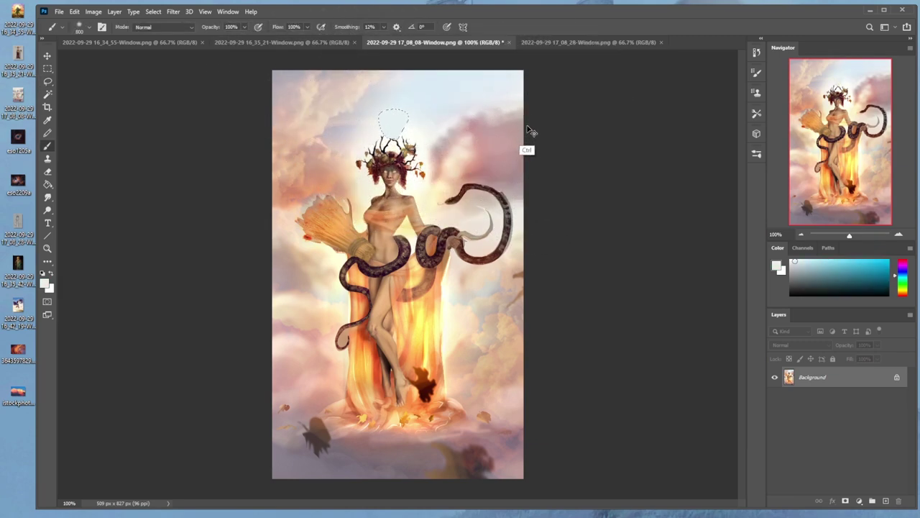
Step: Blend the painted-out patch above the crown with sampled halo and sky tones, using a smaller soft brush
left_click(410, 130, "alt")
key("bracketleft")
key("bracketleft")
key("bracketleft")
key("bracketleft")
key("bracketleft")
key("bracketleft")
key("bracketleft")
key("bracketleft")
key("bracketleft")
key("bracketright")
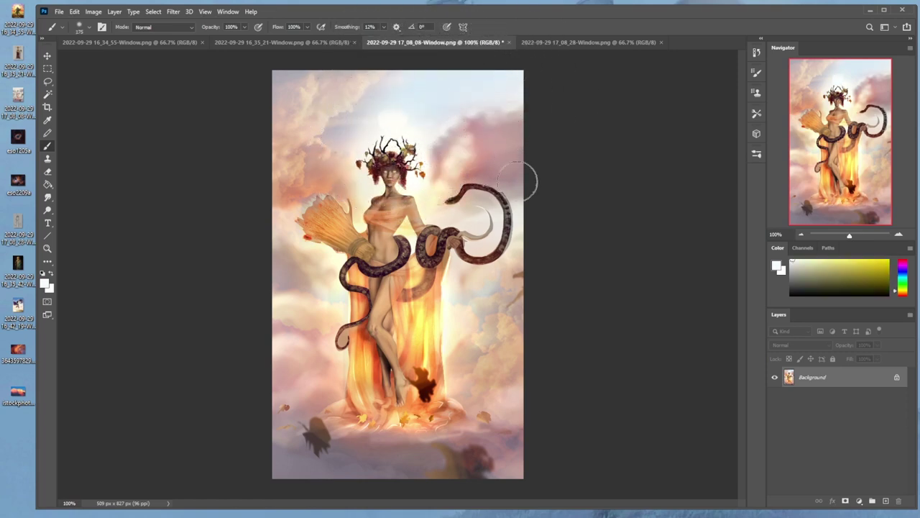
left_click(408, 104, "alt")
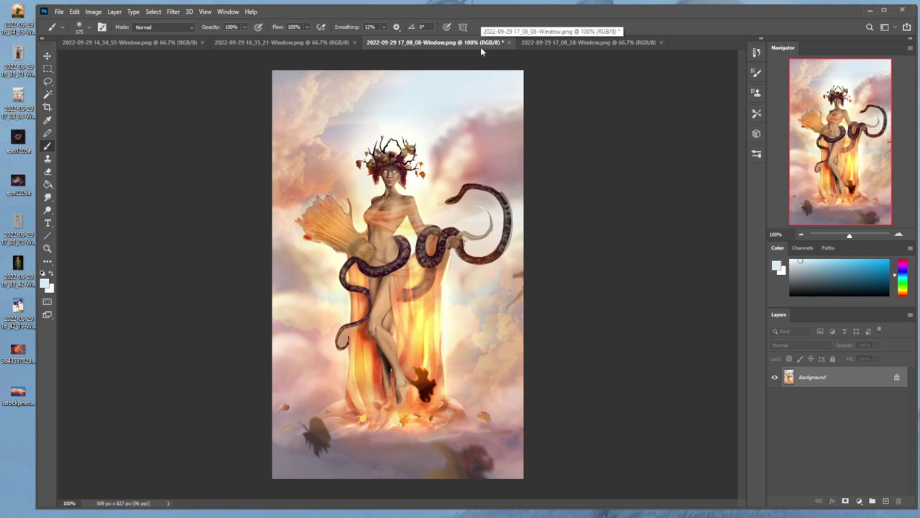
Step: Brighten the broom's bristles with the Dodge tool at 60% exposure and a smaller brush
left_click(48, 210)
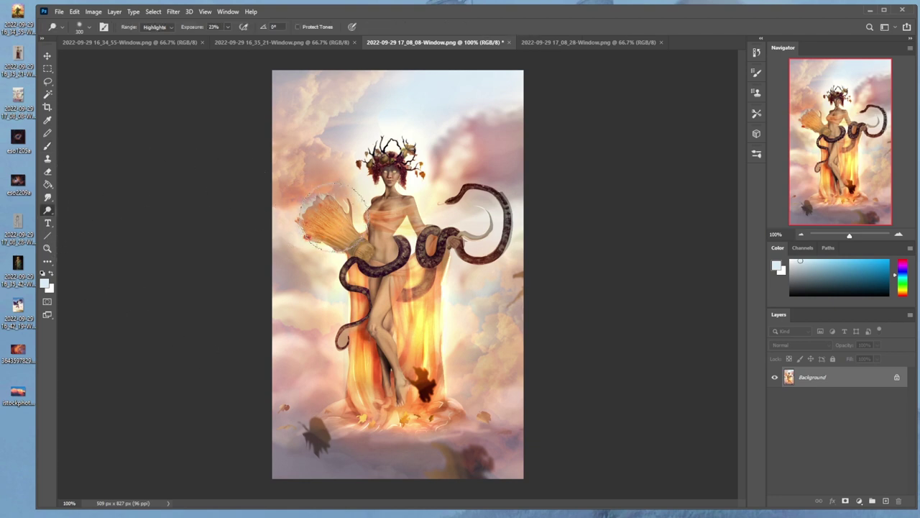
right_click(380, 220)
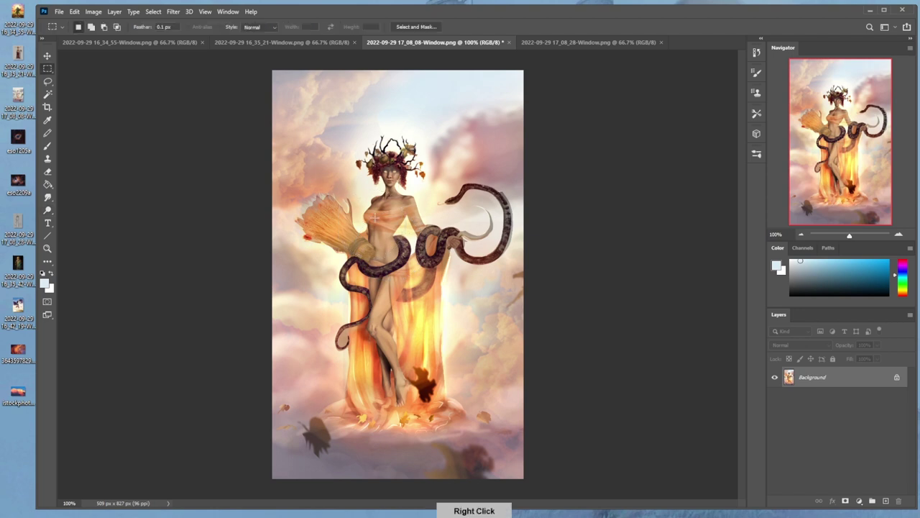
key("Escape")
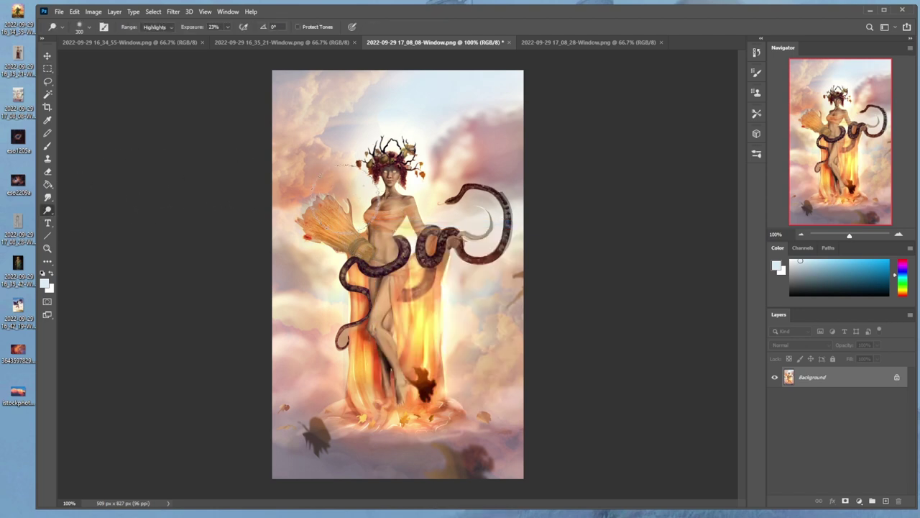
key("bracketleft")
left_click_drag(236, 40, 247, 40)
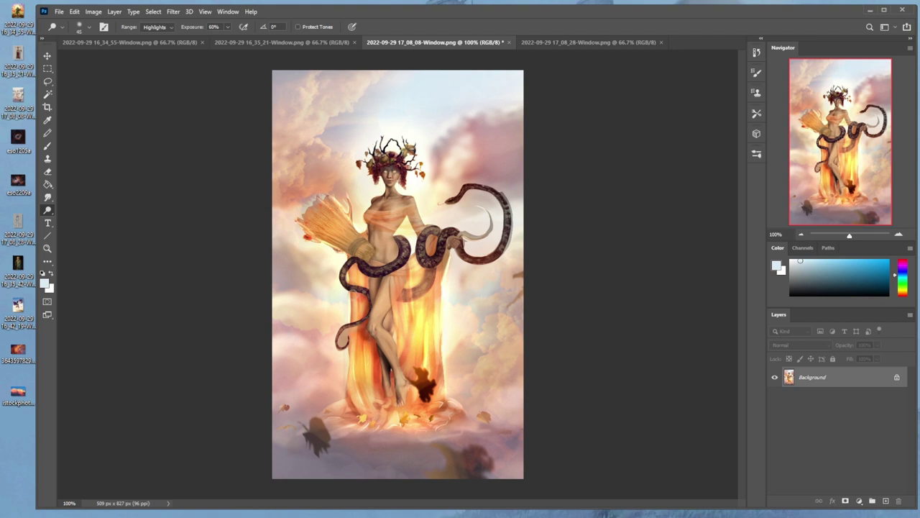
Step: Dodge the flowers and leaves of the antler crown at 60% exposure
key("ctrl")
mouse_move(387, 159)
left_mouse_down()
mouse_move(376, 180)
mouse_move(389, 137)
left_mouse_up()
key("ctrl")
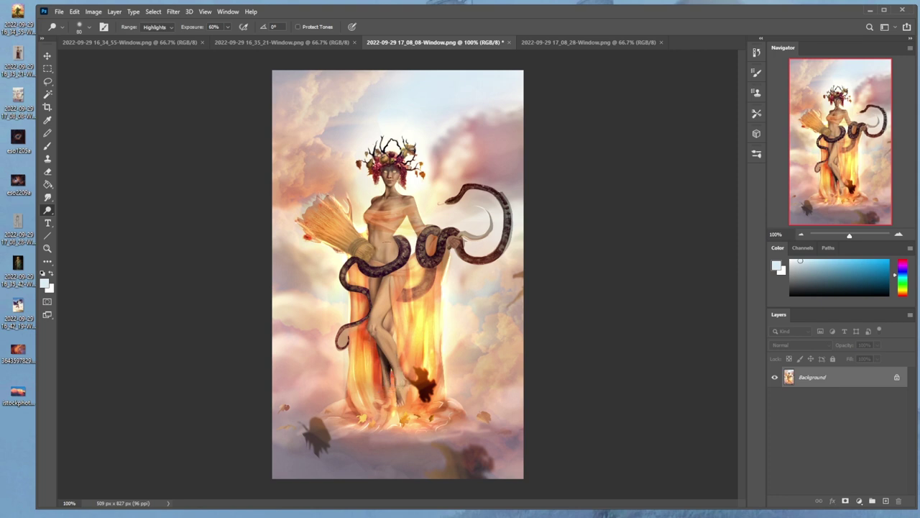
key("[")
key("[")
key("[")
key("[")
key("[")
Step: Dab white sampled from the face onto the figure's eyes with a much smaller brush
key("b")
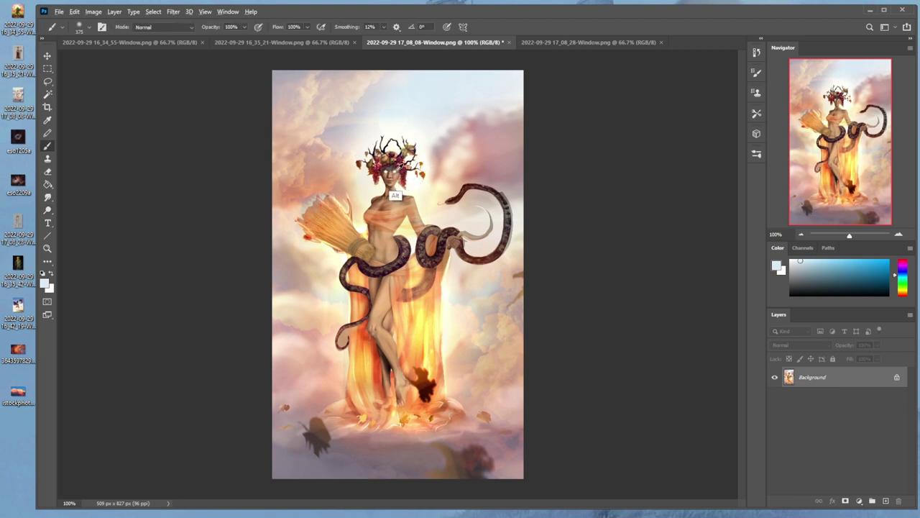
left_click(395, 170, "alt")
key("bracketleft")
key("bracketleft")
key("bracketleft")
key("bracketleft")
key("bracketleft")
key("bracketleft")
left_click(389, 171)
left_click(403, 172)
Step: Set the brush opacity to 55% and dab more white glow over both eyes
left_click(244, 27)
left_click(225, 38)
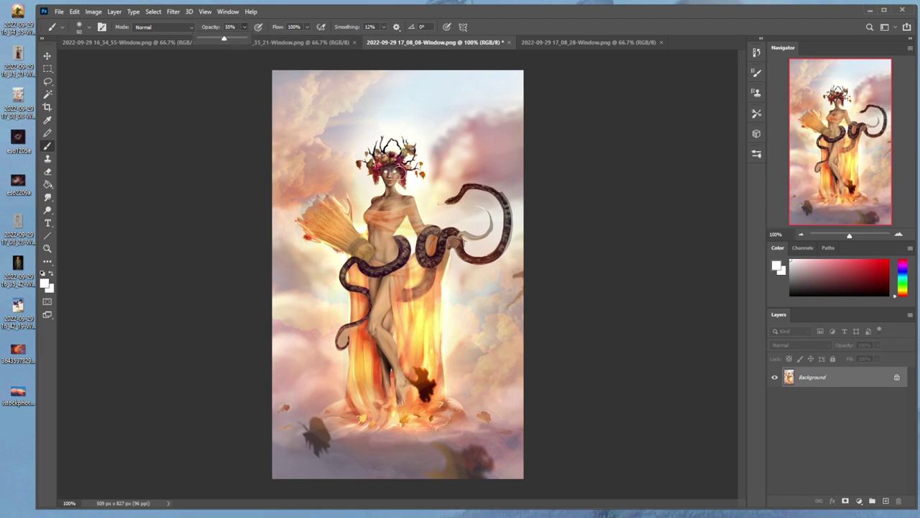
left_click(392, 172)
left_click(386, 171)
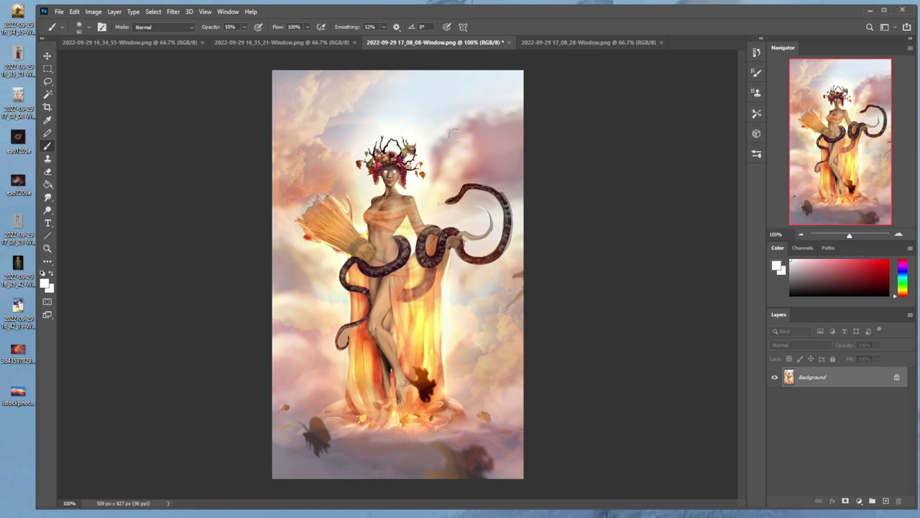
Step: Set the brush to Color mode and sample orange from the drapery and pink from the clouds
left_click(411, 317, "alt")
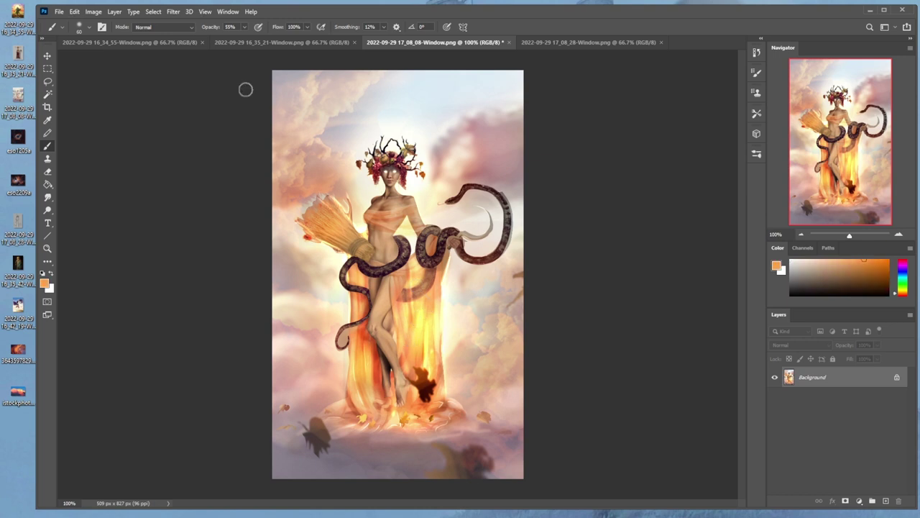
left_click(163, 27)
left_click(173, 272)
left_click(485, 157, "alt")
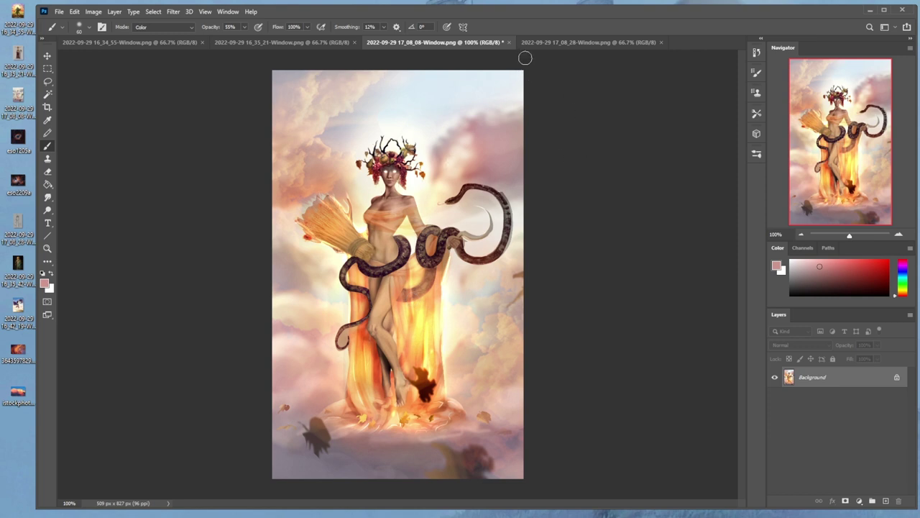
Step: Close the antler-crowned figure's painting and save its changes
left_click(509, 42)
left_click(428, 203)
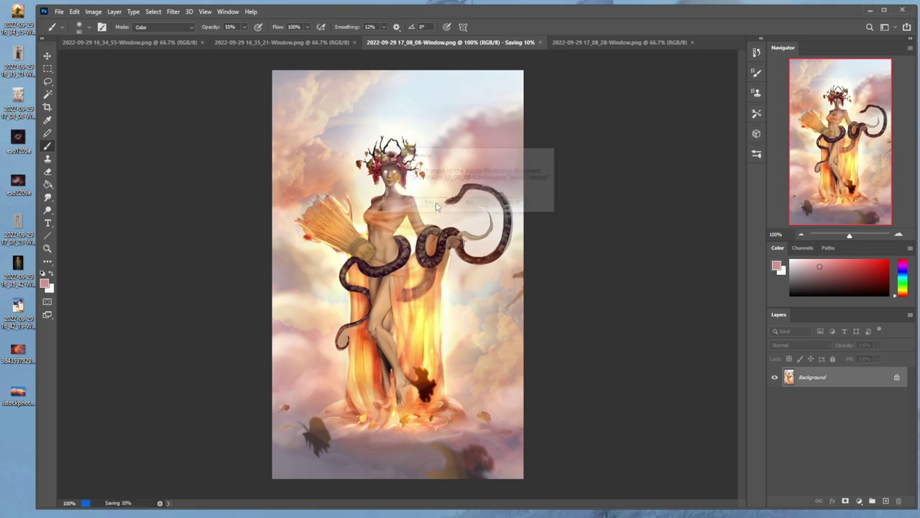
Step: In the sunlit harvest figure's painting, paint sampled lavender over the halo ring's upper right with a Normal-mode brush at 100% opacity
left_click(304, 41)
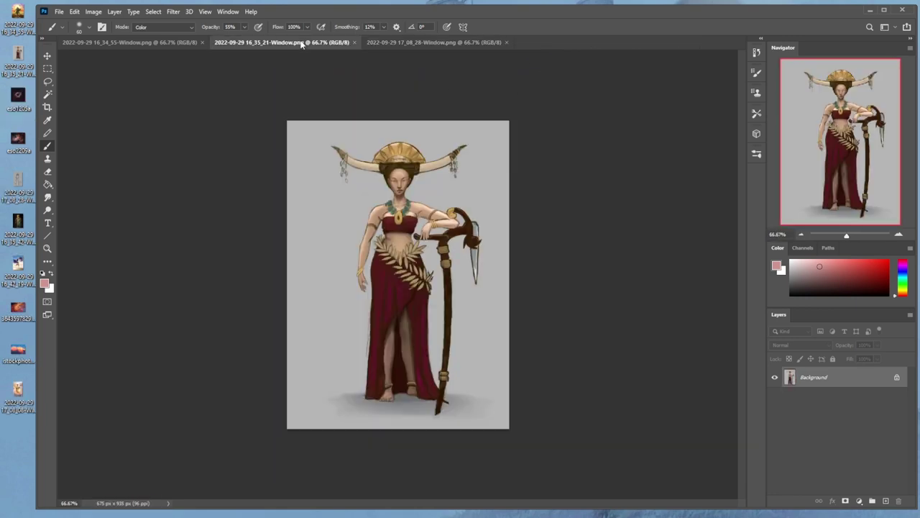
left_click(177, 44)
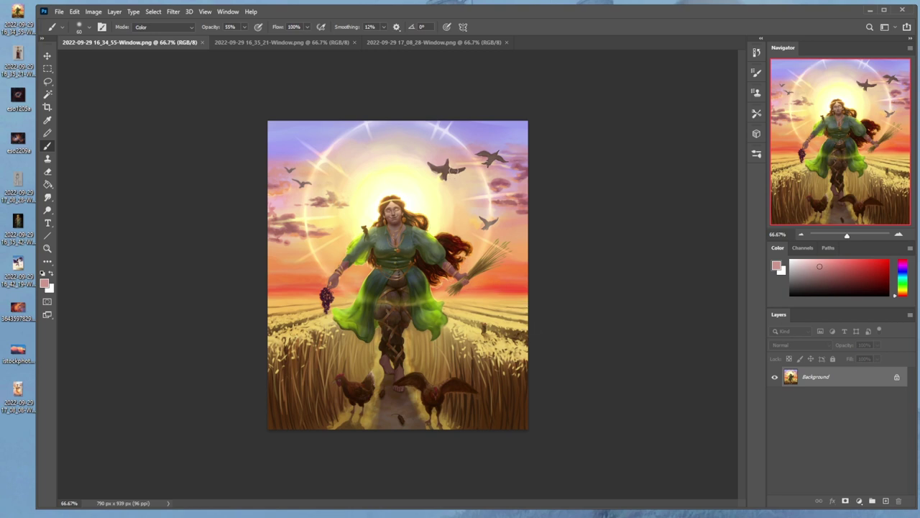
left_click(157, 27)
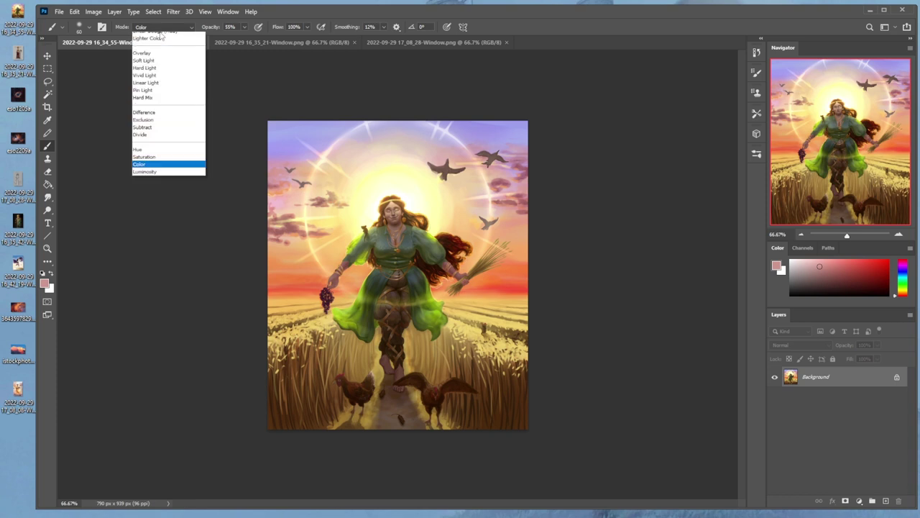
left_click(161, 34)
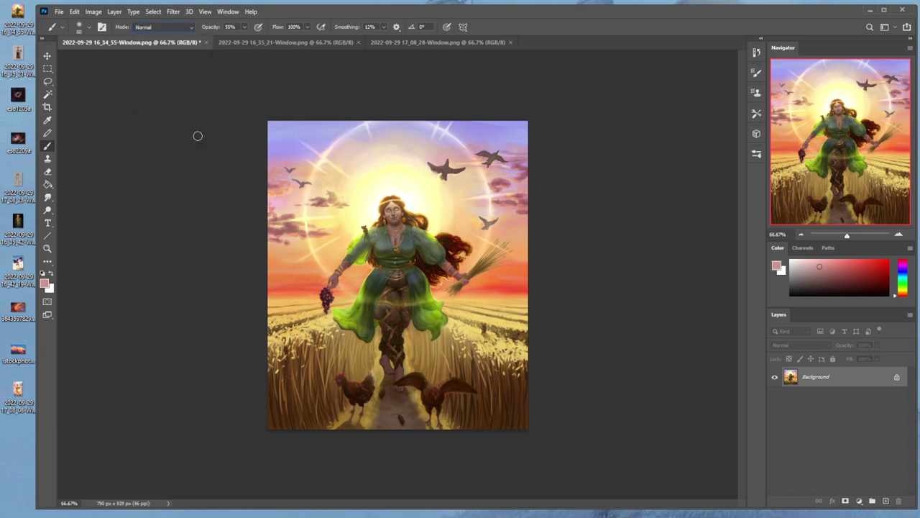
left_click(464, 131, "alt")
mouse_move(451, 135)
left_mouse_down()
mouse_move(434, 124)
mouse_move(457, 139)
left_mouse_up()
left_click_drag(243, 34, 323, 34)
key("bracketright")
left_click_drag(464, 137, 414, 128)
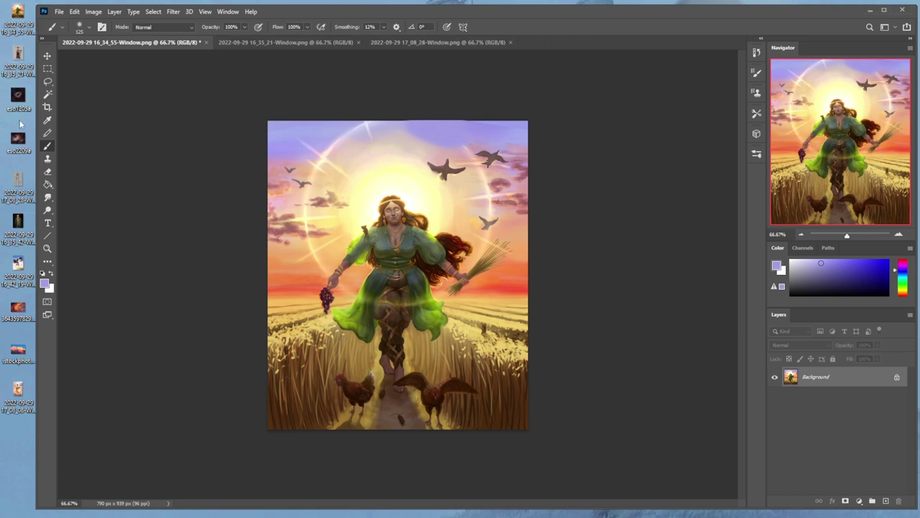
Step: Open the 16_35_42 and 17_08_08 paintings from the desktop for comparison and return to the sunlit harvest figure
mouse_move(19, 224)
left_mouse_down()
mouse_move(440, 106)
mouse_move(569, 42)
left_mouse_up()
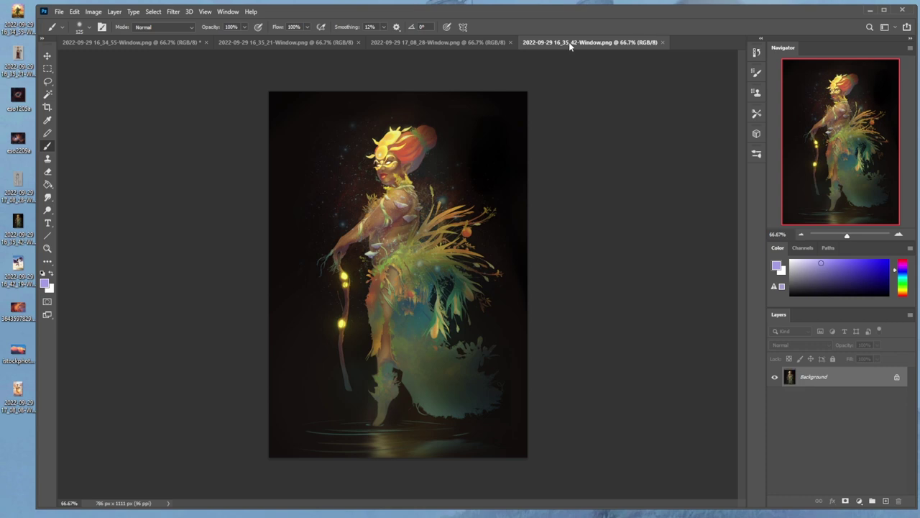
left_click(465, 43)
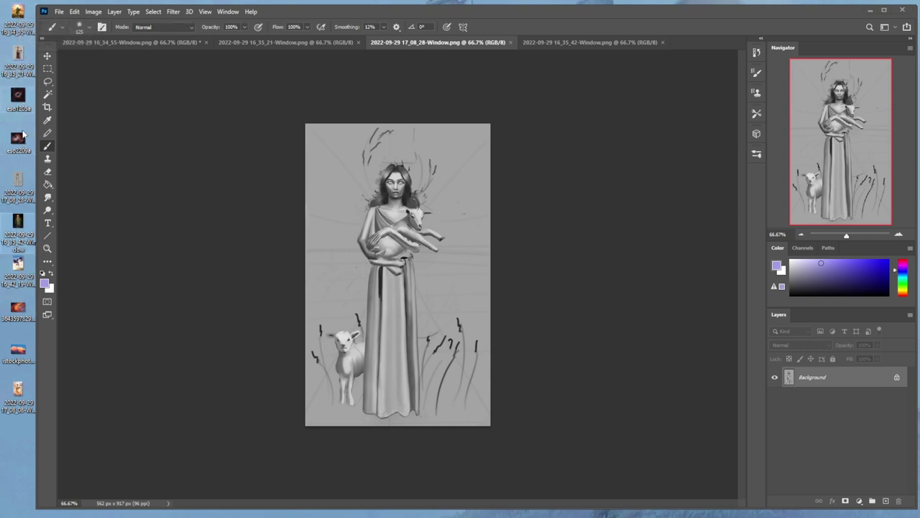
left_click_drag(18, 392, 546, 90)
left_click(537, 42)
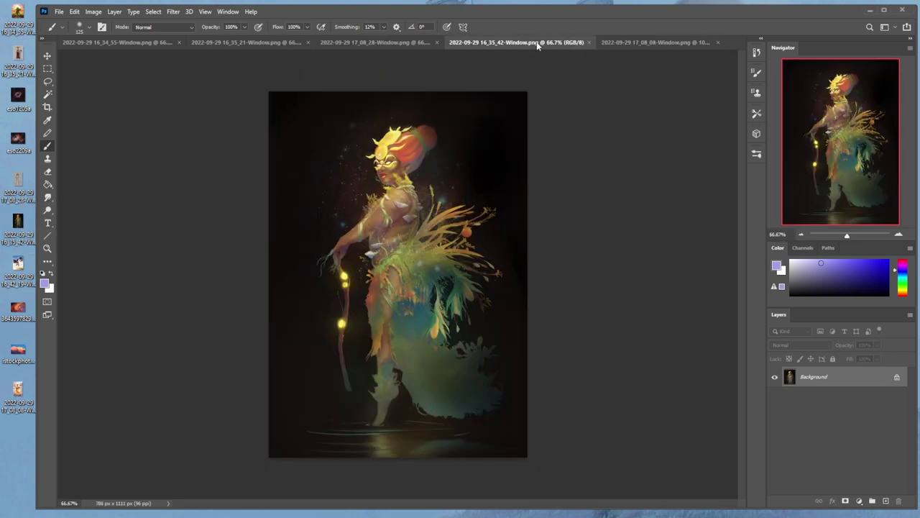
left_click(639, 43)
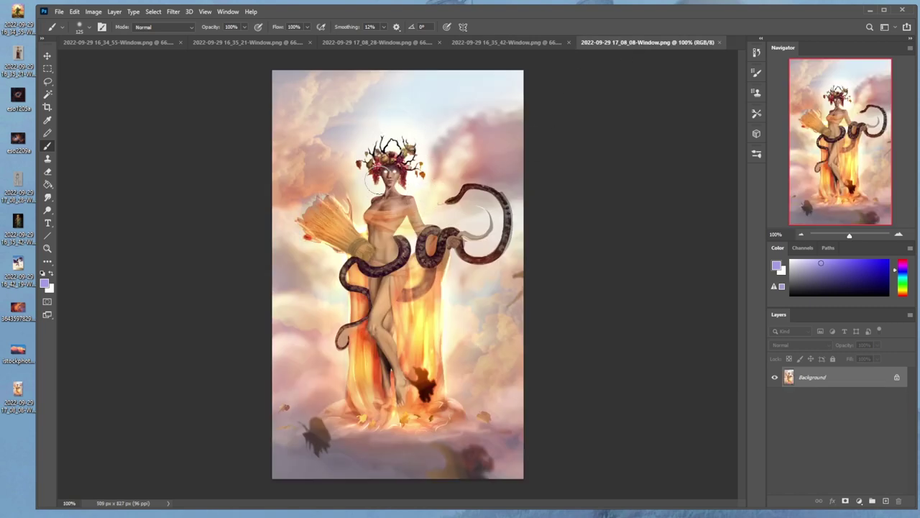
left_click(89, 42)
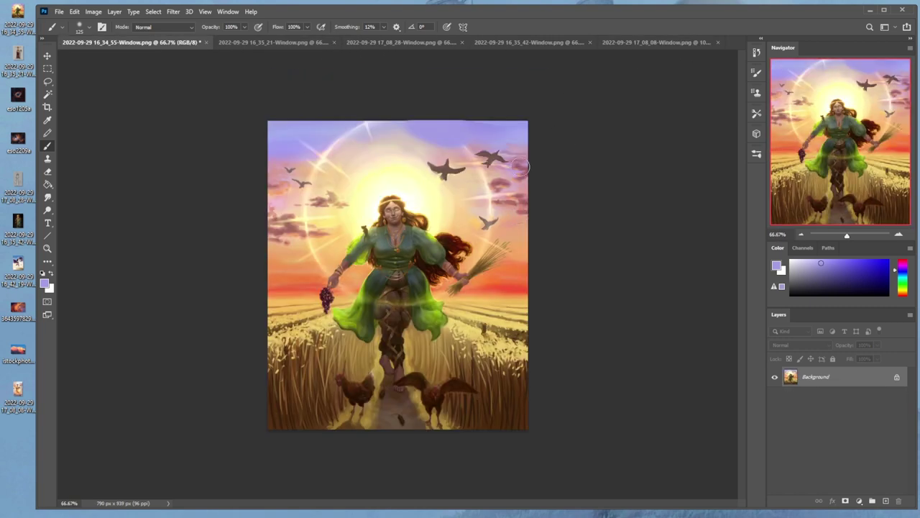
Step: Paint sampled sky color over the halo ring and rays above and to the left of the sun
left_click(366, 131, "alt")
mouse_move(369, 126)
left_mouse_down()
mouse_move(355, 120)
mouse_move(330, 154)
mouse_move(302, 134)
left_mouse_up()
left_click(329, 147, "alt")
left_click(345, 173, "alt")
Step: Circle the figure's upper body and sun glow with red ovals using a smaller brush, and undo both marks
left_click(888, 261)
left_click(903, 259)
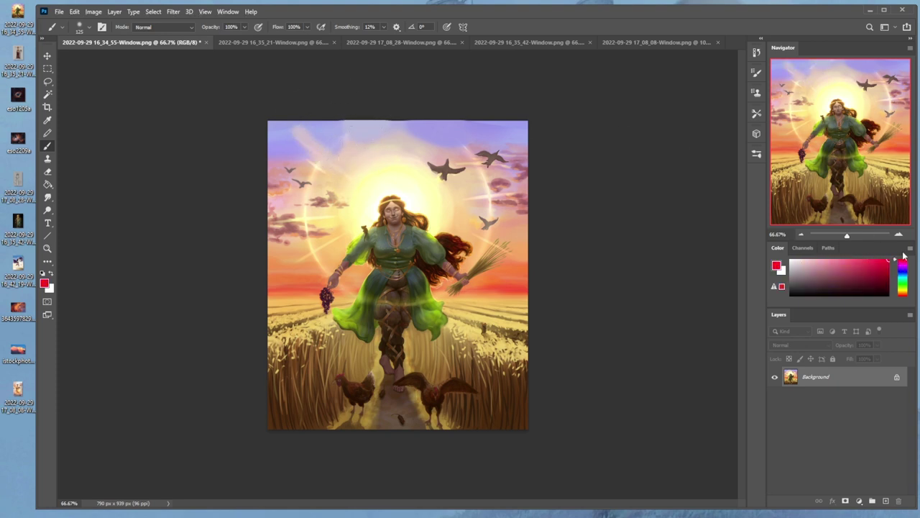
key("bracketleft")
key("bracketleft")
key("bracketleft")
key("bracketleft")
key("bracketleft")
mouse_move(431, 289)
left_mouse_down()
mouse_move(440, 163)
mouse_move(457, 267)
left_mouse_up()
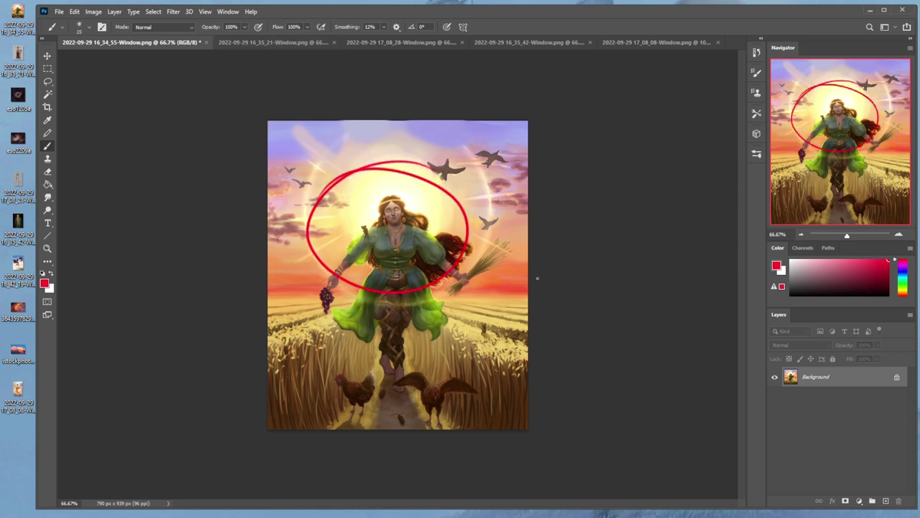
key("ctrl+z")
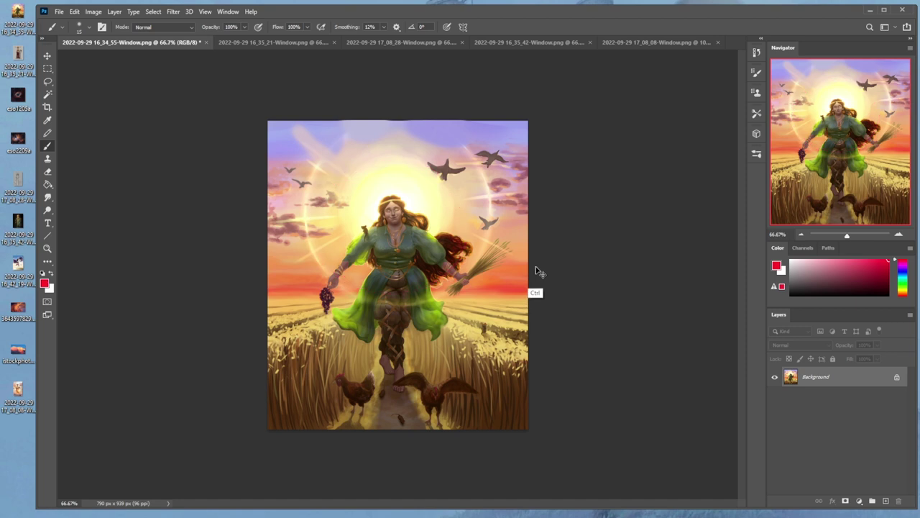
mouse_move(457, 159)
left_mouse_down()
mouse_move(332, 176)
mouse_move(445, 160)
left_mouse_up()
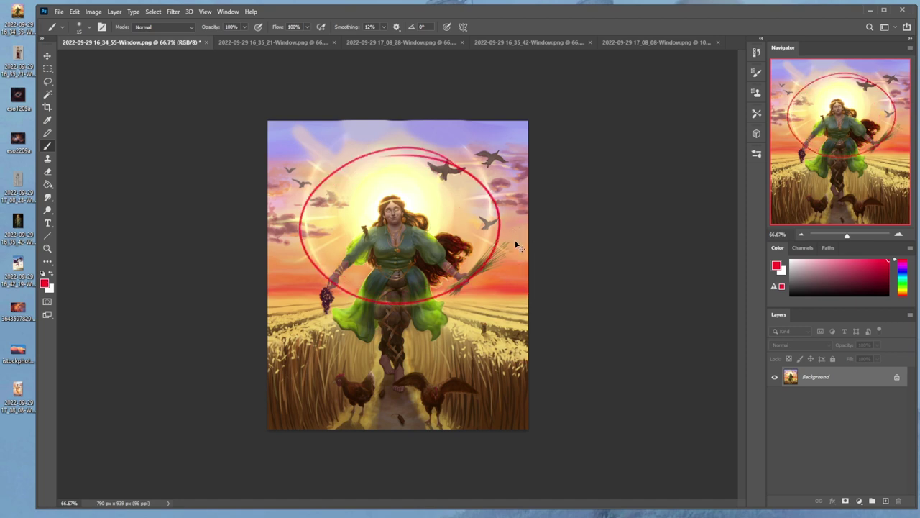
key("ctrl+z")
Step: Cover the leftover light ray in the upper-left sky with sampled peach and lavender, using a much larger brush
left_click(318, 205, "alt")
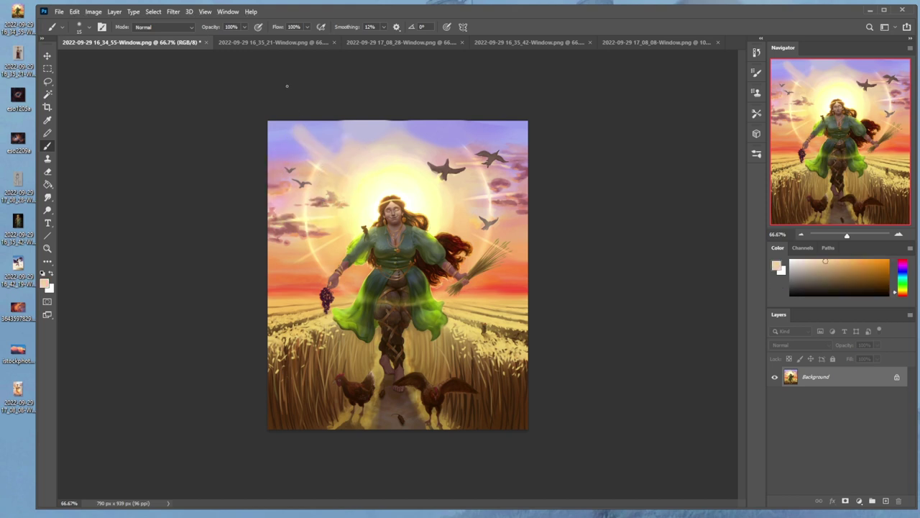
left_click_drag(323, 171, 312, 164)
left_click(290, 146, "alt")
key("bracketright")
key("bracketright")
key("bracketright")
key("bracketright")
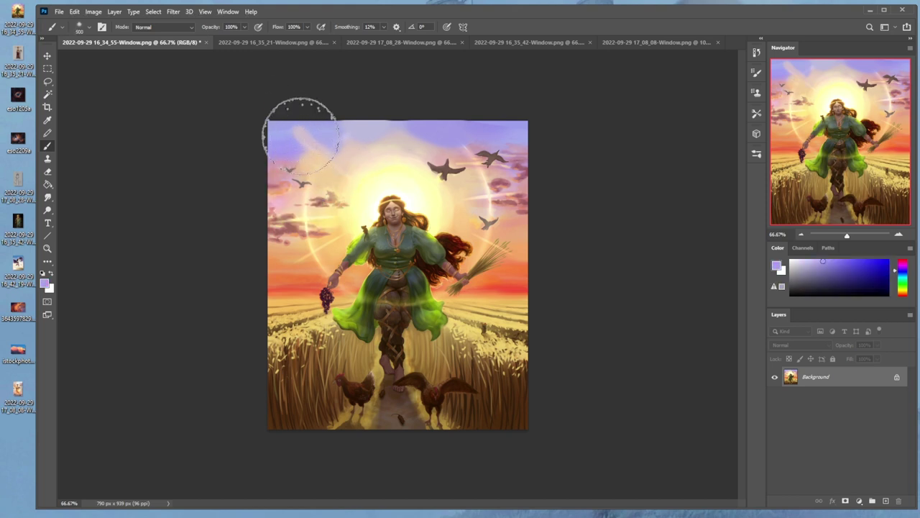
left_click(315, 107)
Step: Reduce the brush to 200 and paint sampled pale sky color over the halo's right arc between the birds
key("bracketleft")
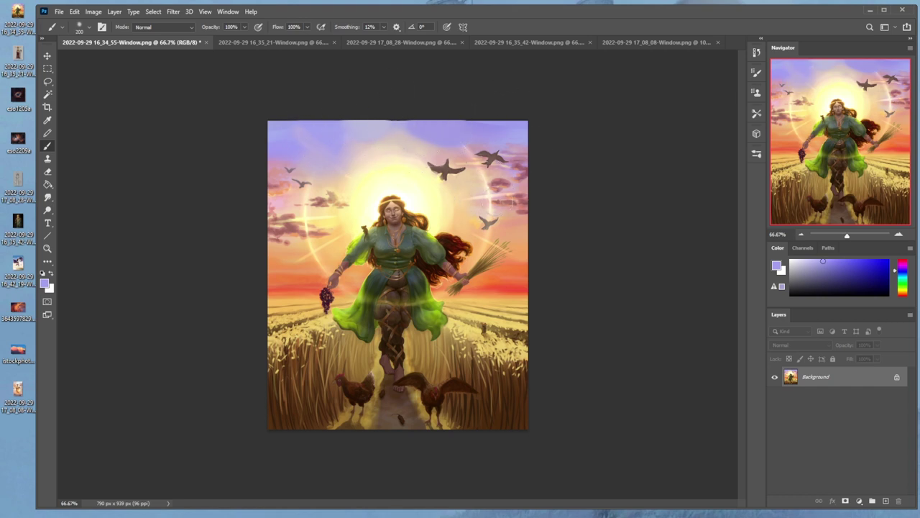
left_click(498, 198, "alt")
mouse_move(490, 190)
left_mouse_down()
mouse_move(466, 170)
mouse_move(462, 140)
left_mouse_up()
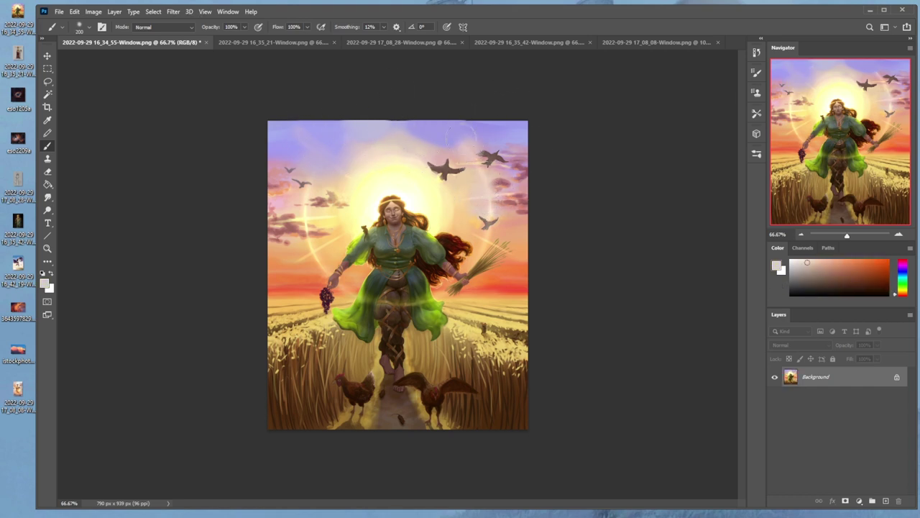
Step: Paint out the halo's left arc beside the clouds, resampling the orange and peach sky tones along it
left_click(319, 246, "alt")
left_click_drag(305, 259, 322, 244)
left_click(314, 245, "alt")
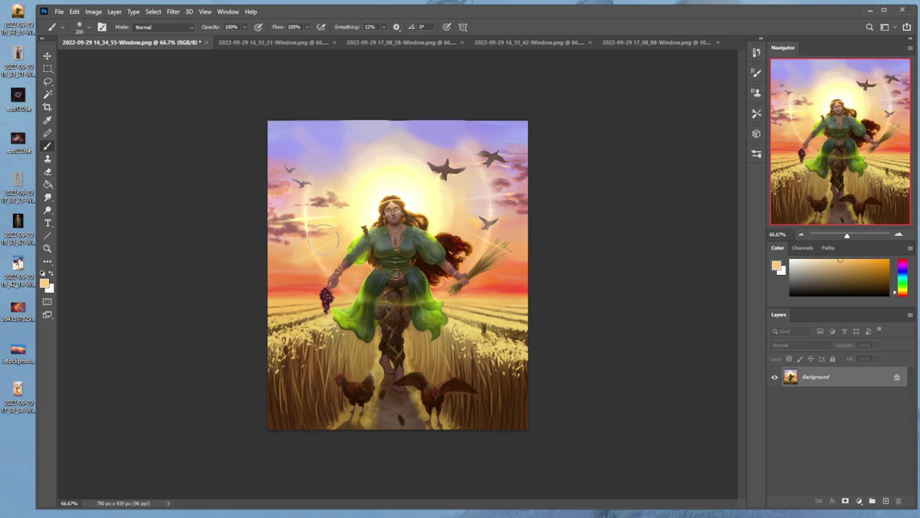
left_click(316, 251)
left_click(311, 239, "alt")
mouse_move(317, 216)
left_mouse_down()
mouse_move(300, 222)
mouse_move(315, 210)
left_mouse_up()
left_click(312, 227, "alt")
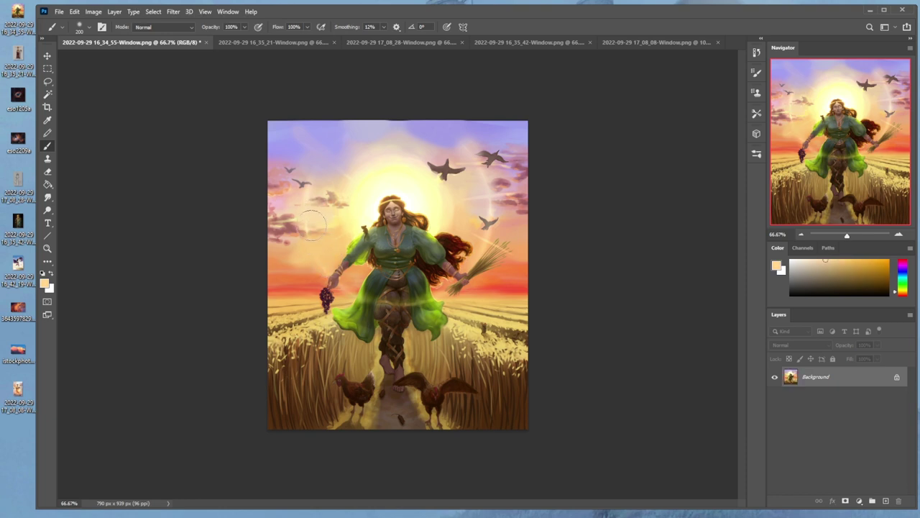
Step: Paint out the rest of the halo's right arc near the lowest bird with sampled sky tones
left_click(357, 283, "alt")
left_click(416, 284, "alt")
left_click(496, 224, "alt")
left_click(501, 205, "alt")
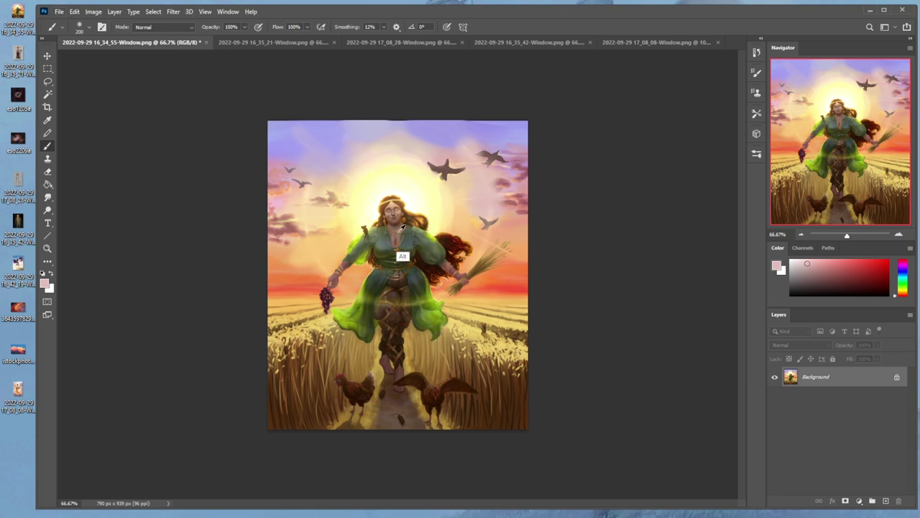
Step: Set the brush to Darken mode and paint sampled dark green and brown over the halo's glow across the skirt and trousers
left_click(368, 239, "alt")
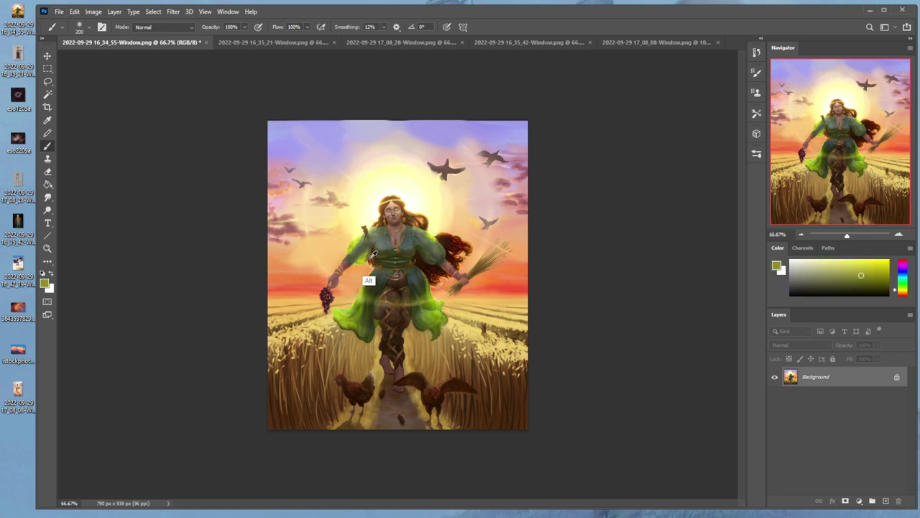
left_click(419, 292, "alt")
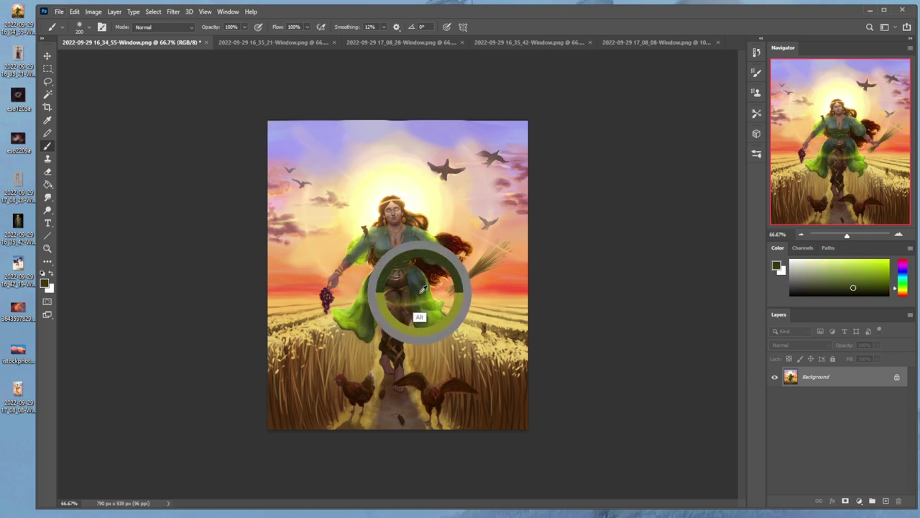
left_click(176, 28)
left_click(164, 76)
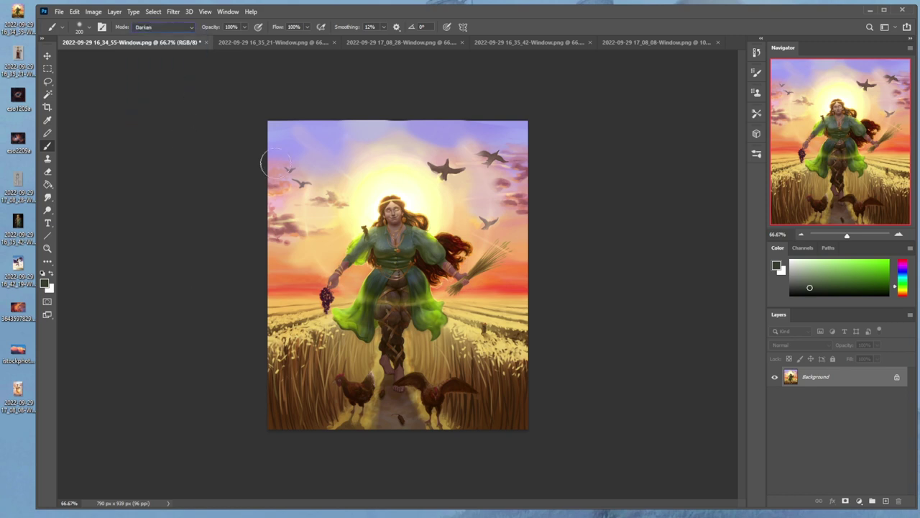
left_click(421, 292, "alt")
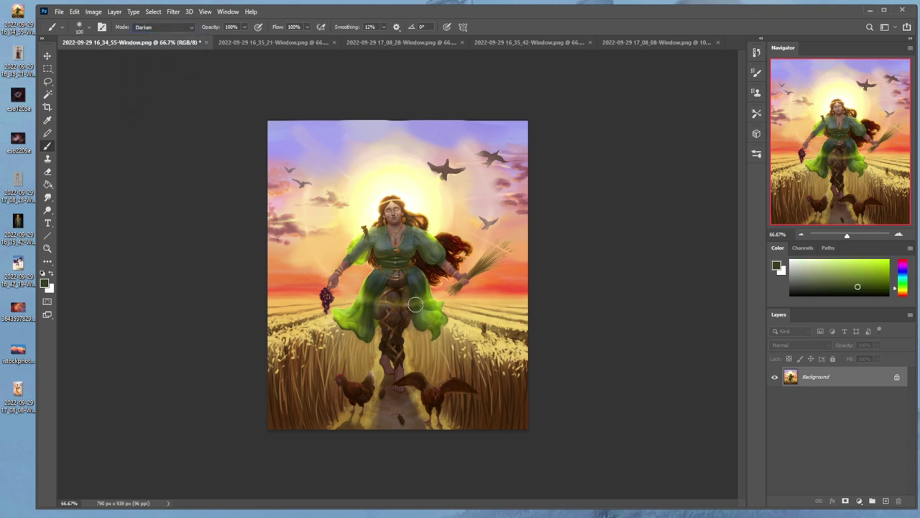
key("bracketright")
key("bracketright")
key("bracketleft")
left_click(399, 291, "alt")
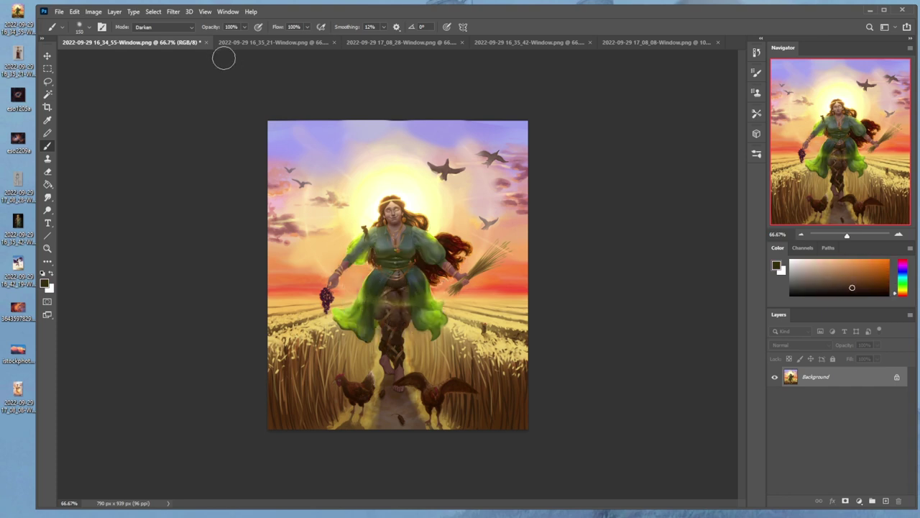
mouse_move(410, 304)
left_mouse_down()
mouse_move(378, 306)
mouse_move(402, 317)
left_mouse_up()
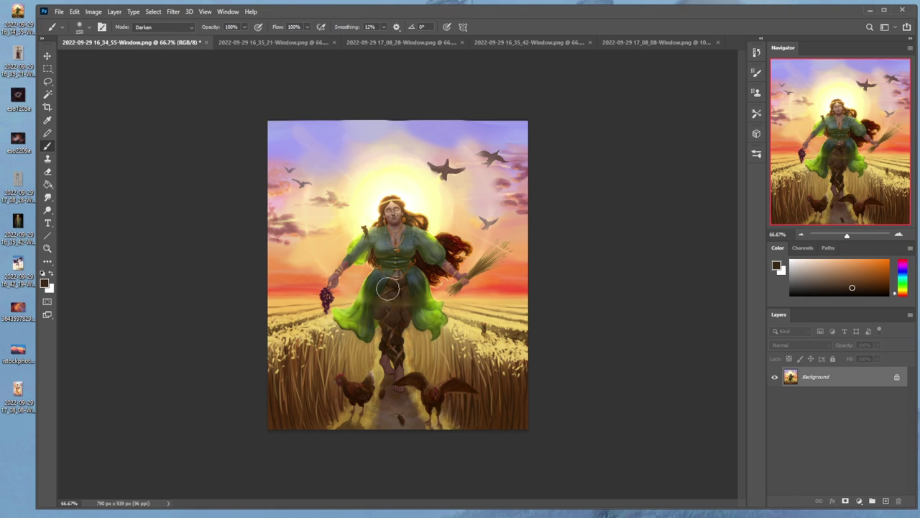
Step: Touch up the halo traces in the sky on both sides with sampled peach, and the trousers with sampled brown
left_click(309, 216, "alt")
left_click(306, 189, "alt")
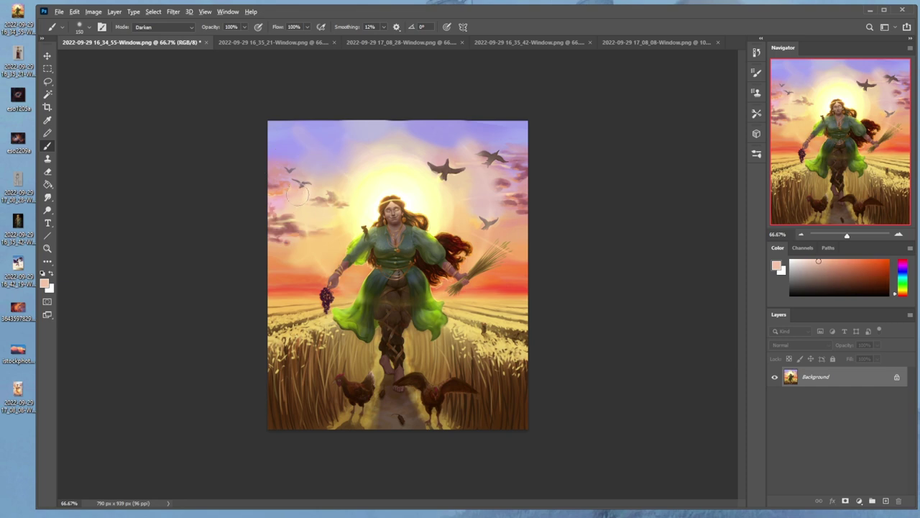
left_click(490, 214, "alt")
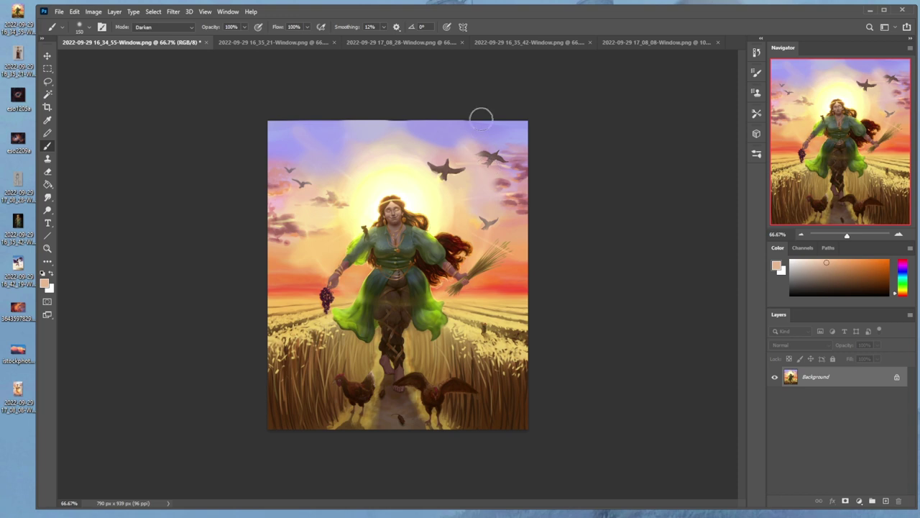
left_click(405, 316, "alt")
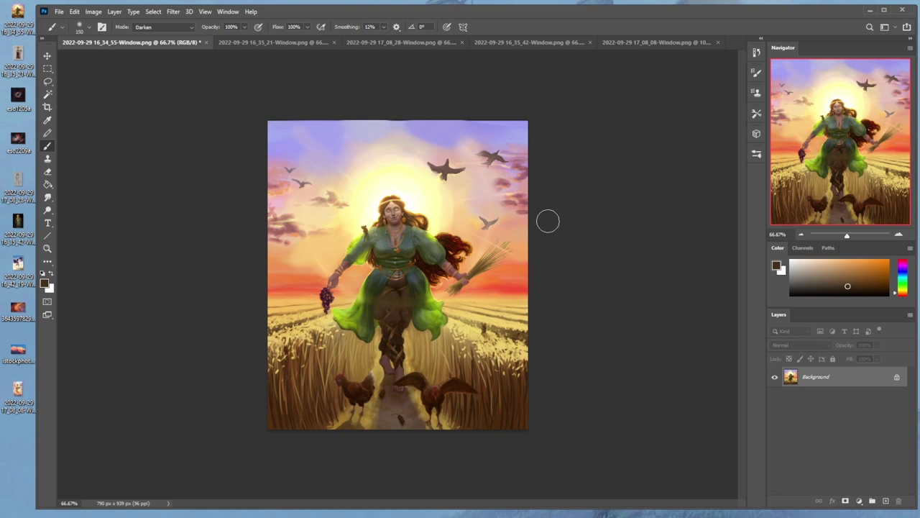
Step: Examine the figure's face and upper body up close, and return to the full painting
key("z")
left_click_drag(354, 188, 440, 225)
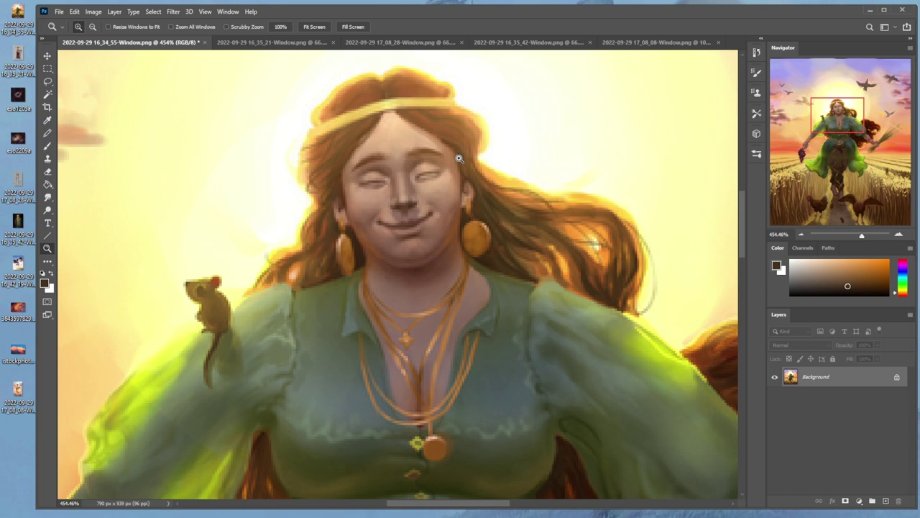
key("ctrl+0")
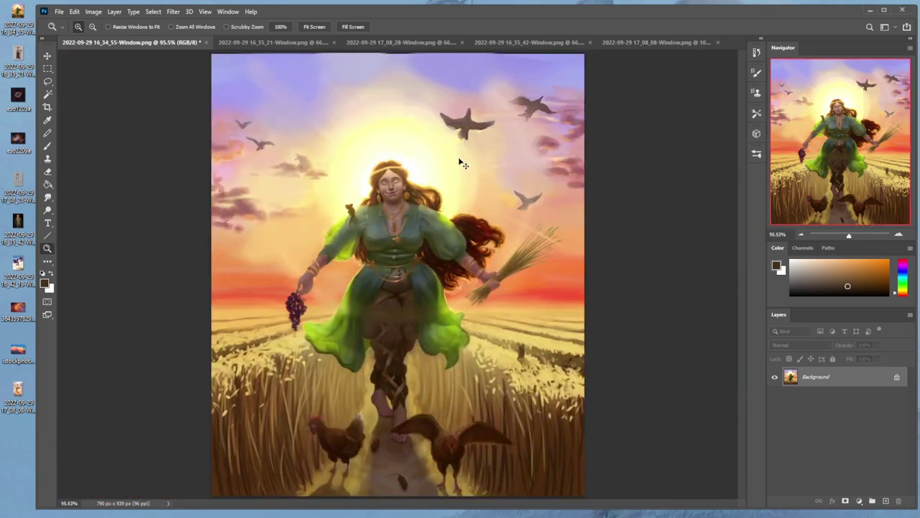
key("ctrl+minus")
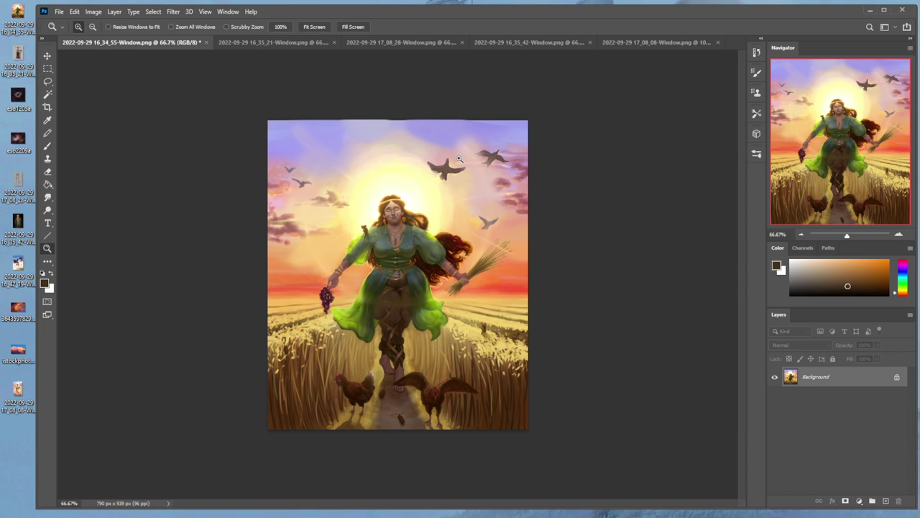
Step: Lasso the wheat field's right edge, copy it to a new layer, and move the copy over the right-hand chicken
key("l")
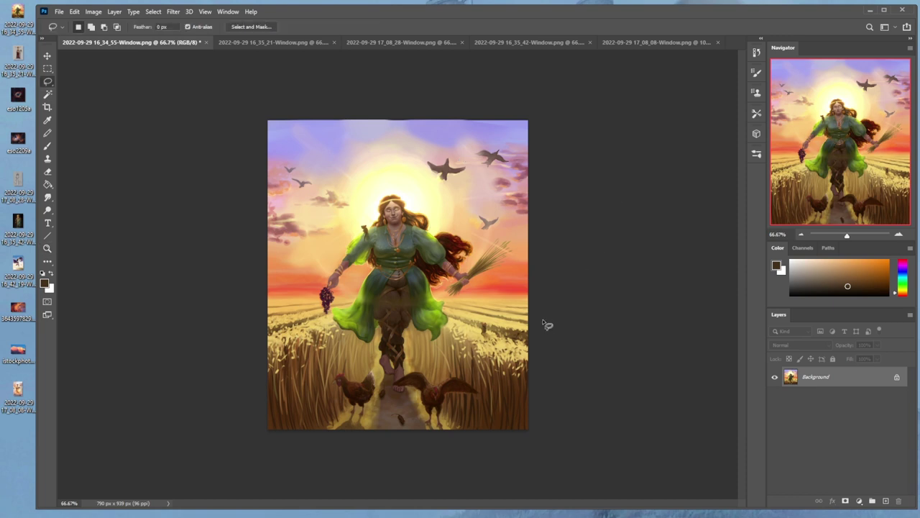
mouse_move(512, 311)
left_mouse_down()
mouse_move(554, 458)
mouse_move(547, 310)
left_mouse_up()
key("ctrl+j")
key("v")
left_click_drag(519, 372, 462, 407)
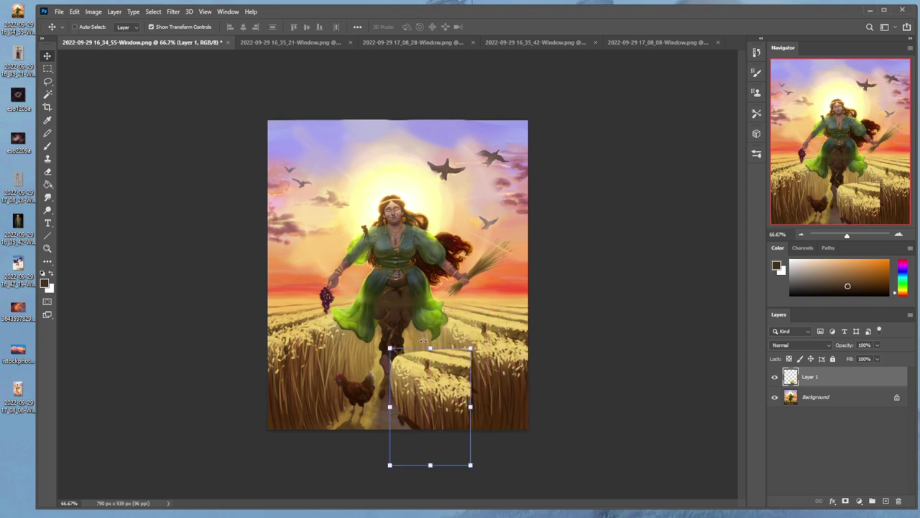
Step: Lasso the wheat at the Background's left edge, copy it to a new layer, and move the copy toward the left-hand chicken
key("l")
left_click(805, 398)
mouse_move(335, 340)
left_mouse_down()
mouse_move(239, 321)
mouse_move(292, 404)
mouse_move(341, 353)
left_mouse_up()
key("ctrl+j")
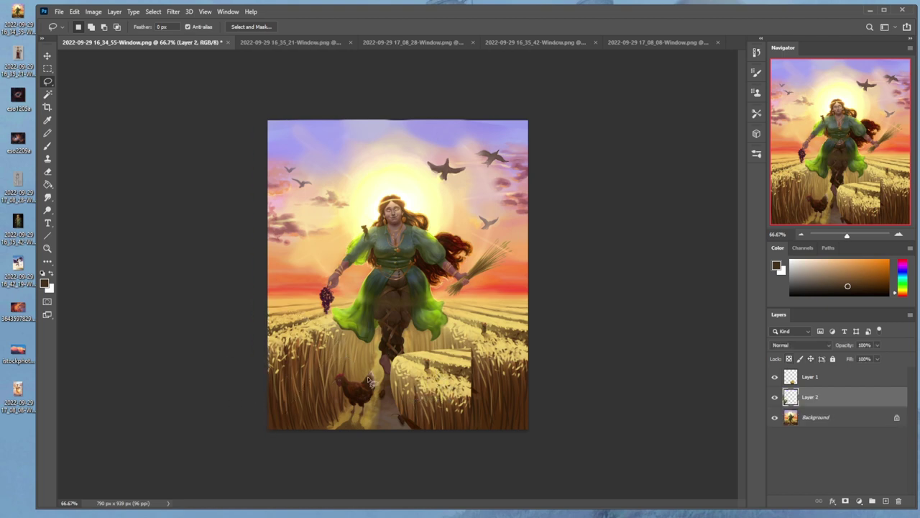
key("v")
mouse_move(282, 344)
left_mouse_down()
mouse_move(351, 386)
mouse_move(337, 387)
left_mouse_up()
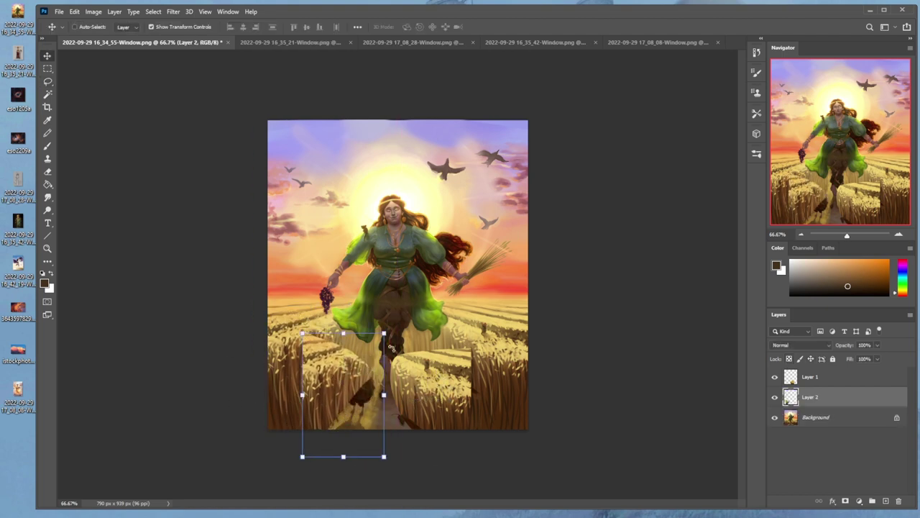
left_click(815, 381)
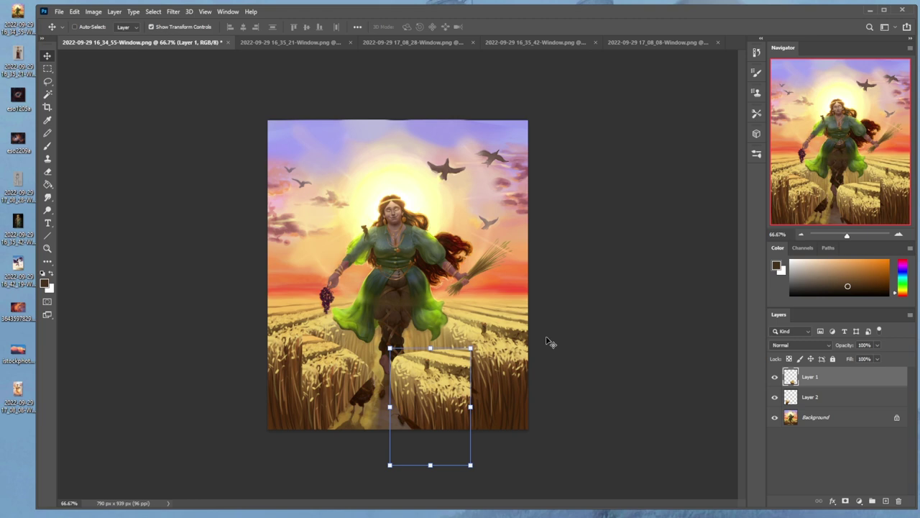
Step: Copy the Background's right-edge wheat to a new layer, bring it to the top, and place it over the path and remaining chicken
left_click(819, 419)
key("l")
mouse_move(496, 308)
left_mouse_down()
mouse_move(568, 425)
mouse_move(628, 250)
left_mouse_up()
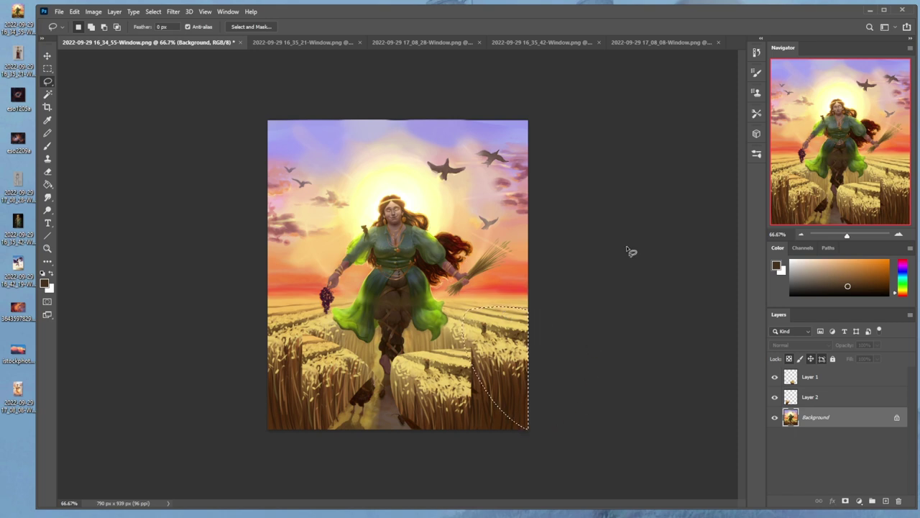
key("ctrl+j")
key("v")
mouse_move(517, 365)
left_mouse_down()
mouse_move(407, 381)
mouse_move(388, 411)
left_mouse_up()
left_click_drag(839, 421, 834, 370)
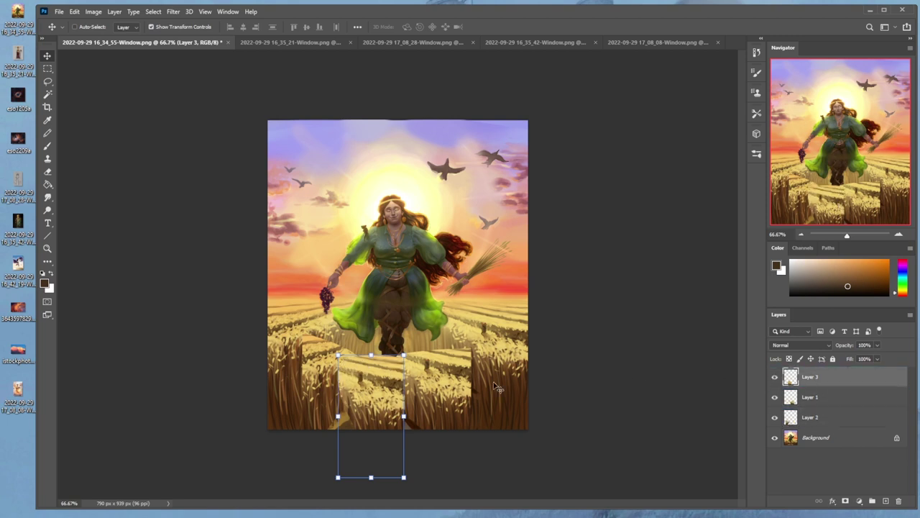
left_click_drag(382, 405, 383, 399)
Step: Erase the hard outer edges of the central wheat patch, adjusting the eraser size between strokes
key("e")
mouse_move(398, 336)
left_mouse_down()
mouse_move(340, 341)
mouse_move(301, 391)
left_mouse_up()
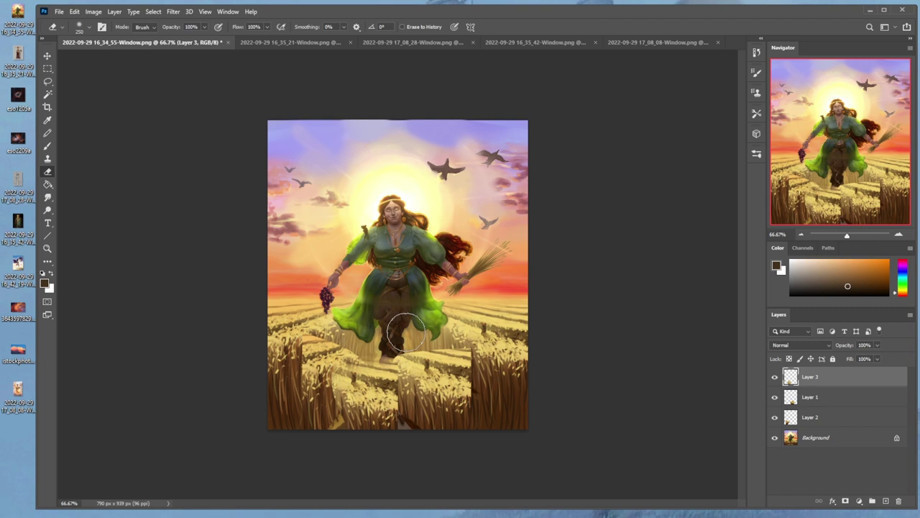
key("ctrl+z")
key("bracketleft")
key("bracketleft")
key("bracketleft")
key("bracketleft")
key("bracketleft")
key("bracketleft")
key("bracketleft")
key("bracketleft")
key("bracketleft")
key("bracketleft")
key("bracketleft")
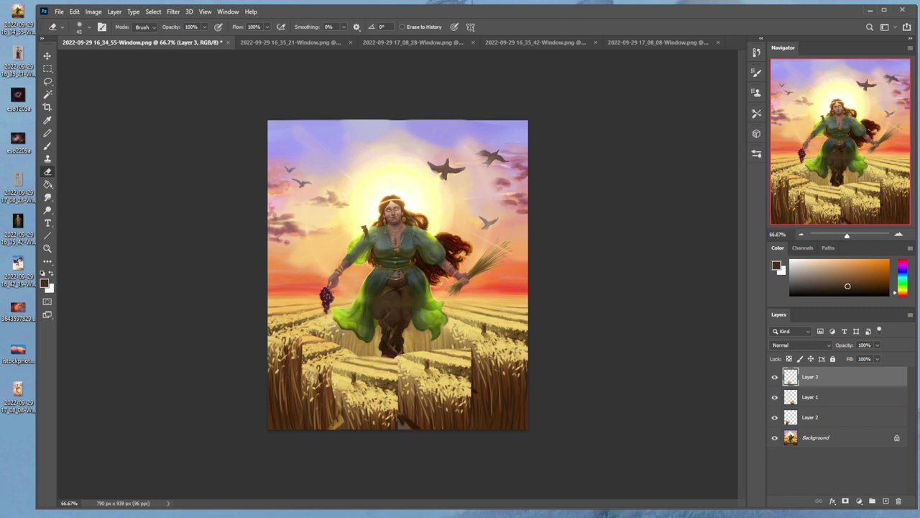
key("bracketright")
key("bracketright")
key("bracketright")
left_click_drag(328, 373, 338, 426)
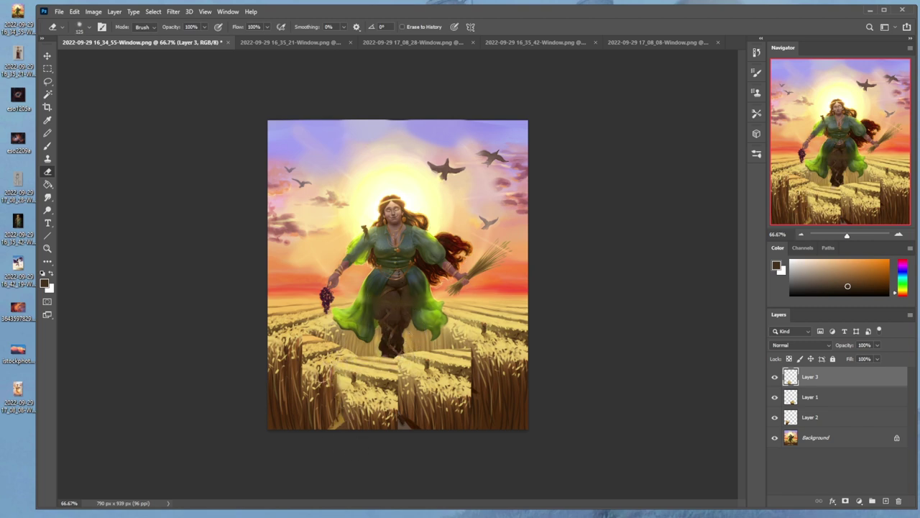
key("bracketright")
key("bracketright")
key("bracketright")
key("bracketright")
mouse_move(398, 383)
left_mouse_down()
mouse_move(400, 432)
mouse_move(309, 427)
left_mouse_up()
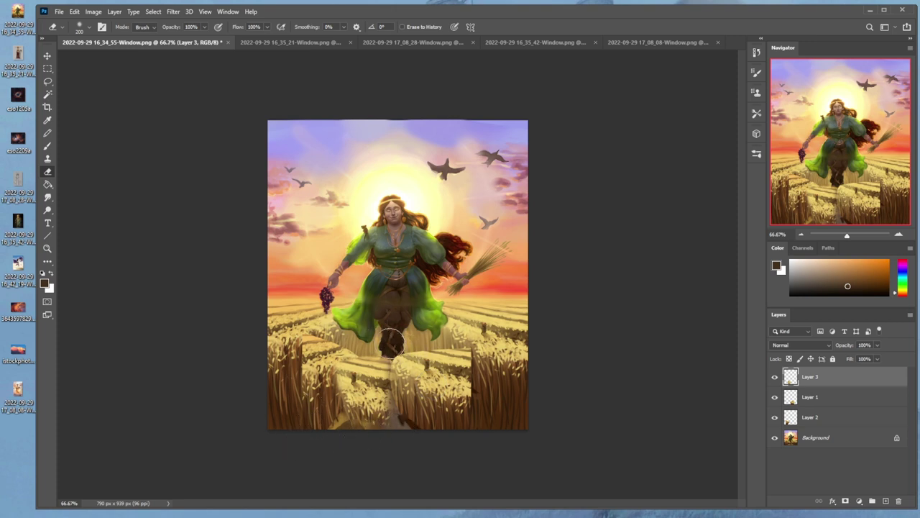
Step: Reduce the eraser to 40 px and erase the hard edges of the right-hand wheat patch on Layer 1
key("bracketleft")
key("bracketleft")
key("bracketleft")
key("bracketleft")
key("bracketleft")
key("bracketleft")
key("bracketleft")
key("bracketleft")
key("bracketleft")
key("bracketleft")
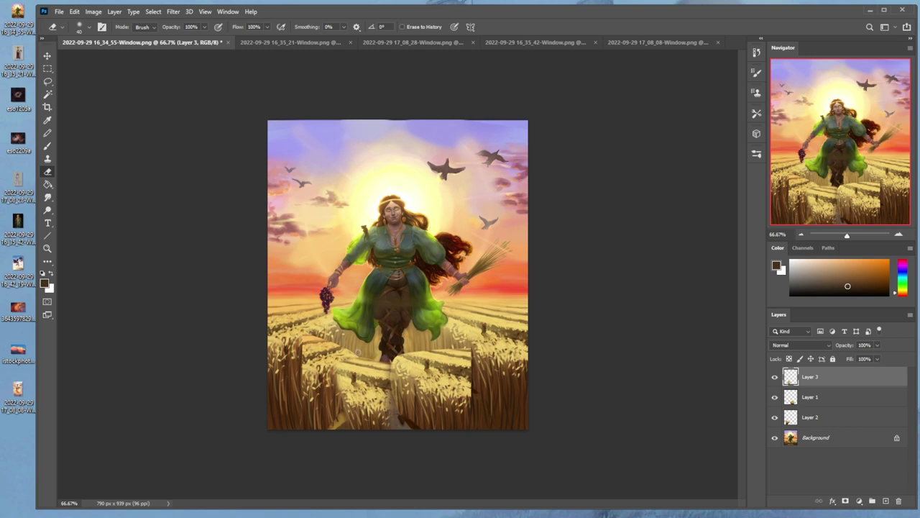
left_click(821, 402)
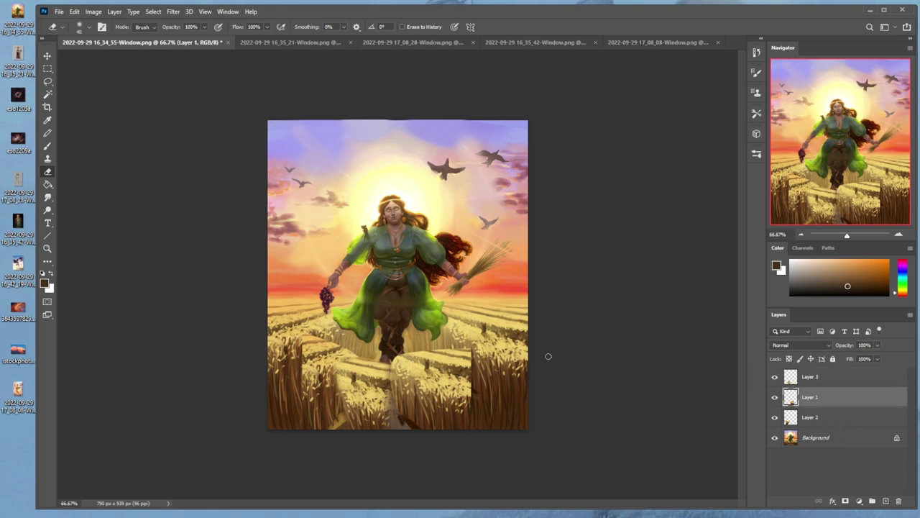
mouse_move(394, 356)
left_mouse_down()
mouse_move(463, 348)
mouse_move(388, 357)
mouse_move(394, 405)
mouse_move(412, 432)
mouse_move(421, 418)
mouse_move(424, 430)
left_mouse_up()
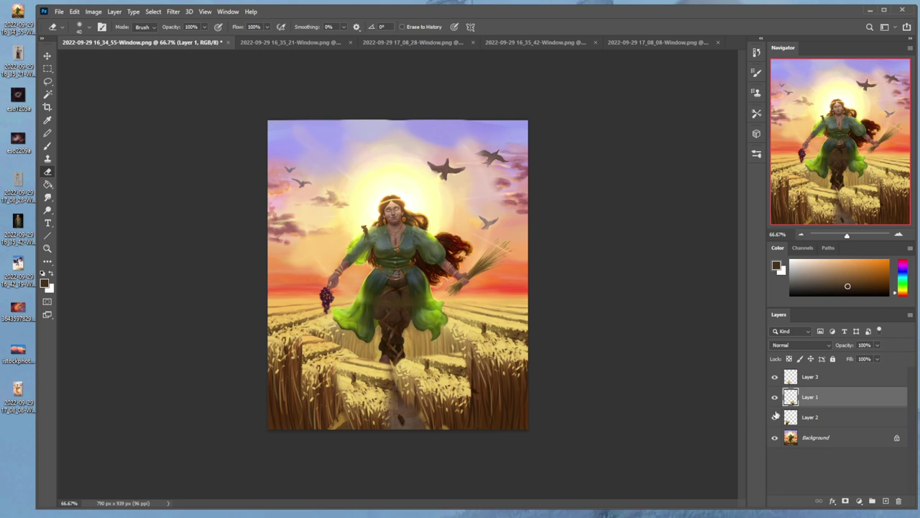
Step: Check the wheat patches by toggling their layers, and erase the upper edge of the left-hand patch on Layer 2
left_click(774, 376)
left_click(774, 377)
left_click(819, 418)
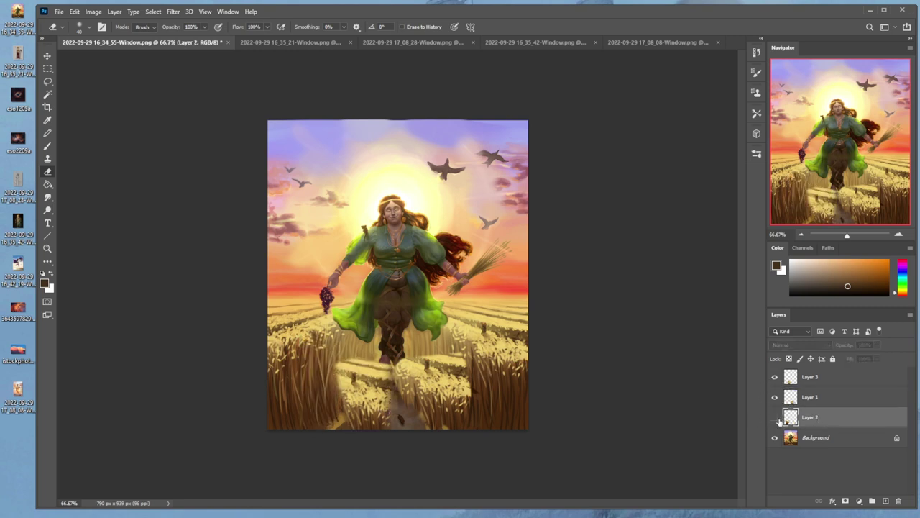
left_click(774, 417)
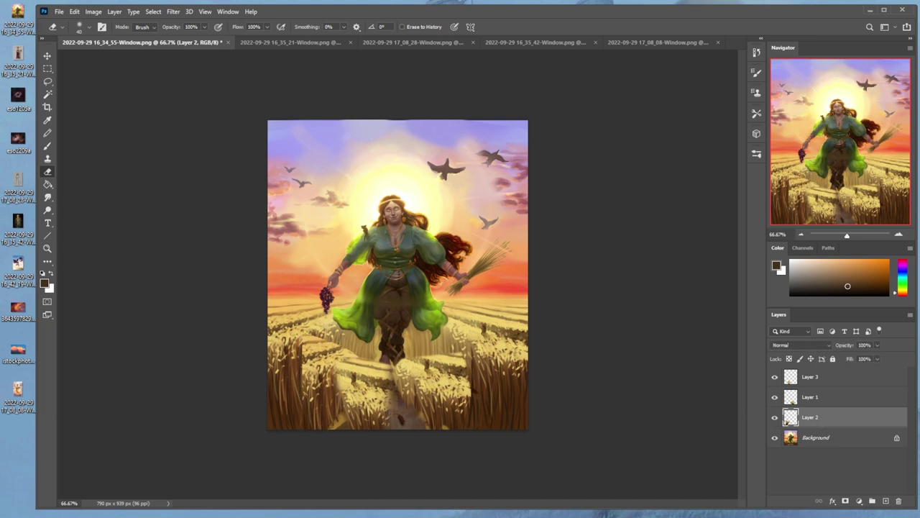
left_click_drag(314, 338, 357, 352)
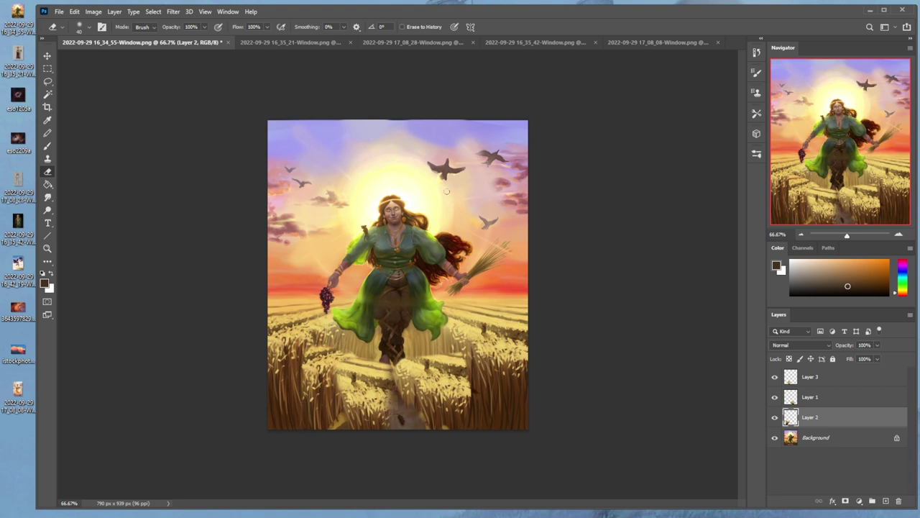
Step: Duplicate Layer 2's wheat patch to the top of the layer stack and move the copy over the path below the figure
left_click(774, 417)
left_click(774, 417)
left_click(774, 419)
left_click(775, 420)
left_click_drag(830, 421, 831, 371)
key("v")
left_click_drag(348, 380, 375, 394)
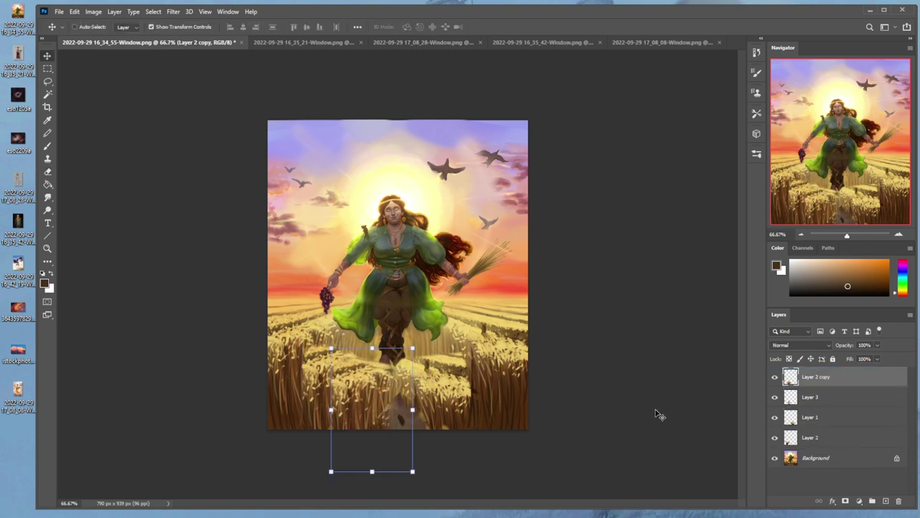
key("ctrl+v")
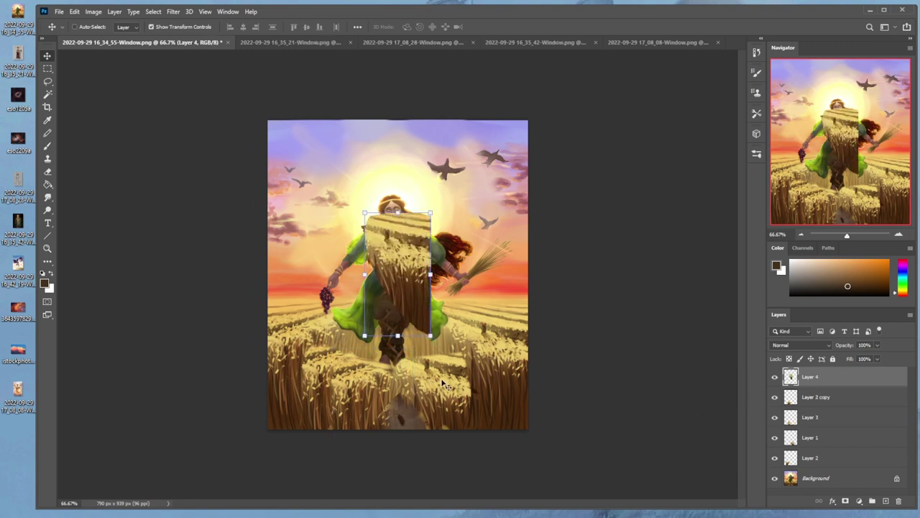
left_click_drag(406, 287, 422, 427)
key("ctrl+z")
left_click(833, 401)
key("ctrl+z")
Step: Duplicate the top wheat patch and move the copy over the remaining bare path below the figure's feet
left_click(774, 377)
left_click(774, 376)
key("ctrl+j")
left_click_drag(370, 402, 420, 410)
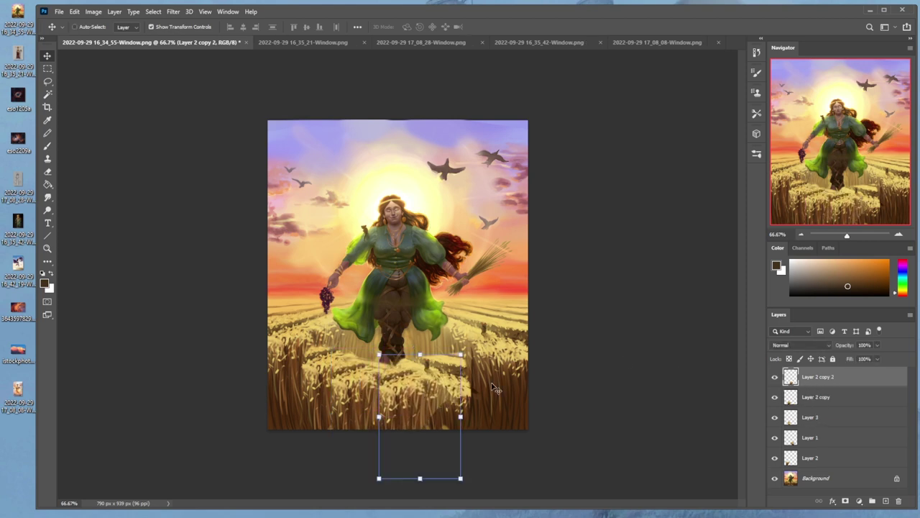
left_click_drag(430, 399, 379, 368)
key("e")
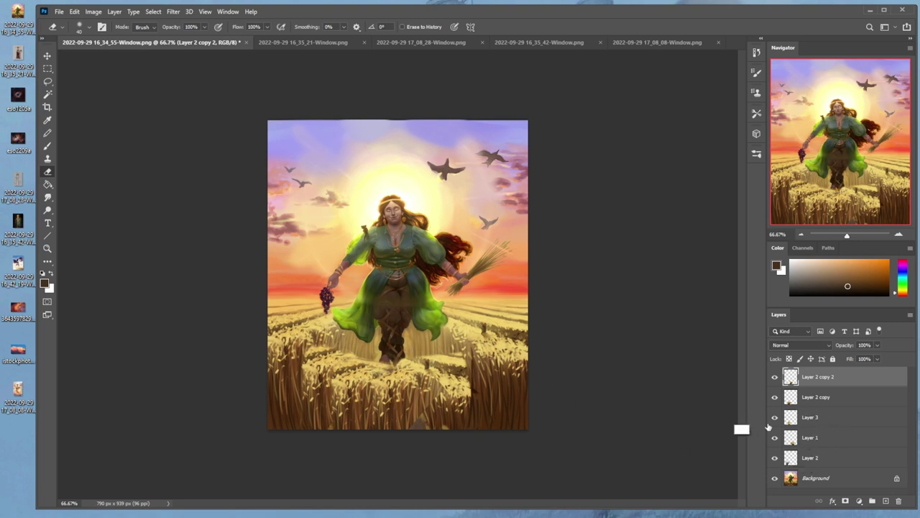
key("ctrl+v")
key("v")
key("ctrl+z")
Step: Duplicate Layer 2 copy 2, move the new wheat patch over the last bare gap at the canvas's lower edge, and erase its hard edges
left_click(825, 401)
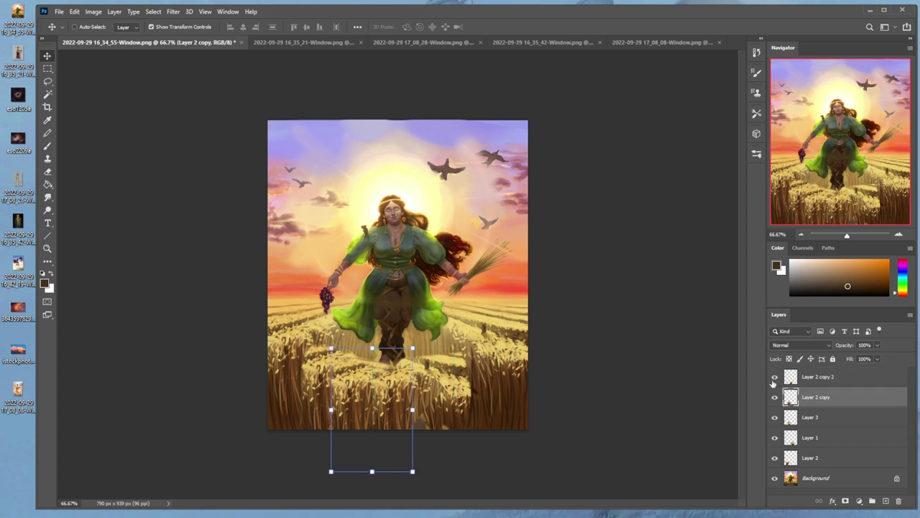
left_click(774, 378)
left_click(774, 377)
left_click(834, 379)
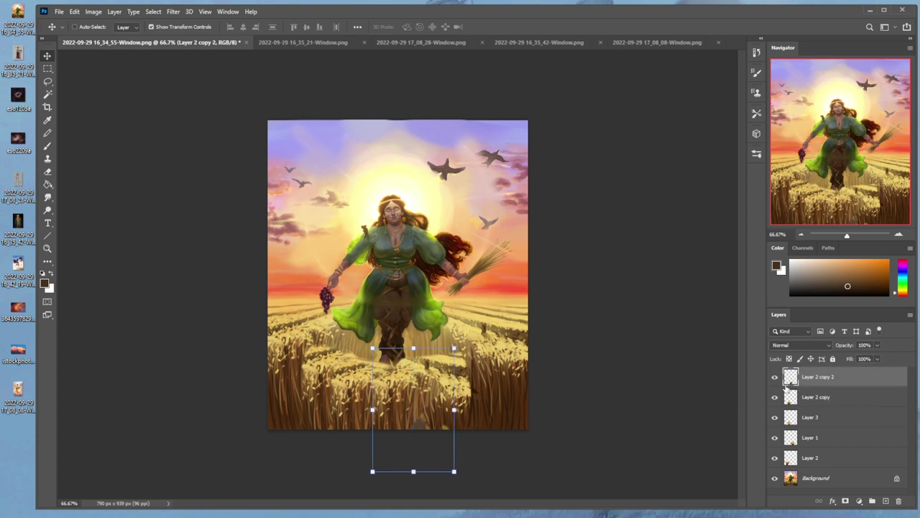
key("ctrl+j")
mouse_move(412, 397)
left_mouse_down()
mouse_move(413, 410)
mouse_move(436, 421)
mouse_move(440, 406)
left_mouse_up()
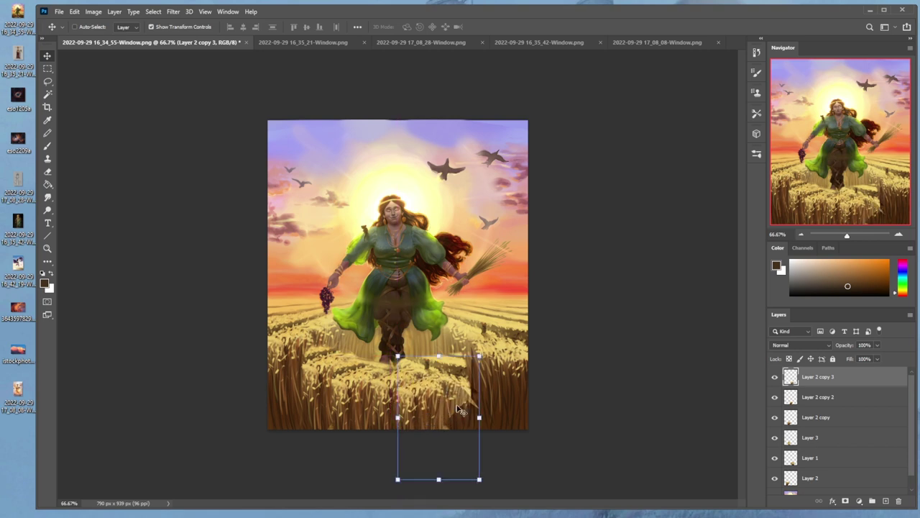
key("e")
left_click_drag(459, 402, 430, 438)
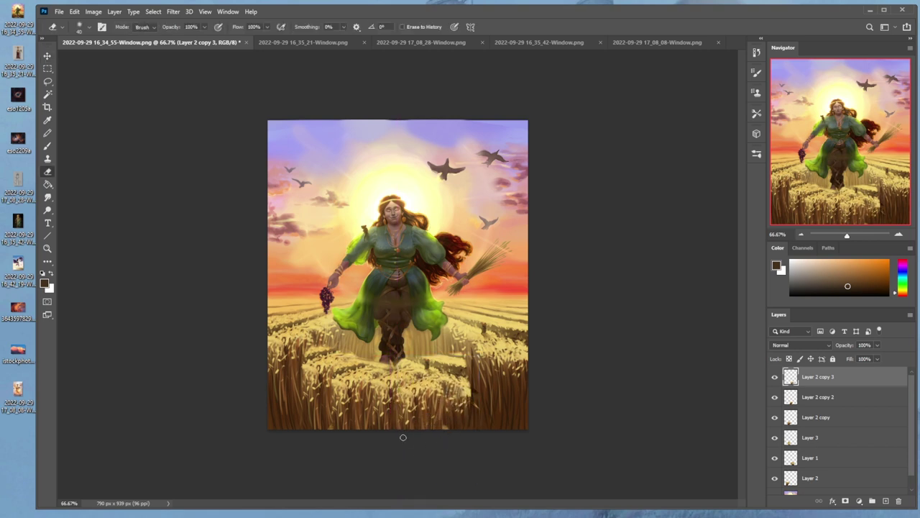
left_click(775, 376)
left_click(774, 376)
left_click(775, 400)
left_click(775, 400)
Step: Merge all the wheat patch layers down into the Background
right_click(816, 479)
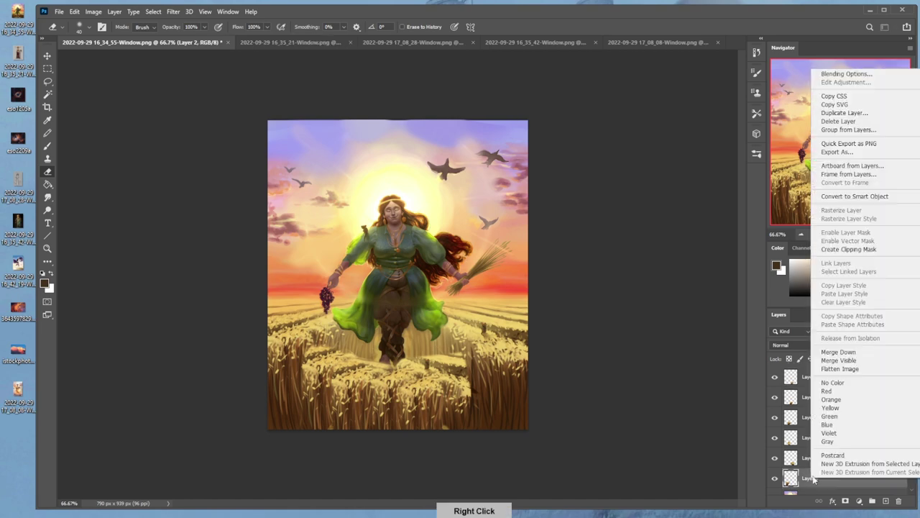
left_click(845, 354)
right_click(818, 451)
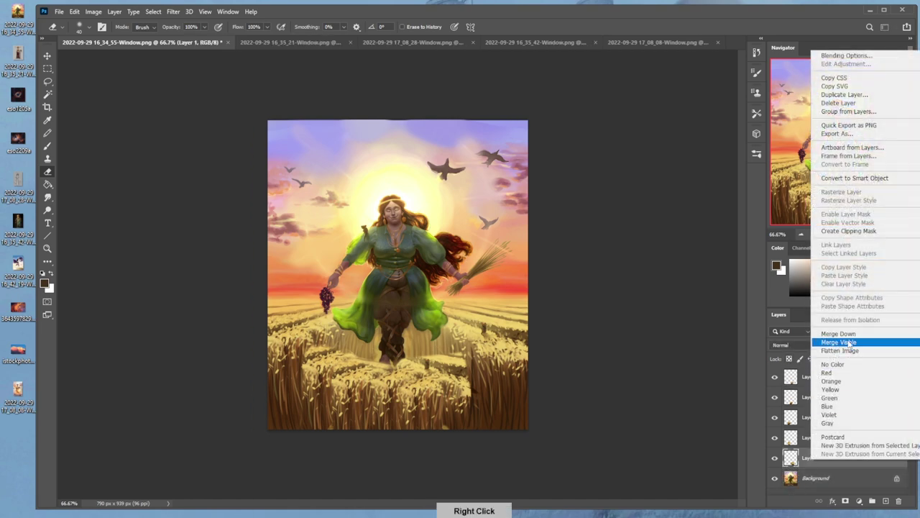
left_click(841, 345)
right_click(811, 440)
left_click(838, 321)
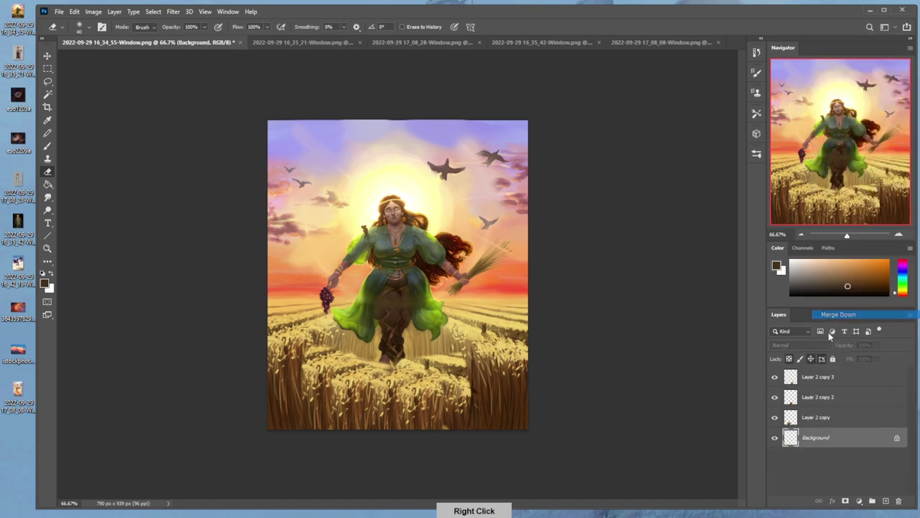
right_click(807, 420)
left_click(835, 298)
right_click(818, 396)
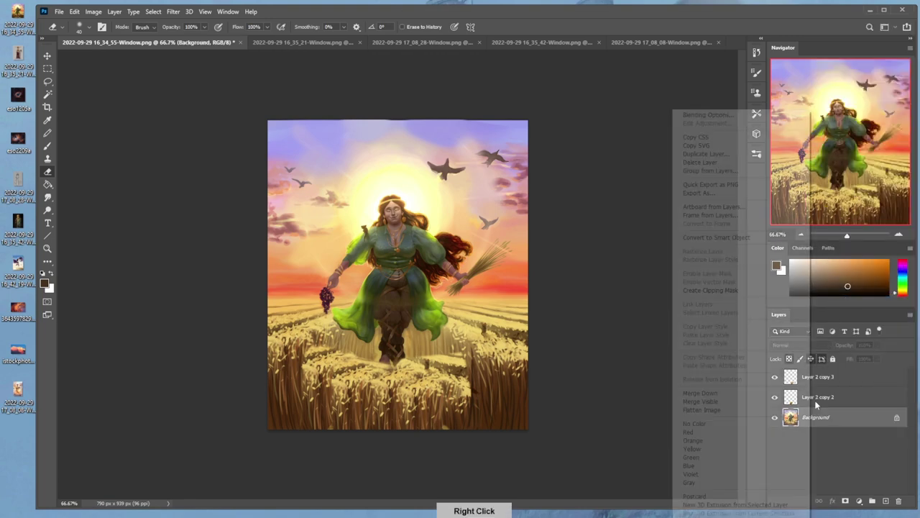
left_click(772, 392)
right_click(818, 377)
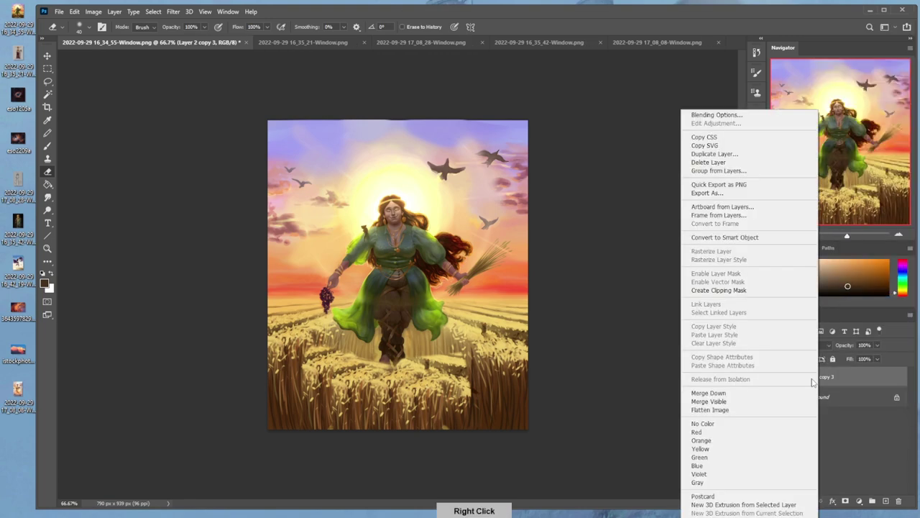
left_click(748, 393)
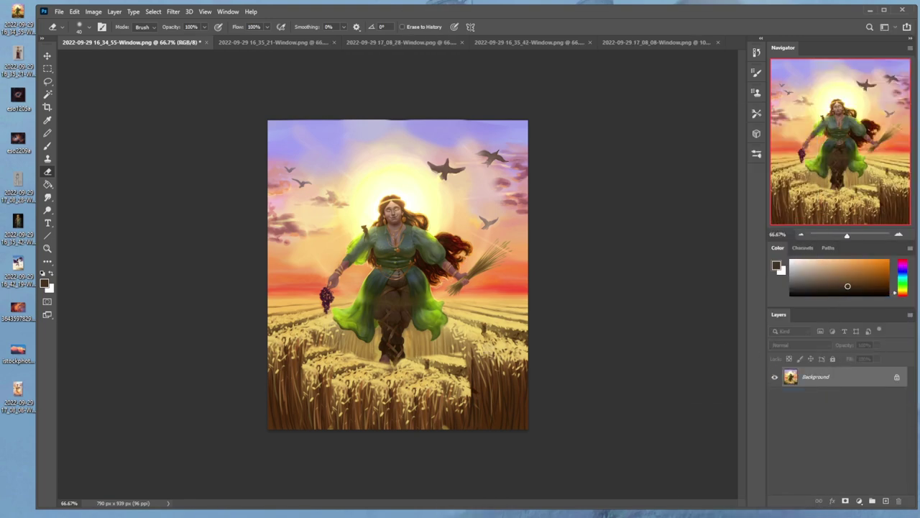
Step: Paste the copied wheat patch, place it over the seam in the field's right half, and erase its edges to blend it
key("ctrl+v")
key("v")
left_click_drag(392, 327, 456, 391)
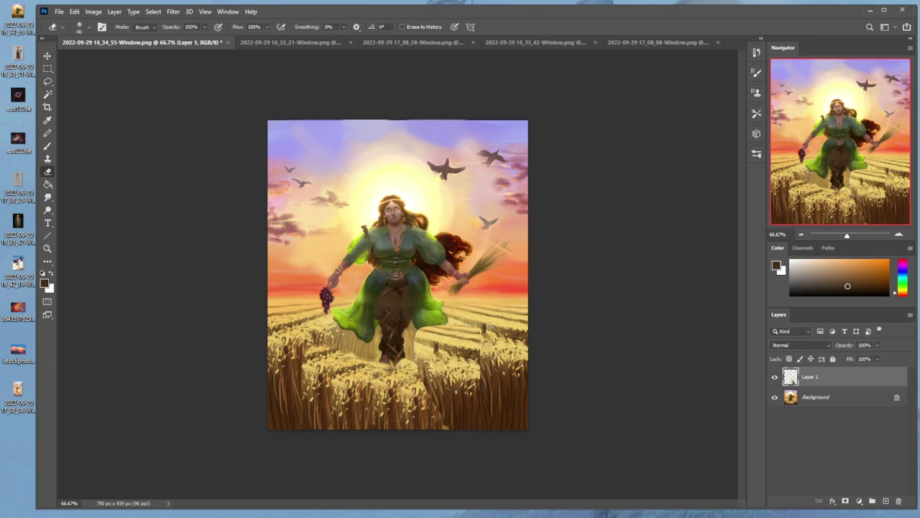
left_click_drag(443, 332, 423, 352)
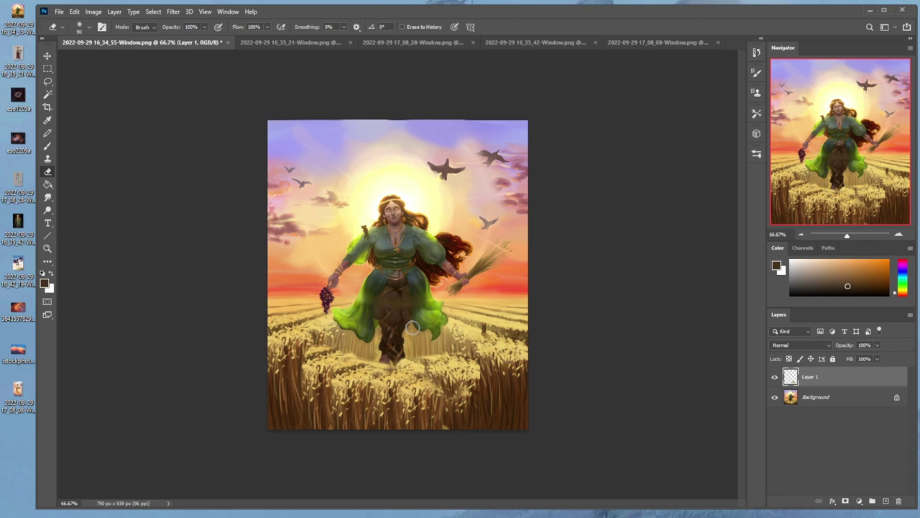
mouse_move(412, 328)
left_mouse_down()
mouse_move(381, 311)
mouse_move(399, 349)
mouse_move(391, 298)
mouse_move(396, 309)
mouse_move(421, 260)
mouse_move(372, 278)
mouse_move(412, 293)
mouse_move(372, 284)
mouse_move(401, 266)
left_mouse_up()
Step: Sample pale yellow from the glow around the sun and paint with it in Darken mode at 64% brush opacity
key("z")
left_click_drag(303, 177, 482, 343)
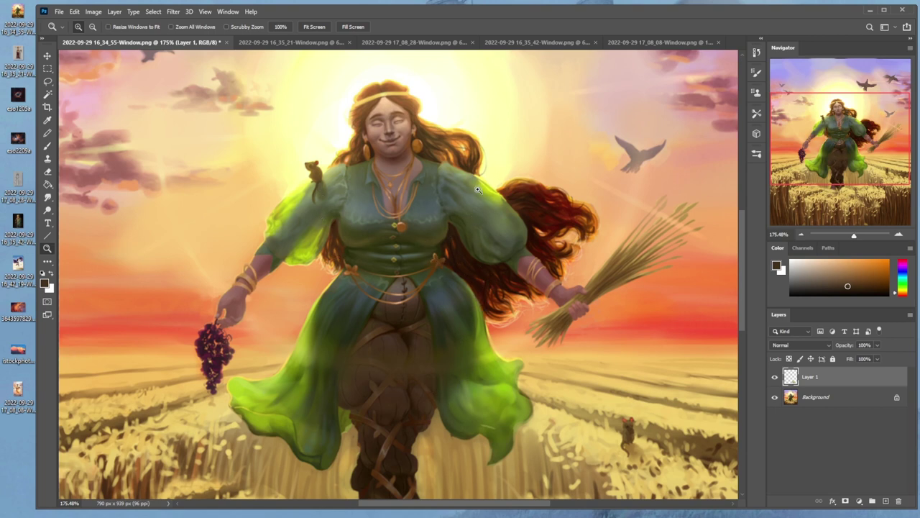
key("ctrl+minus")
left_click(384, 203, "alt")
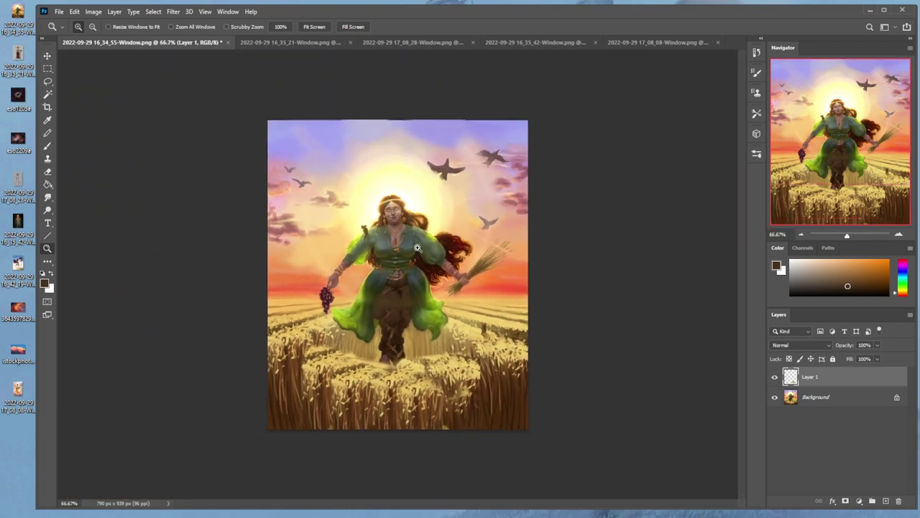
key("b")
left_click(433, 194, "alt")
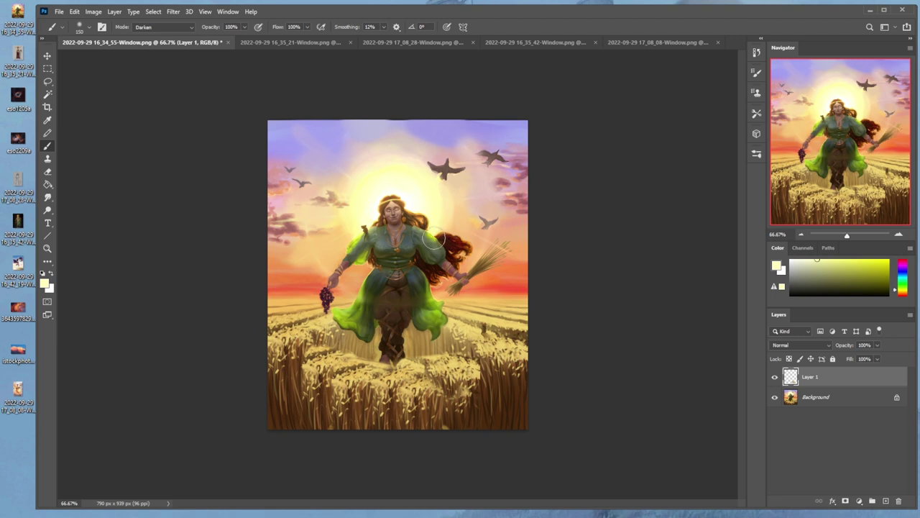
key("6")
key("4")
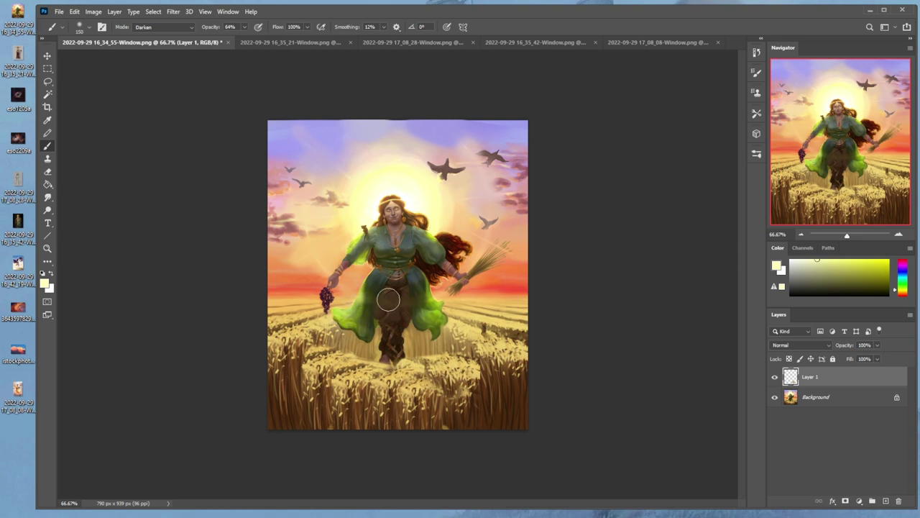
left_click(441, 192, "alt")
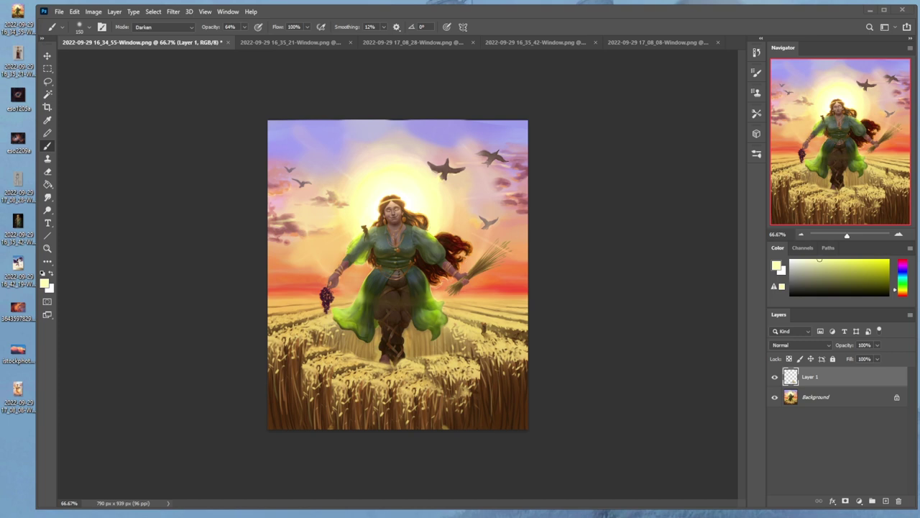
Step: Compare the painting's original opened state with the latest edit through the history, ending on the most recent brush stroke
left_click(756, 52)
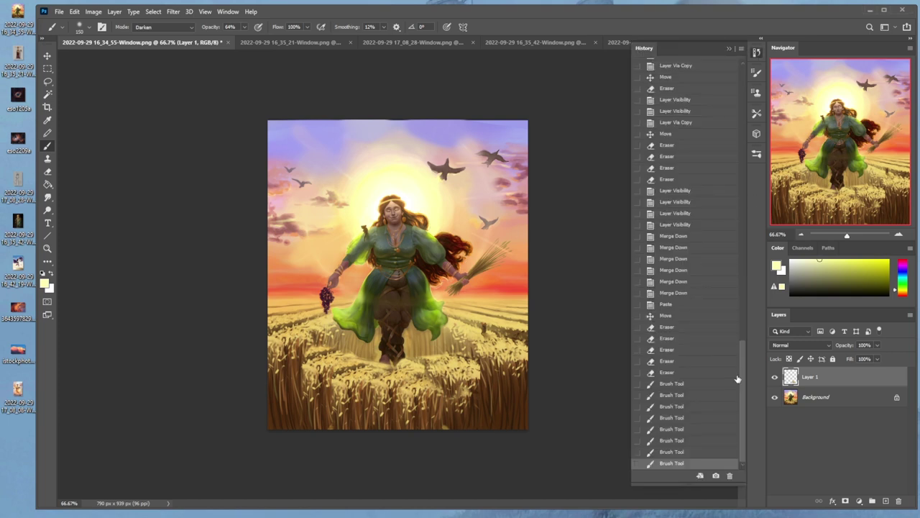
left_click_drag(737, 377, 765, 263)
scroll(704, 216, "up", 10)
left_click(719, 72)
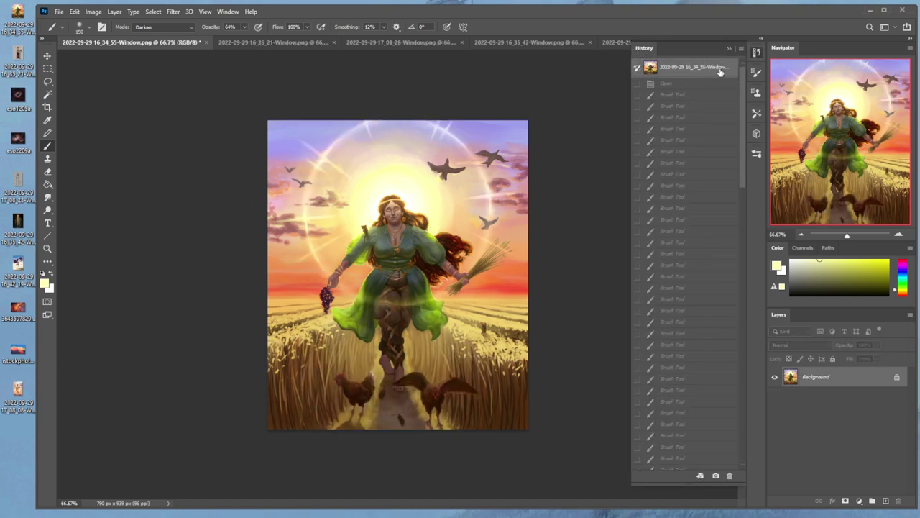
scroll(731, 254, "down", 10)
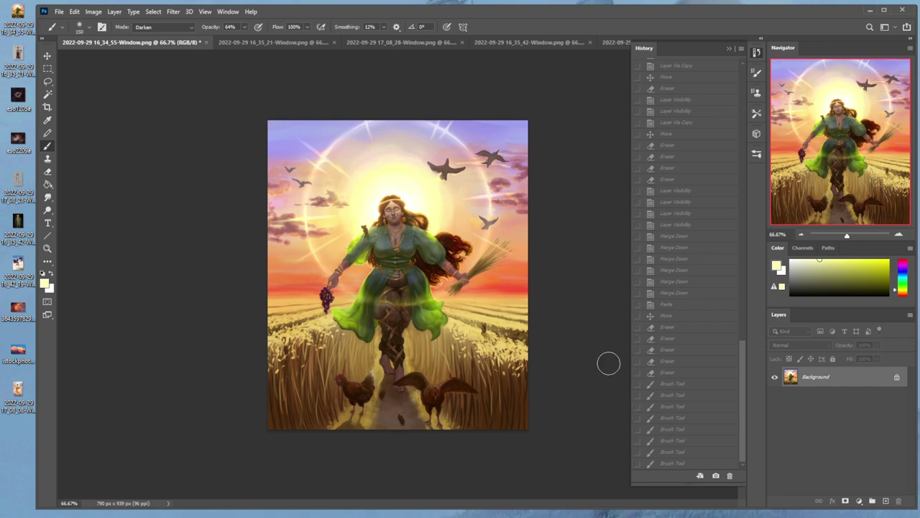
left_click(672, 462)
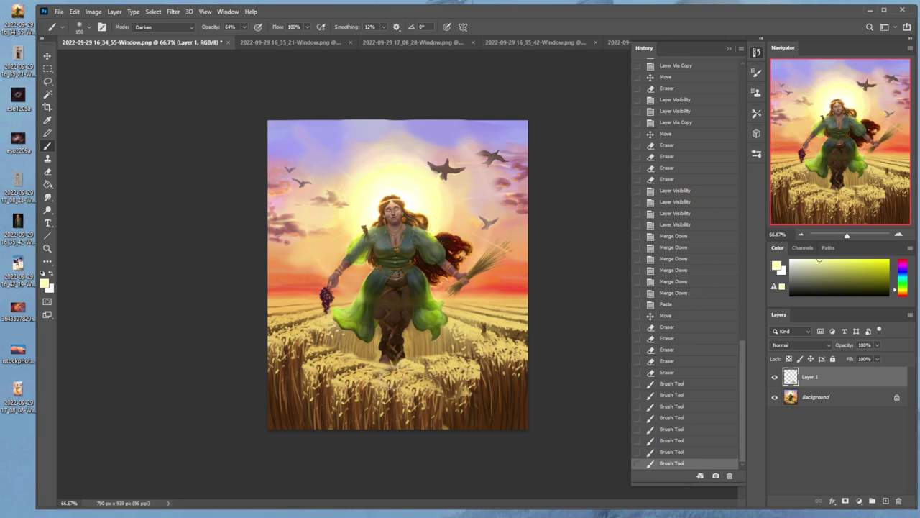
left_click(729, 48)
Step: Merge Layer 1 down into the Background and open the result in the Liquify filter
right_click(813, 377)
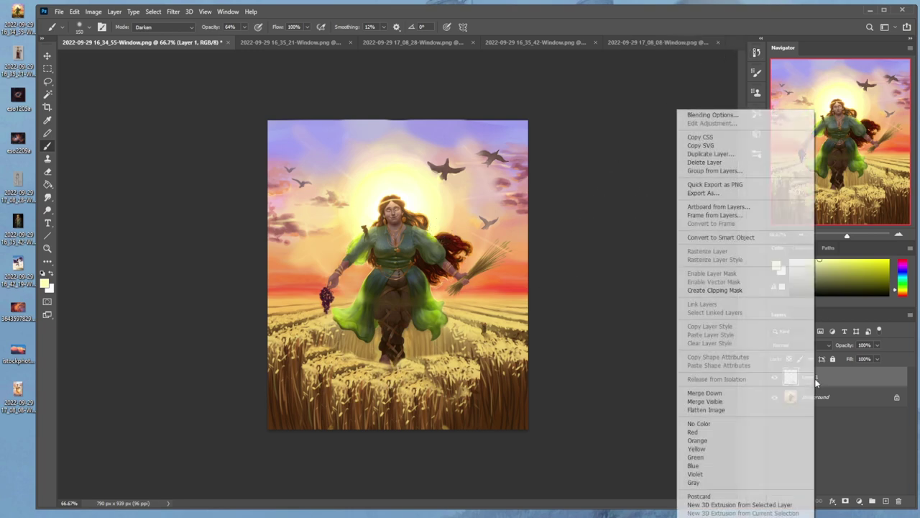
left_click(748, 391)
left_click(172, 12)
left_click(207, 104)
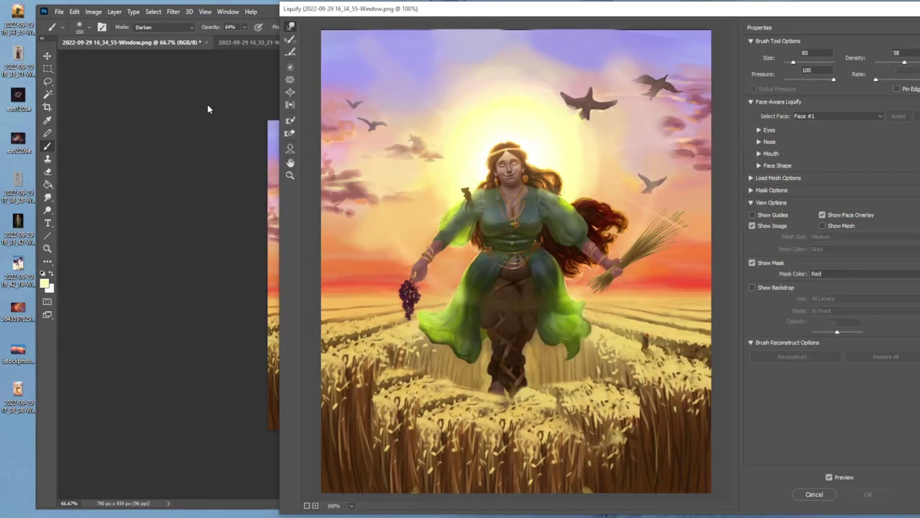
Step: Warp the wheat right of the figure downward with a size 250 Liquify brush
key("bracketright")
key("bracketright")
key("bracketright")
key("bracketright")
key("bracketright")
key("bracketright")
key("bracketright")
left_click_drag(638, 356, 628, 388)
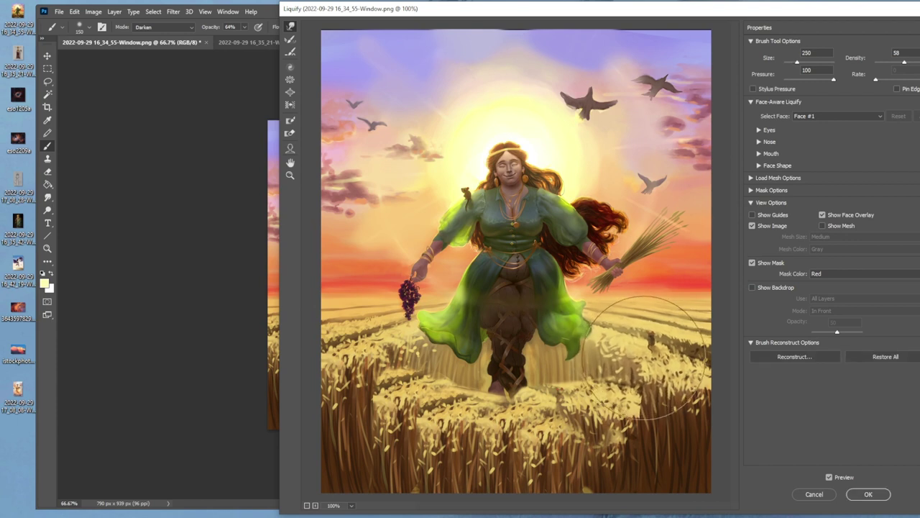
Step: Push the wheat on the field's left side and lower edge into a smoother curve, using a Liquify brush of about 175
key("bracketleft")
key("bracketleft")
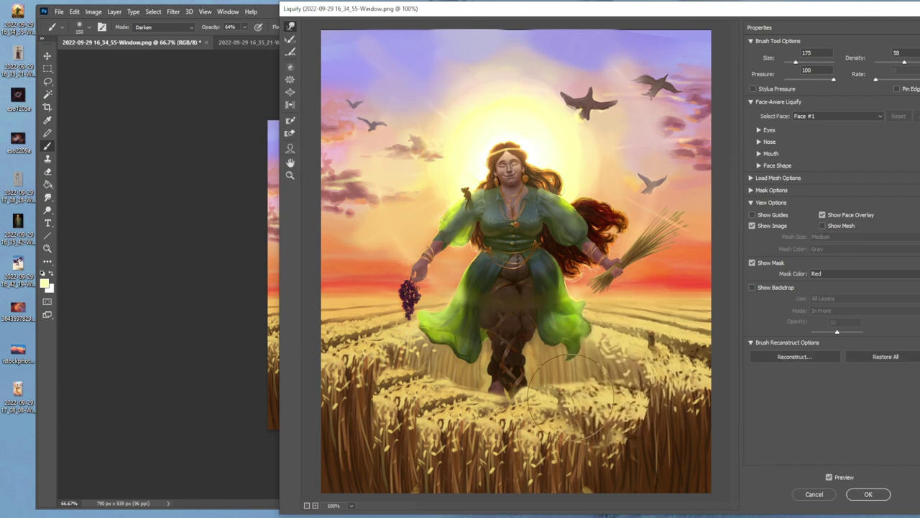
left_click_drag(429, 395, 424, 389)
key("bracketright")
key("bracketright")
key("bracketright")
mouse_move(394, 458)
left_mouse_down()
mouse_move(406, 496)
mouse_move(400, 459)
left_mouse_up()
key("bracketleft")
key("bracketleft")
mouse_move(324, 451)
left_mouse_down()
mouse_move(312, 447)
mouse_move(322, 480)
left_mouse_up()
key("bracketleft")
key("bracketright")
key("bracketright")
key("bracketright")
key("bracketright")
key("bracketright")
key("bracketright")
key("bracketright")
key("bracketright")
key("bracketleft")
key("bracketleft")
key("bracketleft")
key("bracketleft")
key("bracketleft")
key("bracketleft")
key("bracketleft")
key("bracketleft")
key("bracketleft")
key("bracketleft")
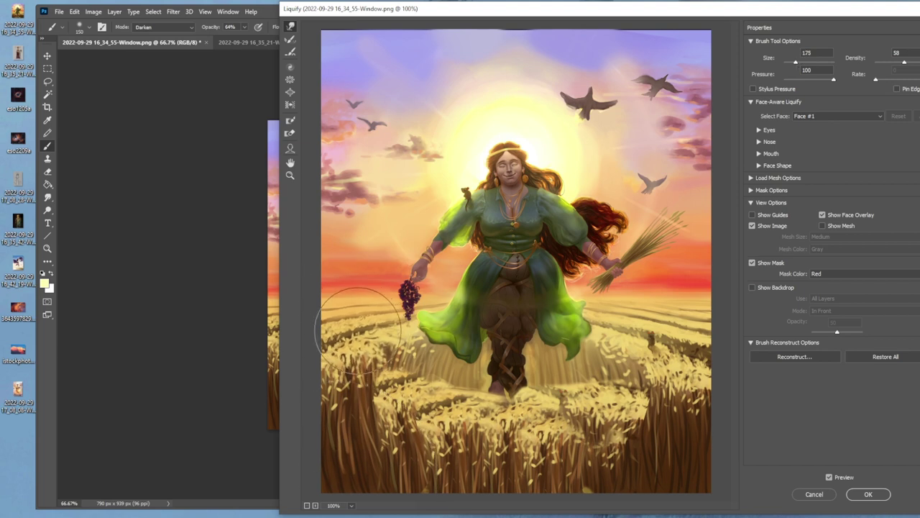
left_click_drag(381, 332, 392, 346)
Step: Reshape the field's right side into a matching curve with larger Liquify brushes of 400 and 300, and apply the filter
key("bracketright")
key("bracketright")
key("bracketright")
key("bracketright")
key("bracketright")
key("bracketright")
key("bracketright")
key("bracketright")
key("bracketright")
key("bracketright")
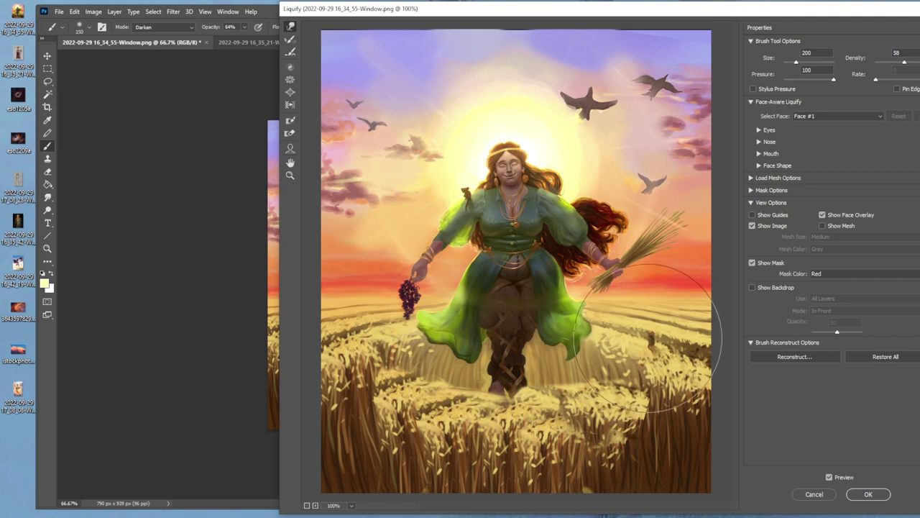
key("bracketleft")
key("bracketleft")
key("bracketleft")
key("bracketleft")
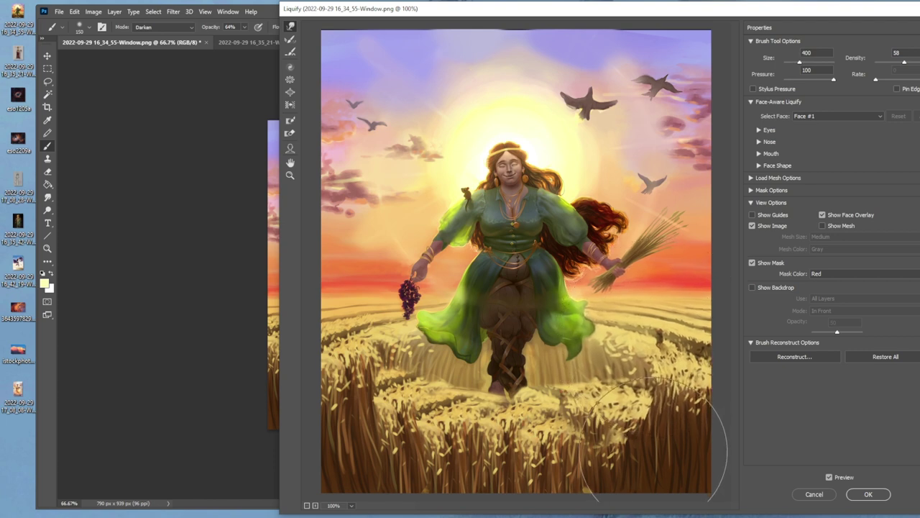
mouse_move(651, 438)
left_mouse_down()
mouse_move(632, 483)
mouse_move(659, 443)
mouse_move(652, 333)
left_mouse_up()
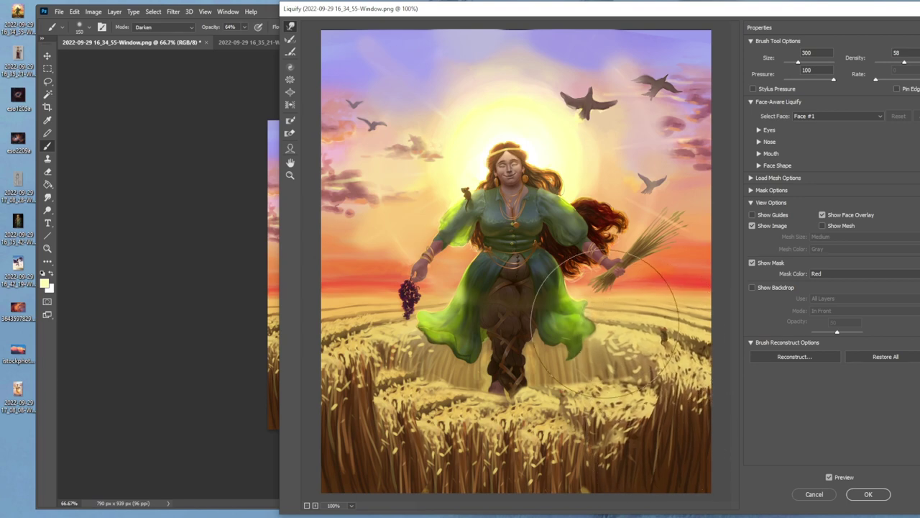
left_click(889, 493)
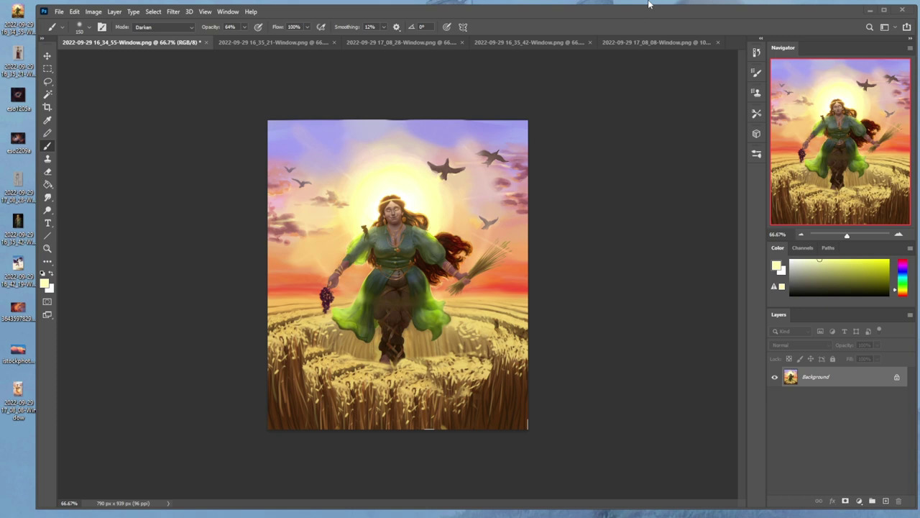
Step: Maximize the workspace and review all five character paintings one after another, ending on the dark dancer with the glowing staff
left_click(318, 43)
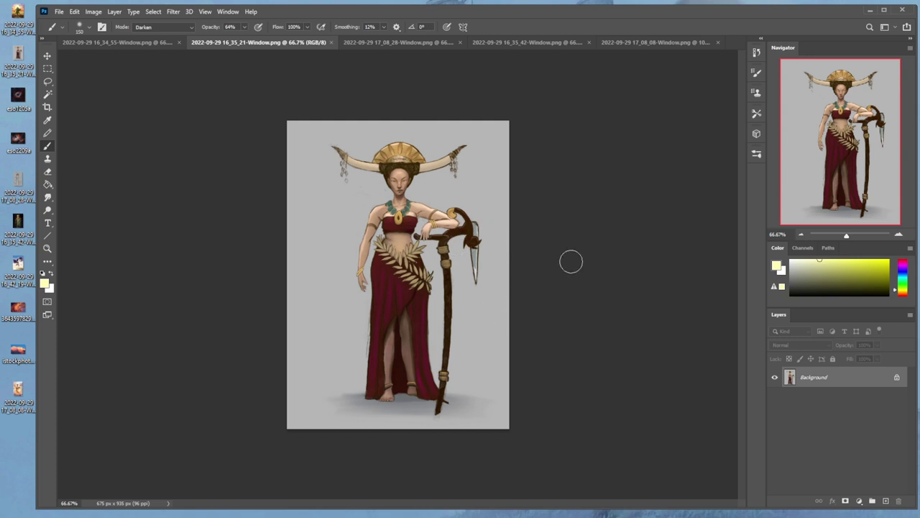
left_click(407, 43)
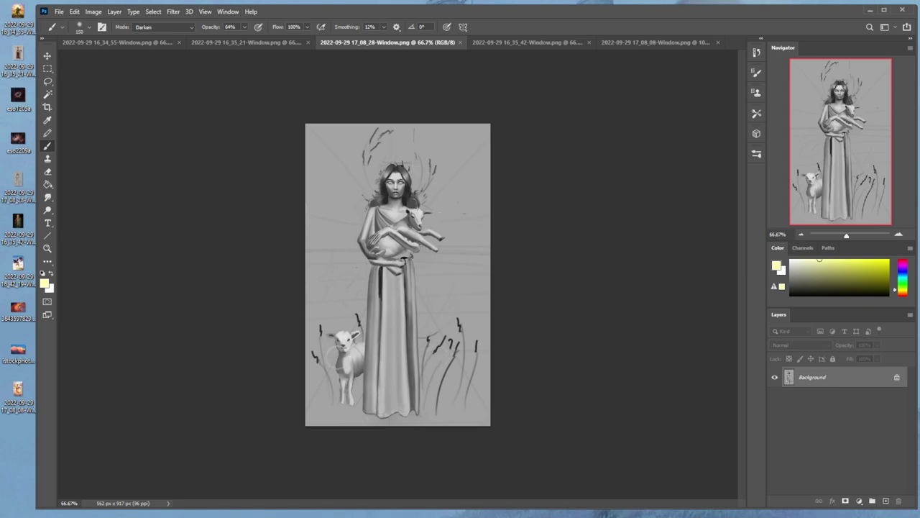
double_click(538, 10)
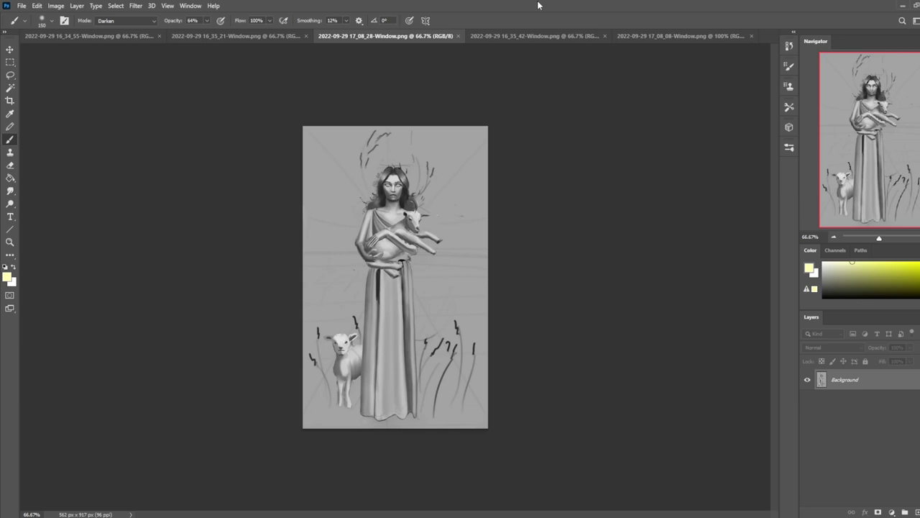
left_click(246, 37)
left_click(119, 37)
left_click(258, 36)
left_click(388, 36)
left_click(534, 36)
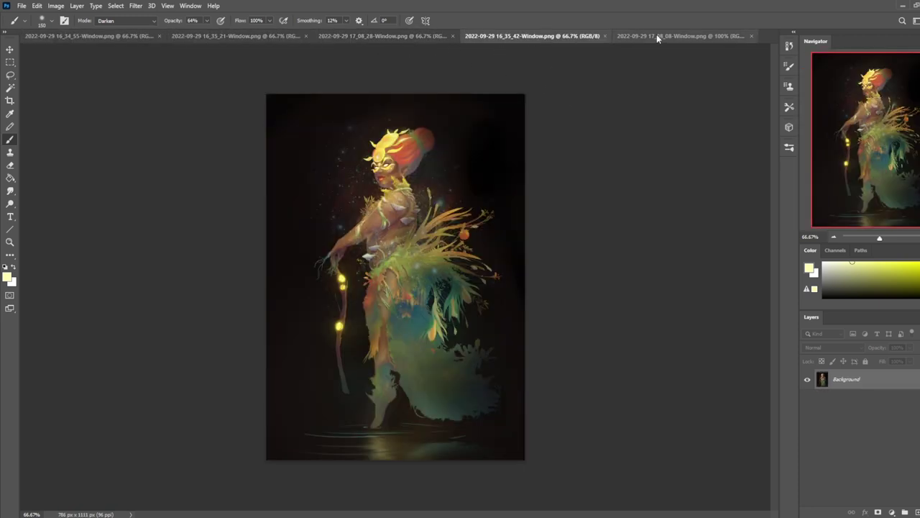
left_click(656, 35)
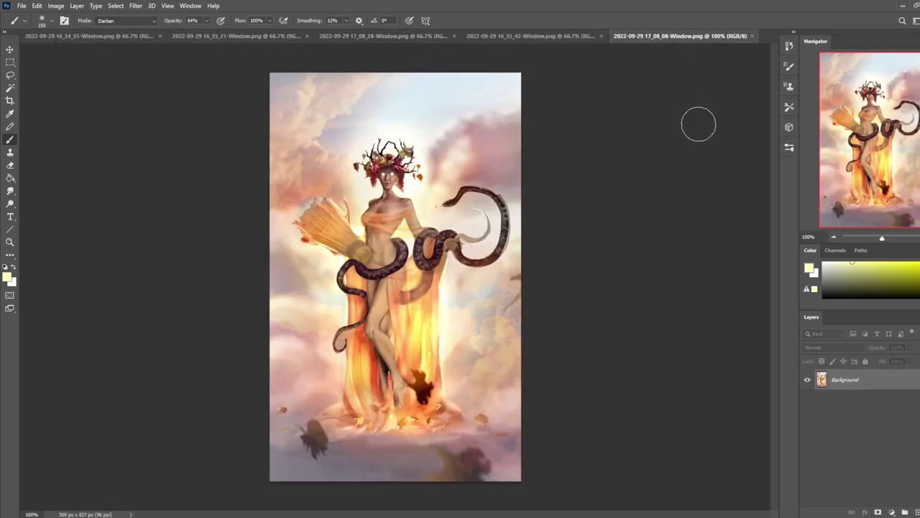
left_click(560, 37)
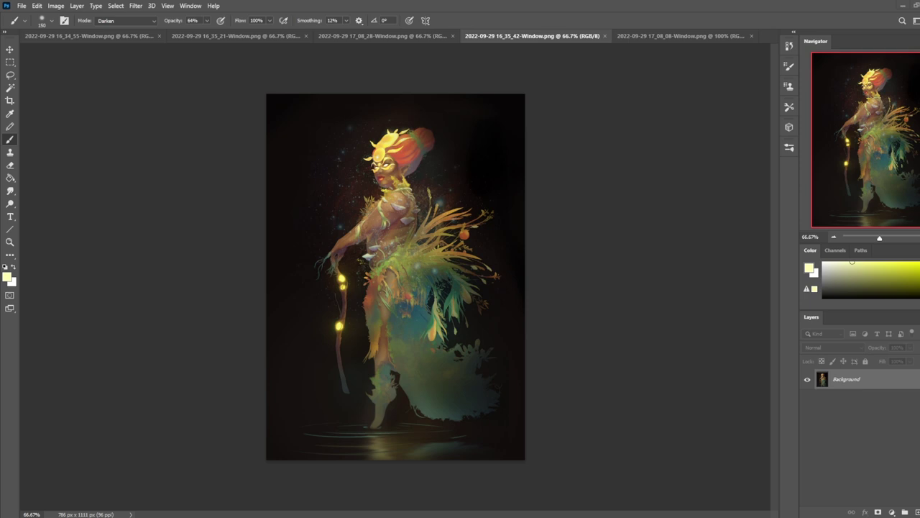
Step: Switch to the browser, view the Community page of istebrak.com and the system calendar, and return to Photoshop
key("alt+Tab")
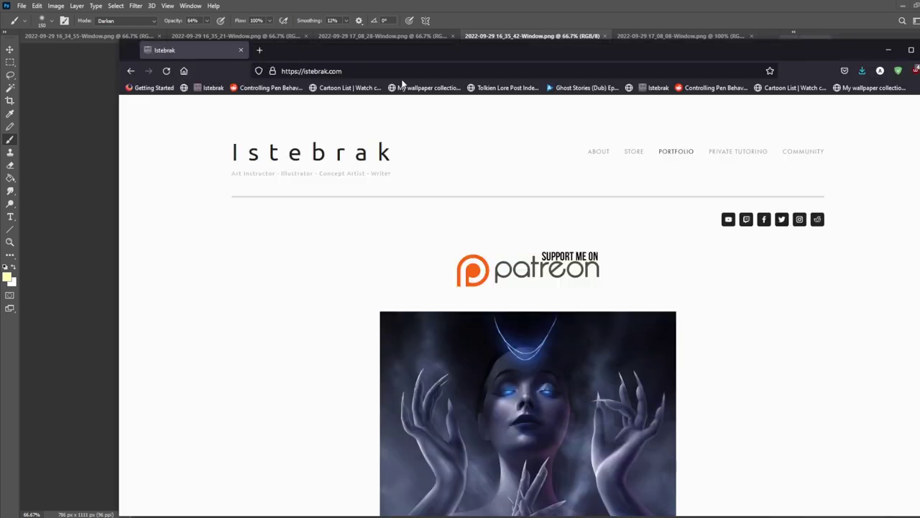
left_click_drag(504, 52, 478, 20)
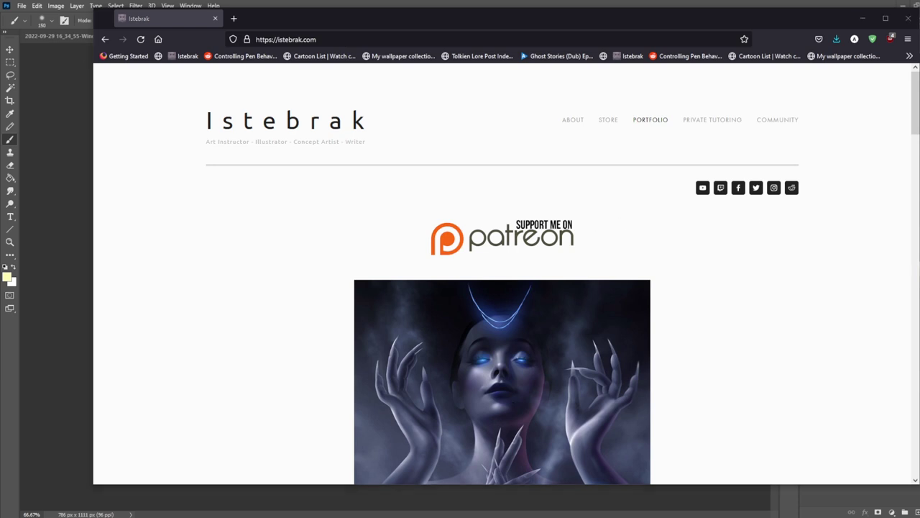
left_click(785, 122)
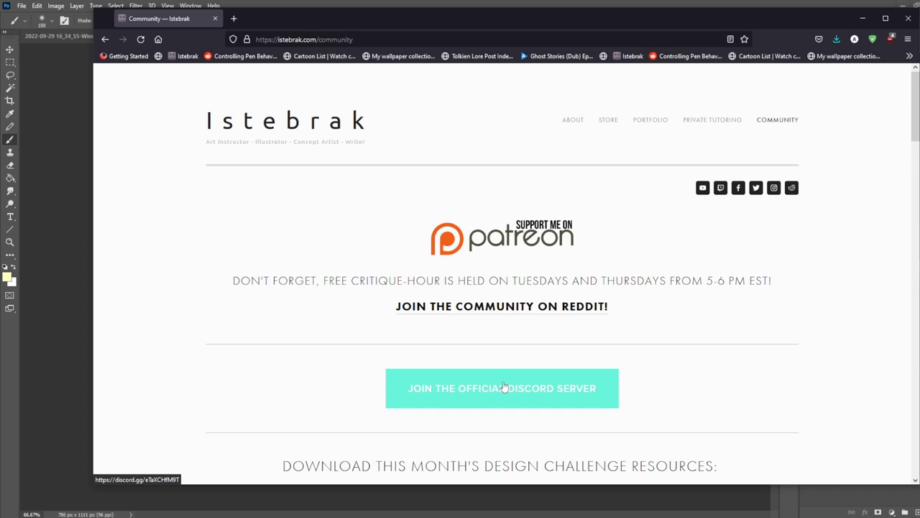
left_click(919, 517)
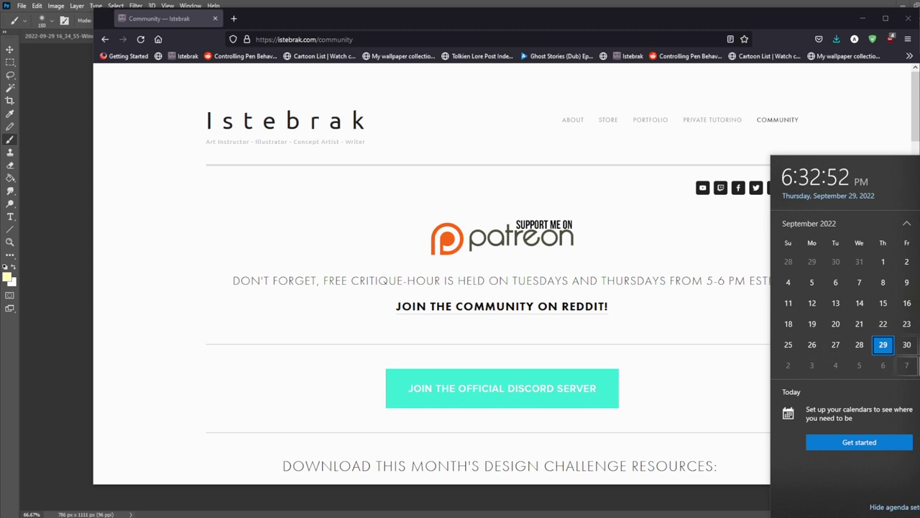
left_click(499, 182)
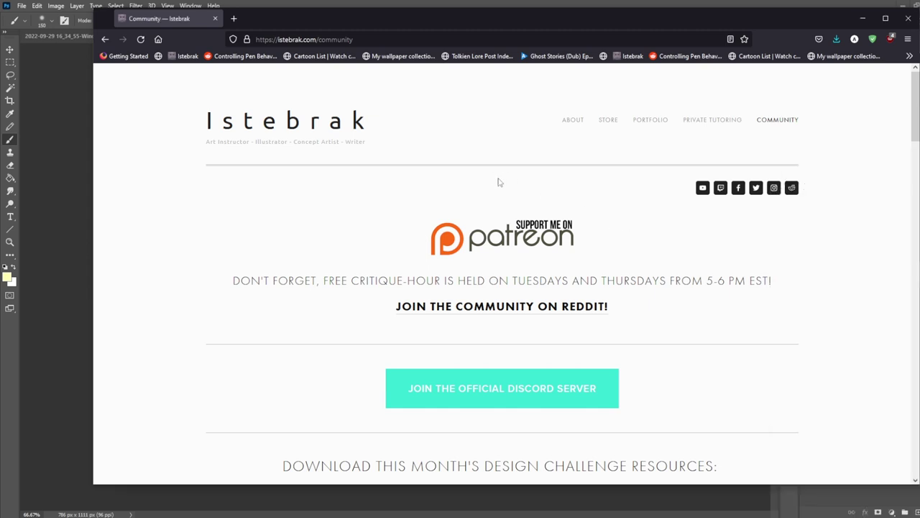
left_click(371, 6)
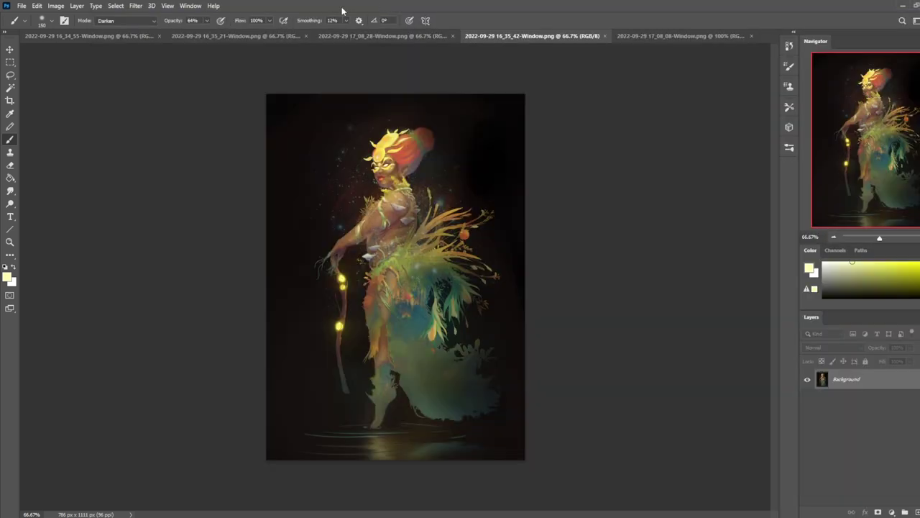
Step: Review the paintings again from the snake figure back to the harvest scene, and check the system calendar for upcoming dates
left_click(697, 37)
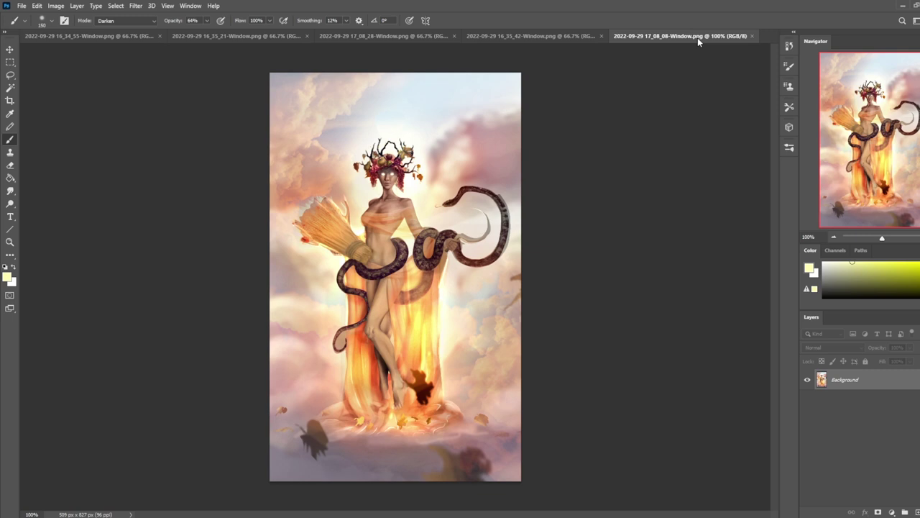
left_click(550, 36)
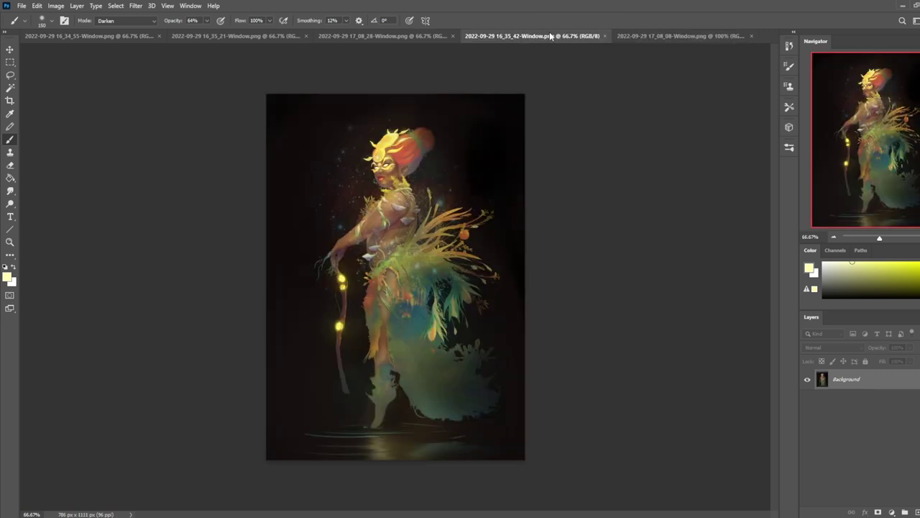
left_click(380, 33)
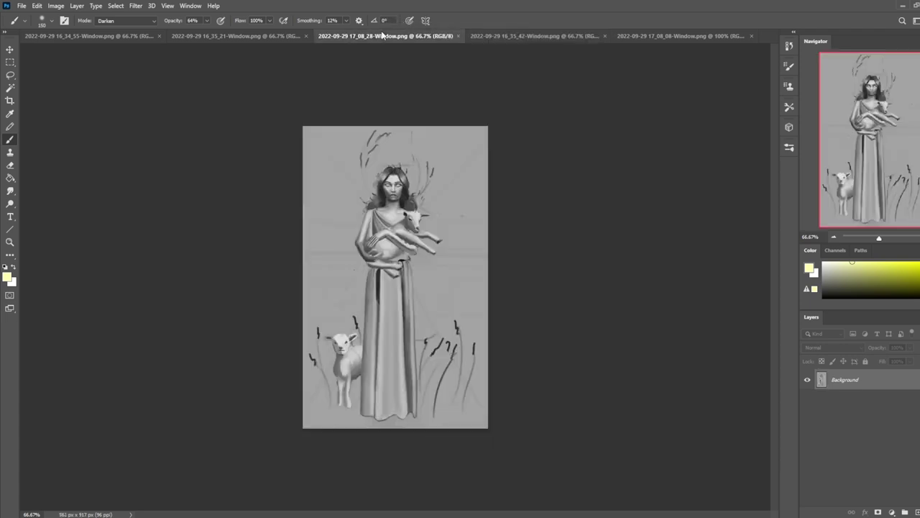
left_click(189, 36)
left_click(142, 36)
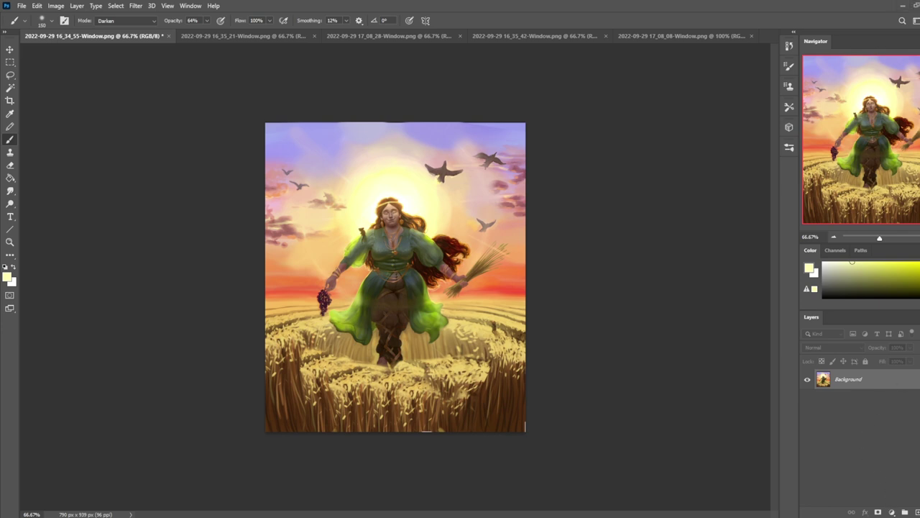
left_click(892, 517)
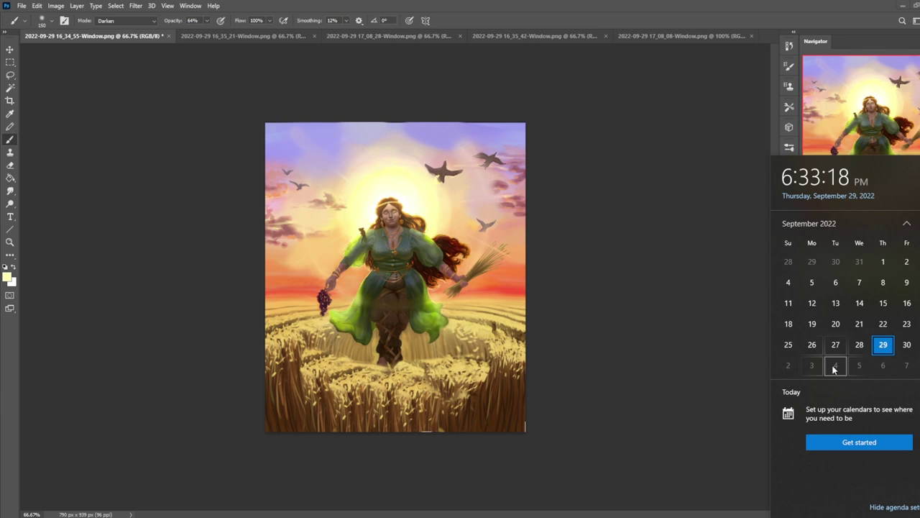
key("Escape")
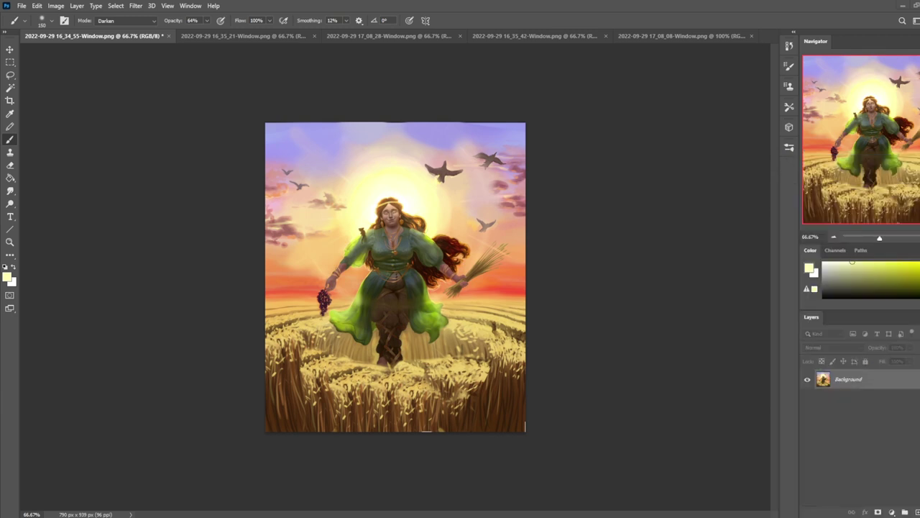